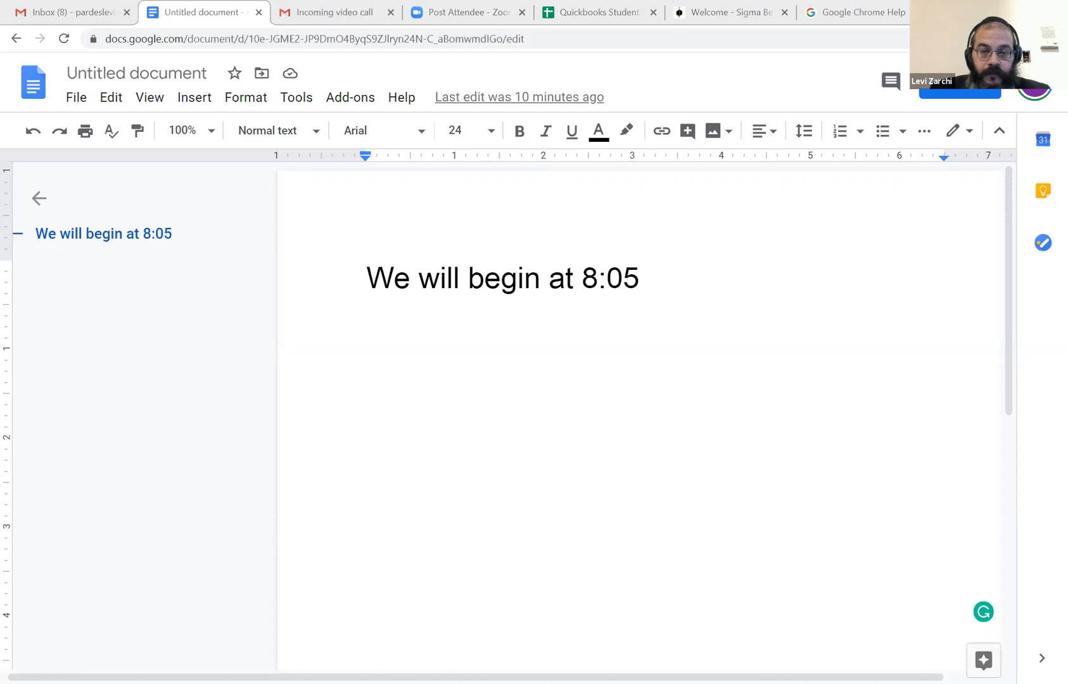
Switch to QuickBooks, open the register of the Chase bank account and maximize its window.
{"action": "key", "text": "alt+Tab"}
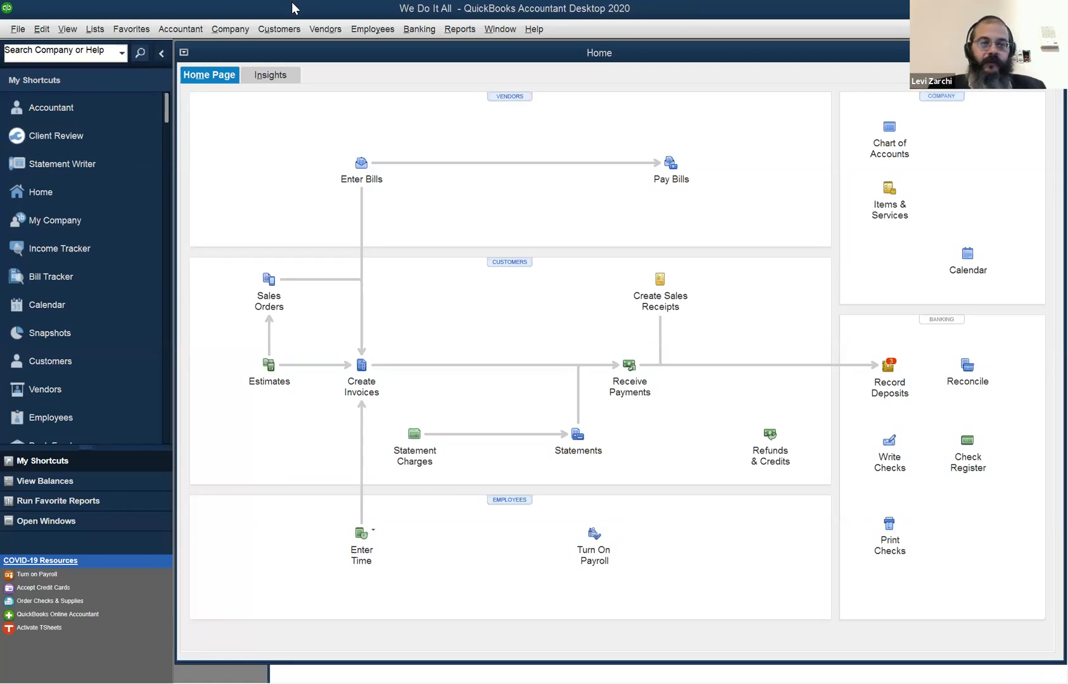
{"action": "left_click", "coordinate": [485, 32]}
{"action": "left_click", "coordinate": [511, 5]}
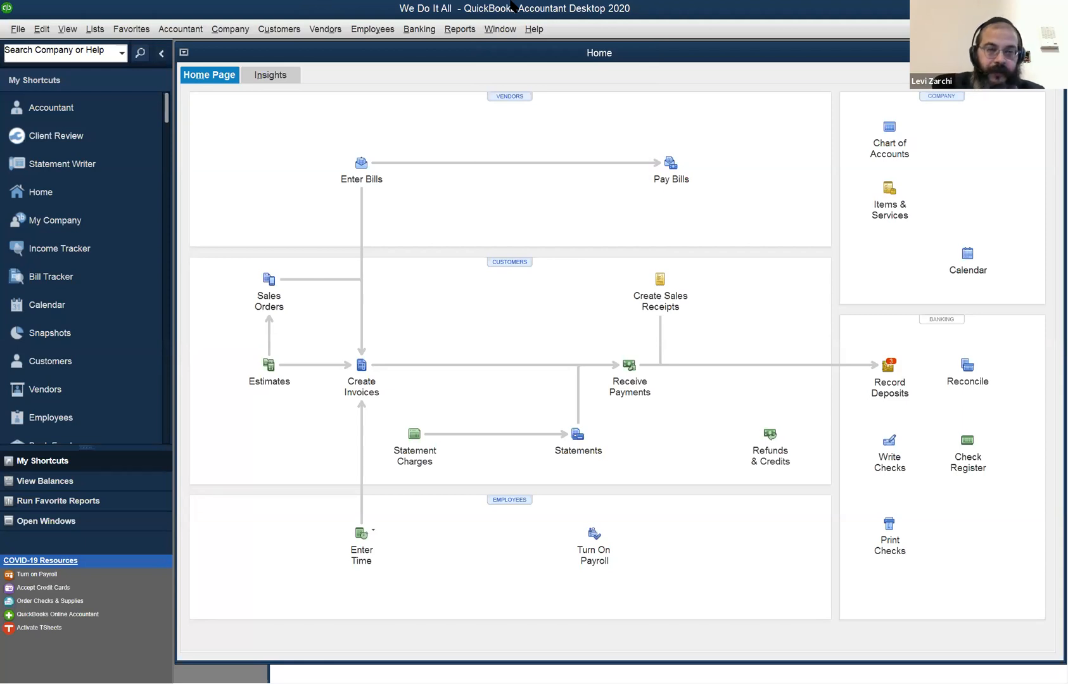
{"action": "key", "text": "ctrl+r"}
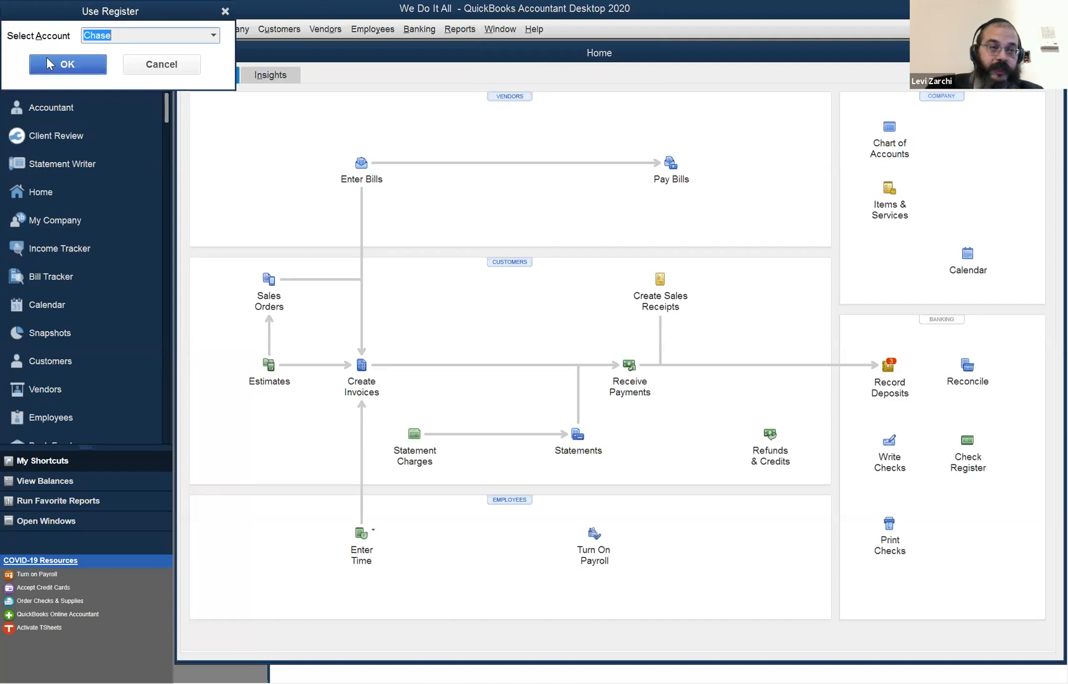
{"action": "key", "text": "alt+Down"}
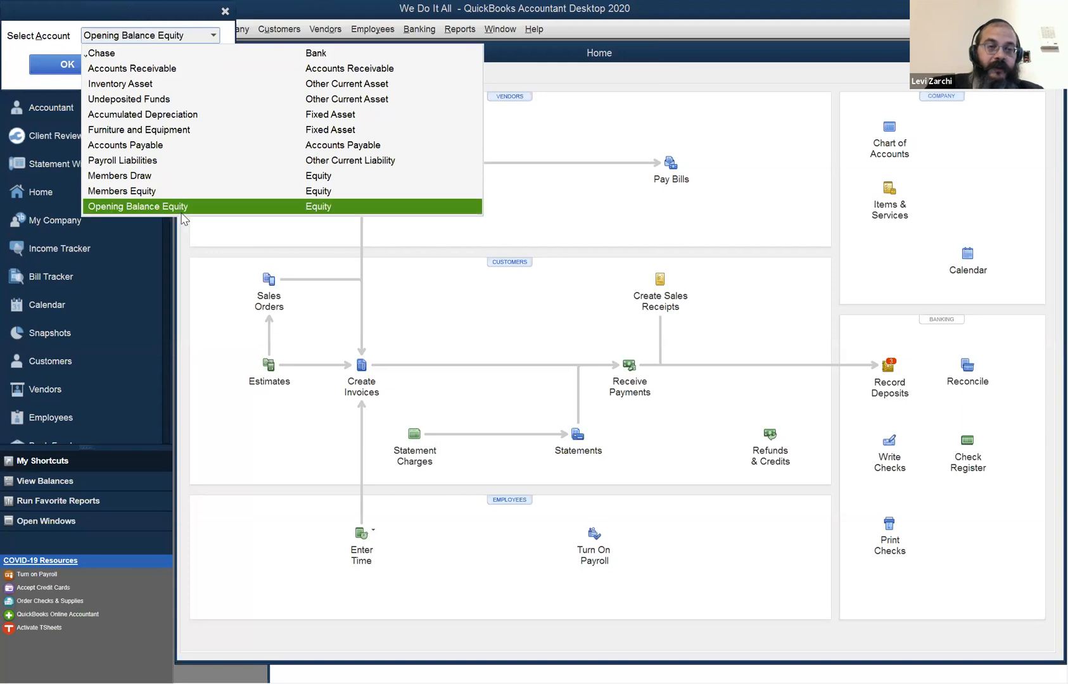
{"action": "scroll", "coordinate": [182, 134], "scroll_direction": "up", "scroll_amount": 10}
{"action": "scroll", "coordinate": [182, 134], "scroll_direction": "down", "scroll_amount": 2}
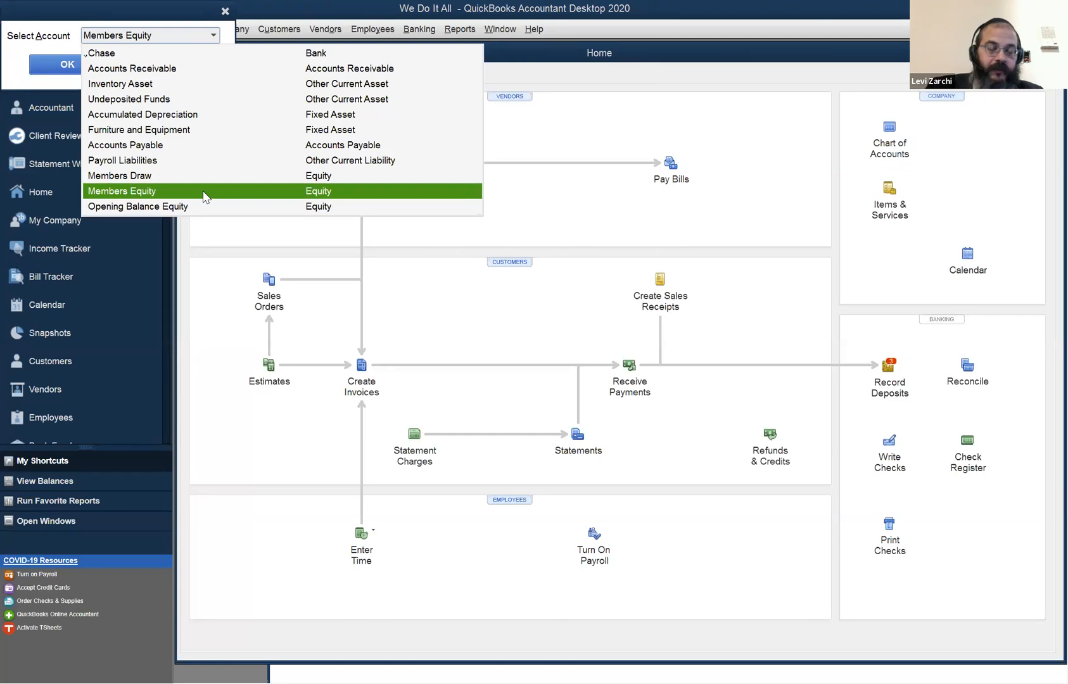
{"action": "left_click", "coordinate": [45, 36]}
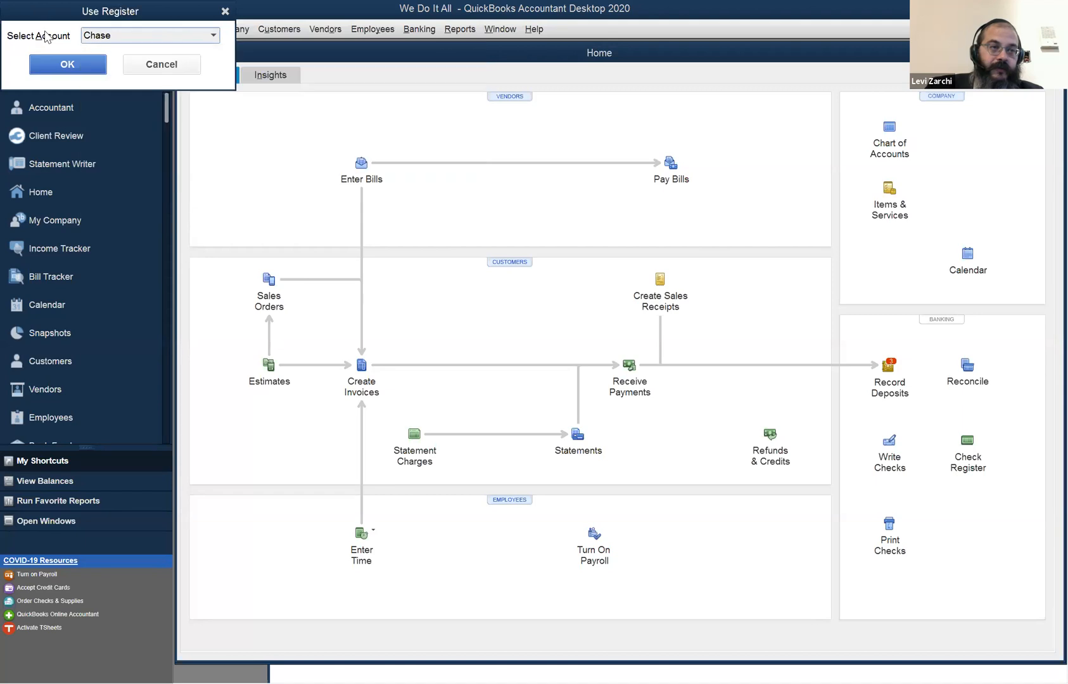
{"action": "left_click", "coordinate": [68, 64]}
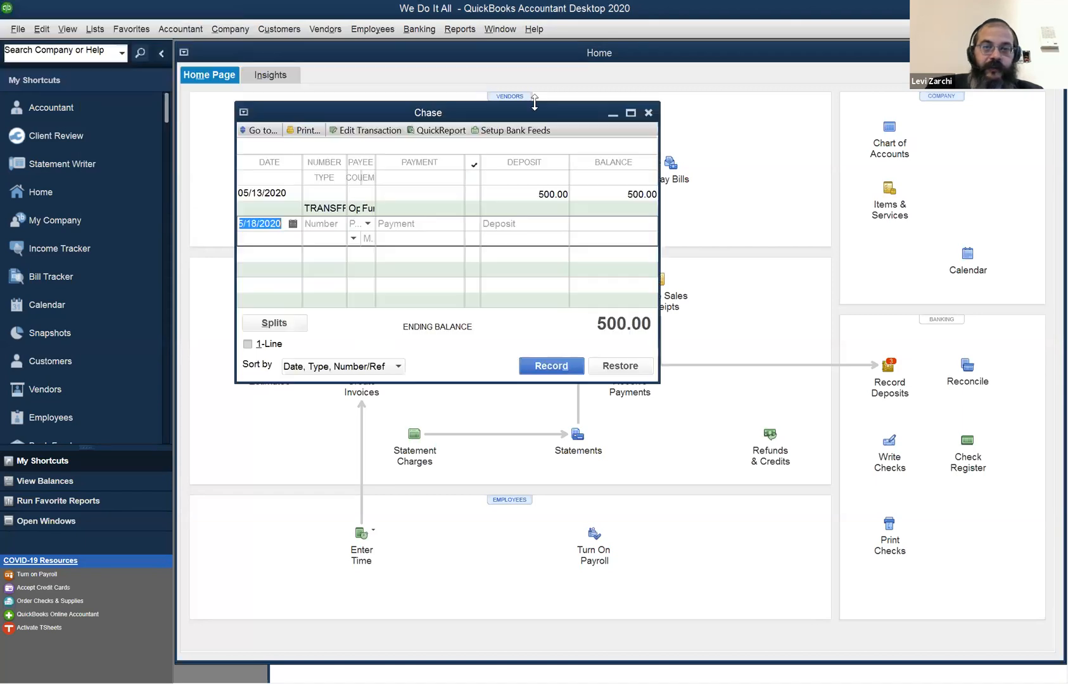
{"action": "left_click", "coordinate": [624, 112]}
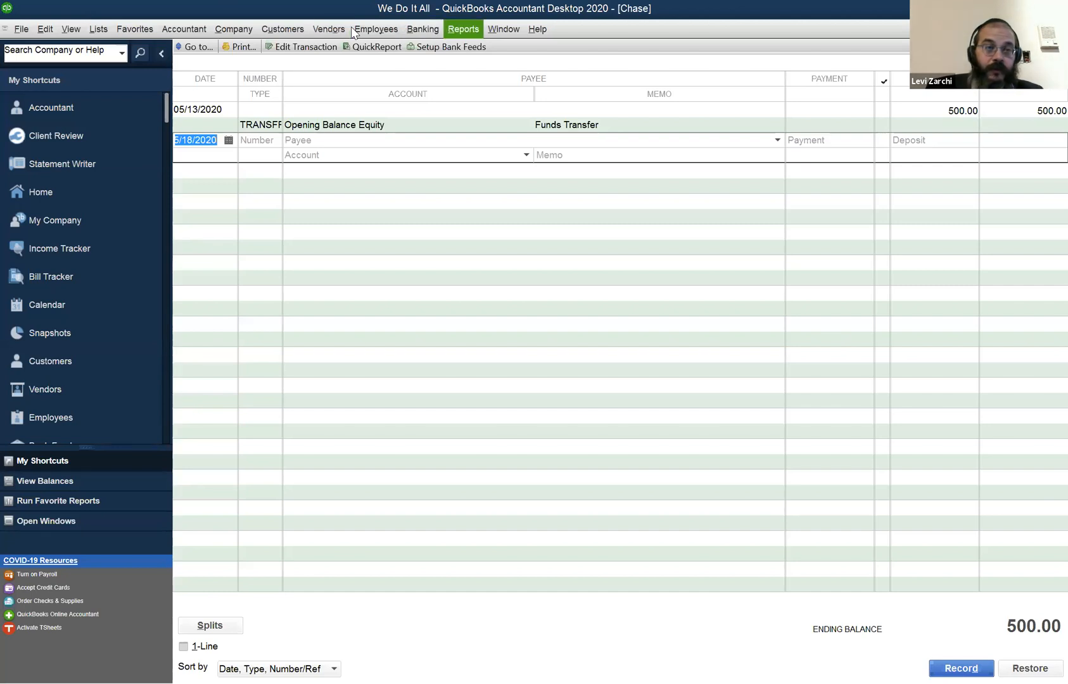
Open the Customer Center and review the transactions of the second, third and fourth customers in the list.
{"action": "left_click", "coordinate": [302, 30]}
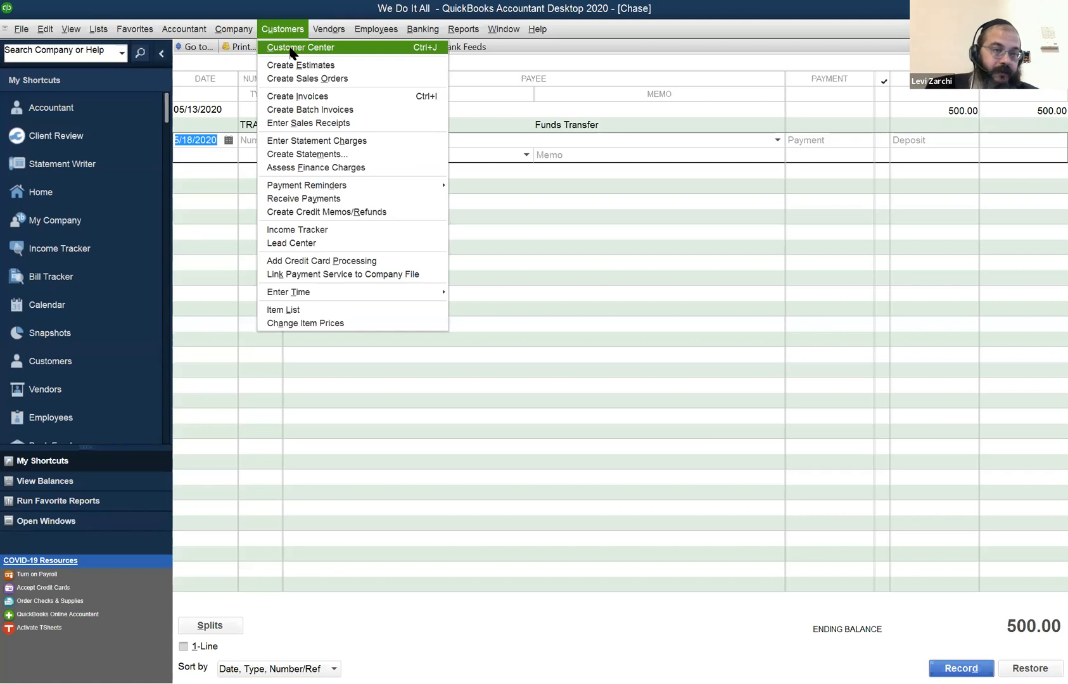
{"action": "left_click", "coordinate": [291, 52]}
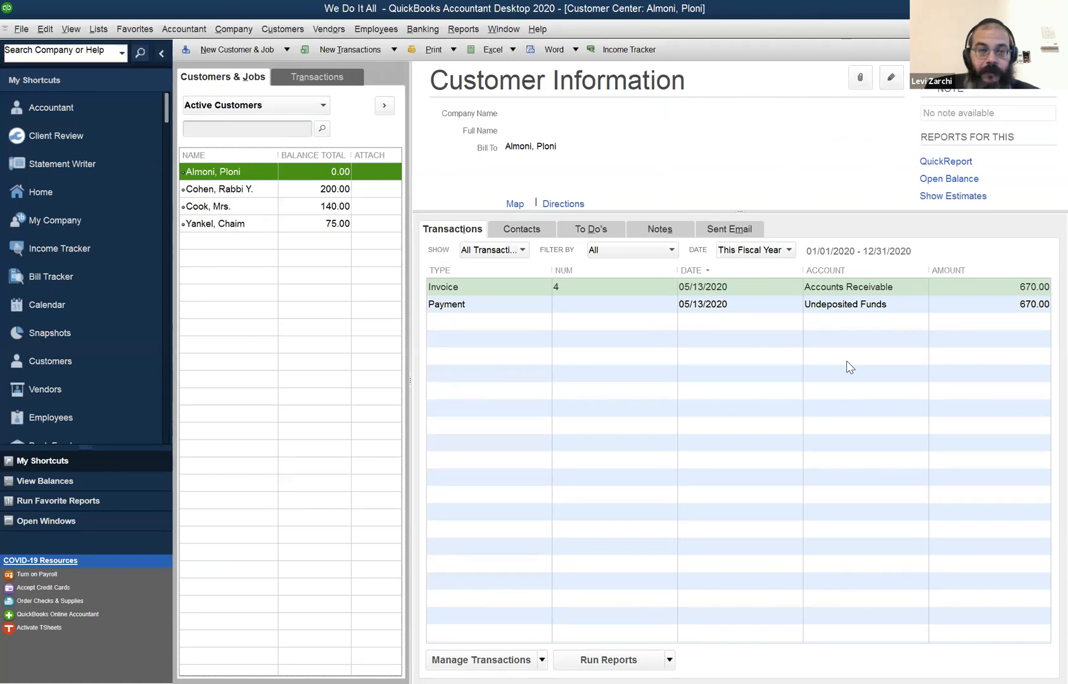
{"action": "left_click", "coordinate": [269, 189]}
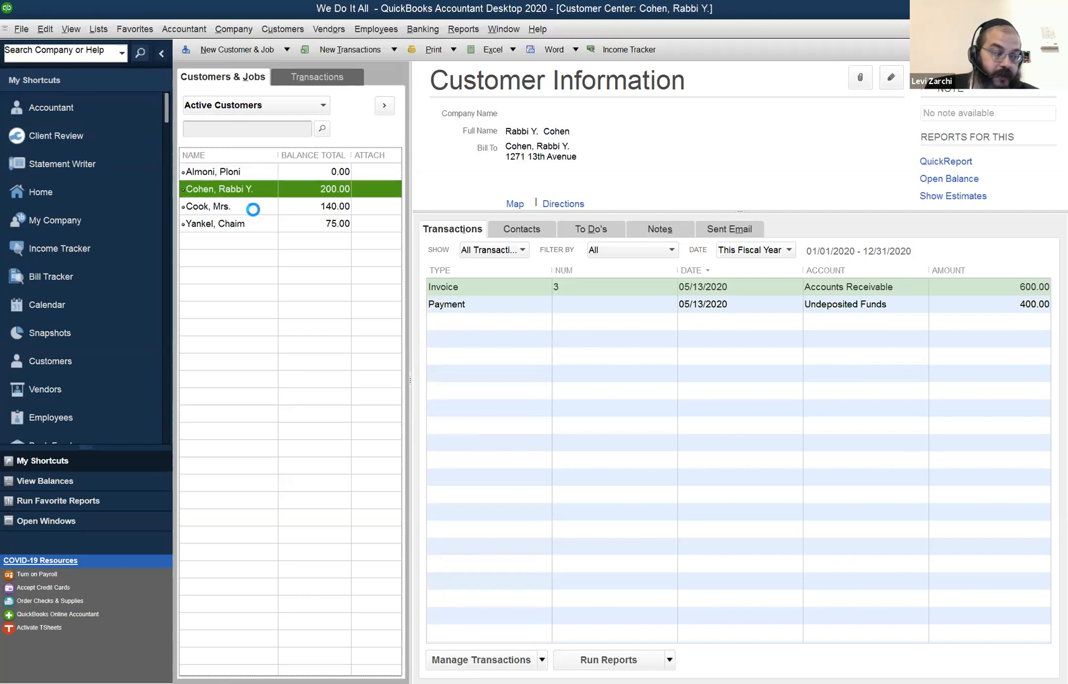
{"action": "left_click", "coordinate": [253, 209]}
{"action": "left_click", "coordinate": [246, 226]}
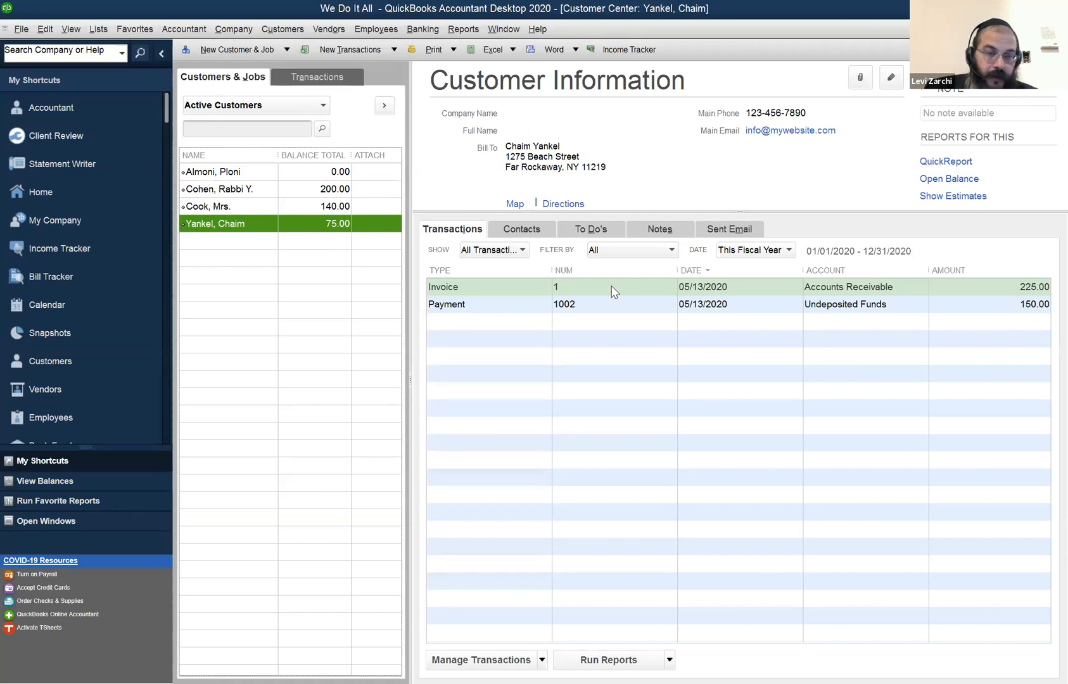
Open the fourth customer's Web Design invoice and view the item codes available for its line.
{"action": "double_click", "coordinate": [493, 288]}
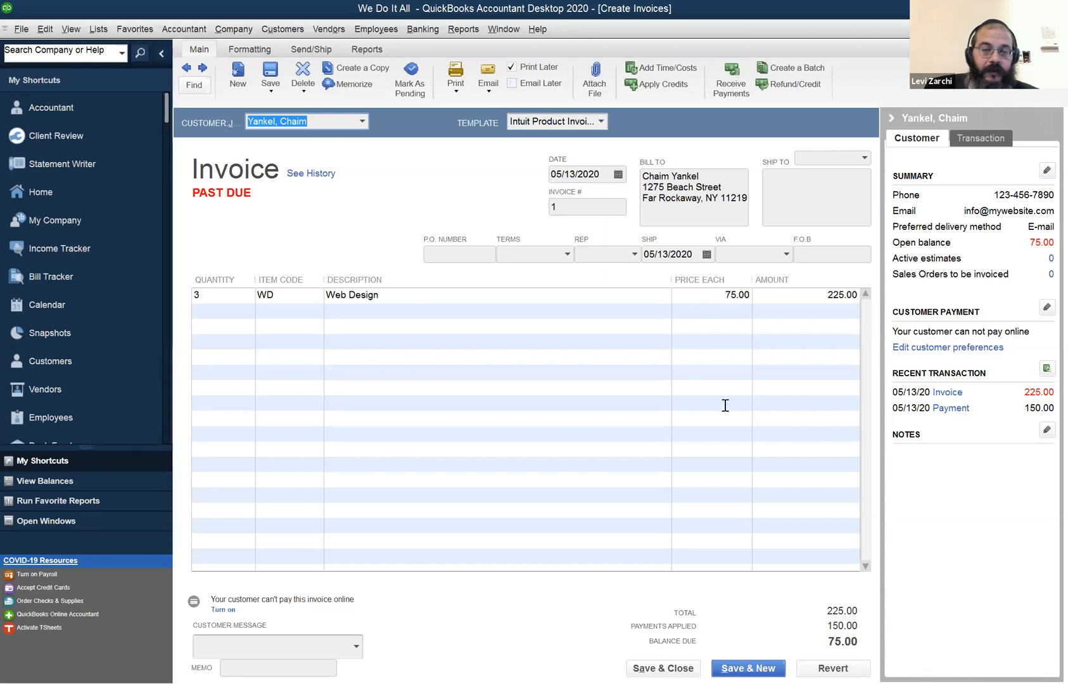
{"action": "left_click", "coordinate": [226, 294]}
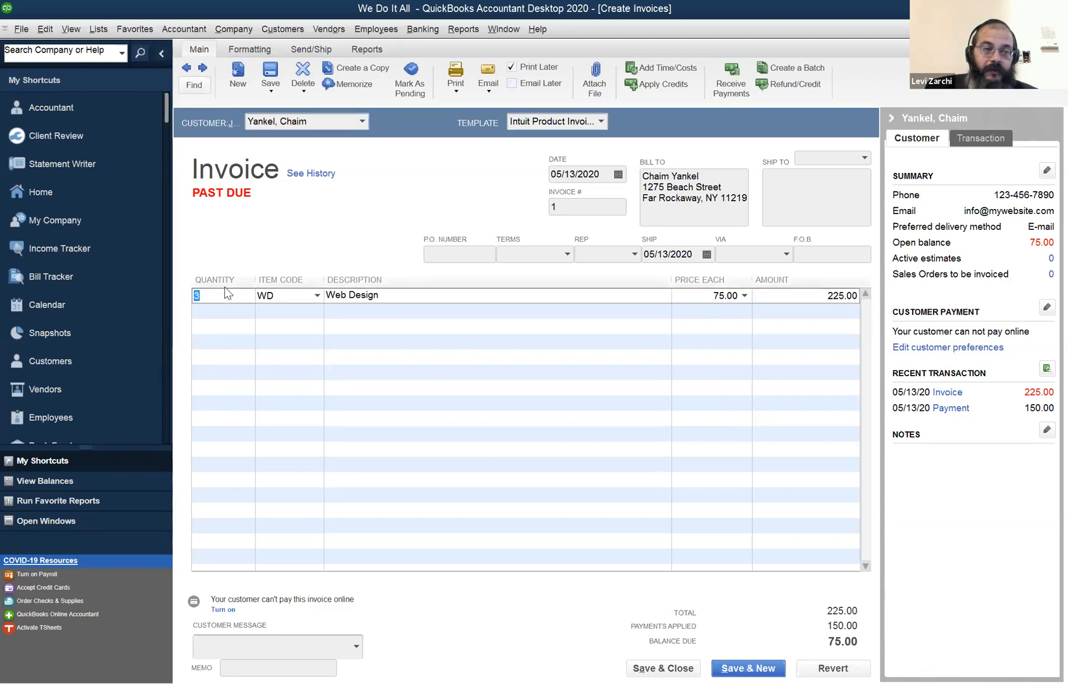
{"action": "left_click", "coordinate": [317, 297]}
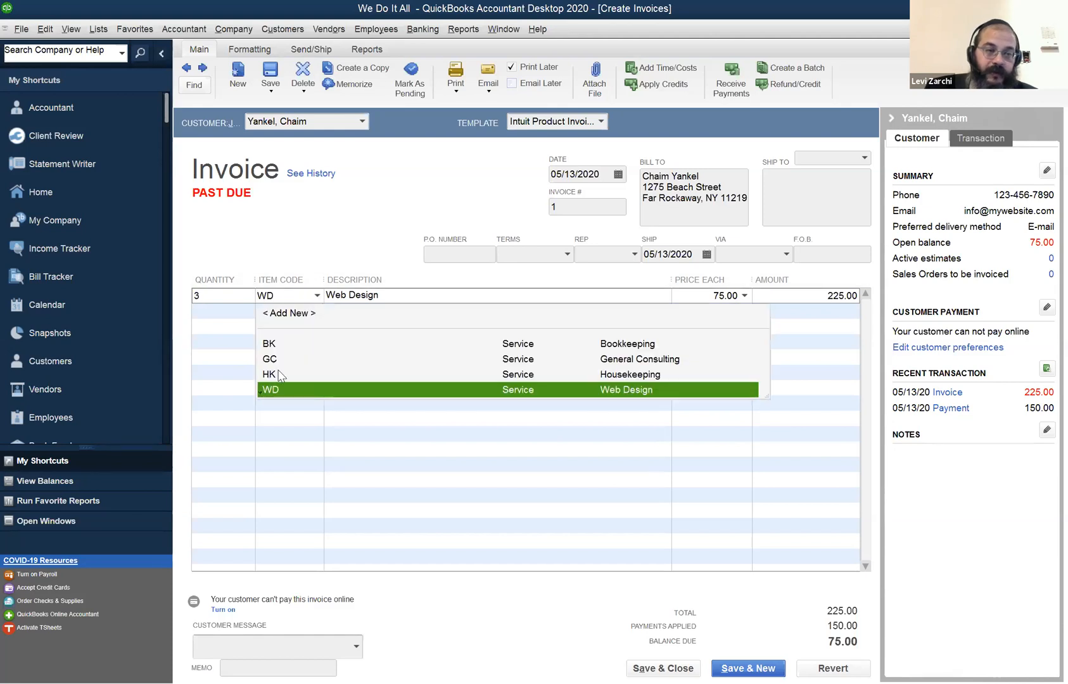
{"action": "left_click", "coordinate": [229, 300]}
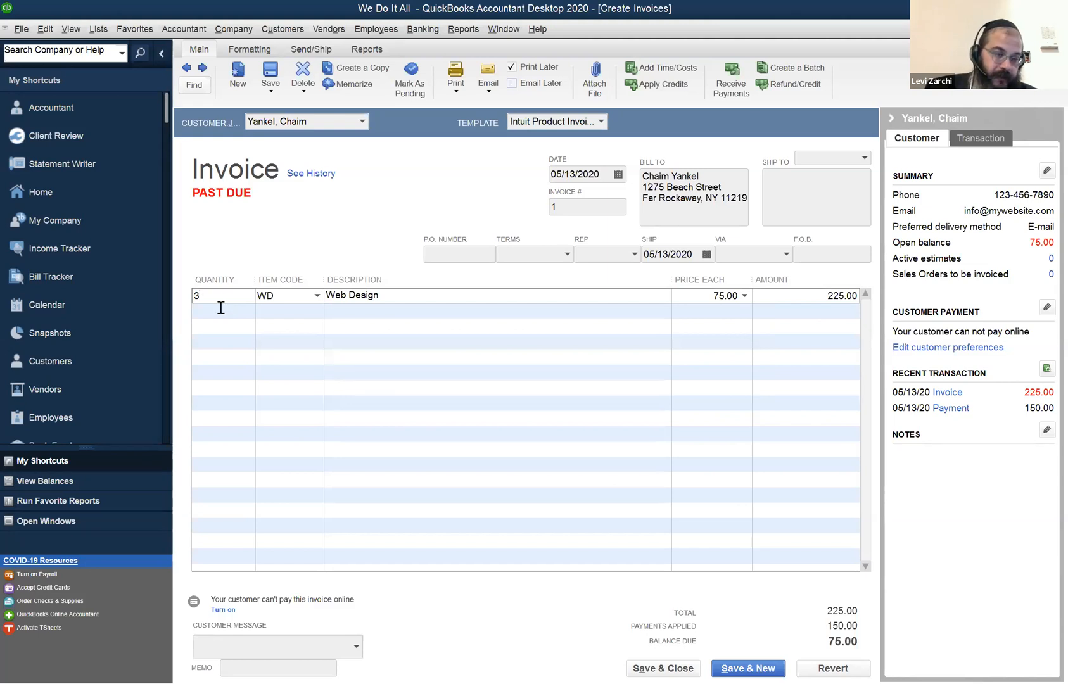
Try a quantity of 4 on the Web Design line and set it back to 3.
{"action": "key", "text": "BackSpace"}
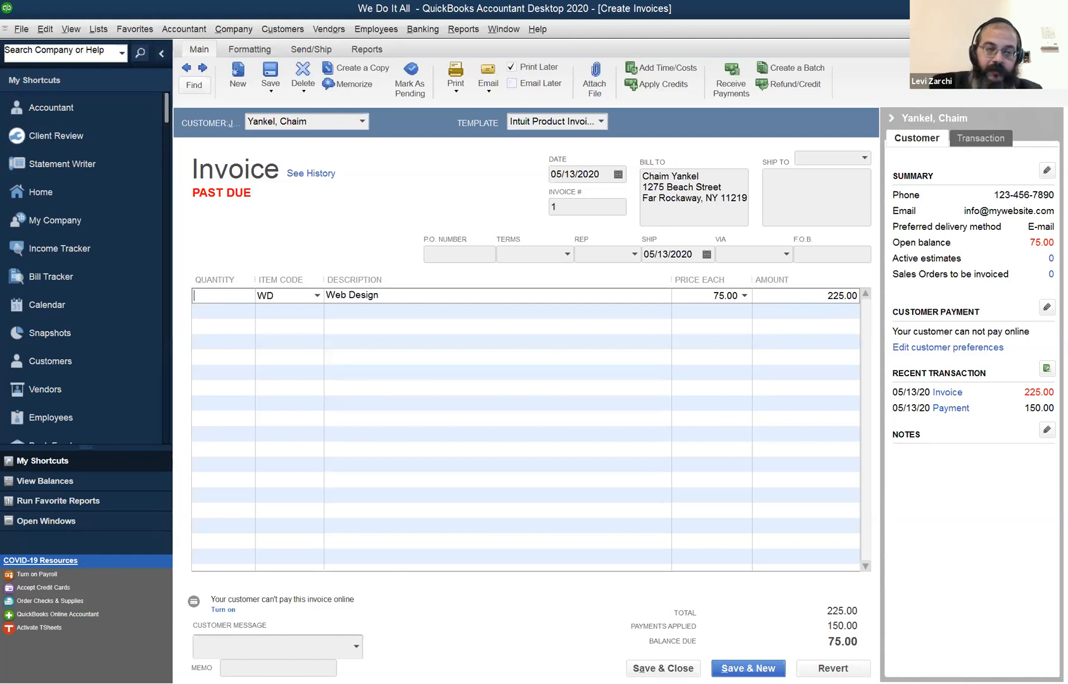
{"action": "type", "text": "4"}
{"action": "key", "text": "BackSpace"}
{"action": "type", "text": "3"}
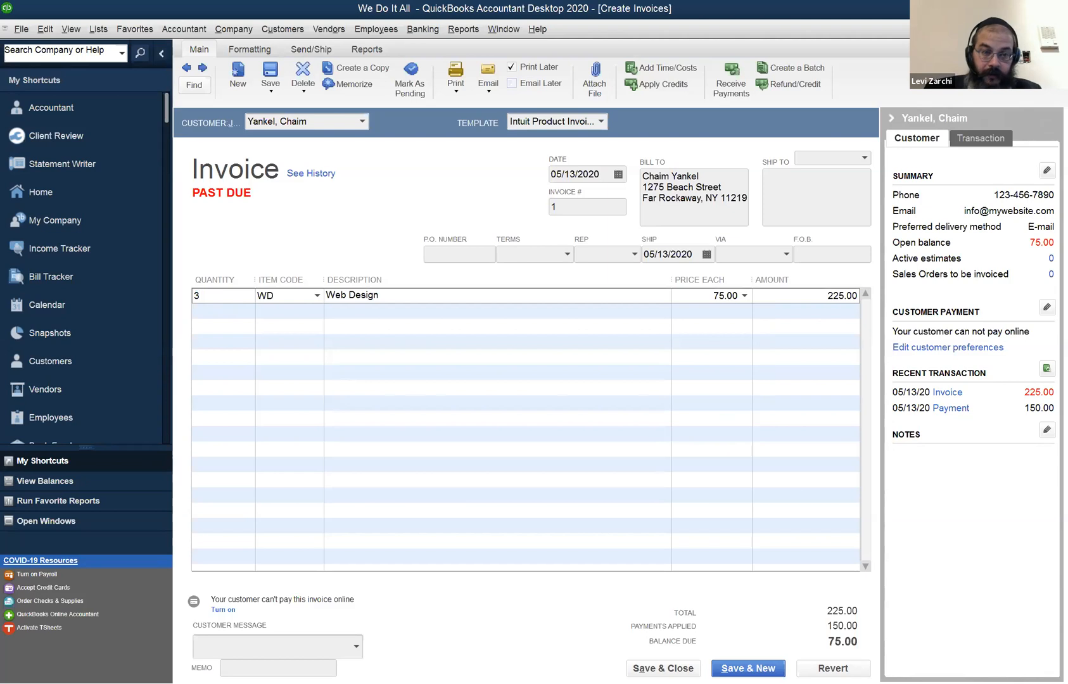
{"action": "key", "text": "Tab"}
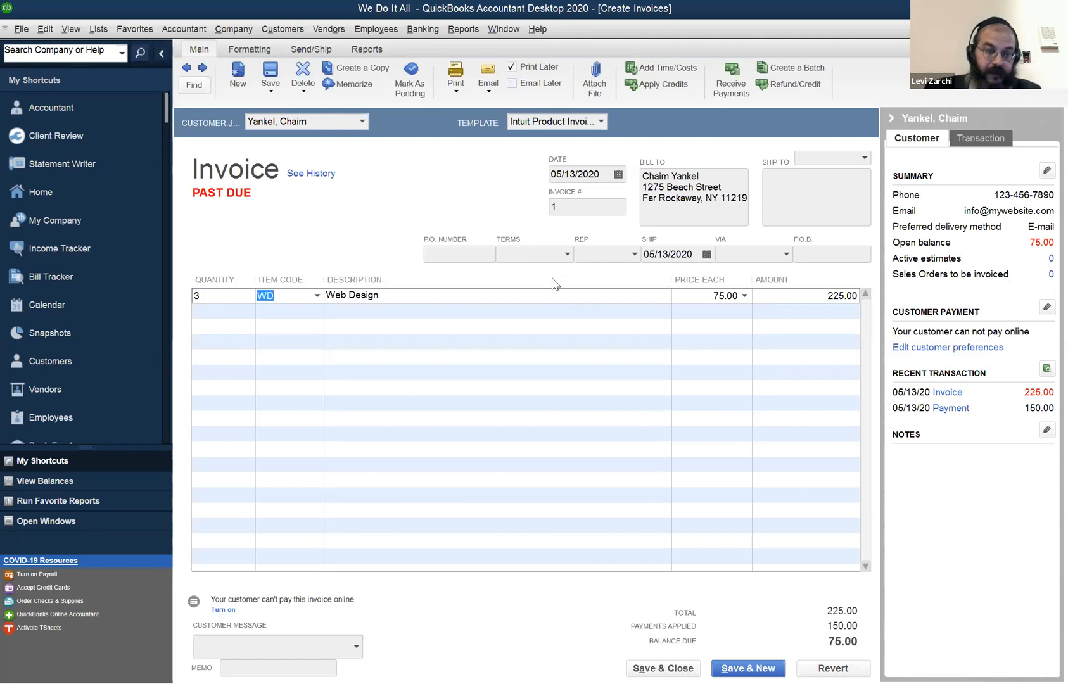
Try the item code BK on the invoice line and set it back to WD.
{"action": "left_click", "coordinate": [316, 298]}
{"action": "left_click", "coordinate": [689, 221]}
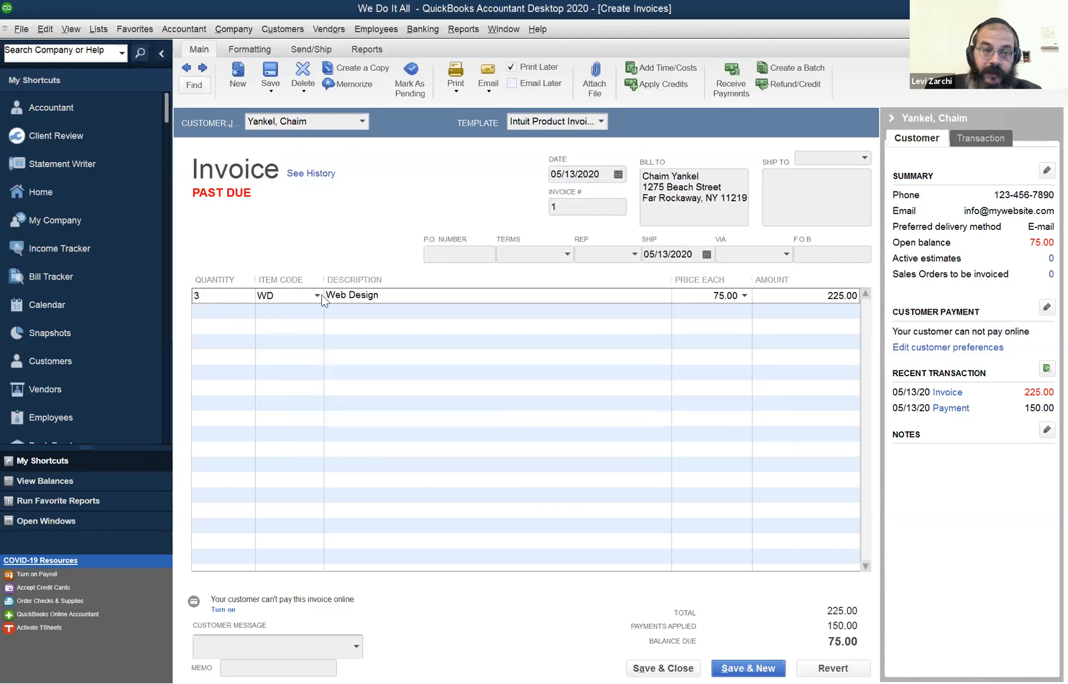
{"action": "left_click", "coordinate": [316, 296]}
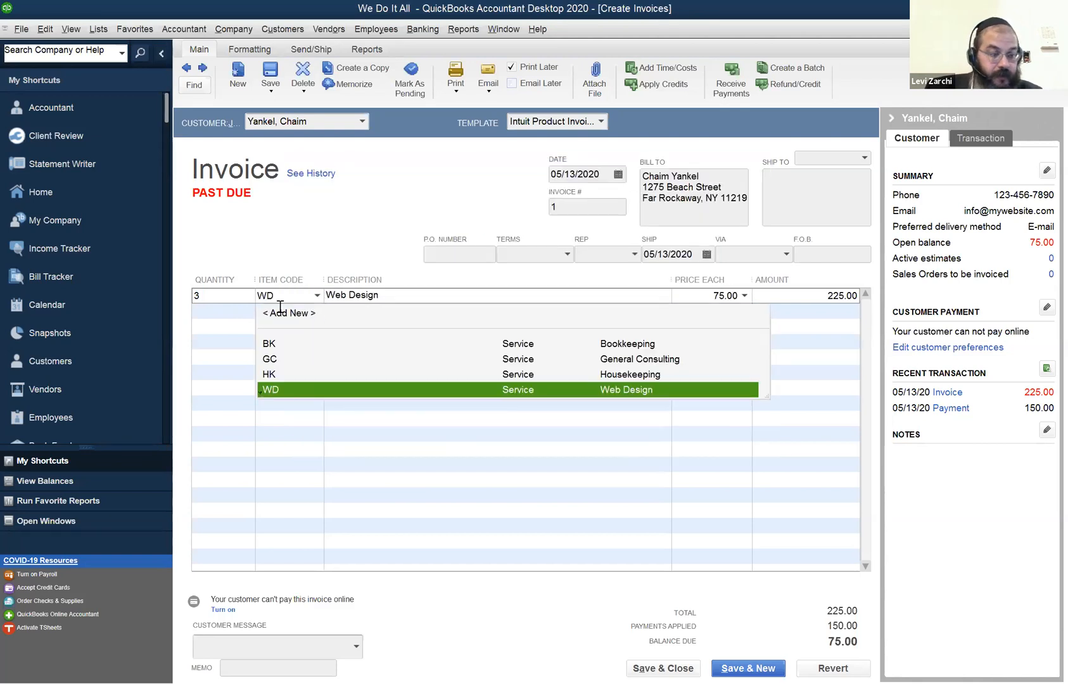
{"action": "left_click", "coordinate": [283, 344]}
{"action": "type", "text": "WD"}
{"action": "key", "text": "Tab"}
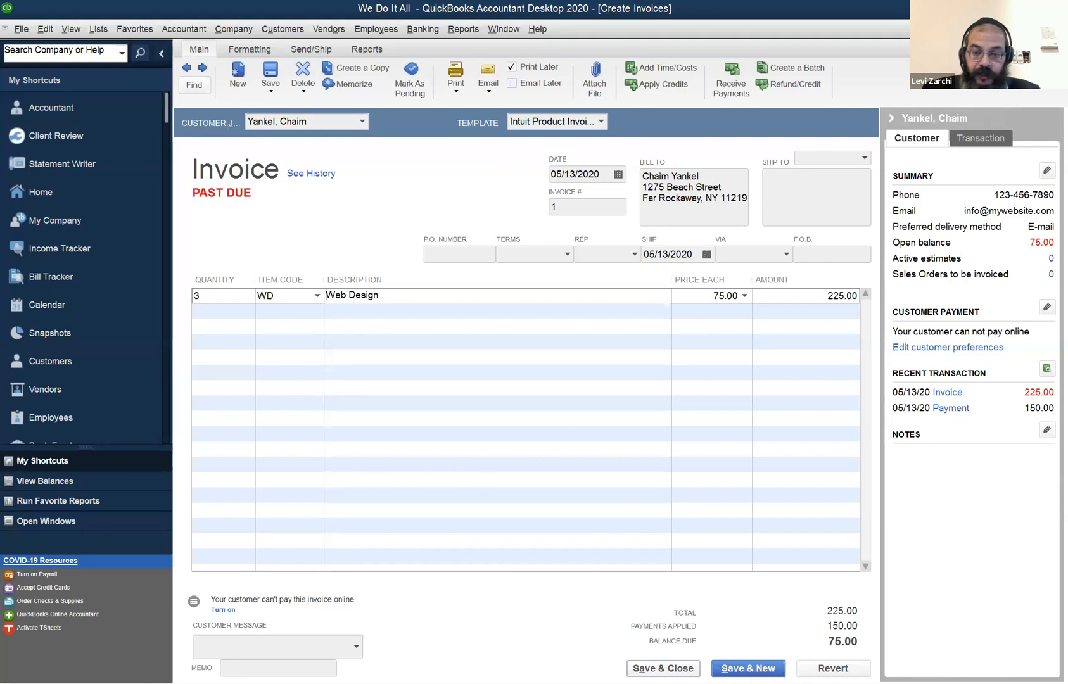
Cancel recording the edited Web Design invoice, revert its changes and close it.
{"action": "left_click", "coordinate": [663, 668]}
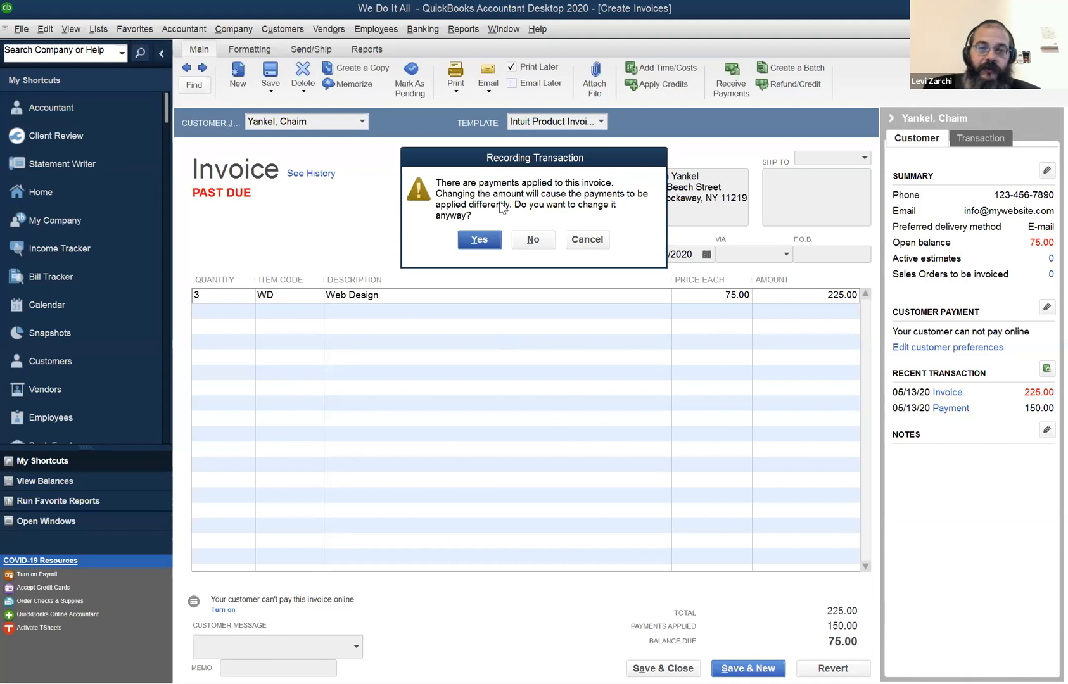
{"action": "left_click", "coordinate": [583, 240]}
{"action": "left_click", "coordinate": [812, 665]}
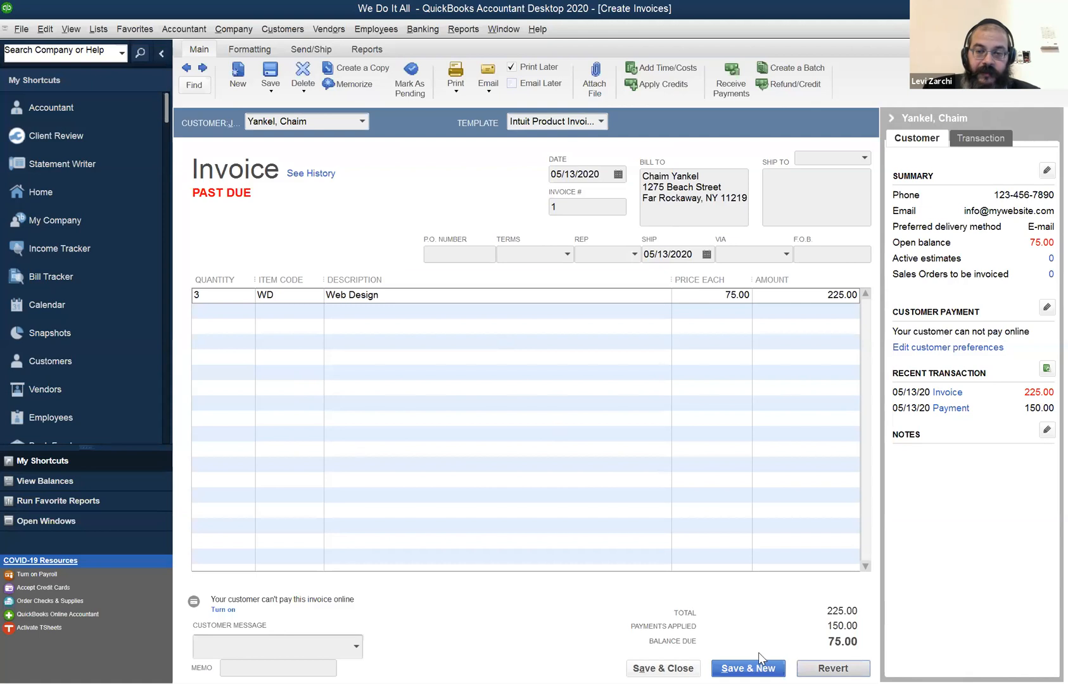
{"action": "left_click", "coordinate": [665, 668]}
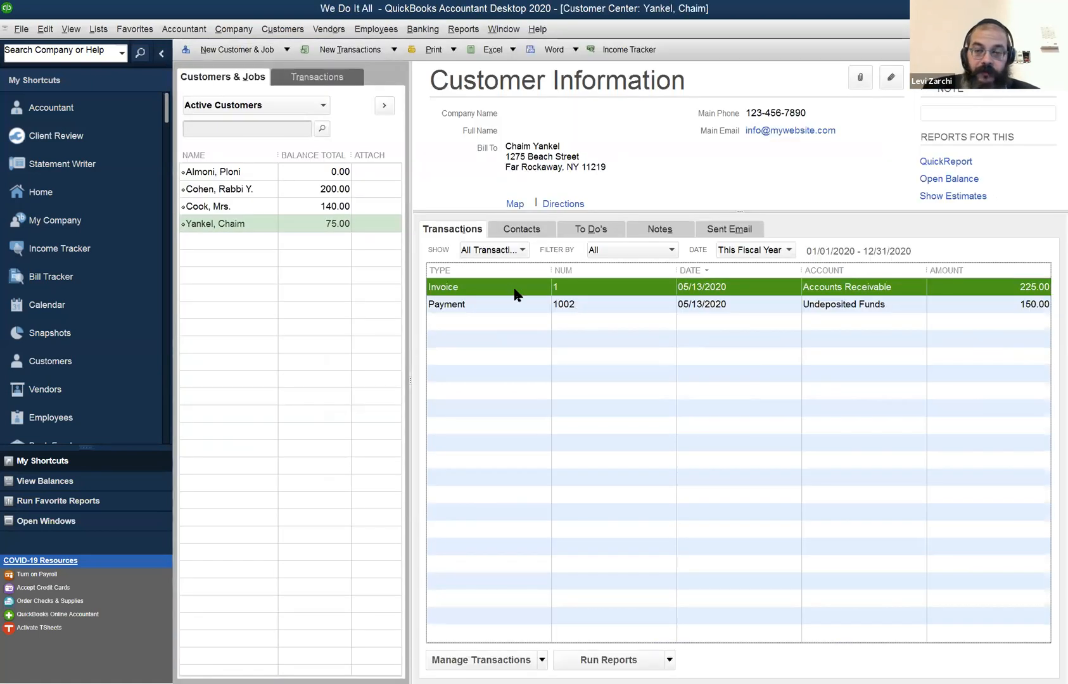
Open the third customer's invoice, check the price of its Housekeeping line and close the invoice.
{"action": "left_click", "coordinate": [197, 208]}
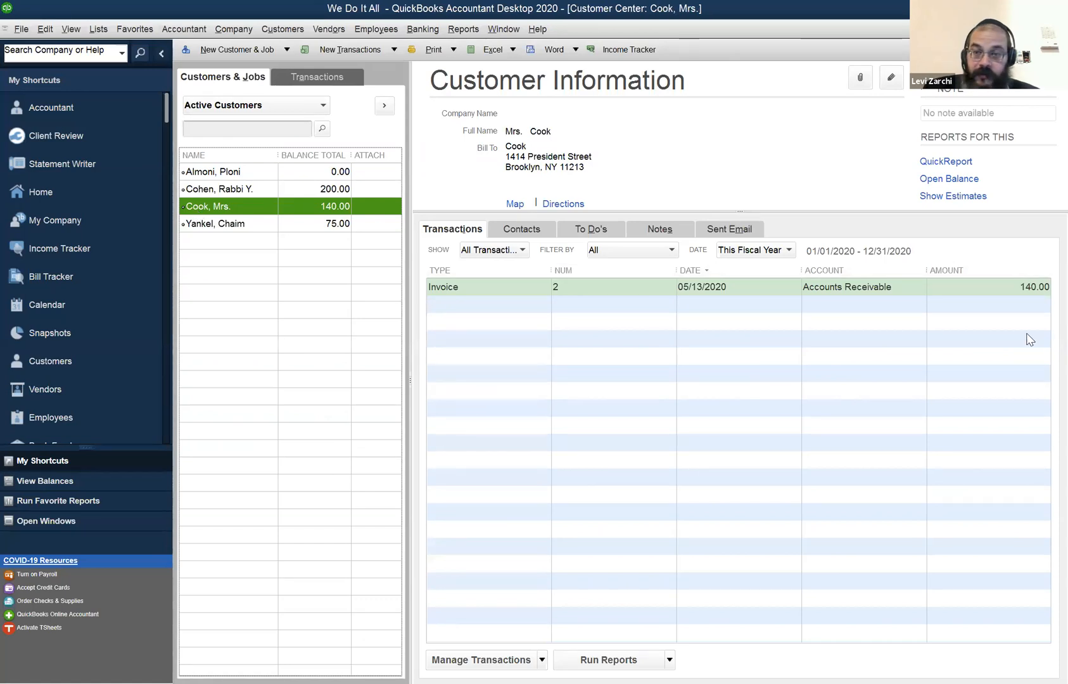
{"action": "double_click", "coordinate": [870, 284]}
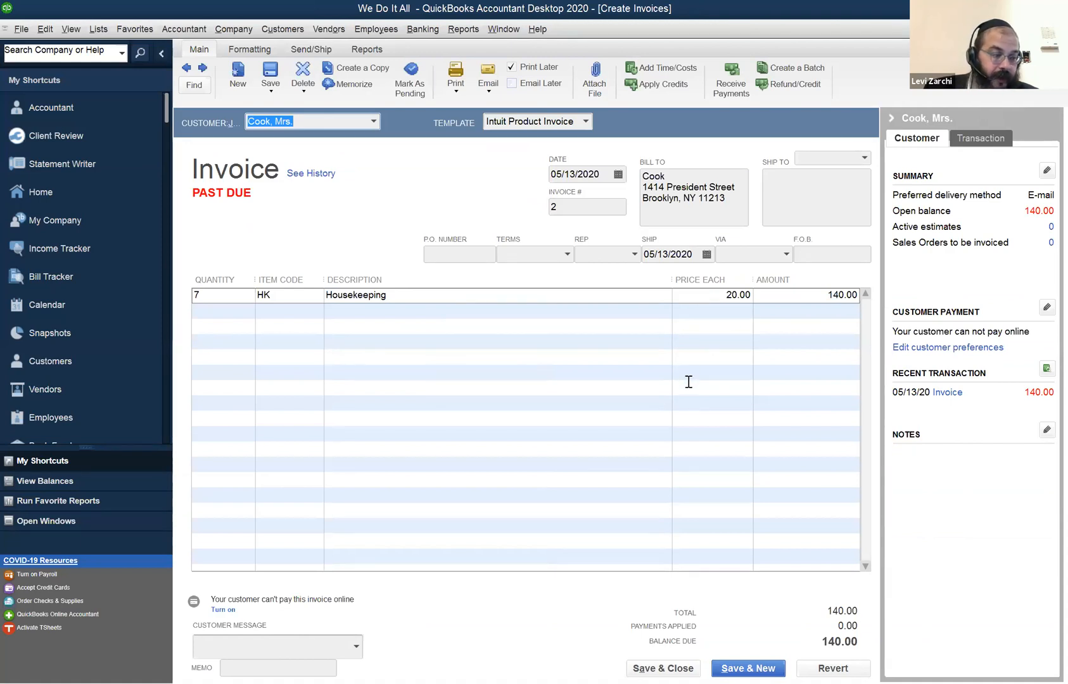
{"action": "left_click", "coordinate": [718, 295]}
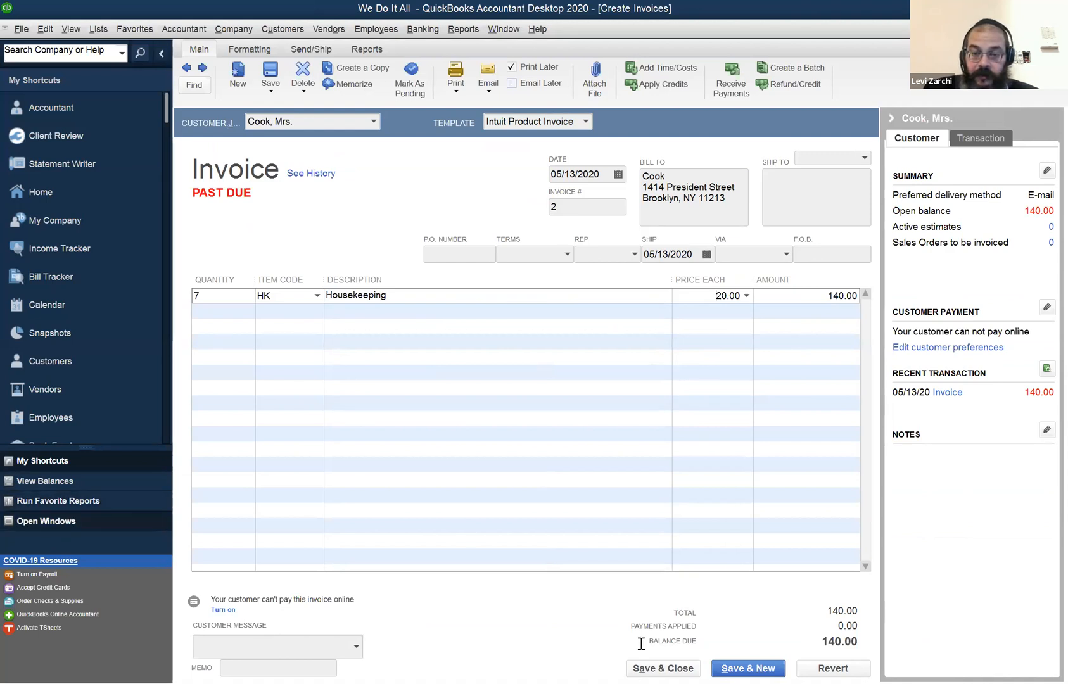
{"action": "left_click", "coordinate": [656, 667]}
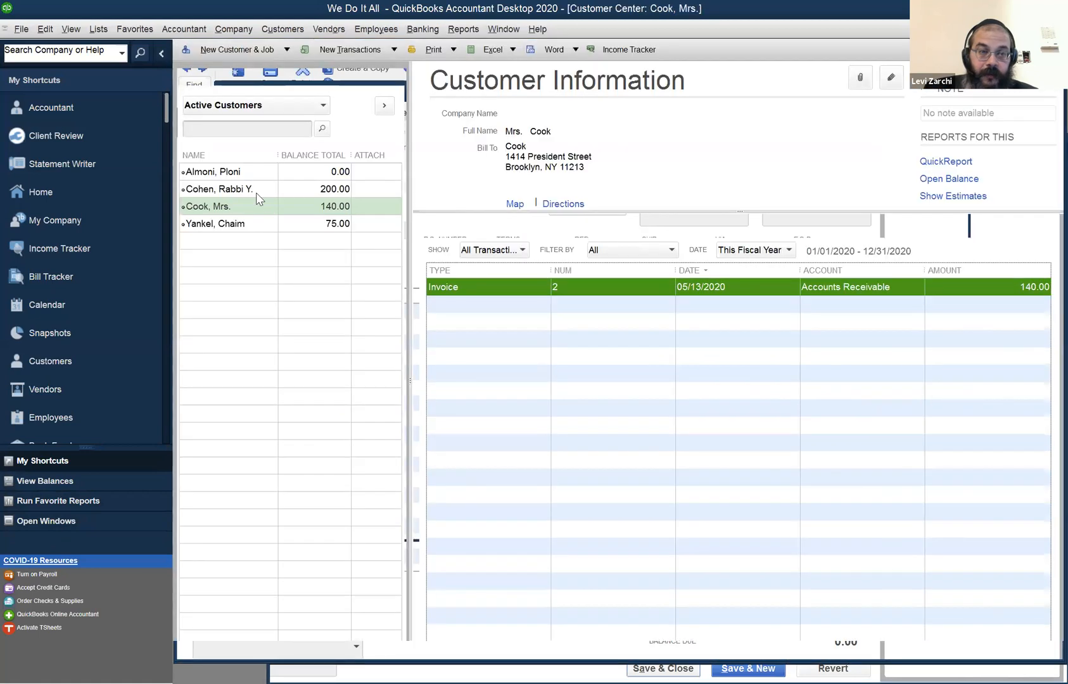
Open the second customer's invoice, check the General Consulting and Web Design quantities and close the invoice.
{"action": "left_click", "coordinate": [255, 190]}
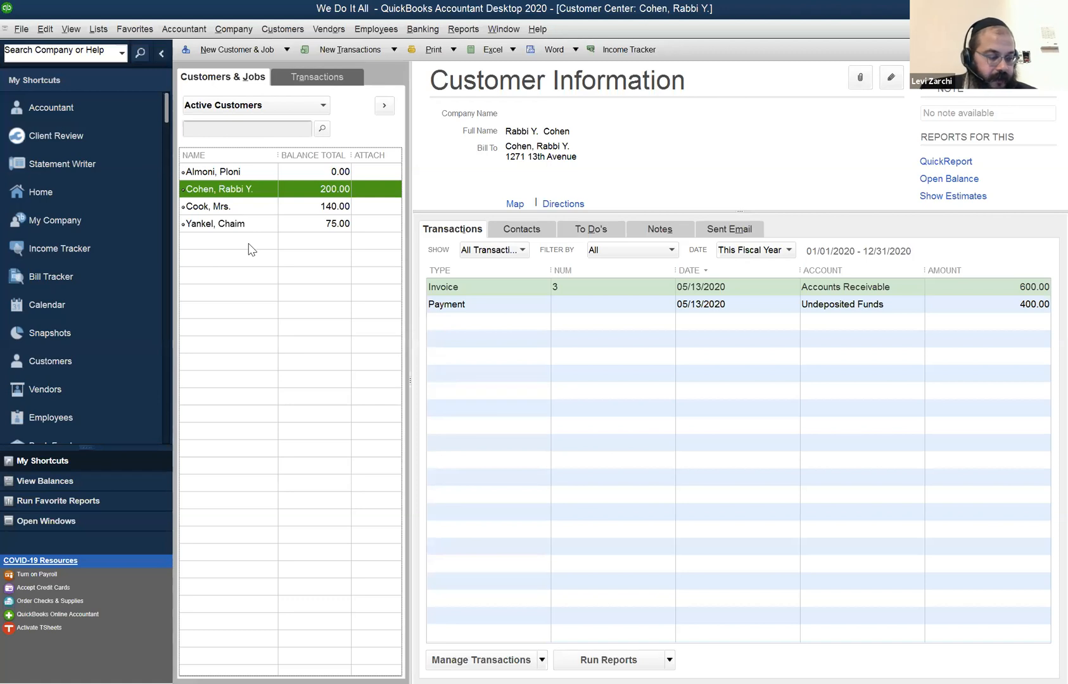
{"action": "double_click", "coordinate": [906, 285]}
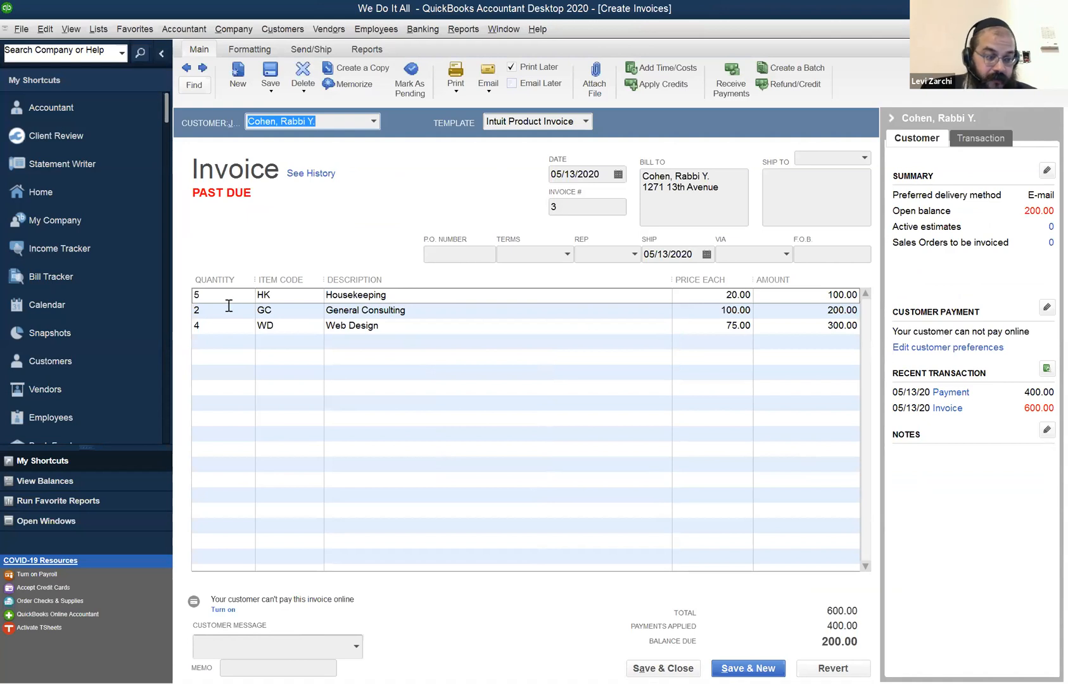
{"action": "left_click", "coordinate": [235, 309]}
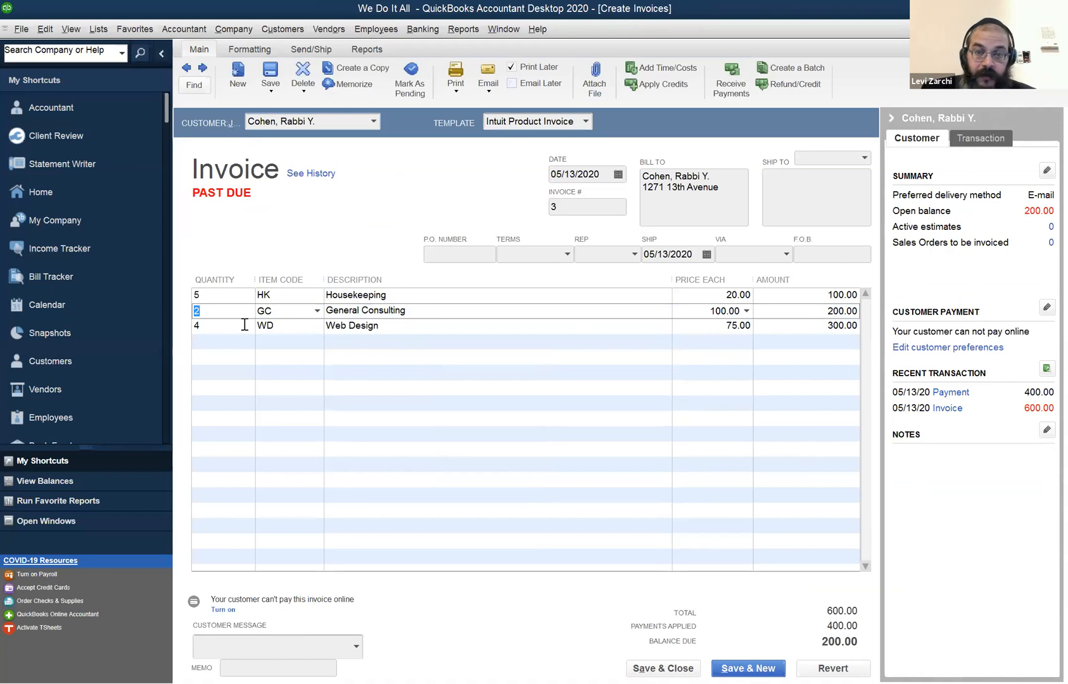
{"action": "left_click", "coordinate": [245, 325]}
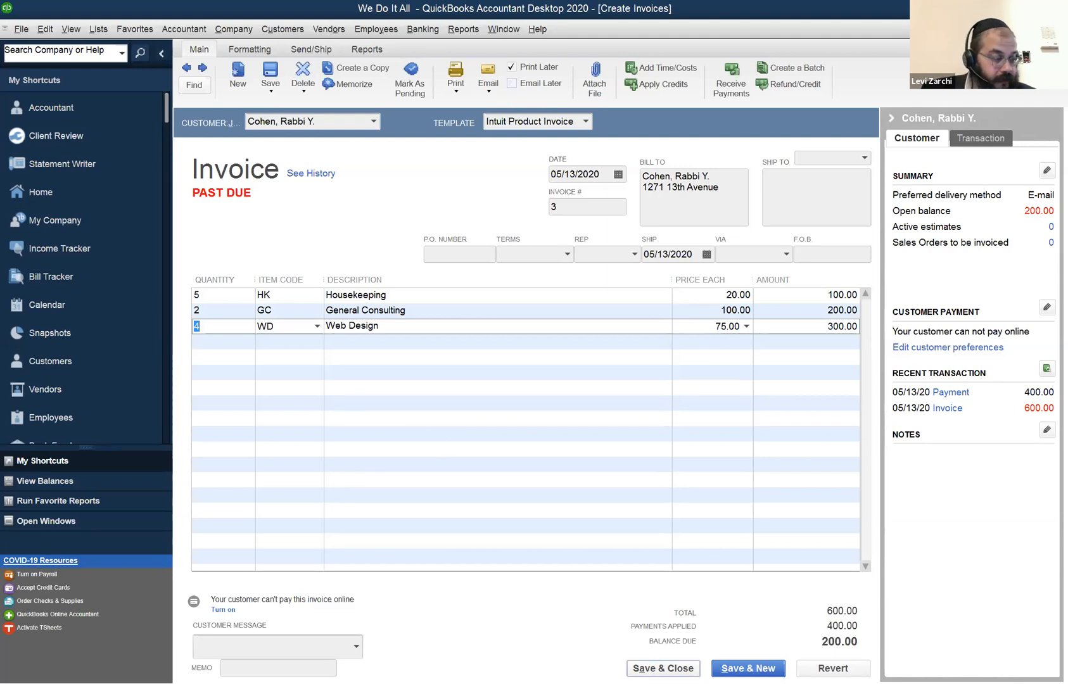
{"action": "left_click", "coordinate": [663, 669]}
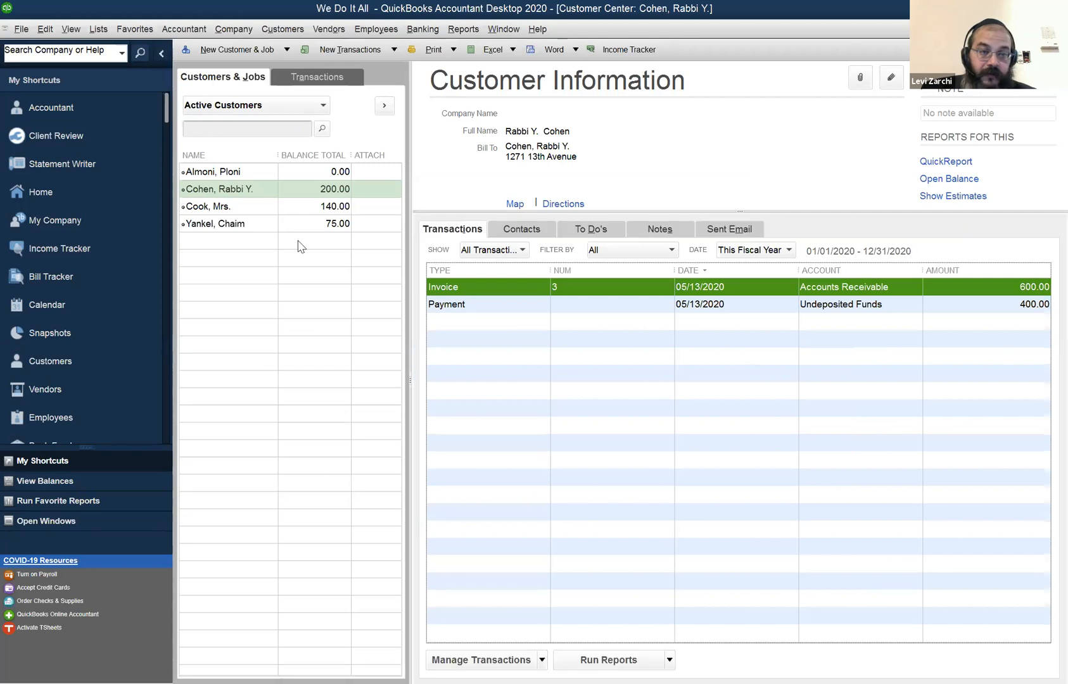
Open the first customer's invoice, check the Bookkeeping and General Consulting quantities and close the invoice.
{"action": "left_click", "coordinate": [265, 229]}
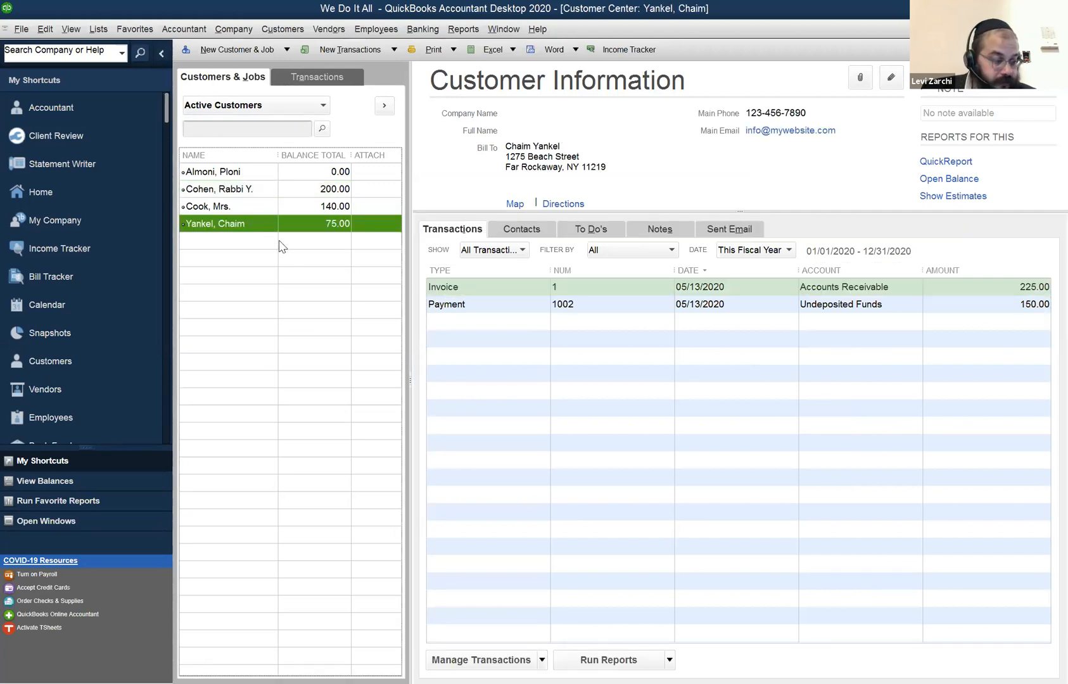
{"action": "left_click", "coordinate": [249, 178]}
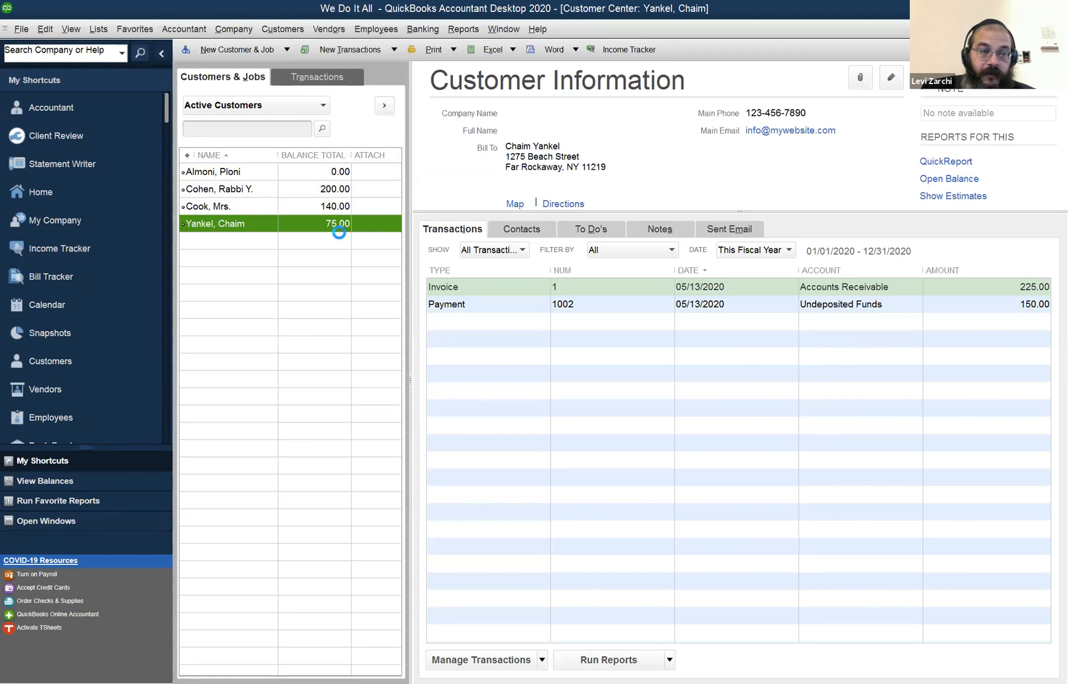
{"action": "left_click", "coordinate": [700, 288]}
{"action": "double_click", "coordinate": [684, 288]}
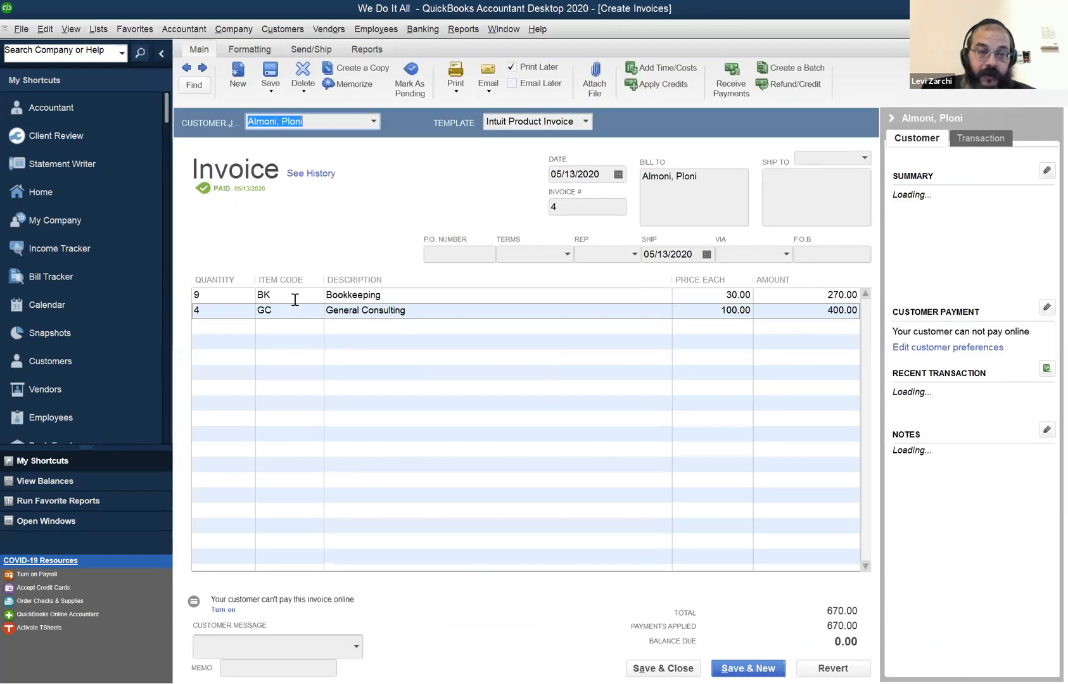
{"action": "left_click", "coordinate": [234, 296]}
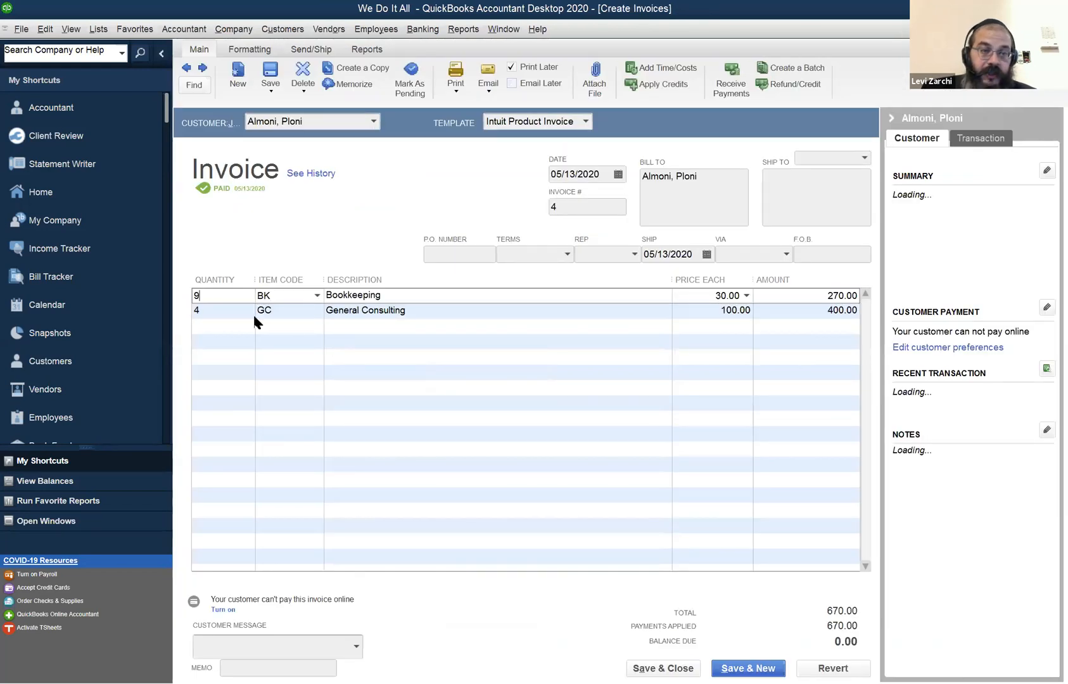
{"action": "left_click", "coordinate": [252, 313]}
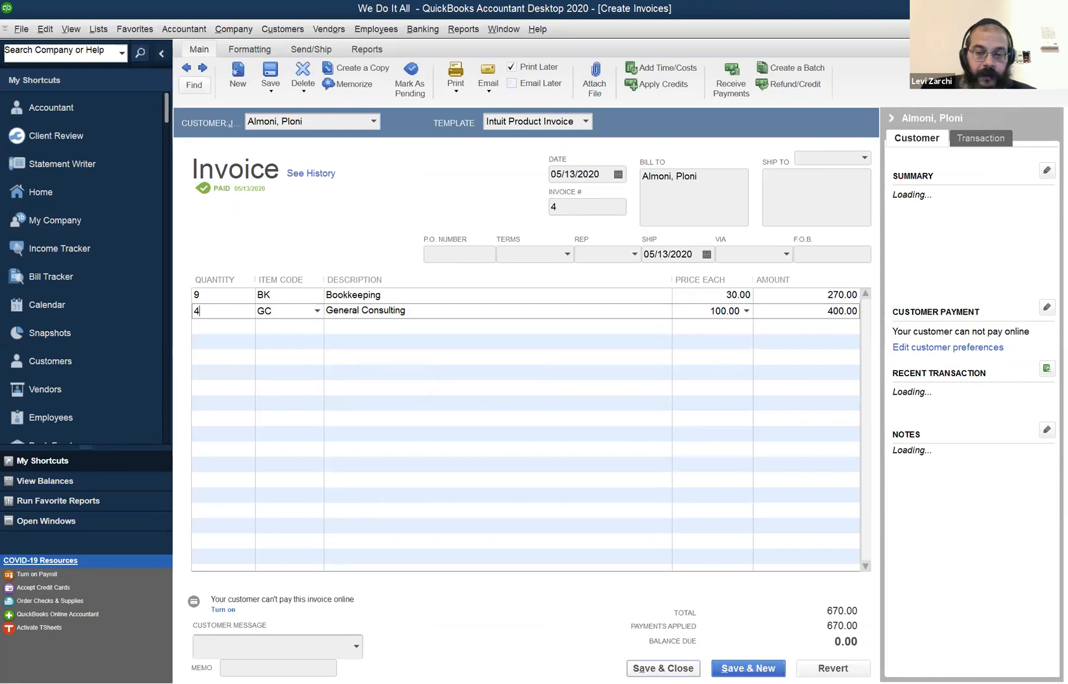
{"action": "left_click", "coordinate": [663, 668]}
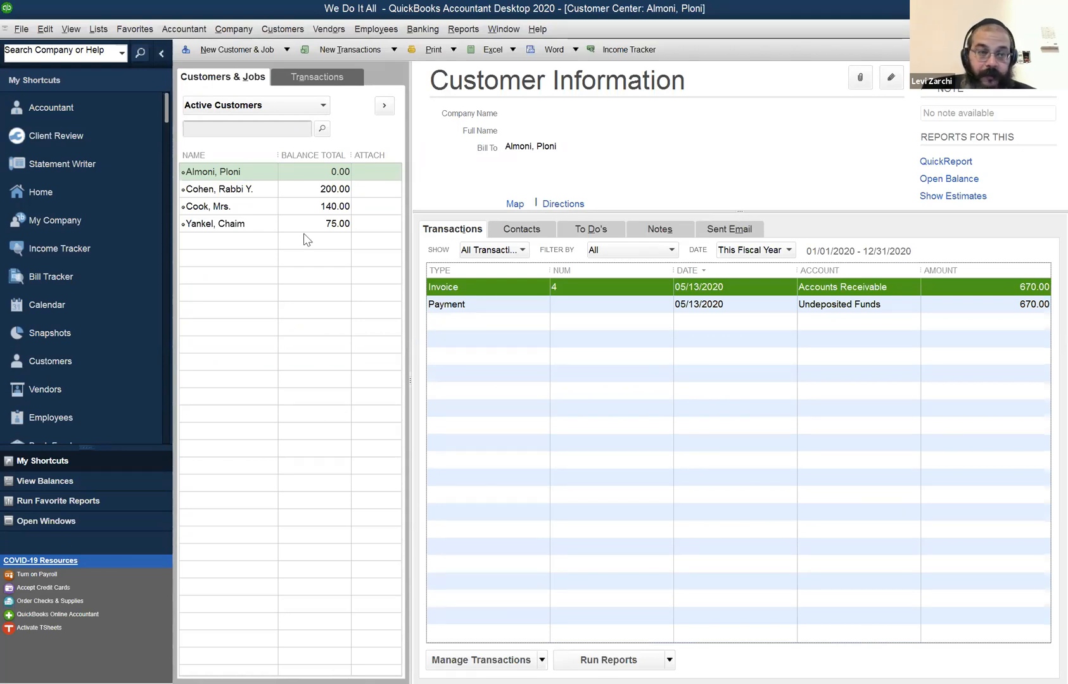
Review the fourth customer's invoice and payment against the open balance.
{"action": "left_click", "coordinate": [223, 228]}
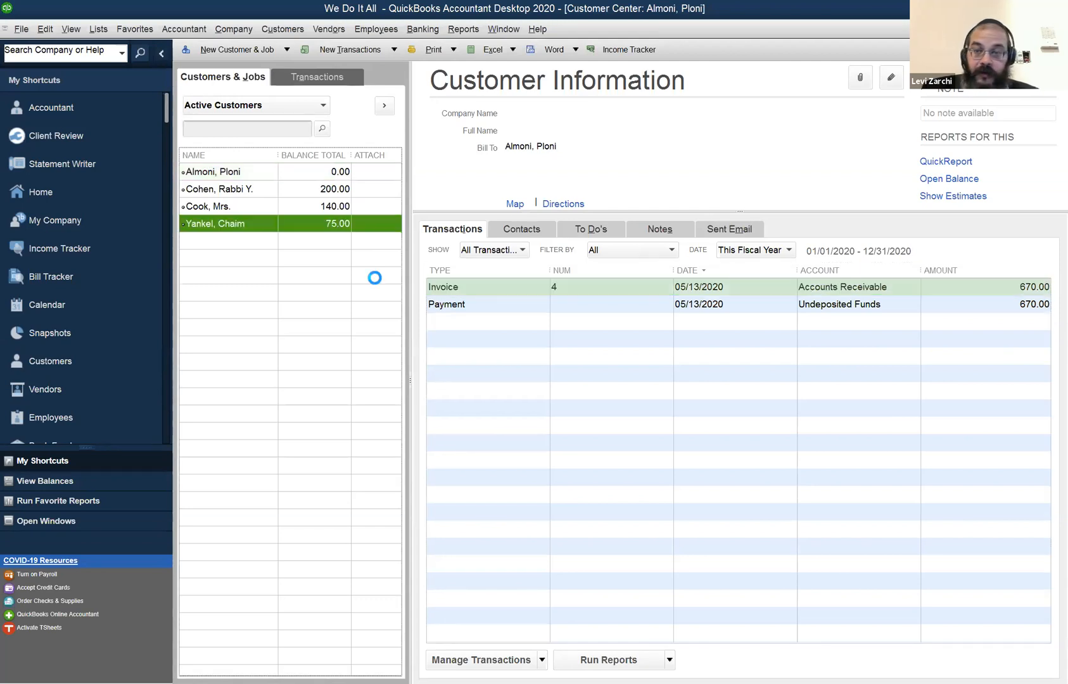
{"action": "left_click", "coordinate": [468, 307]}
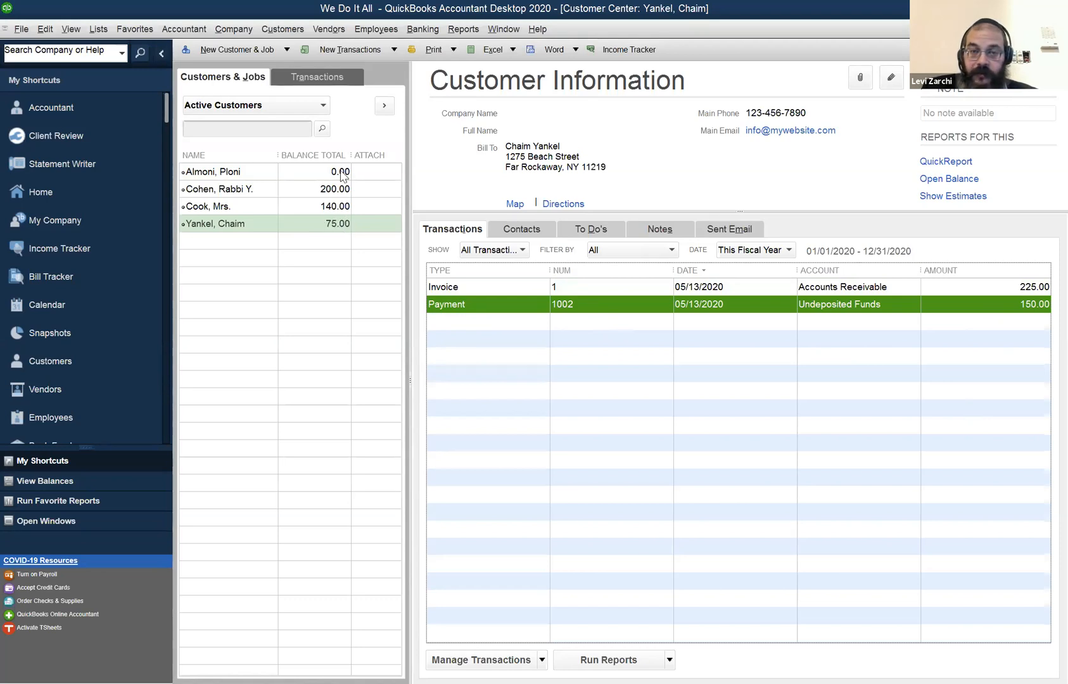
{"action": "left_click", "coordinate": [317, 120]}
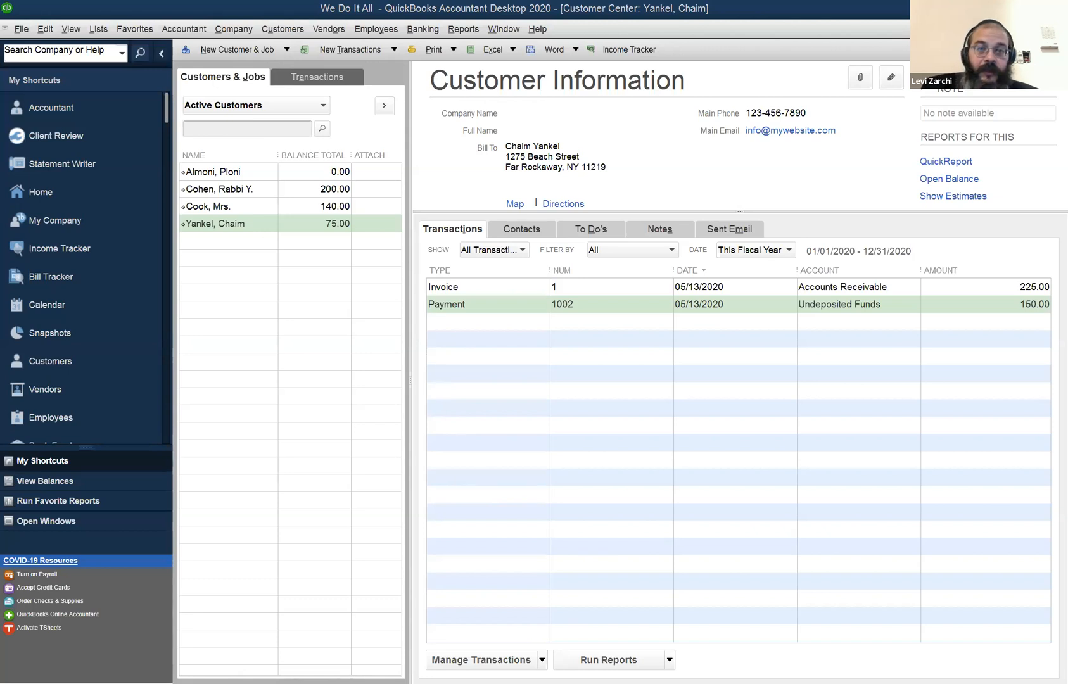
{"action": "left_click", "coordinate": [215, 223]}
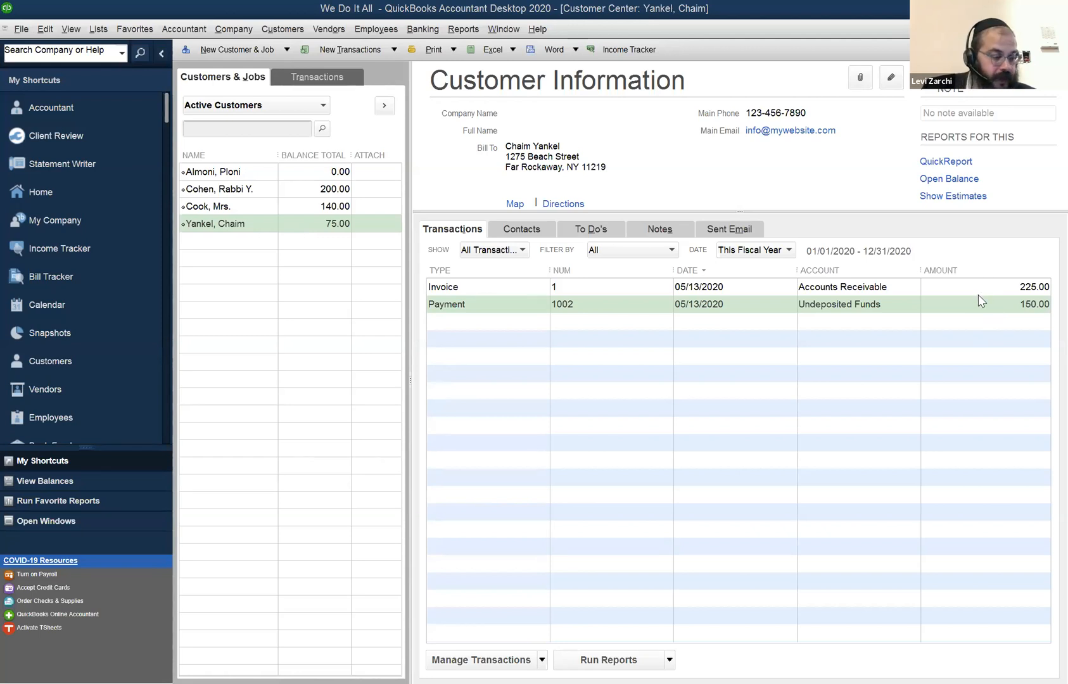
Check the third customer's unpaid invoice against the customer's balance total.
{"action": "left_click", "coordinate": [262, 207]}
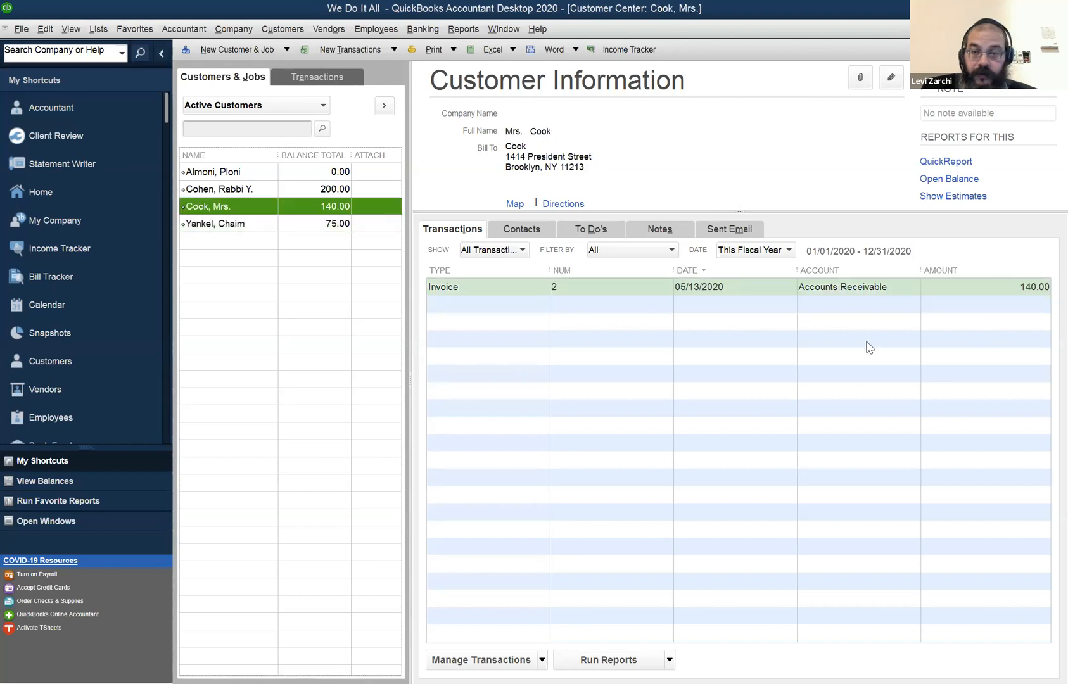
{"action": "left_click", "coordinate": [970, 286]}
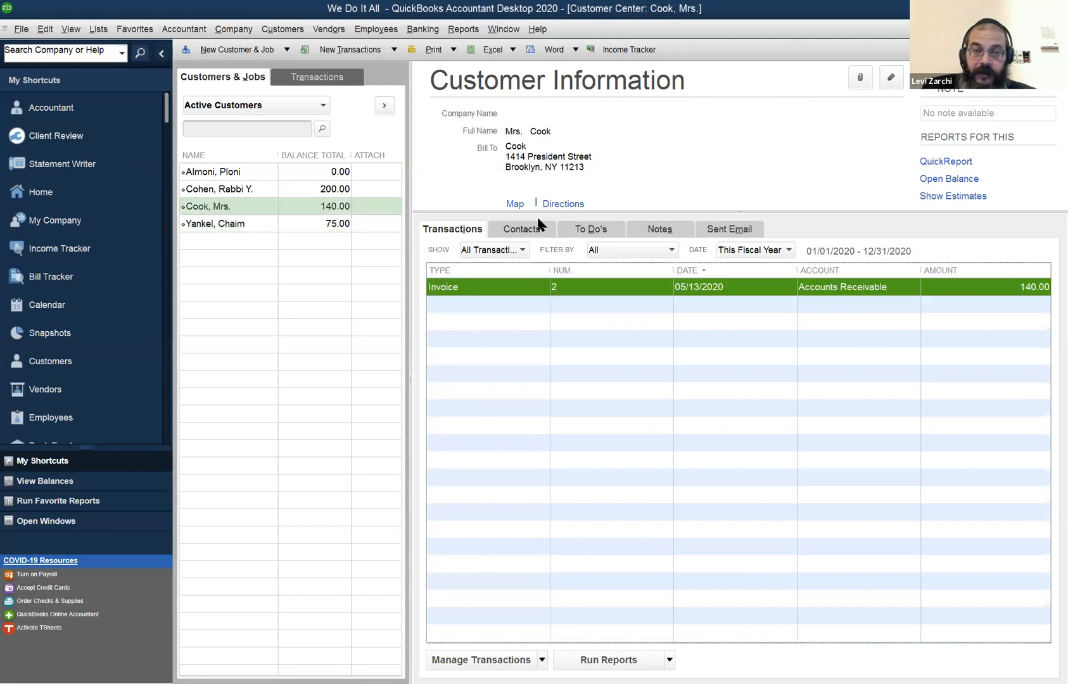
{"action": "left_click", "coordinate": [238, 208]}
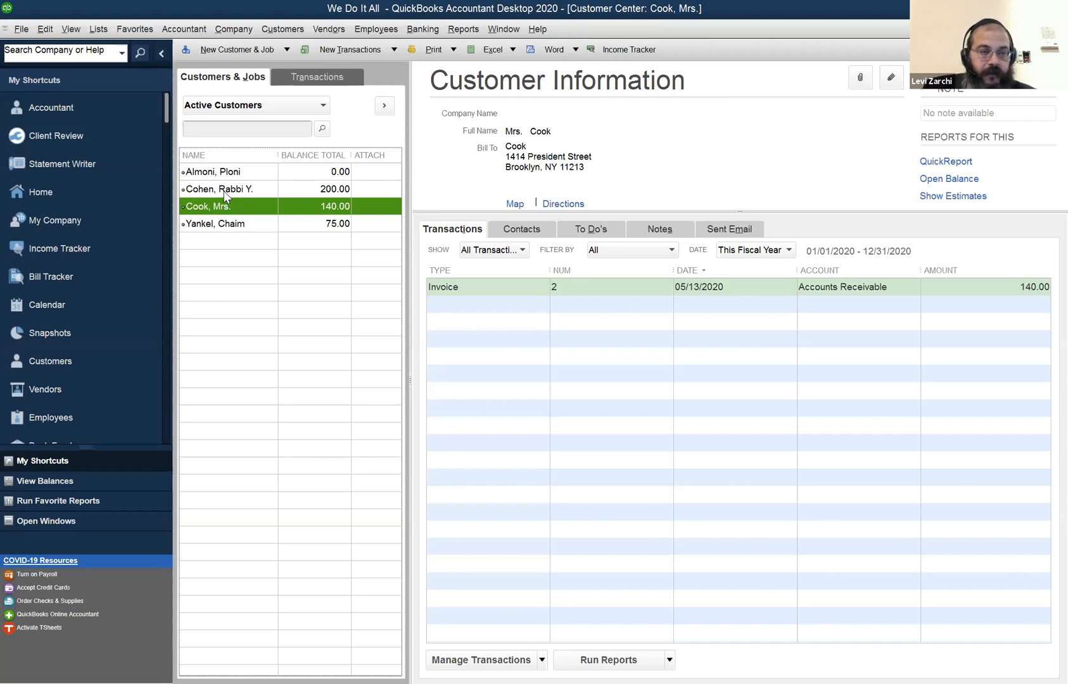
Compare the second customer's invoice and payment amounts with the customer's remaining balance.
{"action": "left_click", "coordinate": [224, 191]}
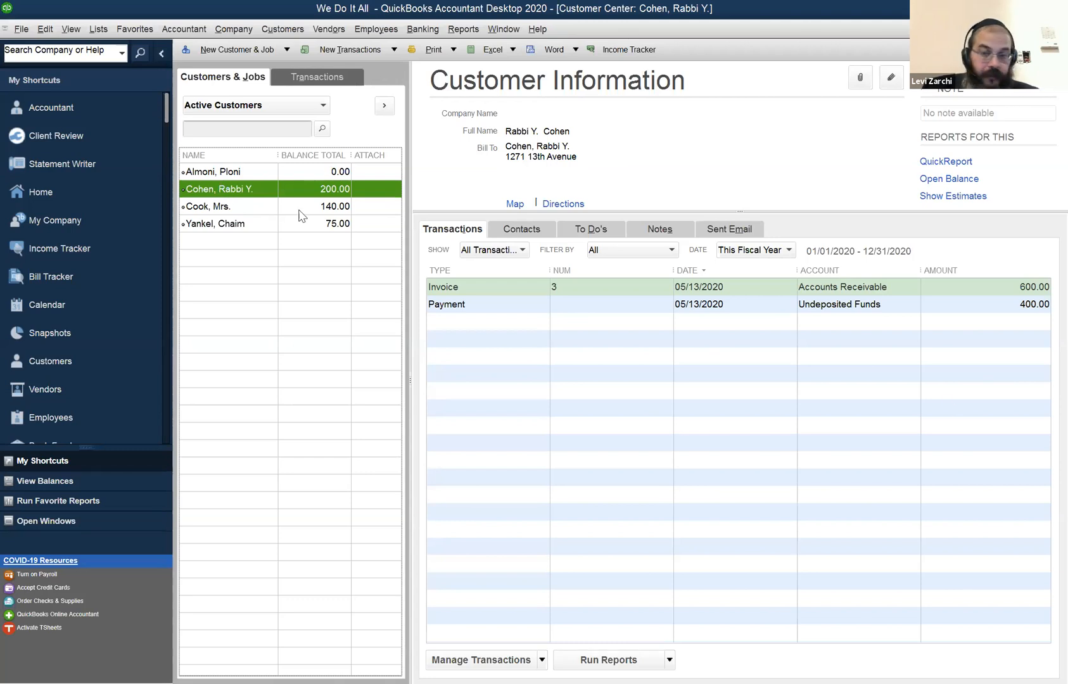
{"action": "left_click", "coordinate": [1011, 304]}
{"action": "left_click", "coordinate": [1009, 294]}
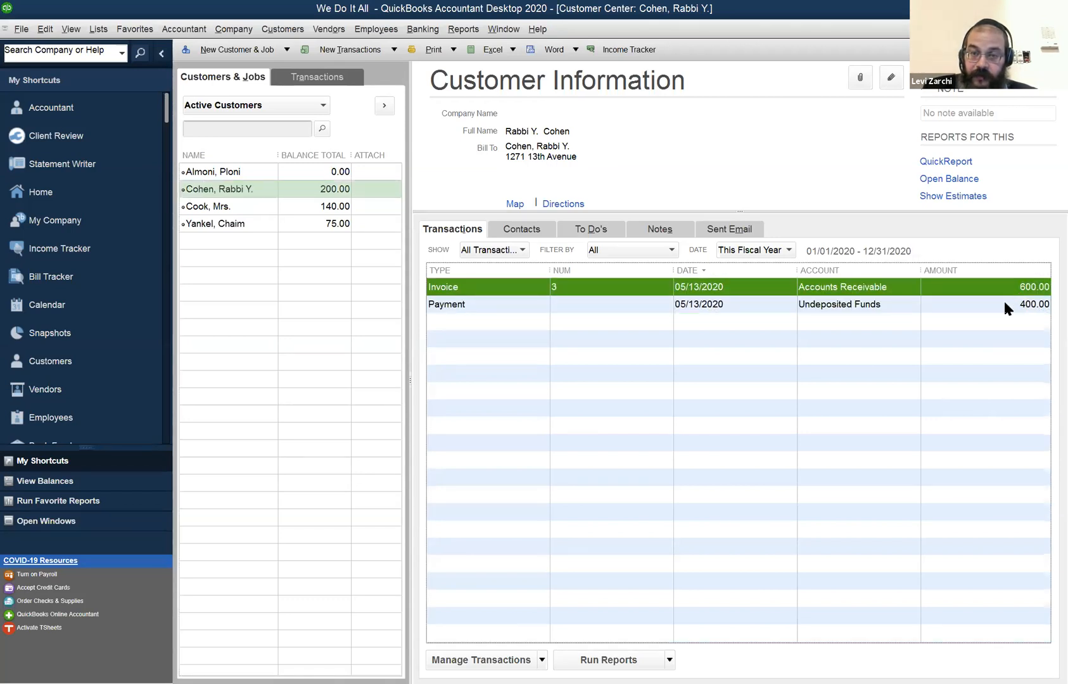
{"action": "left_click", "coordinate": [1006, 305]}
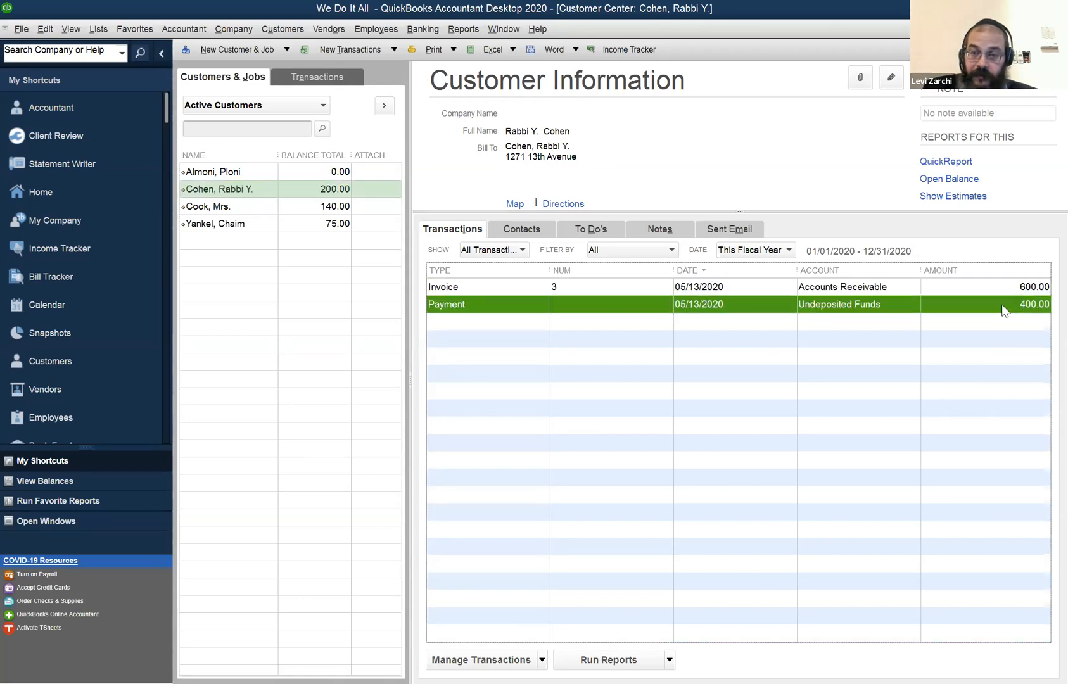
{"action": "left_click", "coordinate": [270, 197]}
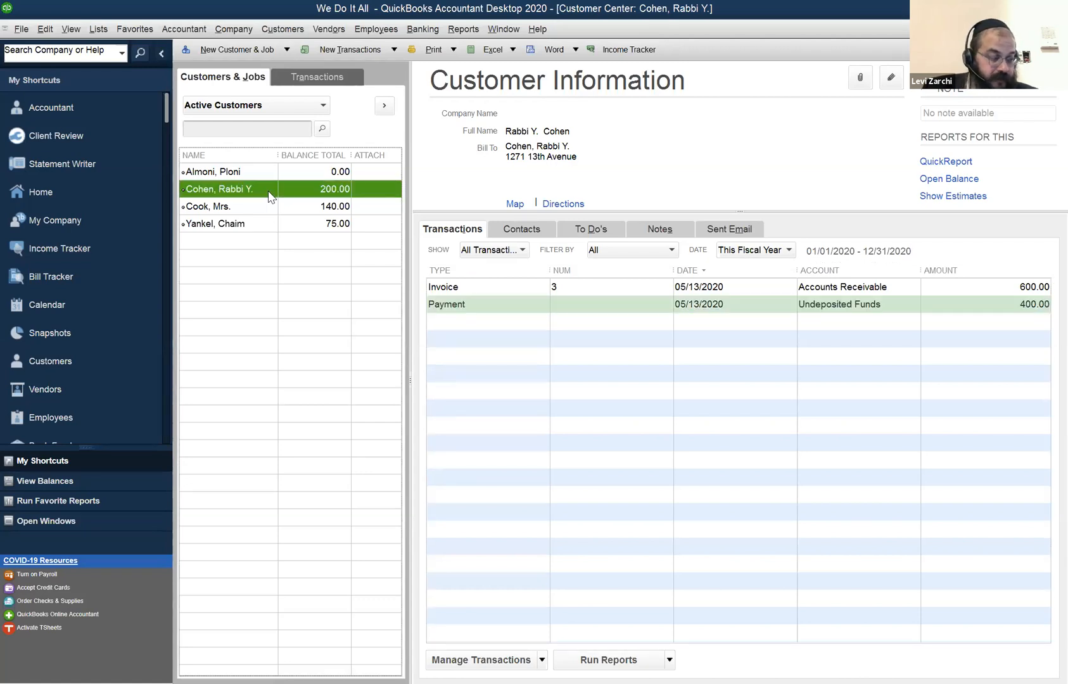
Go through all four customers in list order and examine their transactions and balance totals.
{"action": "left_click", "coordinate": [273, 172]}
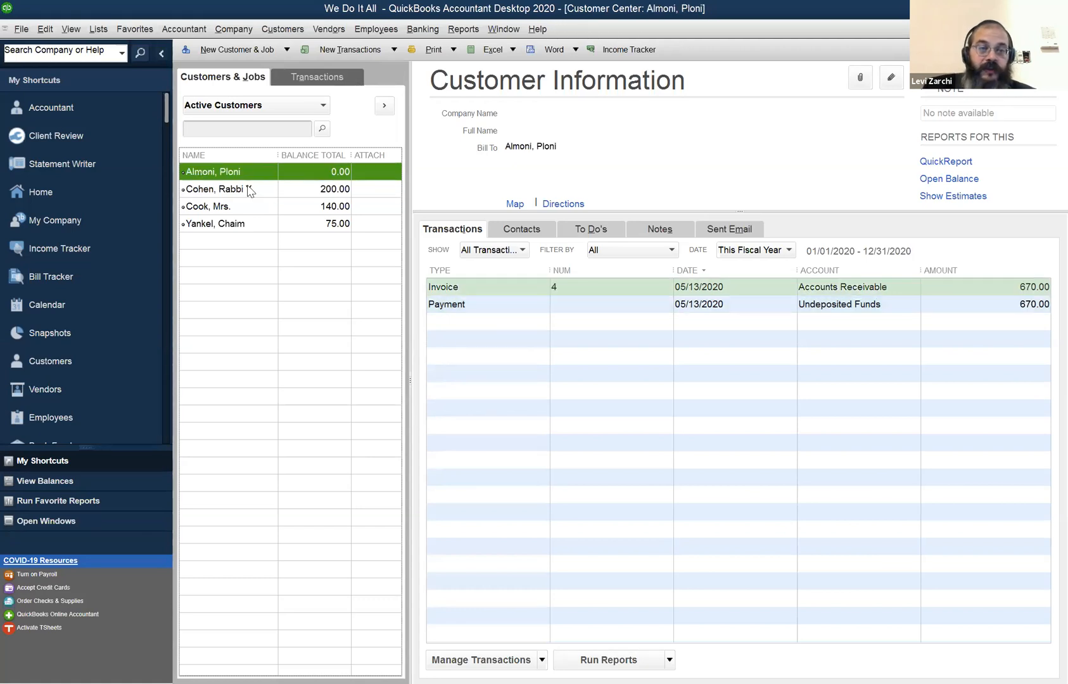
{"action": "left_click", "coordinate": [291, 194]}
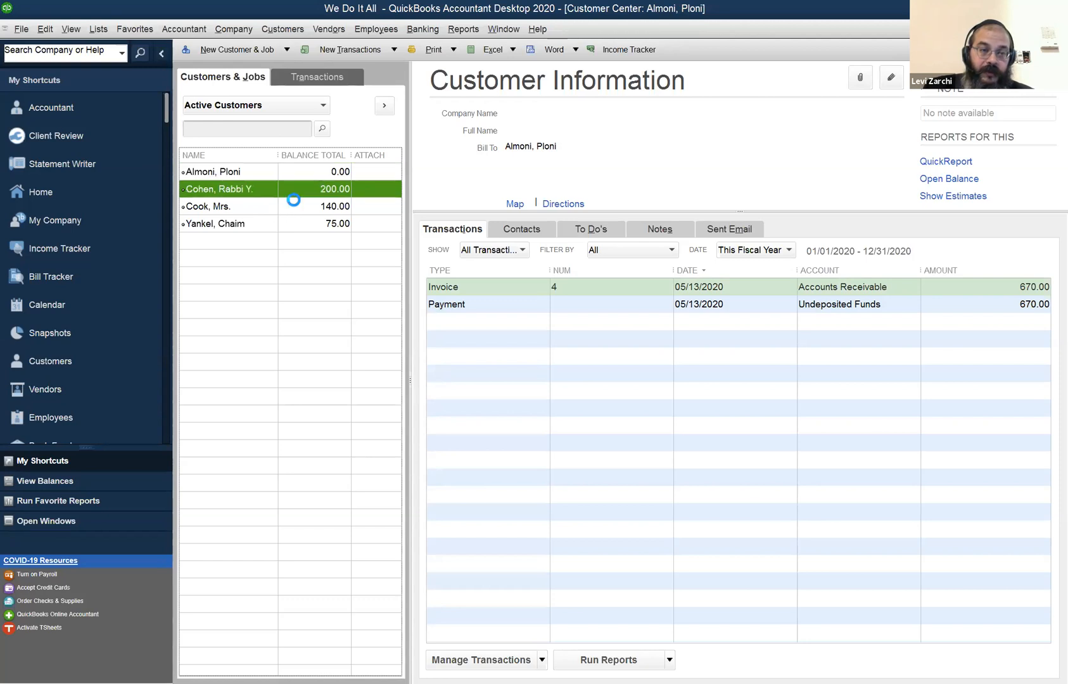
{"action": "left_click", "coordinate": [295, 204]}
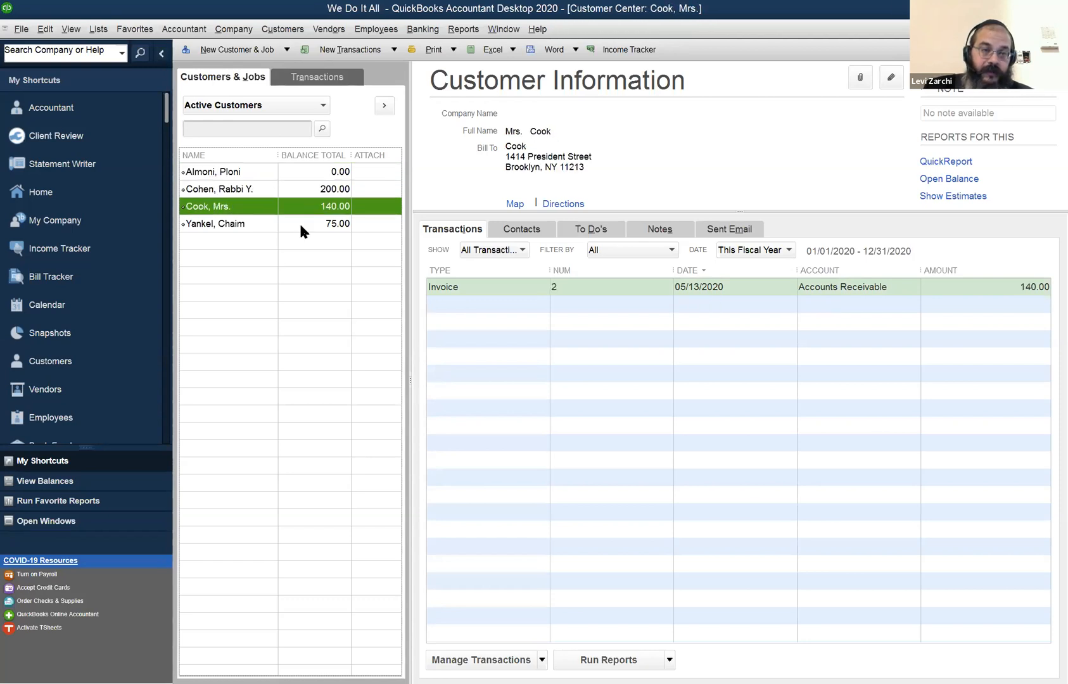
{"action": "left_click", "coordinate": [301, 226]}
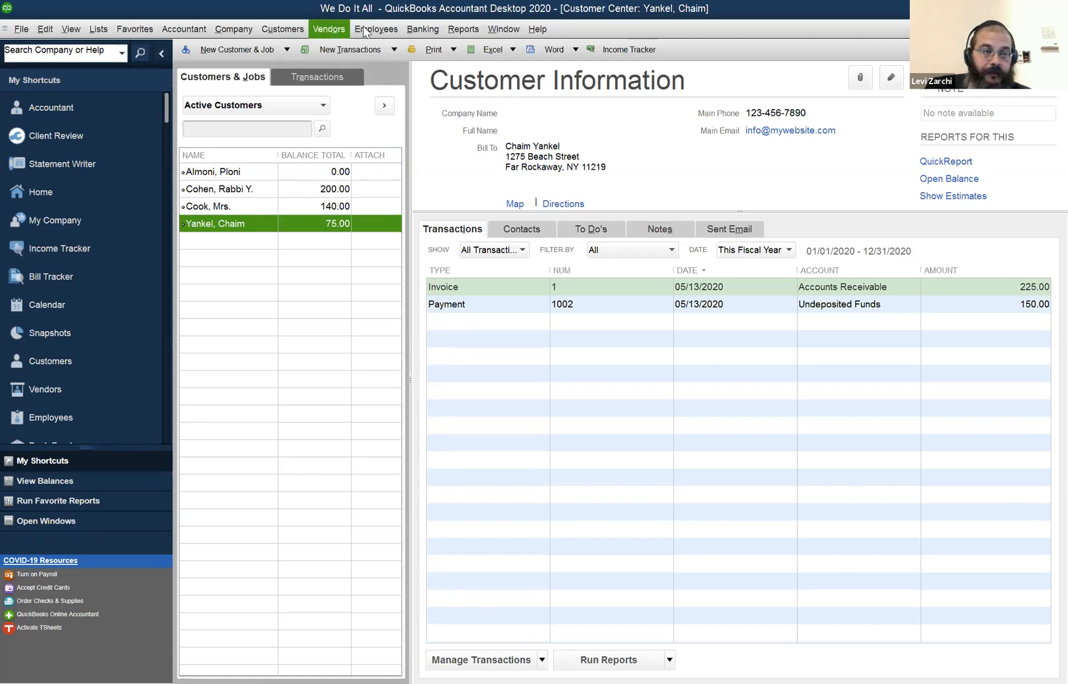
Open the Vendor Center and widen the vendor list so the full vendor names fit.
{"action": "left_click", "coordinate": [332, 30]}
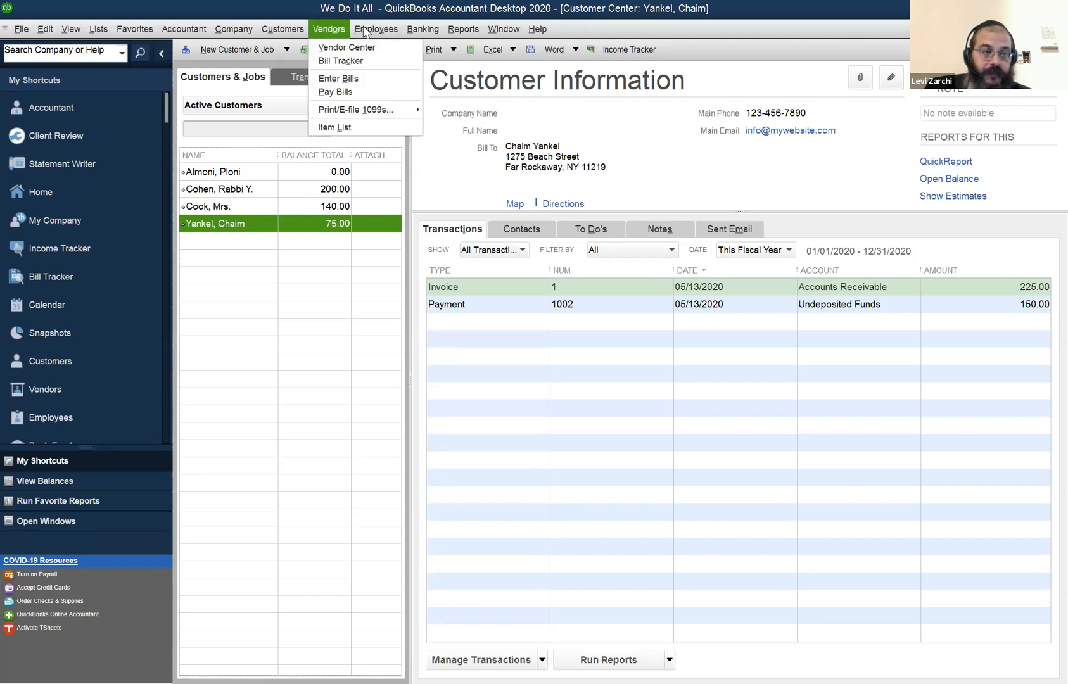
{"action": "left_click", "coordinate": [330, 48]}
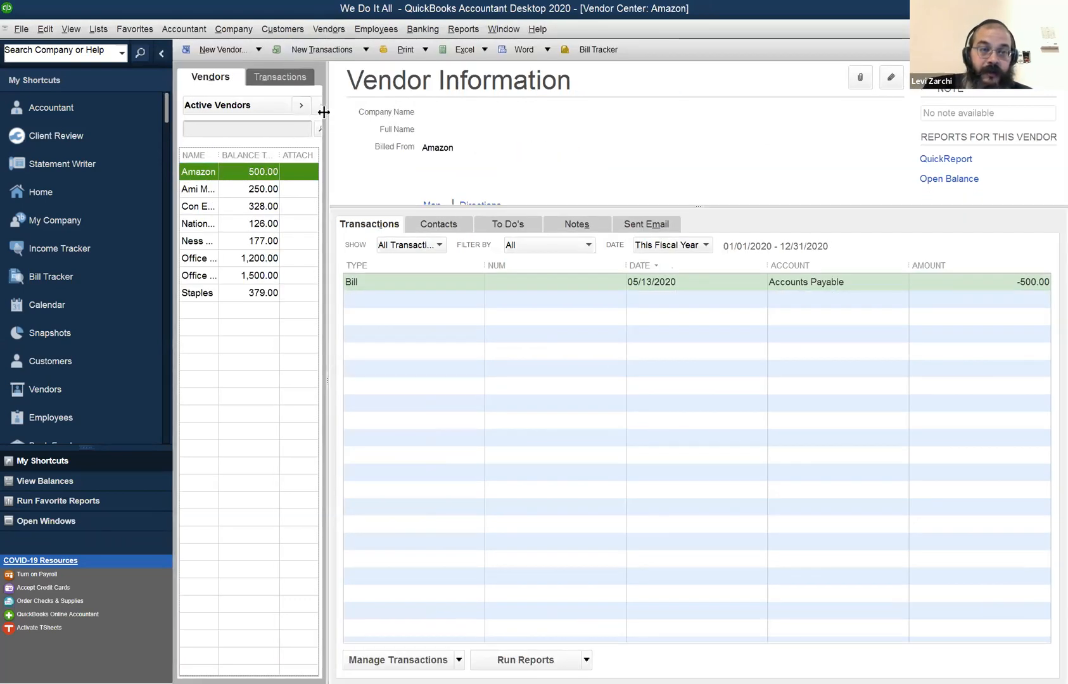
{"action": "left_click_drag", "start_coordinate": [329, 118], "coordinate": [397, 116]}
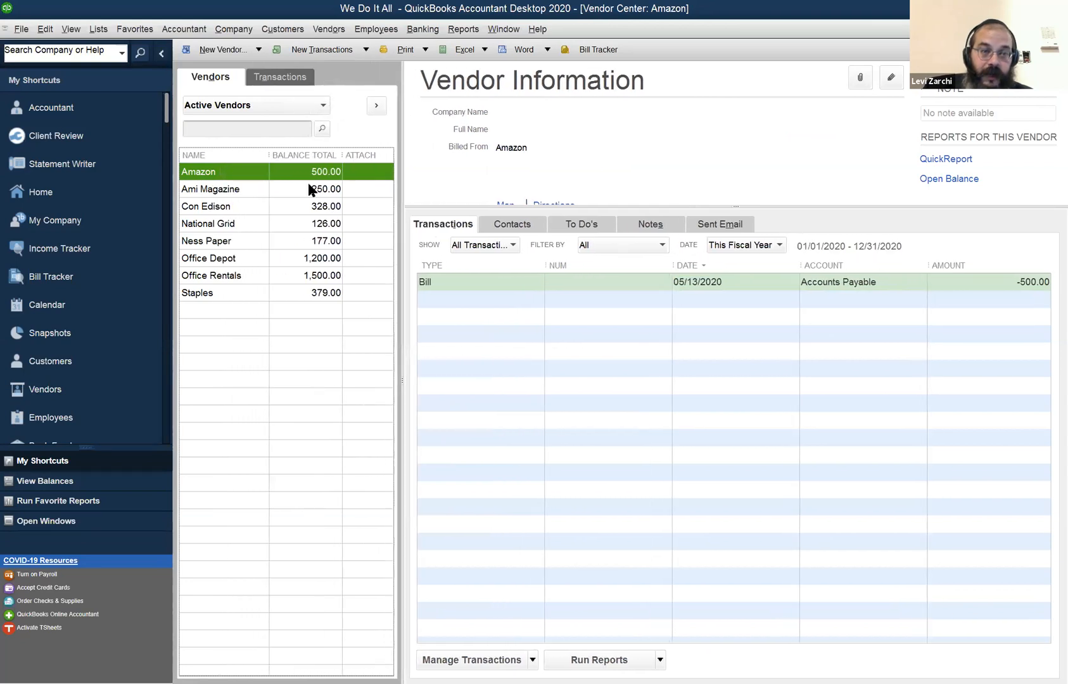
Go down the vendor list from Con Edison to Staples, viewing the vendors' bills, and return to Amazon.
{"action": "left_click", "coordinate": [248, 209]}
{"action": "left_click", "coordinate": [244, 226]}
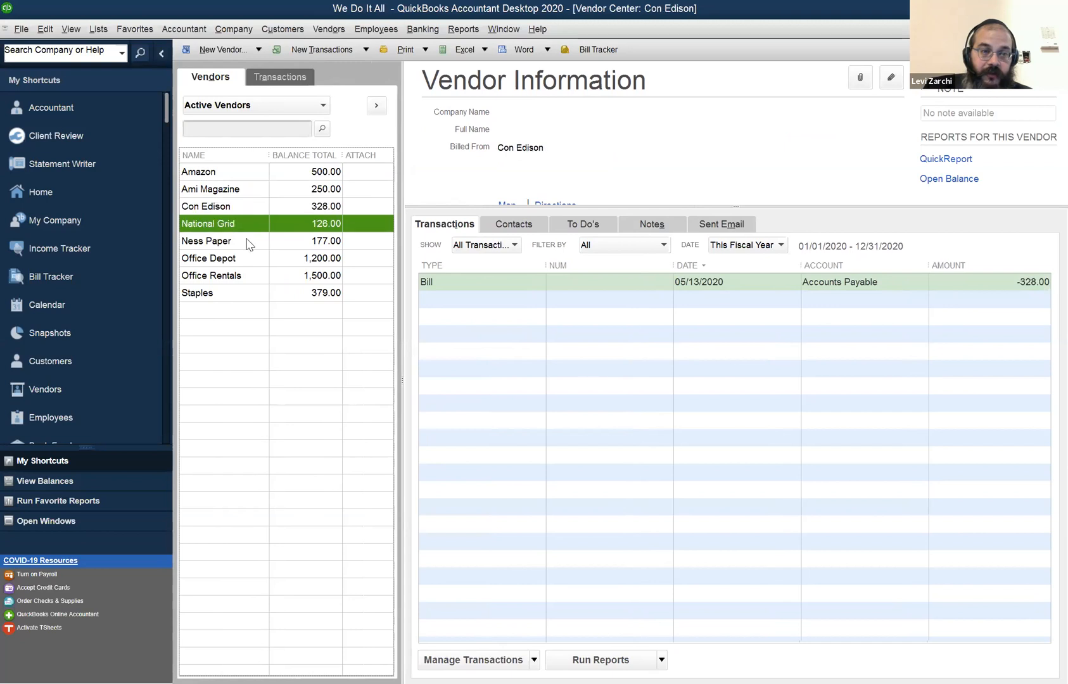
{"action": "left_click", "coordinate": [246, 242]}
{"action": "left_click", "coordinate": [246, 259]}
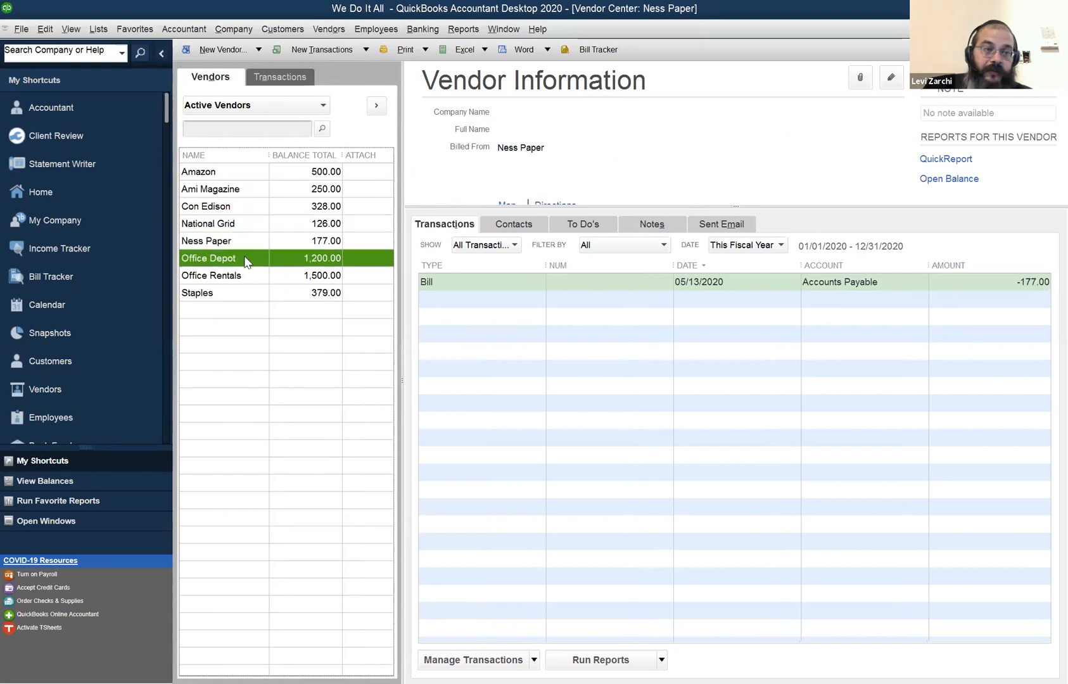
{"action": "left_click", "coordinate": [247, 279]}
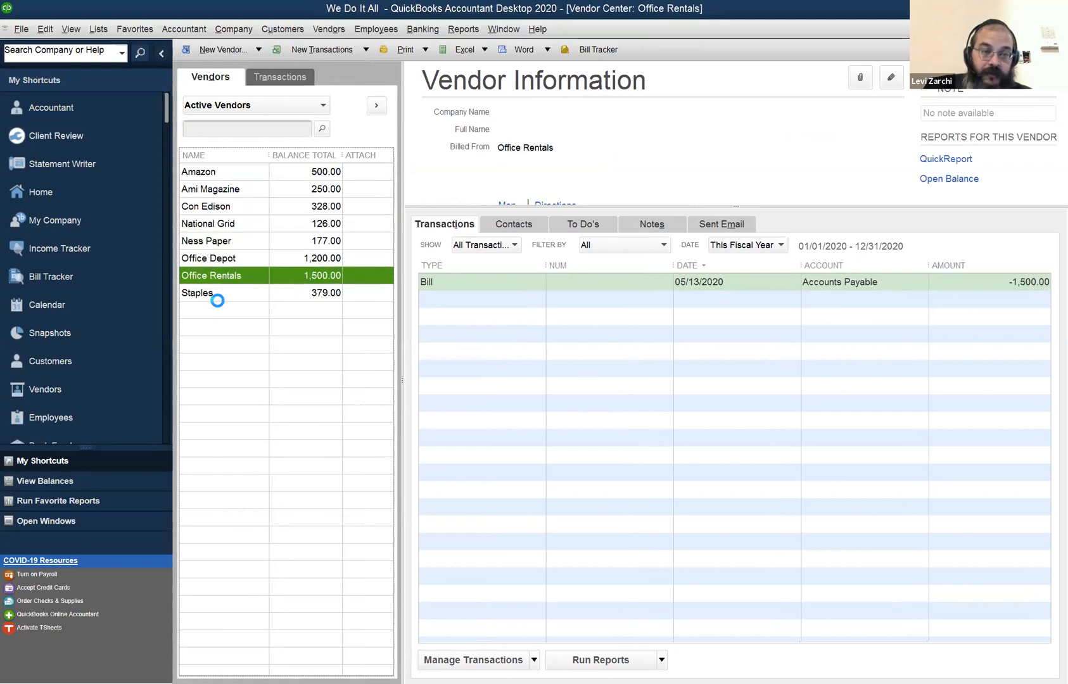
{"action": "left_click", "coordinate": [216, 295]}
{"action": "left_click", "coordinate": [213, 178]}
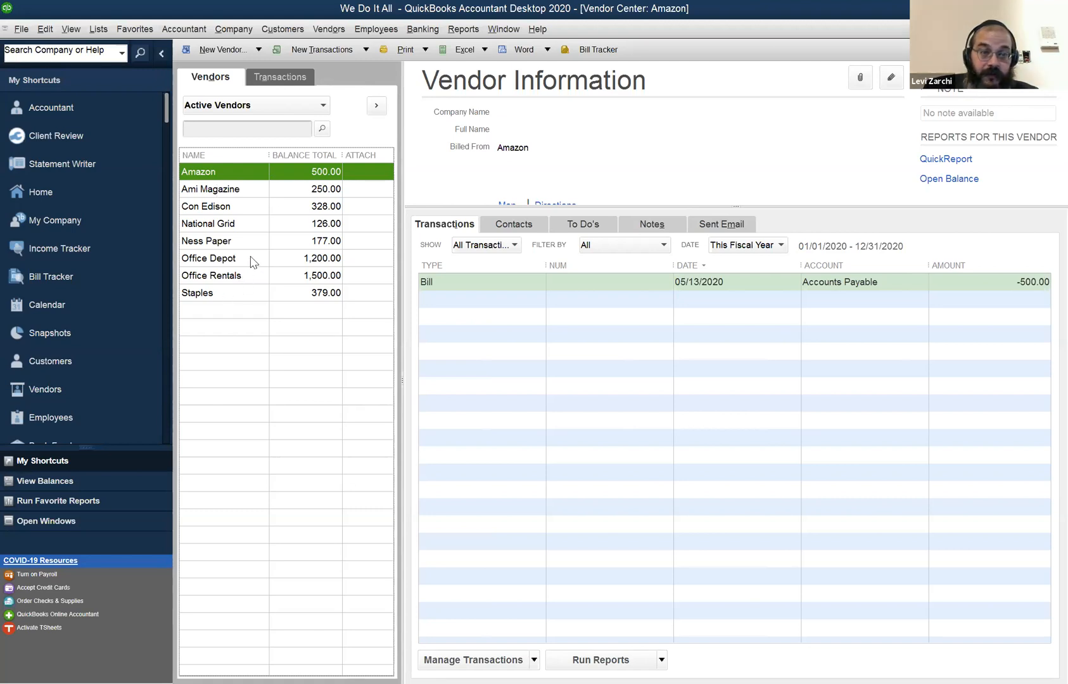
Examine the bills and balances of Ness Paper, Con Edison, National Grid, Office Depot and Office Rentals.
{"action": "left_click", "coordinate": [305, 241]}
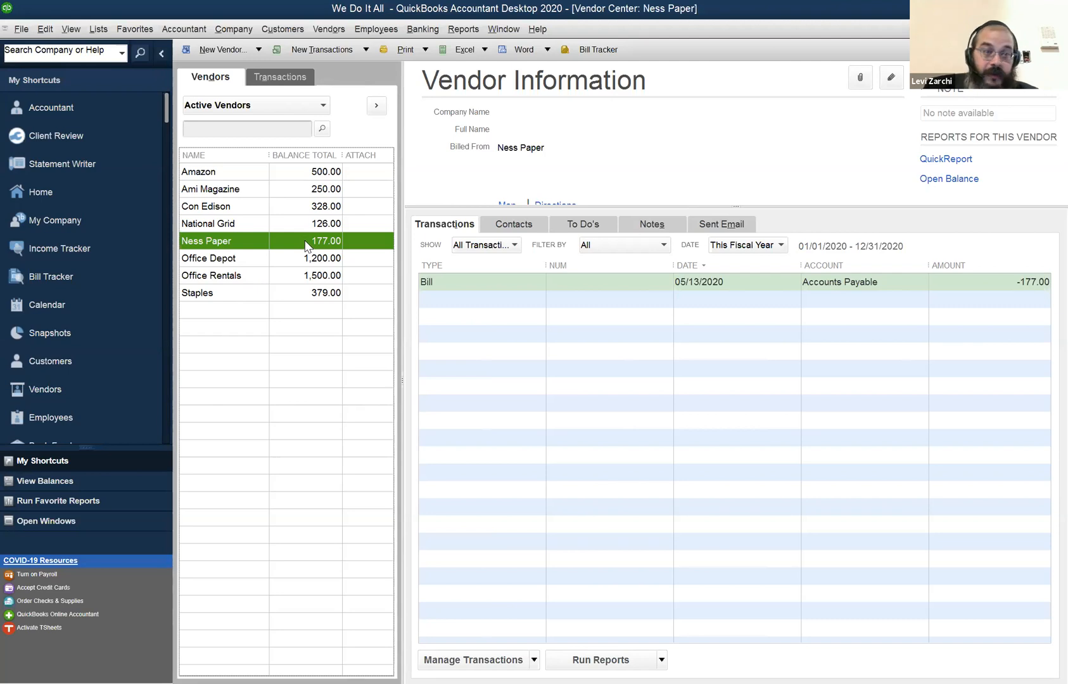
{"action": "left_click", "coordinate": [316, 211]}
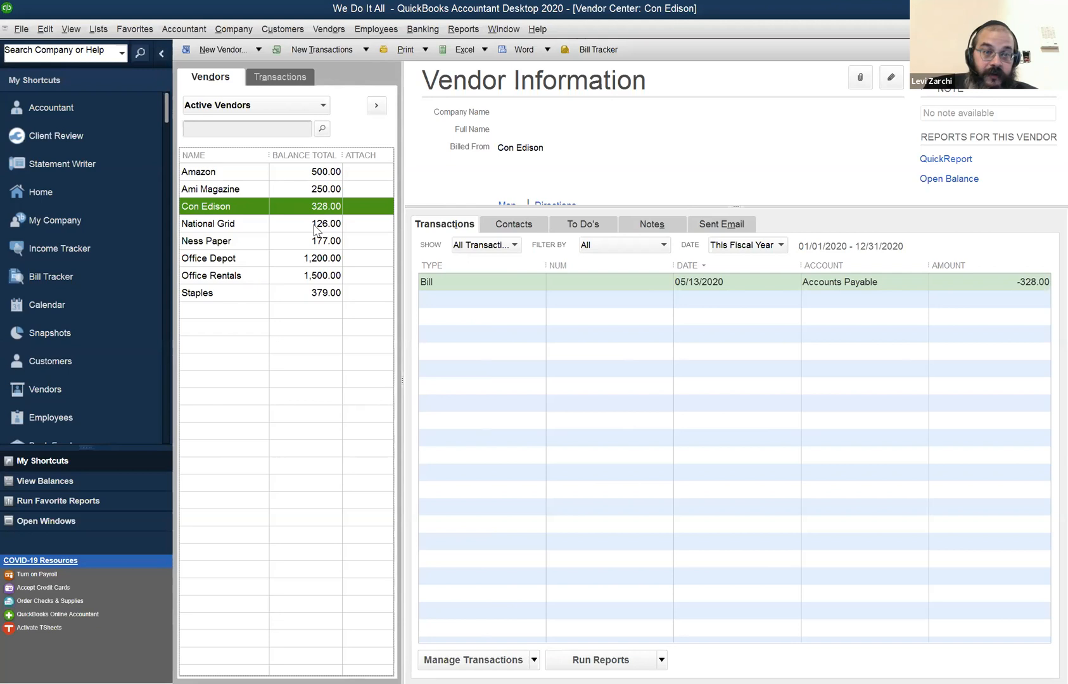
{"action": "left_click", "coordinate": [317, 227]}
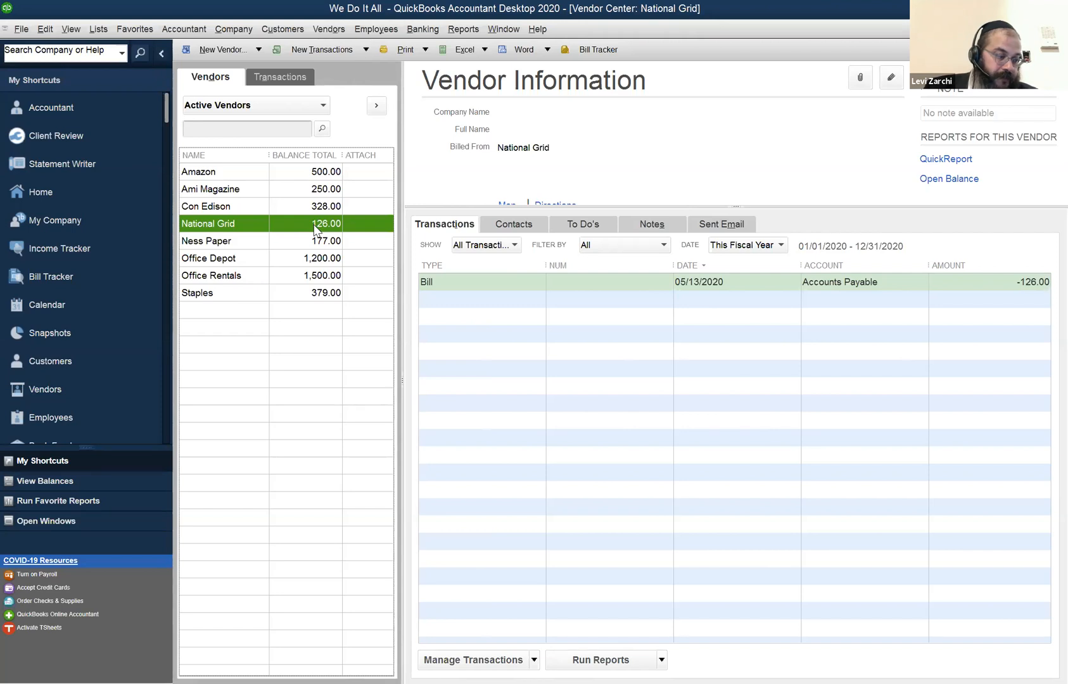
{"action": "left_click", "coordinate": [310, 260]}
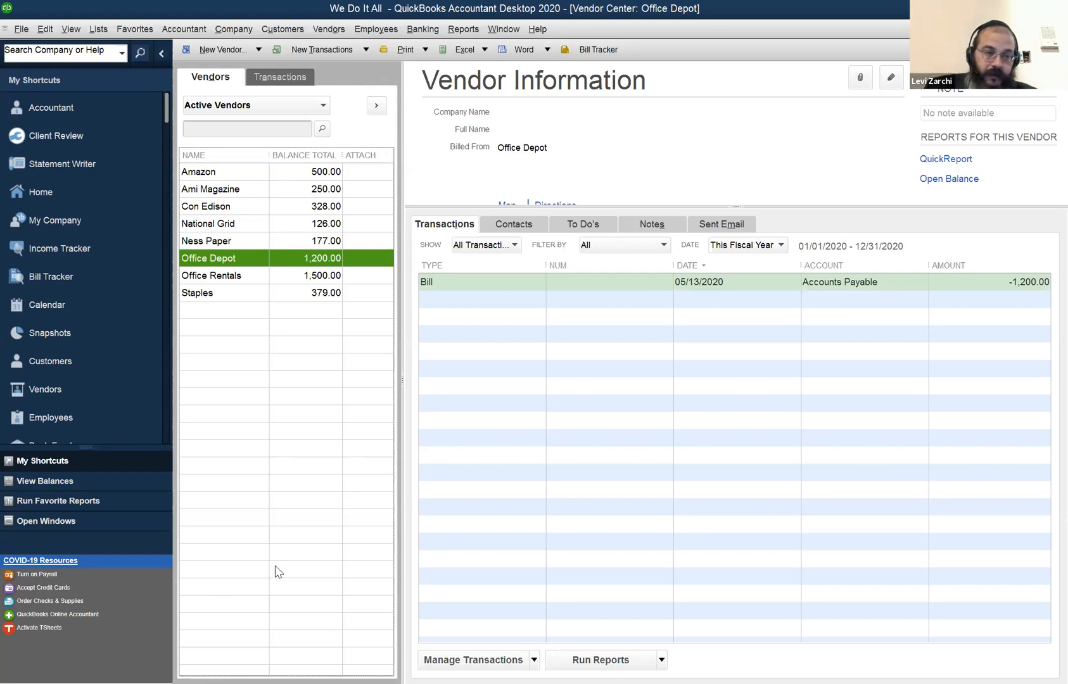
{"action": "right_click", "coordinate": [230, 259]}
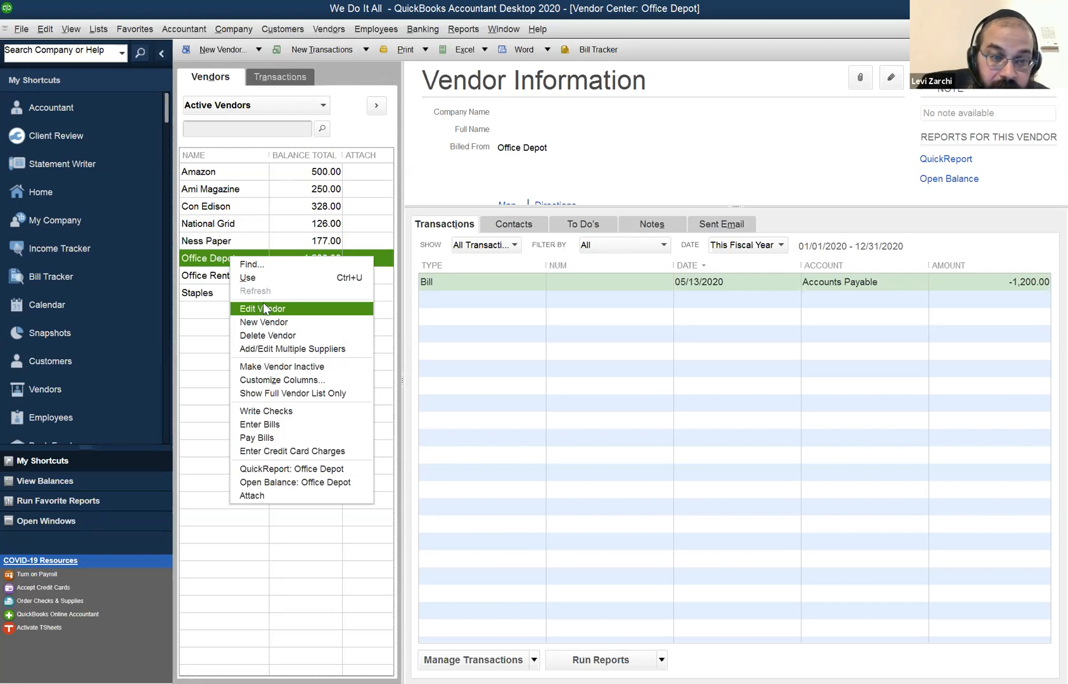
{"action": "left_click", "coordinate": [201, 266]}
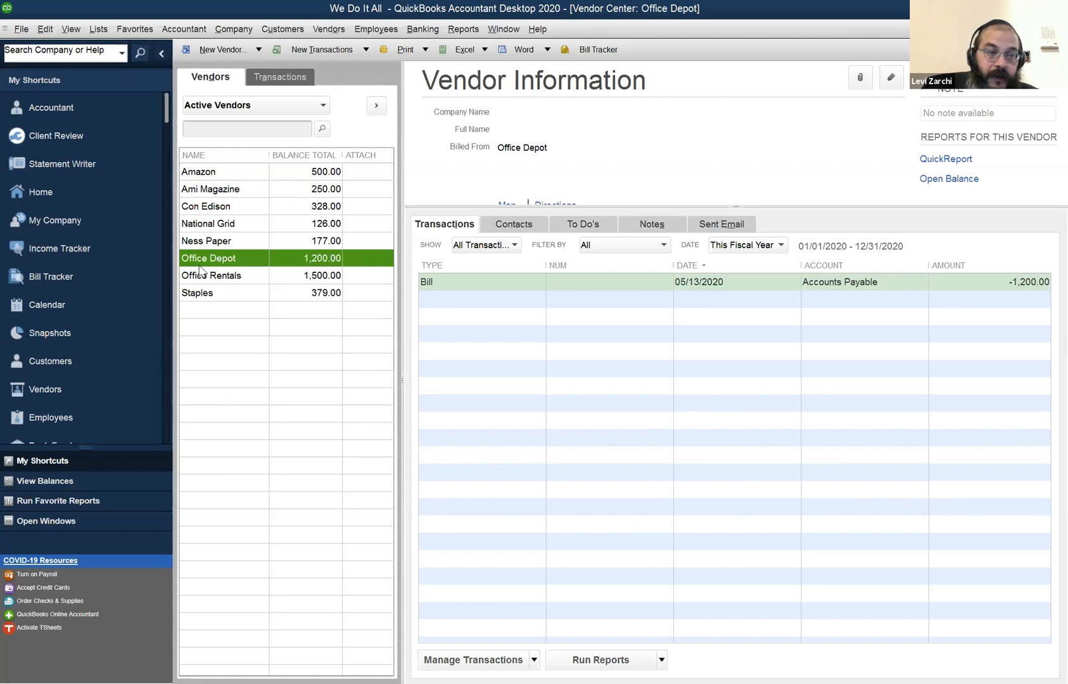
{"action": "left_click", "coordinate": [209, 280]}
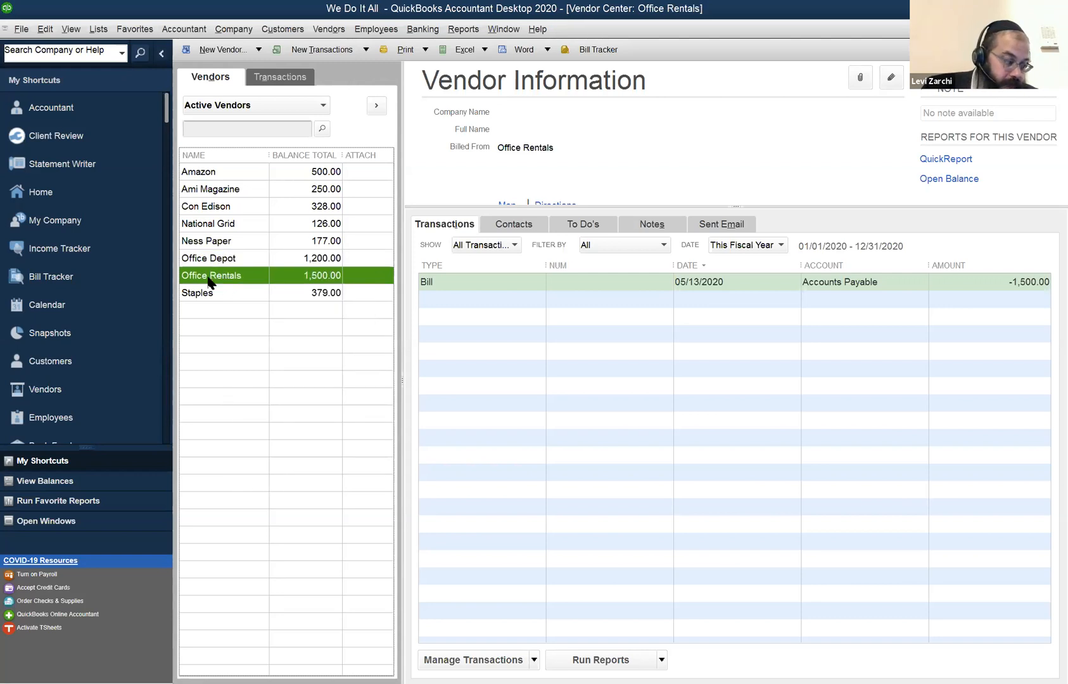
Examine the bills and balances of Office Depot, Amazon, Staples, Ami Magazine and Office Rentals.
{"action": "left_click", "coordinate": [216, 260]}
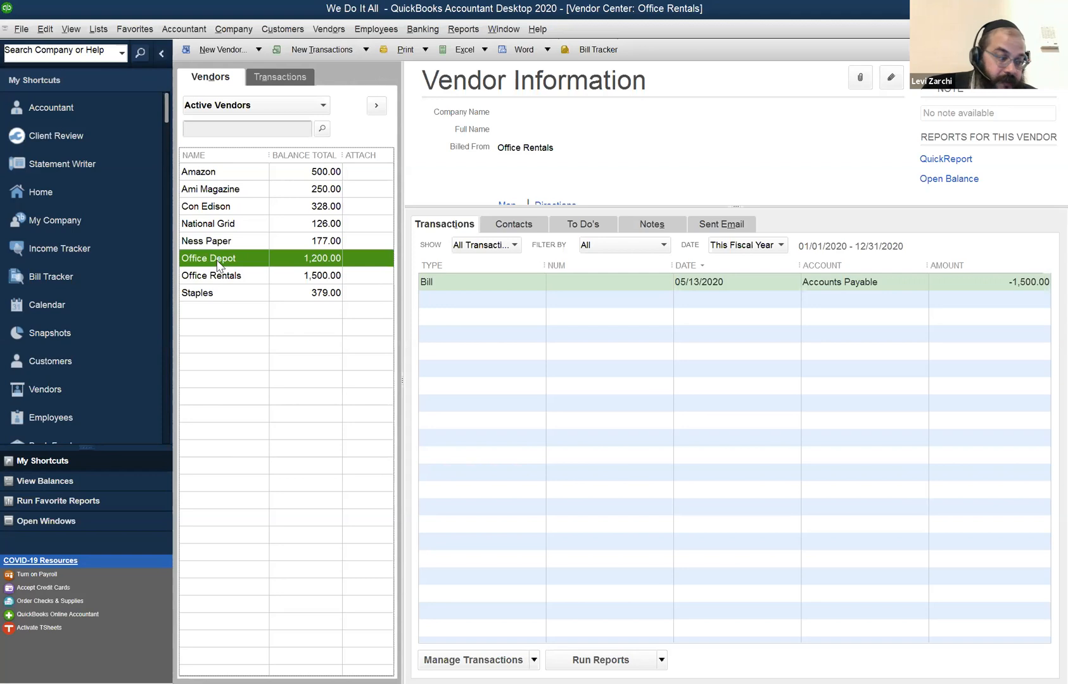
{"action": "left_click", "coordinate": [263, 175]}
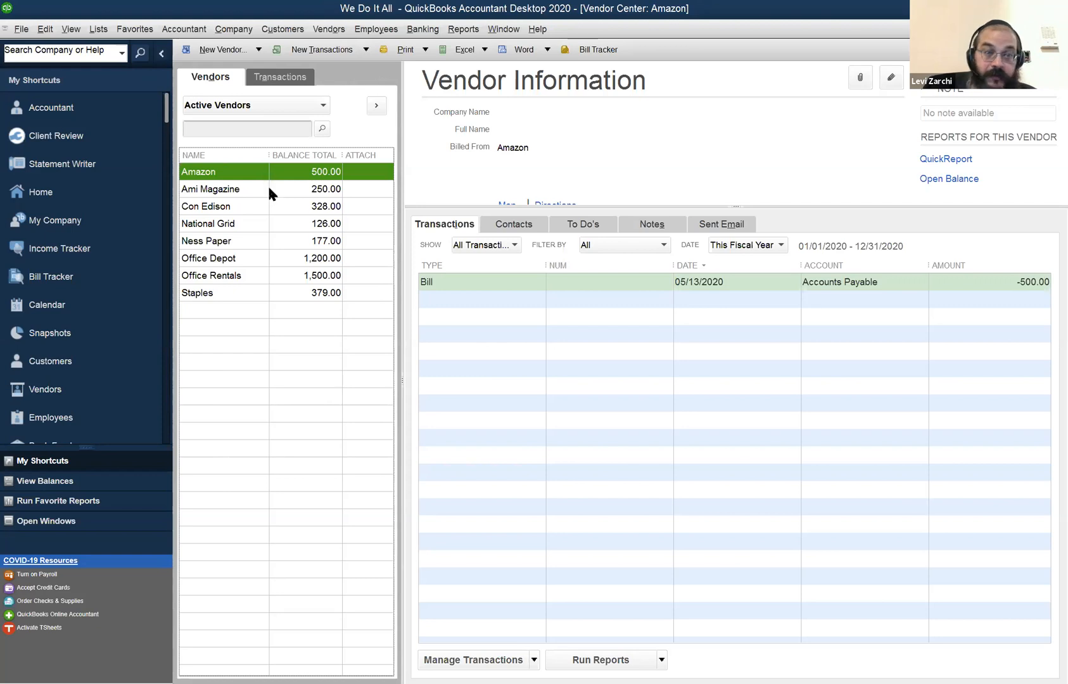
{"action": "left_click", "coordinate": [241, 297]}
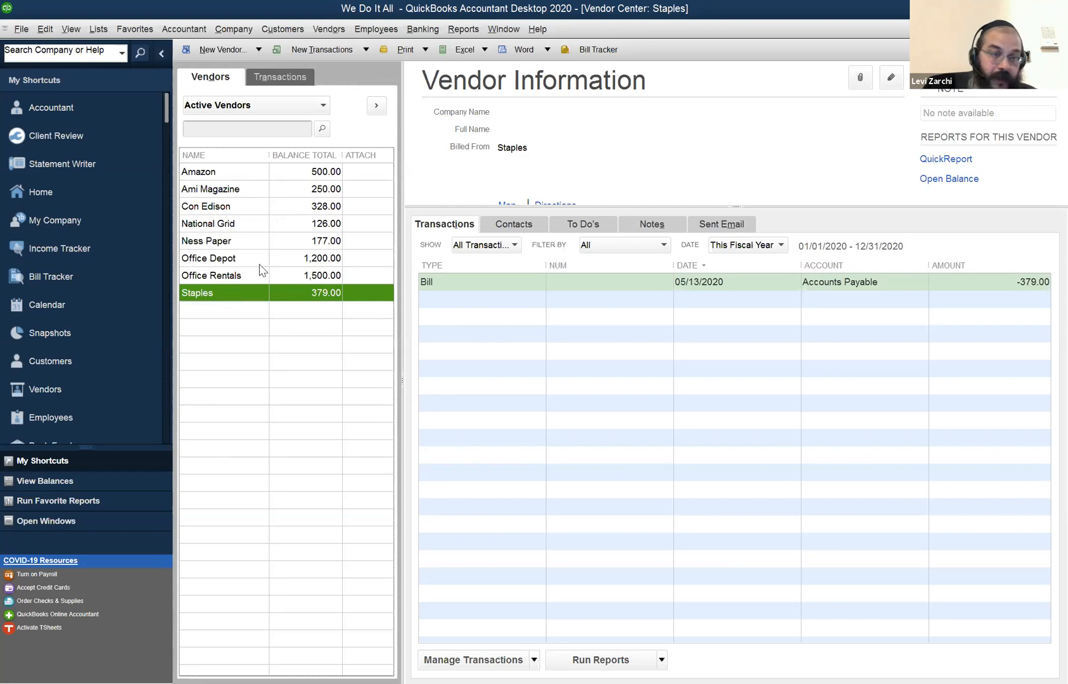
{"action": "left_click", "coordinate": [284, 195]}
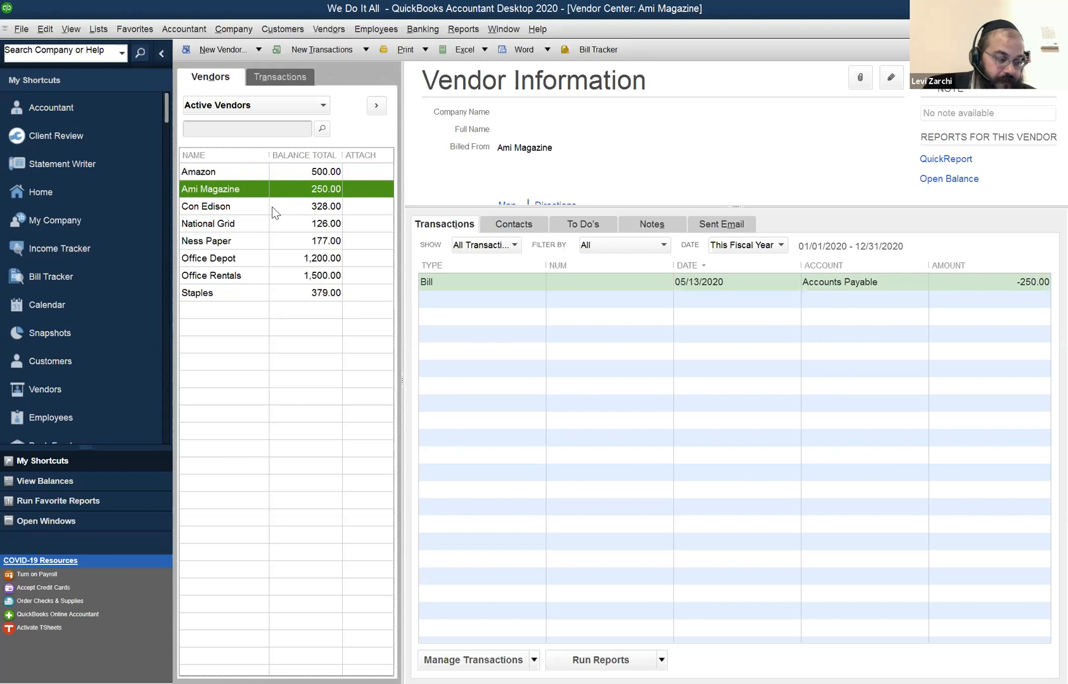
{"action": "left_click", "coordinate": [269, 280]}
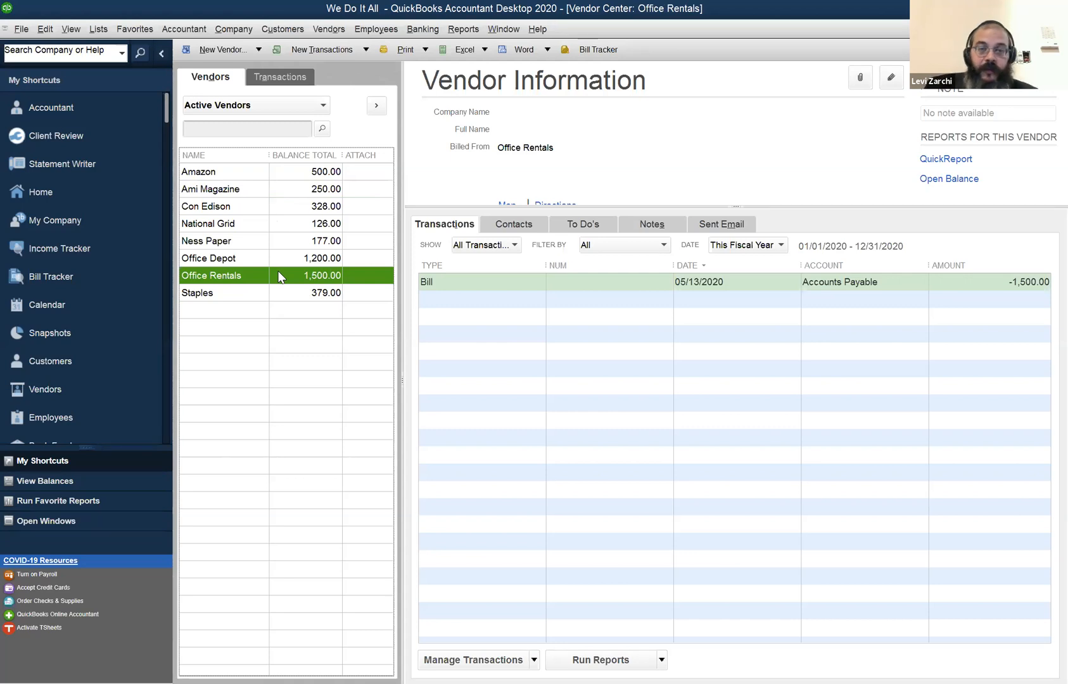
Open the Office Rentals bill, examine its rent expense amount, and close the bill.
{"action": "double_click", "coordinate": [464, 283]}
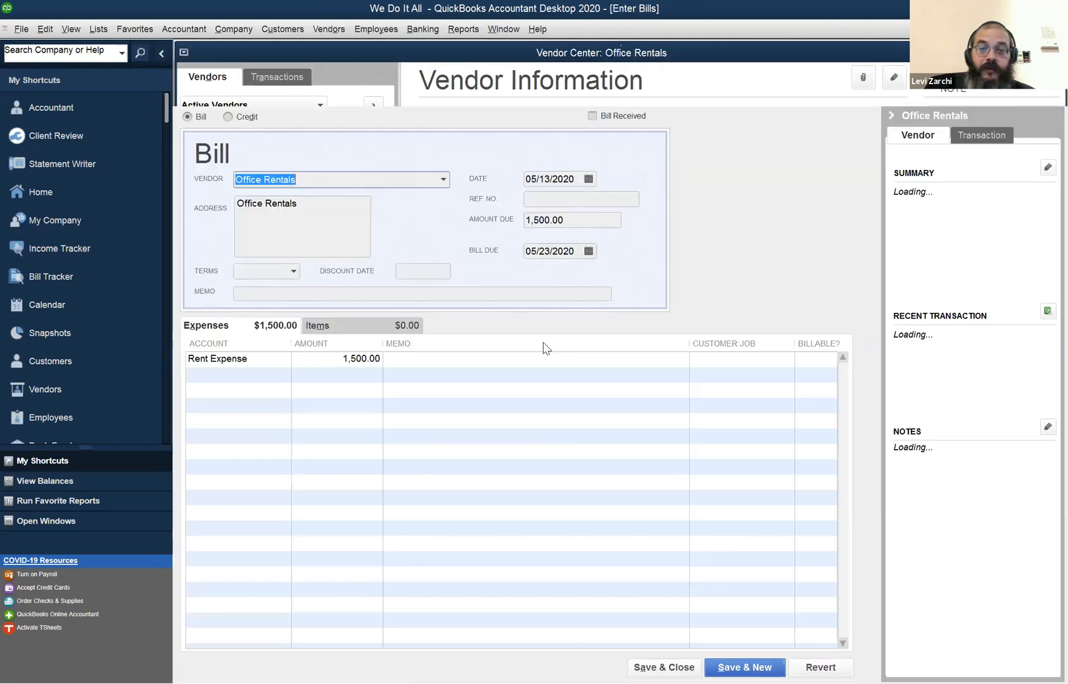
{"action": "left_click", "coordinate": [334, 358]}
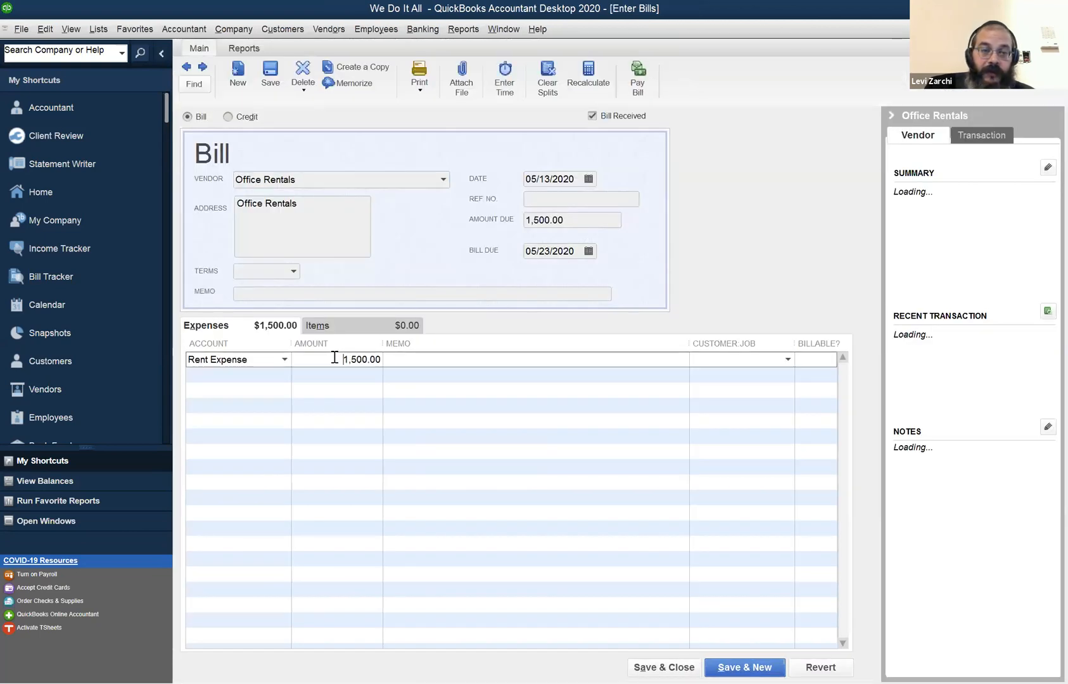
{"action": "left_click_drag", "start_coordinate": [335, 358], "coordinate": [408, 359]}
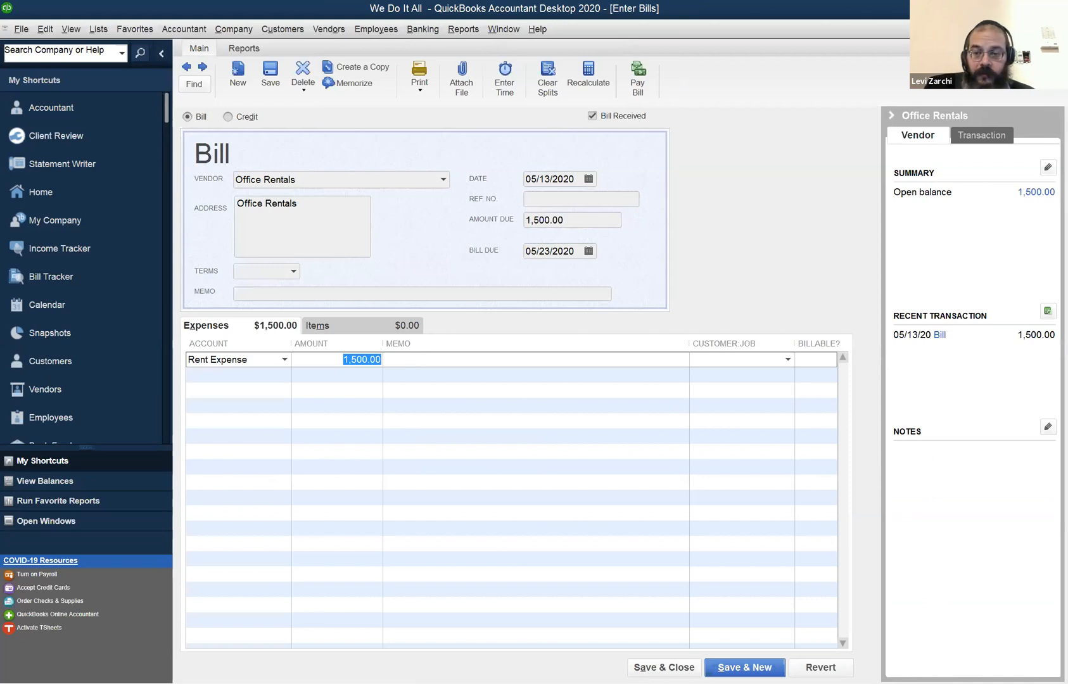
{"action": "key", "text": "alt+s"}
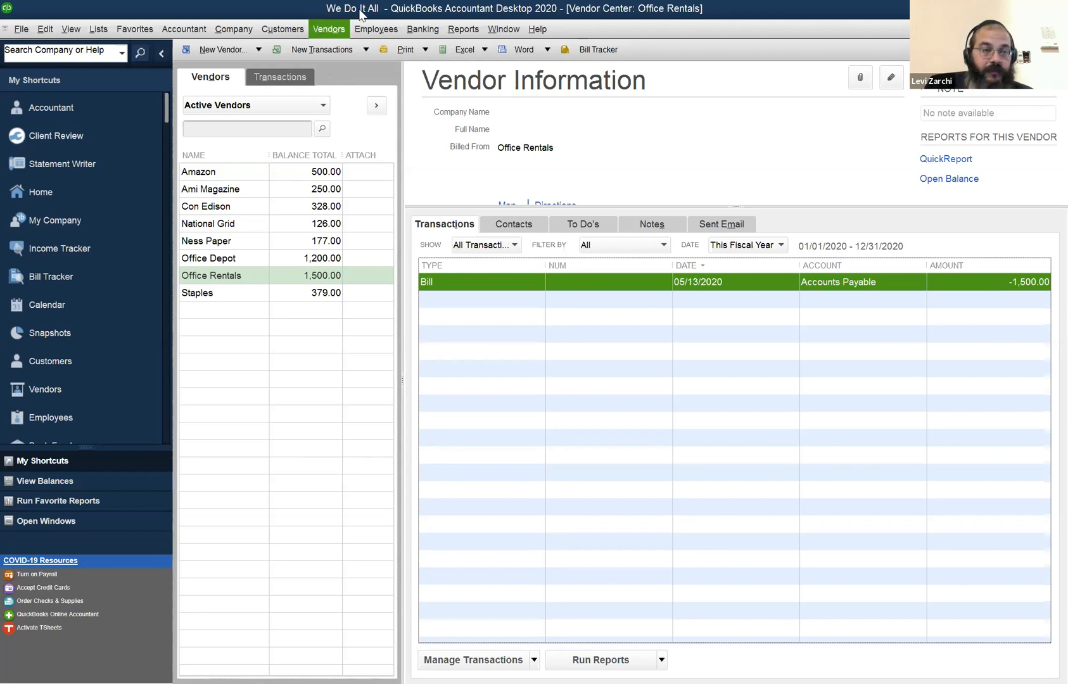
Open Pay Bills and select the Ness Paper bill for payment.
{"action": "left_click", "coordinate": [334, 33]}
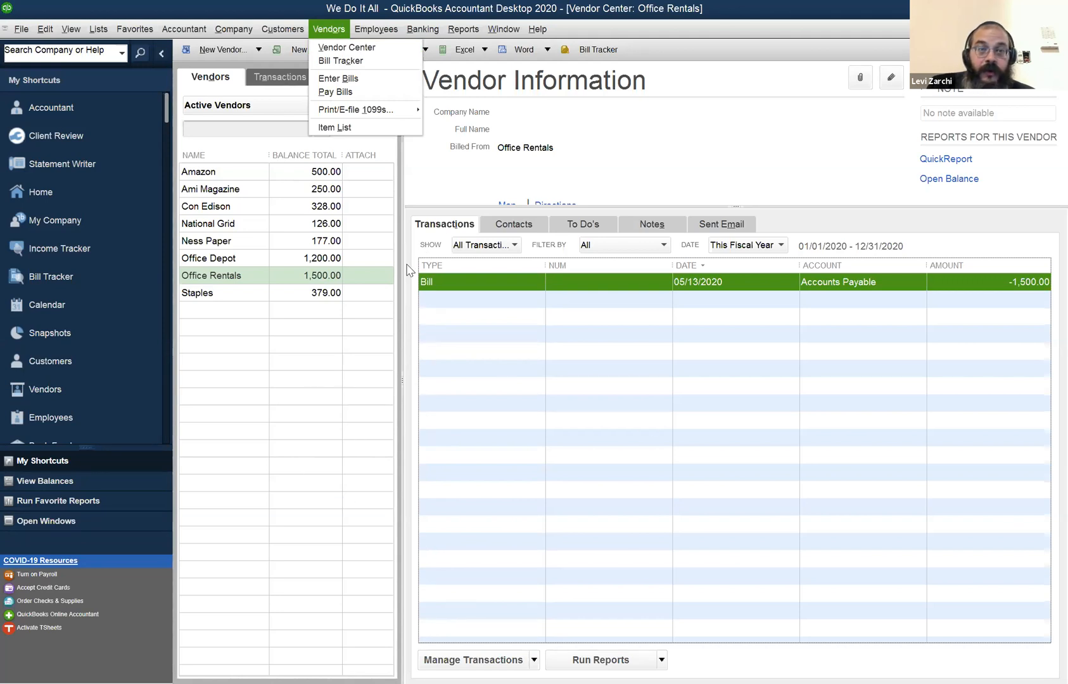
{"action": "left_click", "coordinate": [353, 93]}
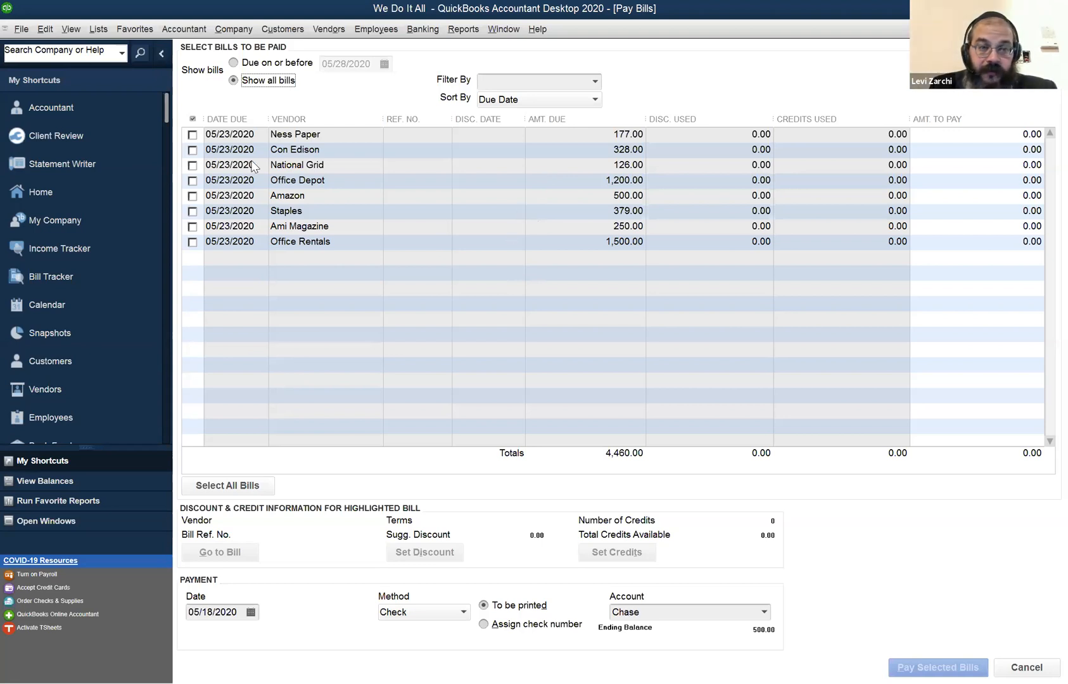
{"action": "left_click", "coordinate": [192, 135]}
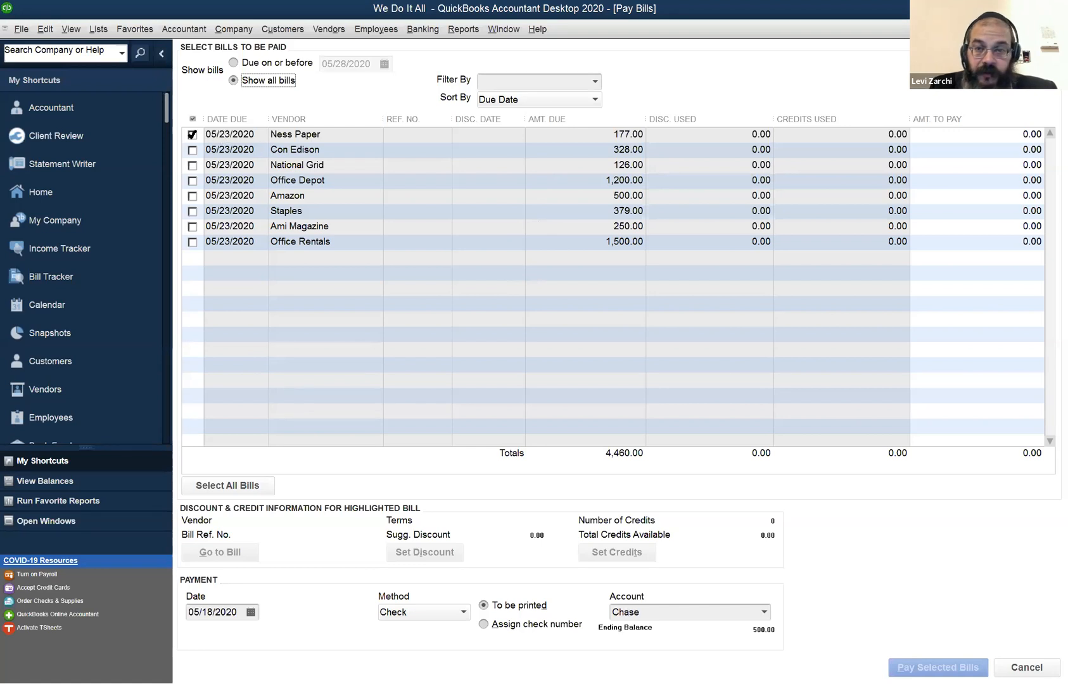
{"action": "left_click", "coordinate": [192, 135]}
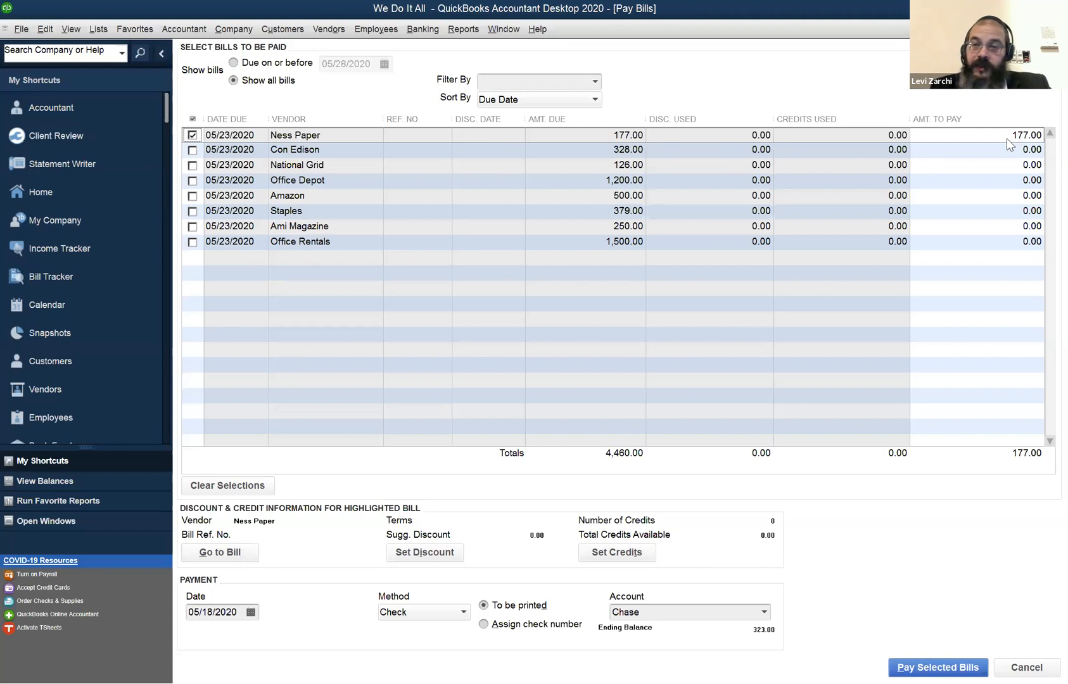
Try a partial payment of 147.00 on the Ness Paper bill and restore the full amount by reselecting the bill.
{"action": "left_click", "coordinate": [1043, 142]}
{"action": "type", "text": "147"}
{"action": "key", "text": "Tab"}
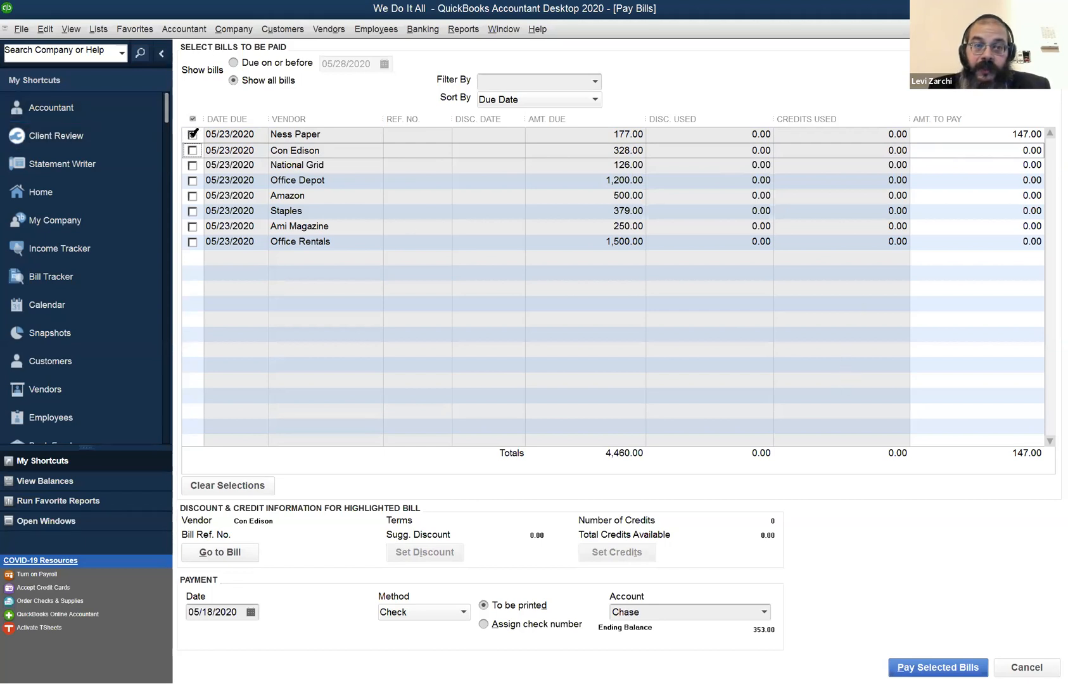
{"action": "left_click", "coordinate": [193, 134]}
{"action": "left_click", "coordinate": [193, 134]}
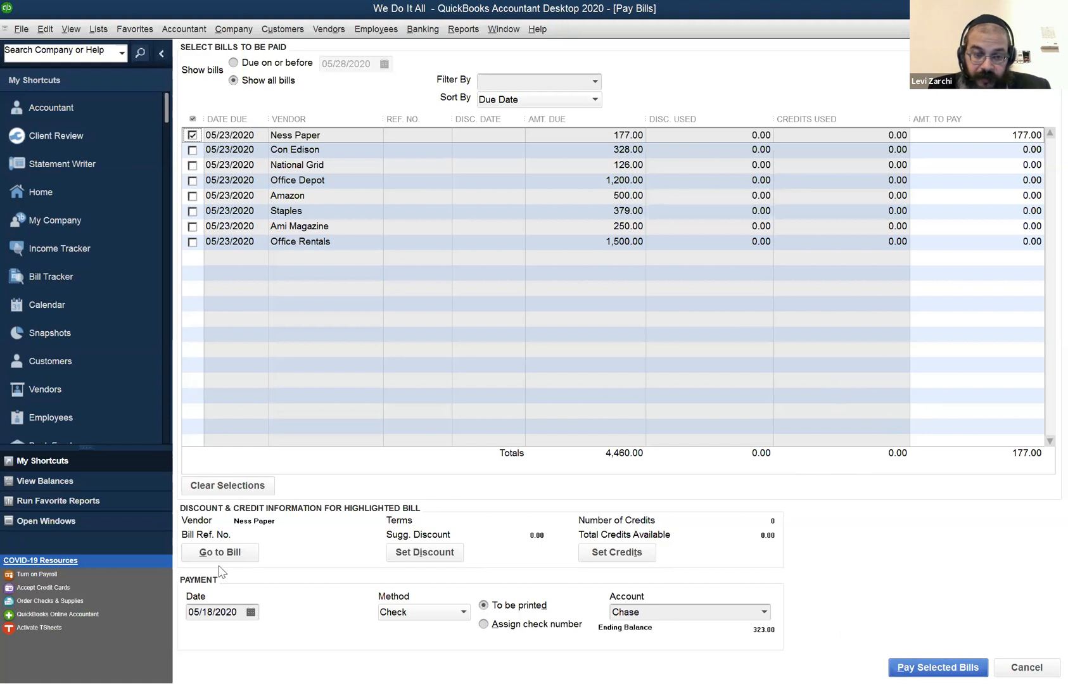
Review the payment date and method choices, keep both as set, and choose to assign a check number.
{"action": "left_click", "coordinate": [251, 613]}
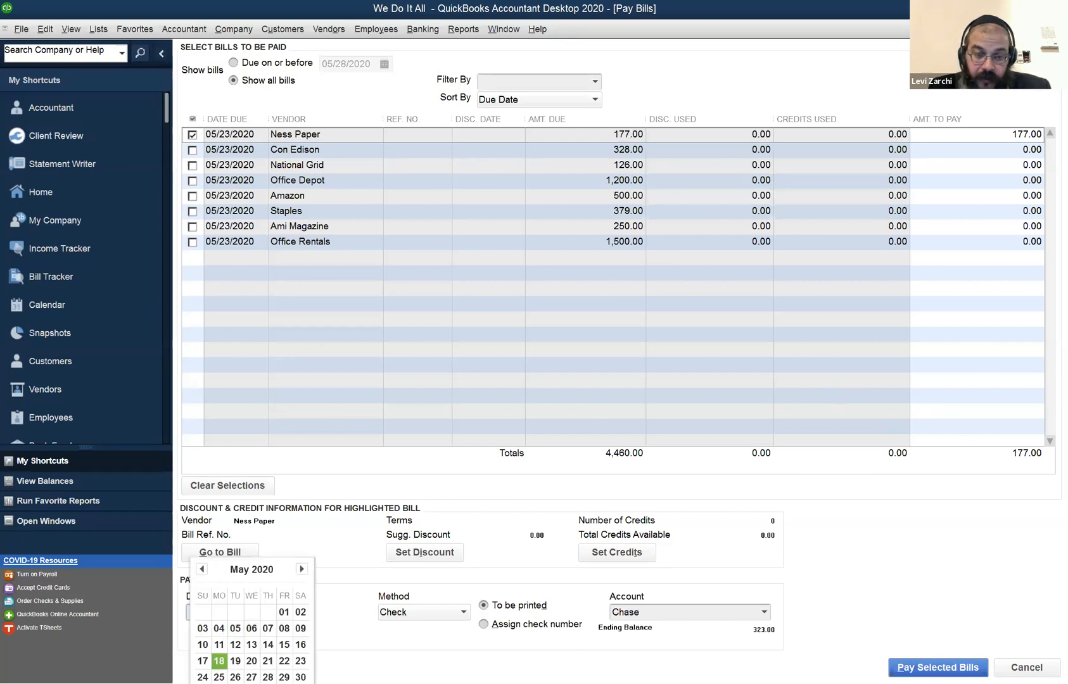
{"action": "left_click", "coordinate": [435, 630]}
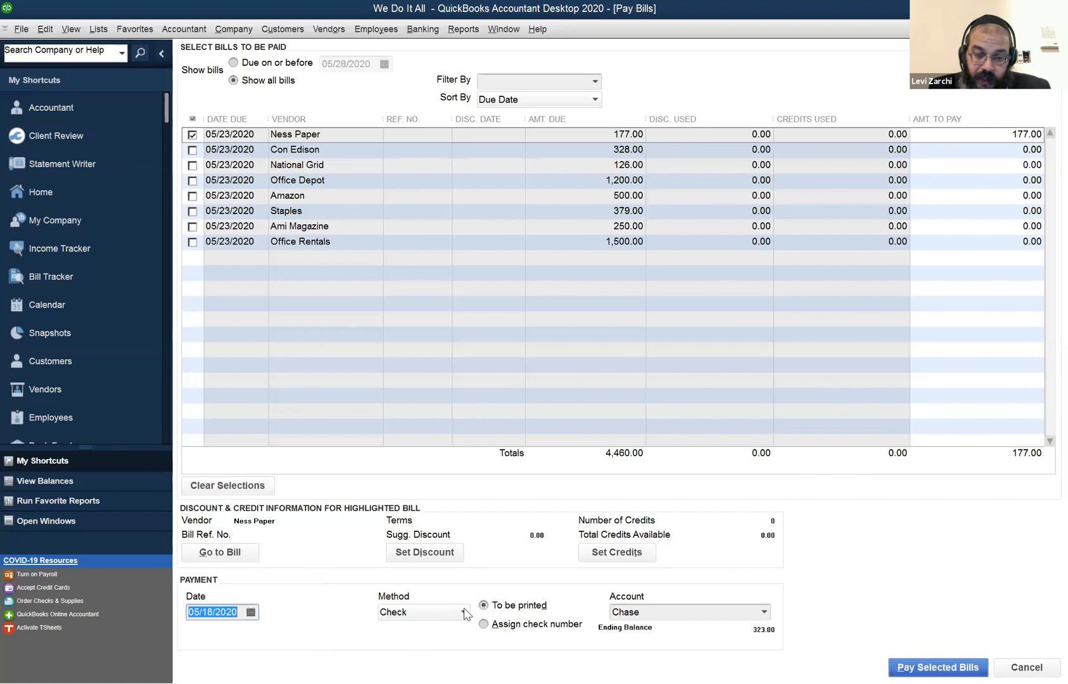
{"action": "left_click", "coordinate": [464, 612]}
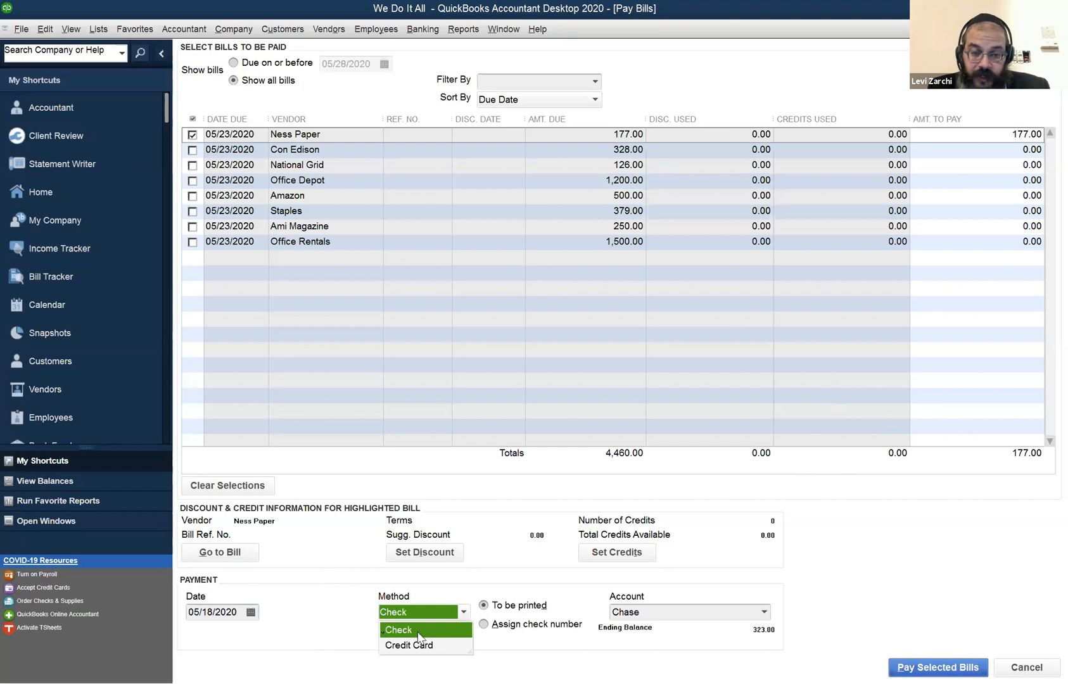
{"action": "left_click", "coordinate": [511, 607]}
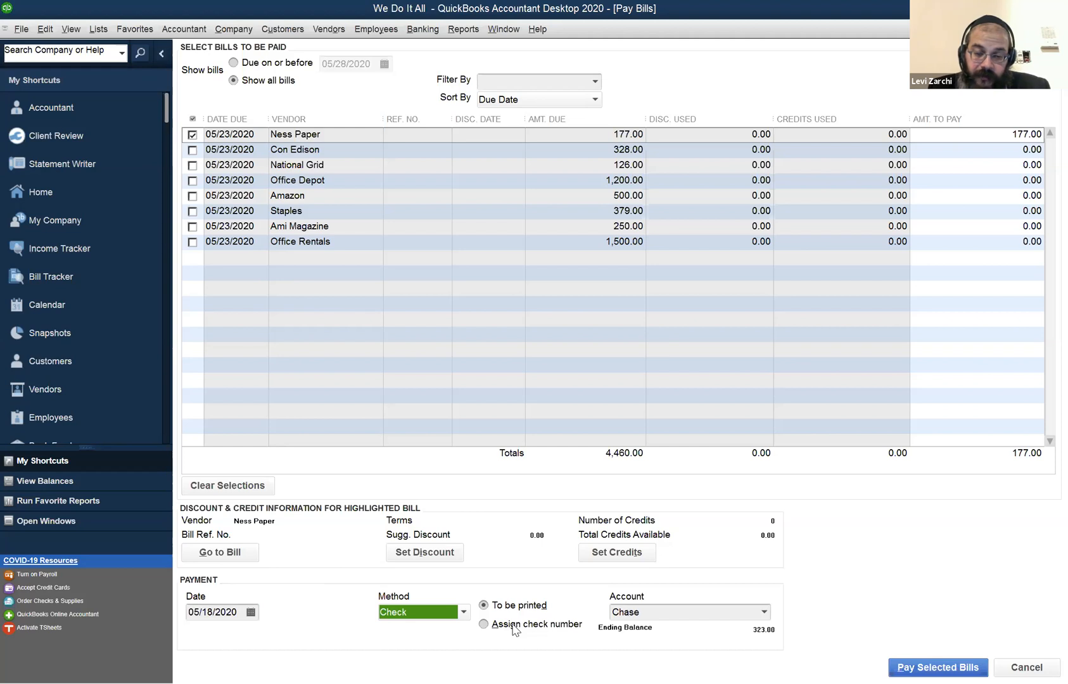
{"action": "left_click", "coordinate": [513, 626]}
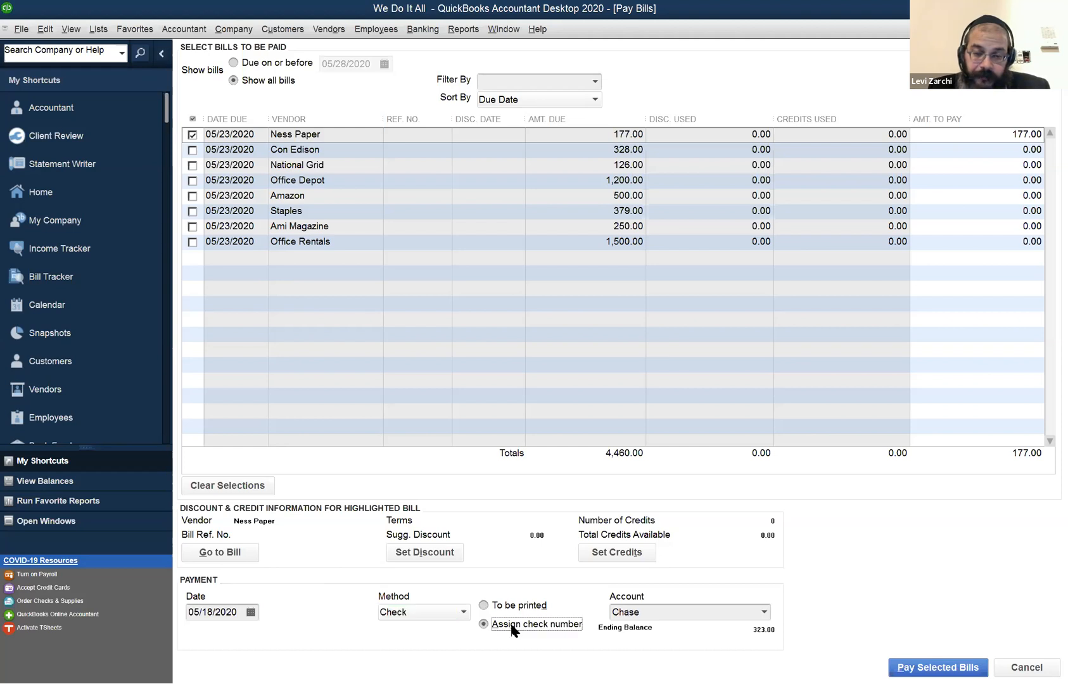
Review the payment accounts, try Credit Card as the payment method, decline creating a credit card account, and return to Check.
{"action": "left_click", "coordinate": [764, 614]}
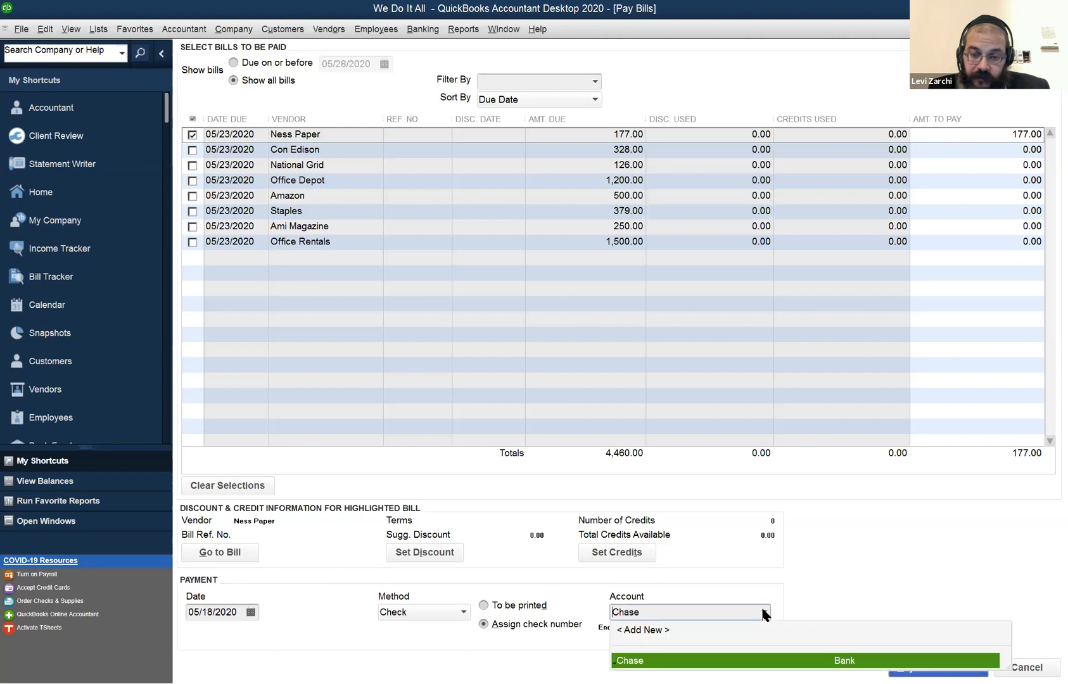
{"action": "left_click", "coordinate": [429, 614]}
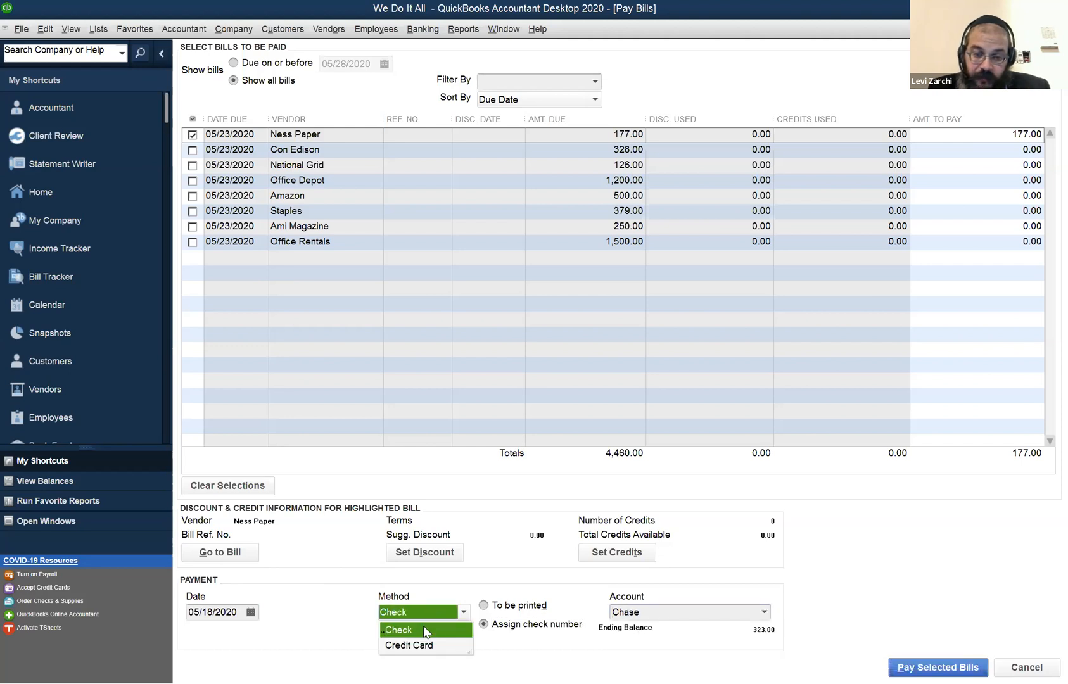
{"action": "left_click", "coordinate": [765, 612]}
{"action": "left_click", "coordinate": [765, 612]}
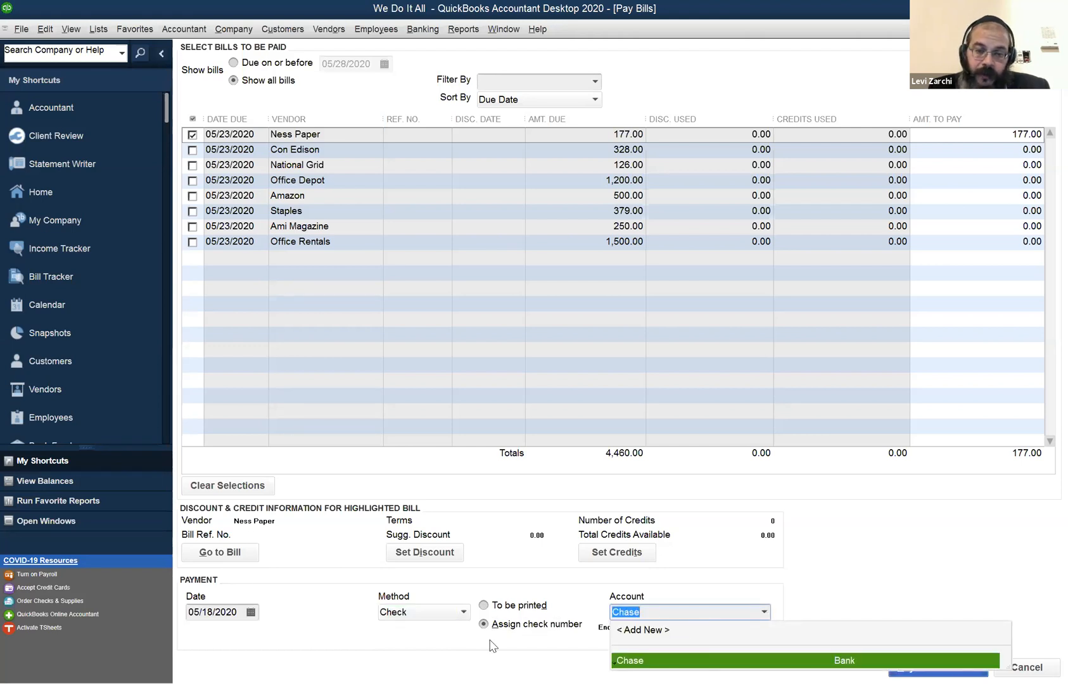
{"action": "left_click", "coordinate": [460, 615]}
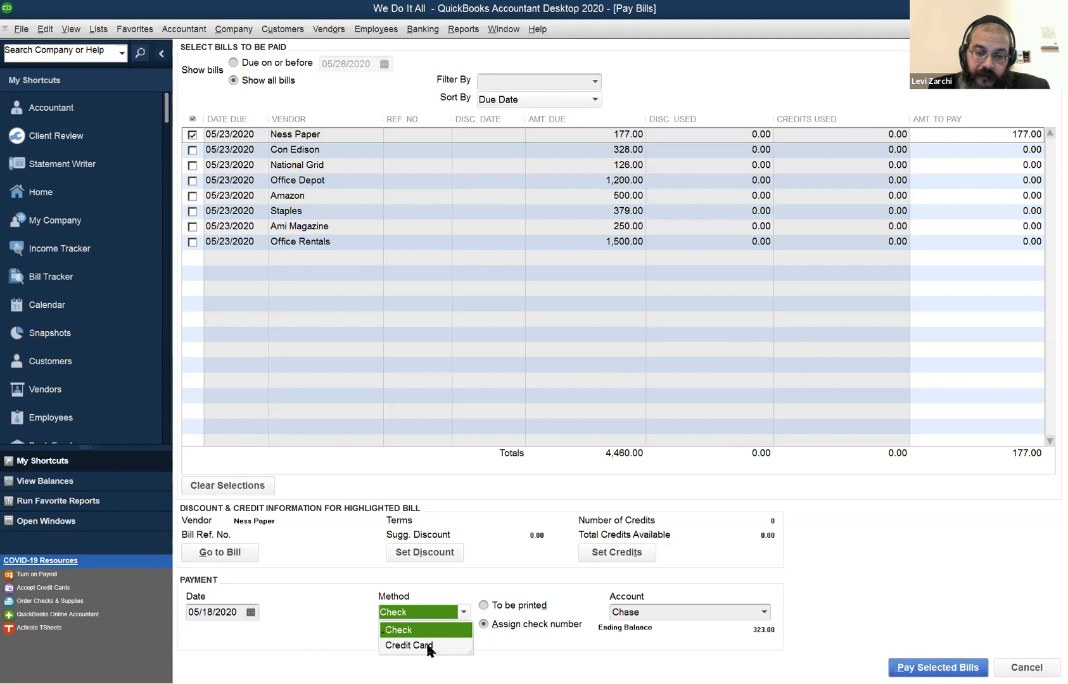
{"action": "left_click", "coordinate": [428, 646]}
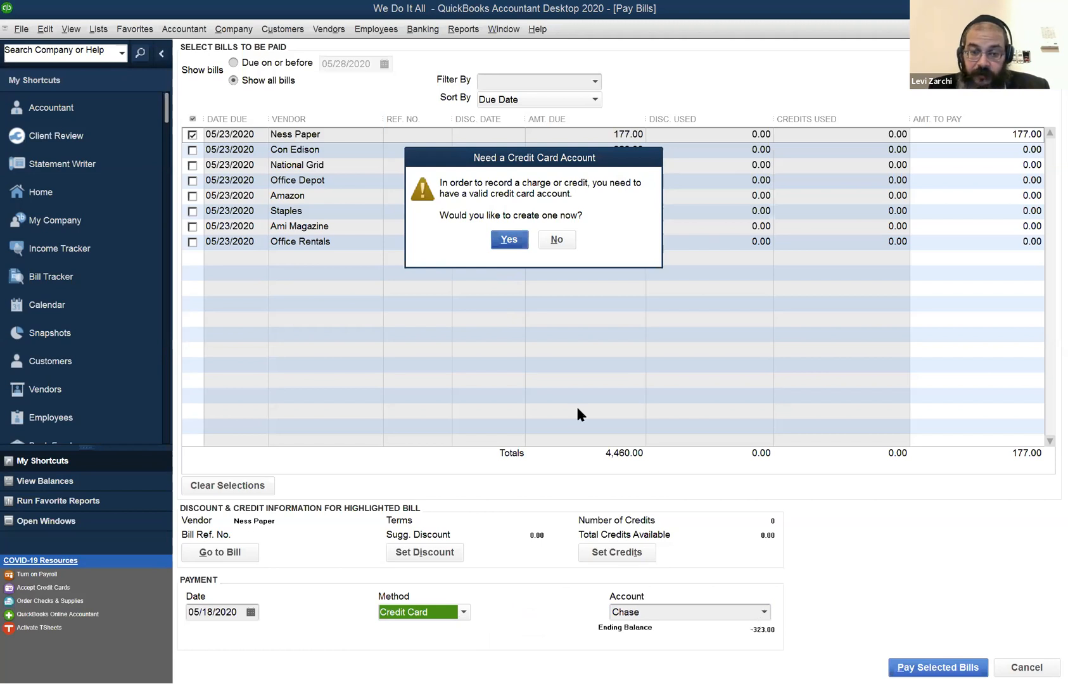
{"action": "left_click", "coordinate": [573, 239]}
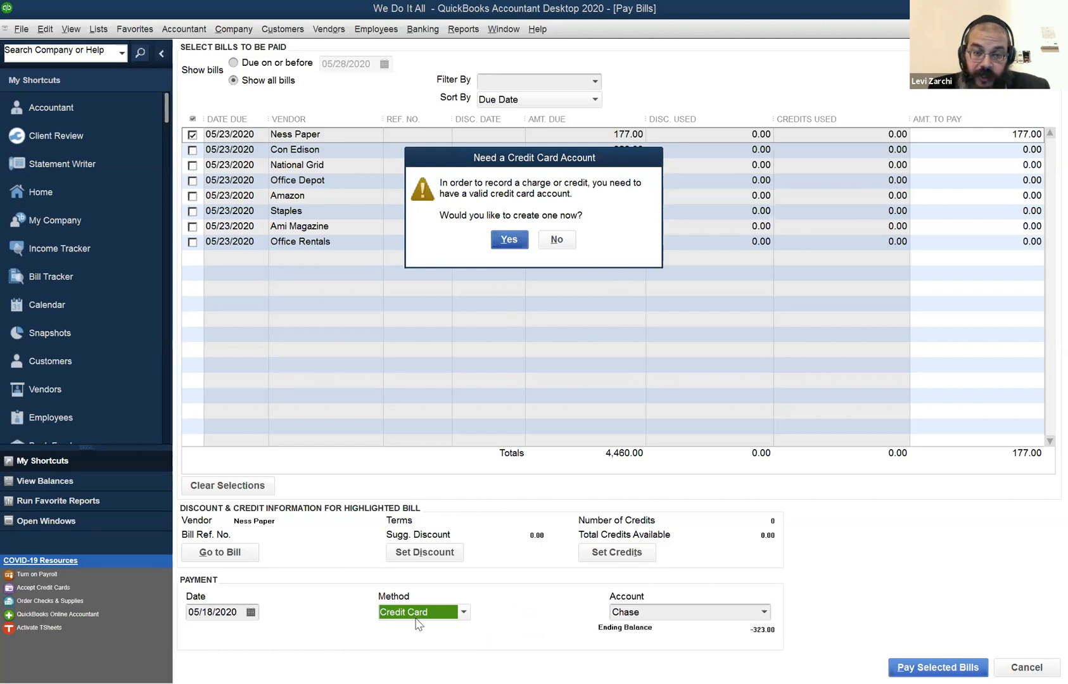
{"action": "left_click", "coordinate": [415, 617]}
{"action": "left_click", "coordinate": [415, 630]}
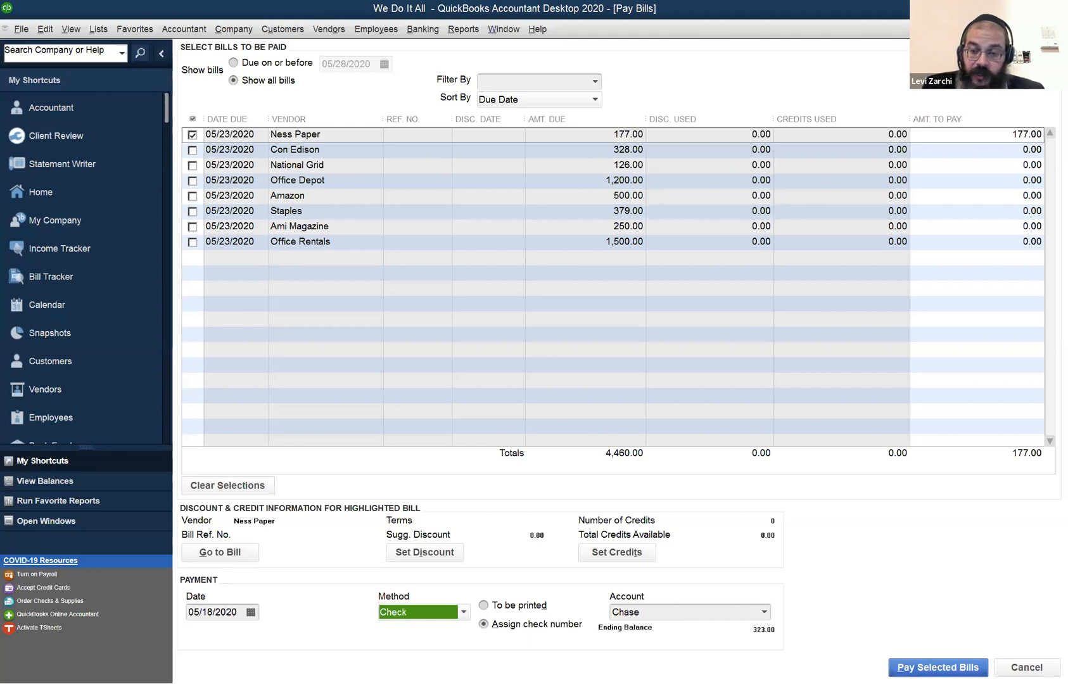
Pay the selected Ness Paper bill, entering check number 1001 but switching to letting QuickBooks assign check numbers.
{"action": "left_click", "coordinate": [938, 668]}
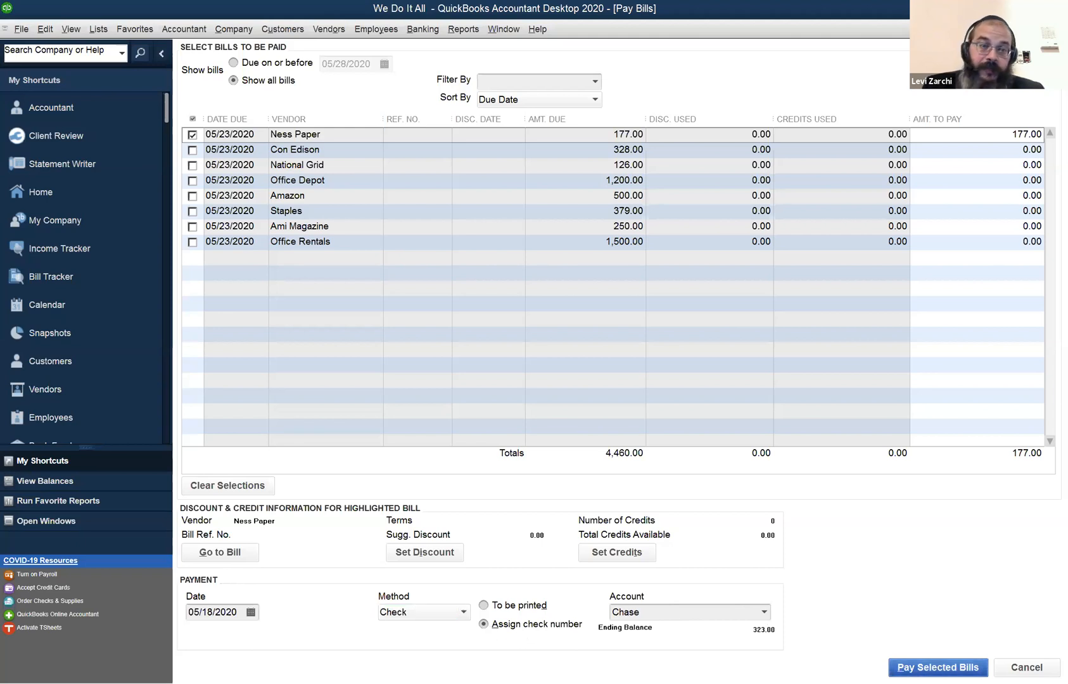
{"action": "type", "text": "1001"}
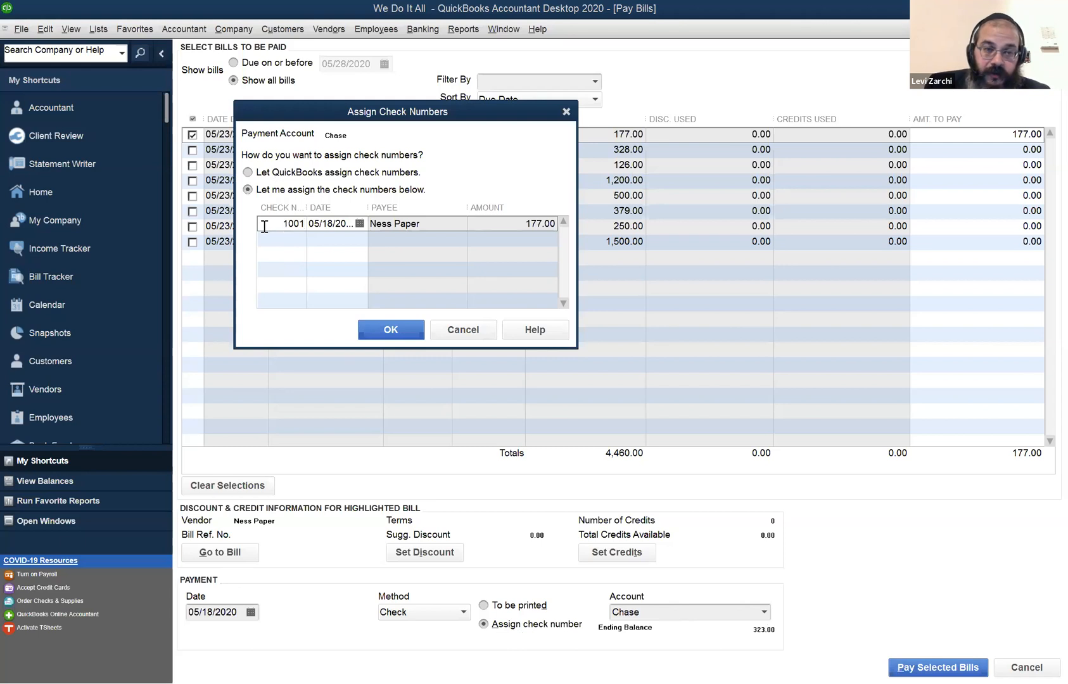
{"action": "left_click", "coordinate": [256, 175]}
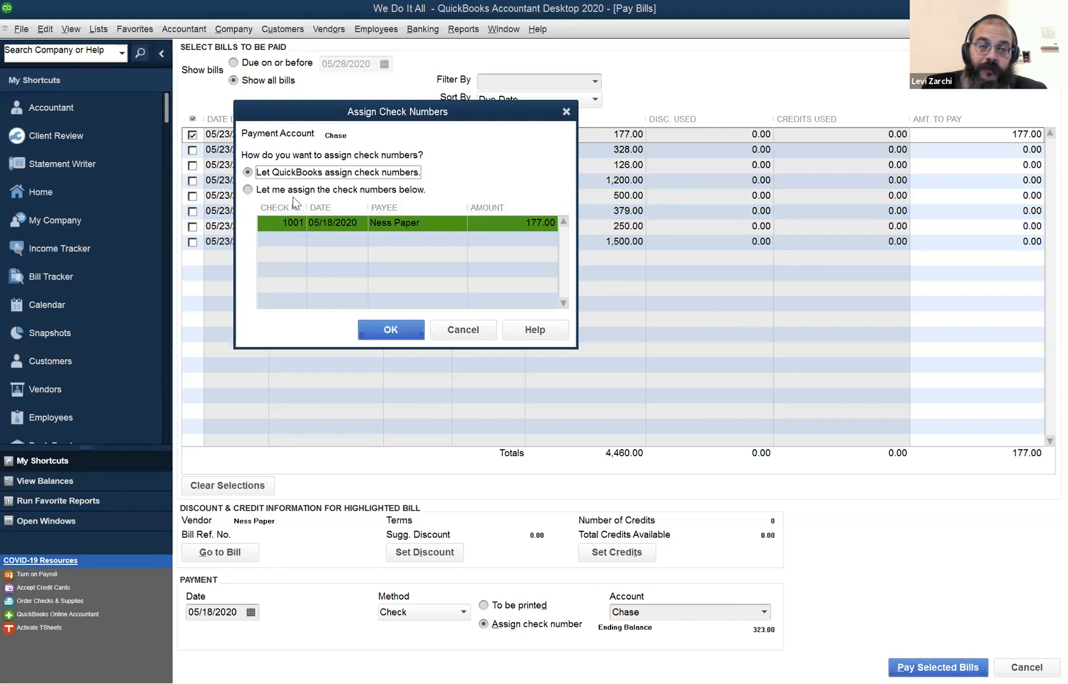
{"action": "left_click", "coordinate": [403, 333]}
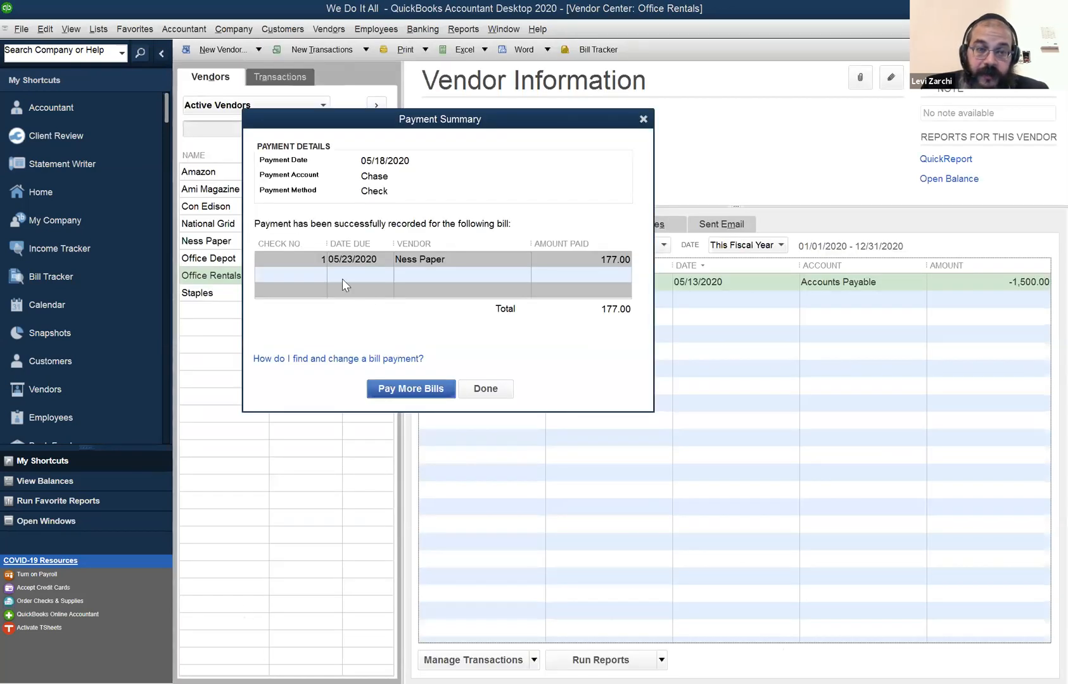
Continue paying bills, select the Office Depot bill for payment, and set its payment method to Credit Card.
{"action": "left_click", "coordinate": [388, 393]}
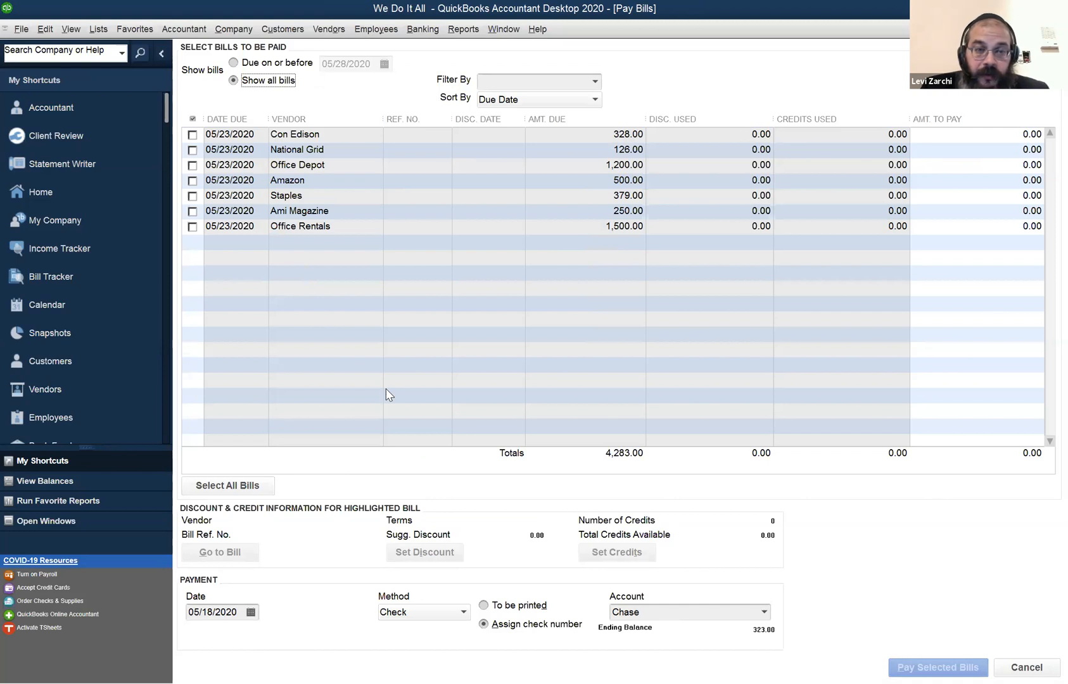
{"action": "left_click", "coordinate": [194, 166]}
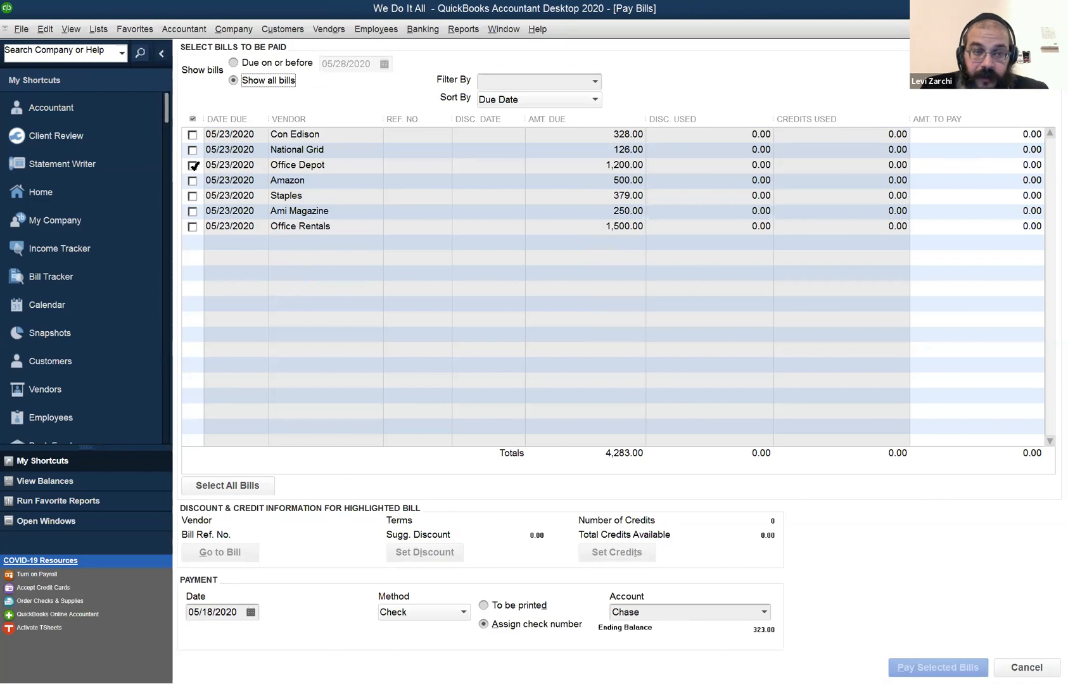
{"action": "left_click", "coordinate": [194, 166]}
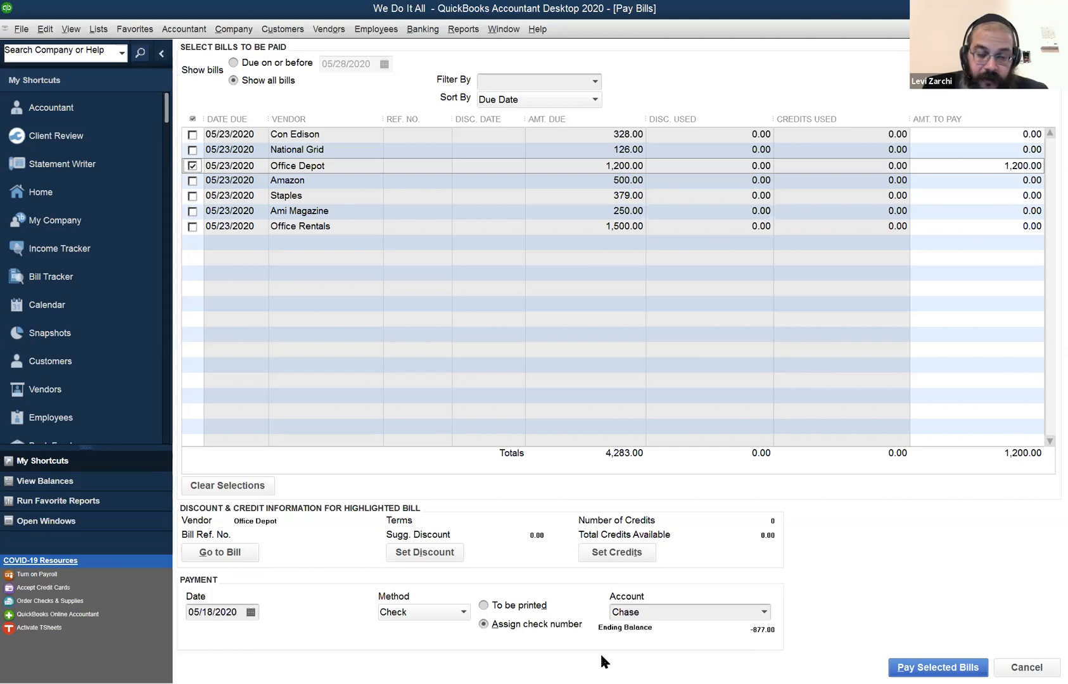
{"action": "left_click", "coordinate": [458, 613]}
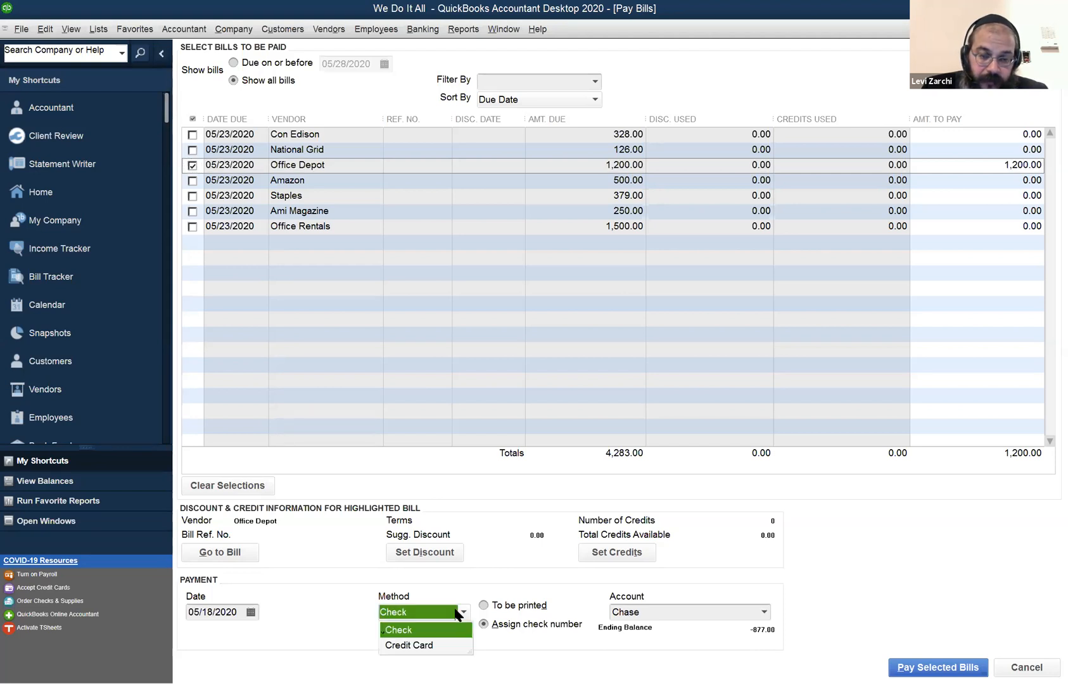
{"action": "left_click", "coordinate": [439, 653]}
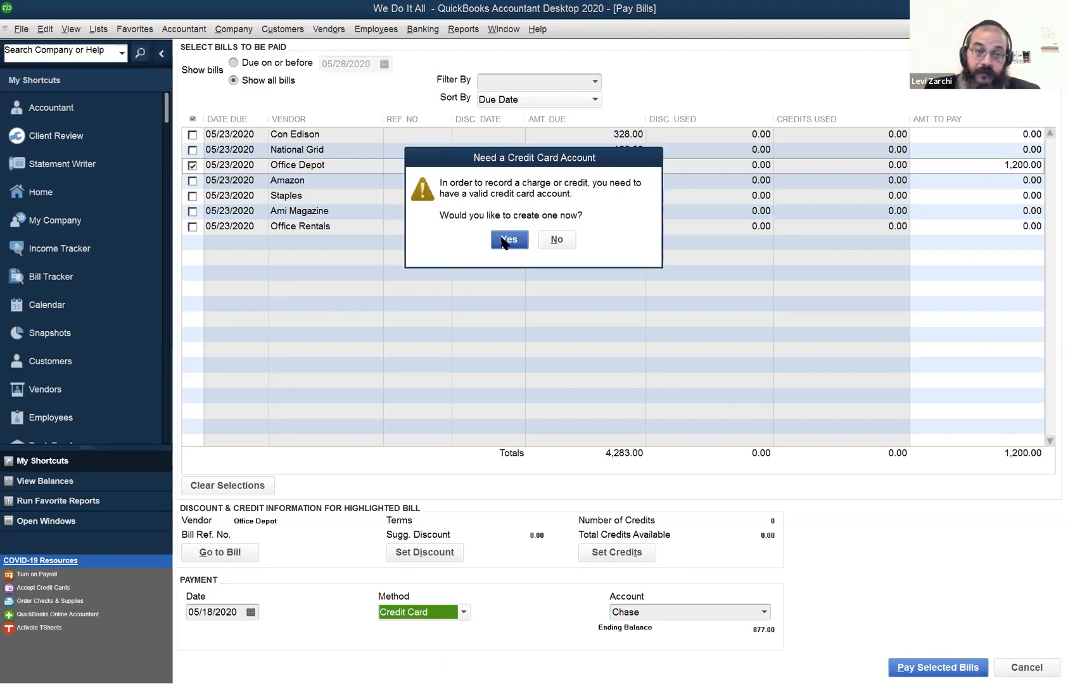
Agree to create a credit card account, keep Credit Card as its type, name it with the cardholder's first name, and save it.
{"action": "left_click", "coordinate": [505, 241]}
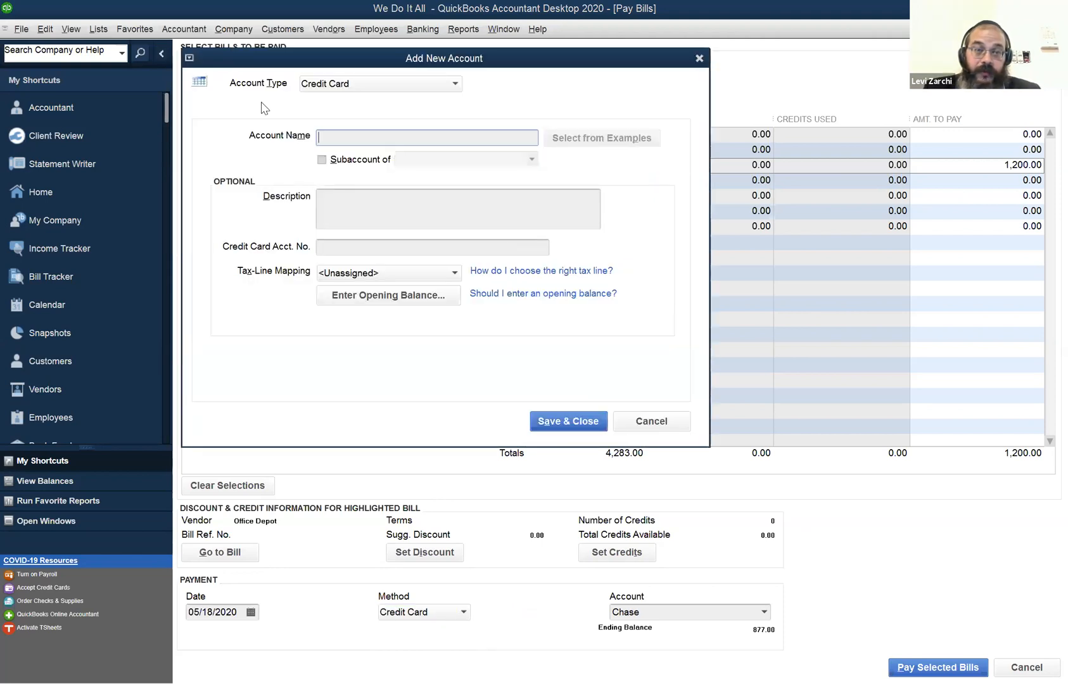
{"action": "left_click", "coordinate": [456, 85]}
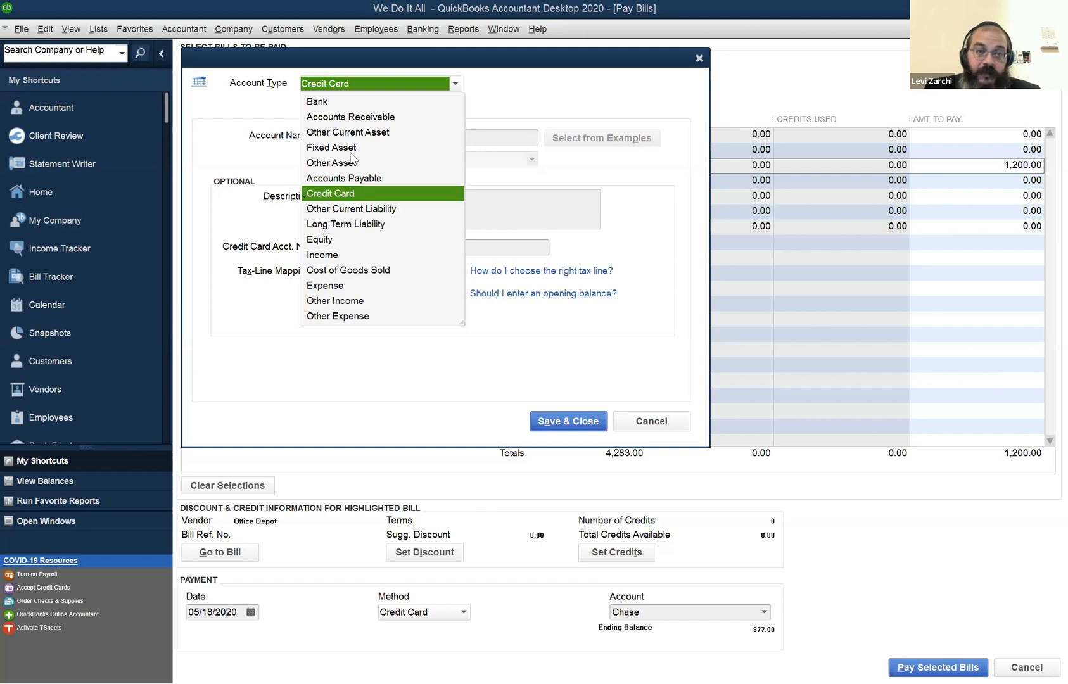
{"action": "left_click", "coordinate": [368, 194]}
{"action": "key", "text": "Tab"}
{"action": "type", "text": "Shimon"}
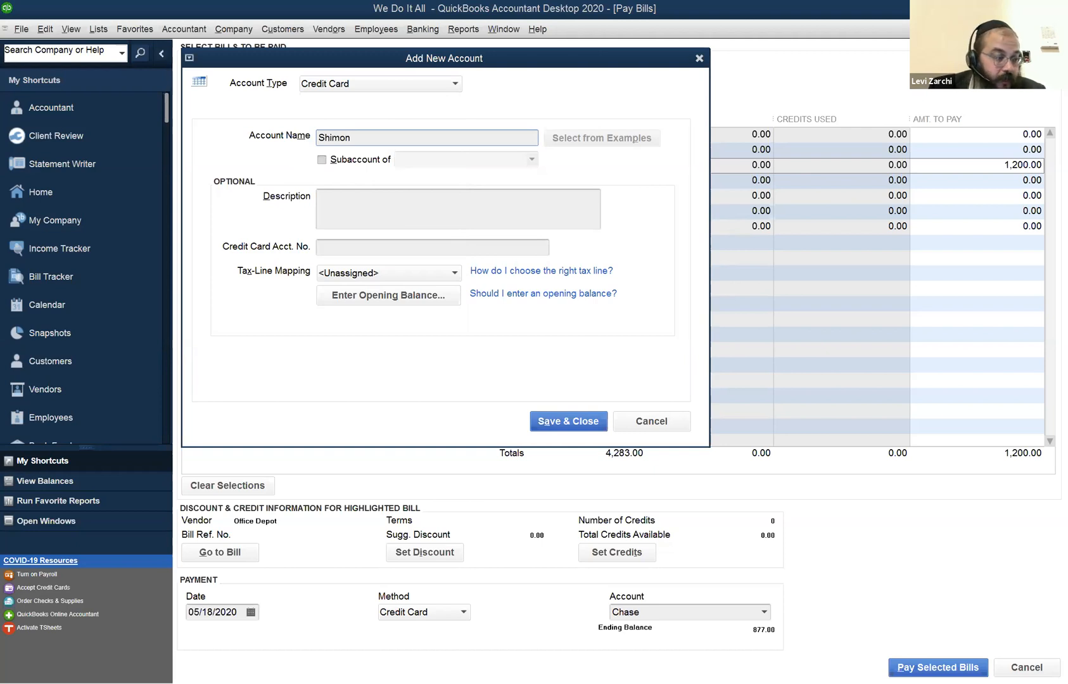
{"action": "type", "text": "'"}
{"action": "key", "text": "BackSpace"}
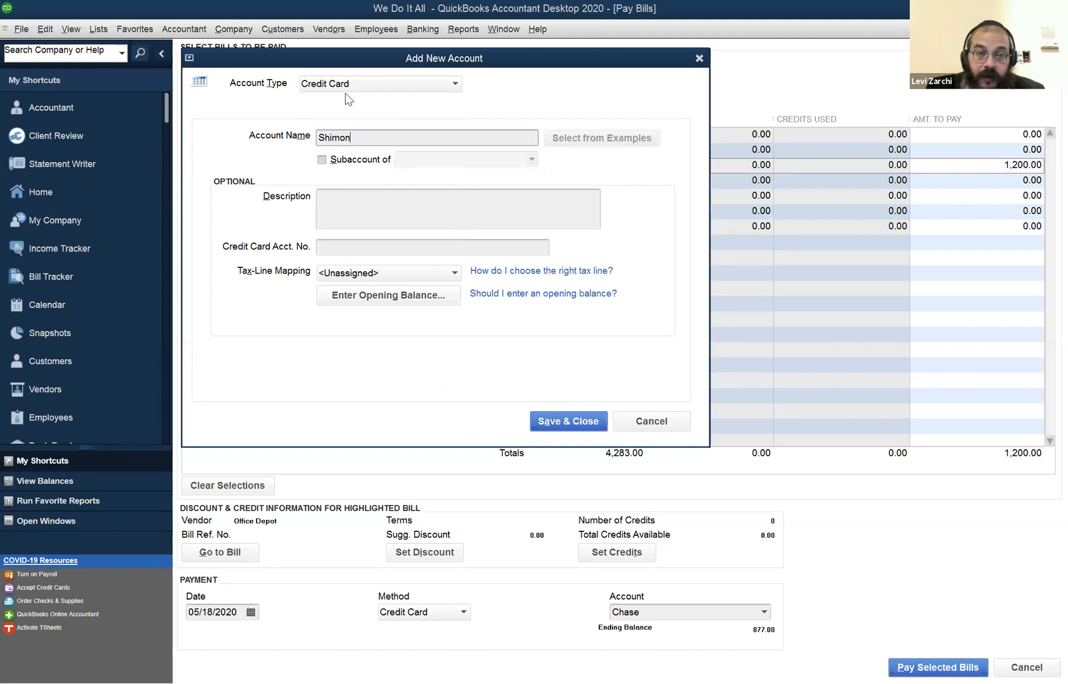
{"action": "left_click", "coordinate": [569, 431]}
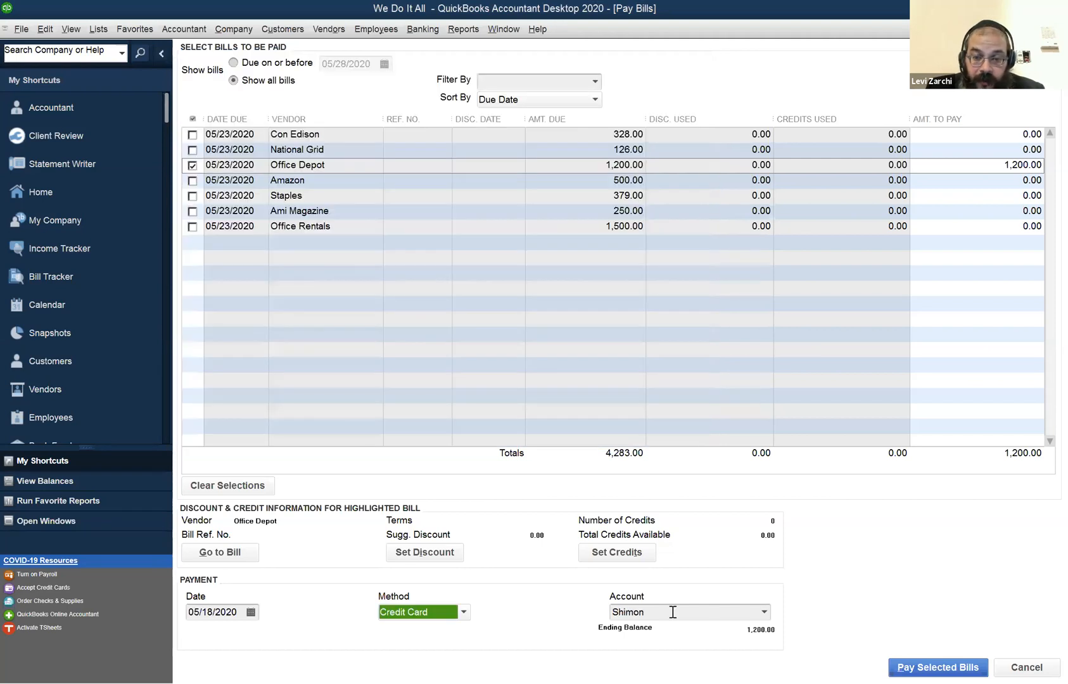
Review the credit card accounts available for the Office Depot payment and the vendor commands, keeping the selected account.
{"action": "left_click", "coordinate": [765, 612]}
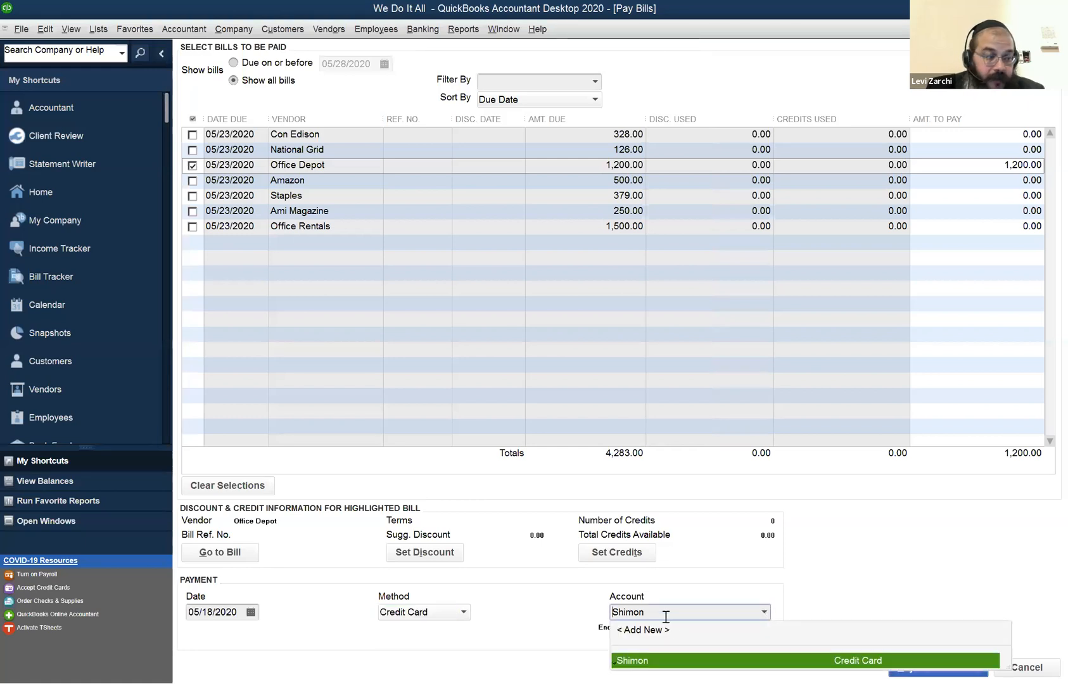
{"action": "left_click", "coordinate": [507, 602]}
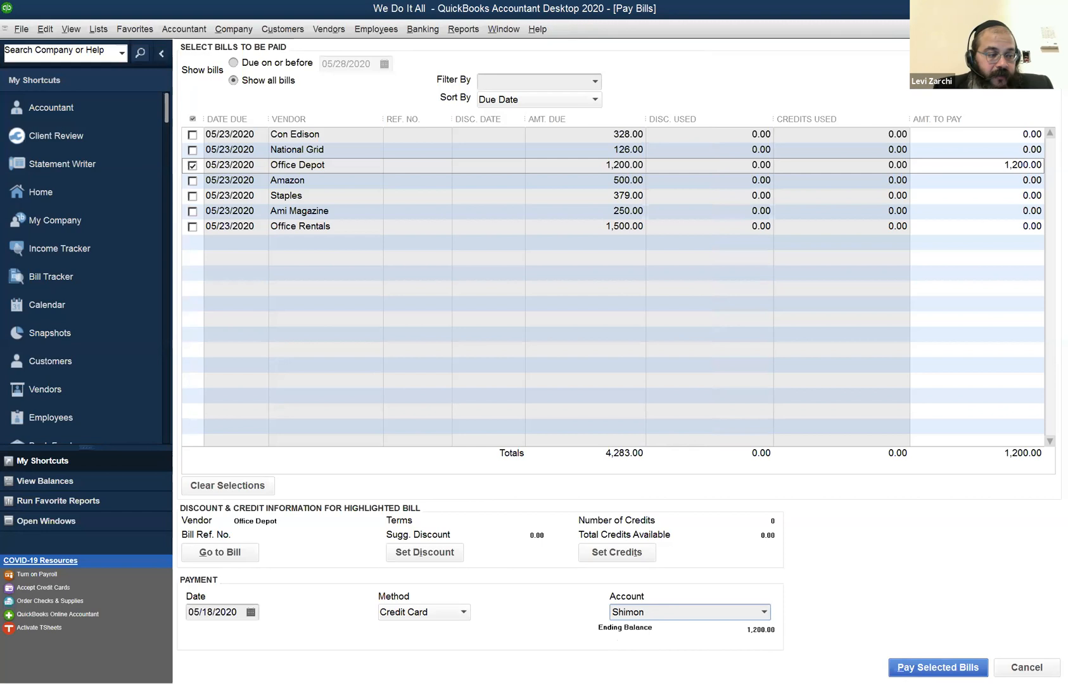
{"action": "left_click", "coordinate": [328, 29]}
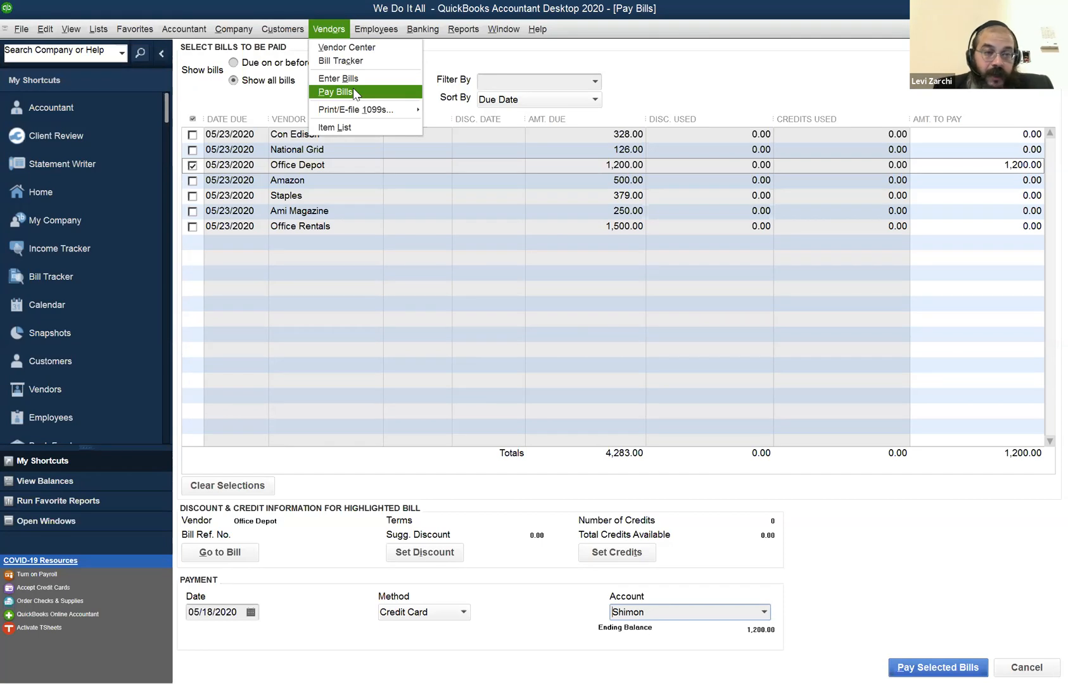
{"action": "left_click", "coordinate": [204, 133]}
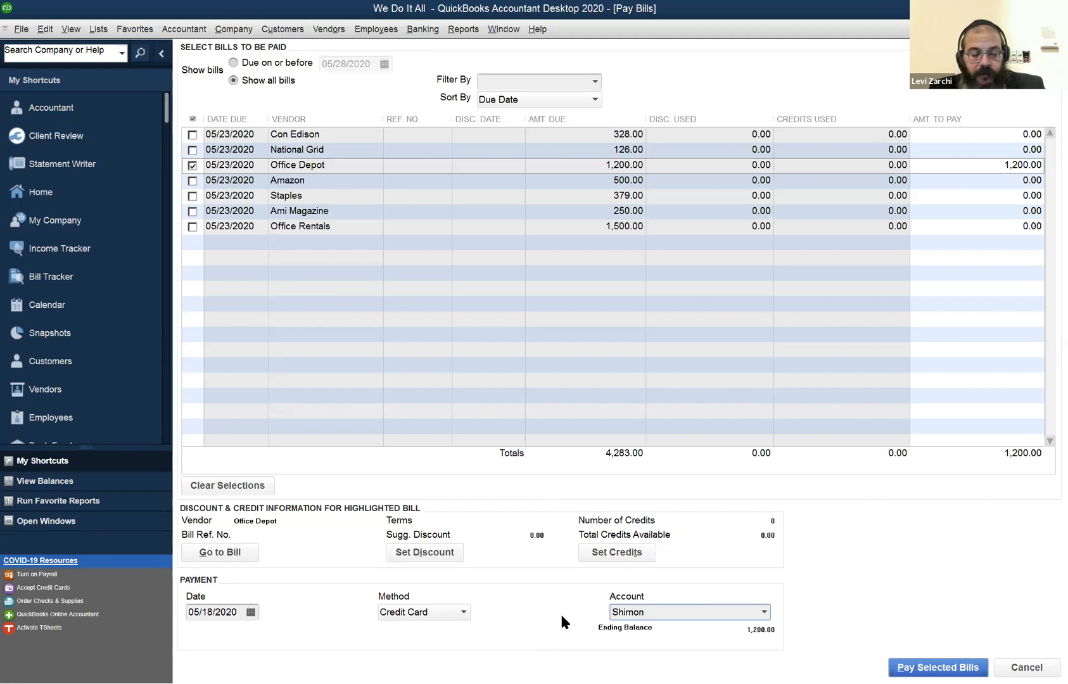
Open the chart of accounts and try adding another Credit Card account, cancelling the blank account form.
{"action": "key", "text": "ctrl+a"}
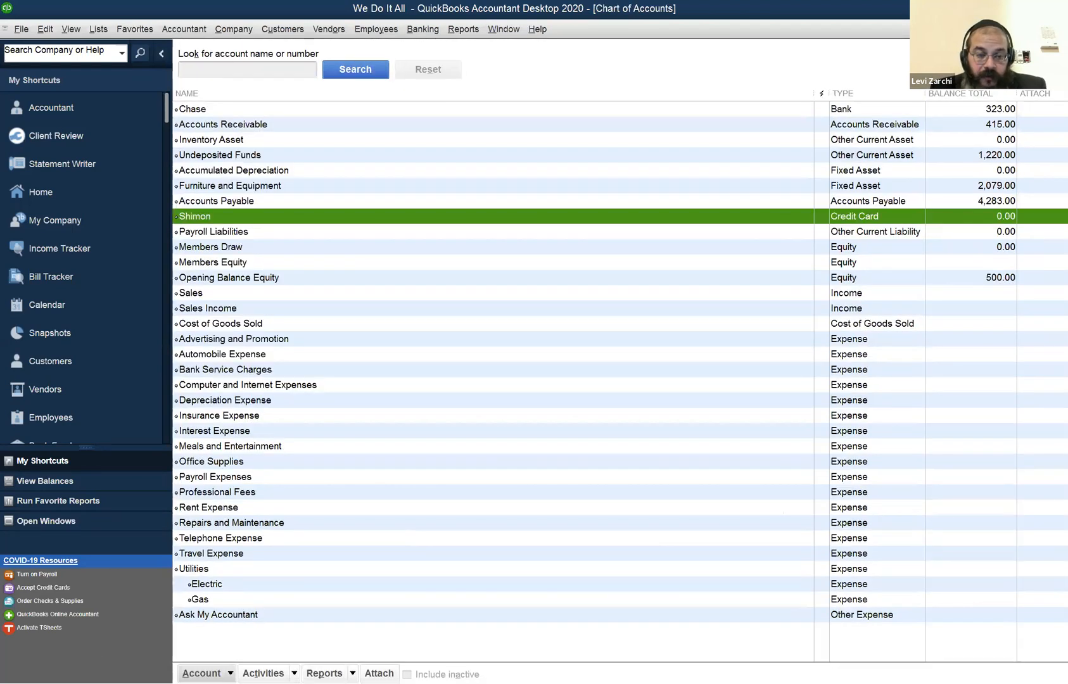
{"action": "left_click", "coordinate": [202, 673]}
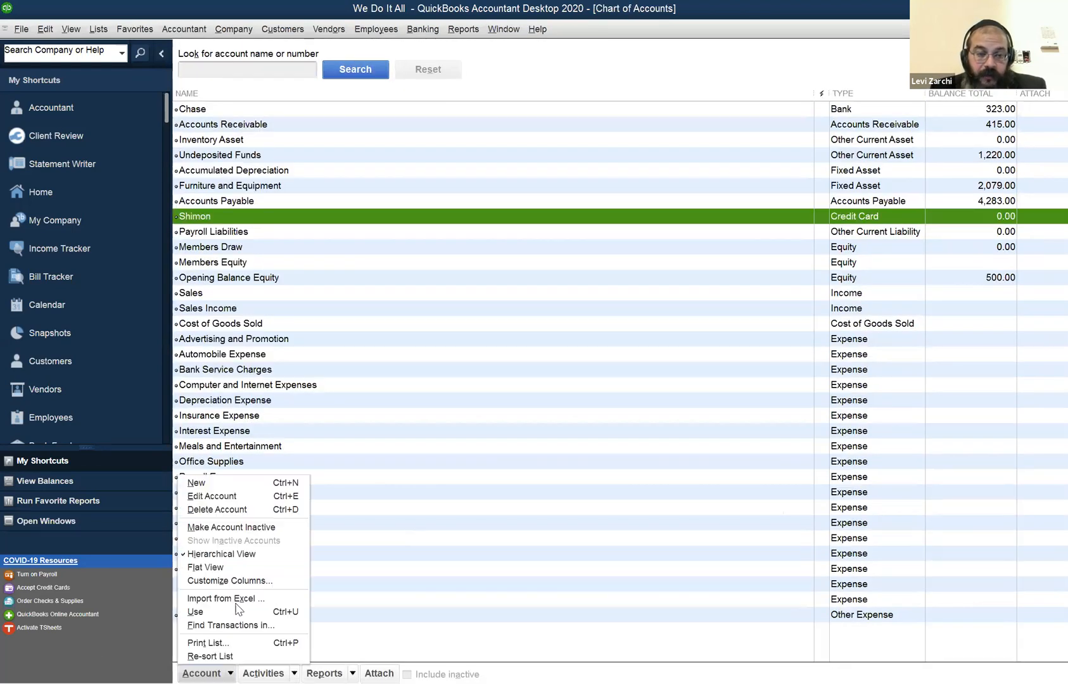
{"action": "left_click", "coordinate": [273, 483]}
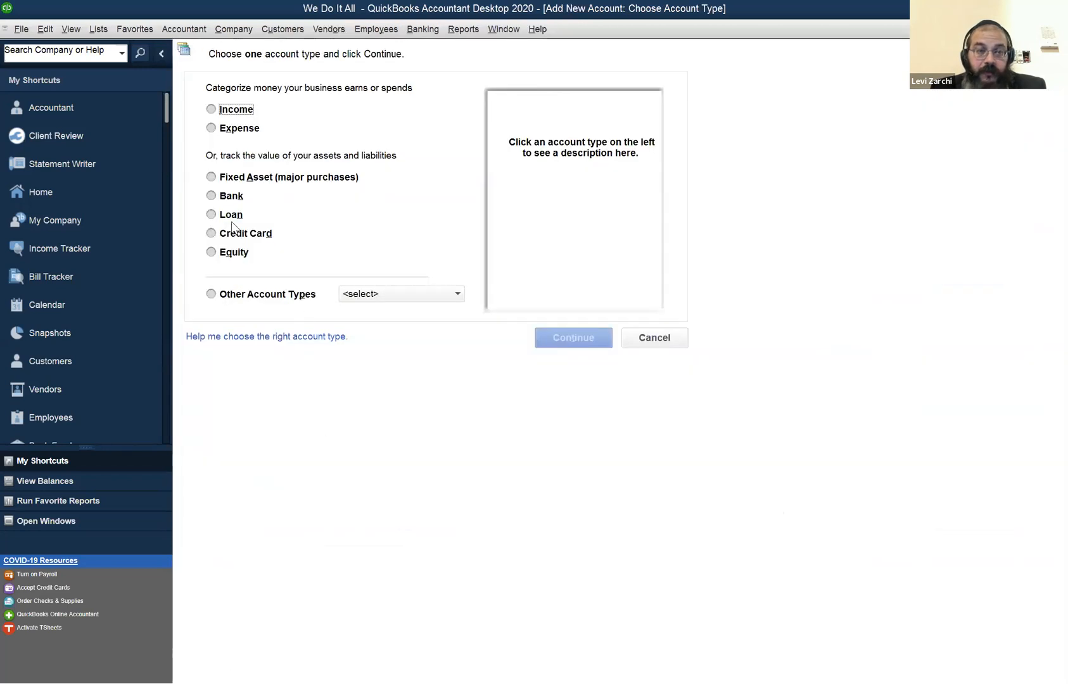
{"action": "left_click", "coordinate": [249, 240]}
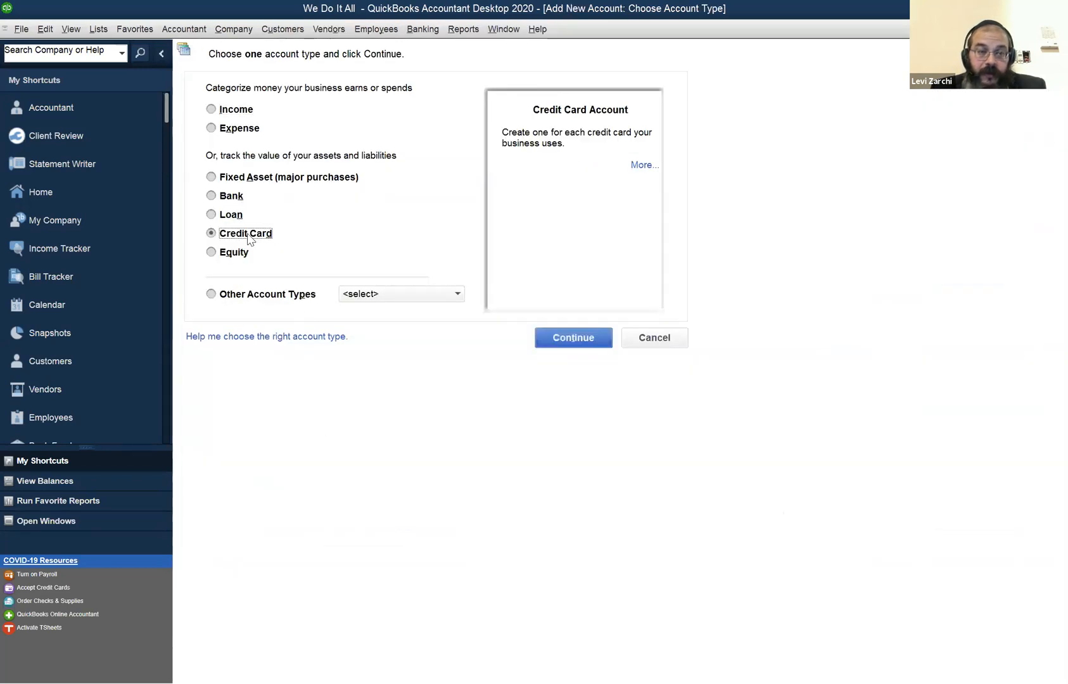
{"action": "left_click", "coordinate": [573, 339]}
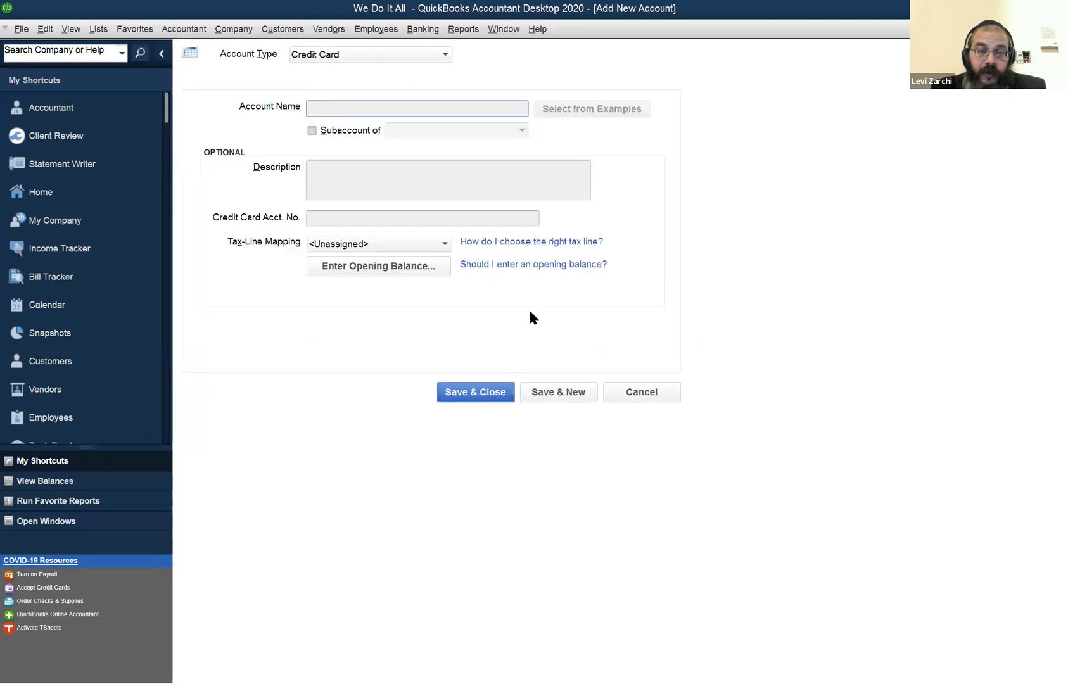
{"action": "left_click", "coordinate": [647, 396]}
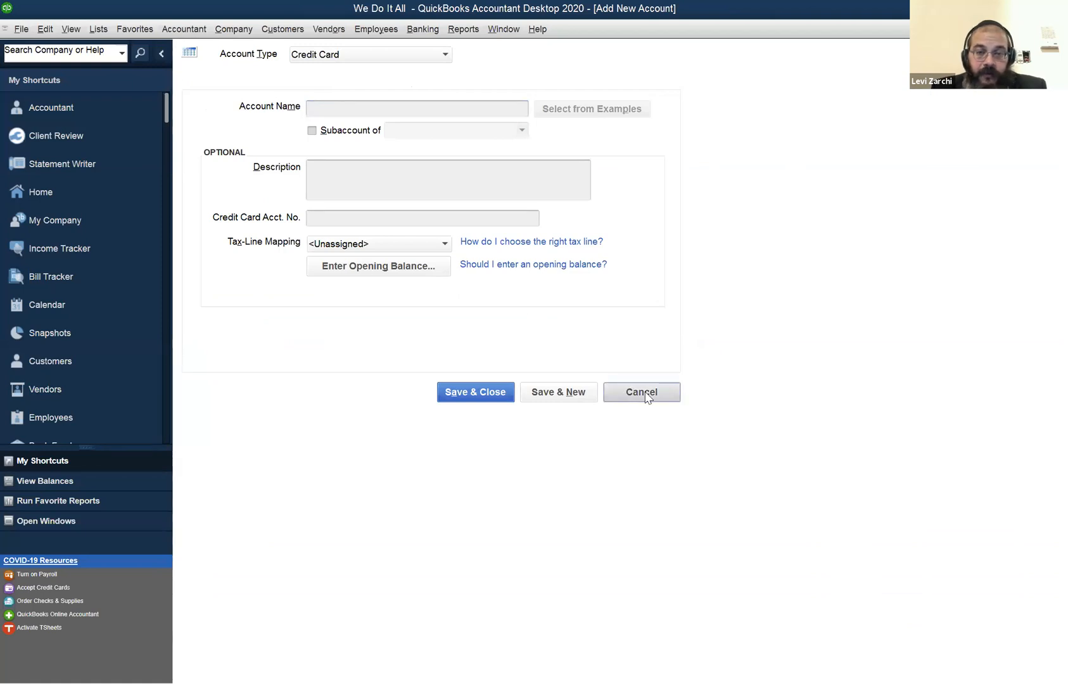
{"action": "left_click", "coordinate": [637, 398]}
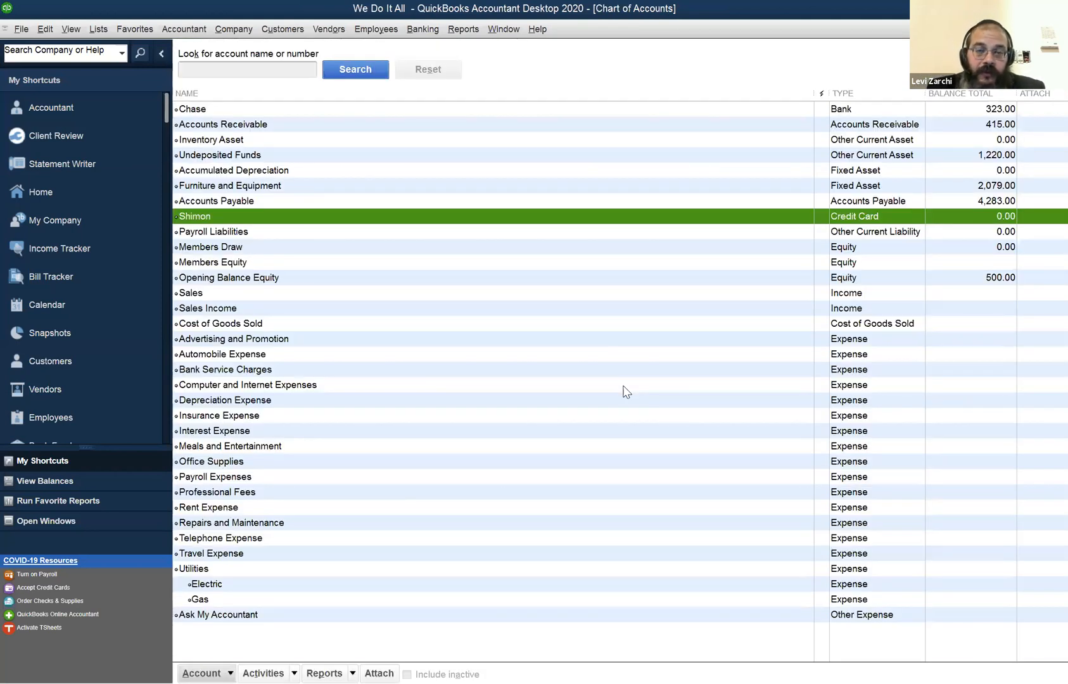
{"action": "key", "text": "ctrl+n"}
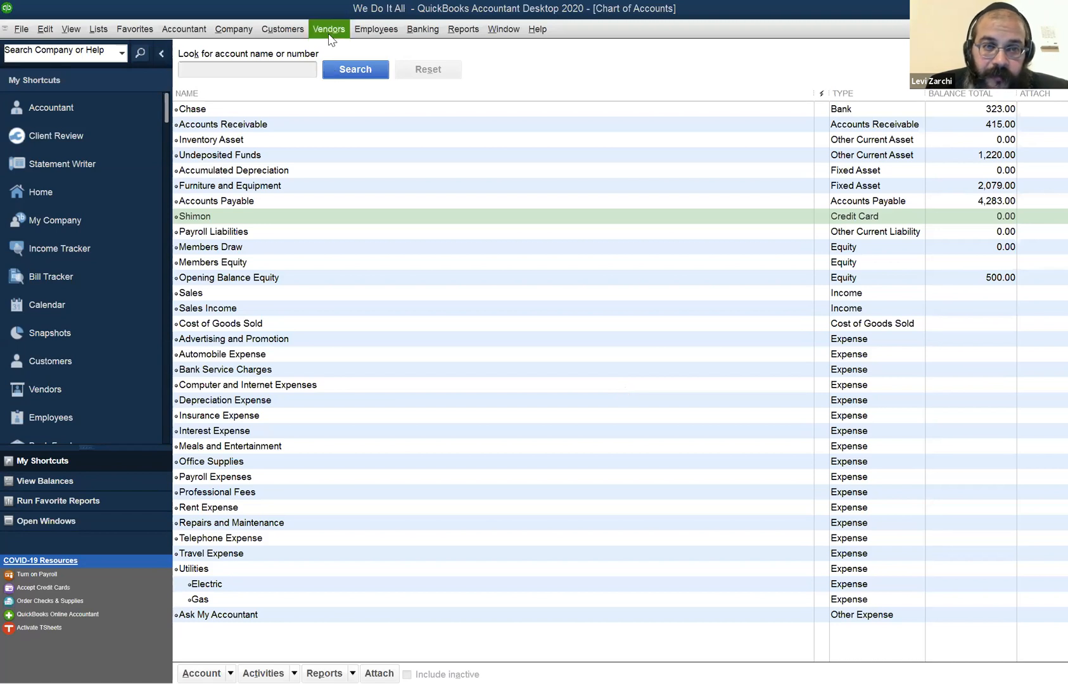
{"action": "left_click", "coordinate": [242, 33]}
{"action": "mouse_move", "coordinate": [282, 32]}
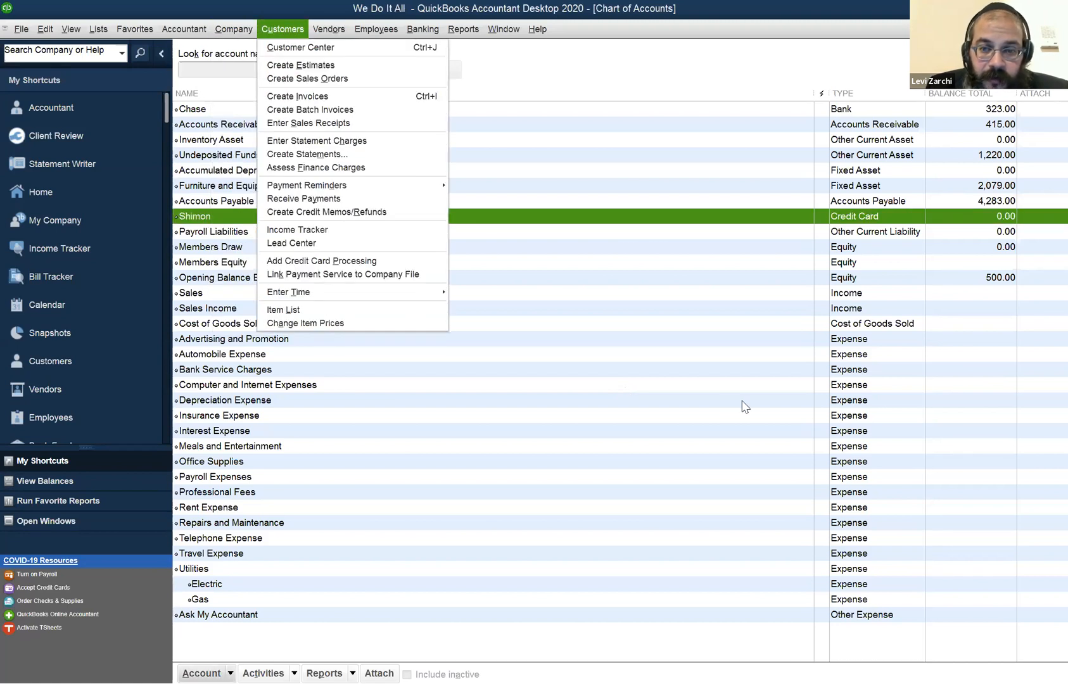
{"action": "left_click", "coordinate": [744, 406]}
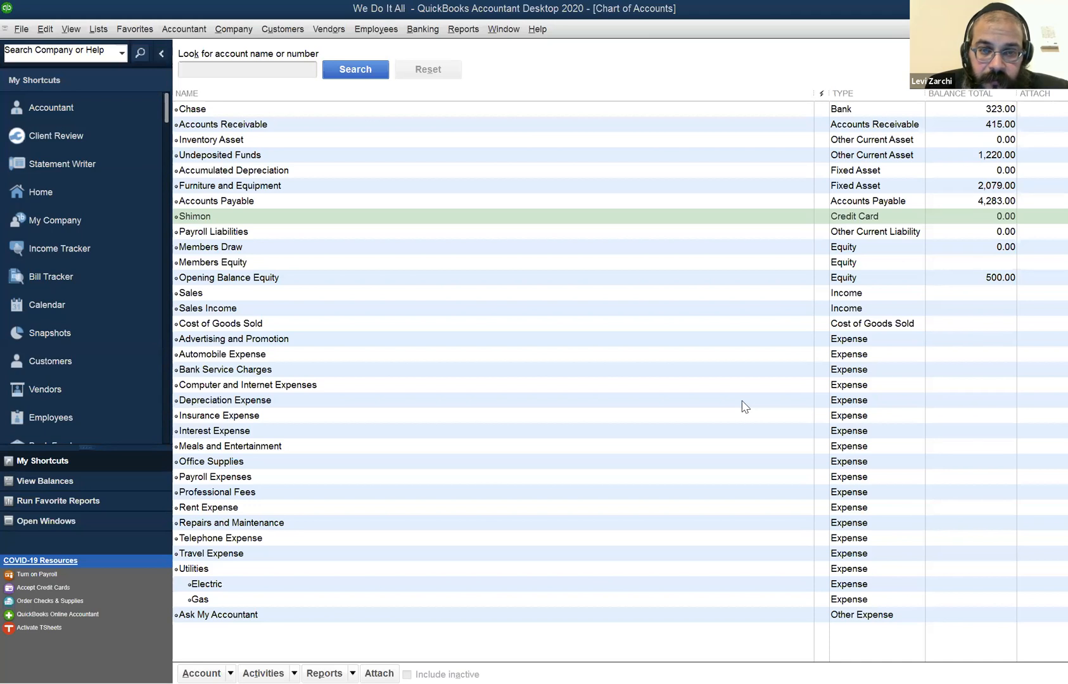
{"action": "left_click", "coordinate": [510, 32]}
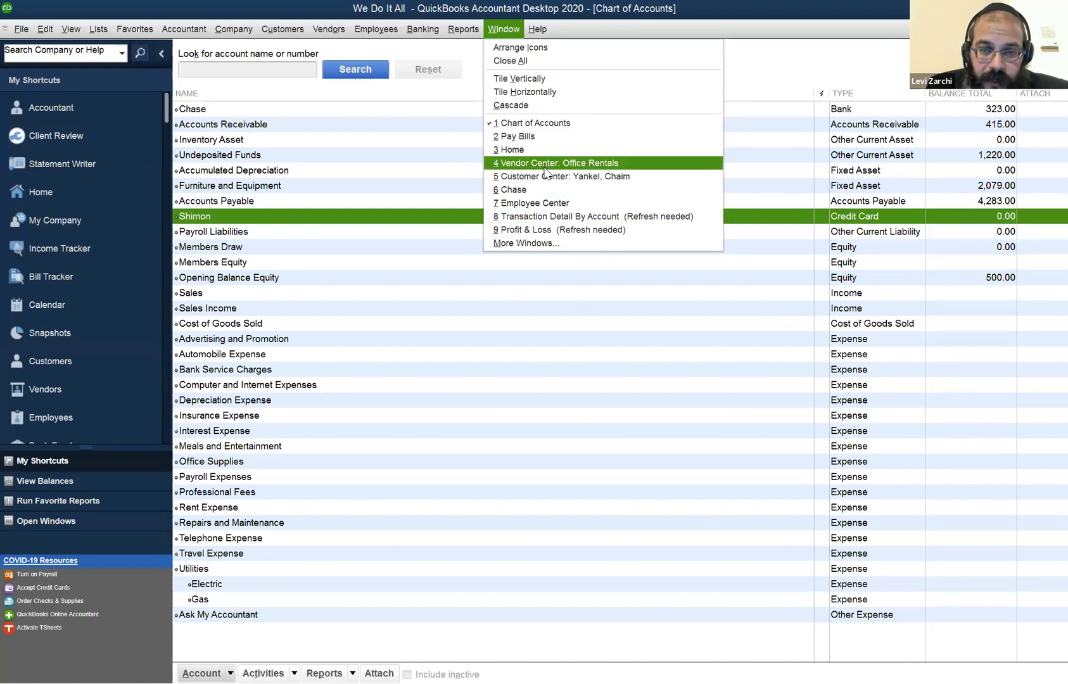
{"action": "left_click", "coordinate": [543, 248]}
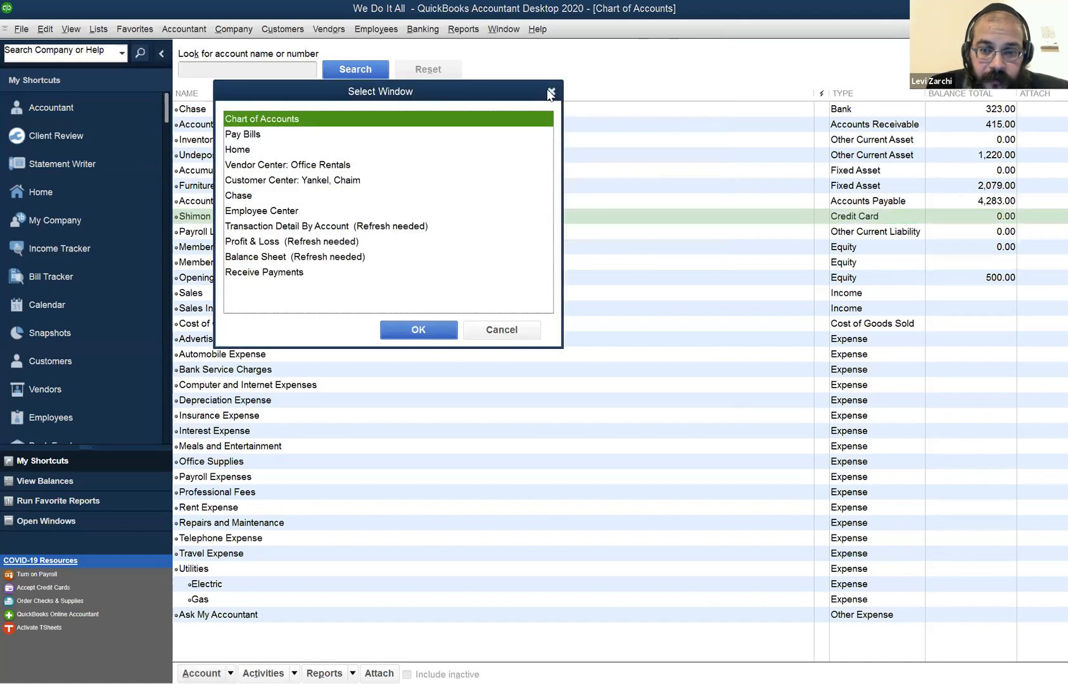
{"action": "left_click", "coordinate": [550, 93]}
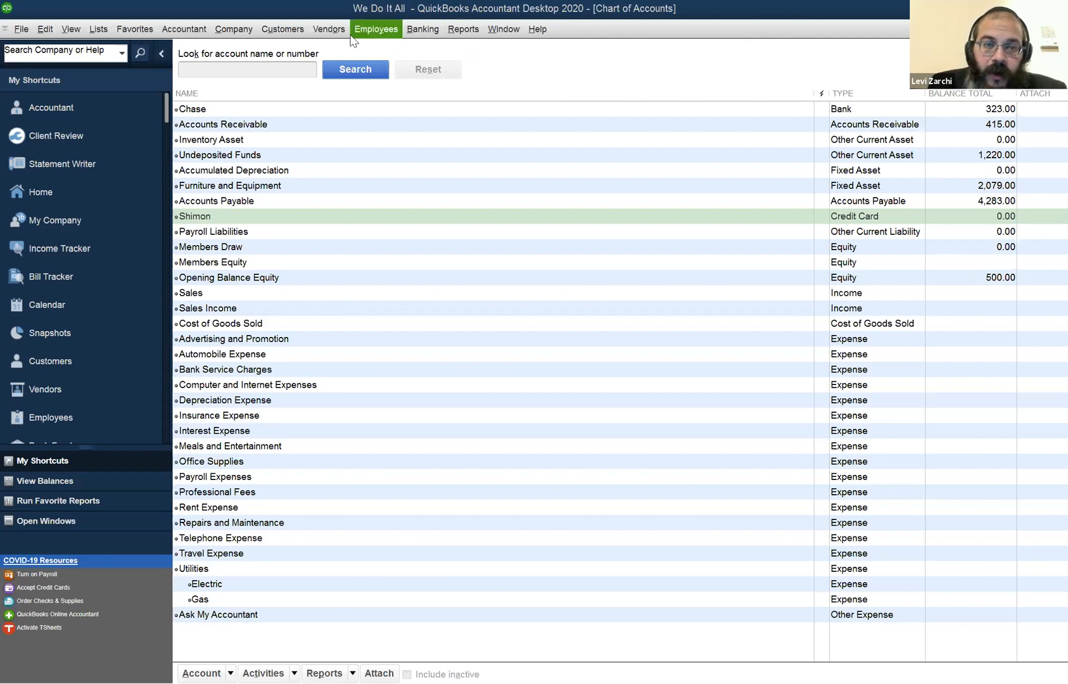
Revisit the pending Office Depot payment, review its method choices while keeping Credit Card, and return to the chart of accounts.
{"action": "left_click", "coordinate": [341, 90]}
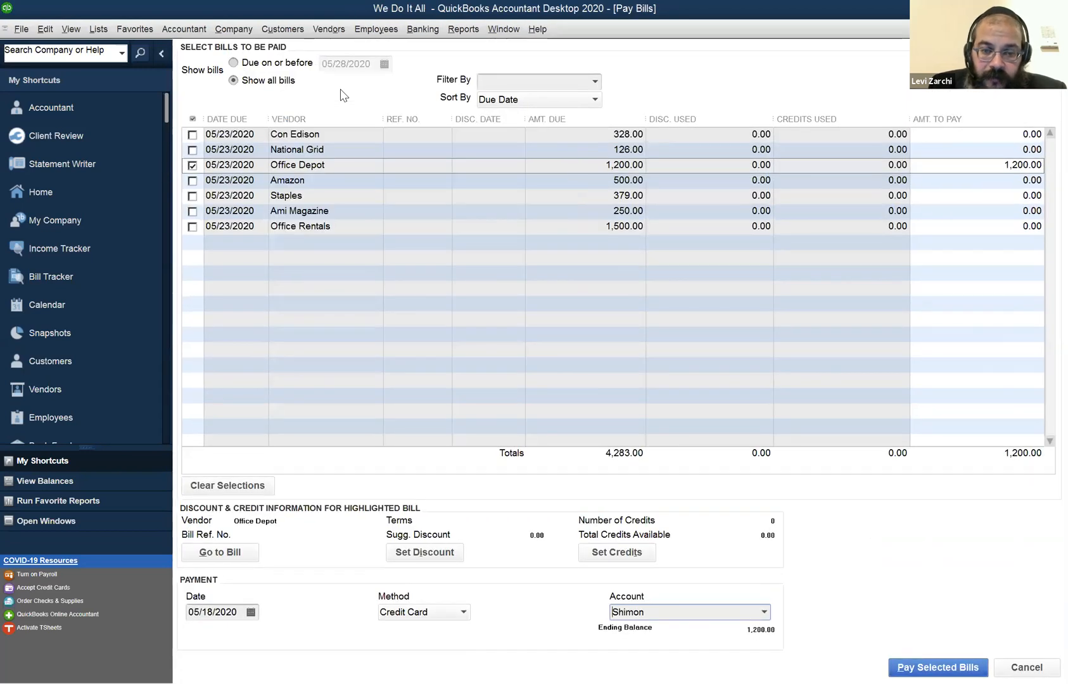
{"action": "left_click", "coordinate": [424, 612]}
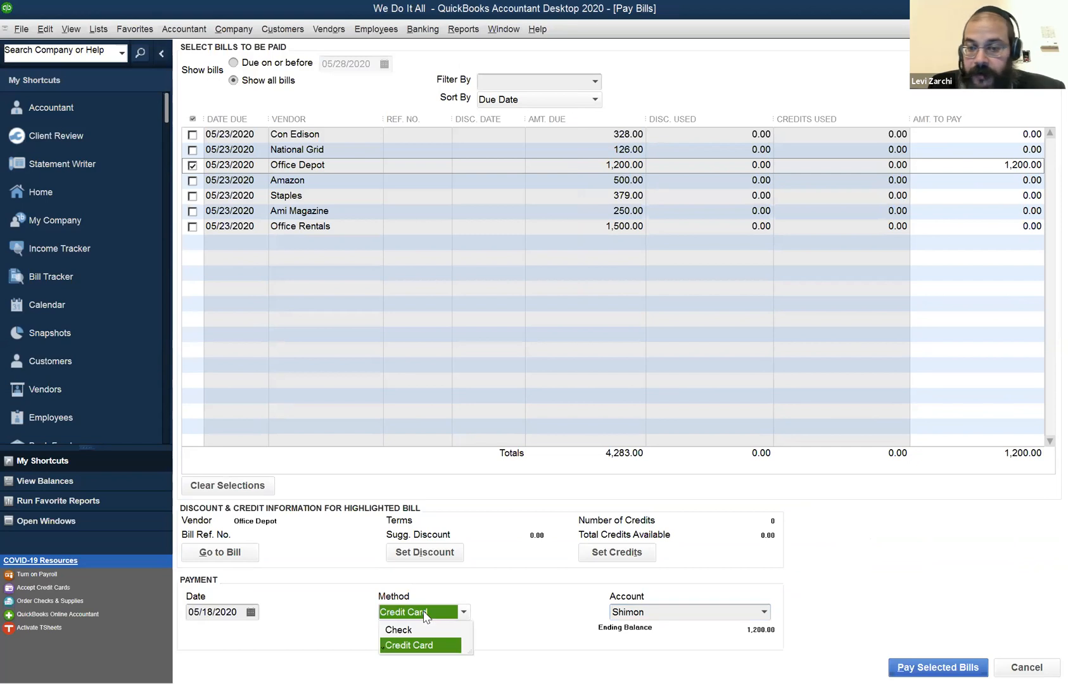
{"action": "left_click", "coordinate": [423, 612]}
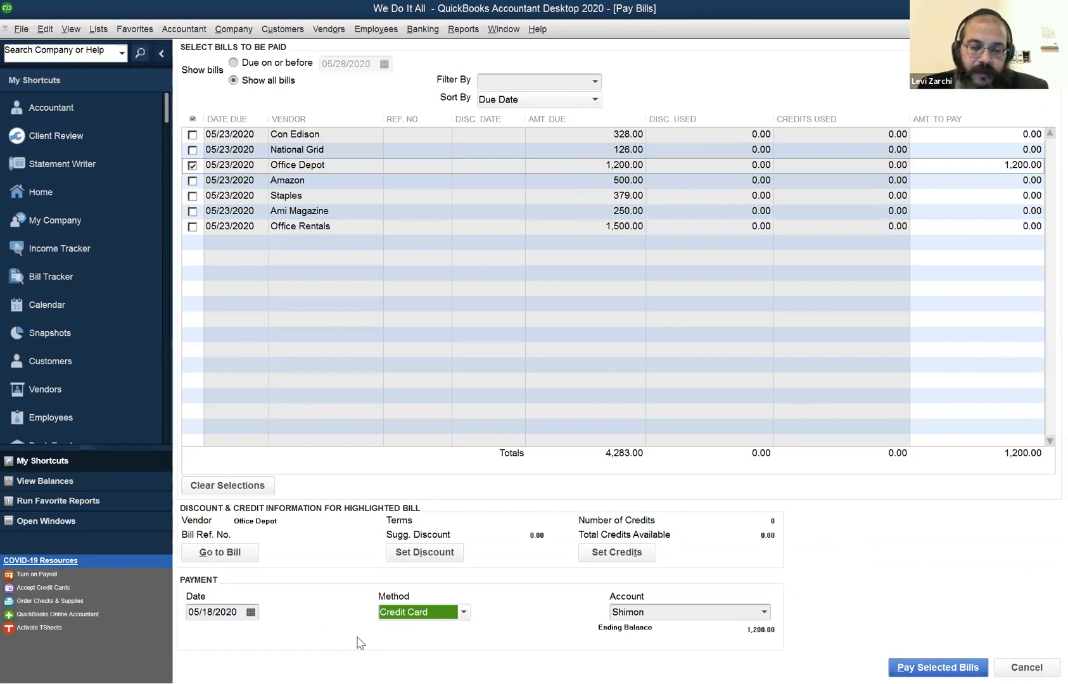
{"action": "key", "text": "Escape"}
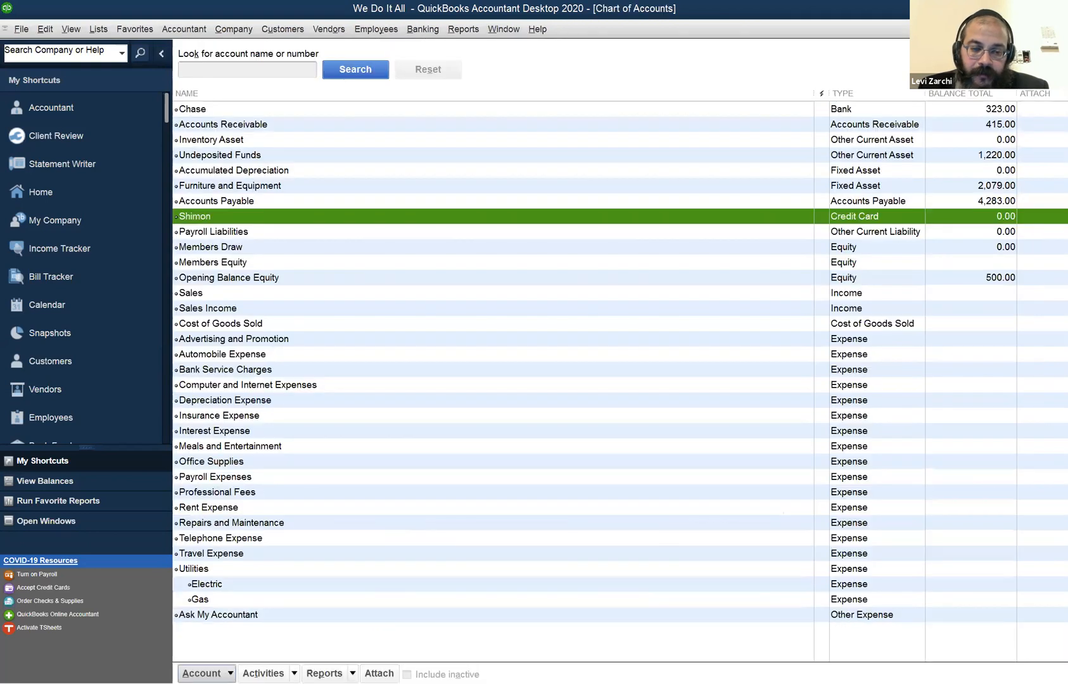
{"action": "left_click", "coordinate": [201, 674]}
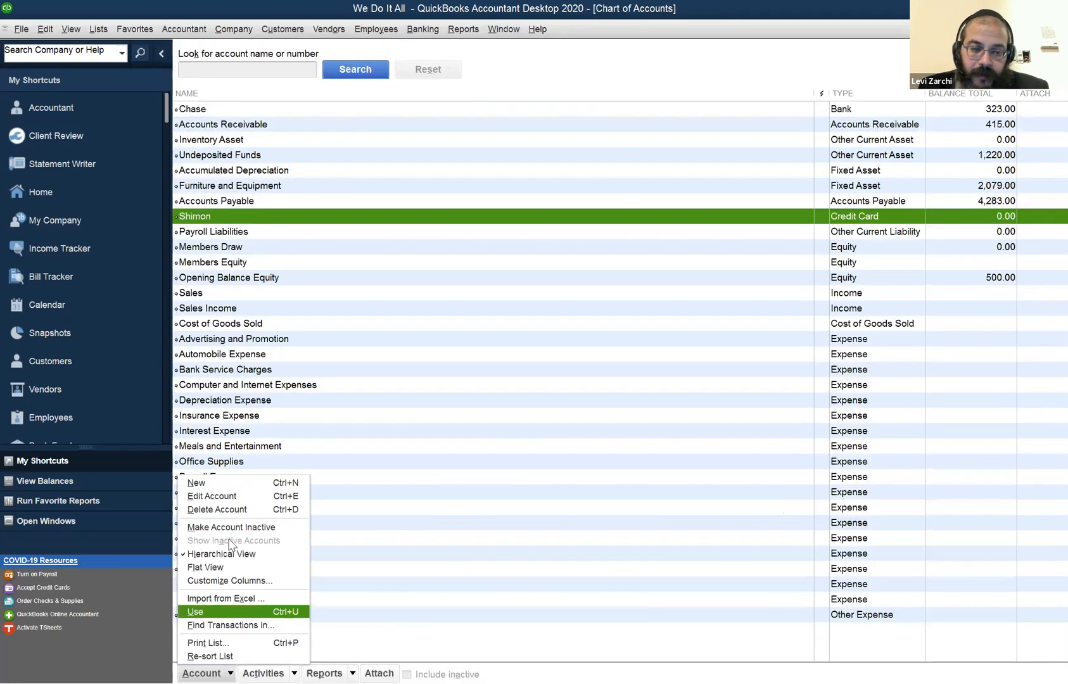
{"action": "left_click", "coordinate": [241, 488]}
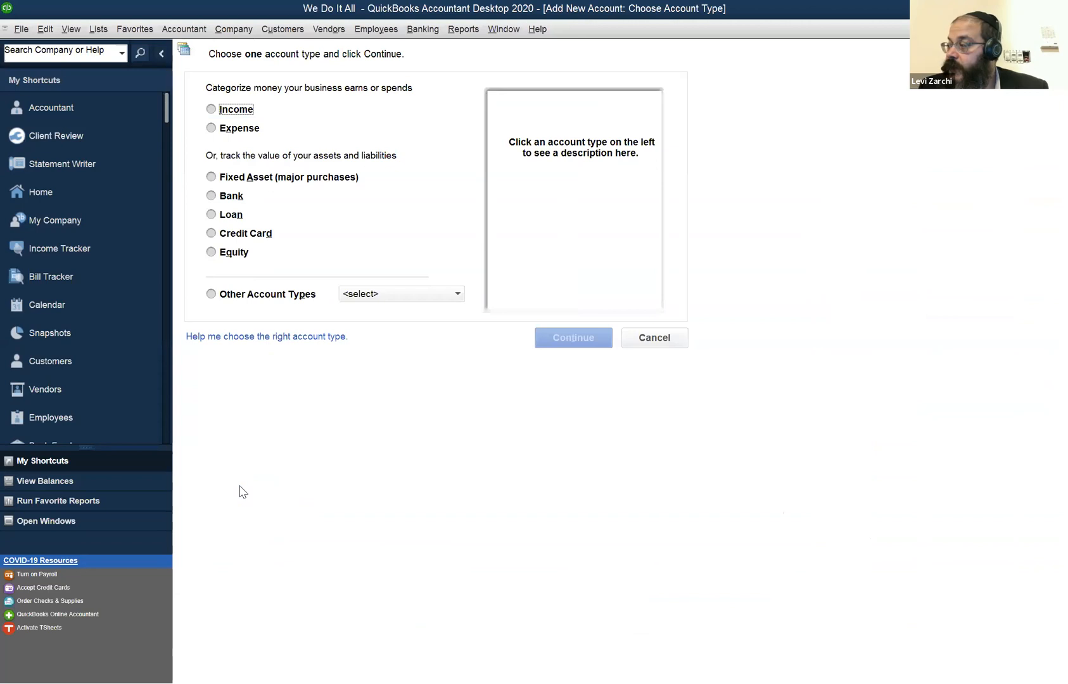
{"action": "left_click", "coordinate": [241, 235]}
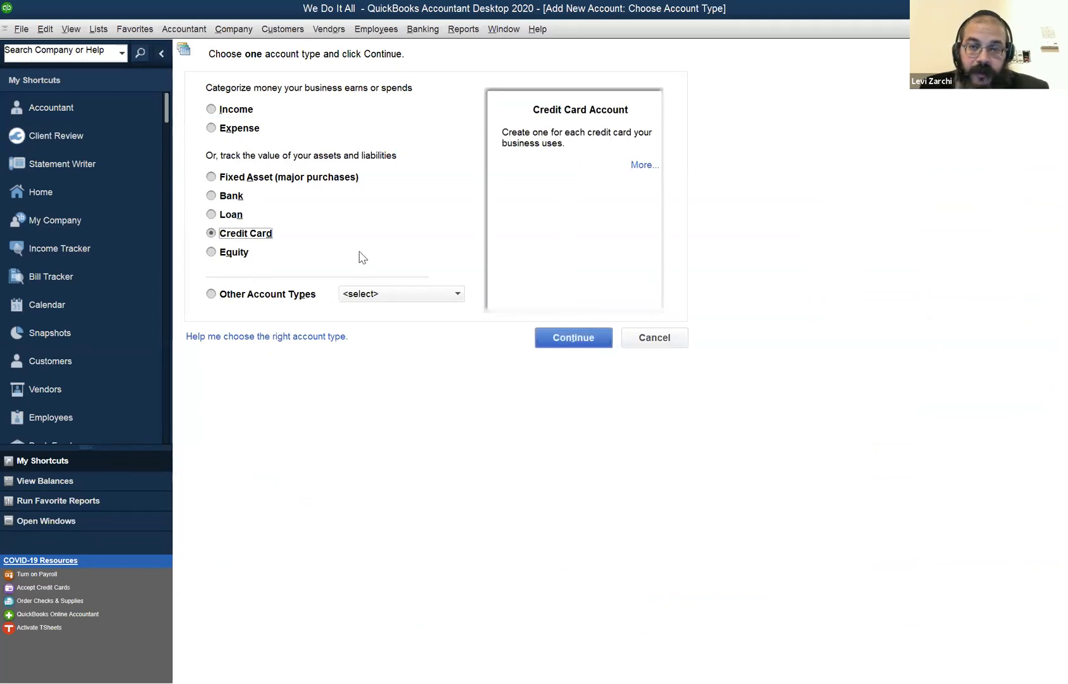
{"action": "left_click", "coordinate": [570, 339]}
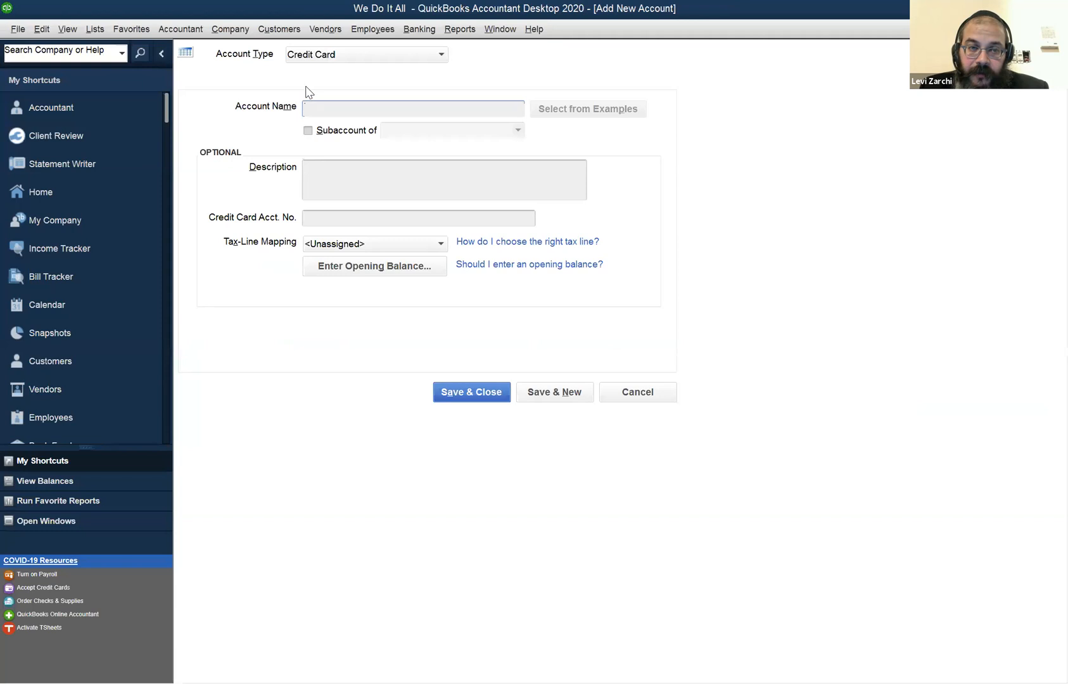
{"action": "key", "text": "Escape"}
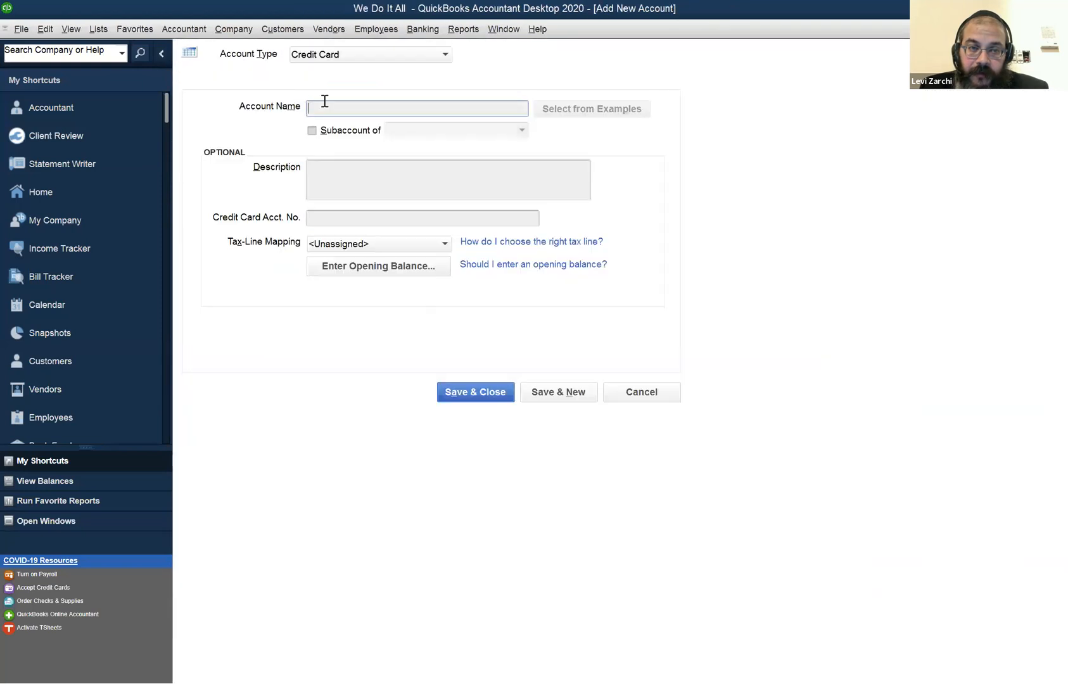
{"action": "left_click", "coordinate": [657, 398]}
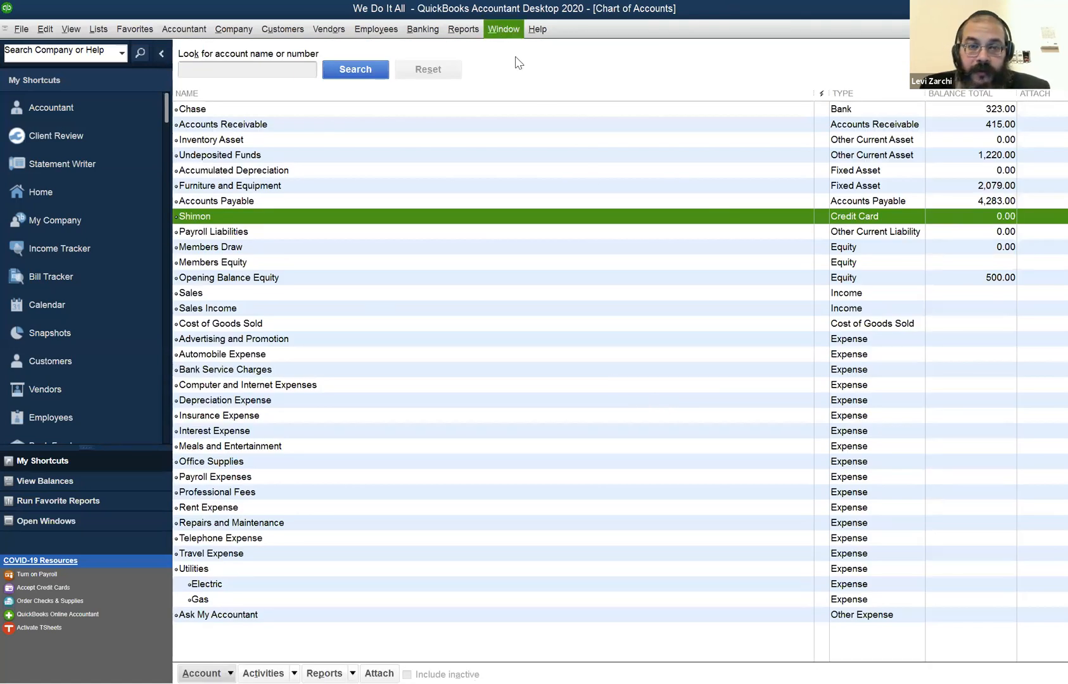
{"action": "left_click", "coordinate": [505, 29]}
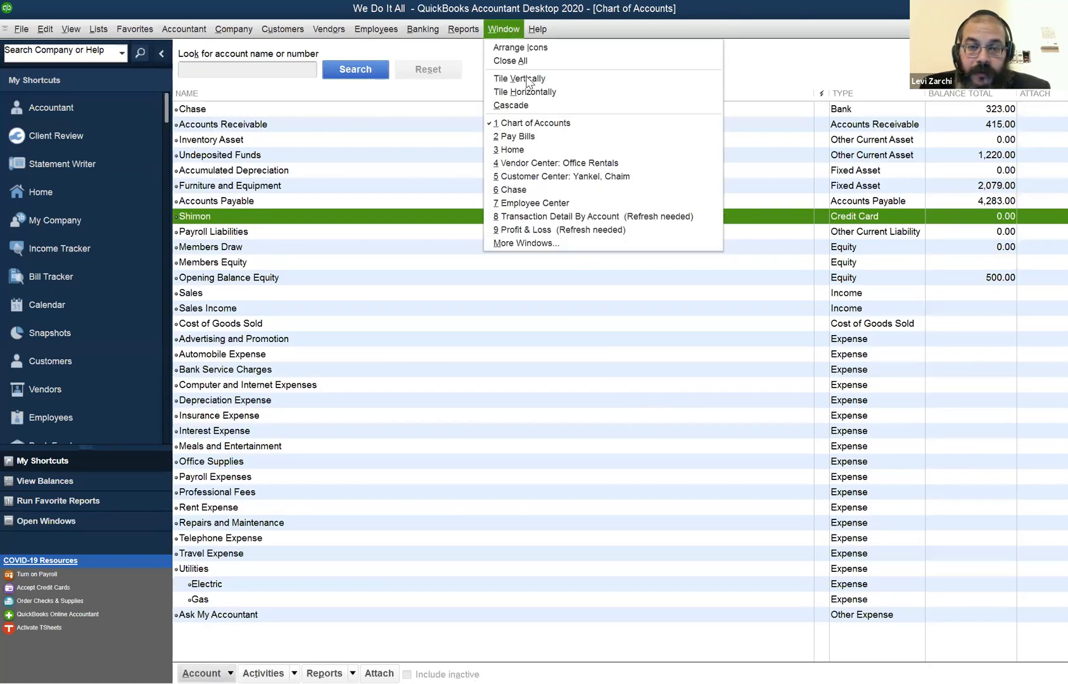
{"action": "left_click", "coordinate": [741, 314]}
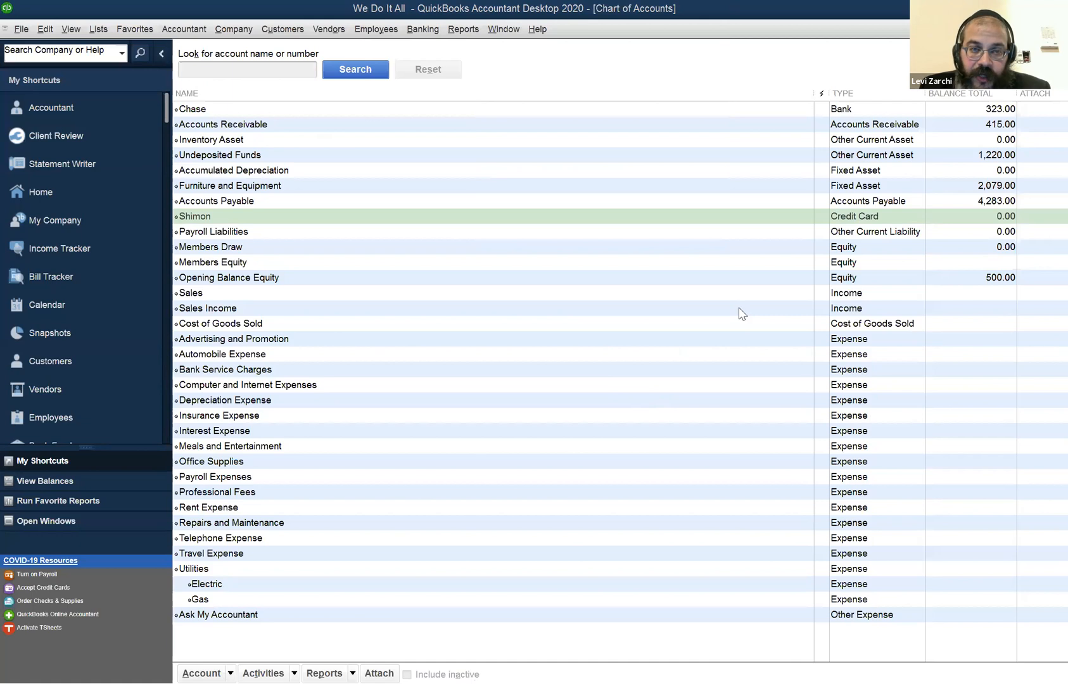
Open Ness Paper in the Vendor Center and view its 05/13/2020 bill, closing the bill without changes.
{"action": "left_click", "coordinate": [325, 32]}
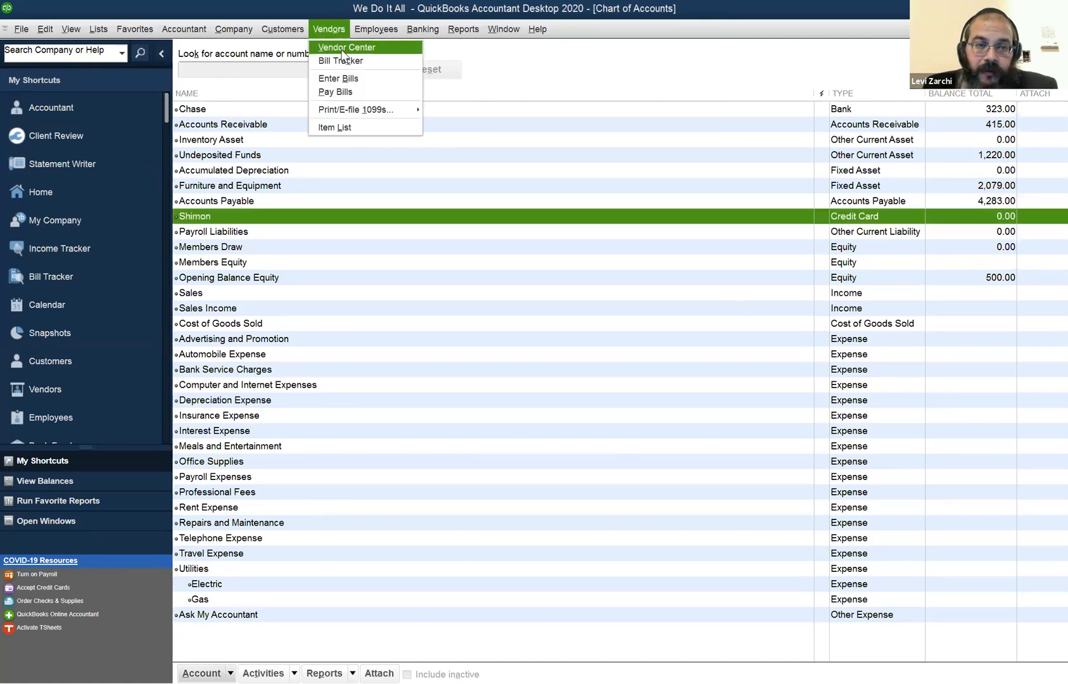
{"action": "left_click", "coordinate": [342, 50]}
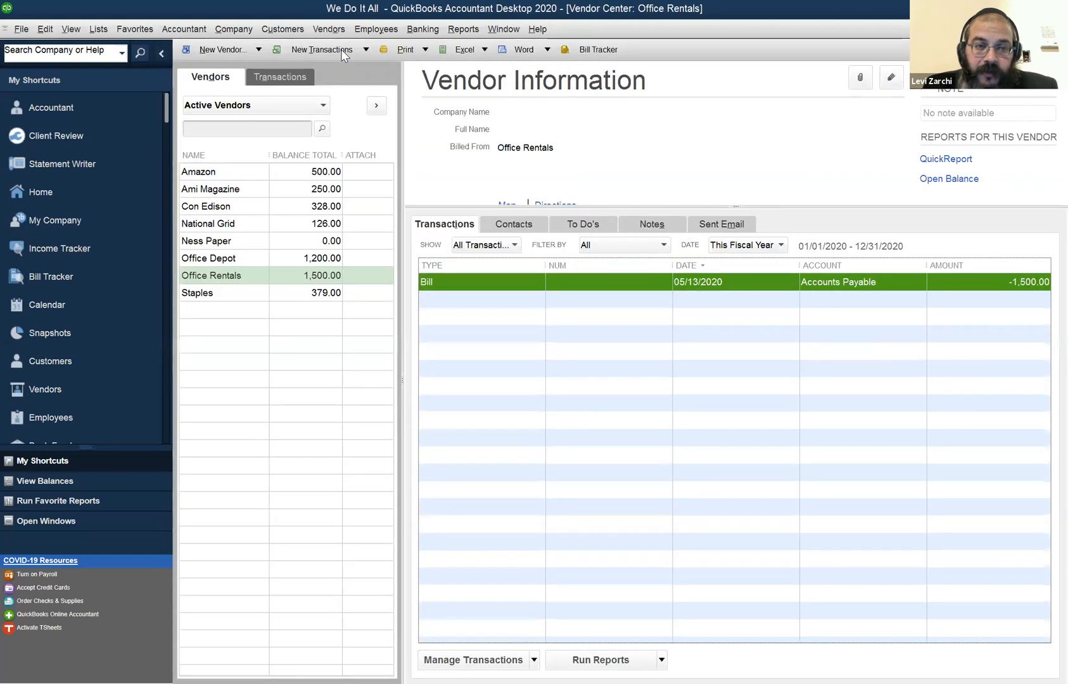
{"action": "left_click", "coordinate": [231, 242]}
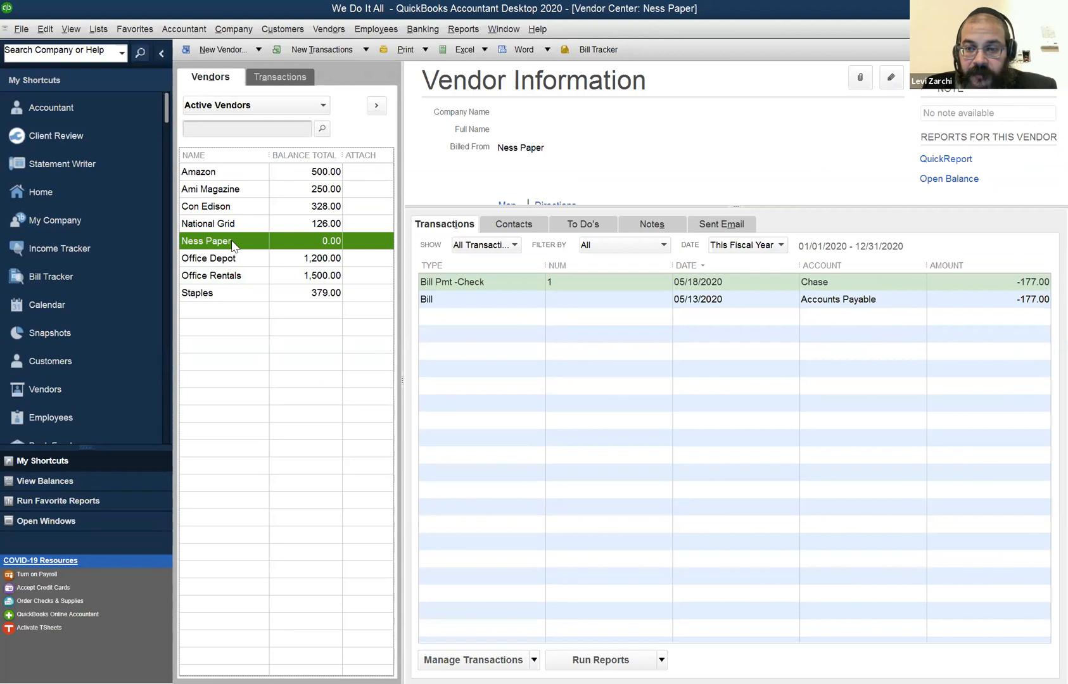
{"action": "double_click", "coordinate": [986, 301]}
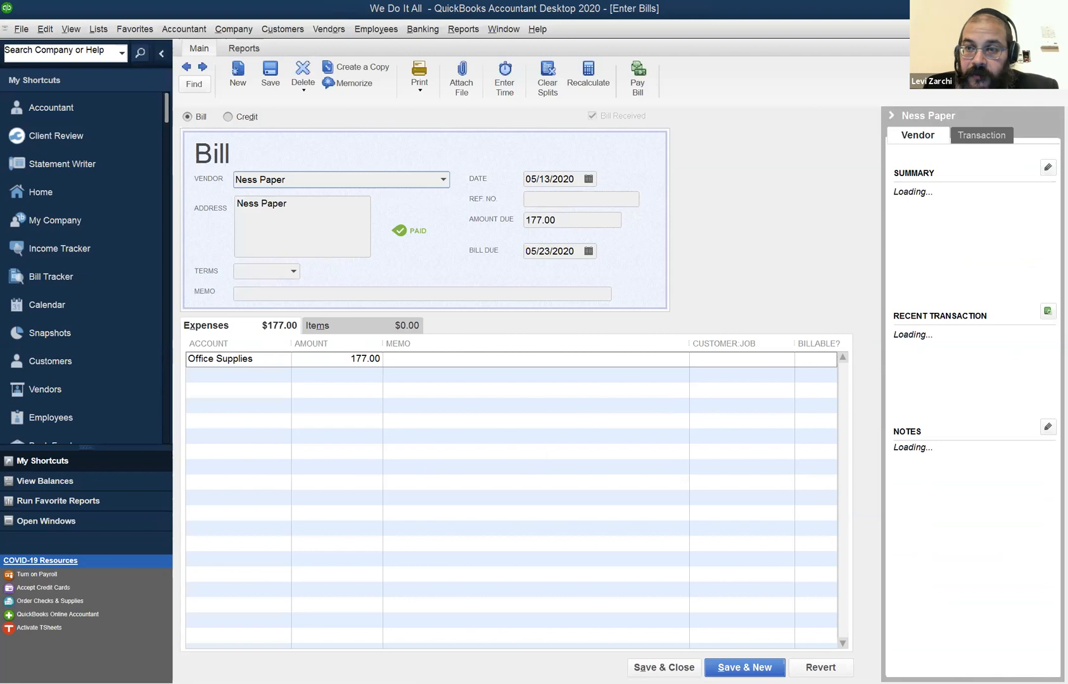
{"action": "key", "text": "Escape"}
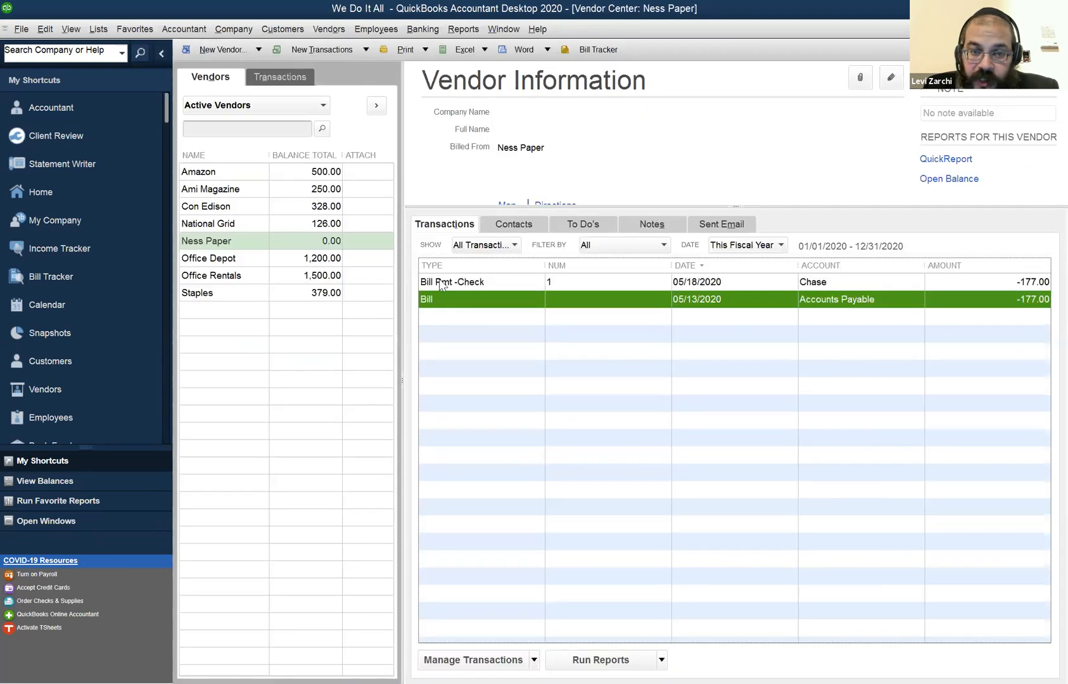
Open the Ness Paper check payment and review the bank accounts available for it, keeping Chase.
{"action": "left_click", "coordinate": [442, 282]}
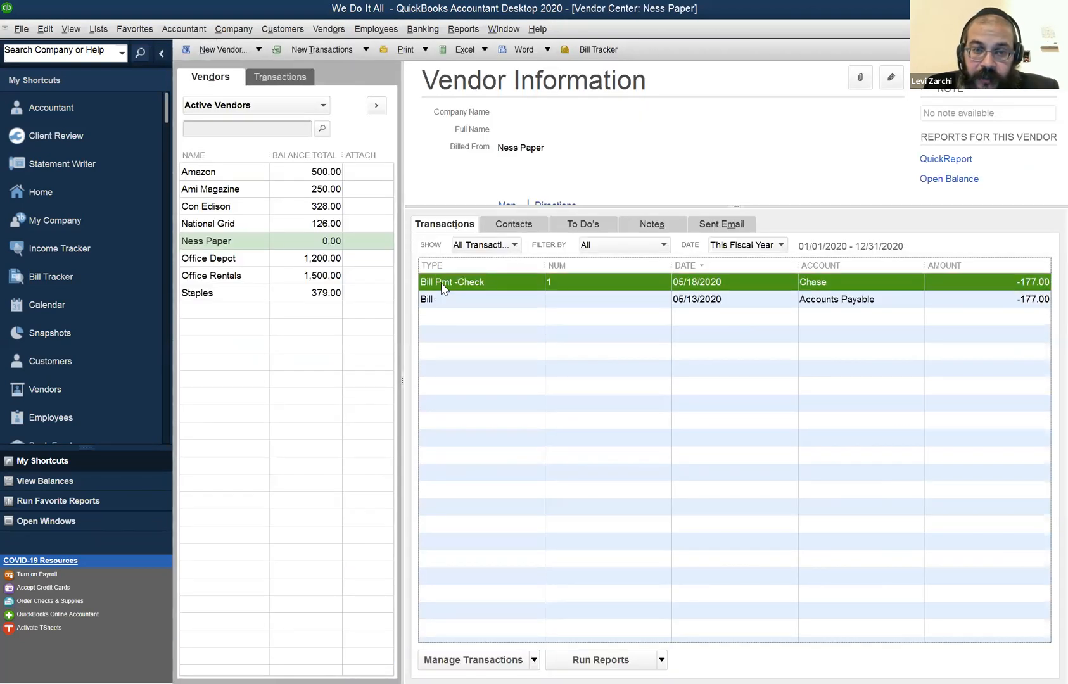
{"action": "double_click", "coordinate": [442, 283]}
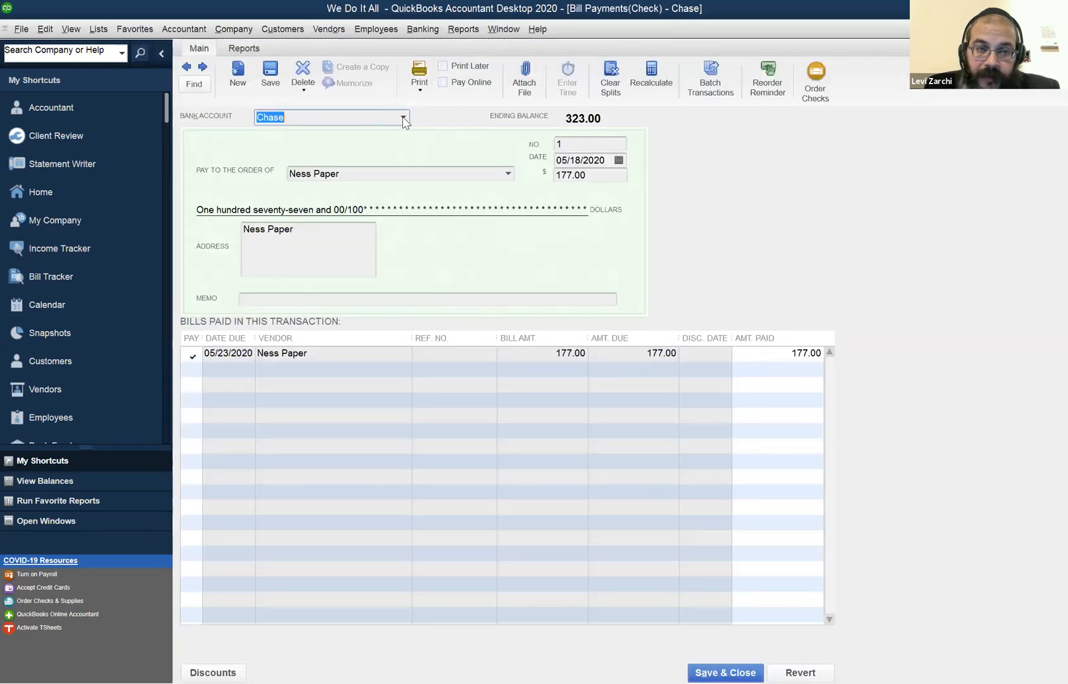
{"action": "left_click", "coordinate": [404, 118]}
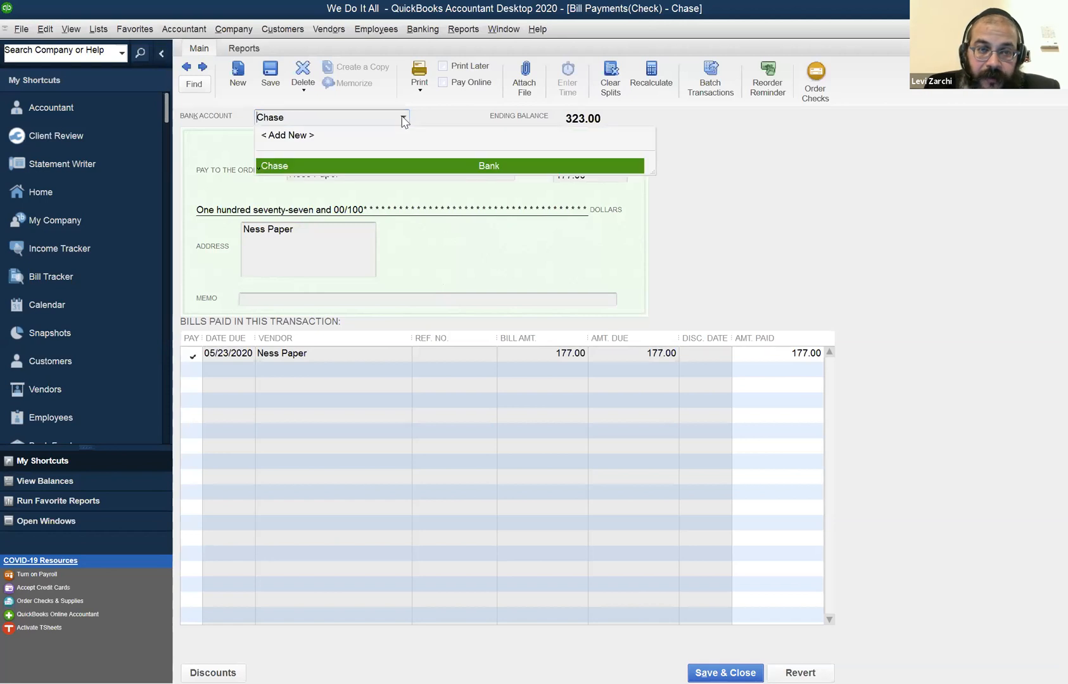
{"action": "left_click", "coordinate": [403, 119]}
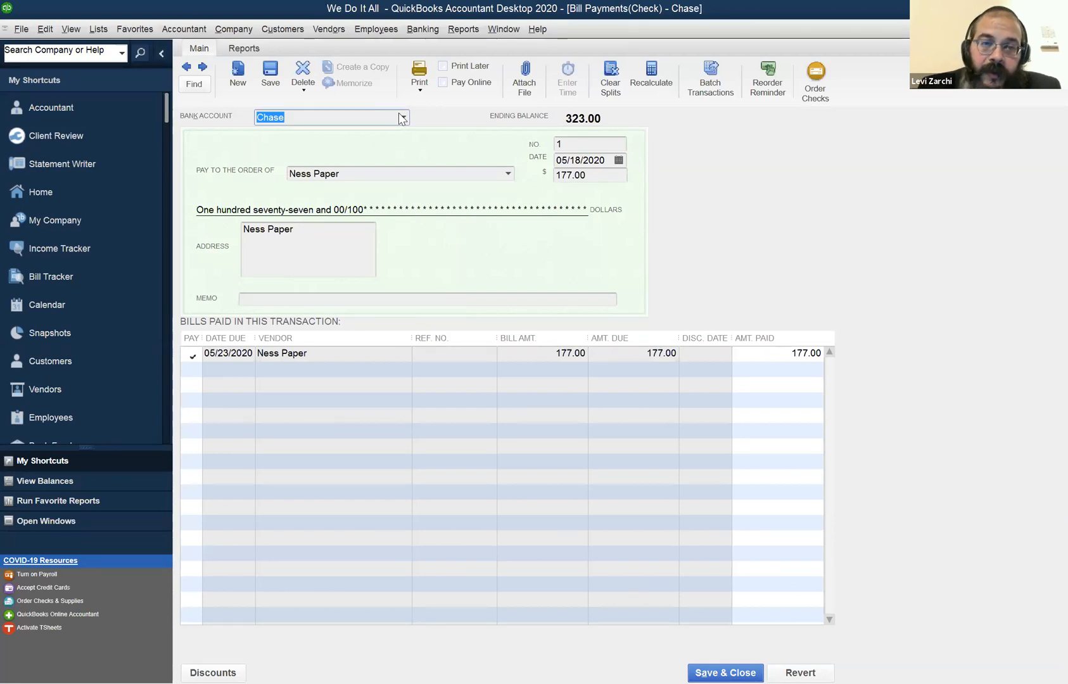
{"action": "left_click", "coordinate": [45, 29]}
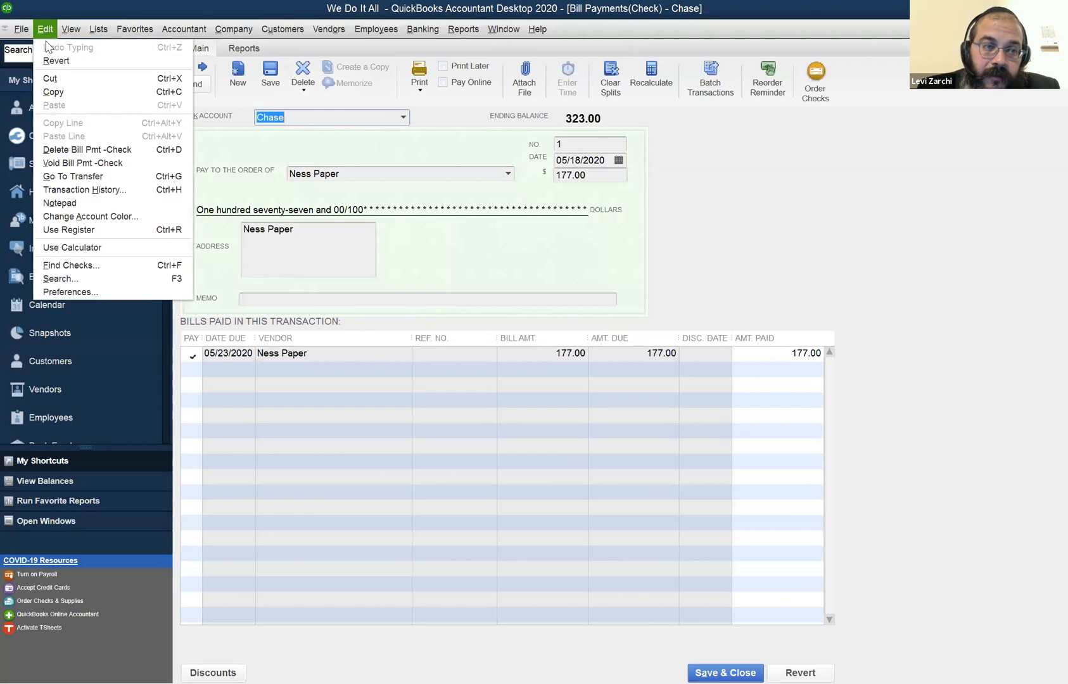
{"action": "left_click", "coordinate": [85, 147]}
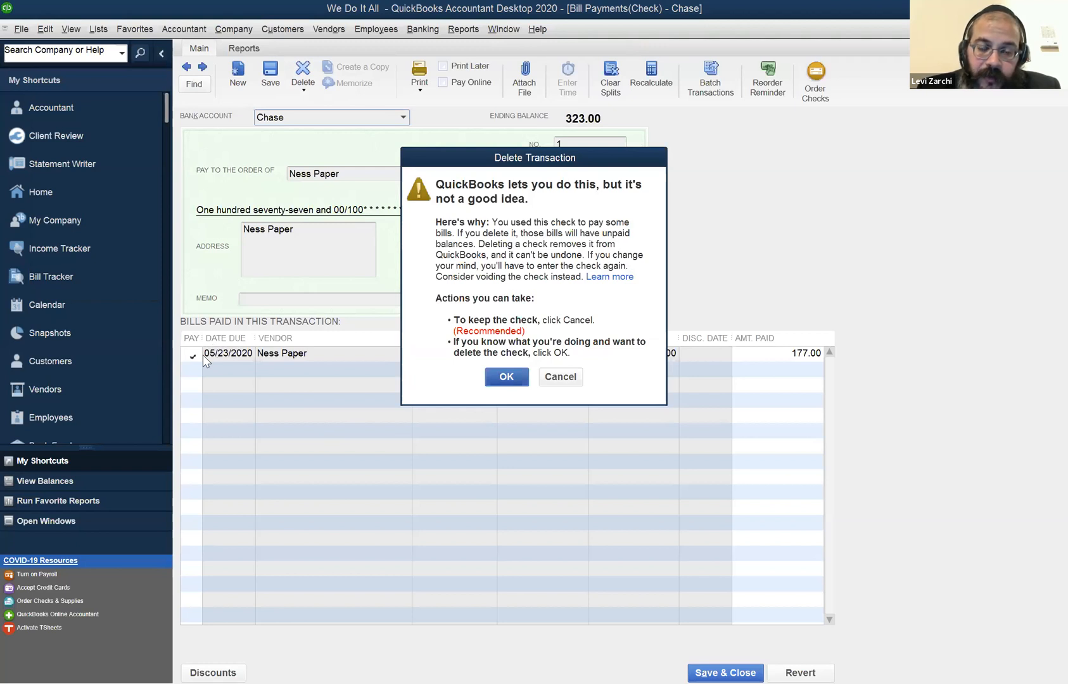
{"action": "left_click", "coordinate": [560, 377]}
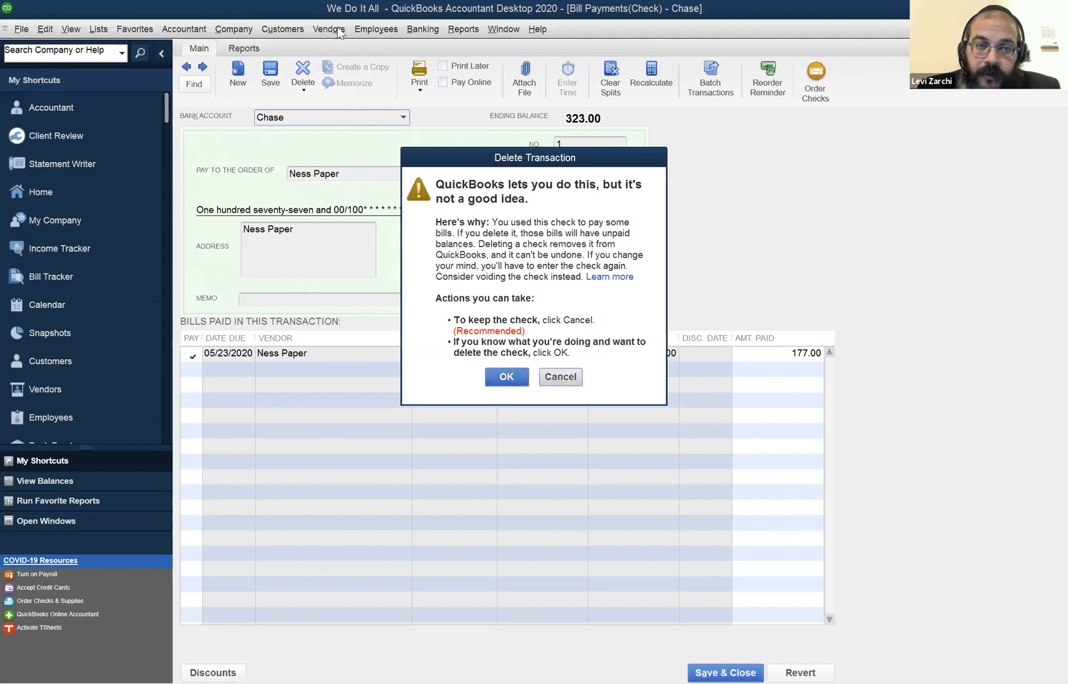
View the list of open bills in Pay Bills, including the pending Office Depot payment.
{"action": "left_click", "coordinate": [329, 29]}
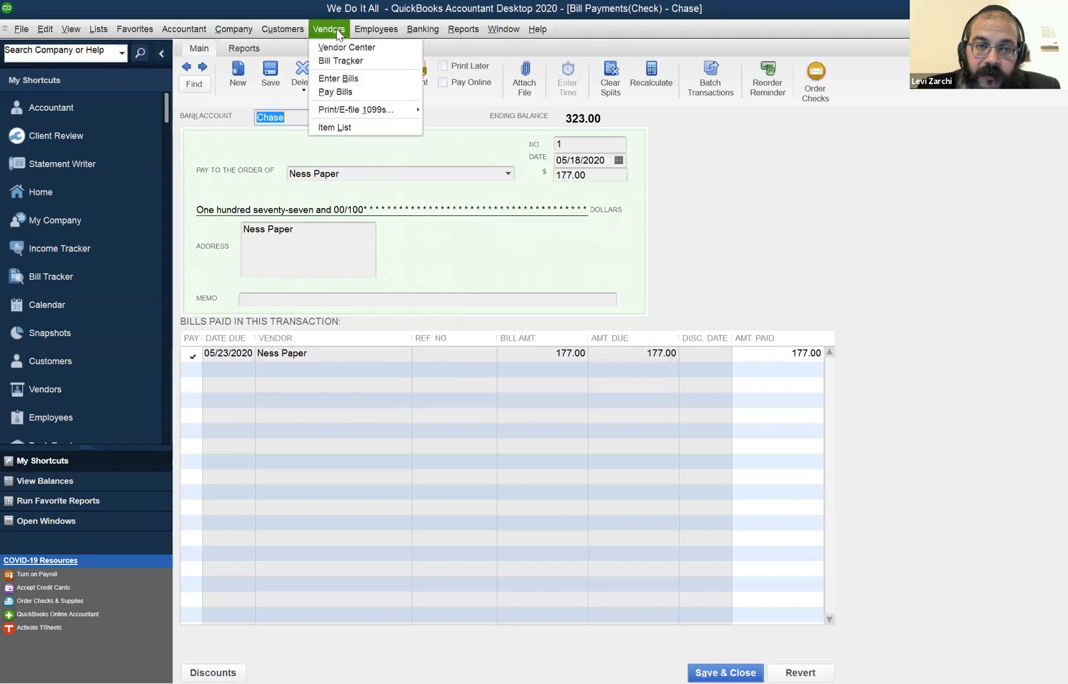
{"action": "left_click", "coordinate": [328, 93]}
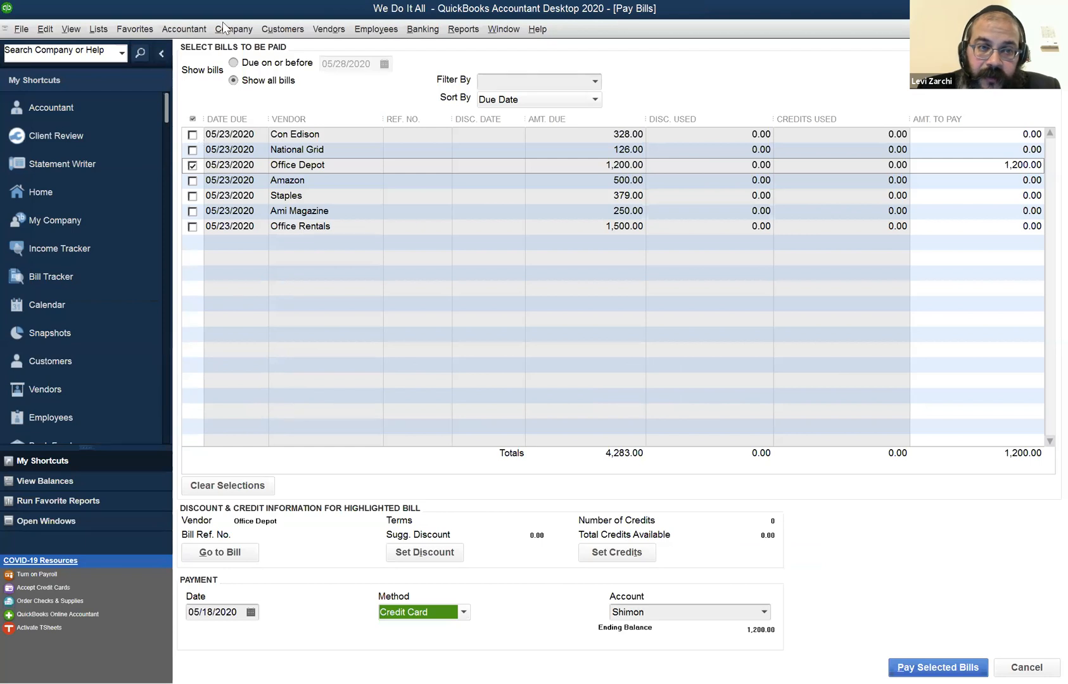
{"action": "left_click", "coordinate": [329, 29]}
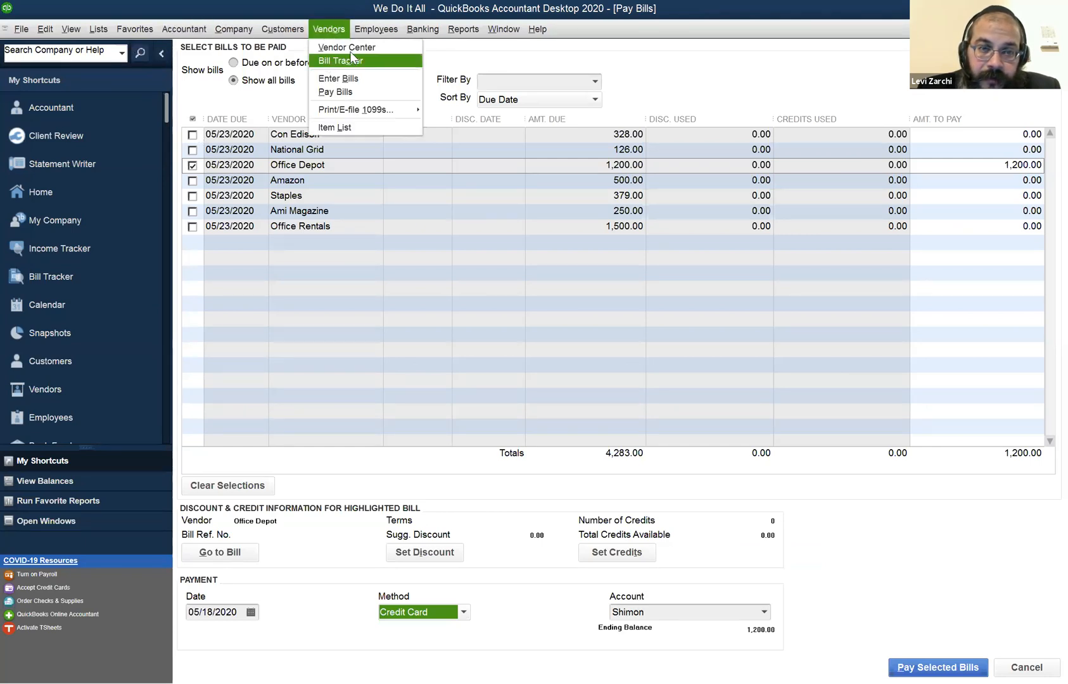
Reopen the Ness Paper check payment from the Vendor Center and delete it, accepting the deletion warning.
{"action": "mouse_move", "coordinate": [491, 29]}
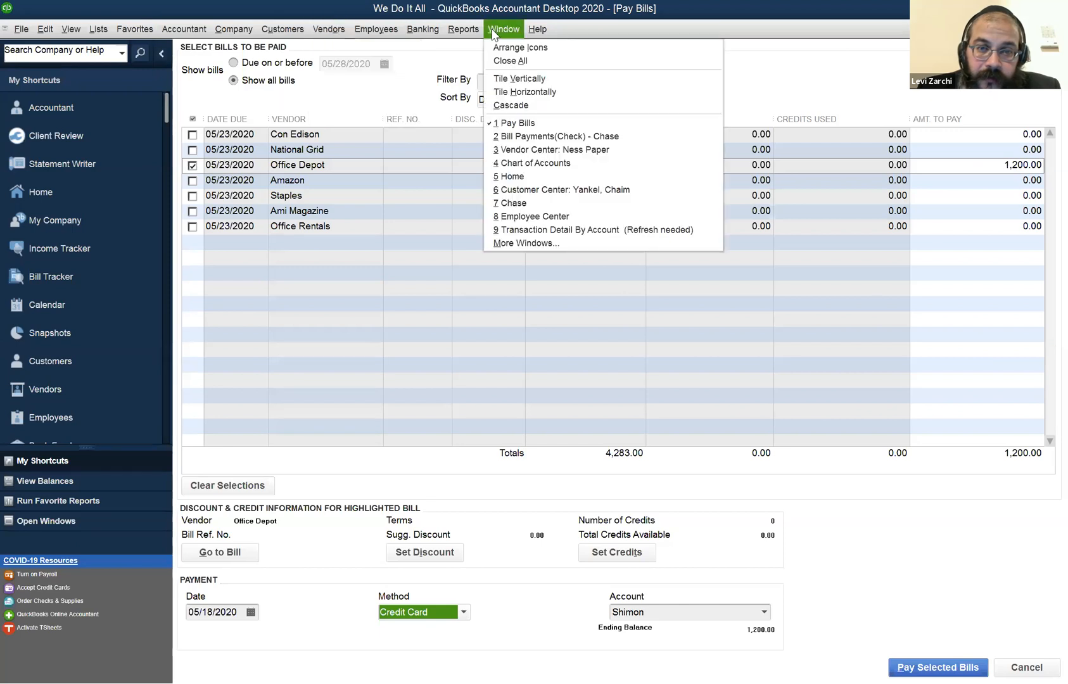
{"action": "left_click", "coordinate": [517, 150]}
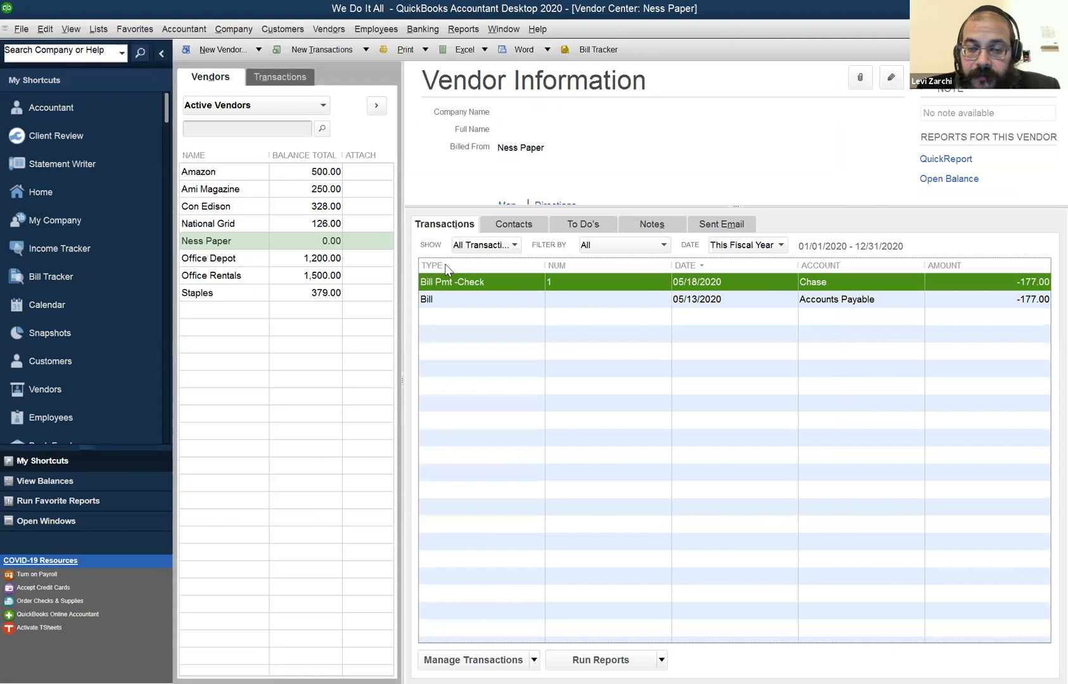
{"action": "double_click", "coordinate": [447, 277]}
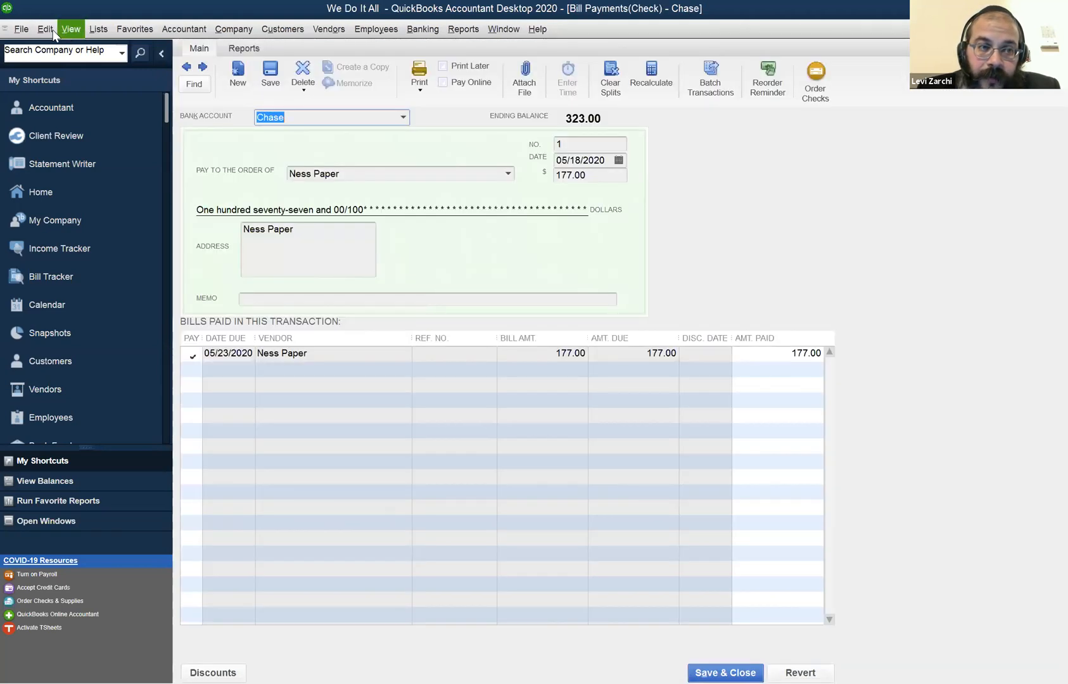
{"action": "left_click", "coordinate": [54, 31]}
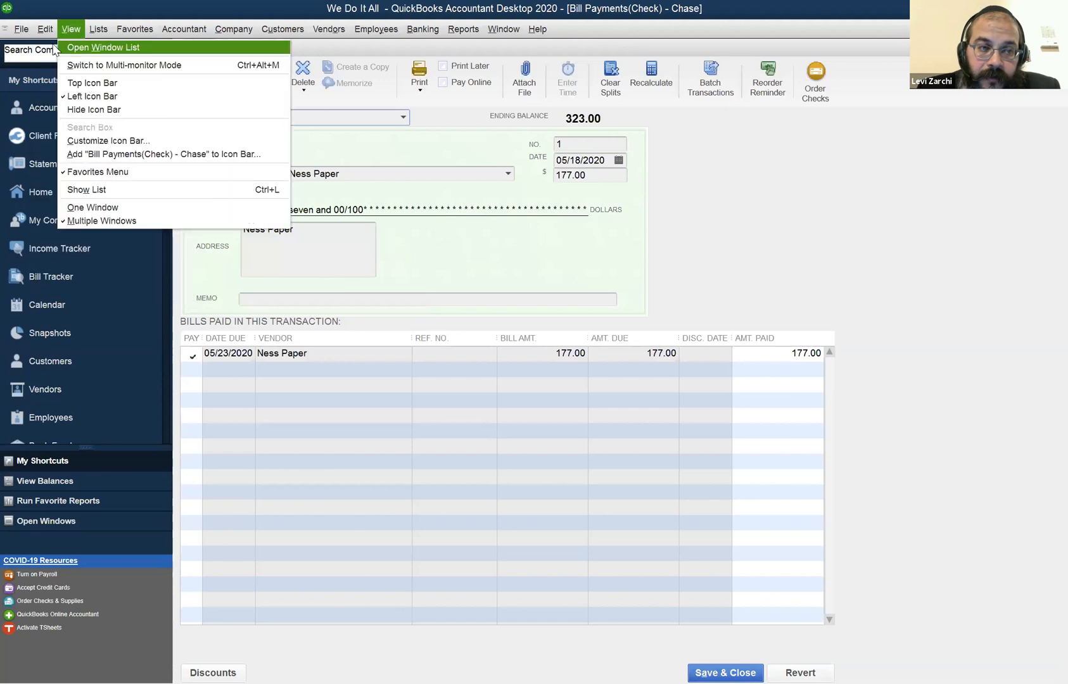
{"action": "left_click", "coordinate": [95, 152]}
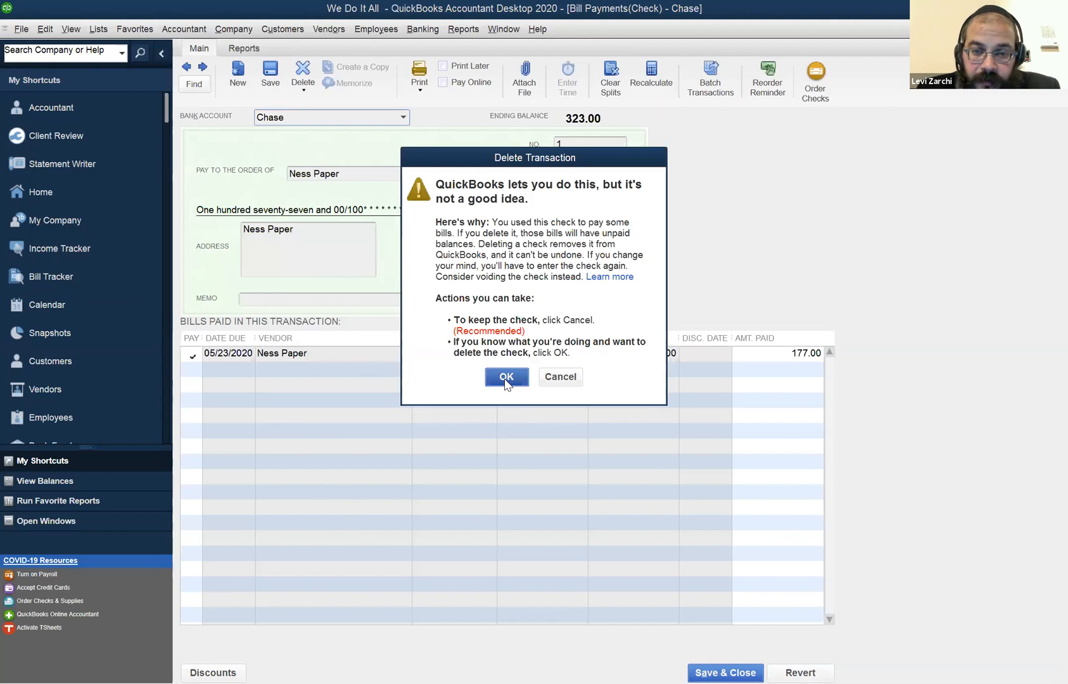
{"action": "left_click", "coordinate": [507, 378]}
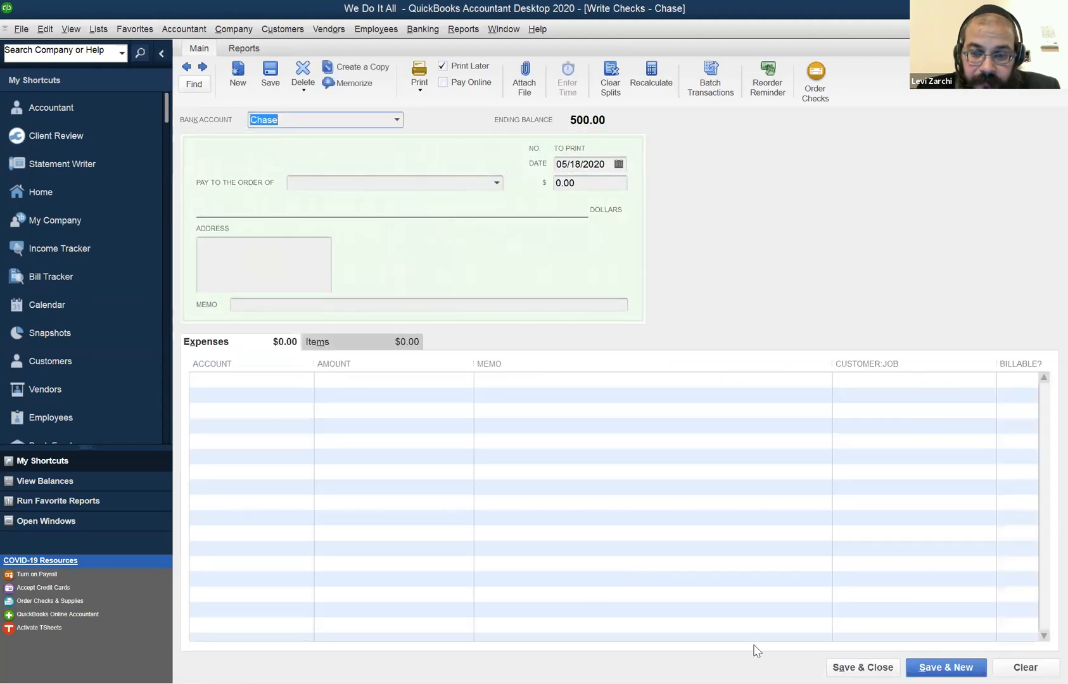
Return to the Vendor Center and check Ness Paper's balance and remaining transactions.
{"action": "double_click", "coordinate": [261, 40]}
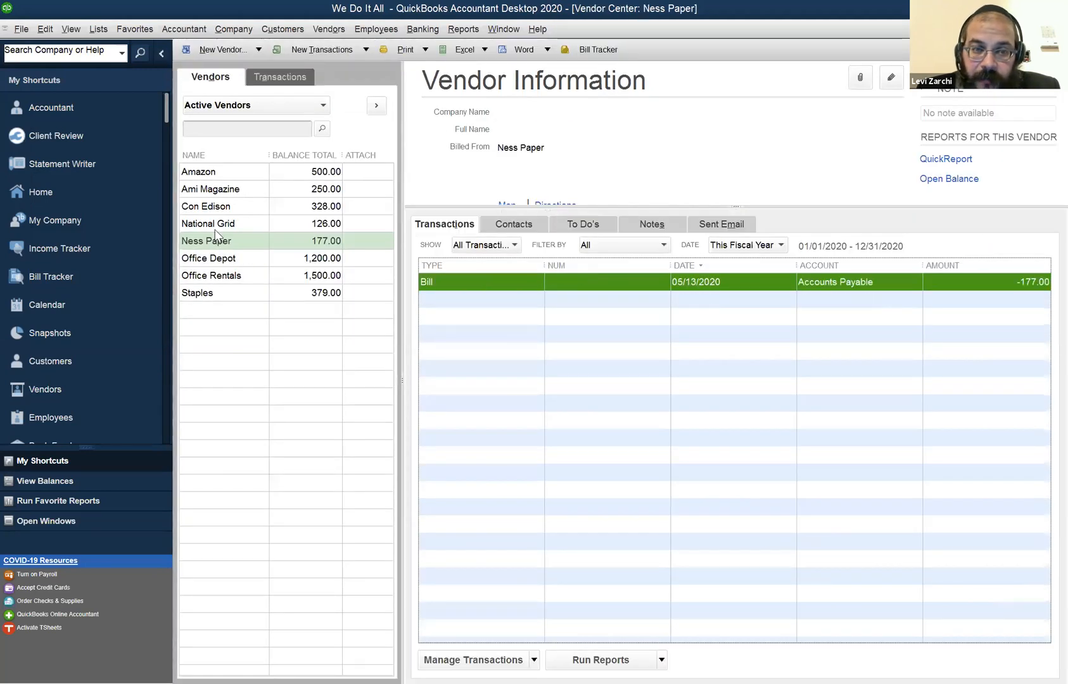
{"action": "left_click", "coordinate": [212, 226]}
{"action": "left_click", "coordinate": [233, 243]}
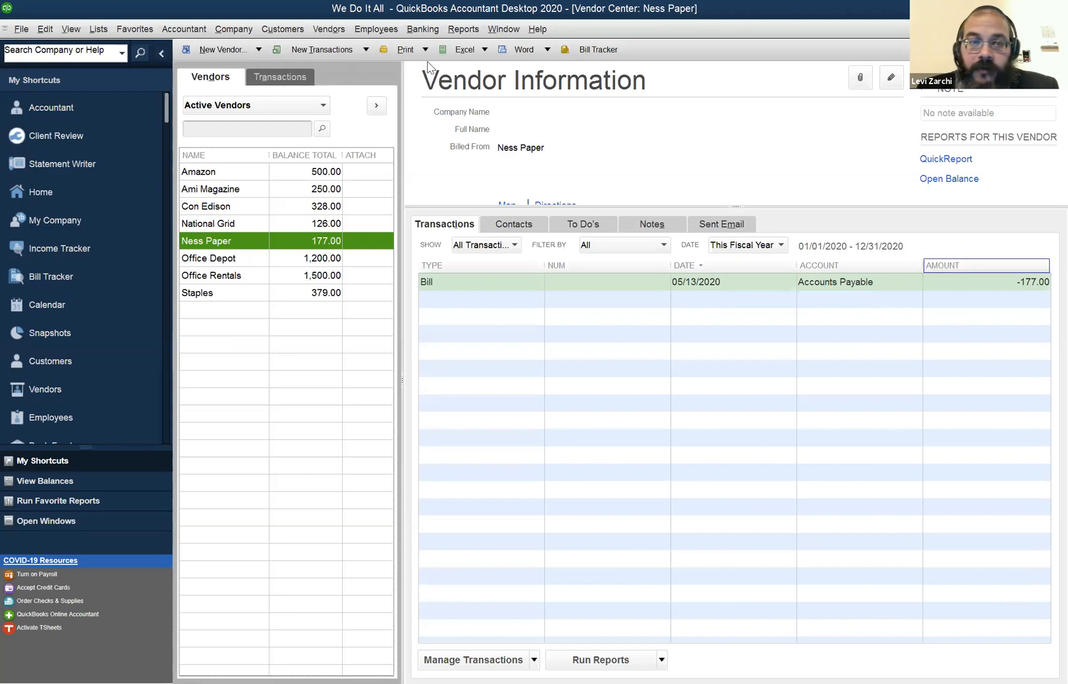
In Pay Bills, mark only the Ness Paper bill for payment, deselecting Office Depot, and set the payment method to Check.
{"action": "left_click", "coordinate": [323, 30]}
{"action": "left_click", "coordinate": [324, 92]}
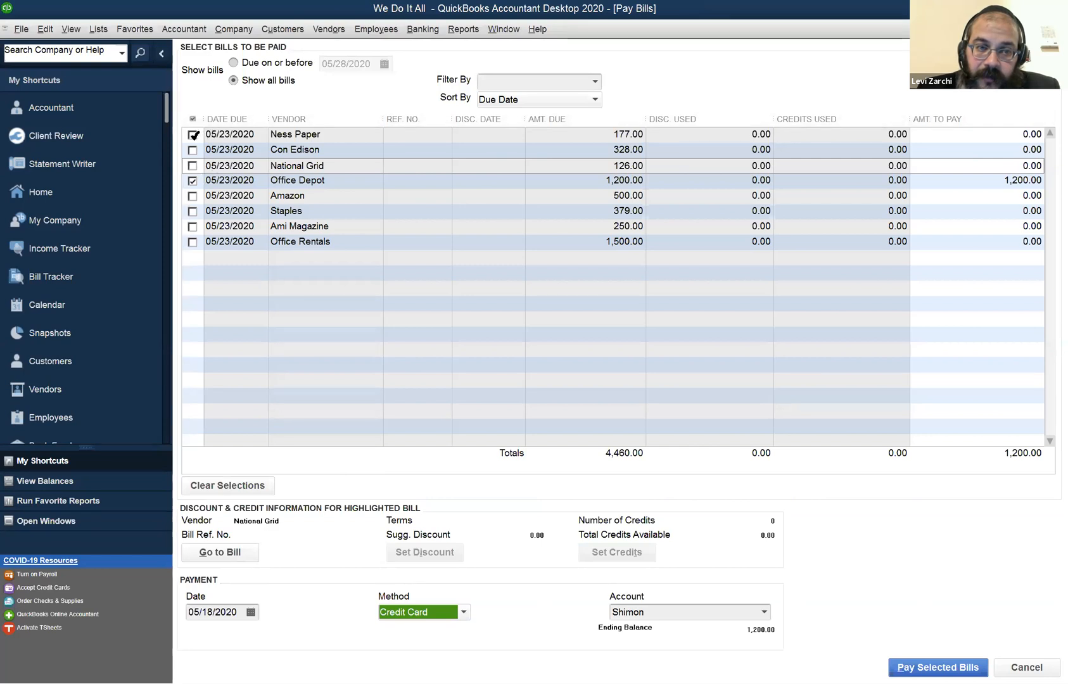
{"action": "left_click", "coordinate": [194, 135]}
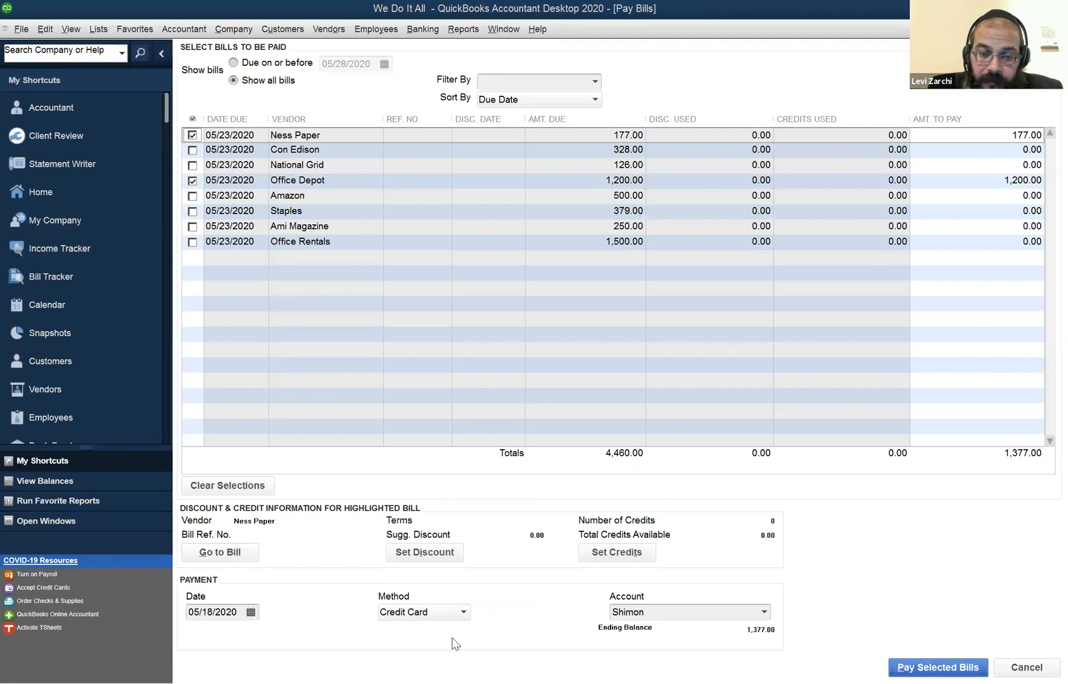
{"action": "left_click", "coordinate": [448, 614]}
{"action": "left_click", "coordinate": [439, 629]}
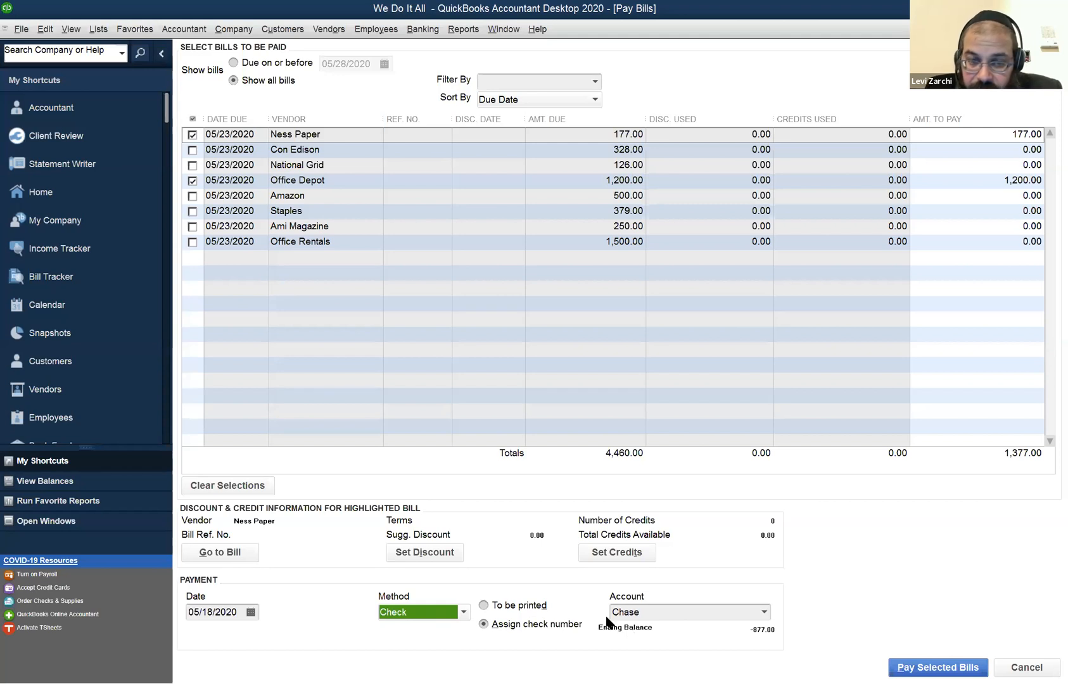
{"action": "left_click", "coordinate": [194, 180]}
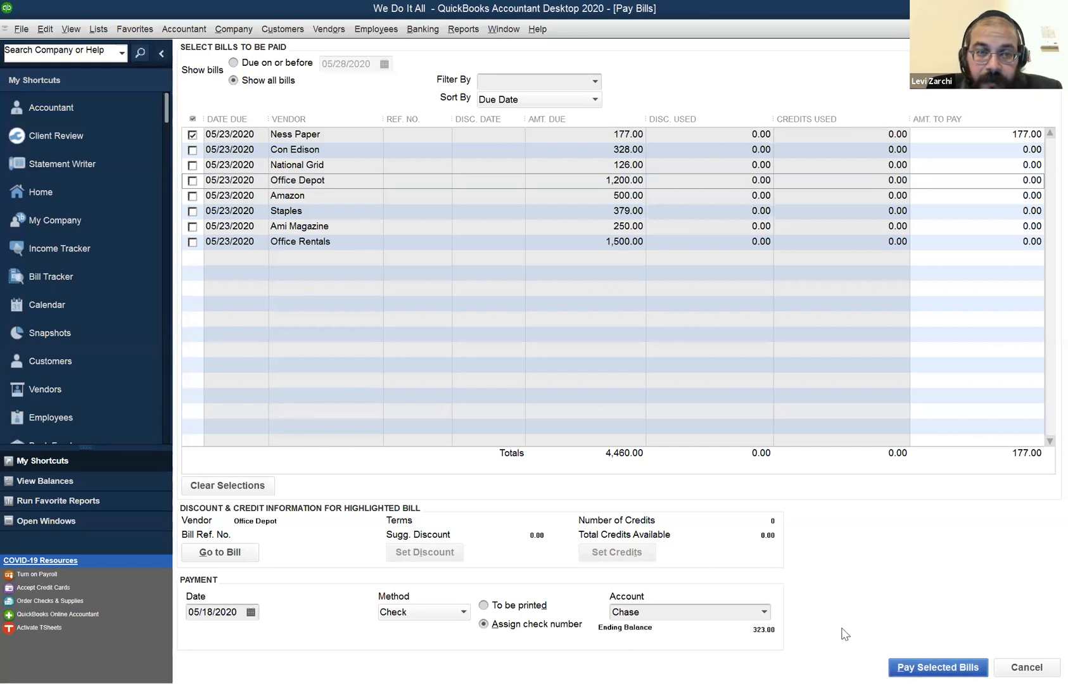
Record the Ness Paper payment with check number 1001 and return to the list of open bills.
{"action": "type", "text": "1001"}
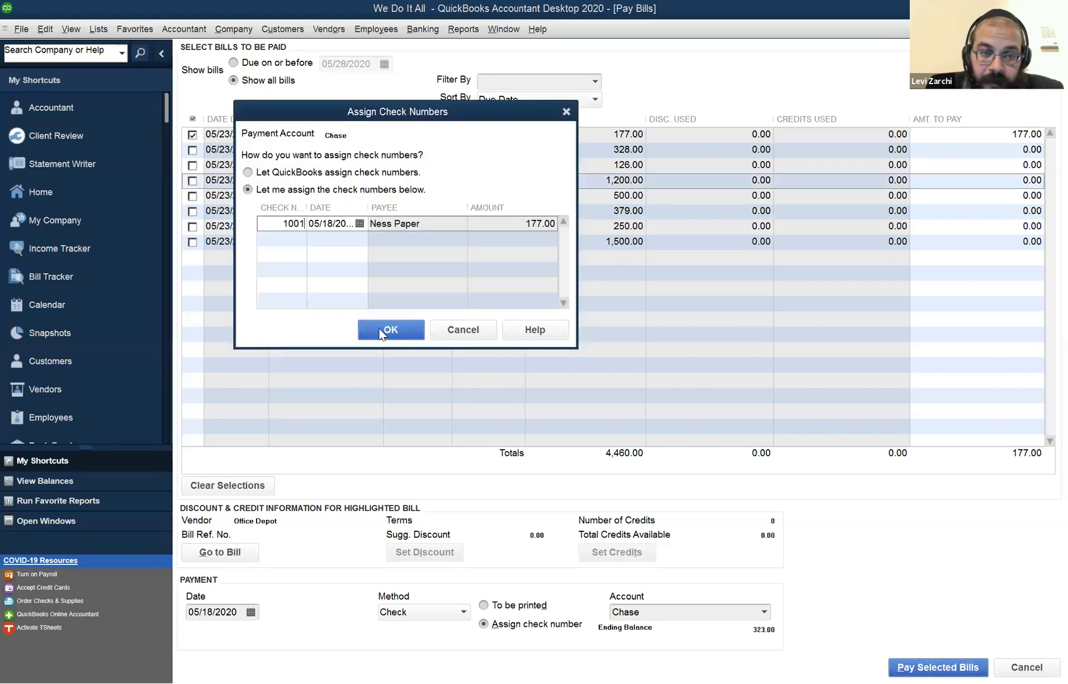
{"action": "left_click", "coordinate": [382, 330]}
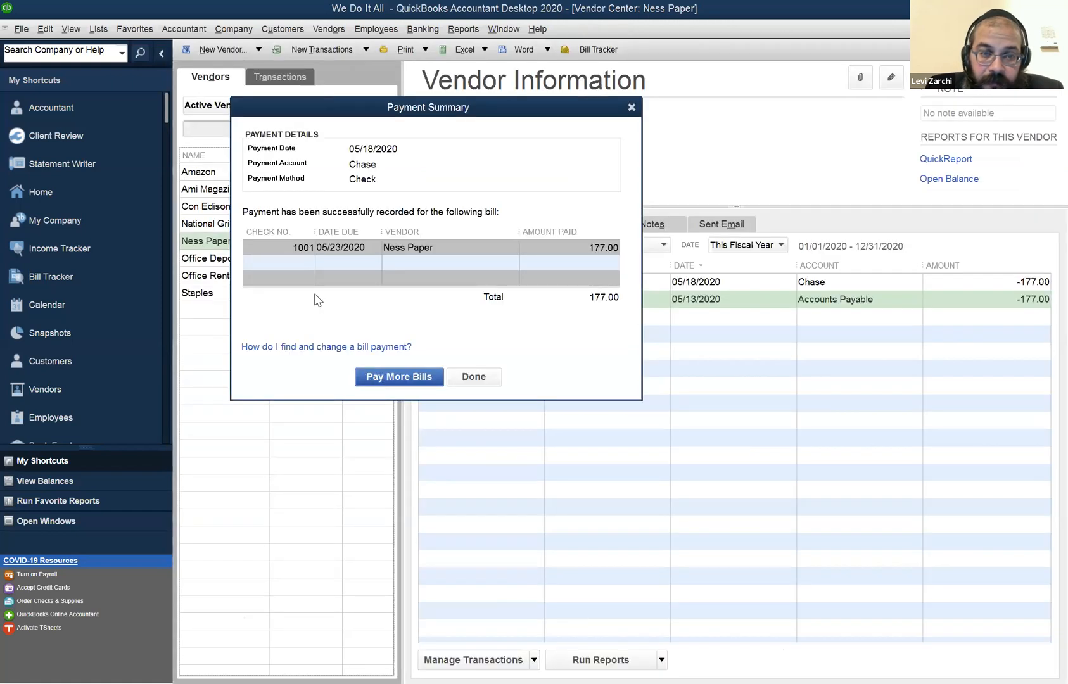
{"action": "key", "text": "Escape"}
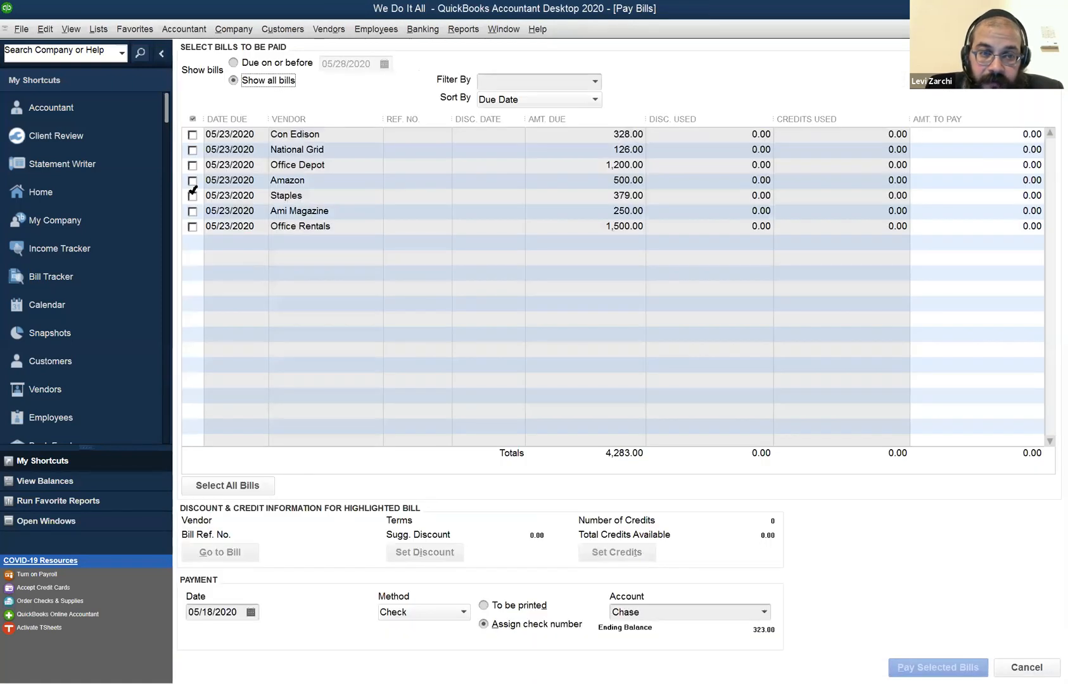
Pay the Office Depot bill in full by Credit Card and finish with the payment summary.
{"action": "left_click", "coordinate": [193, 165]}
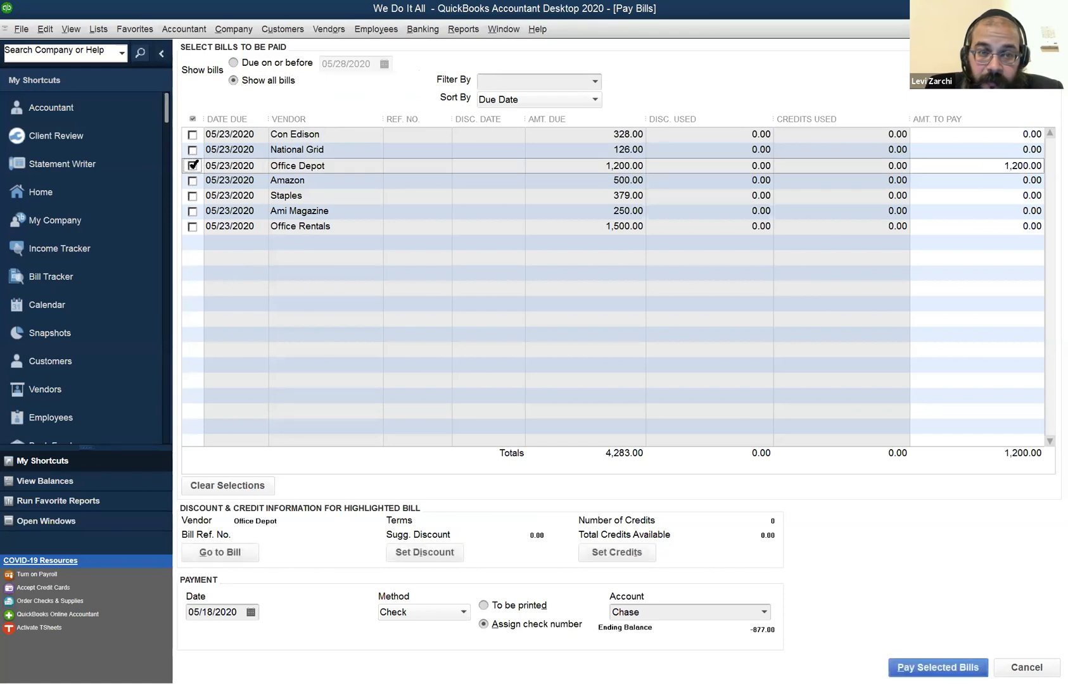
{"action": "left_click", "coordinate": [436, 615]}
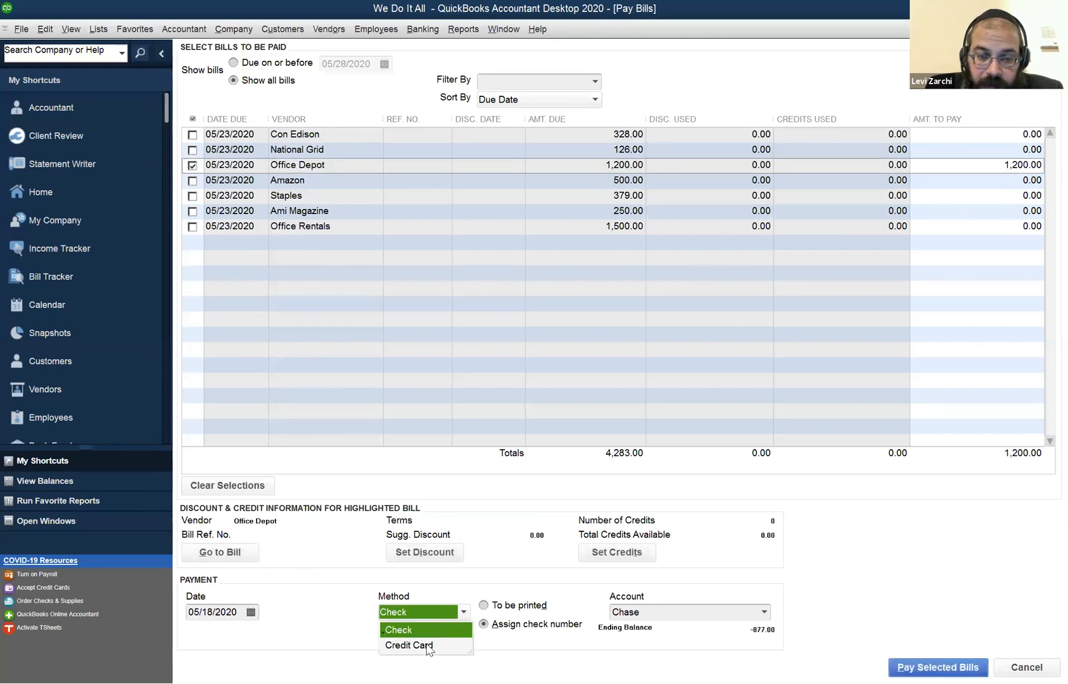
{"action": "left_click", "coordinate": [409, 645]}
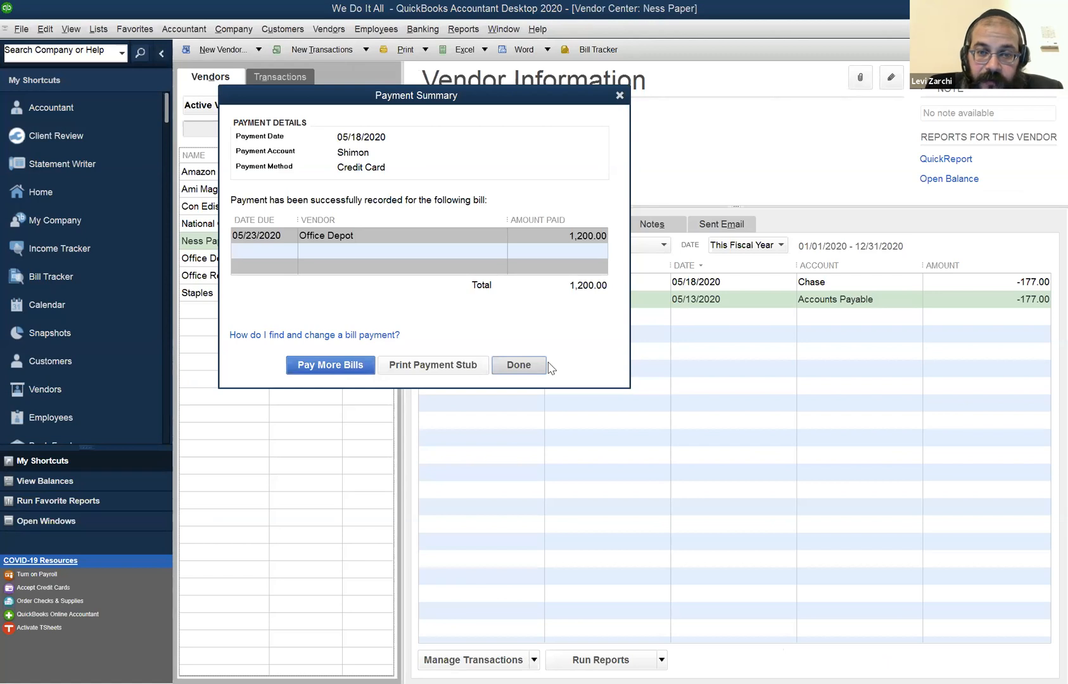
{"action": "left_click", "coordinate": [544, 364]}
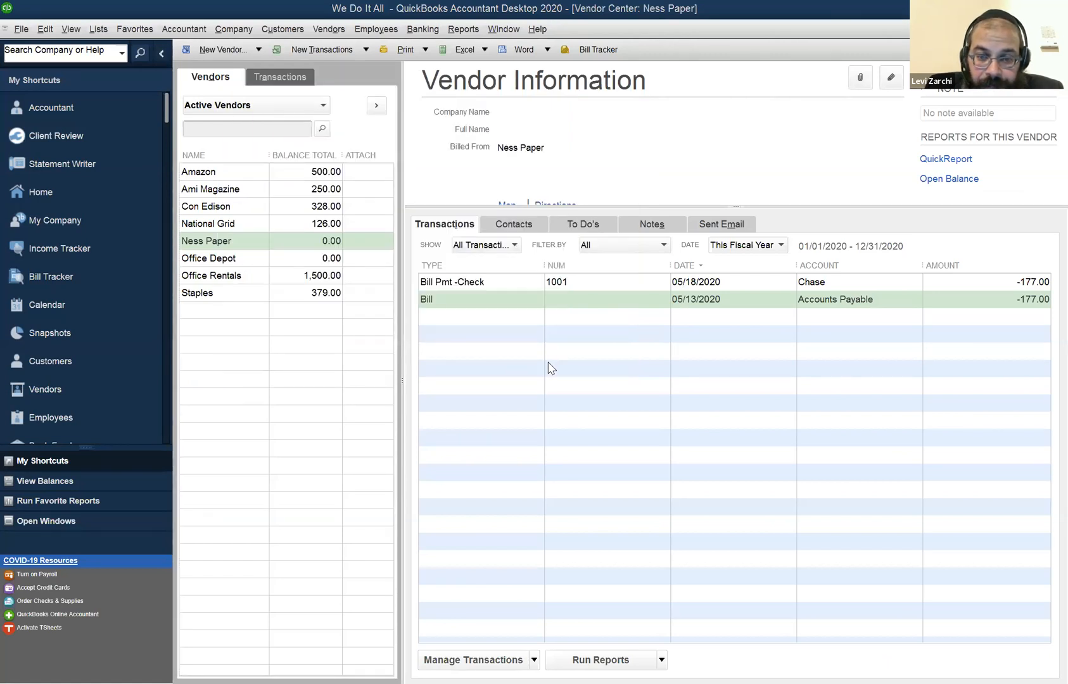
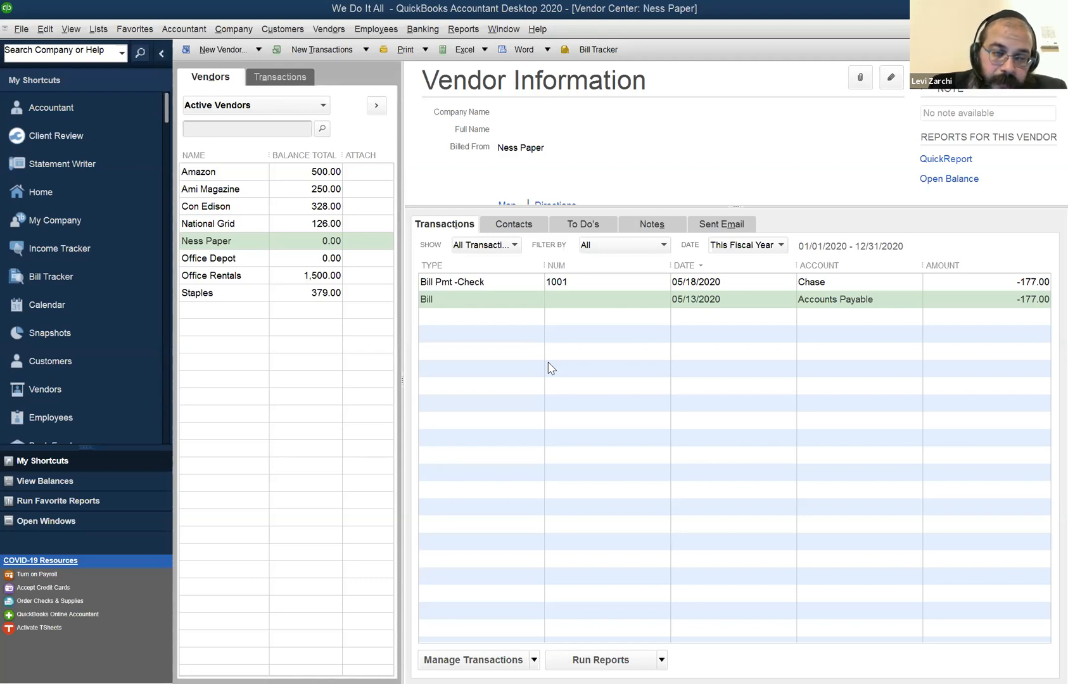
Look through the vendors in the Vendor Center, including Office Rentals and Ness Paper, and check their balances and transactions.
{"action": "left_click", "coordinate": [221, 227]}
{"action": "left_click", "coordinate": [230, 286]}
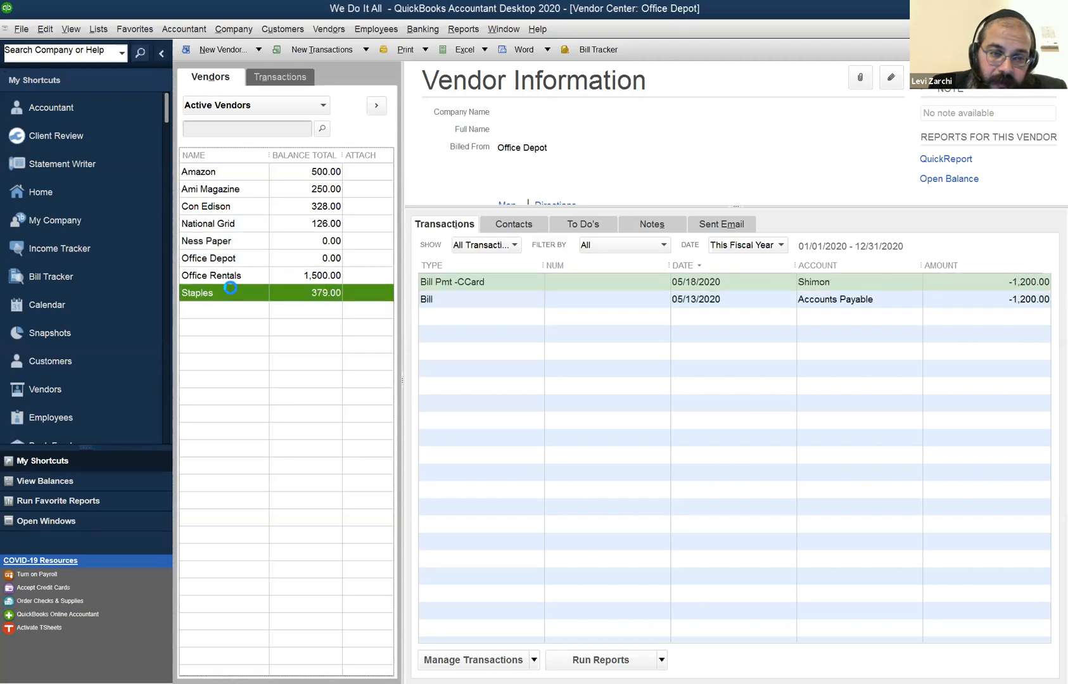
{"action": "left_click", "coordinate": [235, 279]}
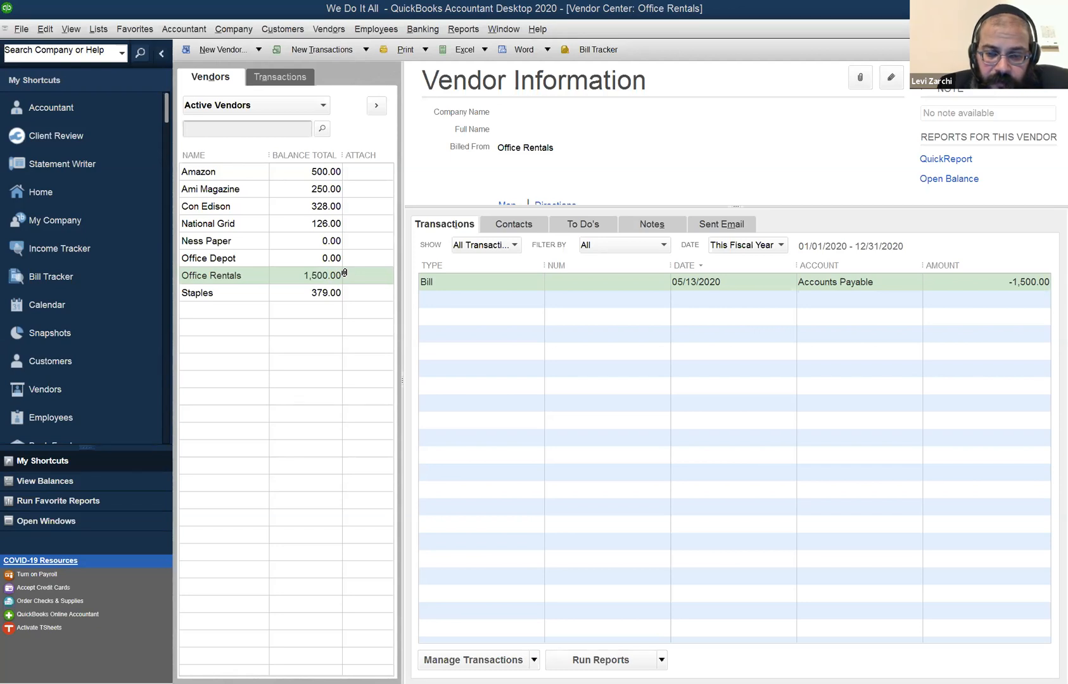
{"action": "left_click", "coordinate": [258, 247]}
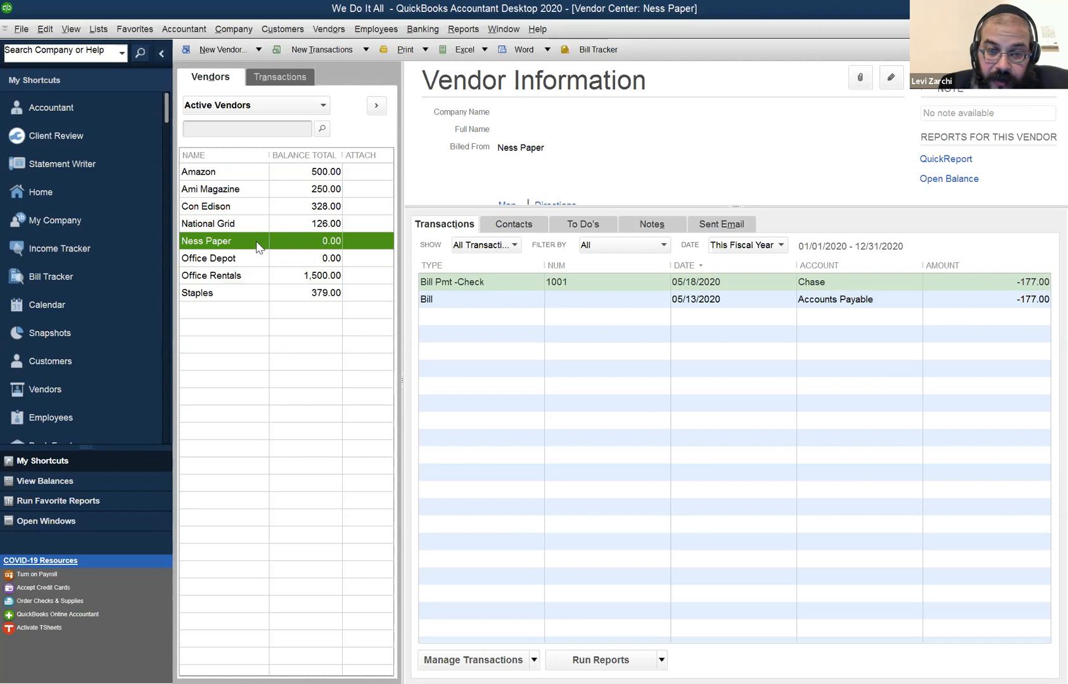
{"action": "key", "text": "Tab"}
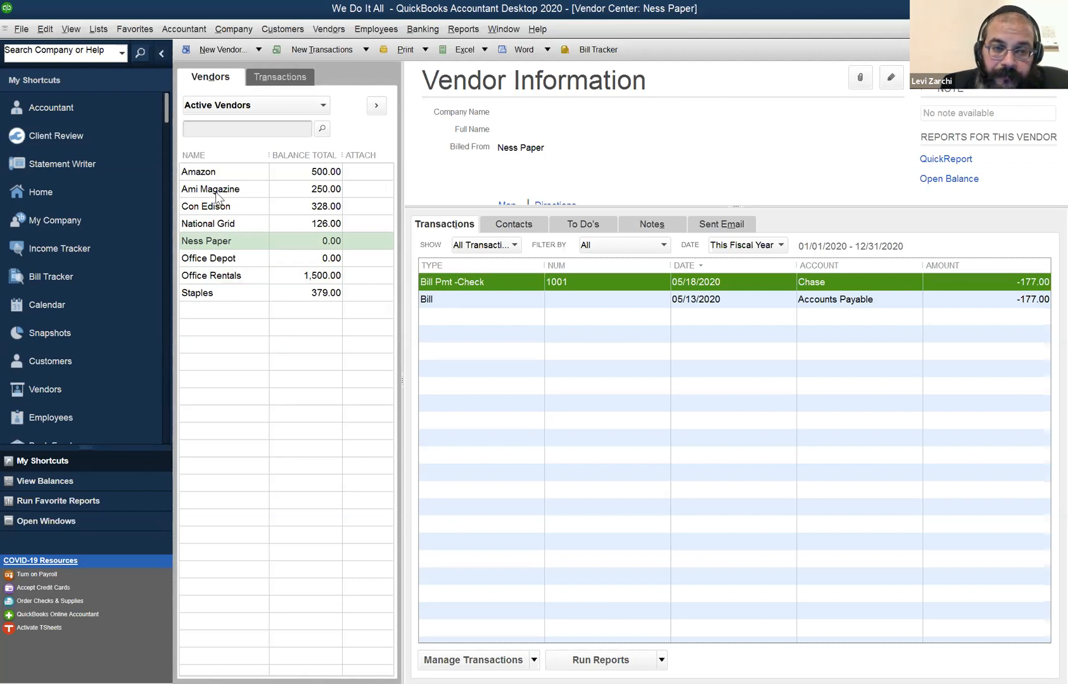
Open Office Depot's credit card bill payment from its transactions, review the bill it pays, and close it.
{"action": "left_click", "coordinate": [225, 258]}
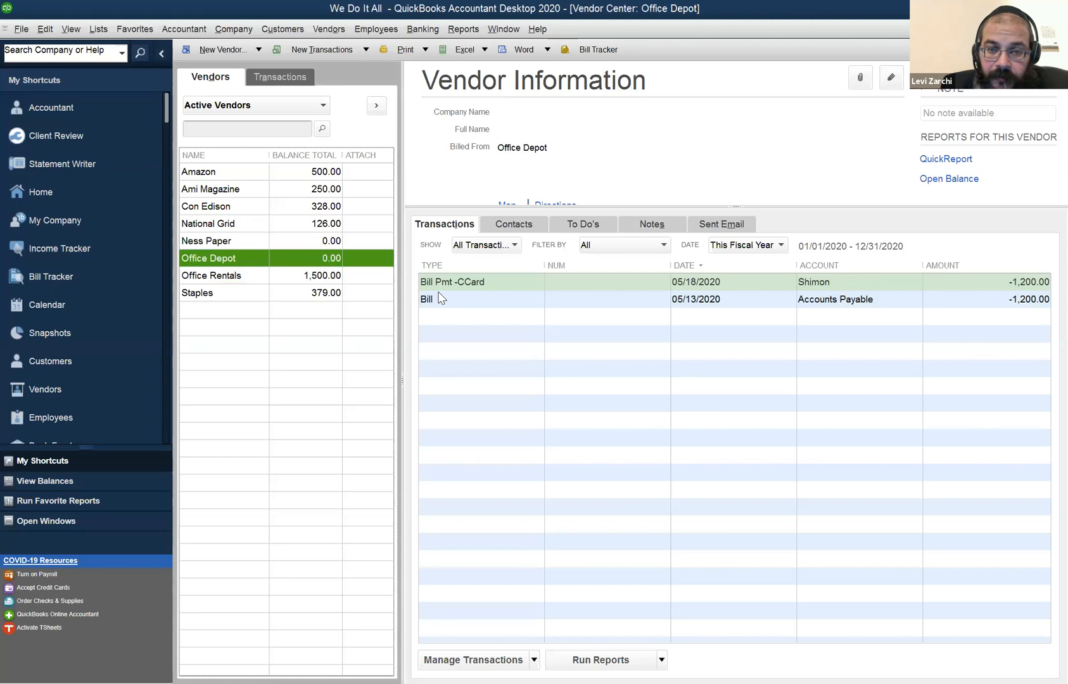
{"action": "left_click", "coordinate": [467, 283]}
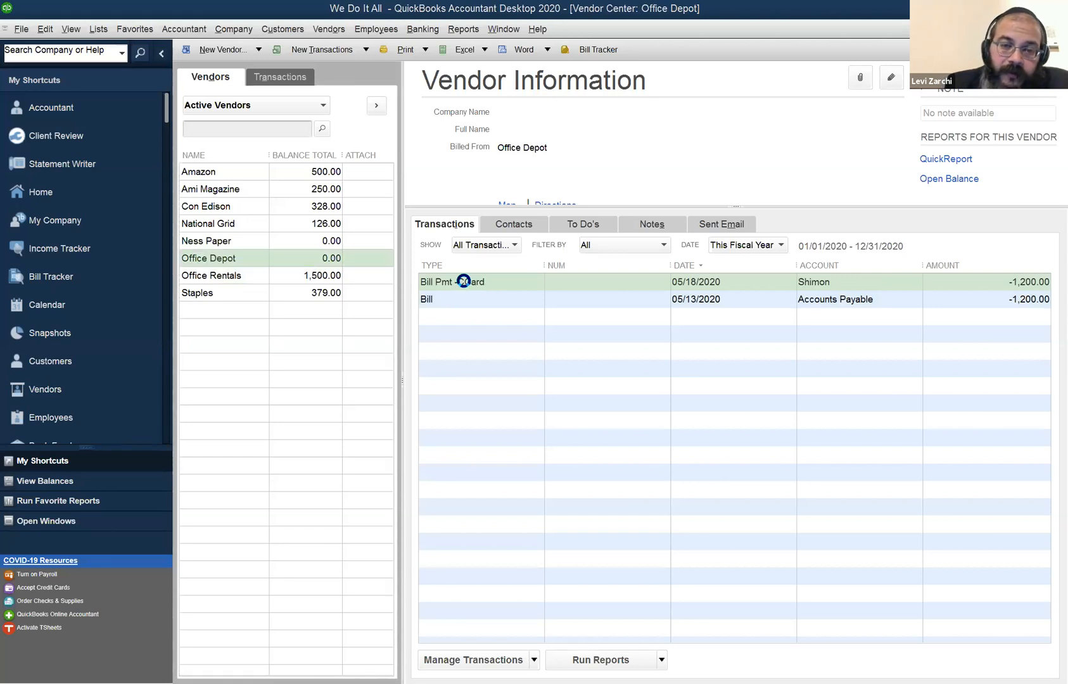
{"action": "double_click", "coordinate": [464, 281]}
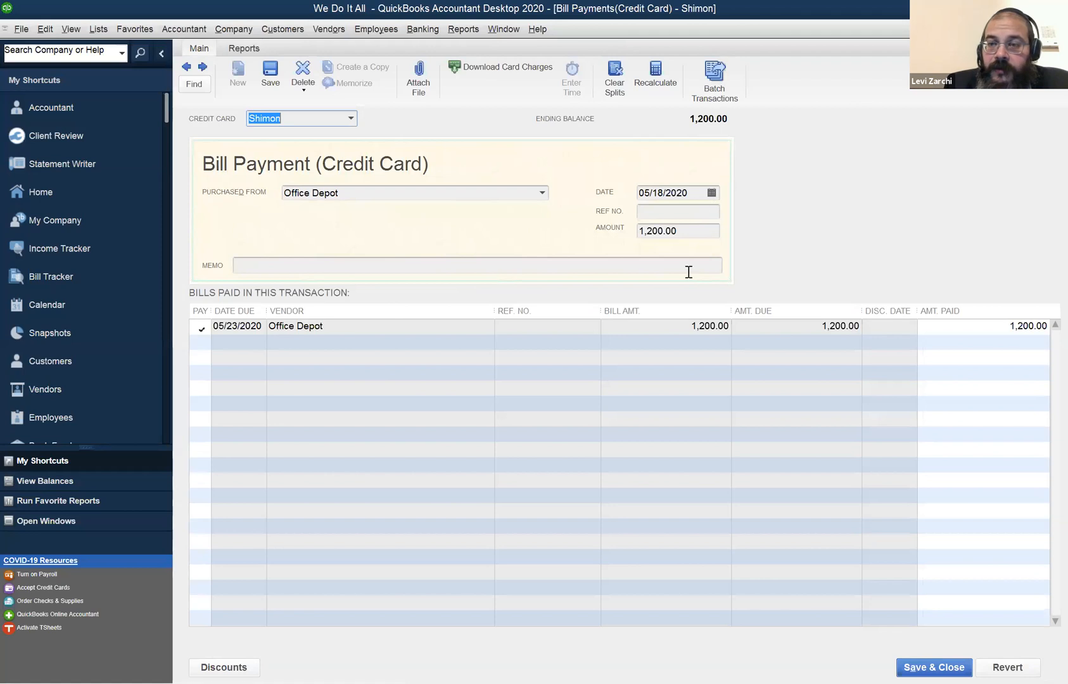
{"action": "key", "text": "Escape"}
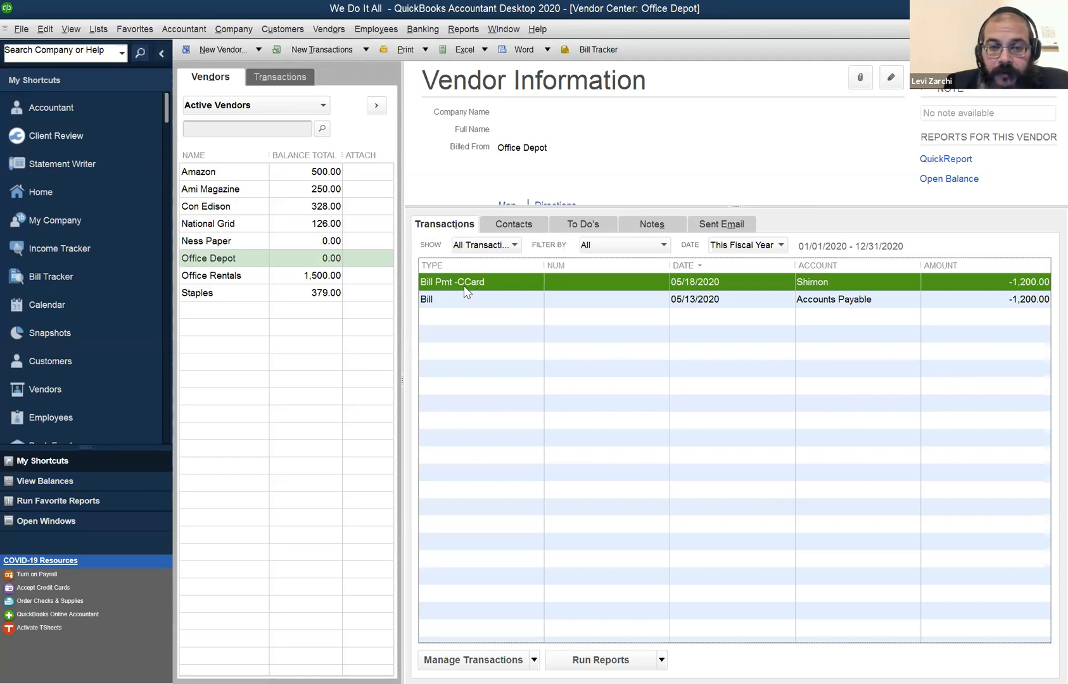
Open Ness Paper's bill payment check from its transactions, review its details, and return to the Vendor Center.
{"action": "left_click", "coordinate": [245, 246]}
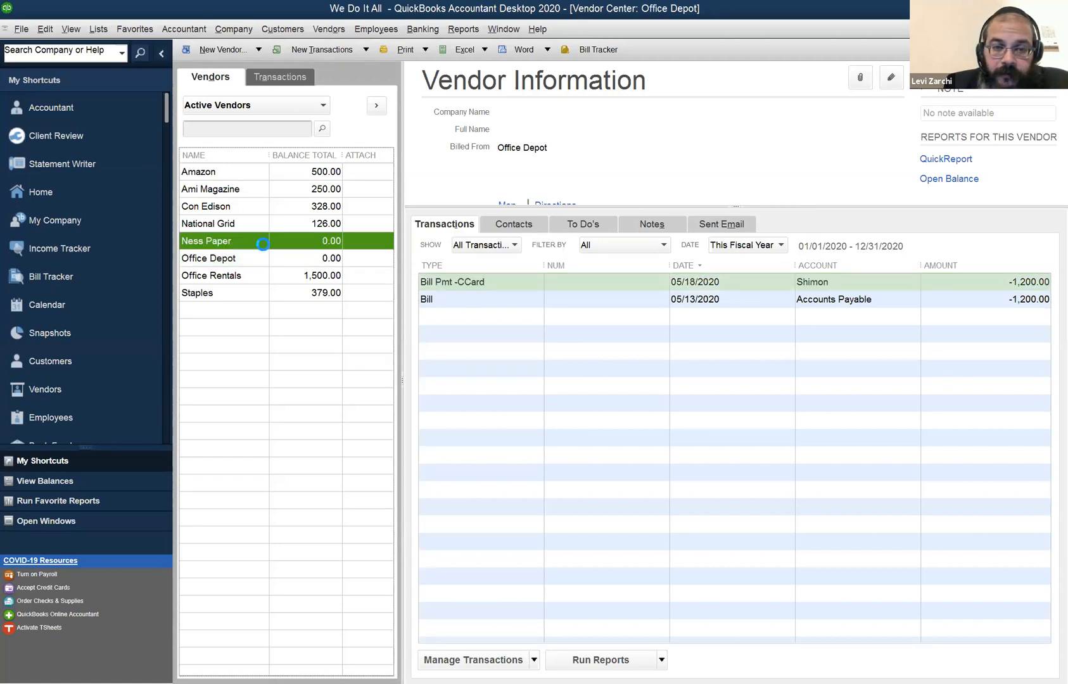
{"action": "double_click", "coordinate": [477, 288]}
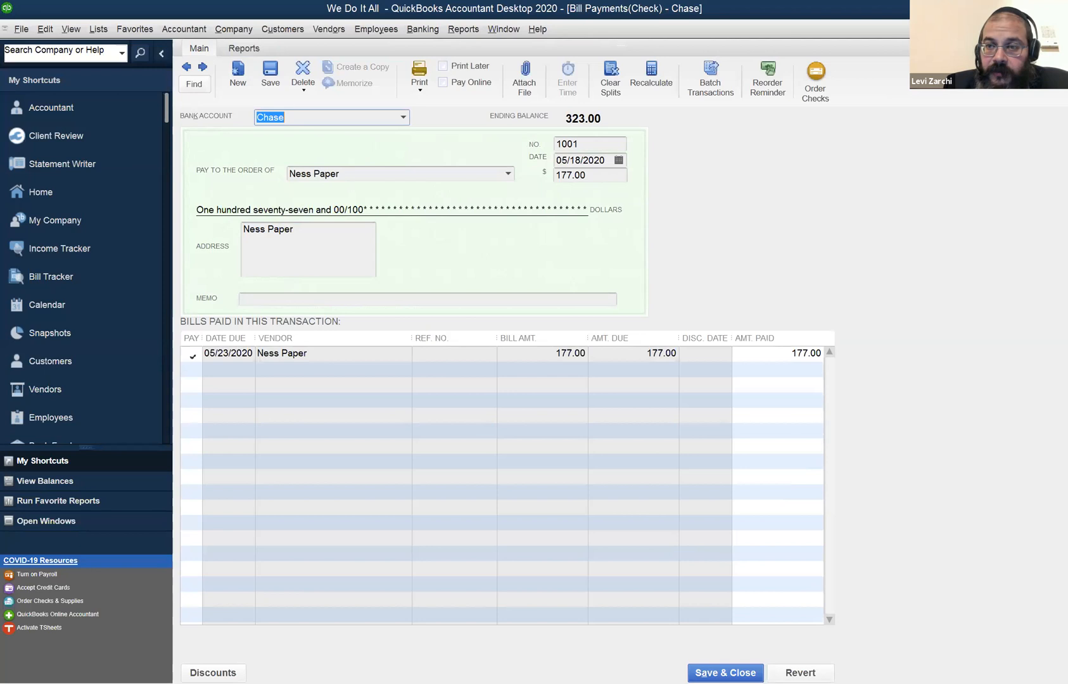
{"action": "left_click", "coordinate": [1060, 29]}
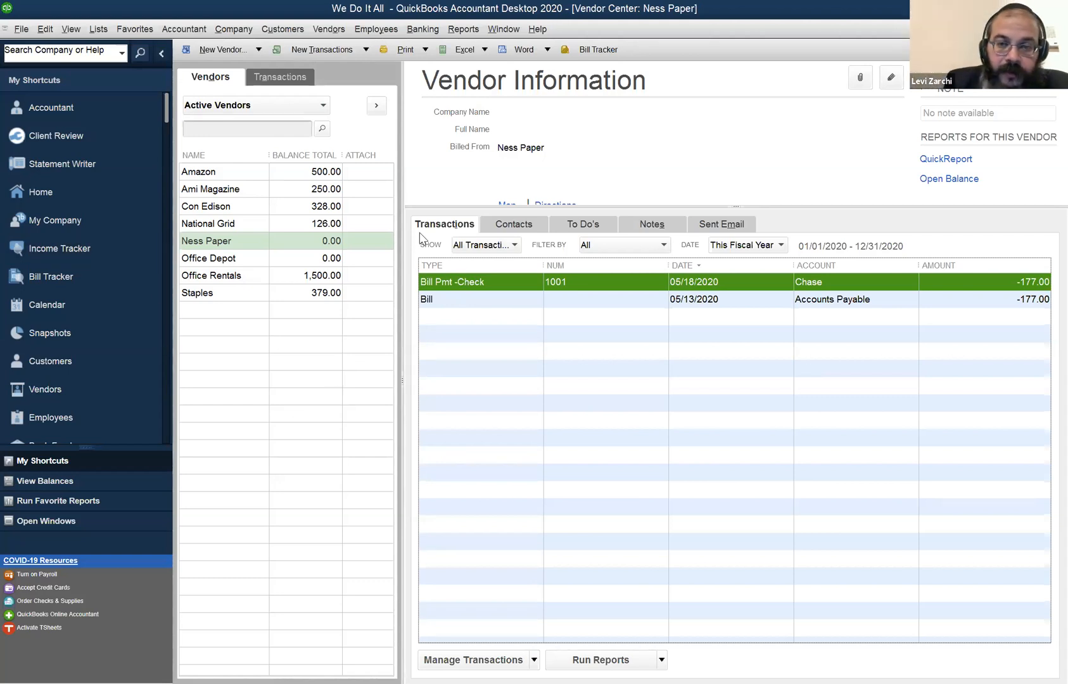
{"action": "left_click", "coordinate": [453, 124]}
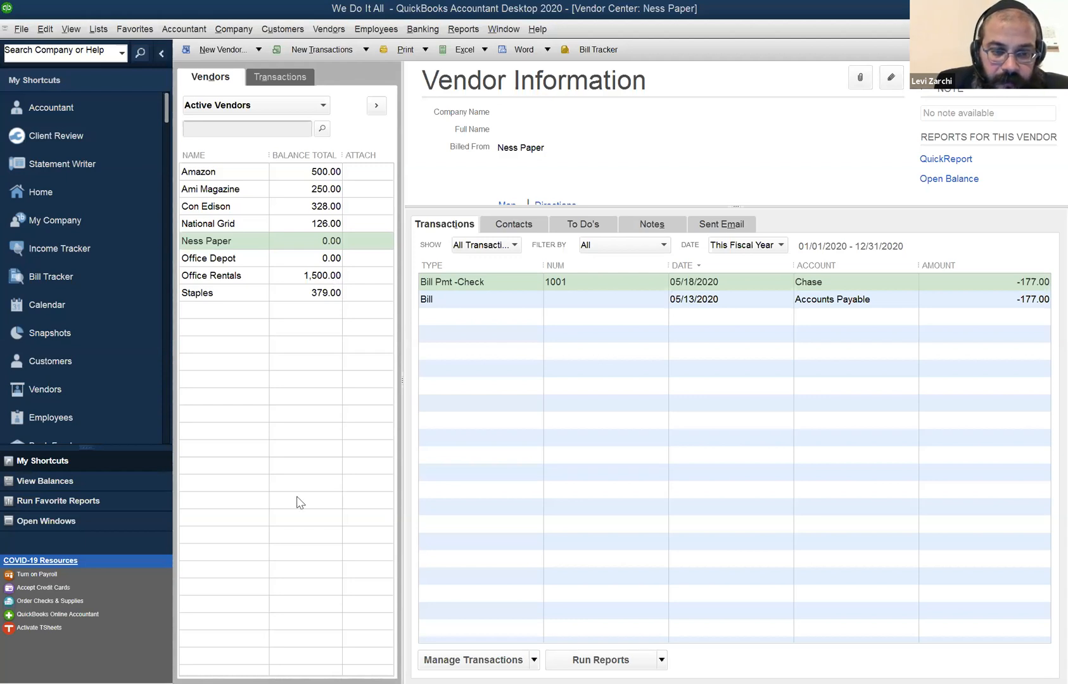
View the Chart of Accounts and open the existing credit card account for editing.
{"action": "key", "text": "Escape"}
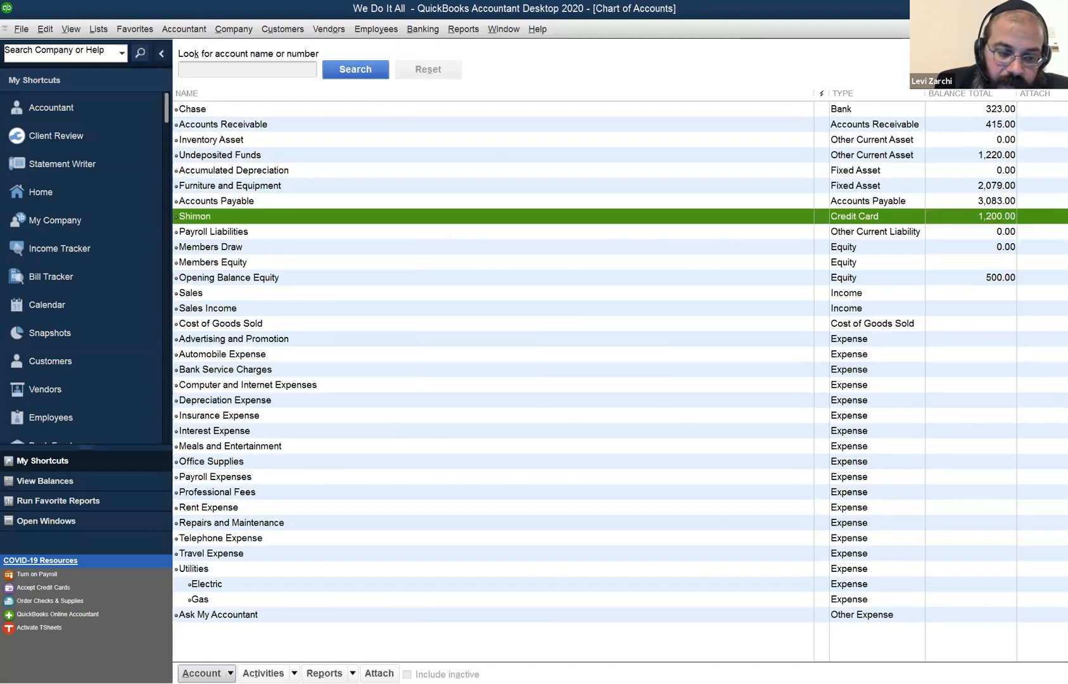
{"action": "left_click", "coordinate": [207, 674]}
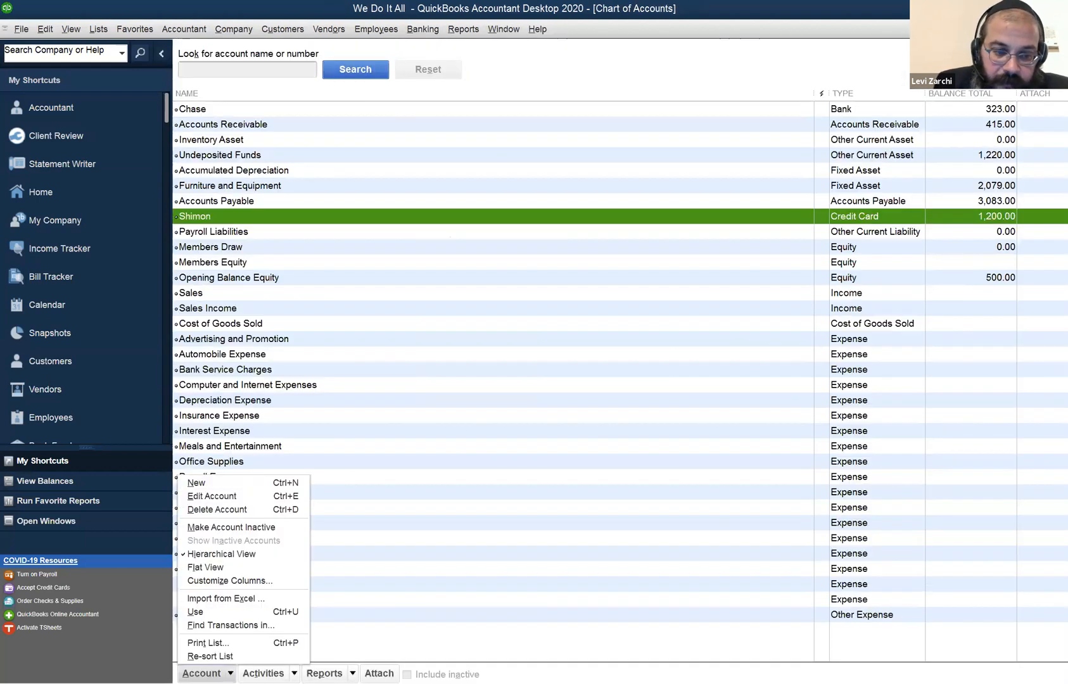
{"action": "left_click", "coordinate": [226, 496]}
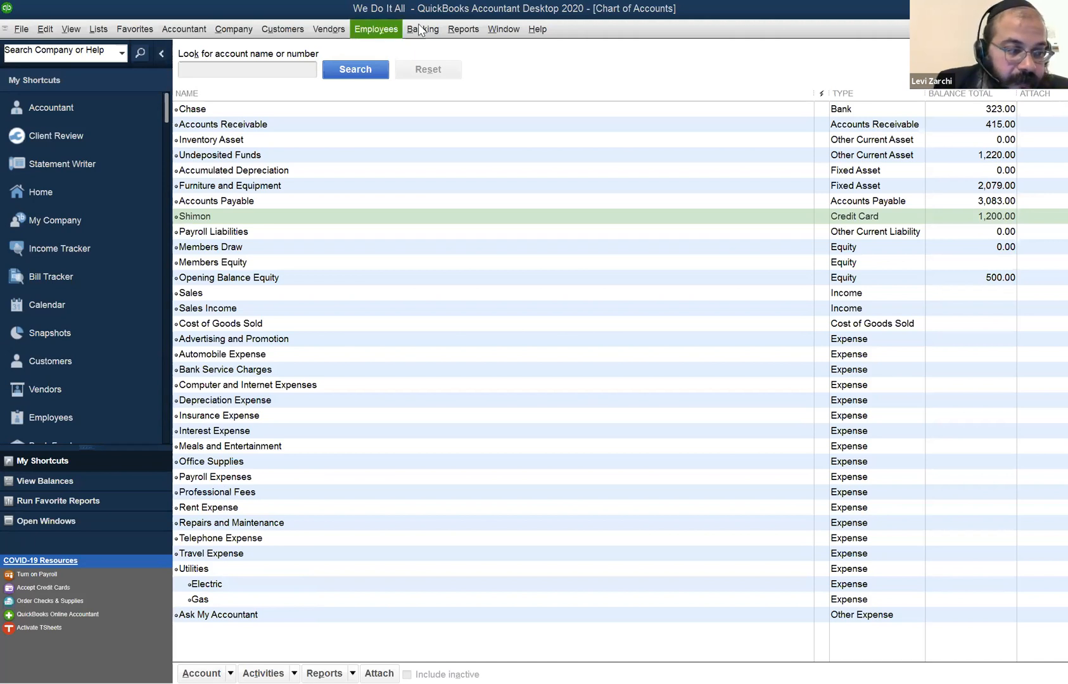
Open Pay Bills and mark the Amazon and Staples bills for full payment.
{"action": "left_click", "coordinate": [498, 32]}
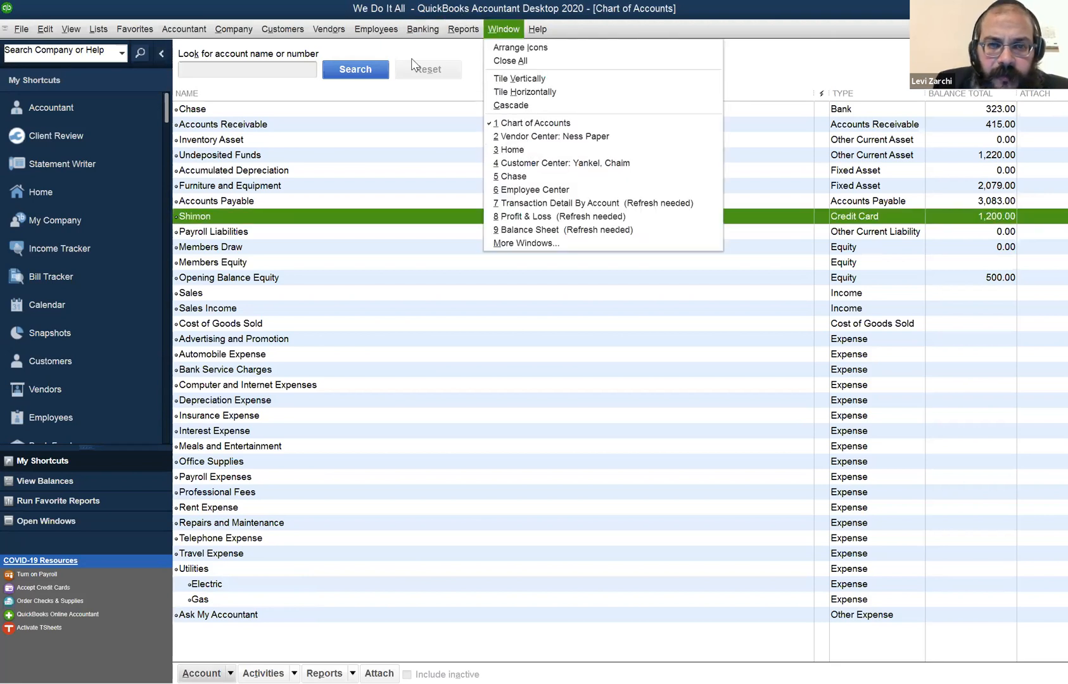
{"action": "mouse_move", "coordinate": [329, 32]}
{"action": "left_click", "coordinate": [349, 98]}
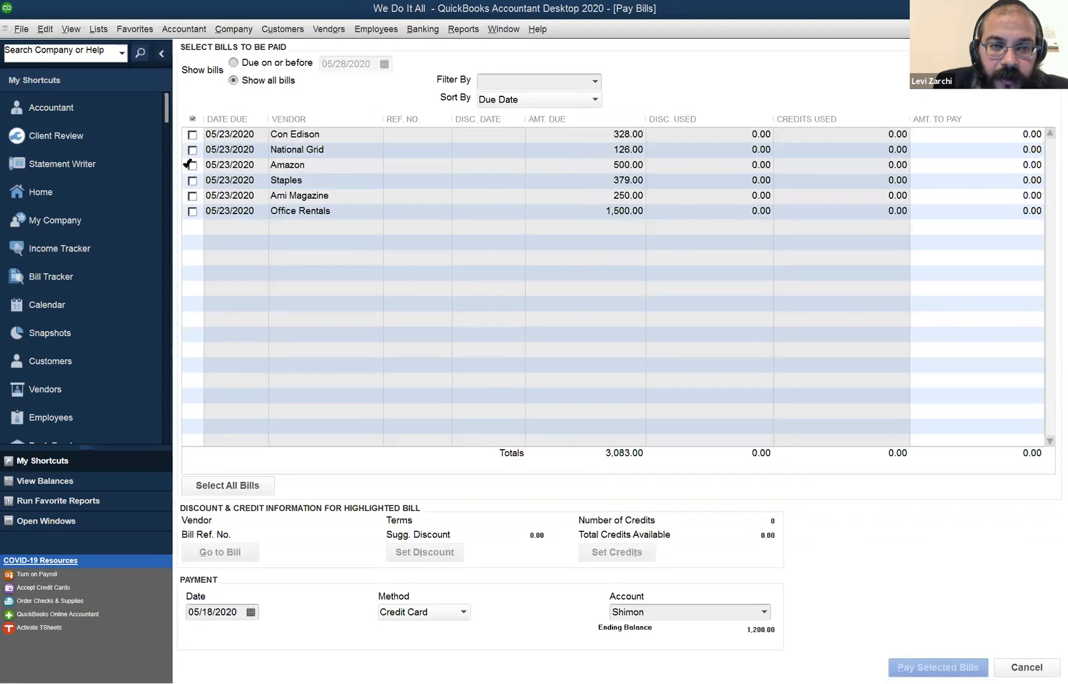
{"action": "left_click", "coordinate": [193, 165]}
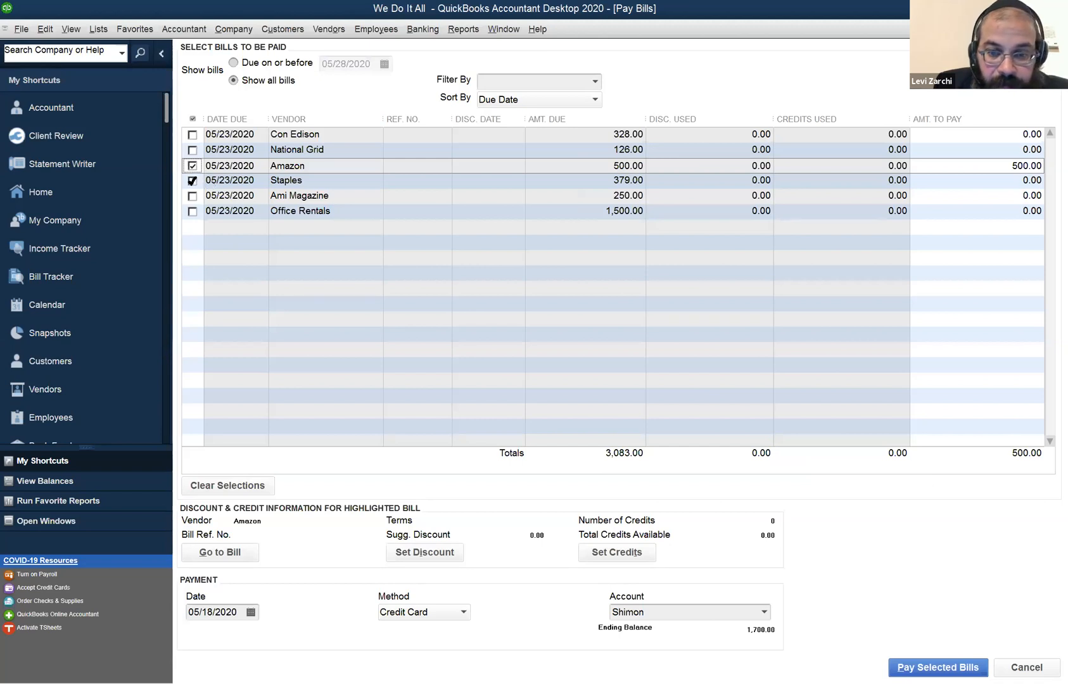
{"action": "left_click", "coordinate": [191, 180]}
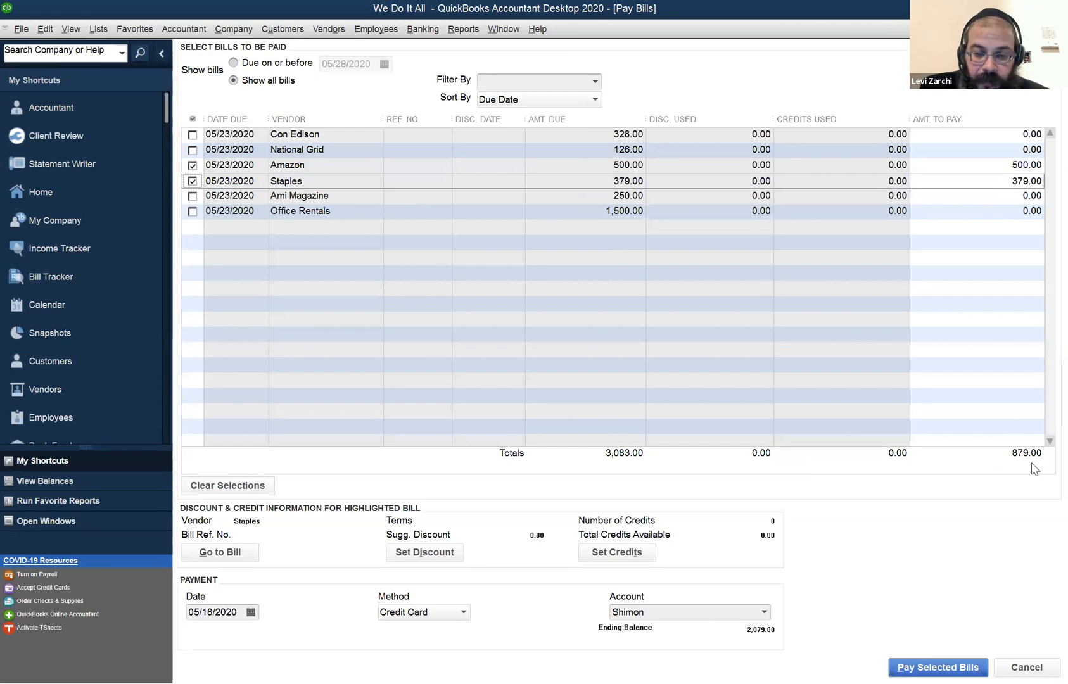
{"action": "left_click", "coordinate": [764, 613]}
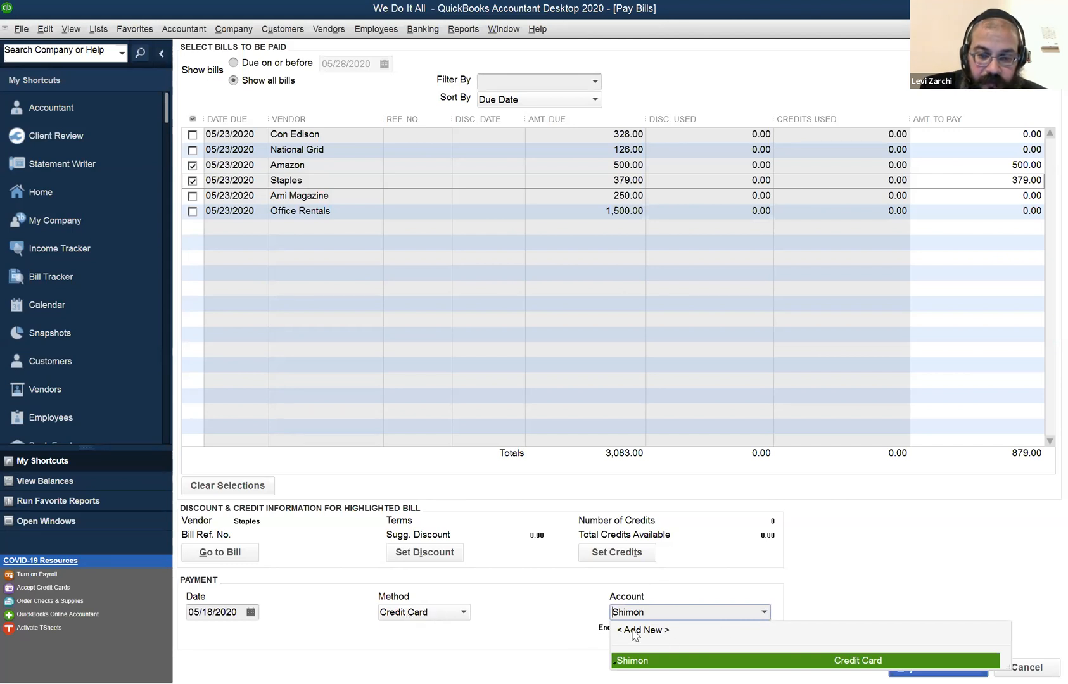
{"action": "left_click", "coordinate": [439, 613]}
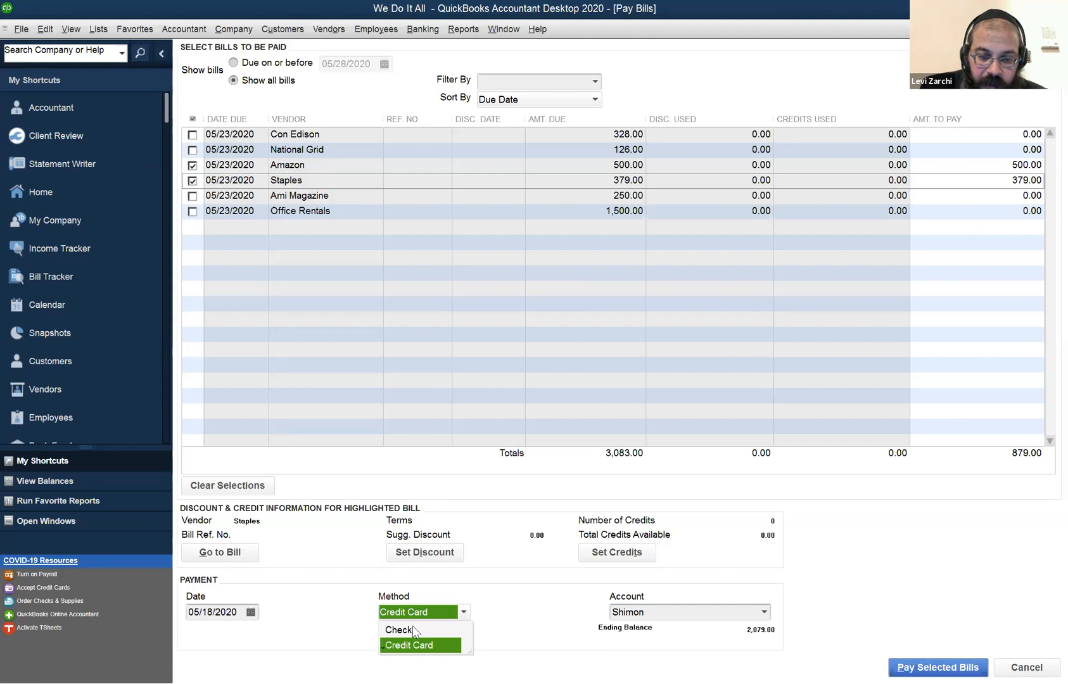
{"action": "left_click", "coordinate": [413, 630]}
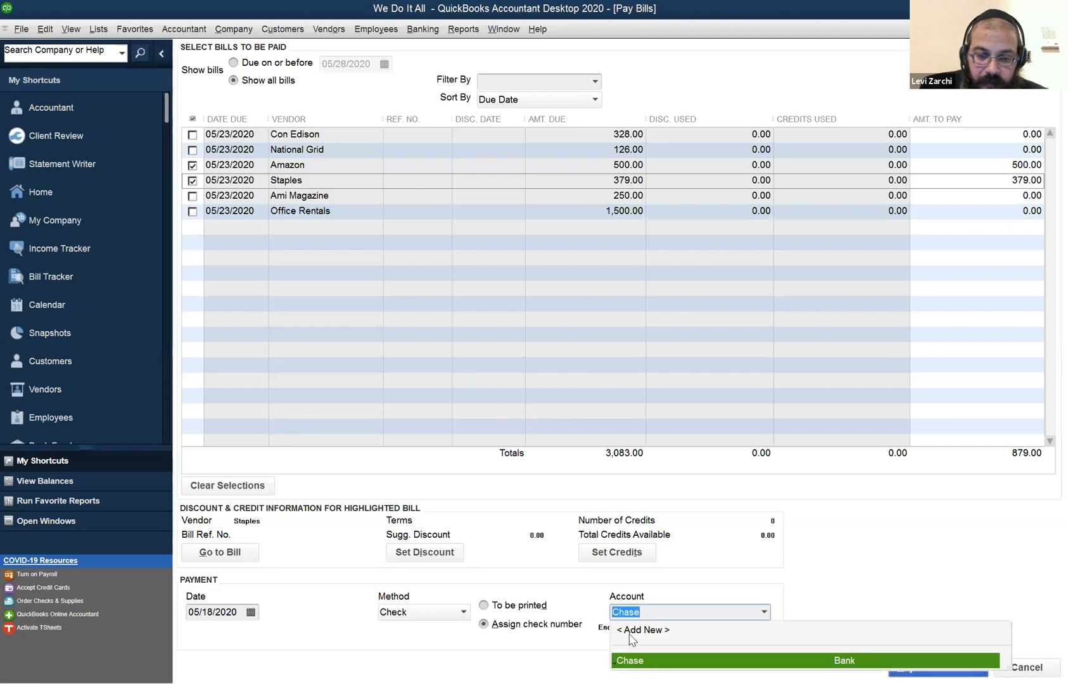
{"action": "left_click", "coordinate": [406, 614]}
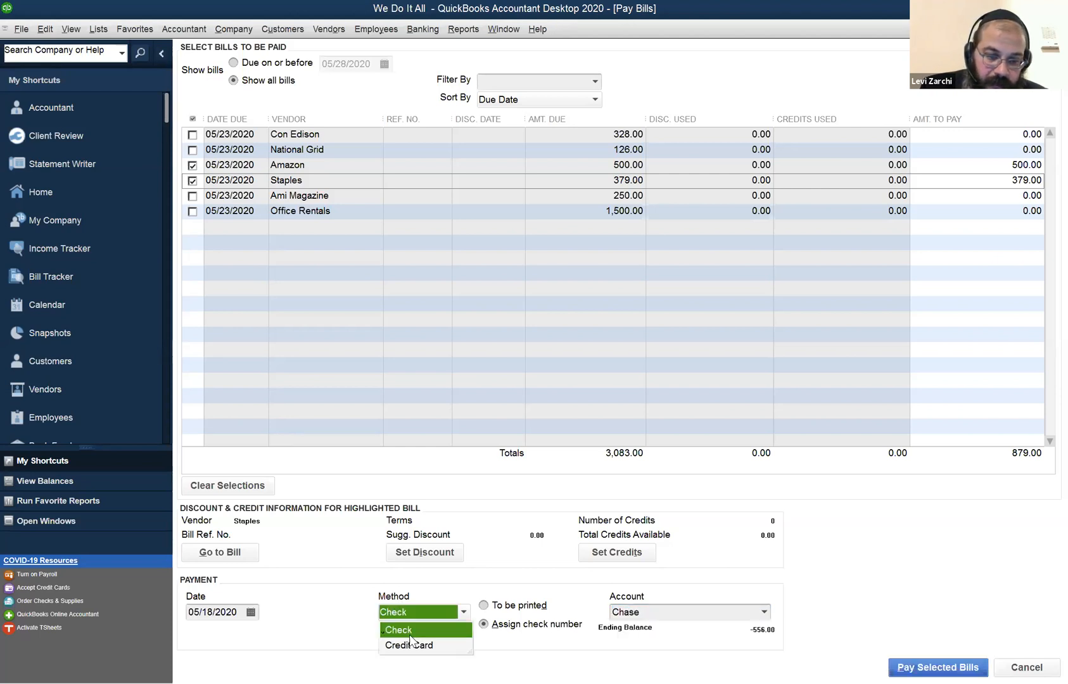
{"action": "left_click", "coordinate": [436, 644]}
Add a Credit Card account named Citi as the payment account, without making it a subaccount, and save it.
{"action": "left_click", "coordinate": [765, 614]}
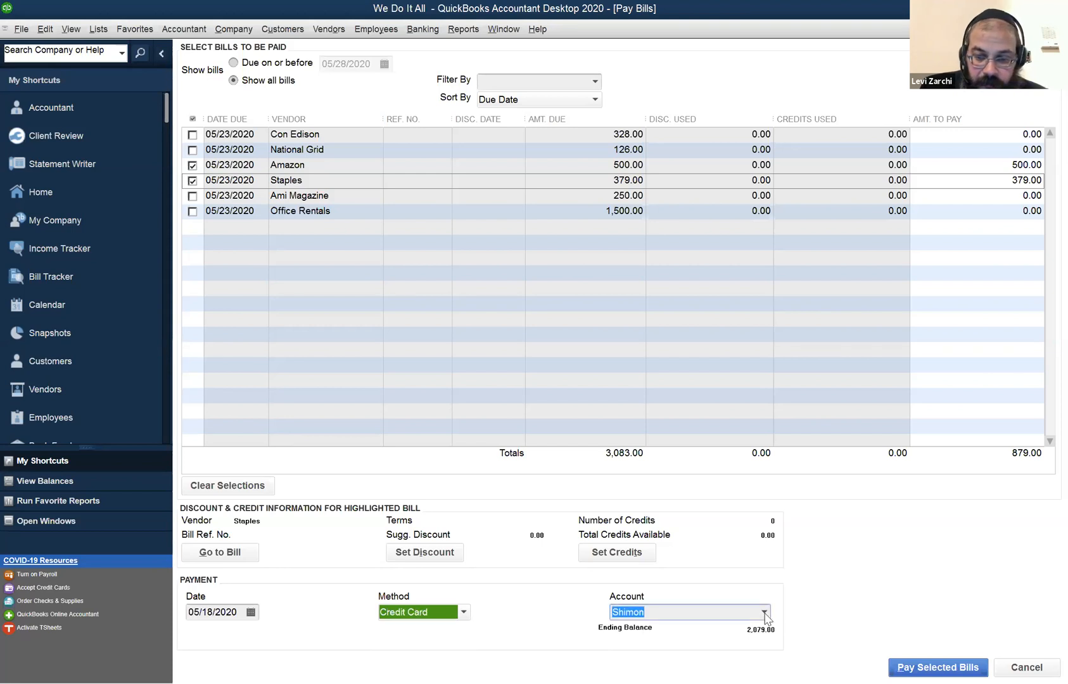
{"action": "left_click", "coordinate": [766, 613]}
{"action": "left_click", "coordinate": [730, 633]}
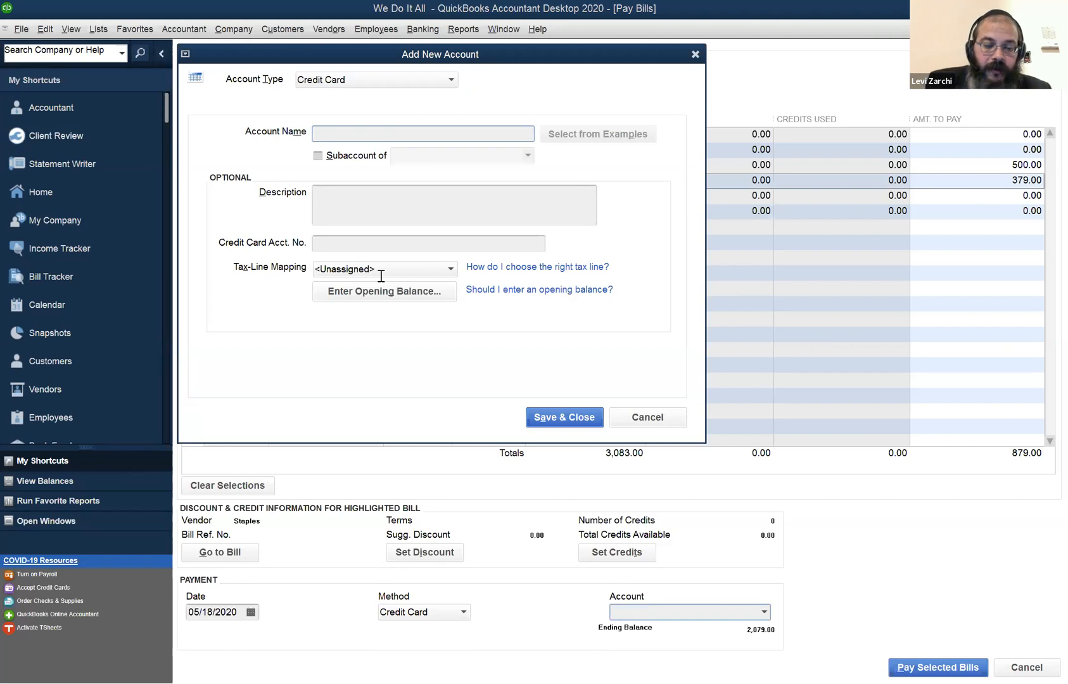
{"action": "type", "text": "Citi"}
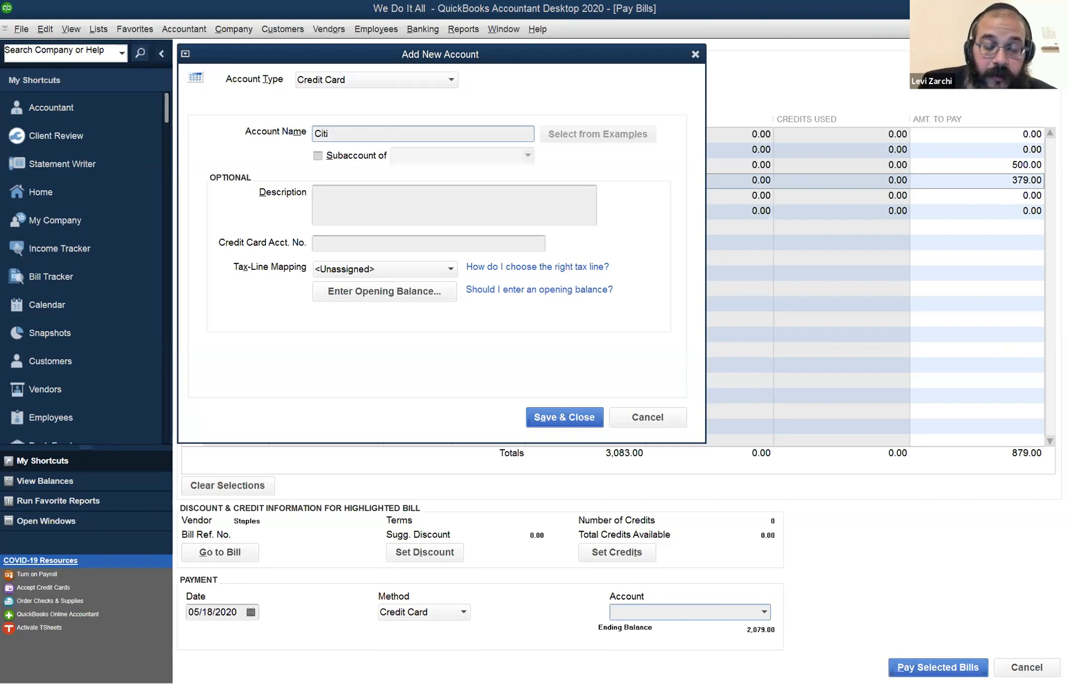
{"action": "left_click", "coordinate": [320, 157]}
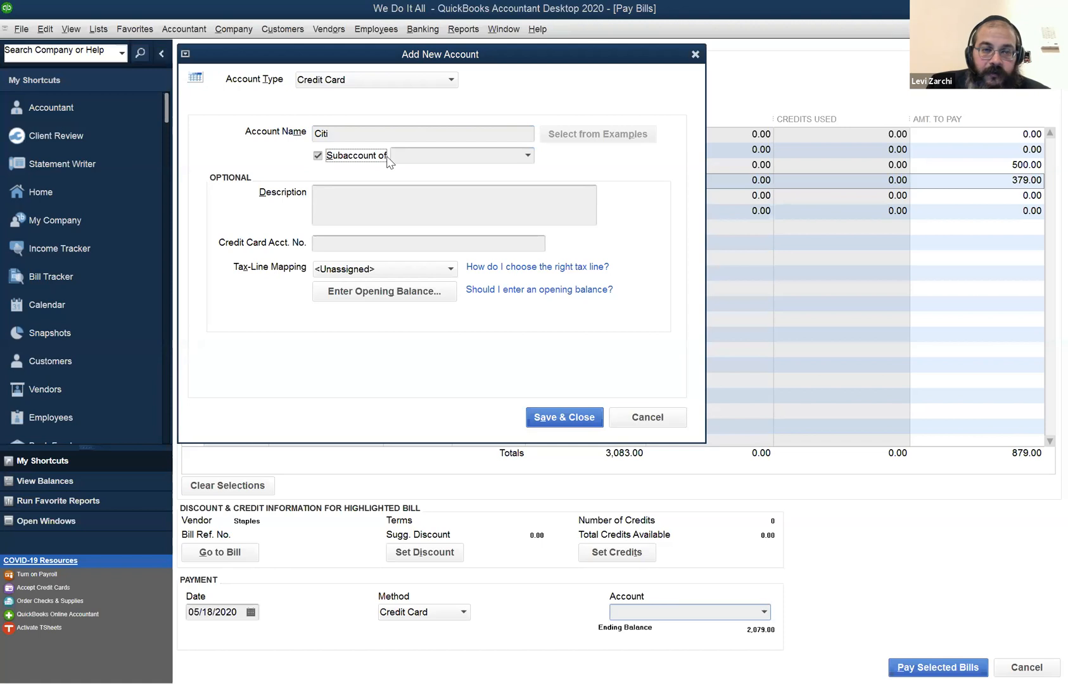
{"action": "key", "text": "Tab"}
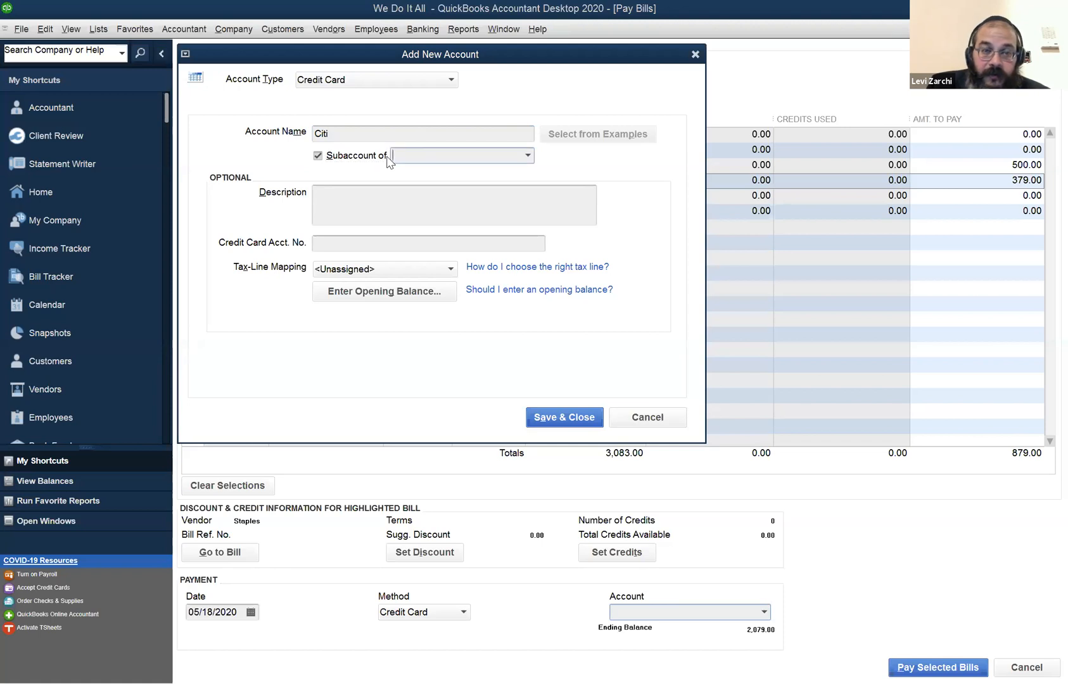
{"action": "left_click", "coordinate": [333, 156]}
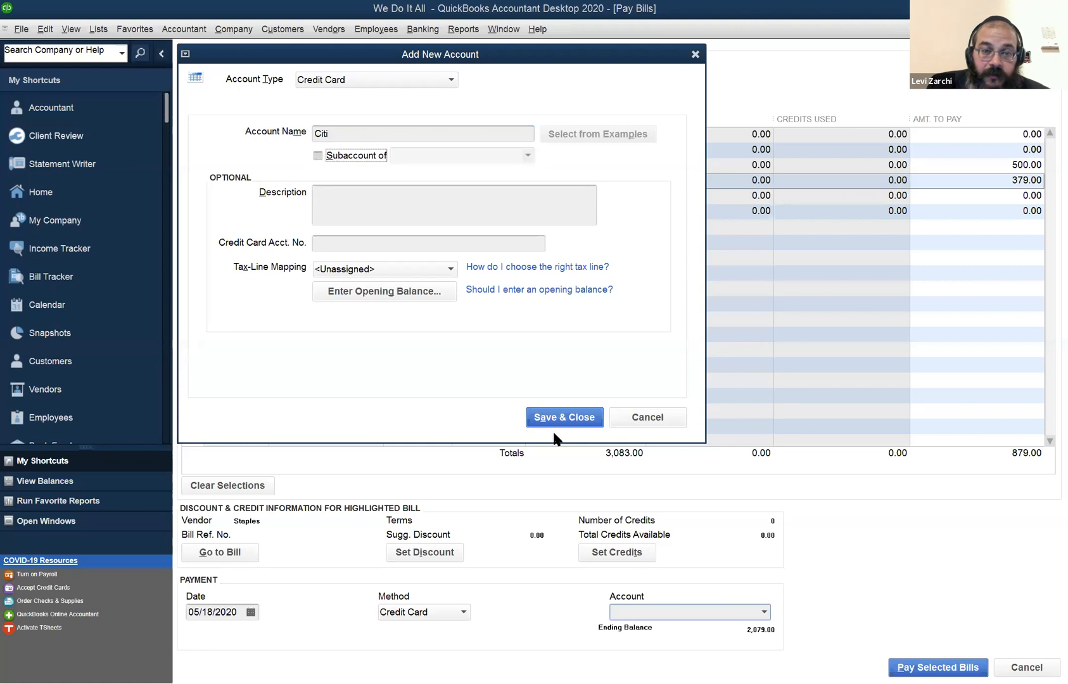
{"action": "left_click", "coordinate": [565, 418]}
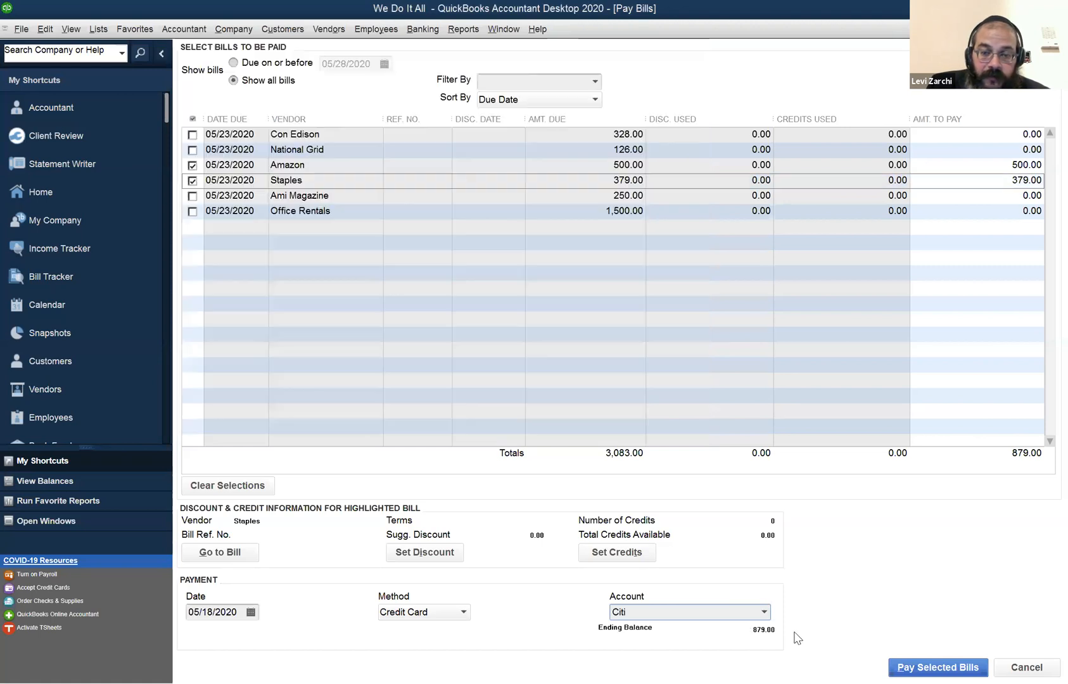
Add a Credit Card account named Citi plus the card's last four digits, make it a subaccount of Citi, and use it as the payment account.
{"action": "left_click", "coordinate": [764, 614]}
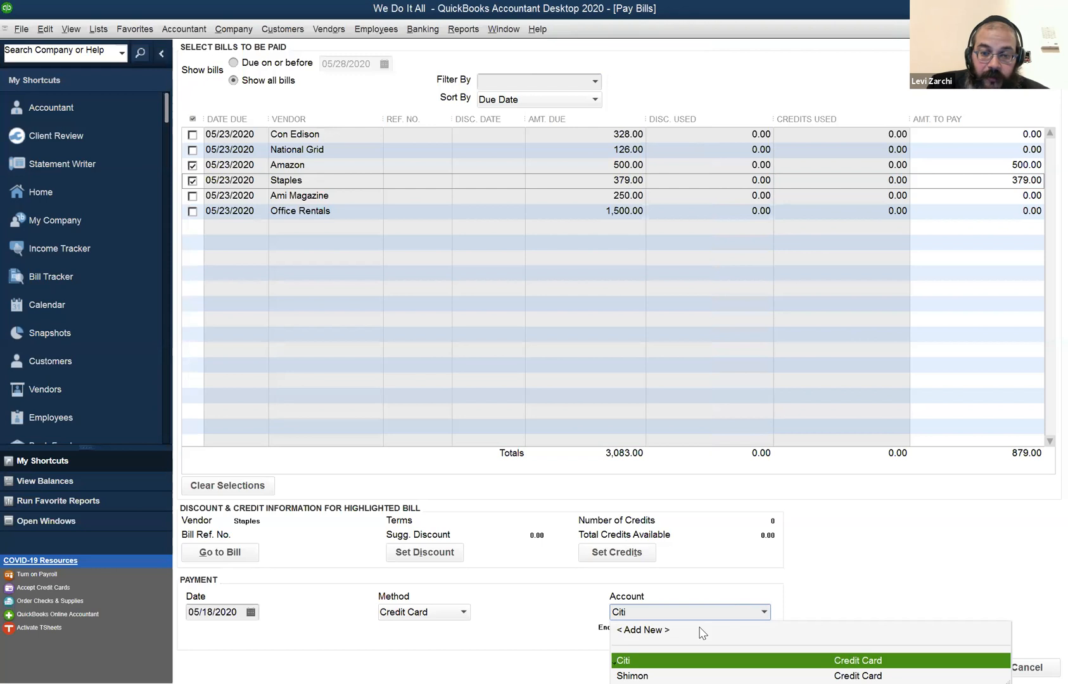
{"action": "left_click", "coordinate": [702, 632]}
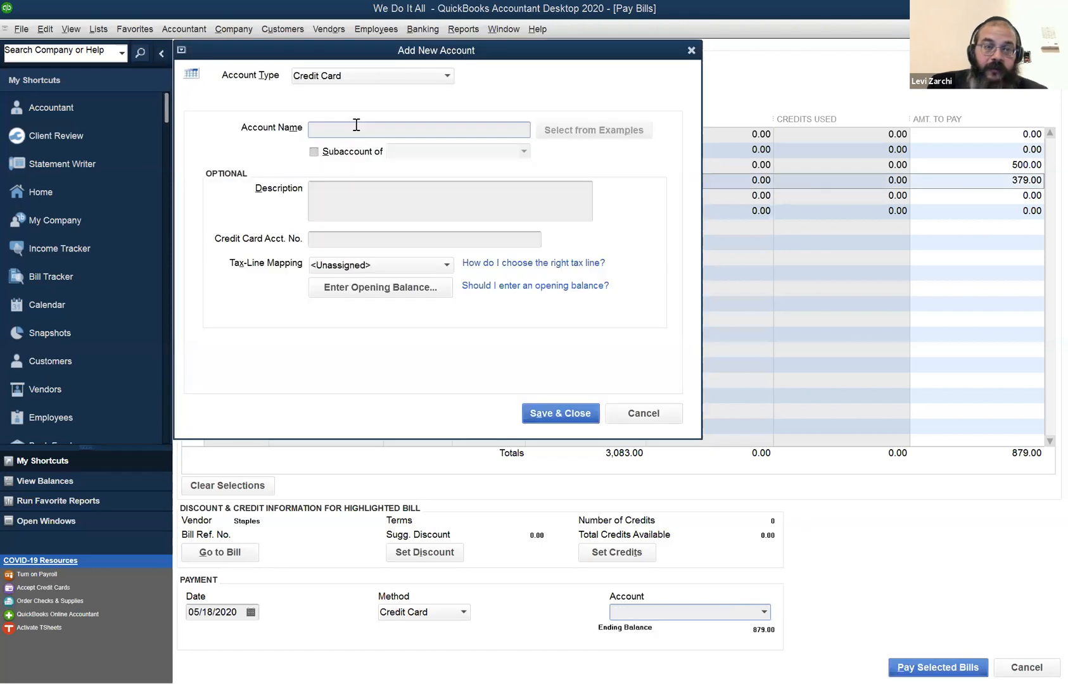
{"action": "type", "text": "citi"}
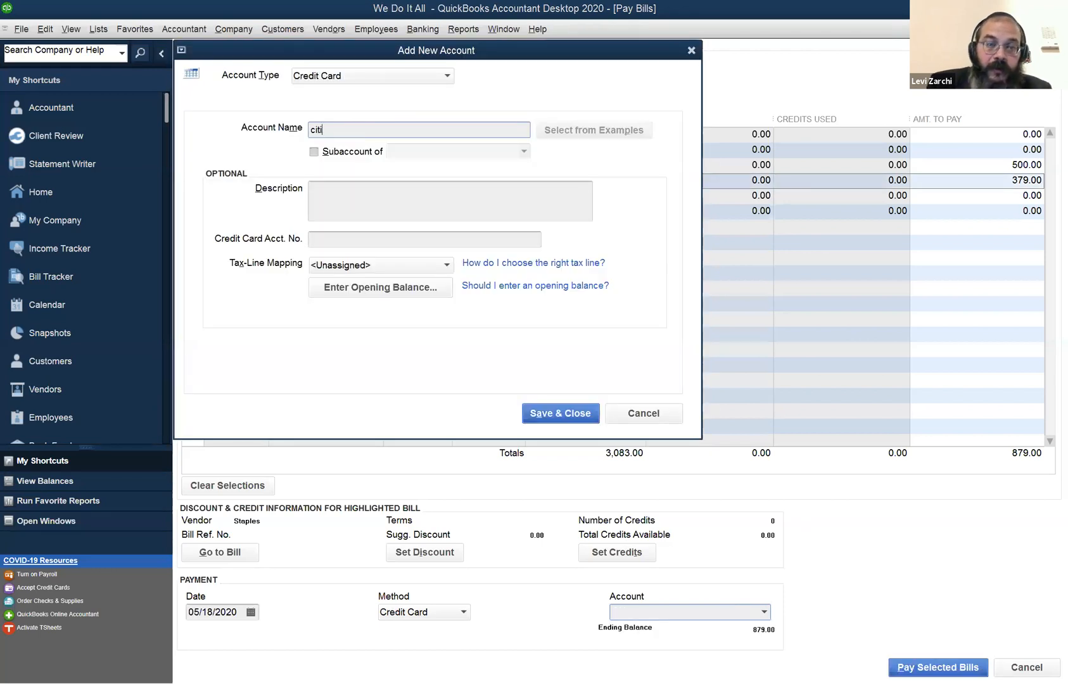
{"action": "key", "text": "BackSpace"}
{"action": "key", "text": "BackSpace"}
{"action": "key", "text": "BackSpace"}
{"action": "key", "text": "BackSpace"}
{"action": "type", "text": "Citi"}
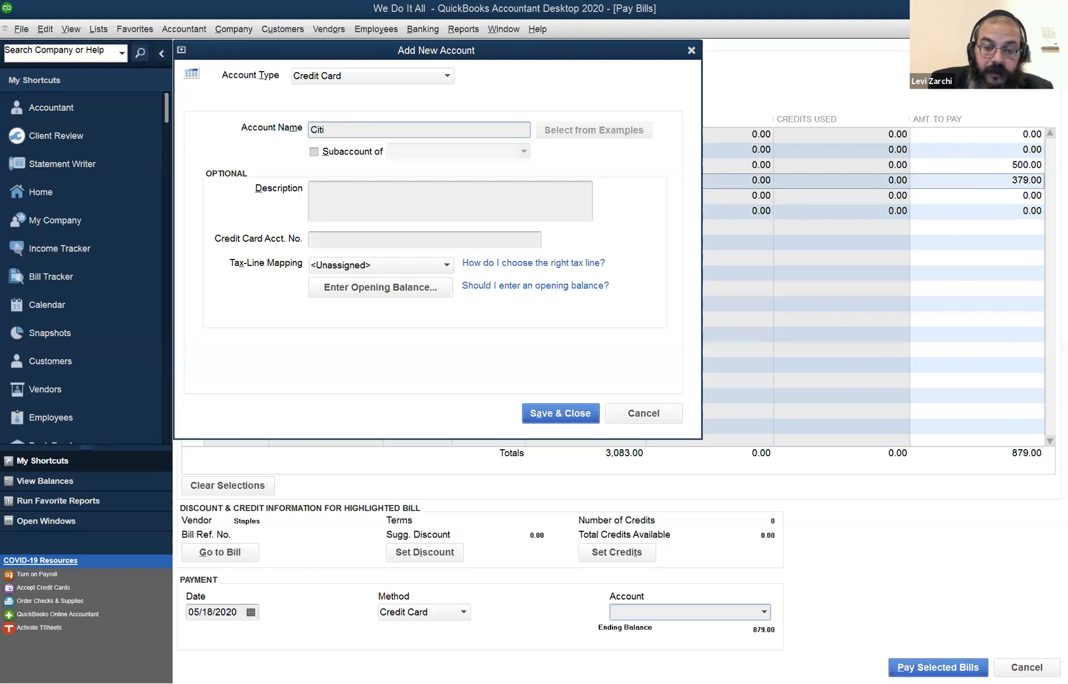
{"action": "type", "text": " 8098"}
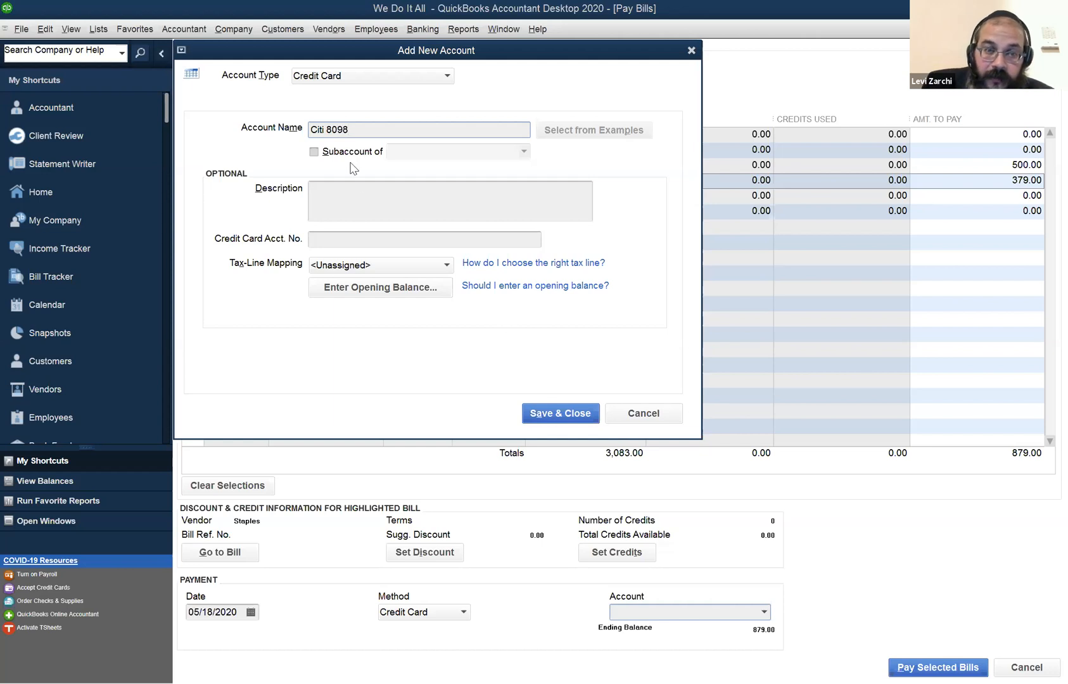
{"action": "left_click", "coordinate": [314, 152]}
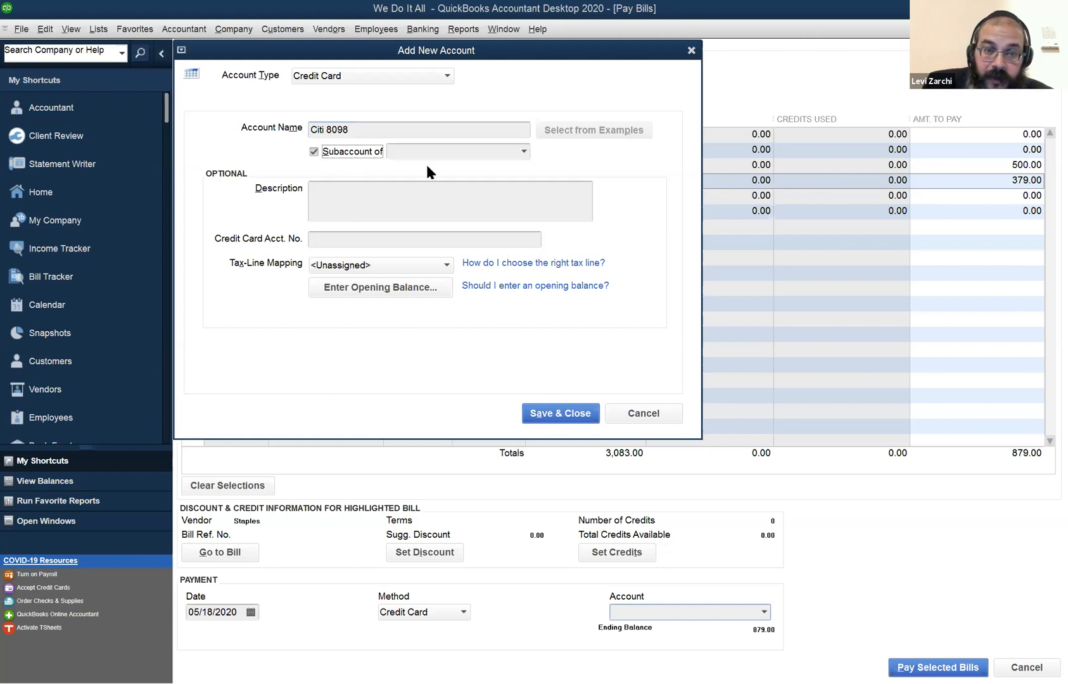
{"action": "left_click", "coordinate": [427, 158]}
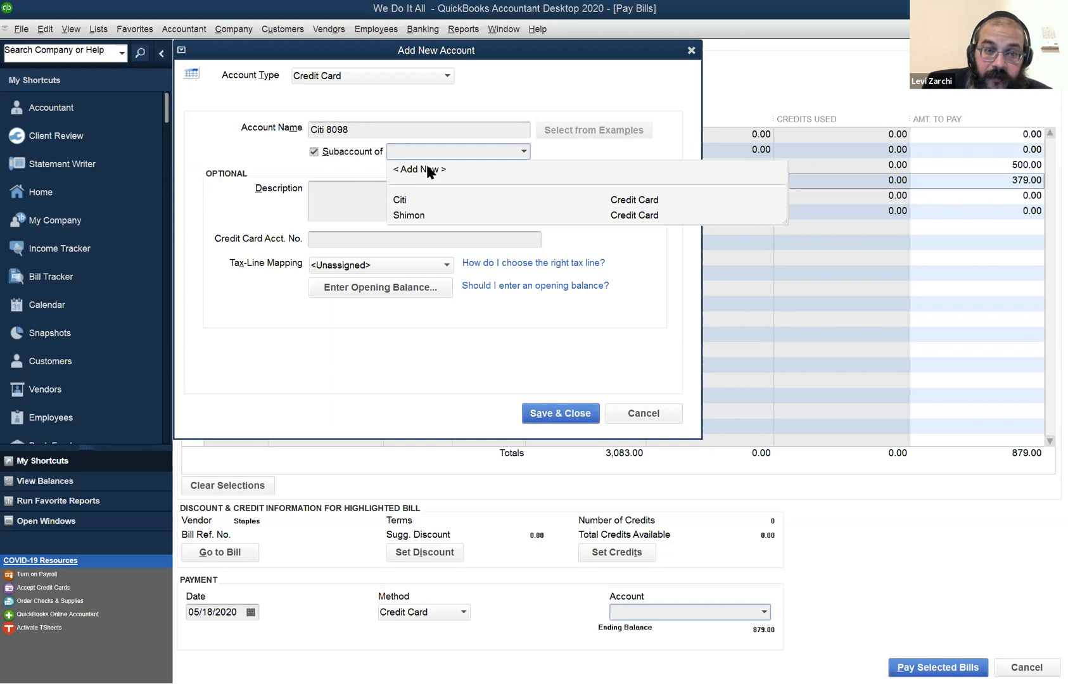
{"action": "left_click", "coordinate": [419, 200]}
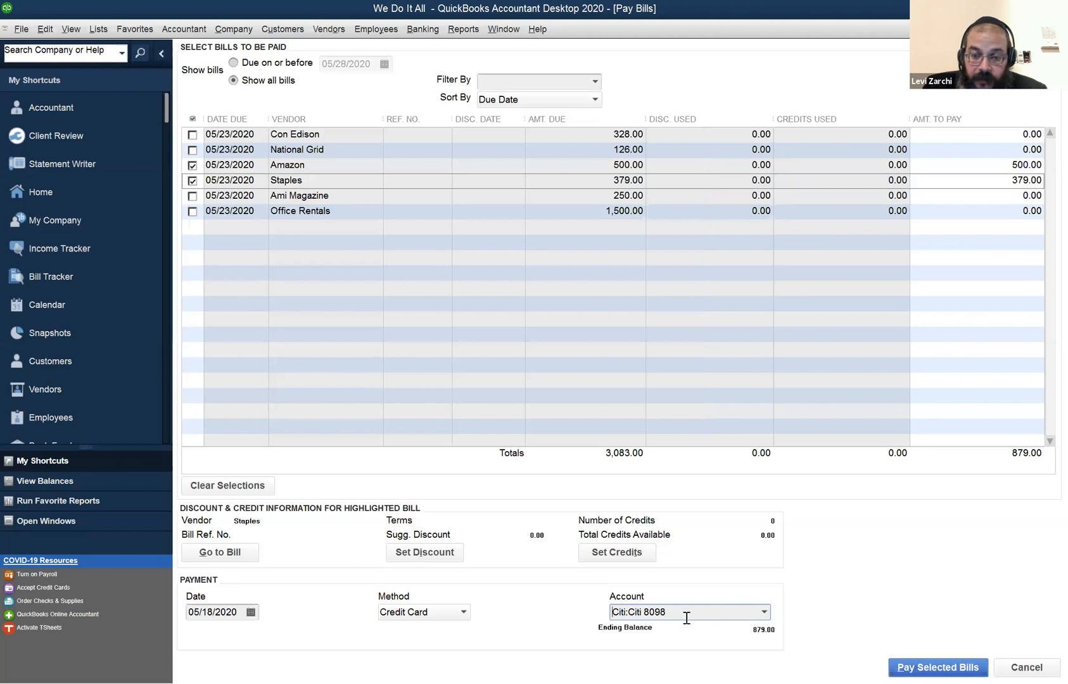
Record the Amazon and Staples bill payments, and mark the Office Rentals bill for full payment by Check.
{"action": "left_click", "coordinate": [904, 667]}
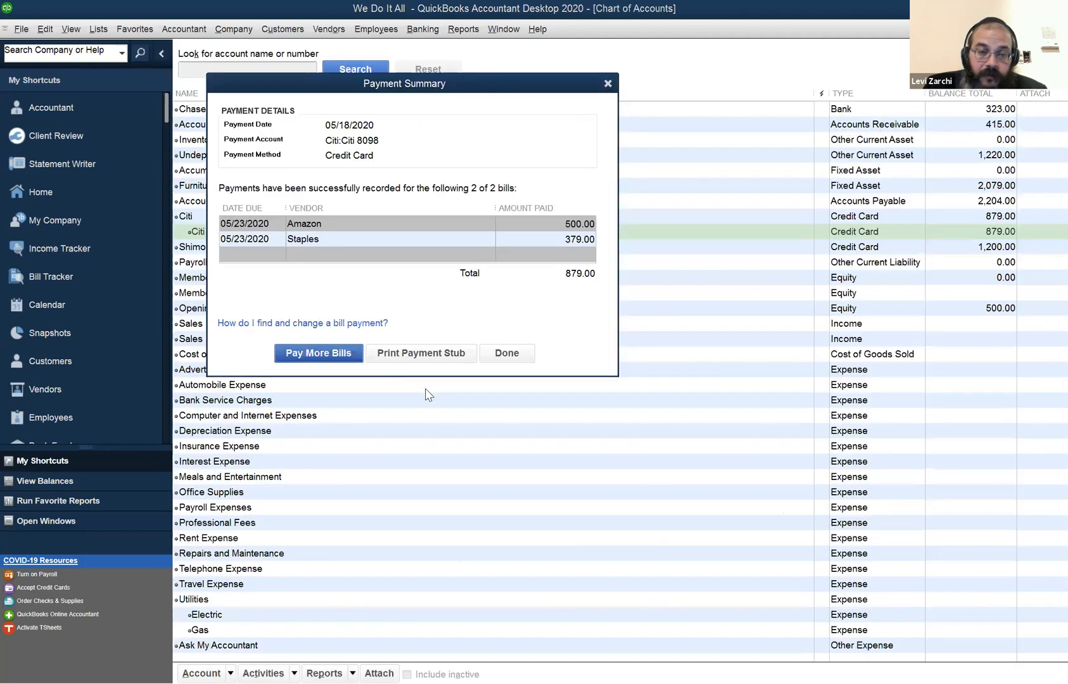
{"action": "left_click", "coordinate": [314, 353]}
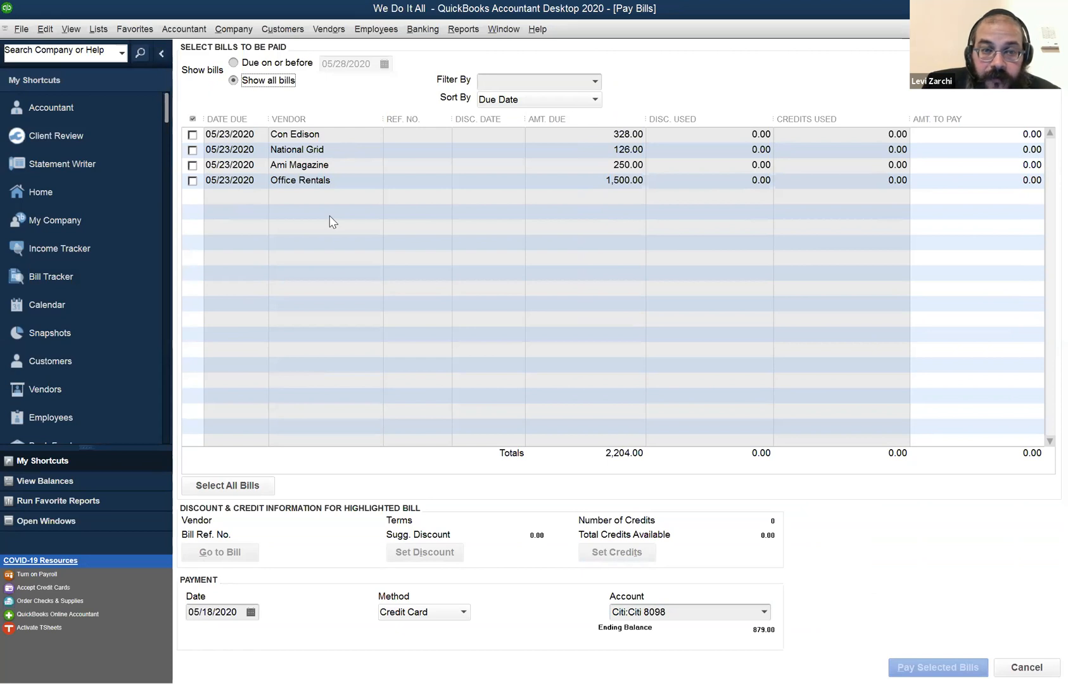
{"action": "left_click", "coordinate": [197, 181]}
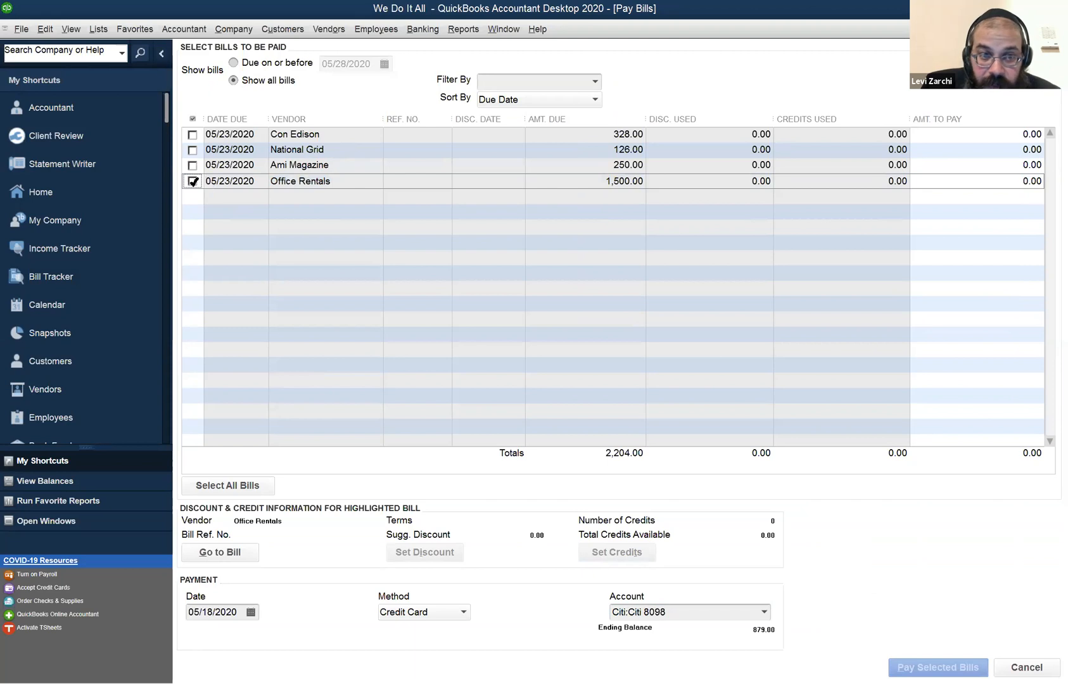
{"action": "left_click", "coordinate": [193, 181]}
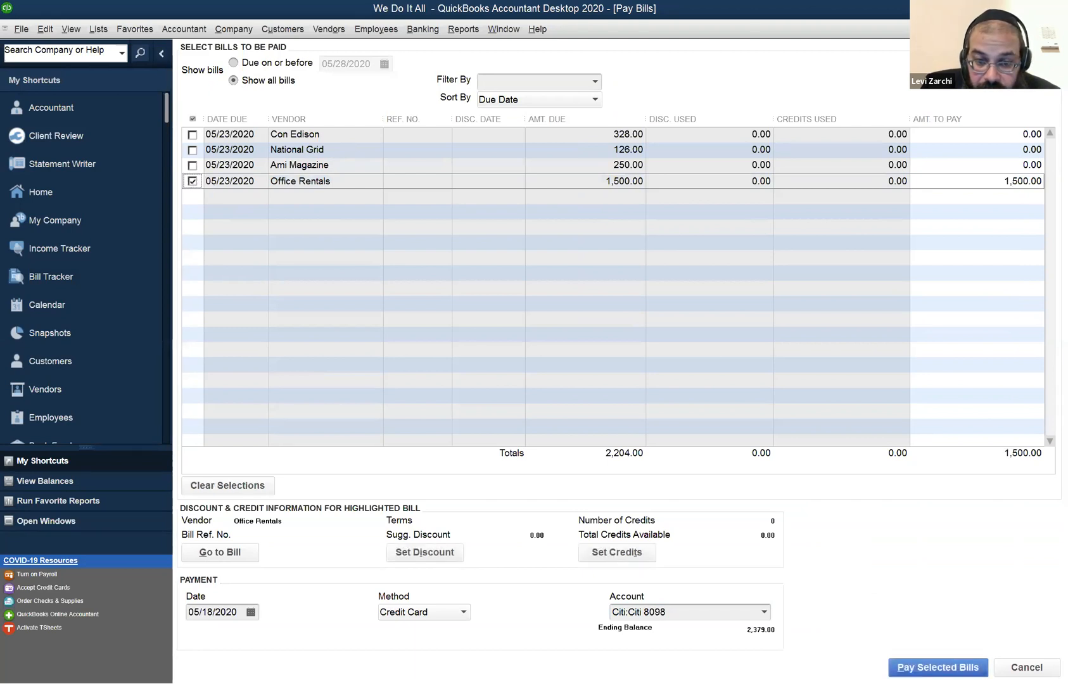
{"action": "left_click", "coordinate": [416, 618]}
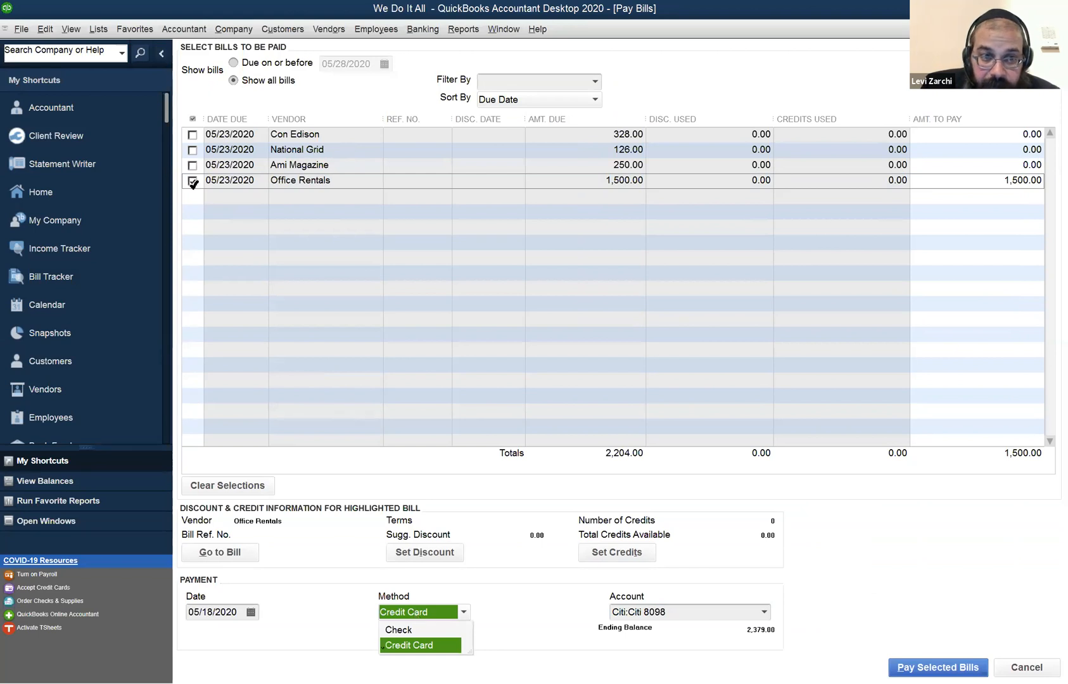
{"action": "left_click", "coordinate": [421, 631]}
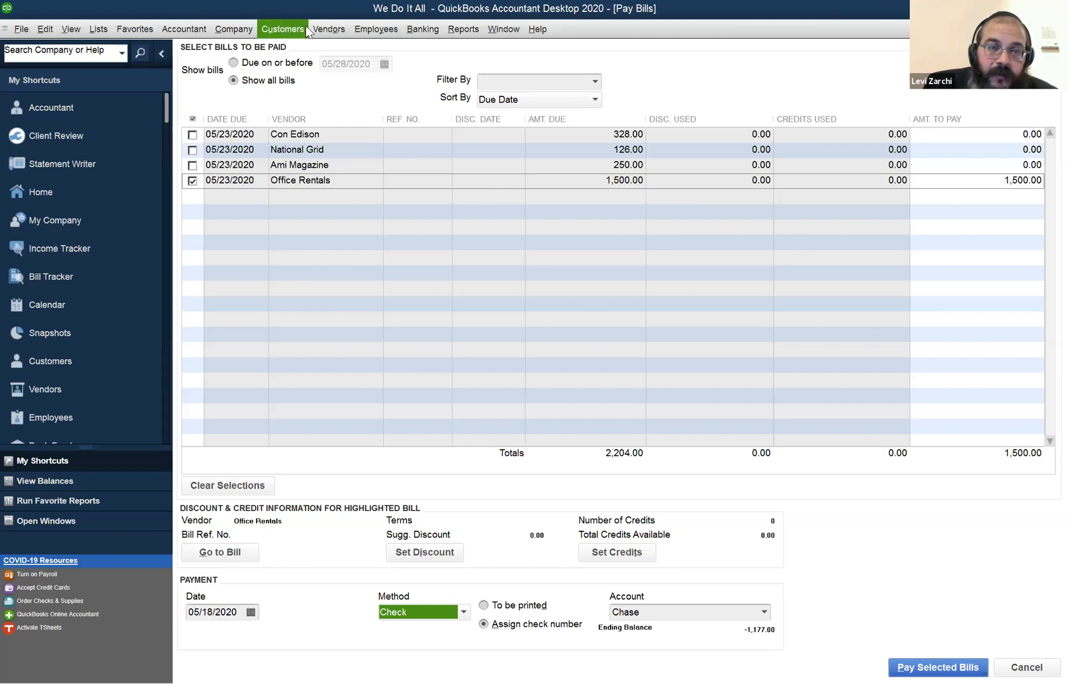
{"action": "left_click", "coordinate": [413, 35]}
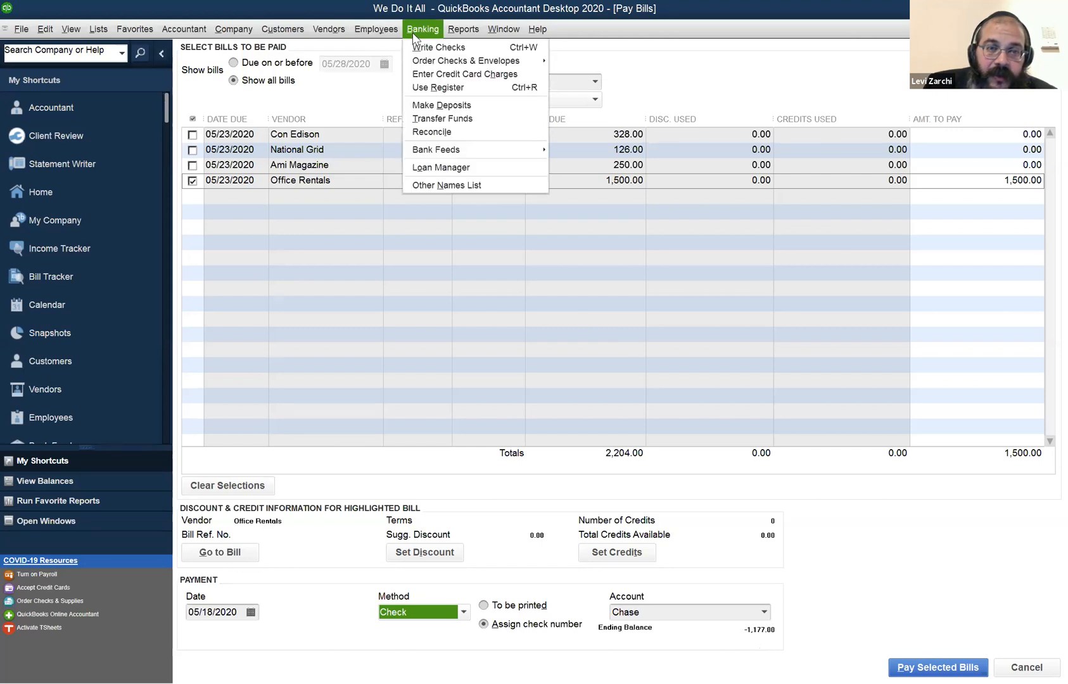
{"action": "left_click", "coordinate": [439, 105]}
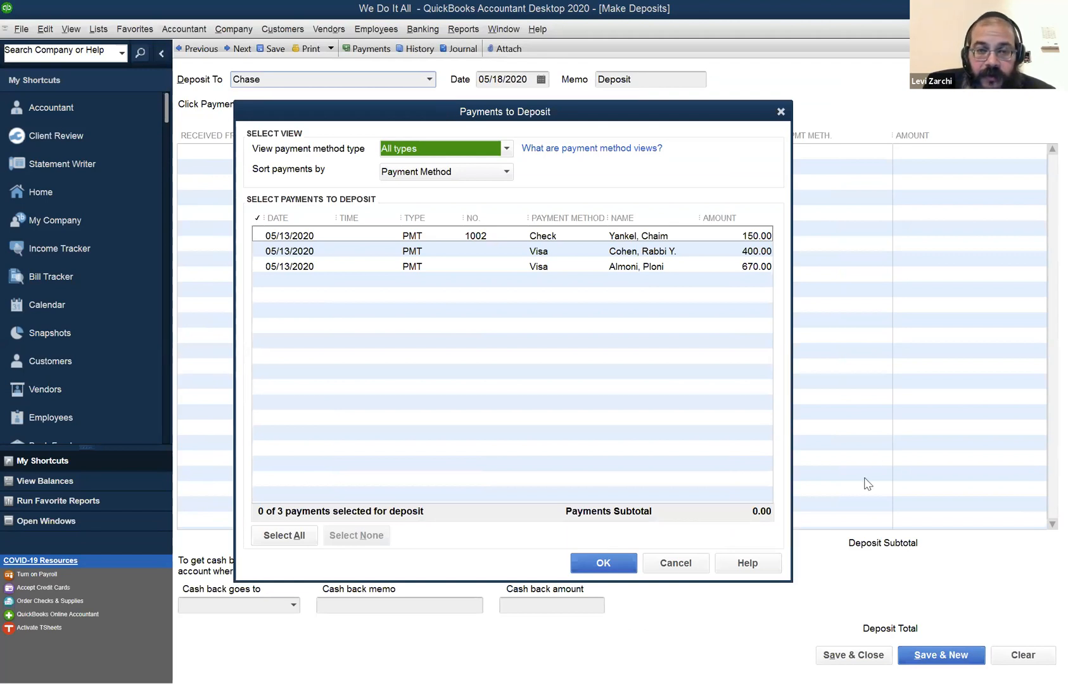
{"action": "left_click", "coordinate": [479, 239]}
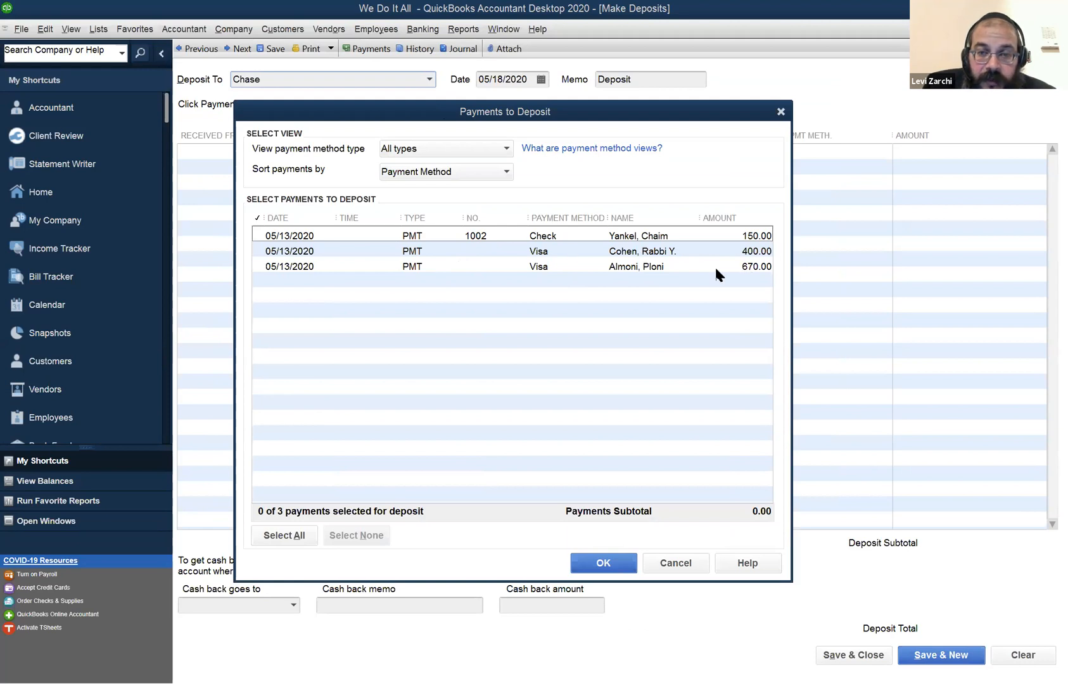
{"action": "left_click", "coordinate": [514, 267]}
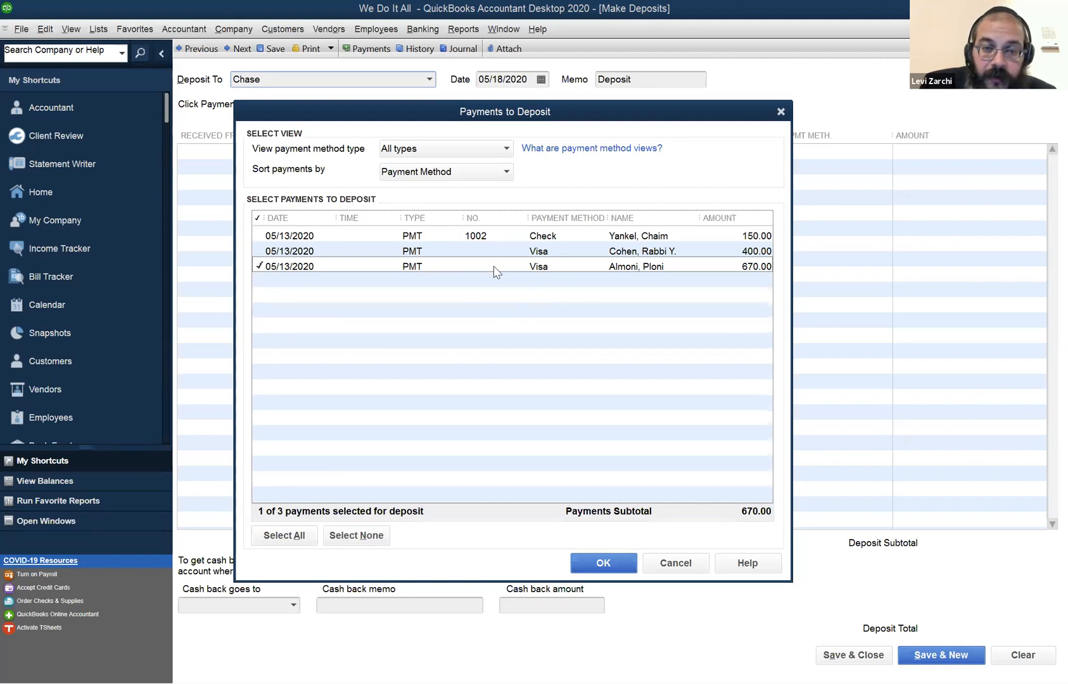
{"action": "left_click", "coordinate": [675, 563]}
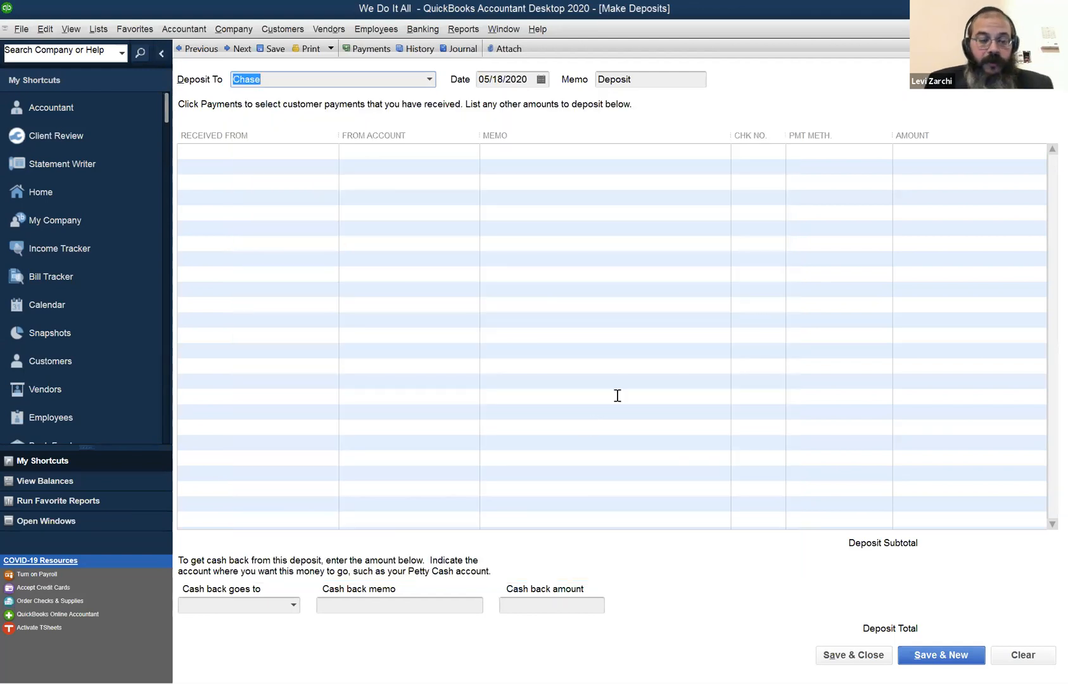
Open the customer's 670.00 payment from the Customer Center, change its payment method from Visa to Cash, and record the change.
{"action": "left_click", "coordinate": [235, 34]}
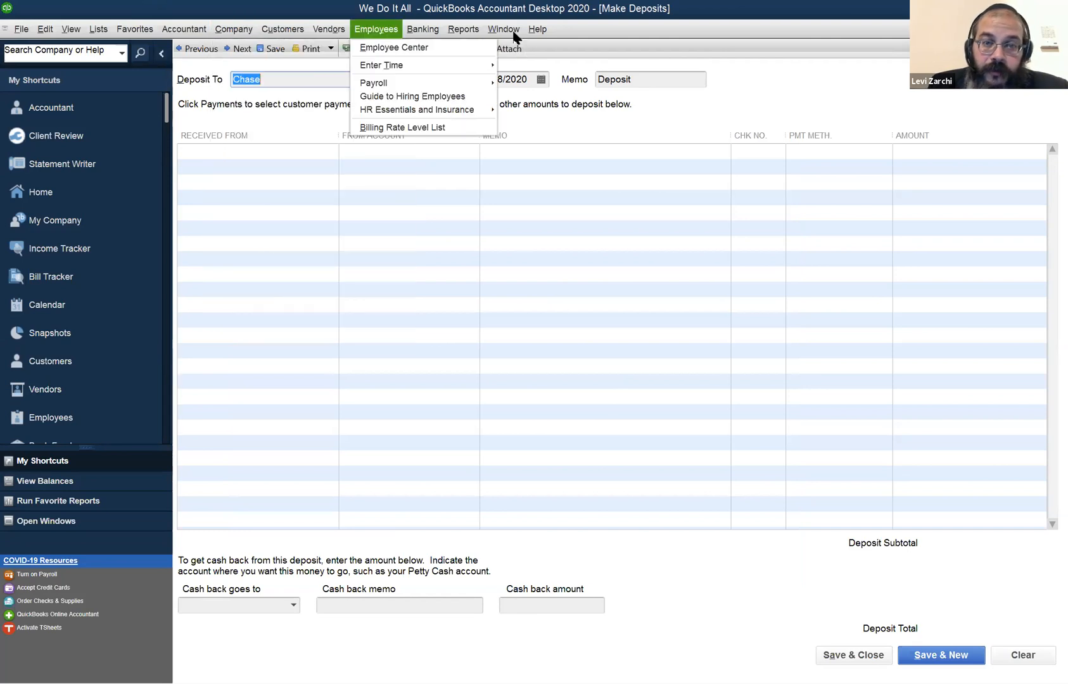
{"action": "mouse_move", "coordinate": [507, 31]}
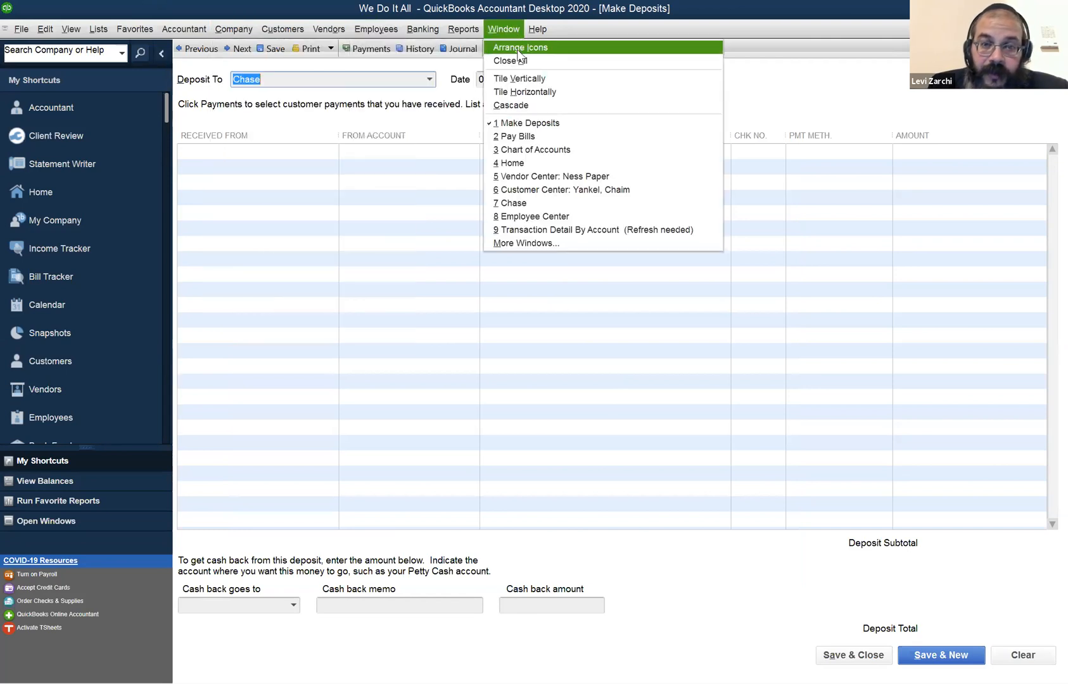
{"action": "left_click", "coordinate": [540, 190]}
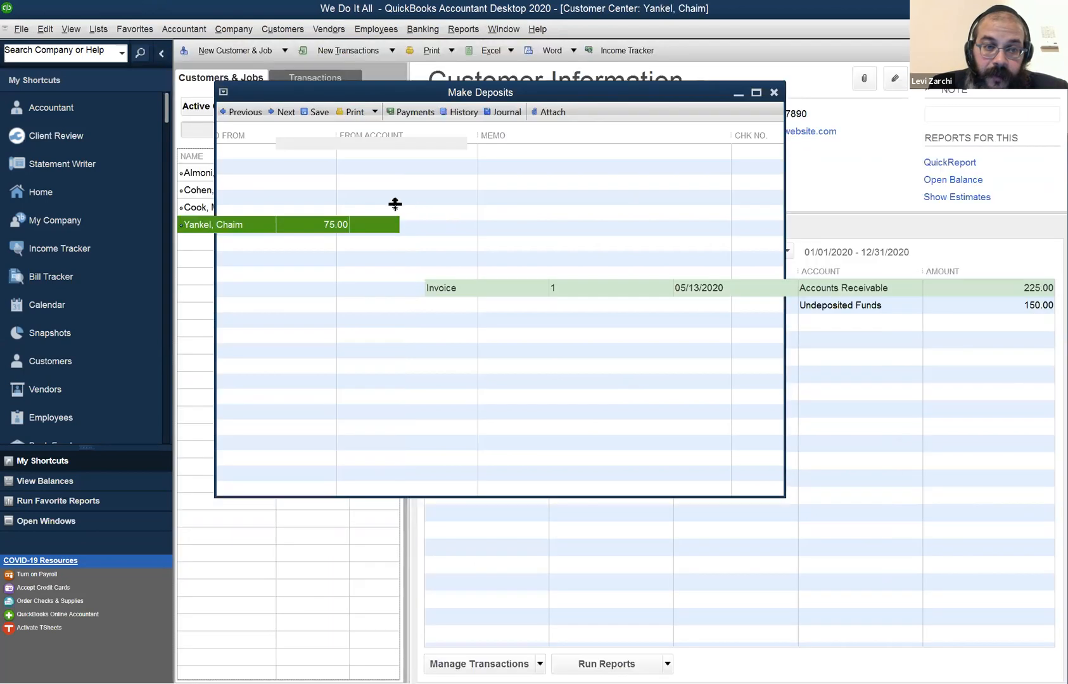
{"action": "left_click", "coordinate": [241, 175]}
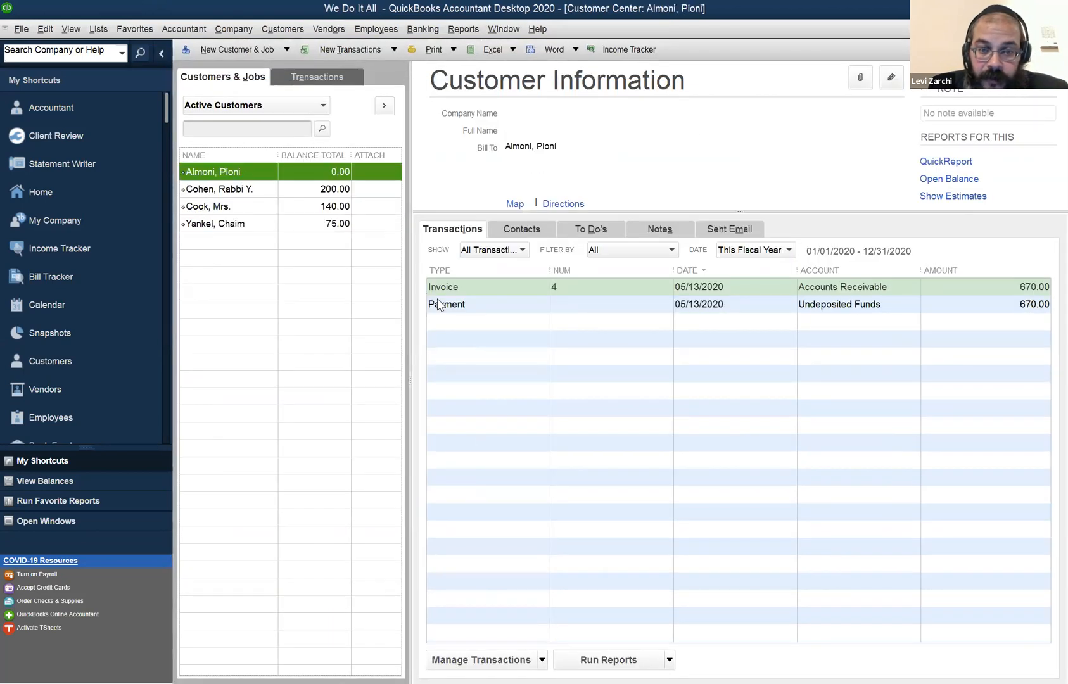
{"action": "left_click", "coordinate": [477, 312]}
{"action": "double_click", "coordinate": [478, 307]}
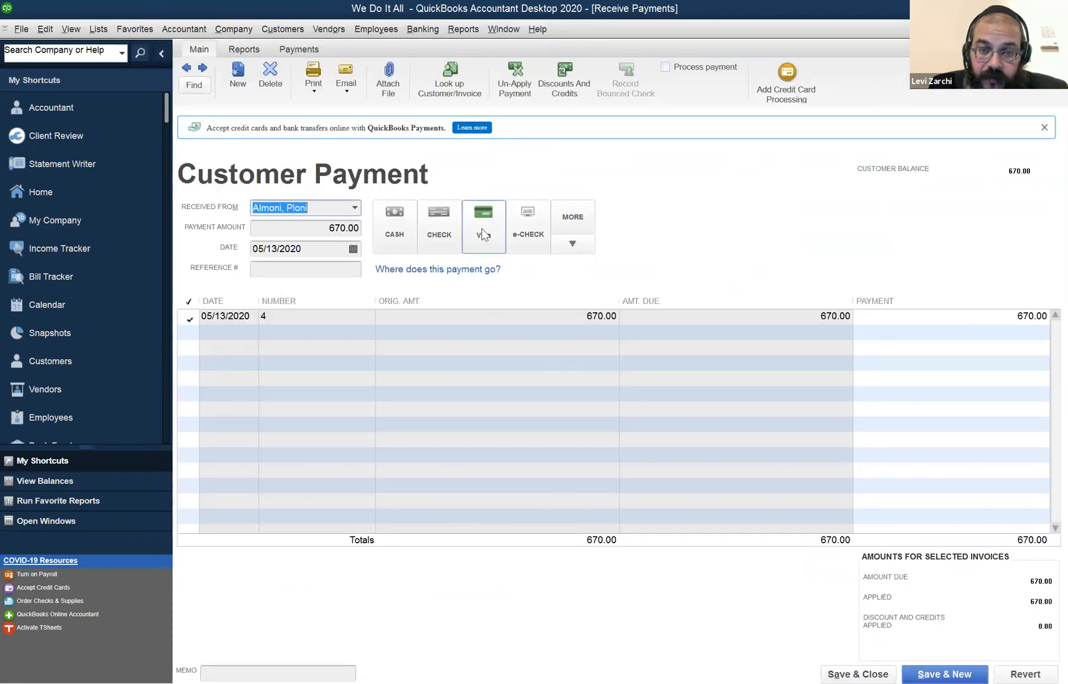
{"action": "left_click", "coordinate": [405, 234]}
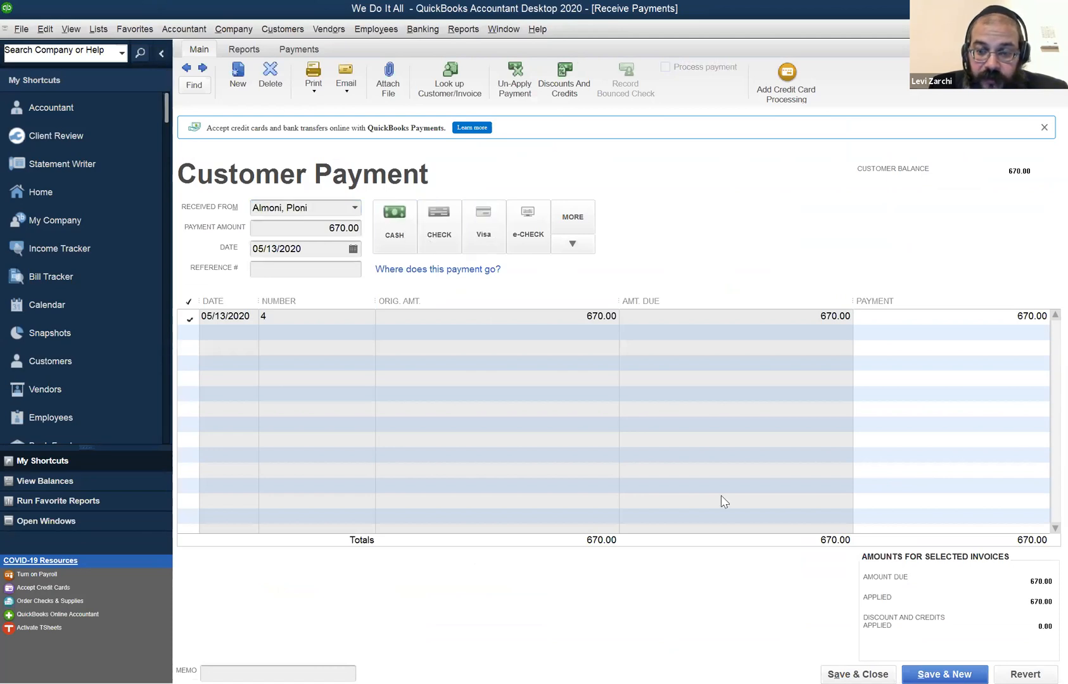
{"action": "key", "text": "Escape"}
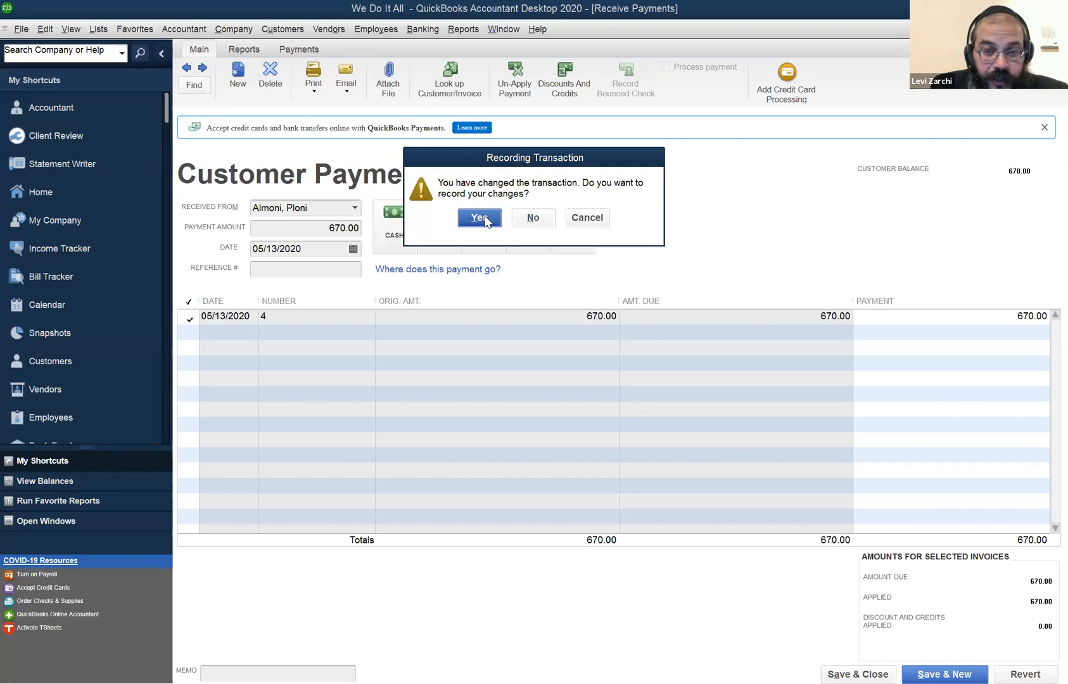
{"action": "left_click", "coordinate": [483, 218]}
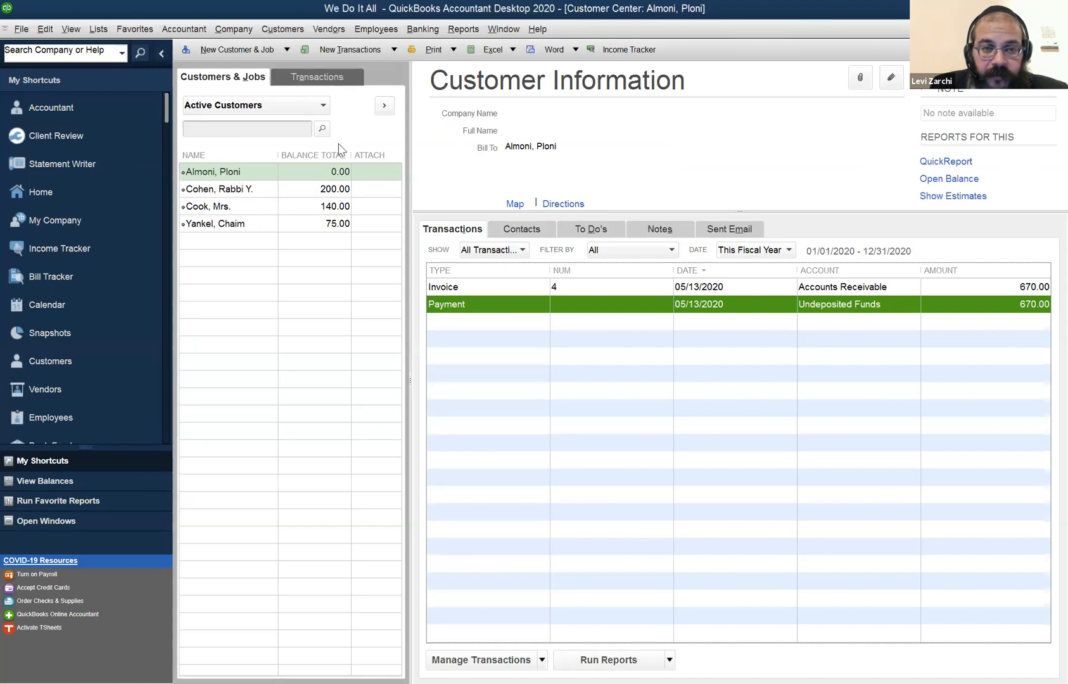
Start a fresh bank deposit to Chase and add all three undeposited customer payments, the cash, check and Visa ones.
{"action": "left_click", "coordinate": [504, 29]}
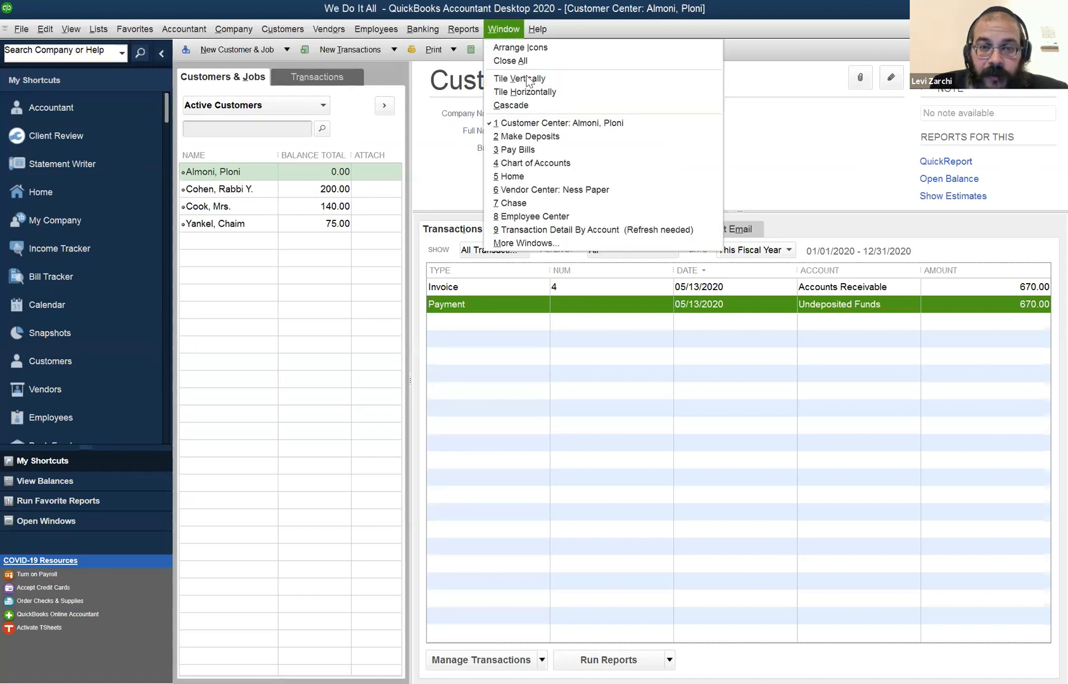
{"action": "left_click", "coordinate": [539, 137]}
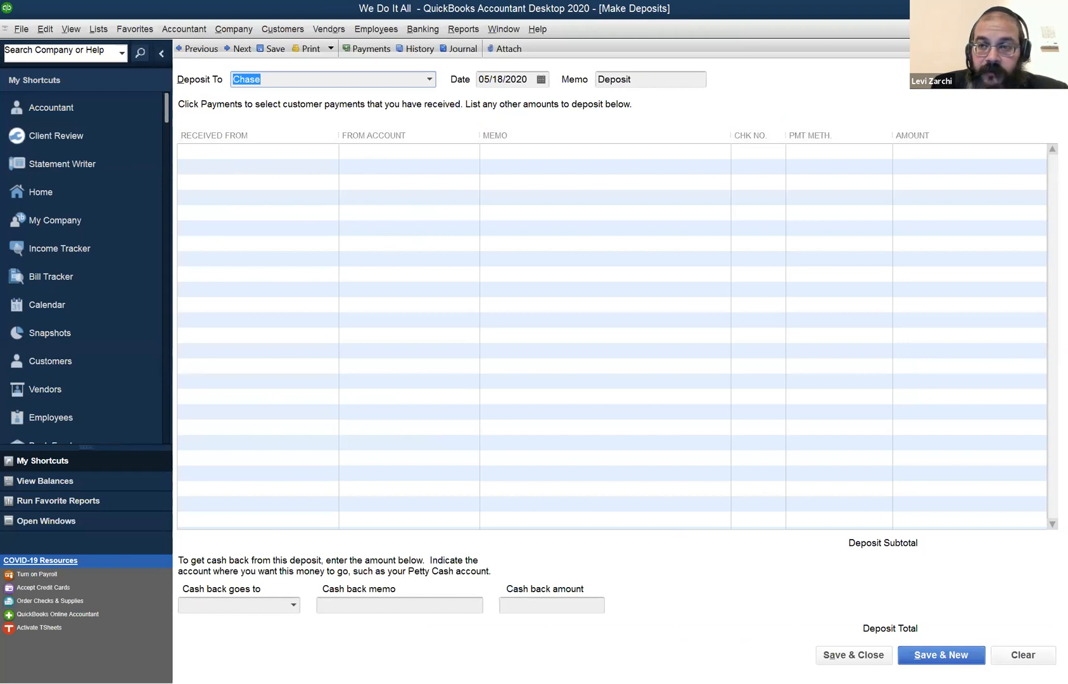
{"action": "left_click", "coordinate": [1060, 29]}
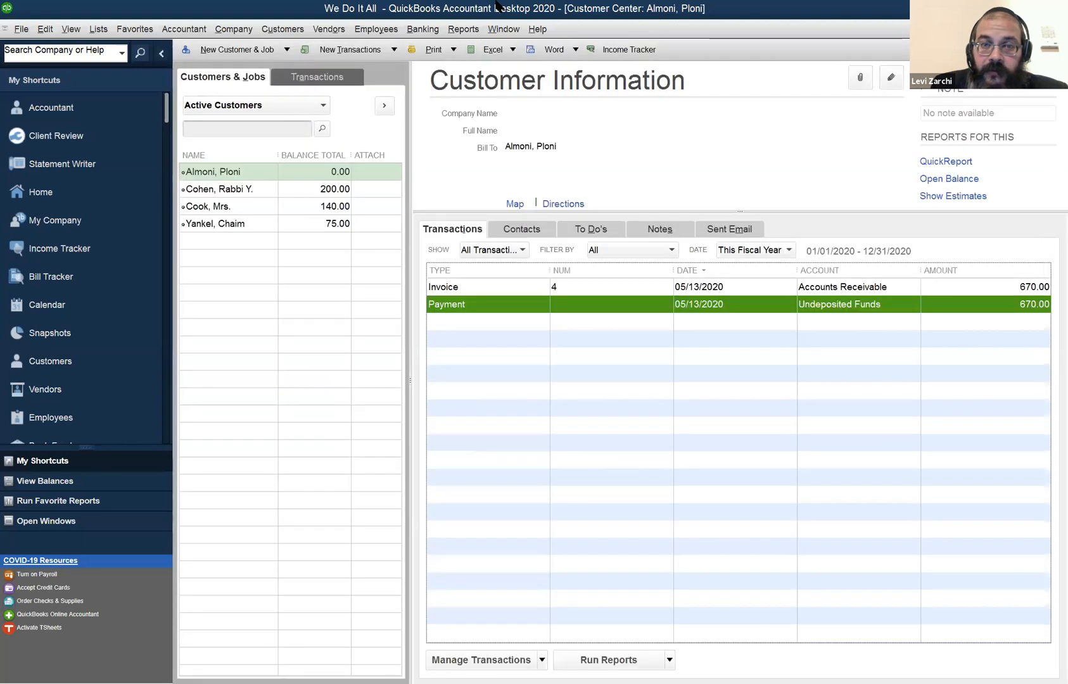
{"action": "left_click", "coordinate": [425, 29]}
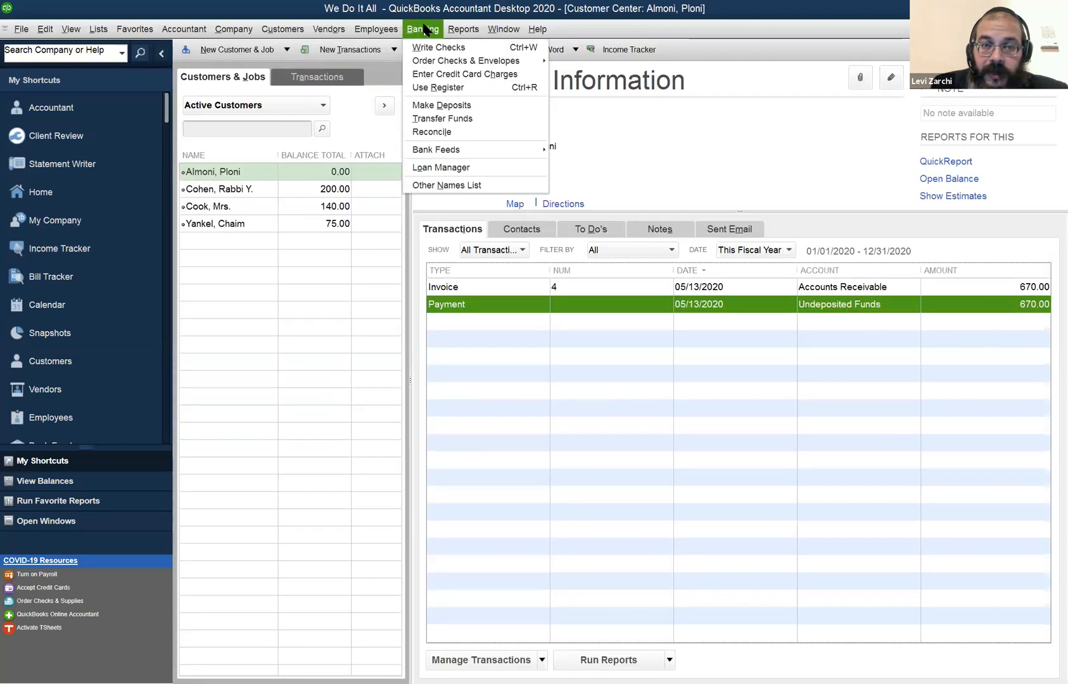
{"action": "left_click", "coordinate": [443, 104]}
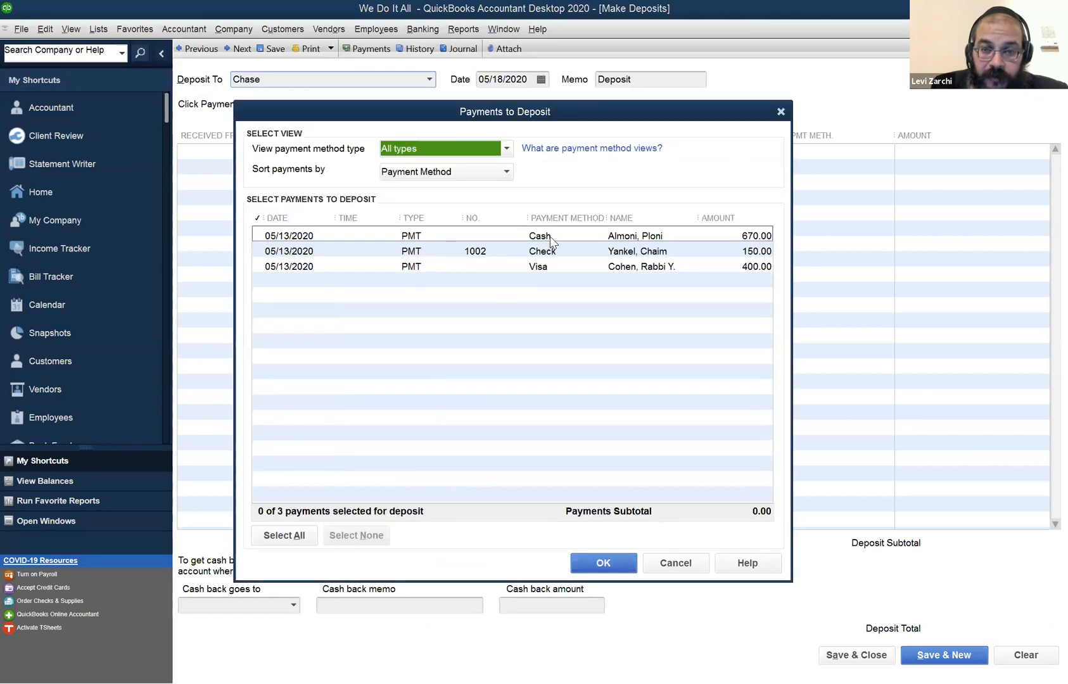
{"action": "left_click", "coordinate": [551, 239]}
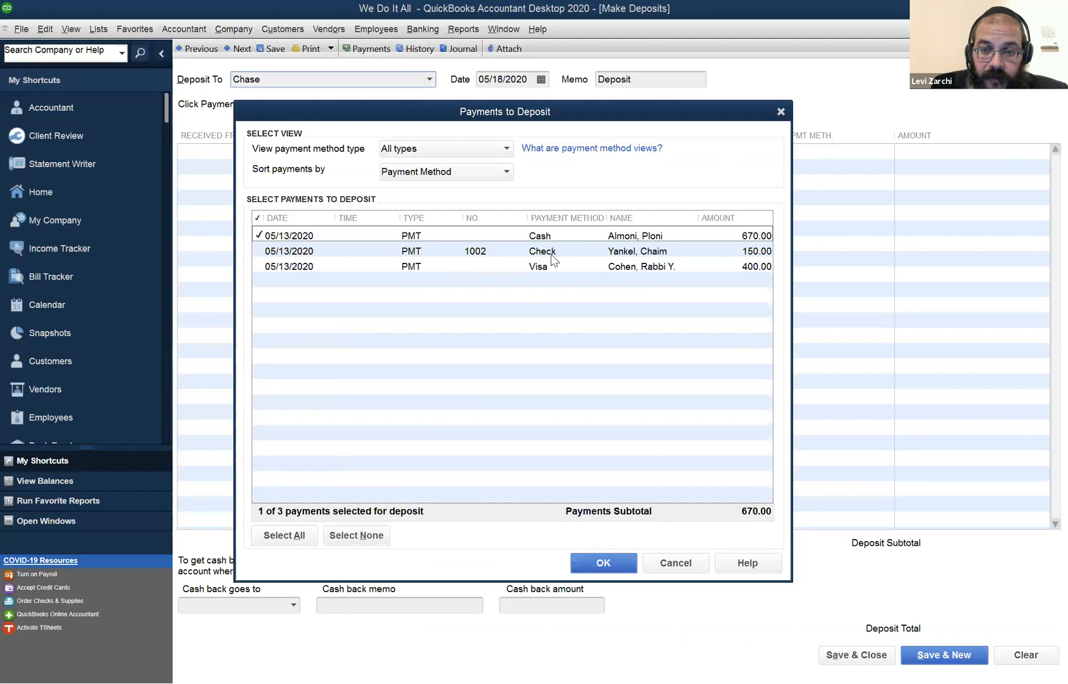
{"action": "left_click", "coordinate": [266, 252]}
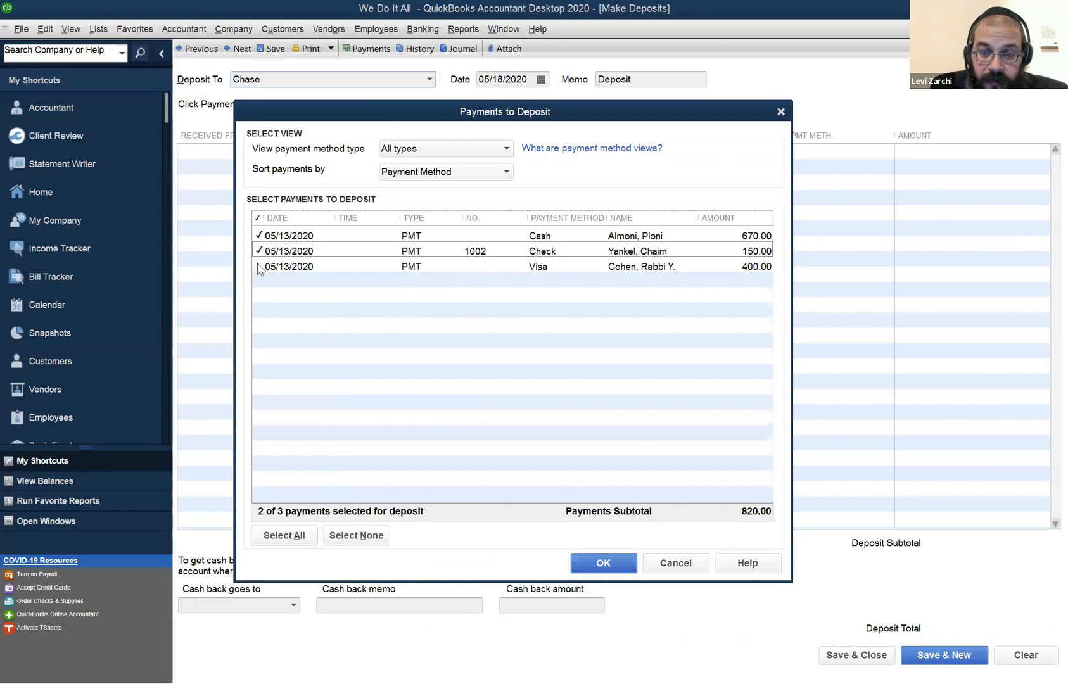
{"action": "left_click", "coordinate": [258, 267]}
{"action": "left_click", "coordinate": [591, 565]}
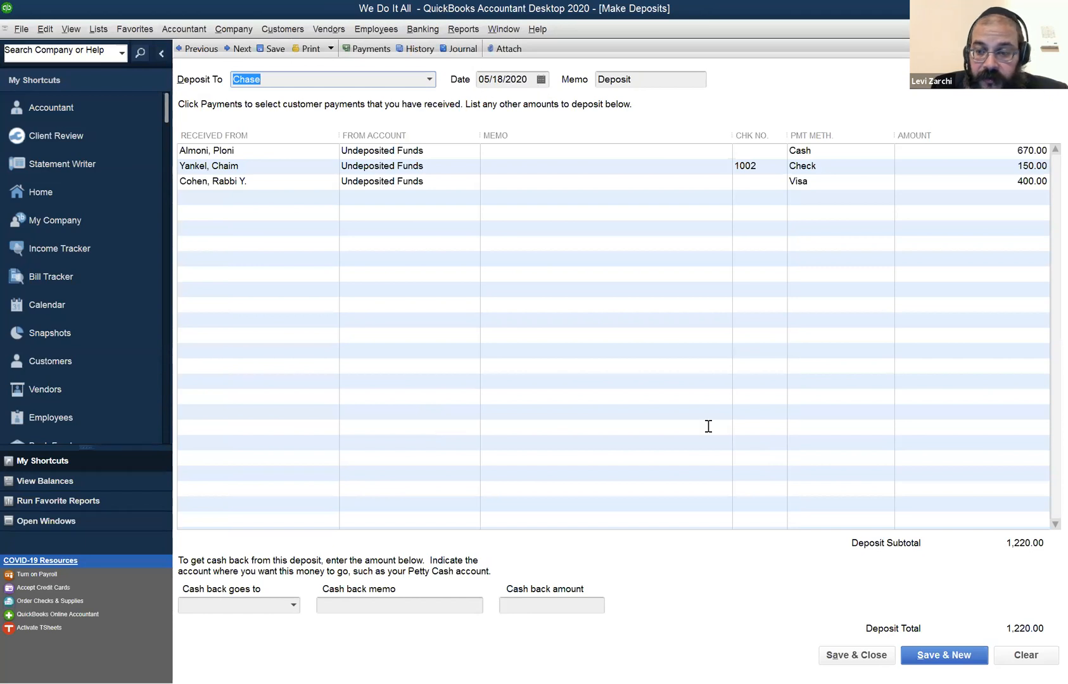
Save and close the Chase deposit of the three customer payments, and return to the open bill payment list.
{"action": "left_click", "coordinate": [868, 659]}
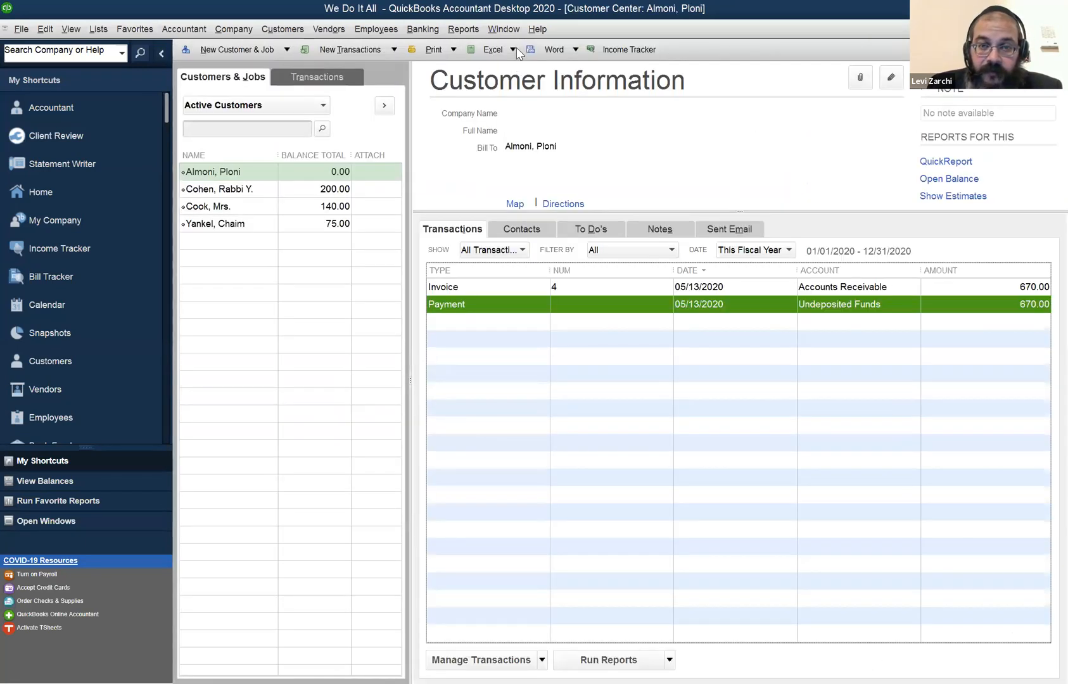
{"action": "left_click", "coordinate": [508, 32]}
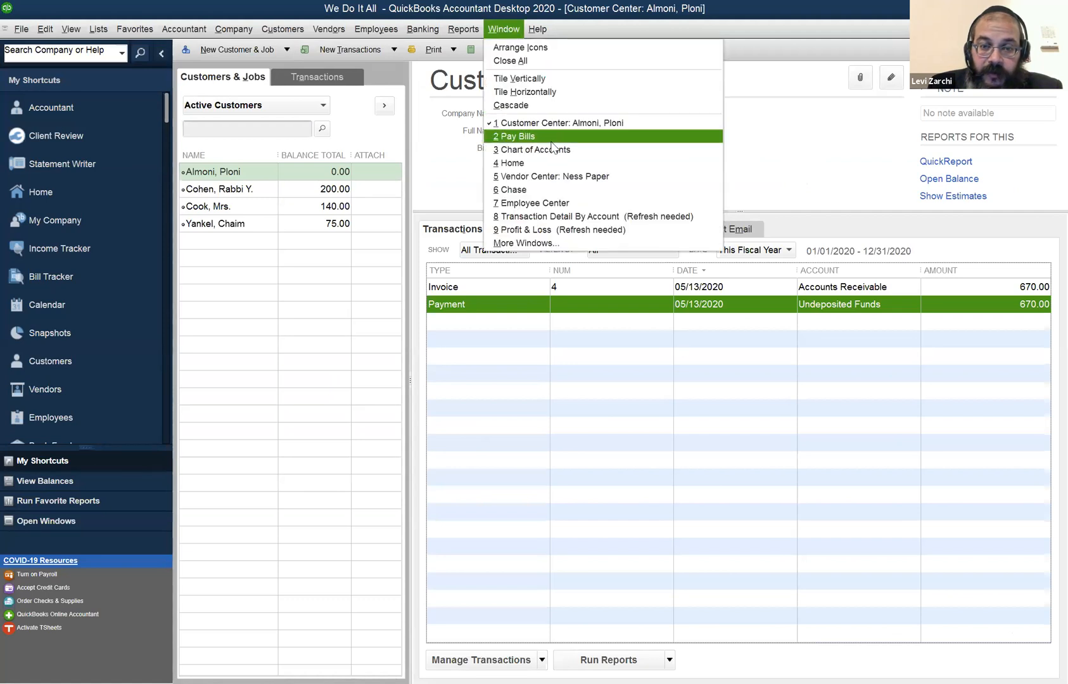
{"action": "left_click", "coordinate": [551, 142]}
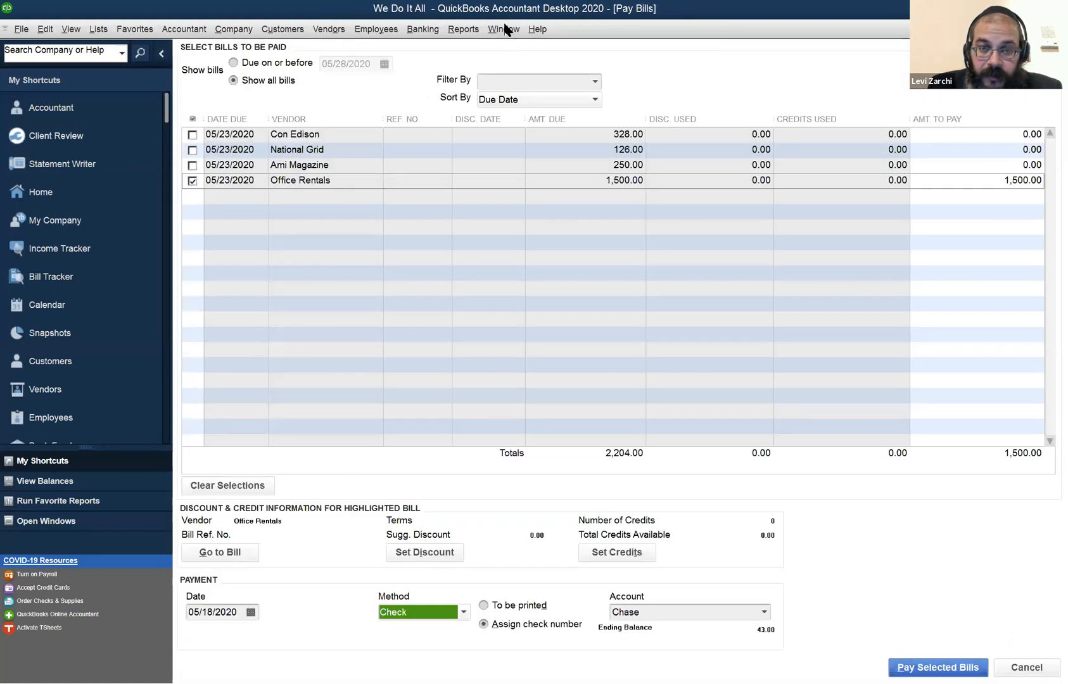
{"action": "left_click", "coordinate": [505, 29]}
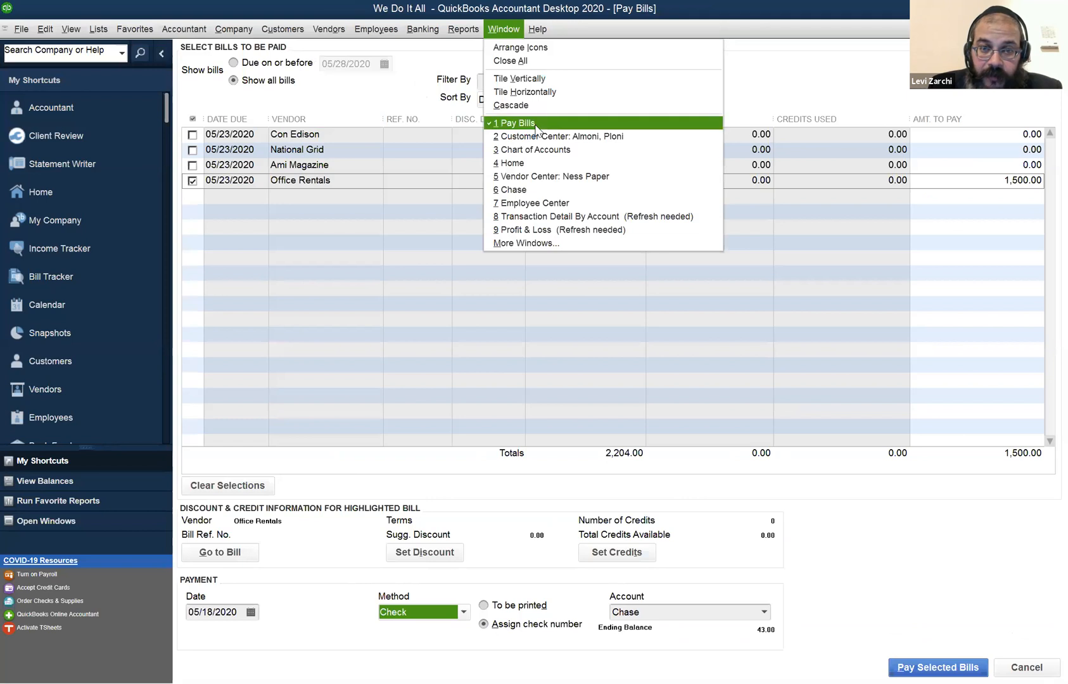
{"action": "left_click", "coordinate": [536, 125]}
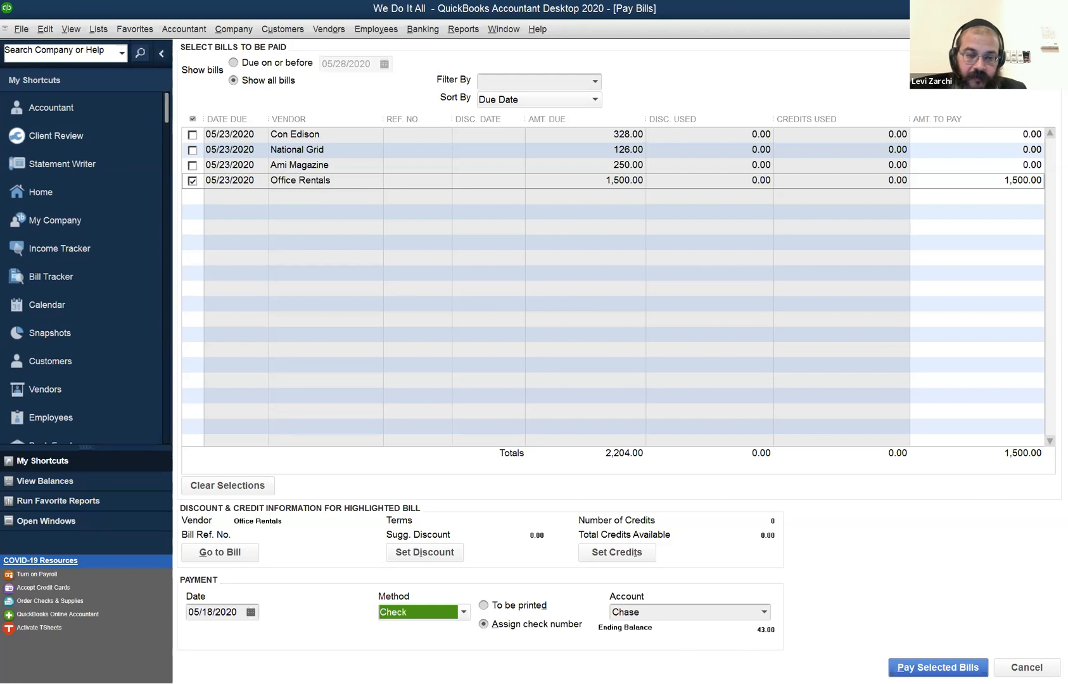
Pay the selected Office Rentals bill from Chase, dated 05/19/2020 and with check number 1002 assigned, and finish the payment.
{"action": "left_click", "coordinate": [251, 613]}
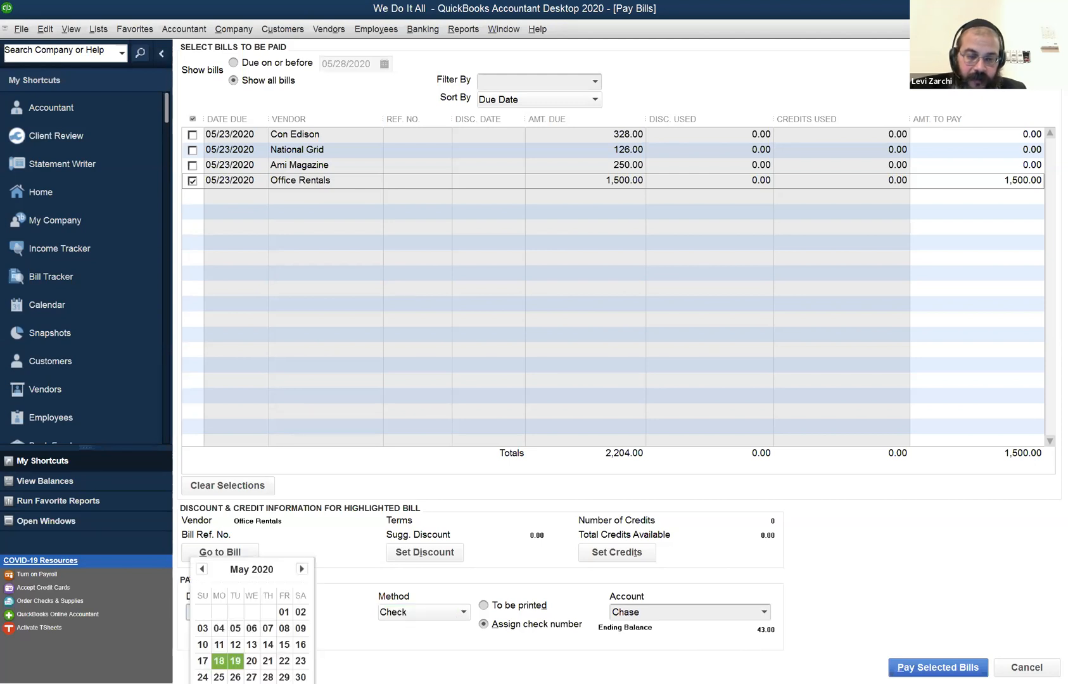
{"action": "left_click", "coordinate": [235, 661]}
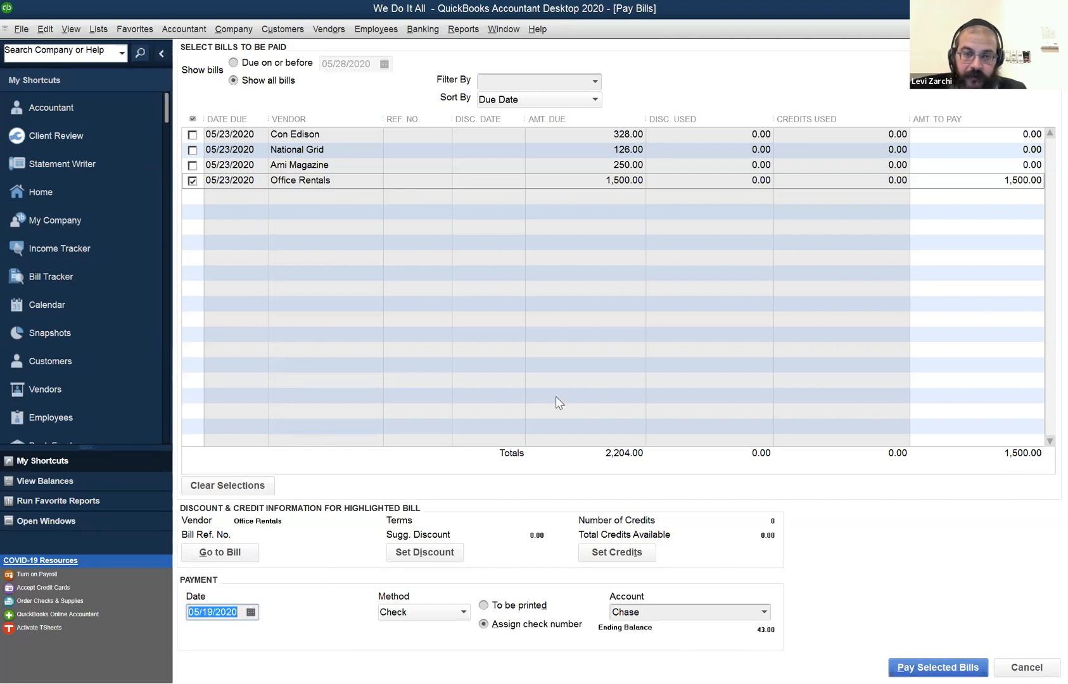
{"action": "key", "text": "Return"}
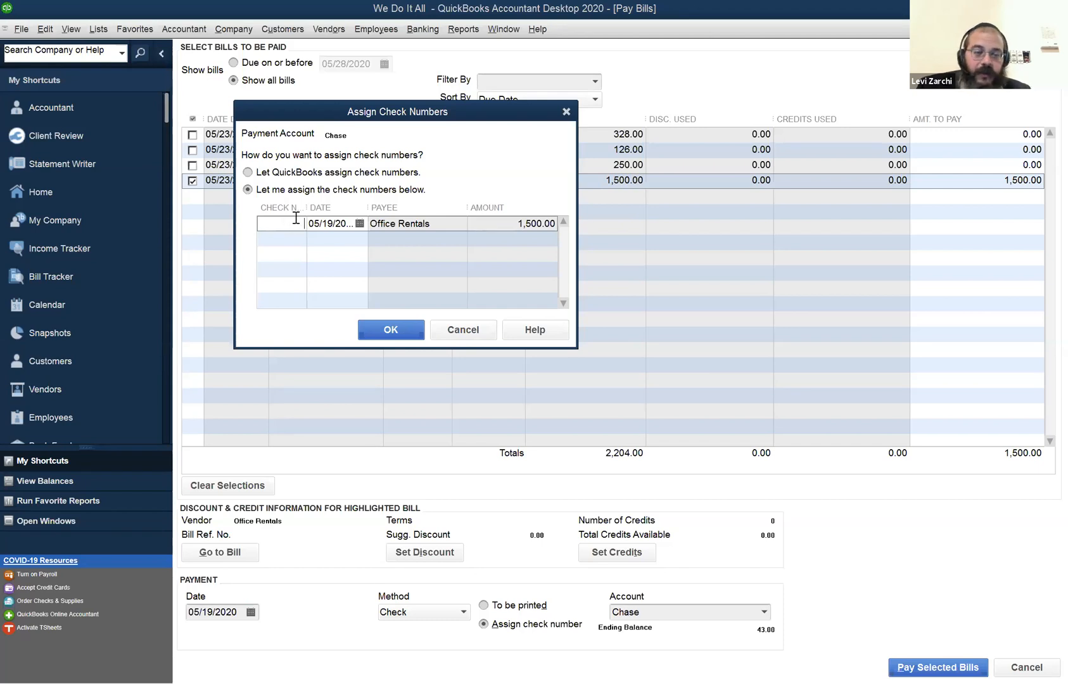
{"action": "type", "text": "1002"}
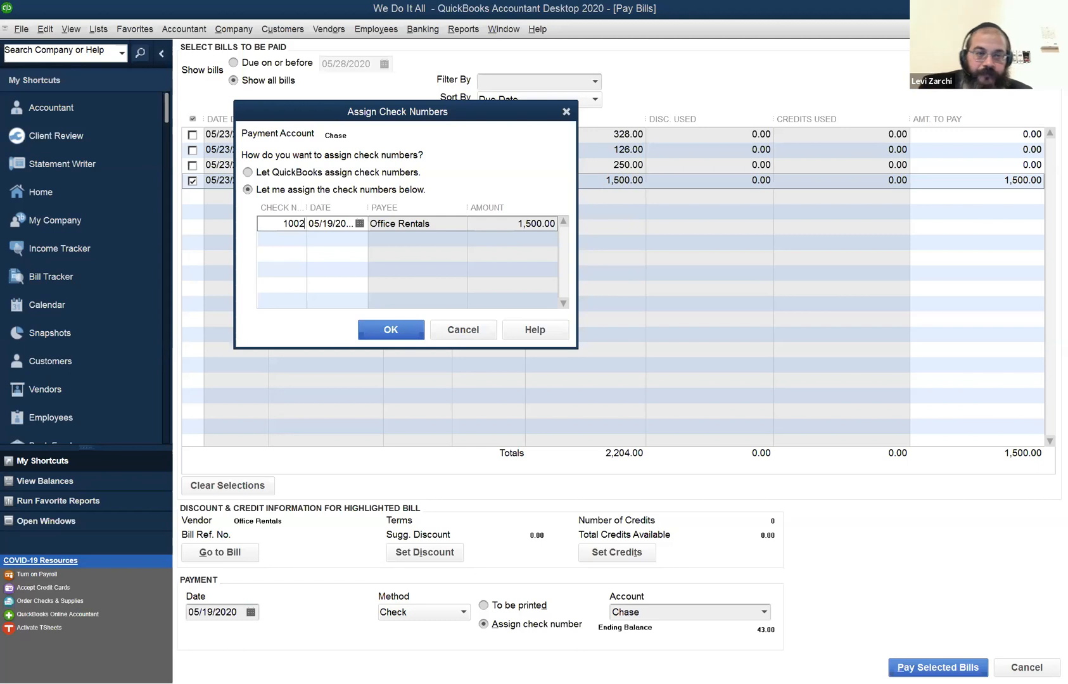
{"action": "left_click", "coordinate": [380, 333]}
{"action": "left_click", "coordinate": [437, 341]}
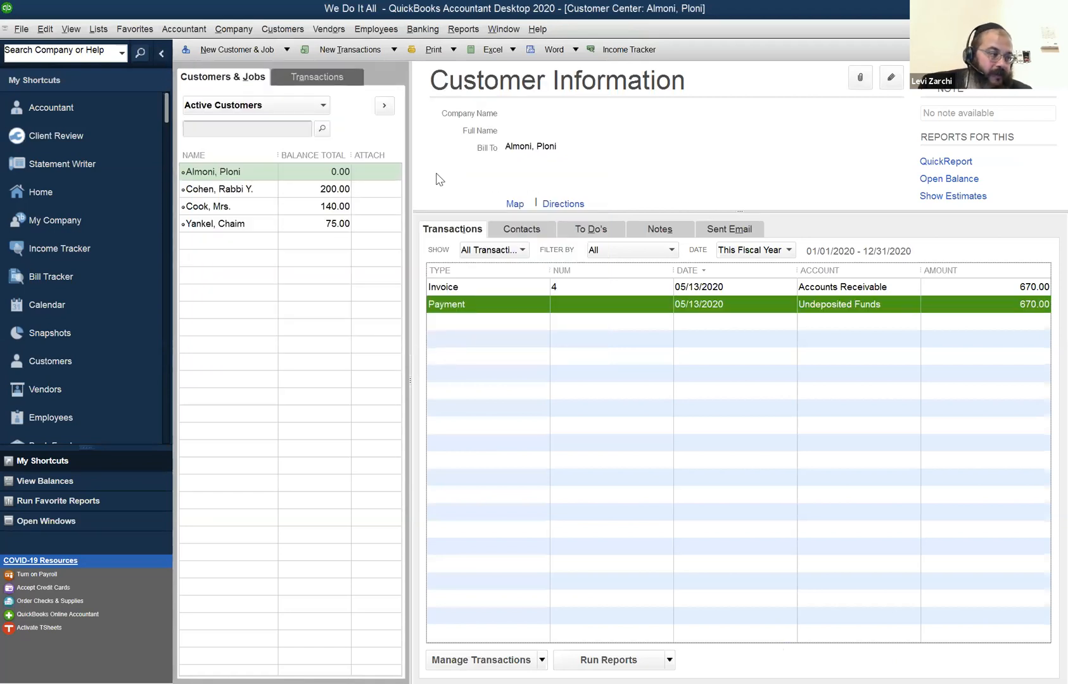
{"action": "left_click", "coordinate": [817, 143]}
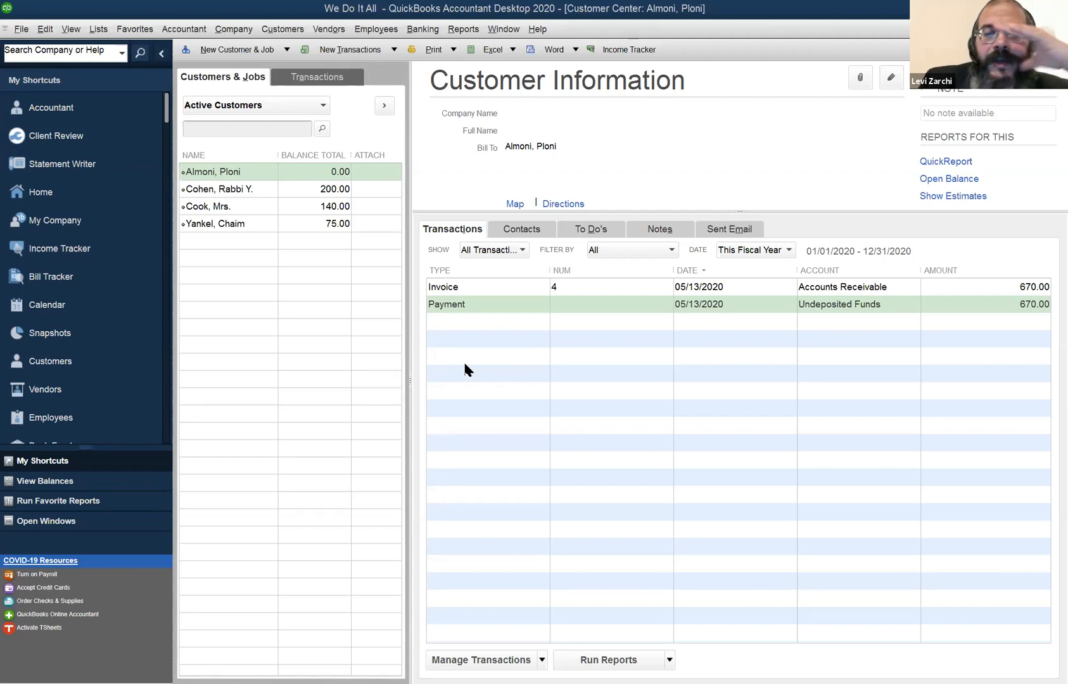
{"action": "left_click", "coordinate": [423, 29]}
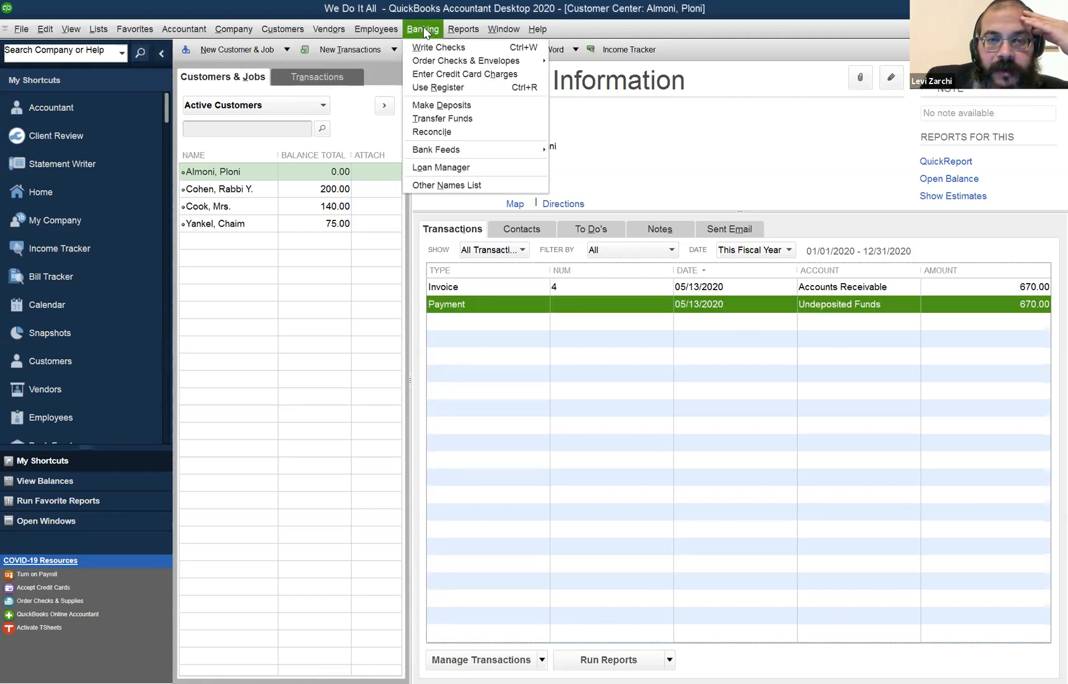
{"action": "left_click", "coordinate": [446, 105]}
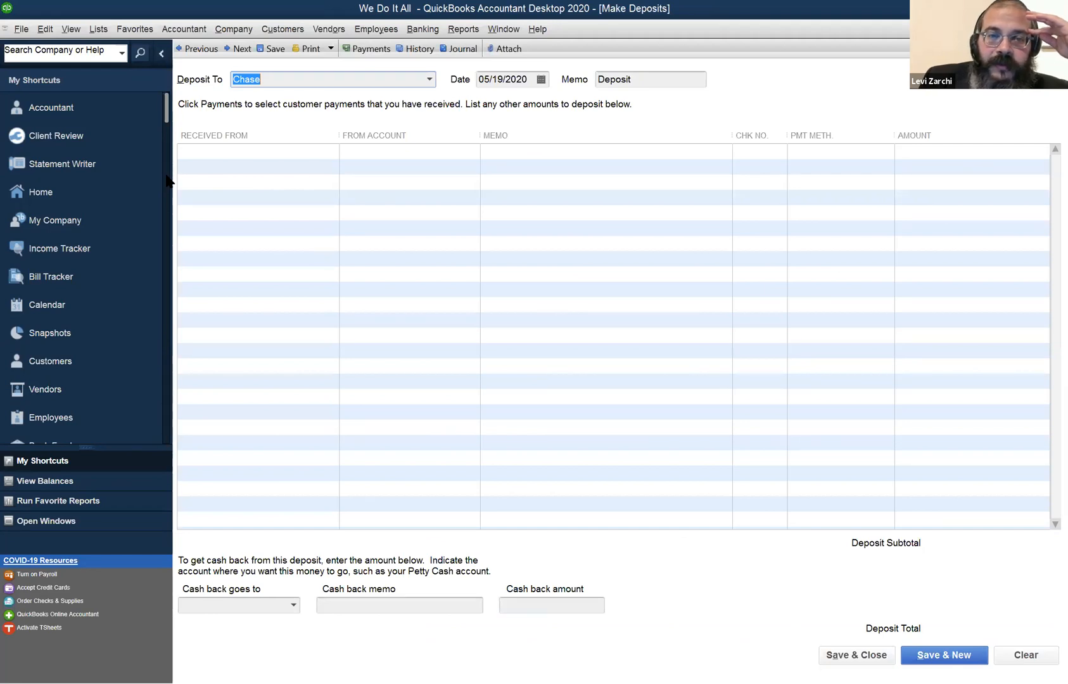
{"action": "left_click", "coordinate": [278, 137]}
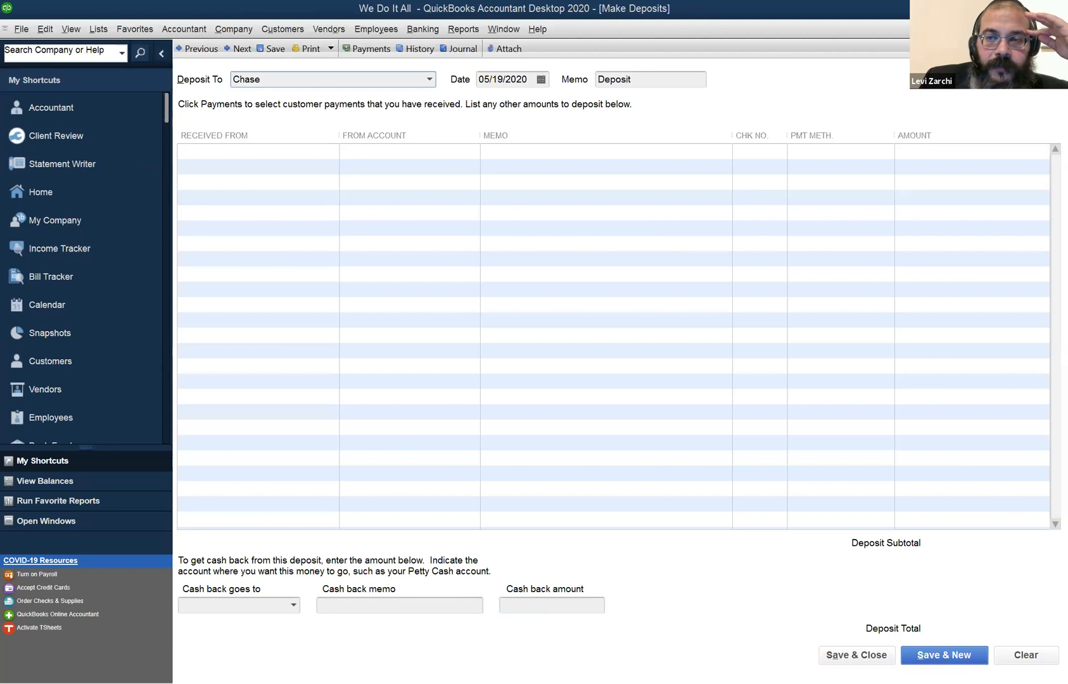
{"action": "key", "text": "alt+Tab"}
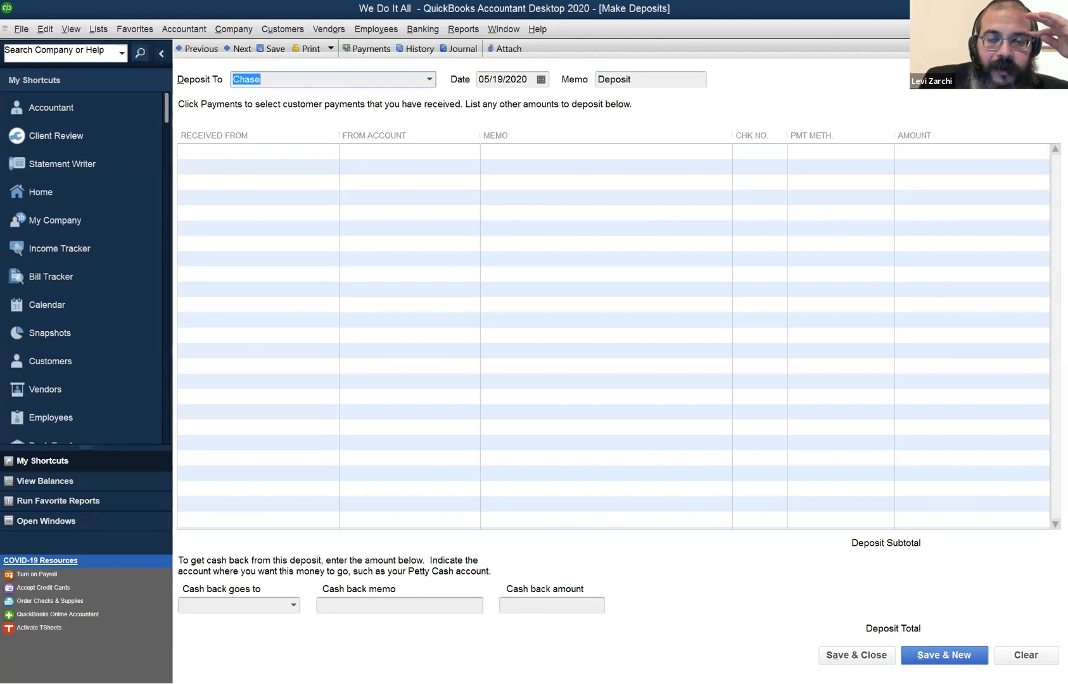
{"action": "key", "text": "Escape"}
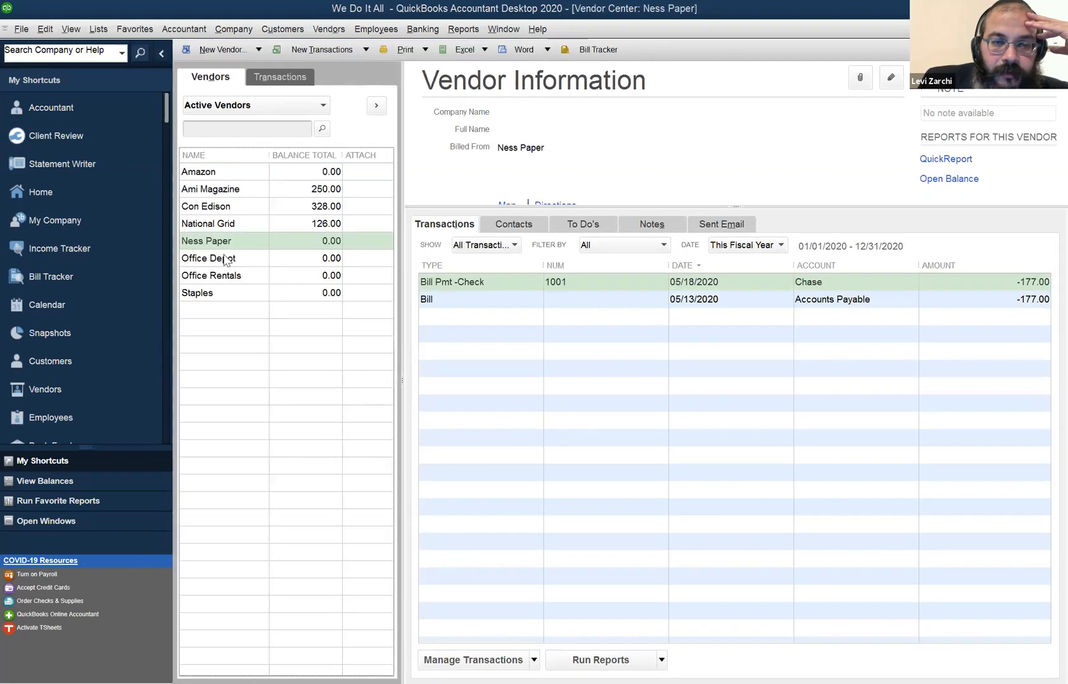
Open Amazon's 500.00 credit card bill payment from the Vendor Center and view the card accounts available for it.
{"action": "left_click", "coordinate": [218, 174]}
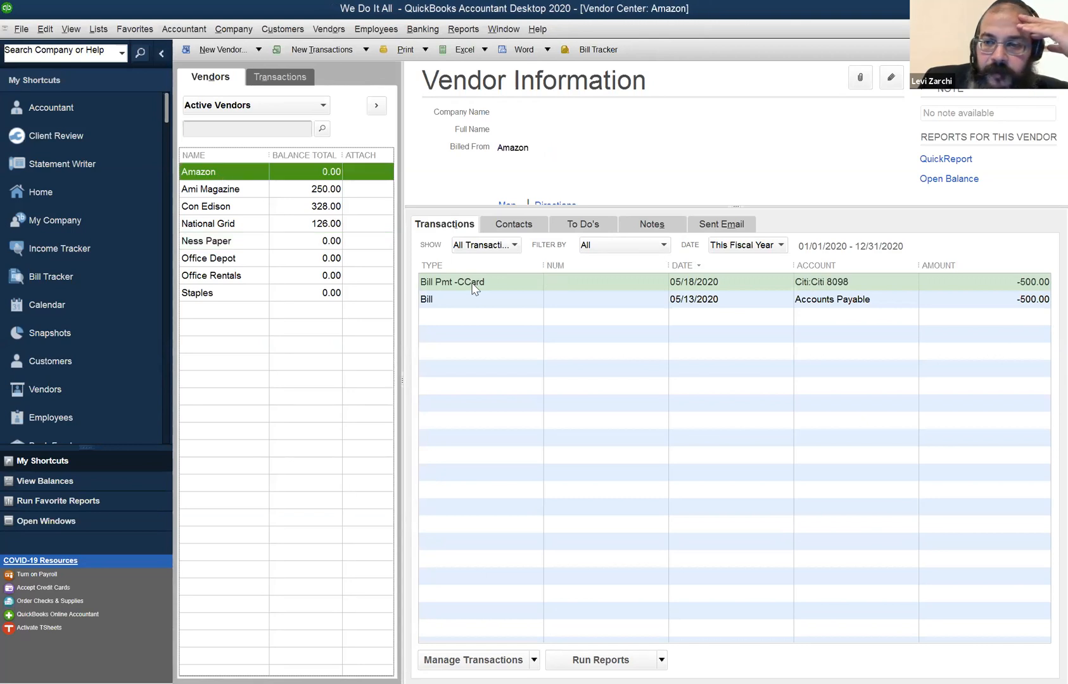
{"action": "double_click", "coordinate": [496, 282]}
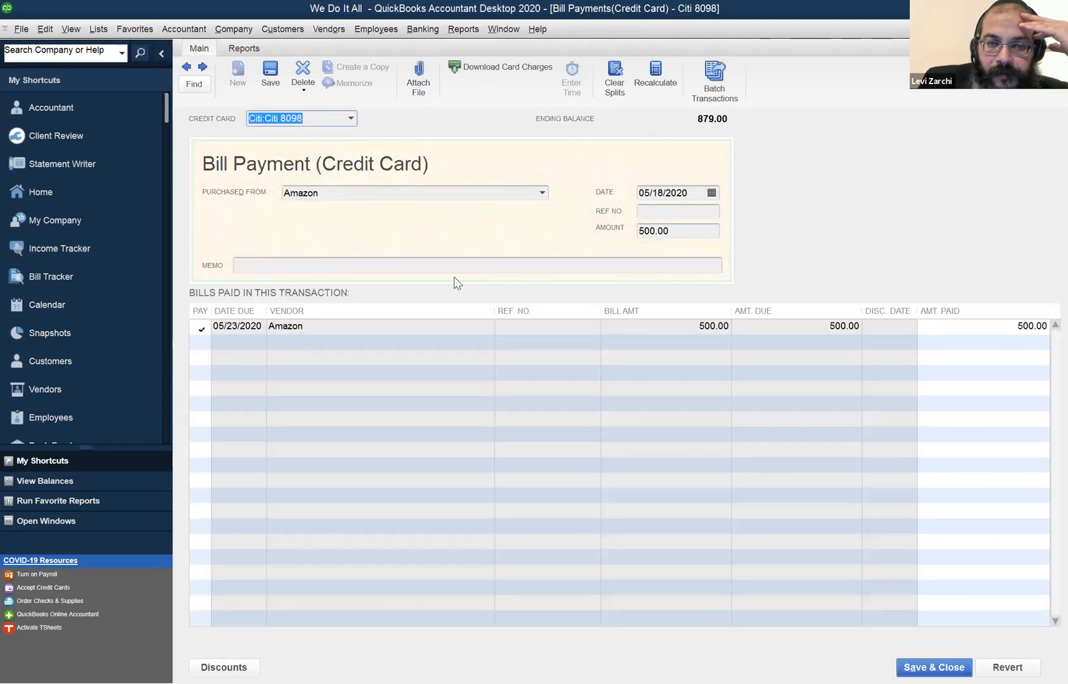
{"action": "left_click", "coordinate": [351, 118]}
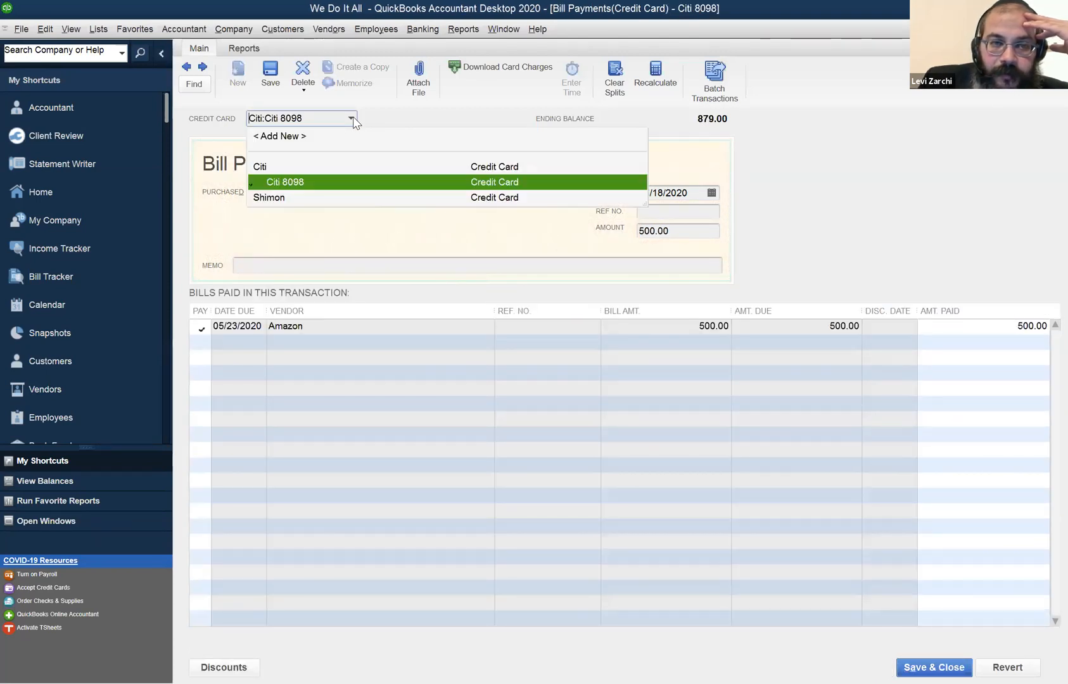
{"action": "left_click", "coordinate": [282, 199]}
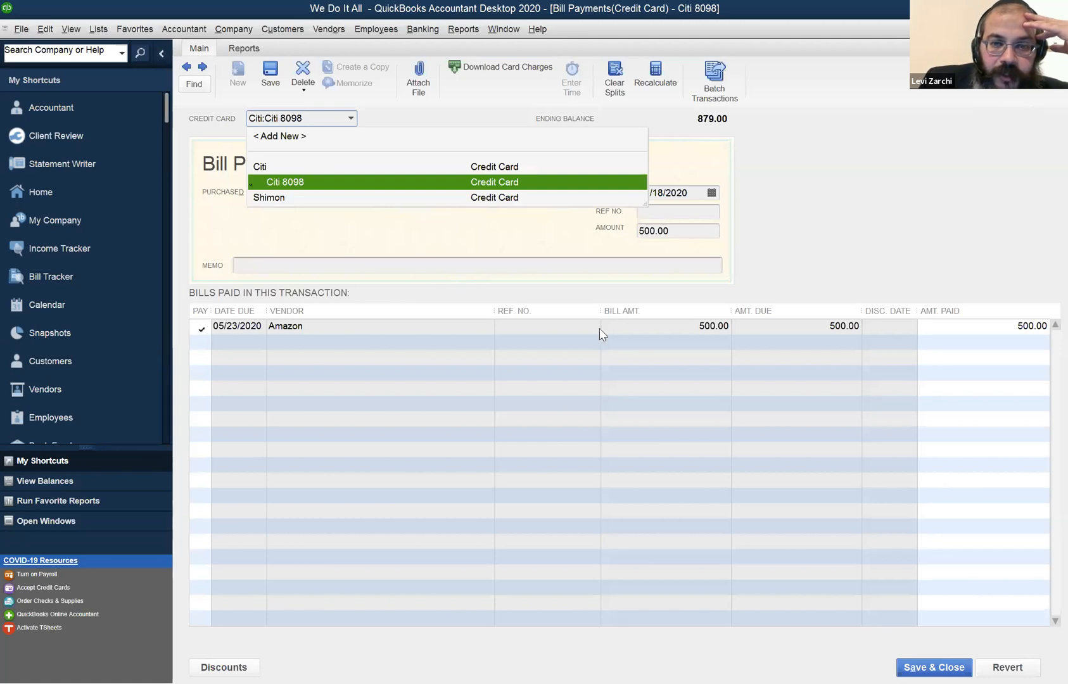
{"action": "key", "text": "Escape"}
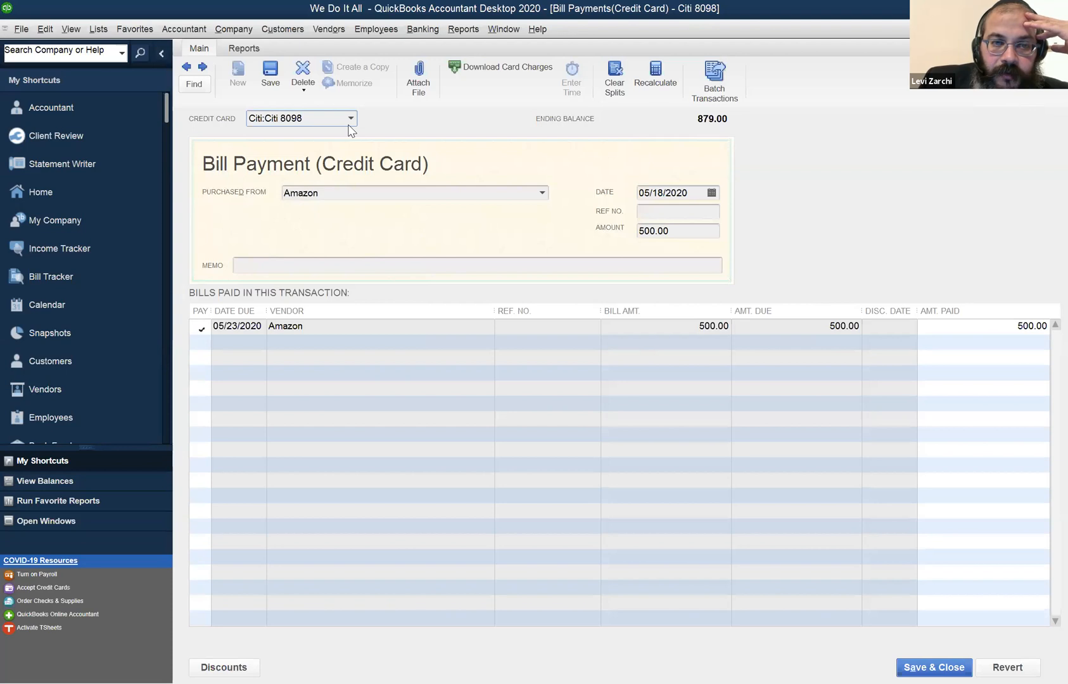
Try to change the Amazon bill payment's card account to the parent Citi account, cancel the change, and close the payment.
{"action": "left_click", "coordinate": [349, 117]}
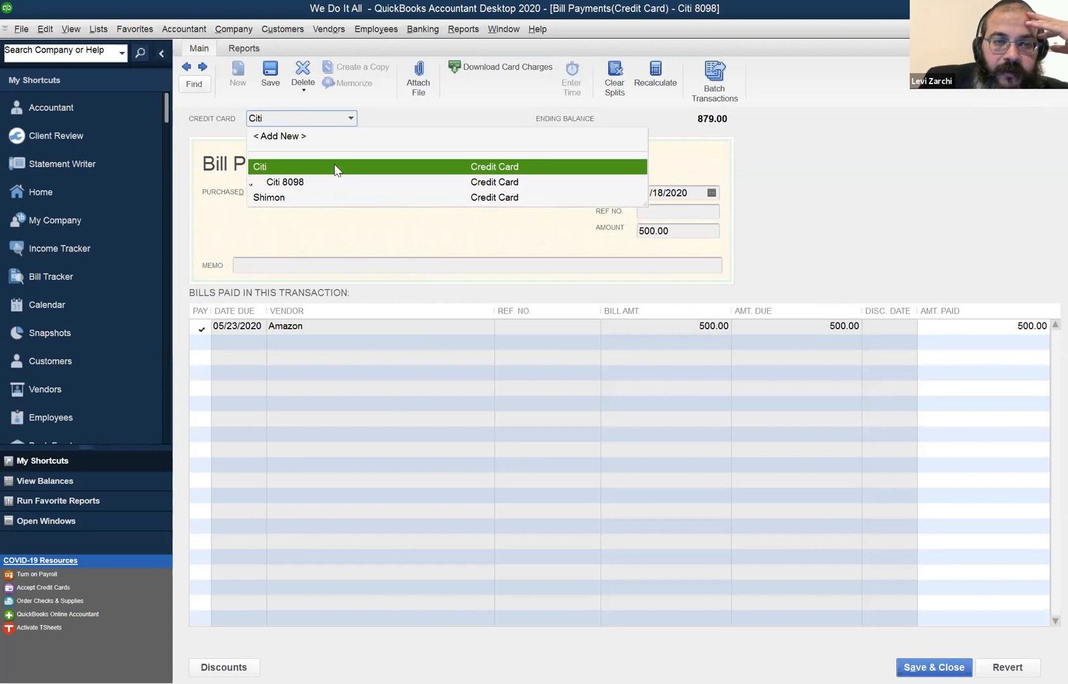
{"action": "left_click", "coordinate": [335, 170]}
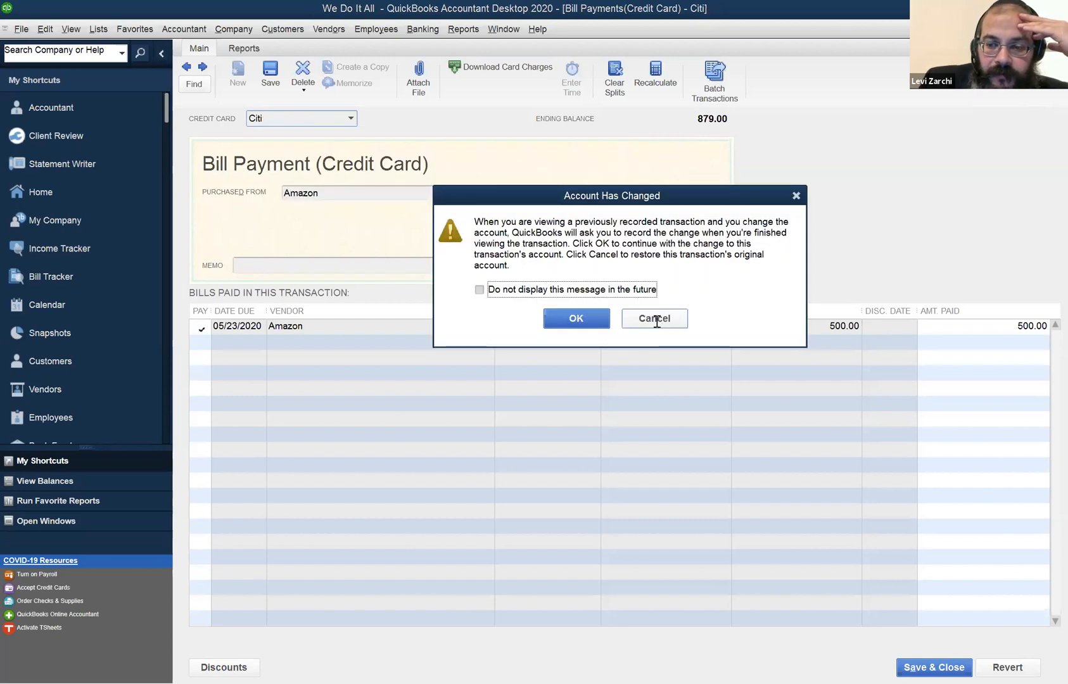
{"action": "left_click", "coordinate": [657, 320]}
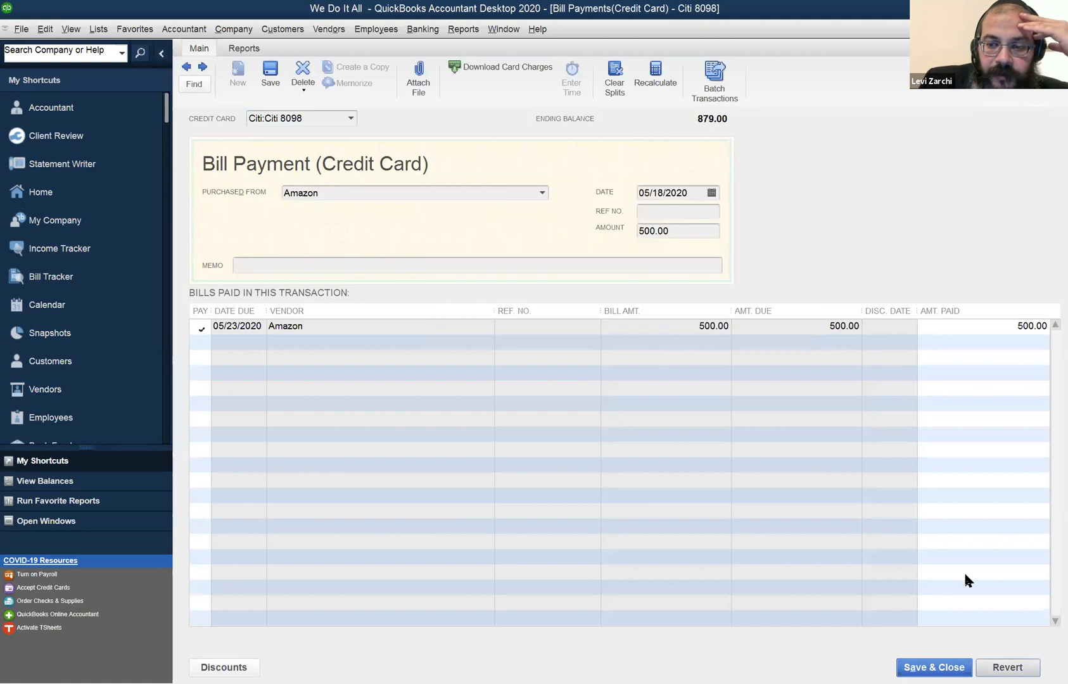
{"action": "key", "text": "Tab"}
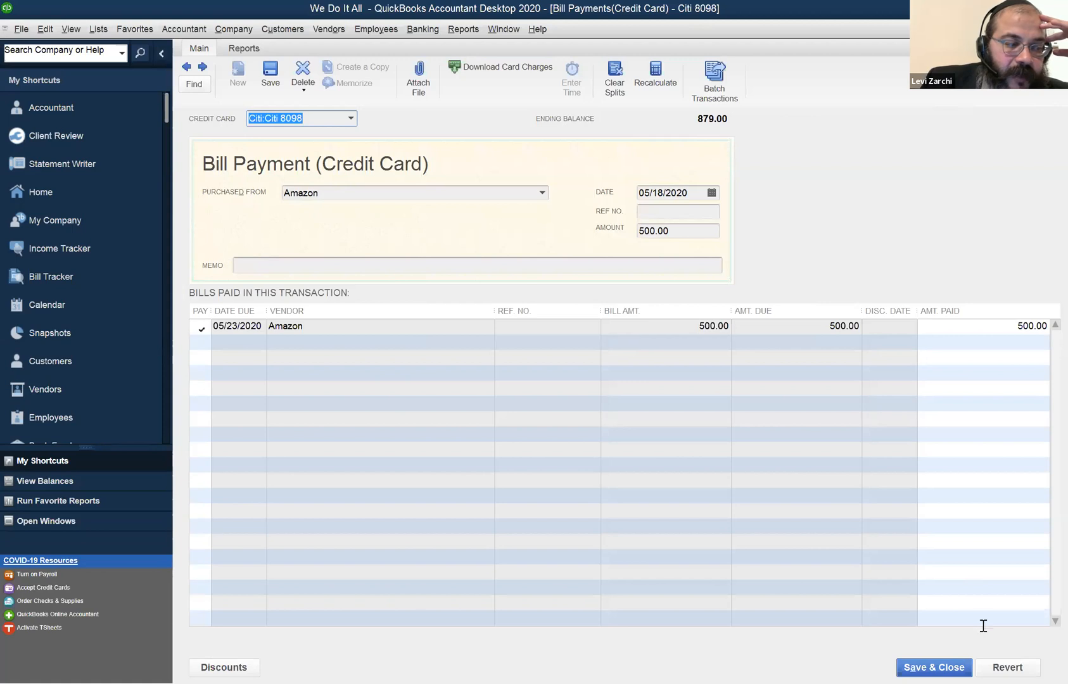
{"action": "left_click", "coordinate": [1007, 667]}
{"action": "left_click", "coordinate": [952, 662]}
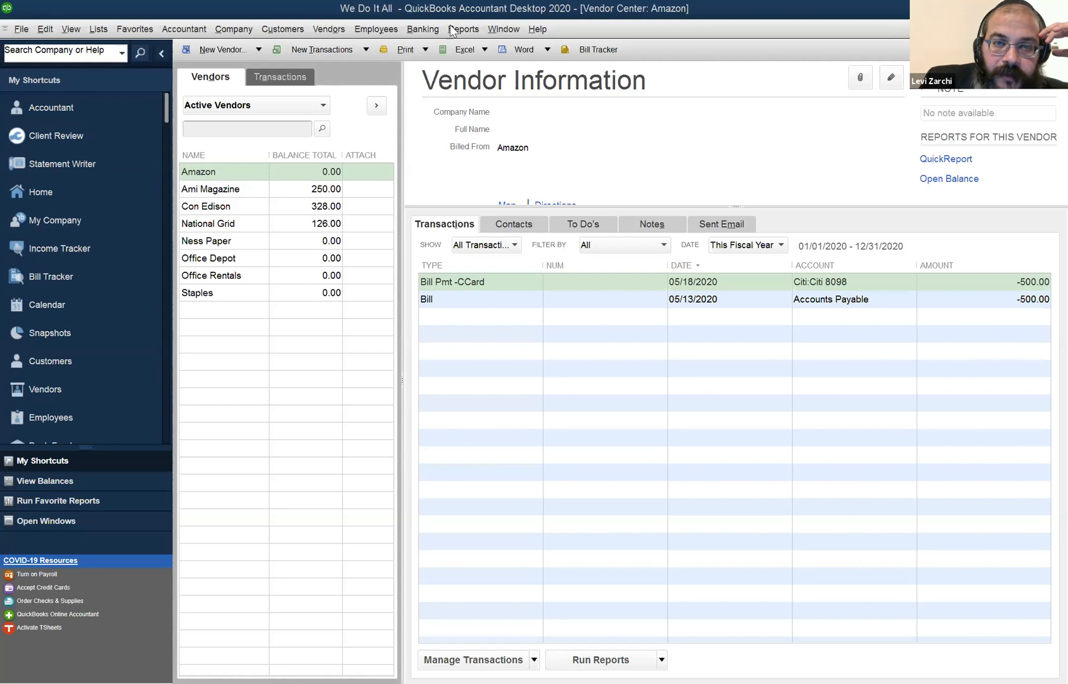
{"action": "left_click", "coordinate": [431, 30]}
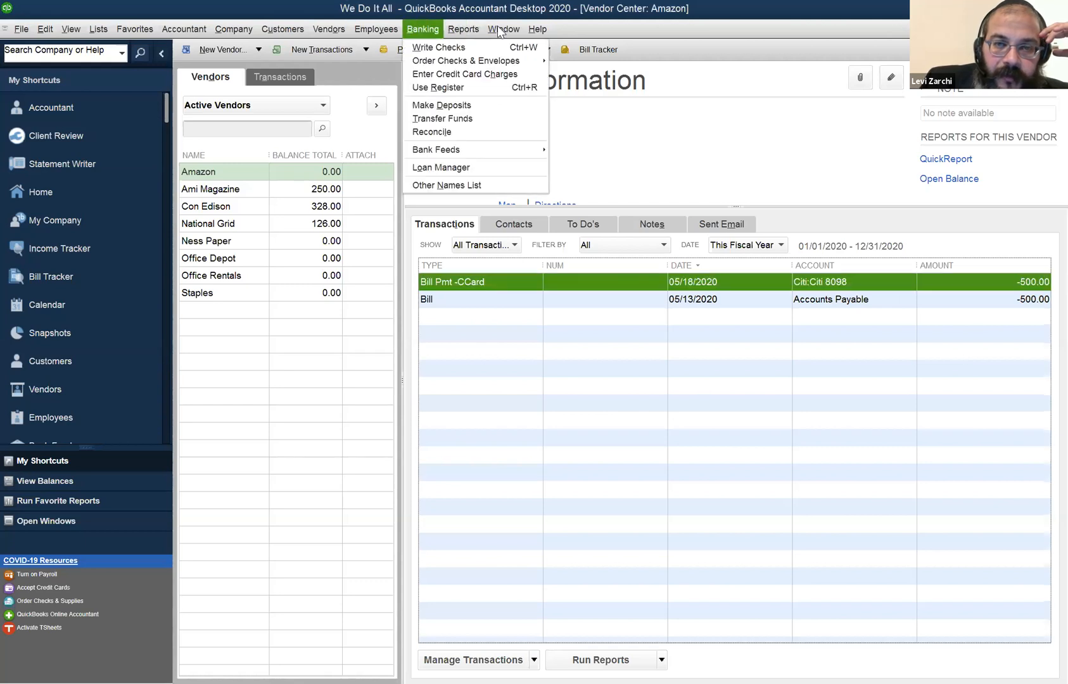
{"action": "mouse_move", "coordinate": [498, 26]}
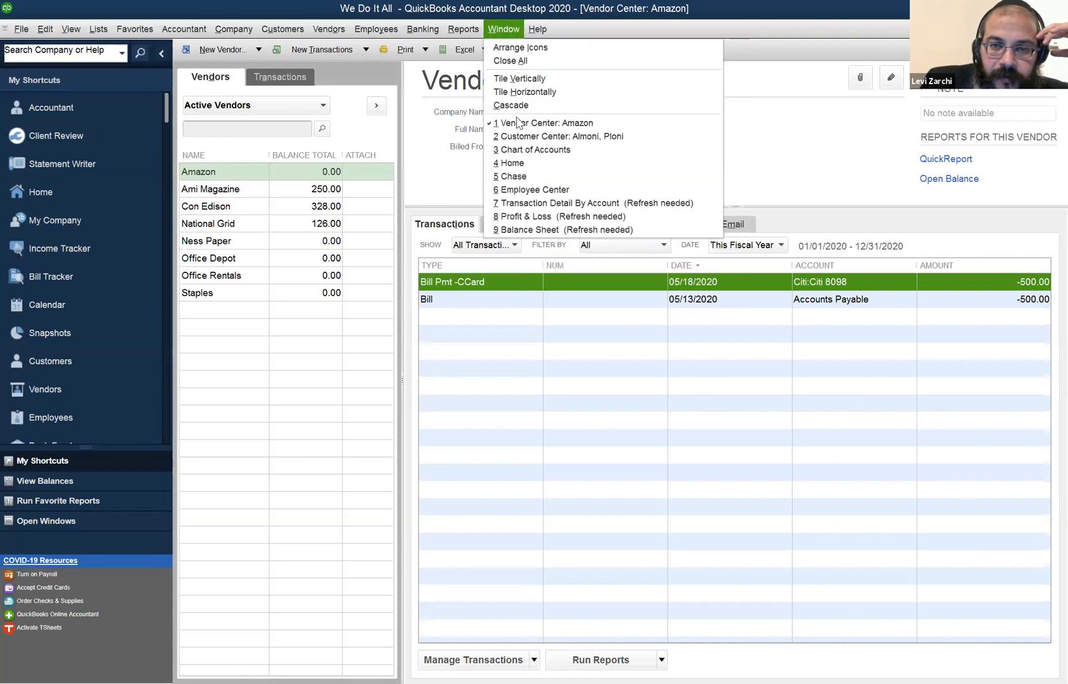
{"action": "left_click", "coordinate": [536, 217]}
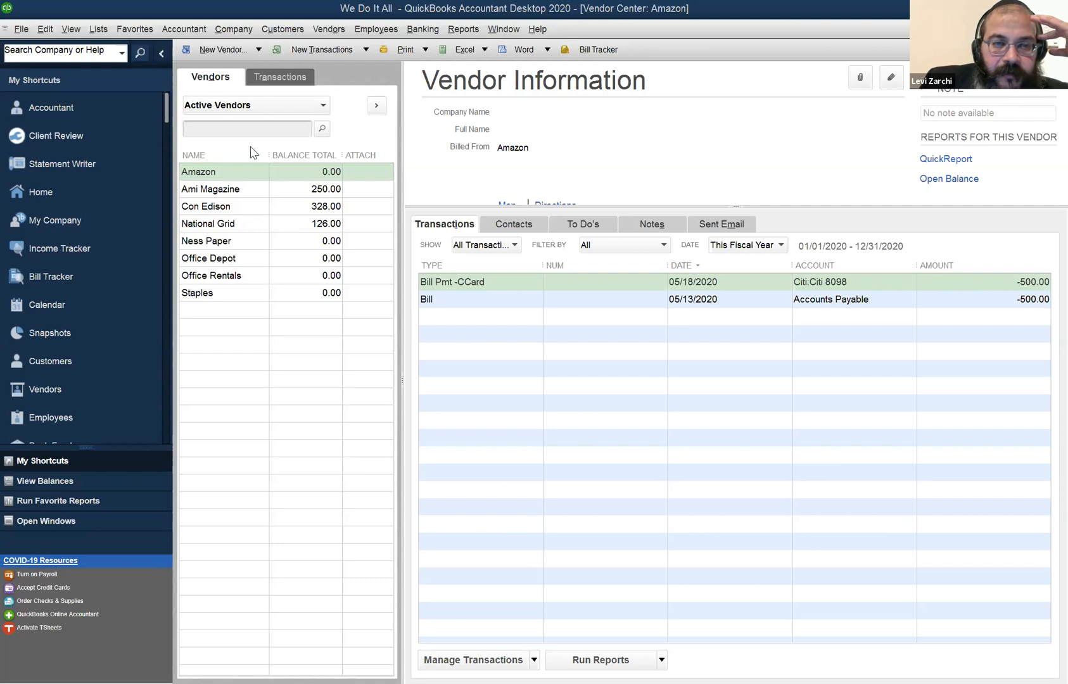
Open the customer's 670.00 payment from the Customer Center, try Visa as the payment method, cancel the card entry, and reselect Cash.
{"action": "left_click", "coordinate": [317, 31]}
{"action": "mouse_move", "coordinate": [282, 30]}
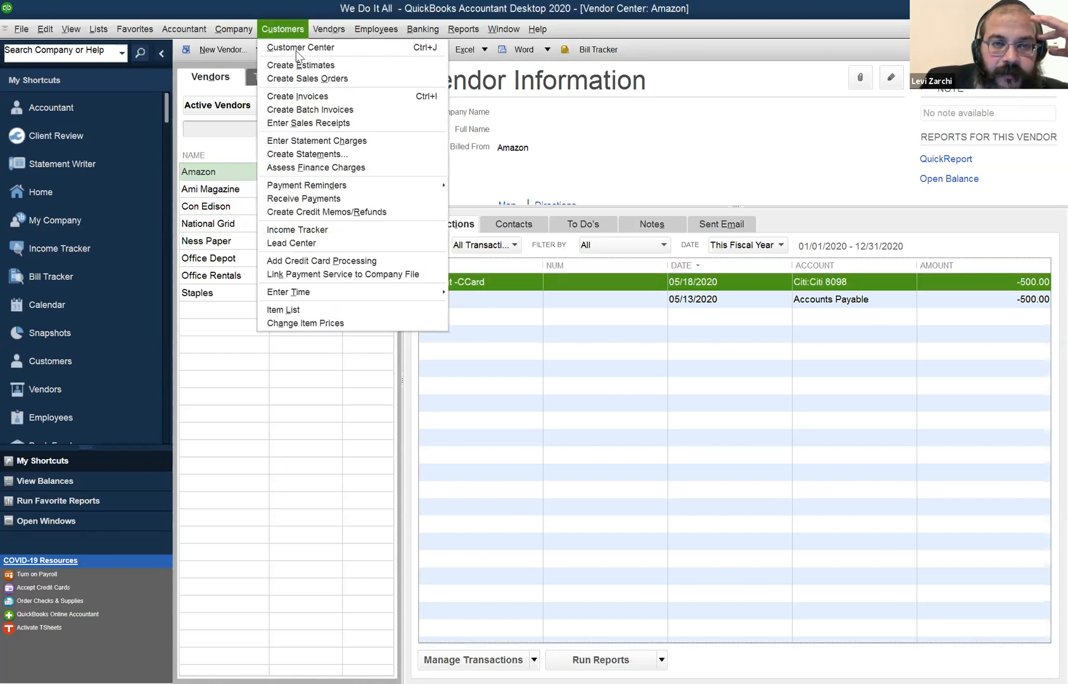
{"action": "left_click", "coordinate": [298, 50]}
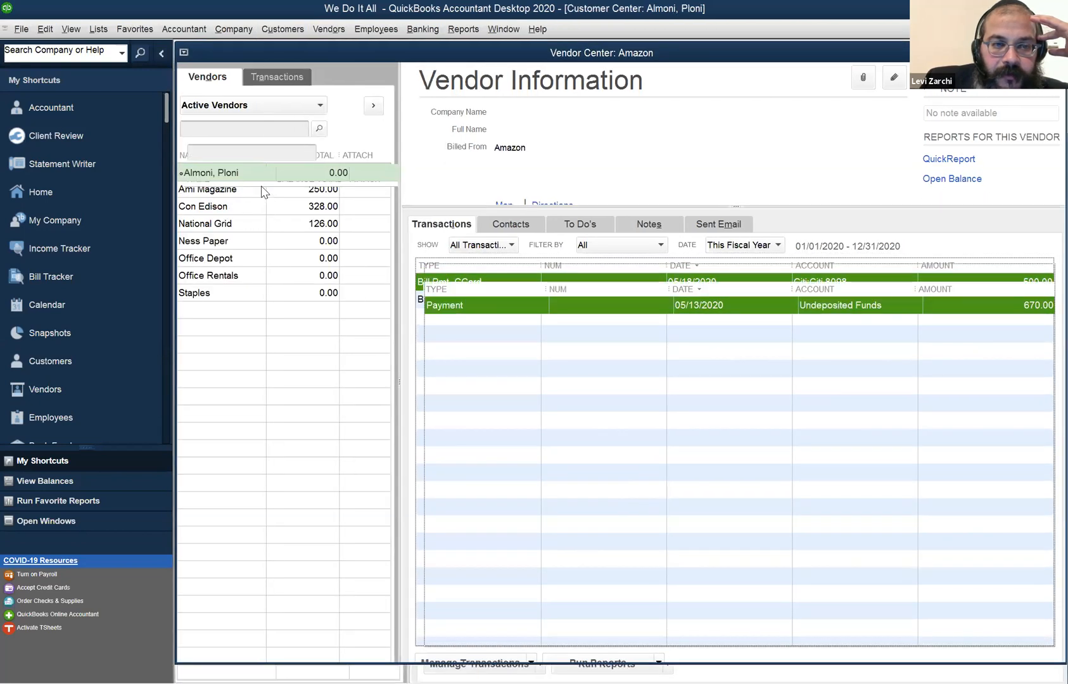
{"action": "left_click", "coordinate": [253, 173]}
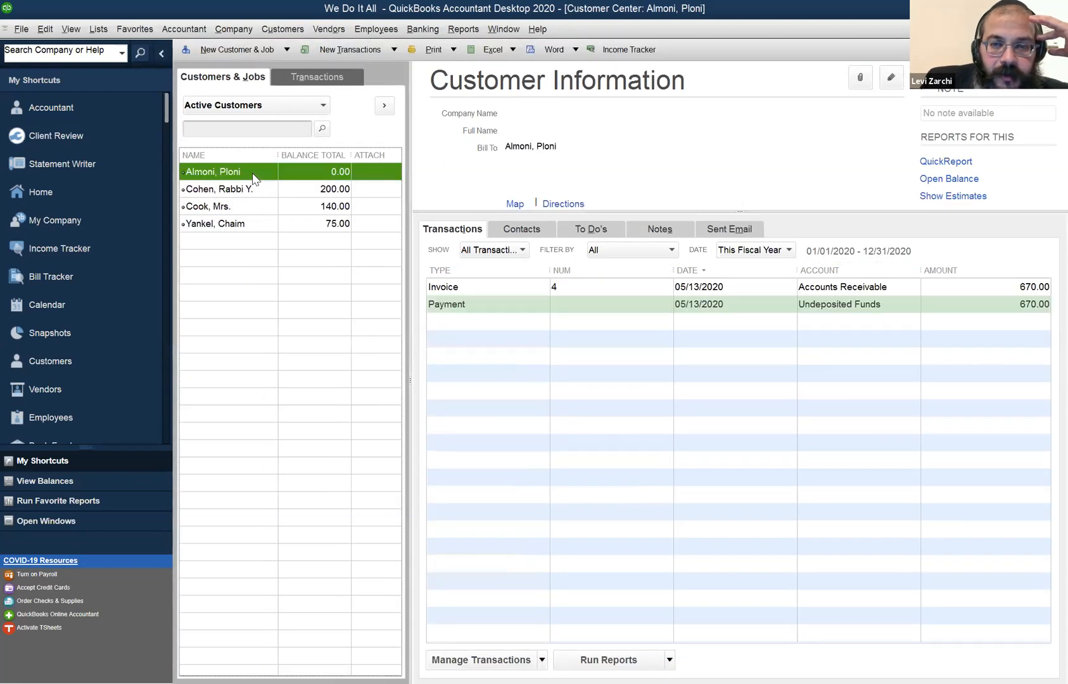
{"action": "double_click", "coordinate": [454, 305]}
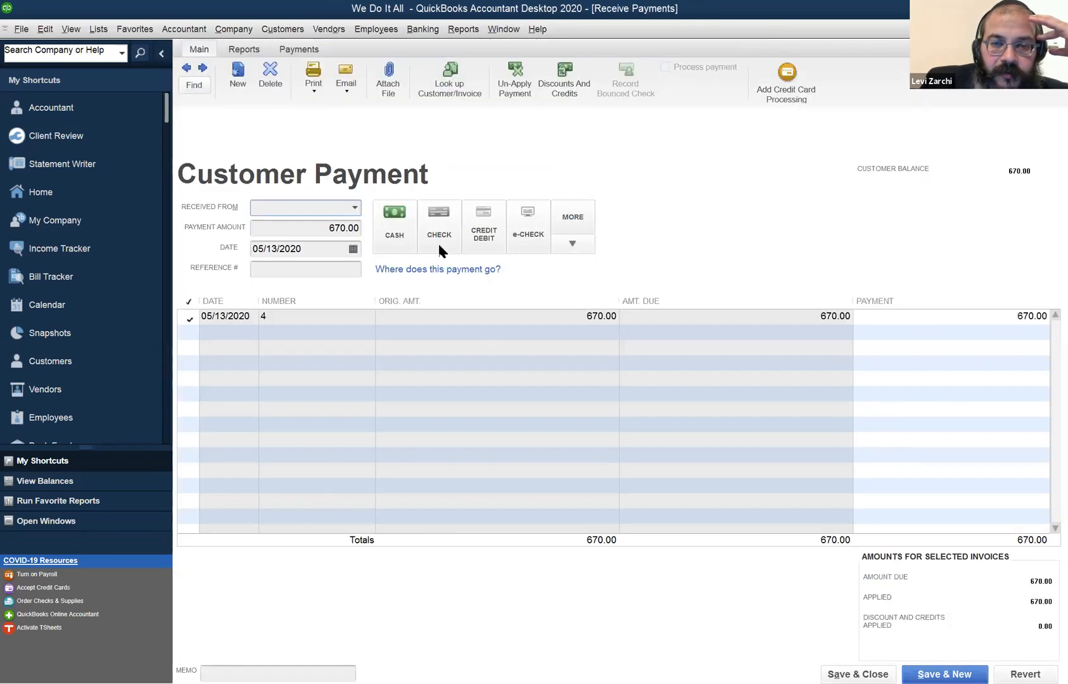
{"action": "left_click", "coordinate": [485, 236]}
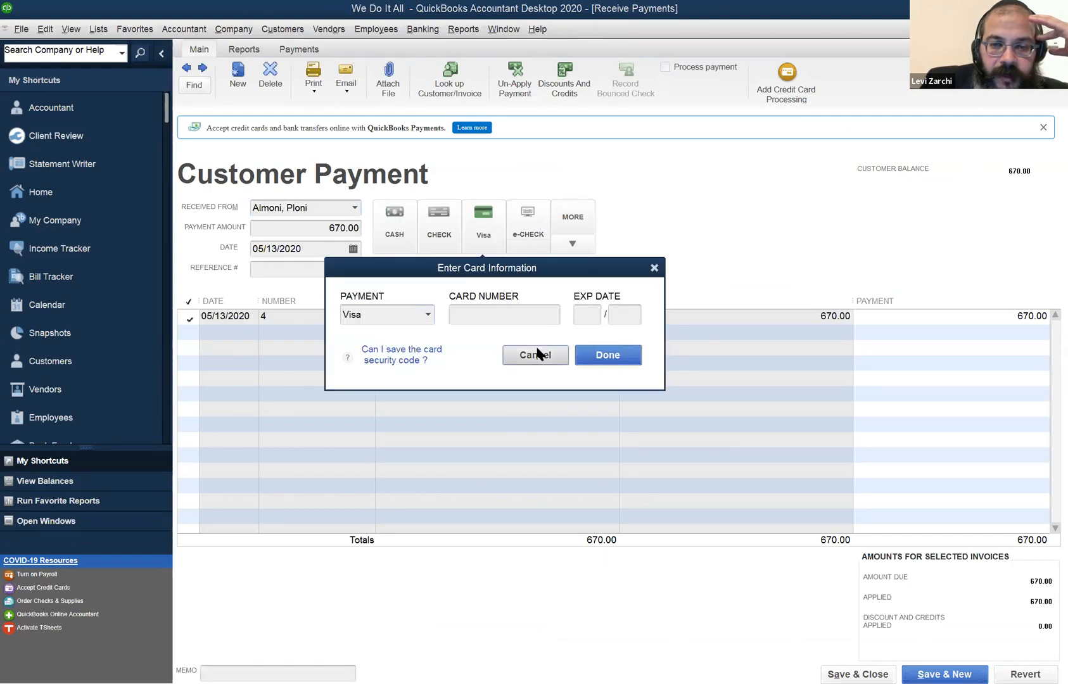
{"action": "left_click", "coordinate": [537, 354]}
{"action": "left_click", "coordinate": [393, 231]}
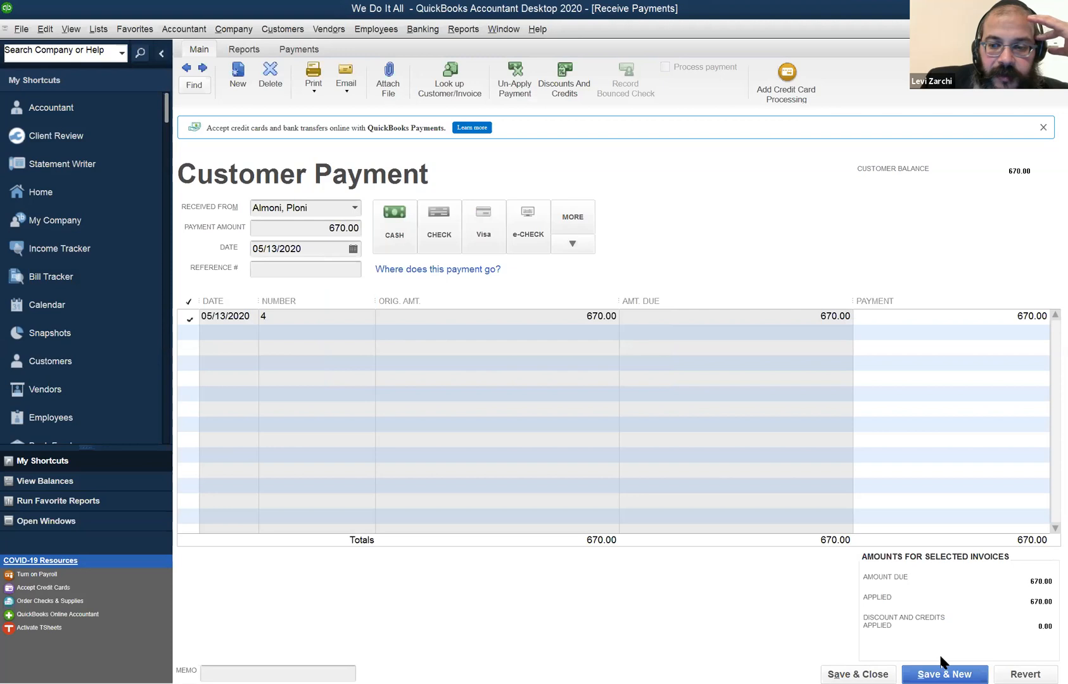
Save and close the customer's payment, then open a blank deposit to Chase dated 05/19/2020.
{"action": "left_click", "coordinate": [874, 672]}
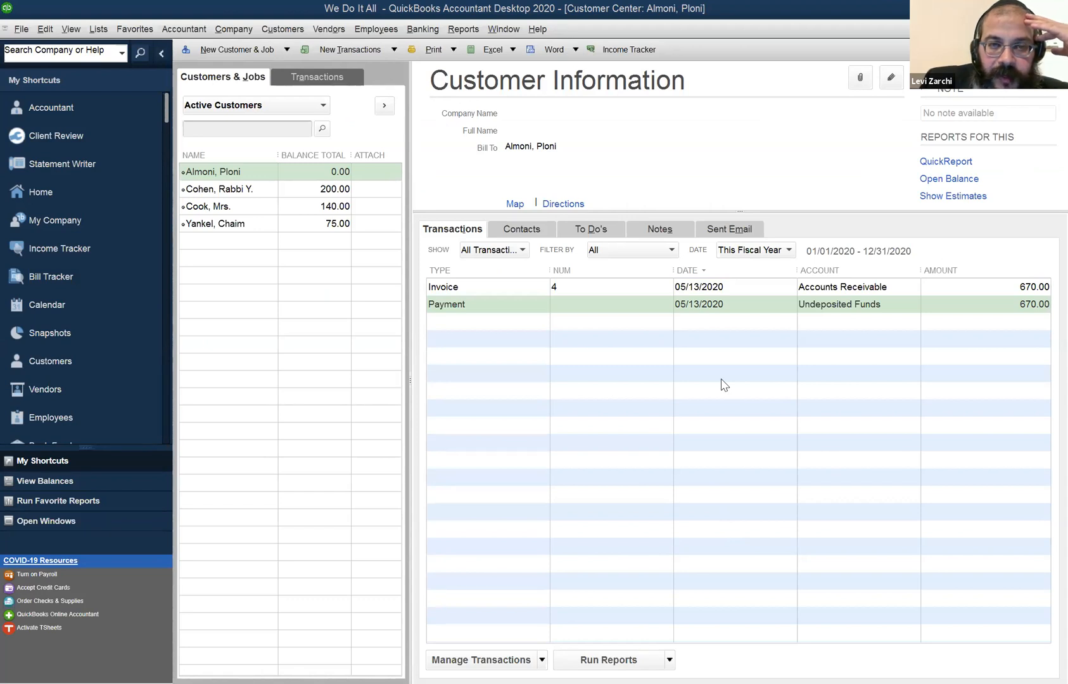
{"action": "left_click", "coordinate": [411, 30]}
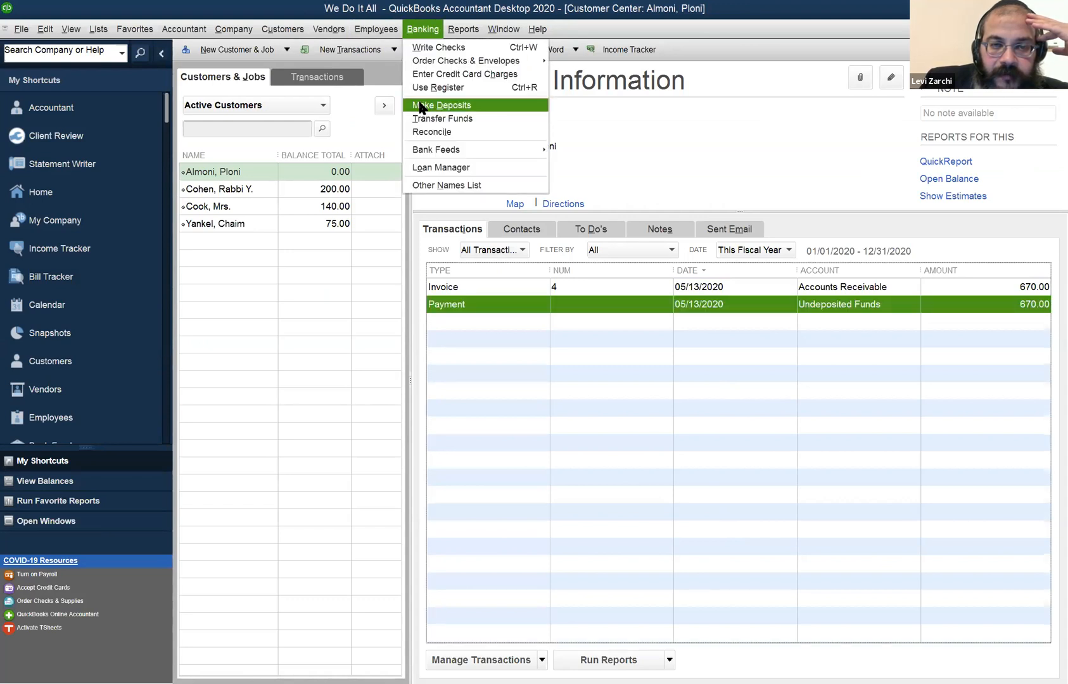
{"action": "left_click", "coordinate": [422, 107]}
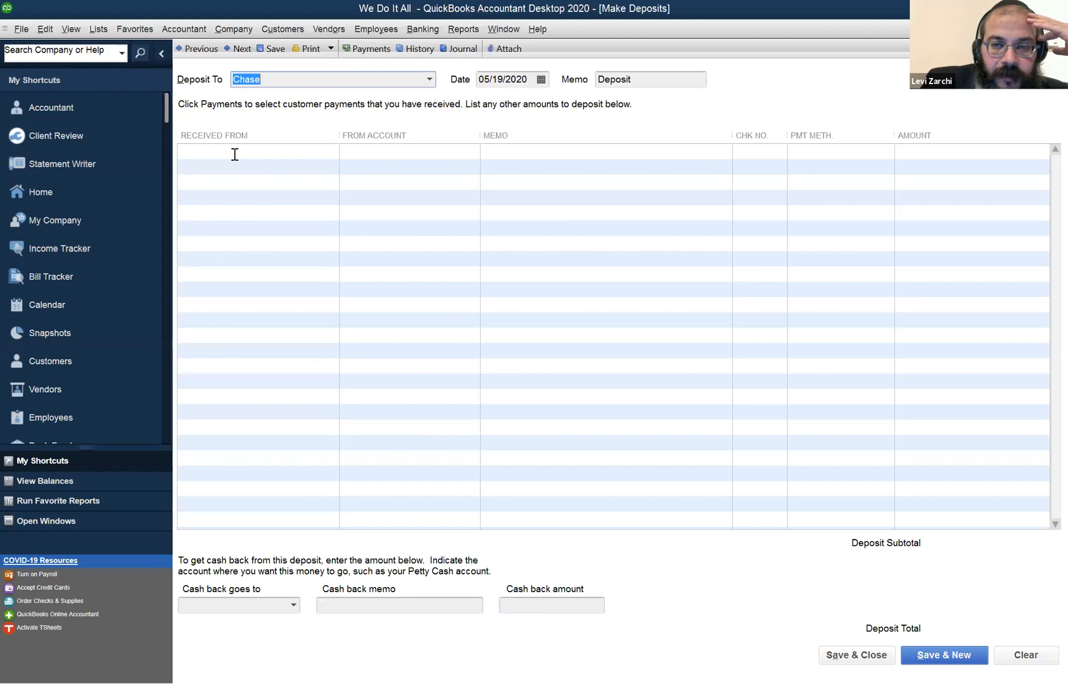
{"action": "left_click", "coordinate": [235, 154]}
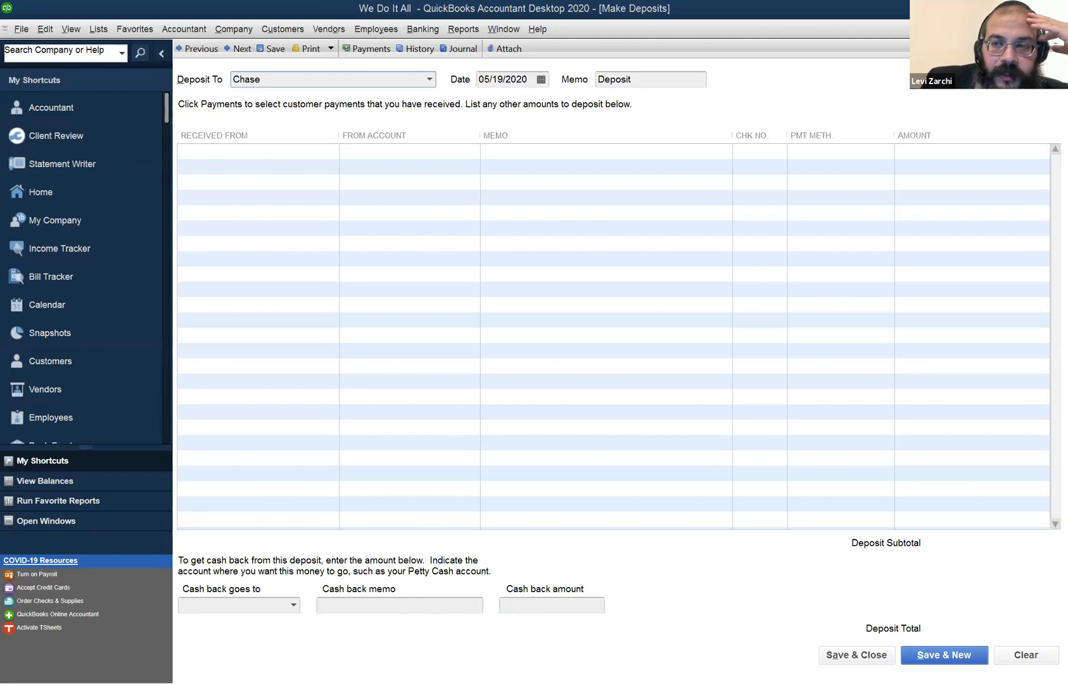
{"action": "key", "text": "Escape"}
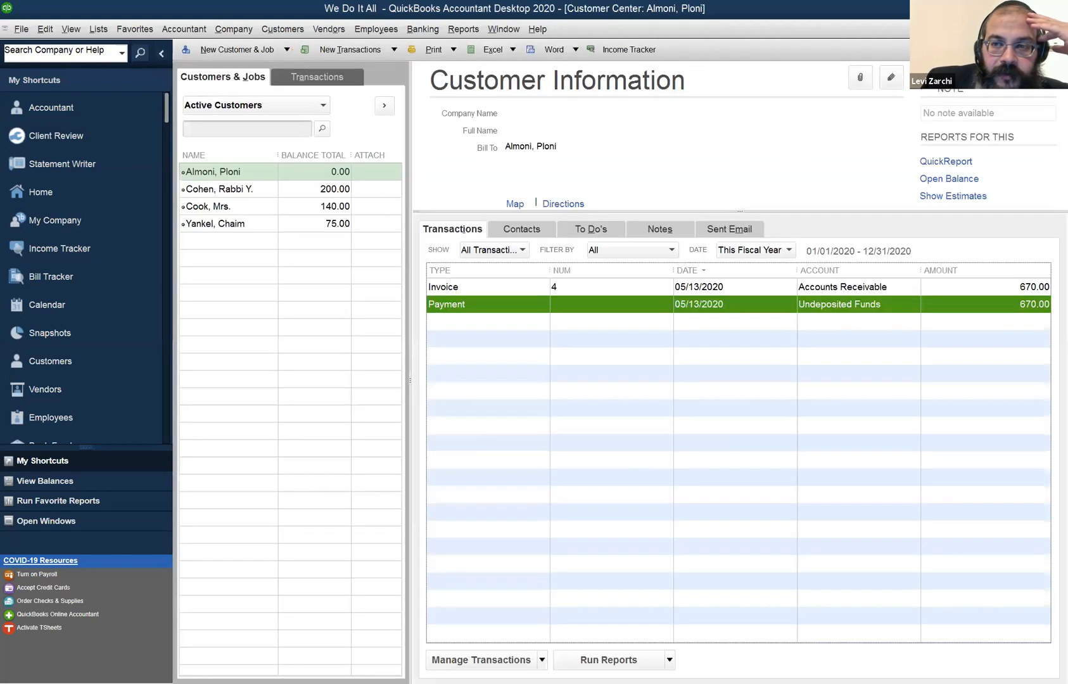
{"action": "left_click", "coordinate": [427, 33]}
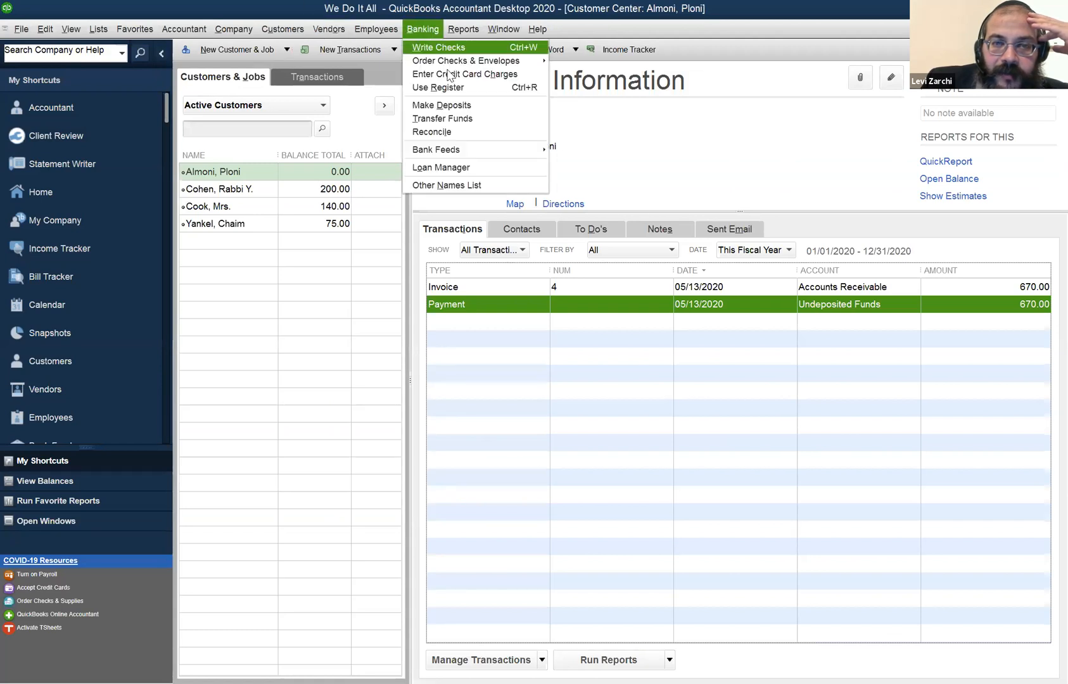
{"action": "left_click", "coordinate": [455, 106]}
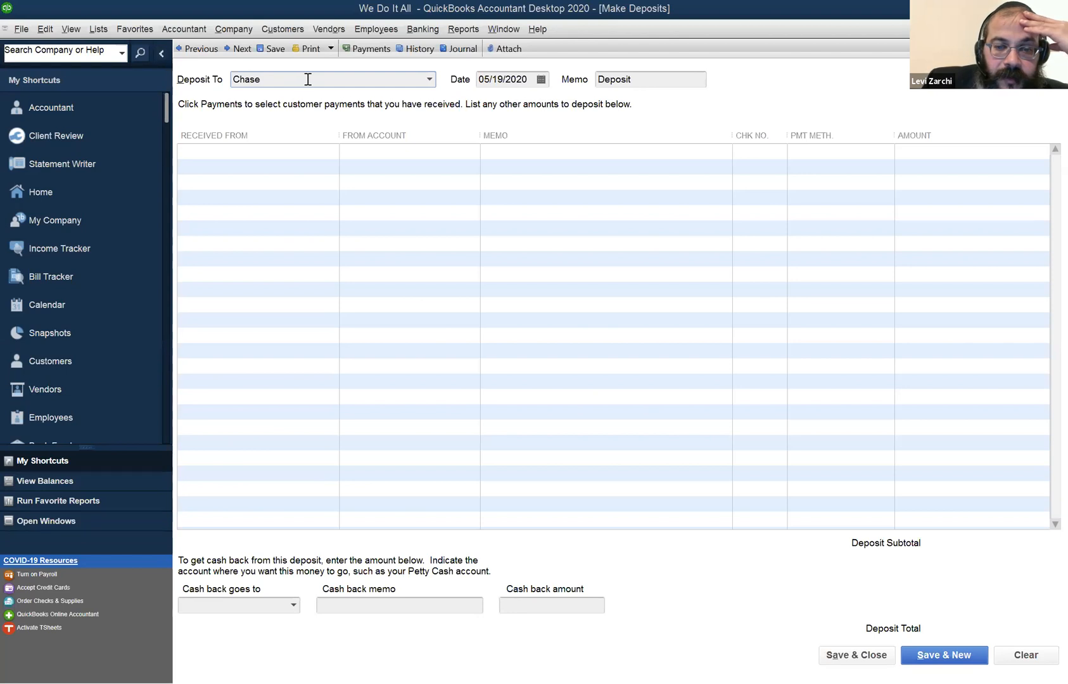
Open Staples' credit card bill payment from the Vendor Center, view the card accounts available for it, and save and close it.
{"action": "left_click", "coordinate": [333, 30]}
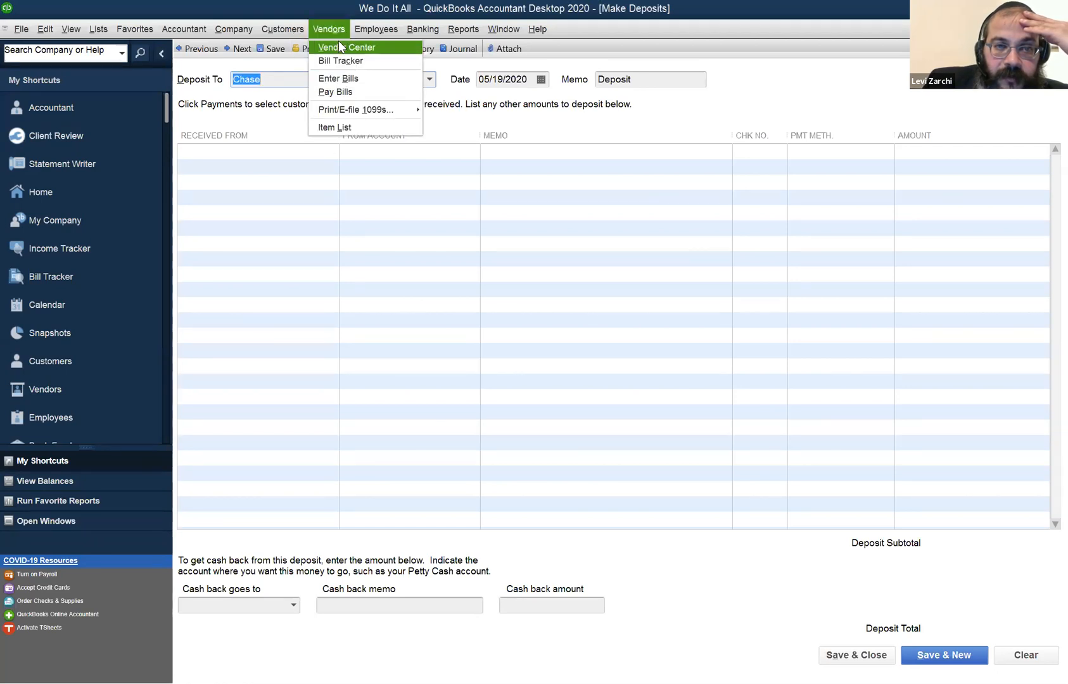
{"action": "left_click", "coordinate": [340, 47]}
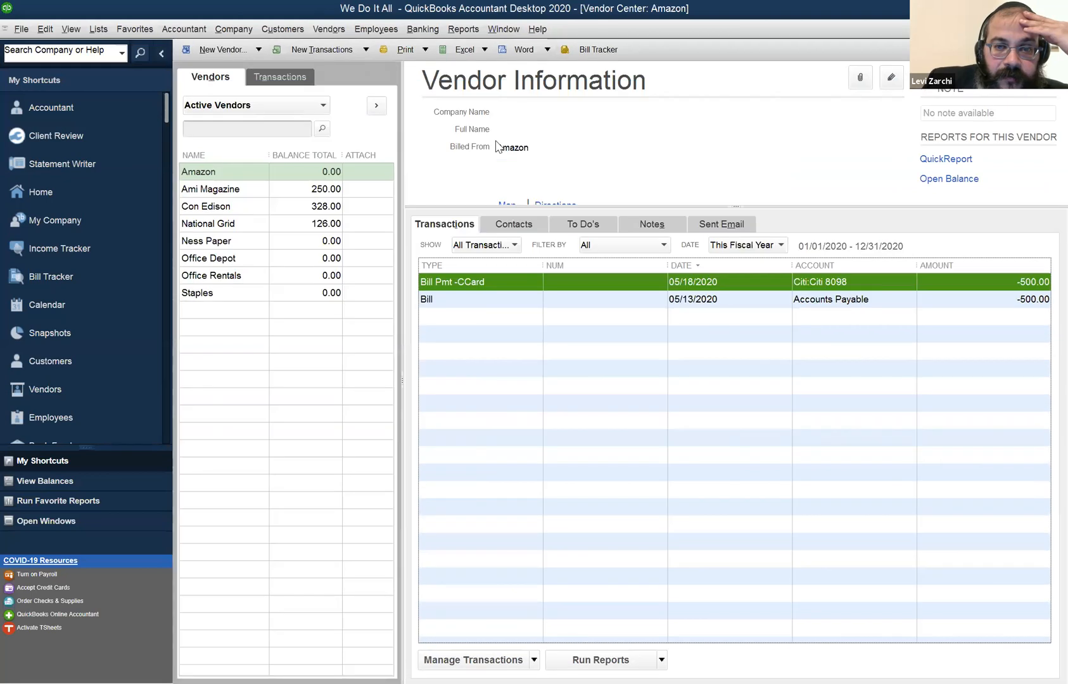
{"action": "left_click", "coordinate": [219, 296]}
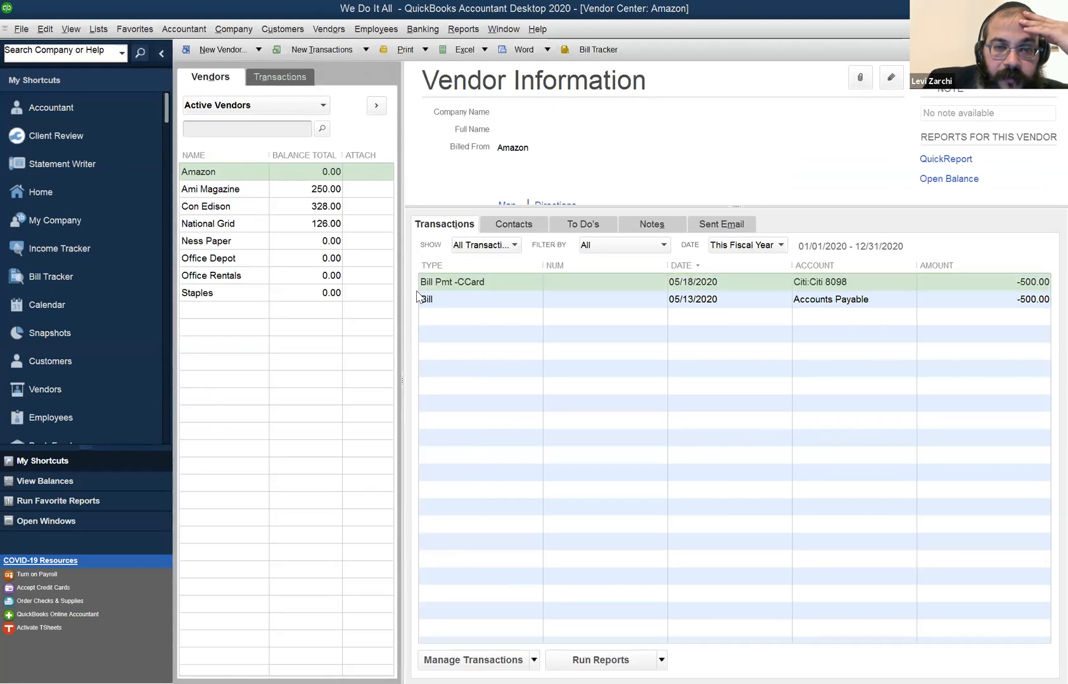
{"action": "left_click", "coordinate": [459, 280]}
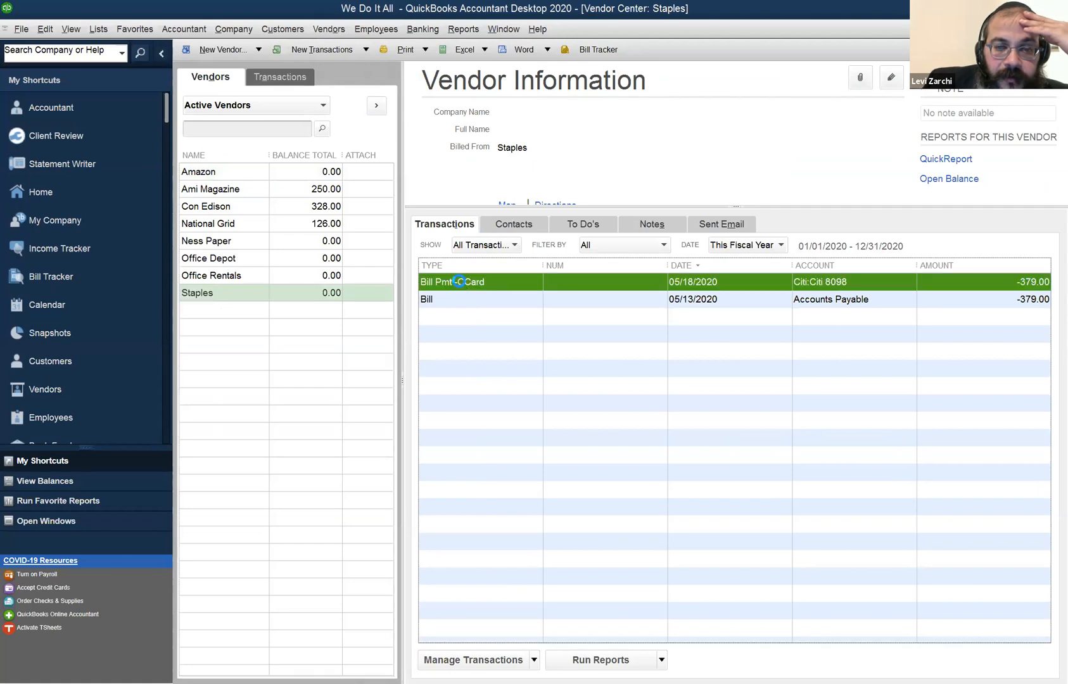
{"action": "double_click", "coordinate": [459, 281]}
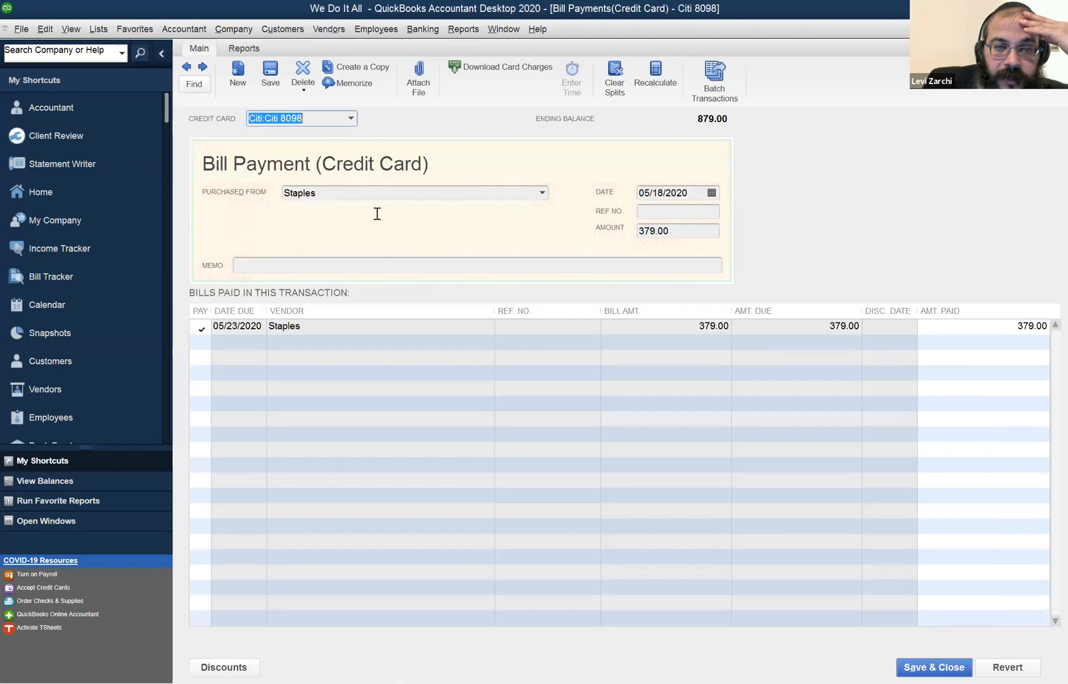
{"action": "left_click", "coordinate": [351, 119]}
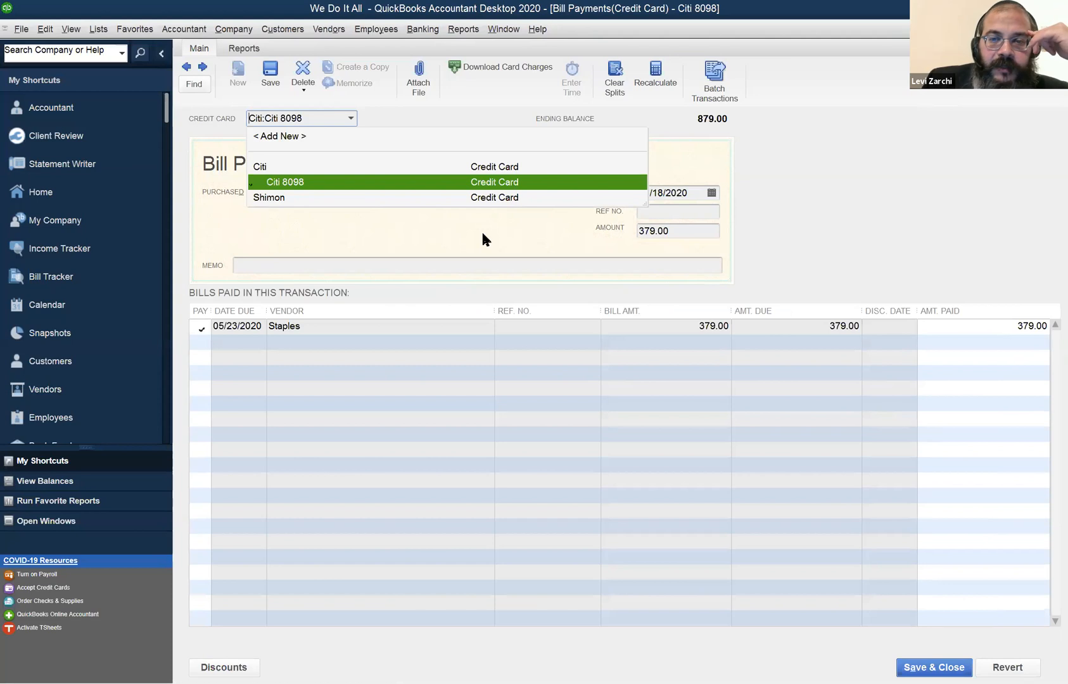
{"action": "left_click", "coordinate": [934, 163]}
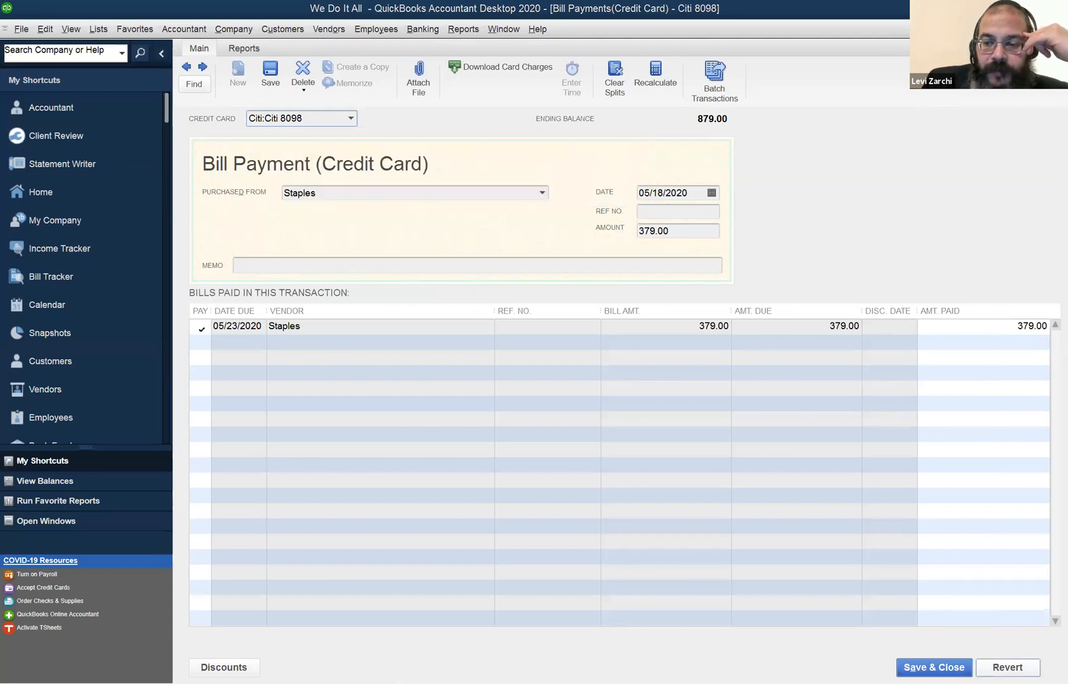
{"action": "left_click", "coordinate": [932, 662]}
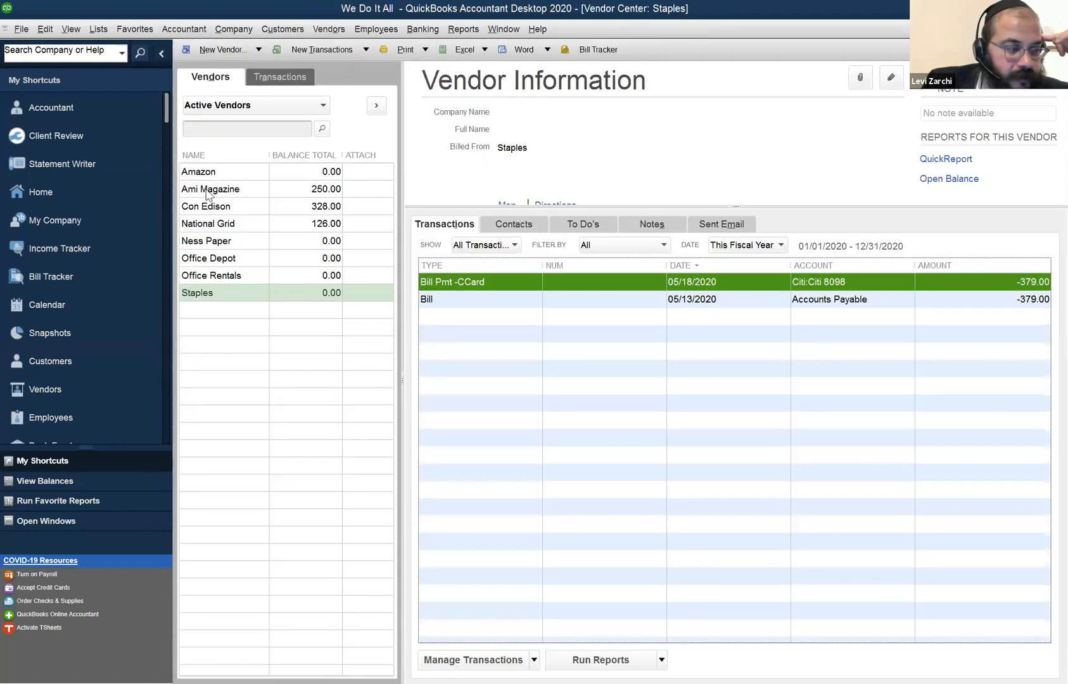
Select Amazon's credit card bill payment in the Vendor Center and view the list of open windows.
{"action": "left_click", "coordinate": [219, 173]}
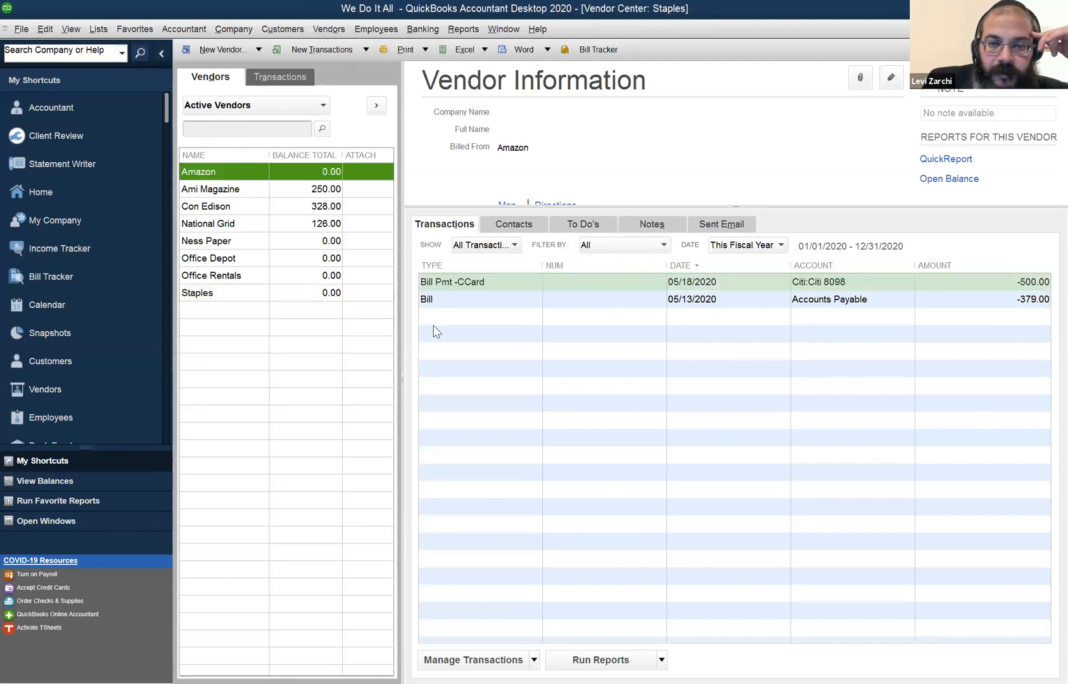
{"action": "left_click", "coordinate": [459, 280]}
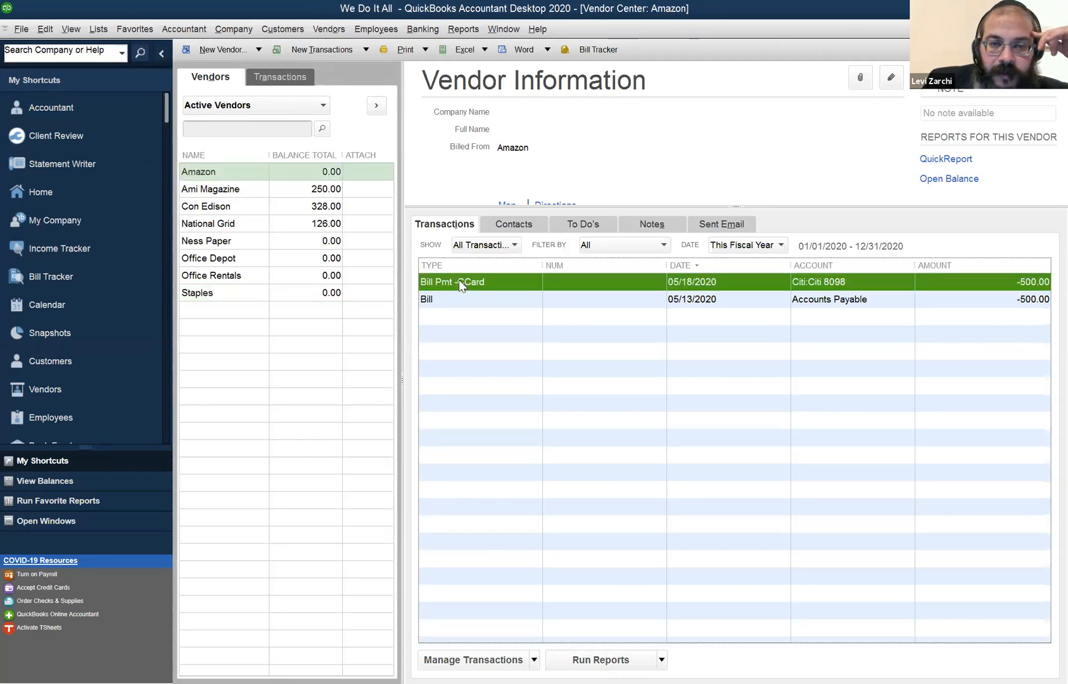
{"action": "left_click", "coordinate": [503, 29]}
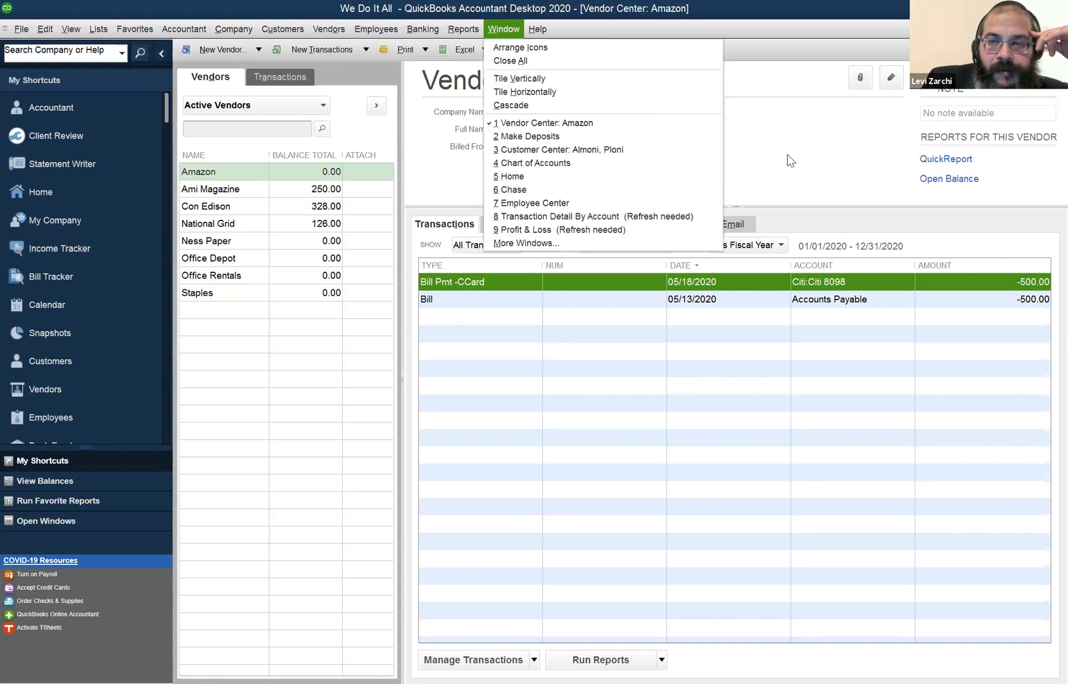
{"action": "left_click", "coordinate": [842, 116]}
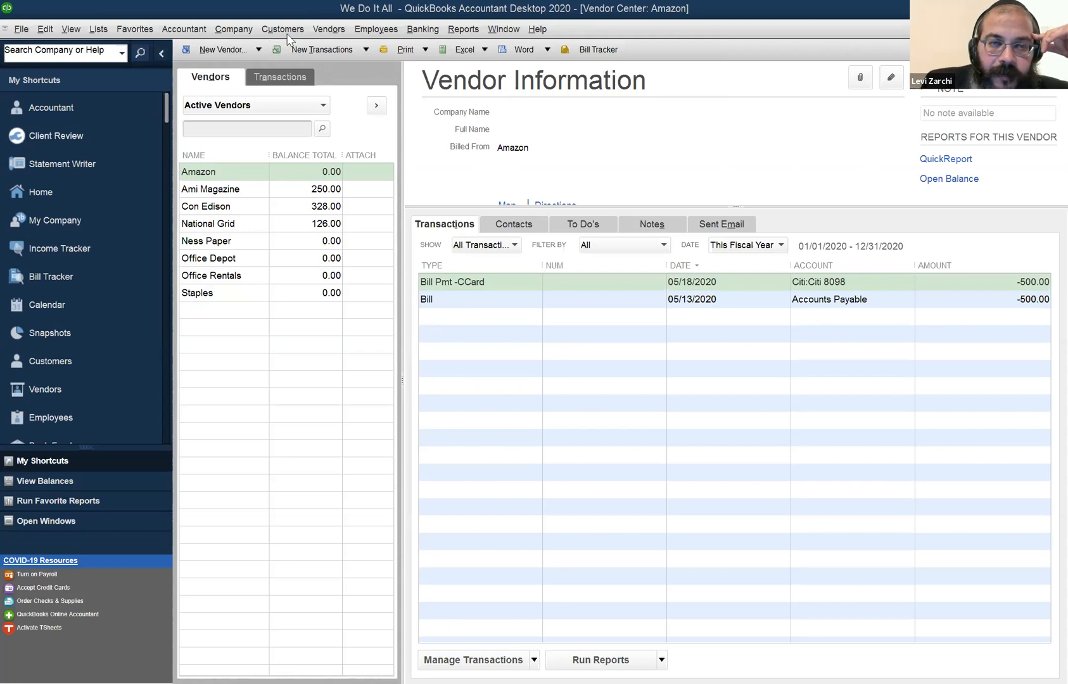
Open Pay Bills and select the Con Edison bill due 05/23/2020 for payment.
{"action": "left_click", "coordinate": [316, 34]}
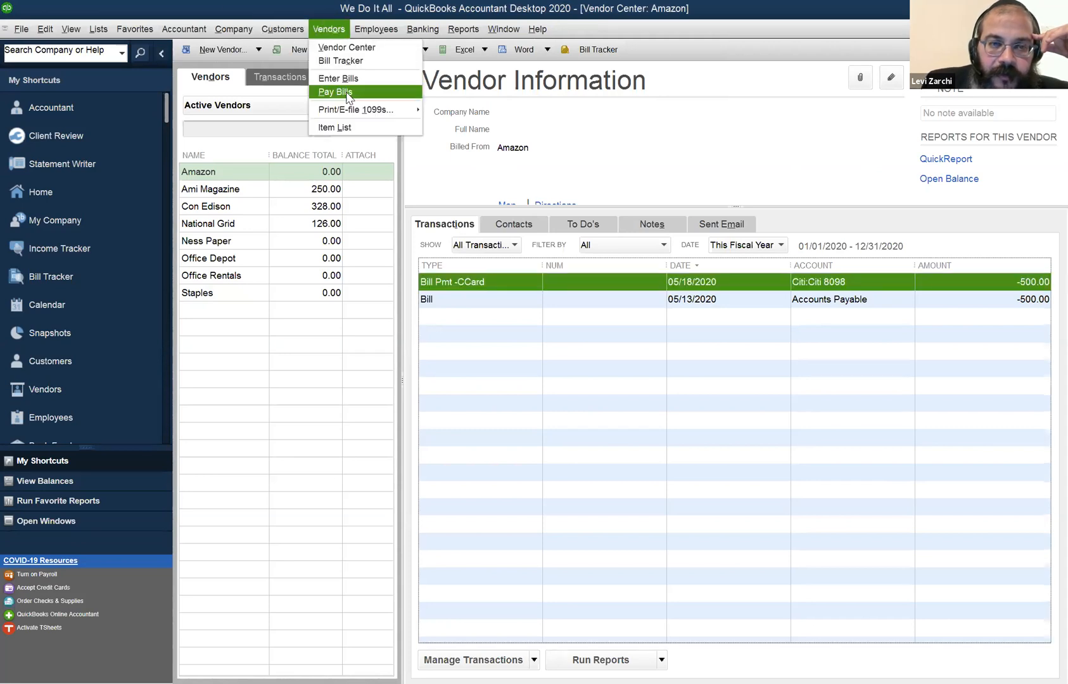
{"action": "left_click", "coordinate": [346, 93]}
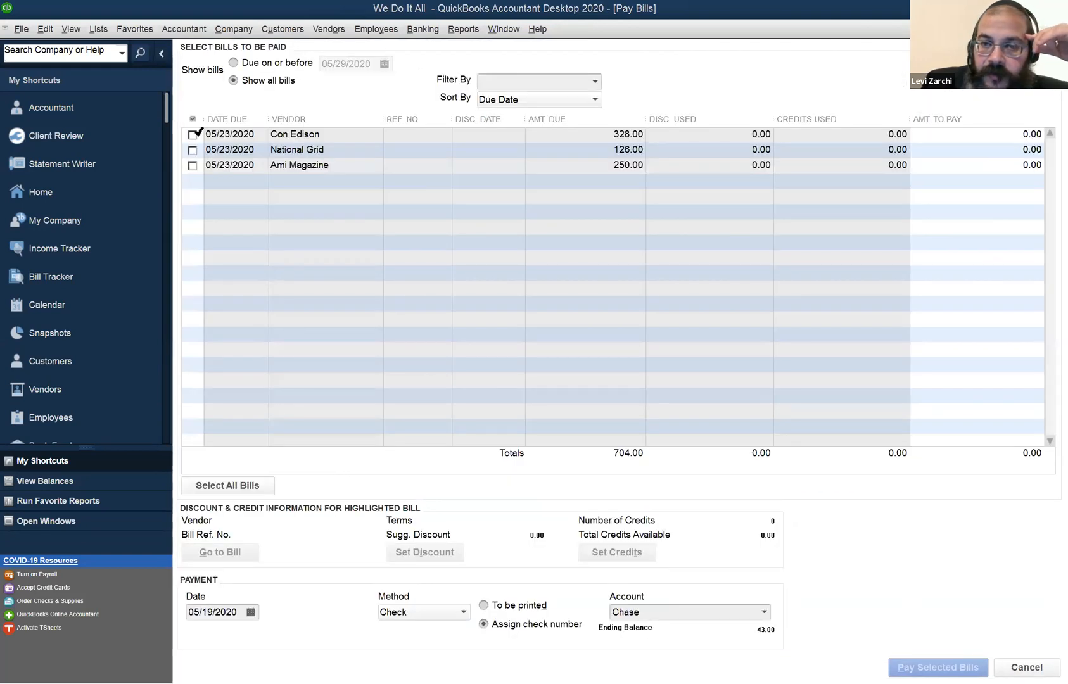
{"action": "left_click", "coordinate": [205, 132]}
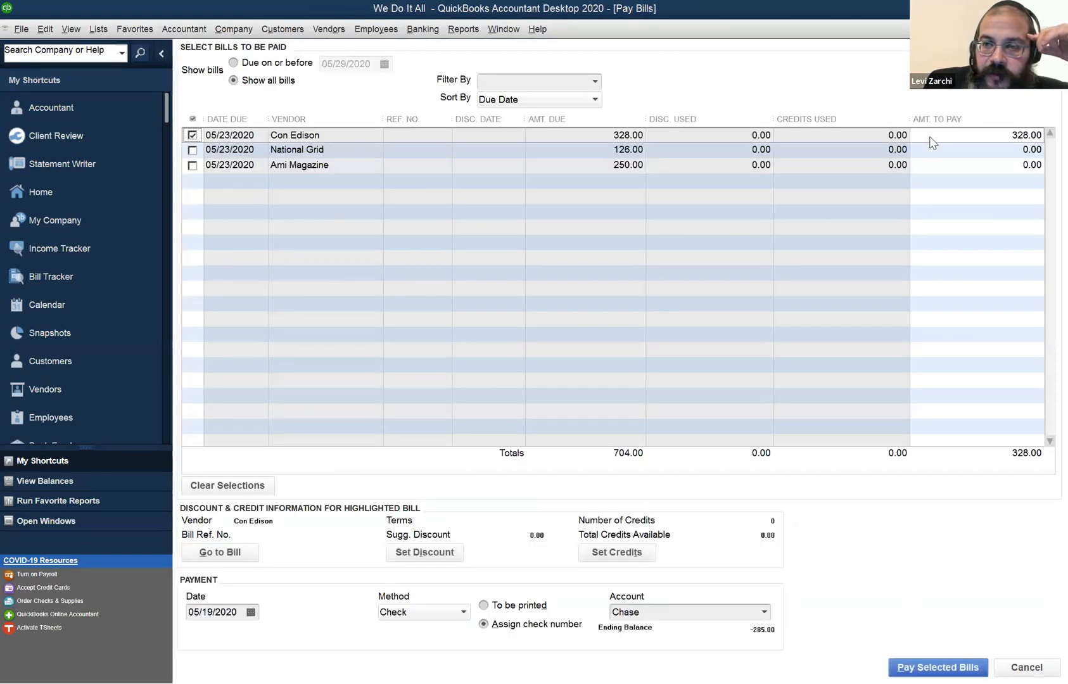
Try to set Con Edison's amount to pay to 329.00, then deselect and reselect the bill to restore its full amount.
{"action": "left_click", "coordinate": [1008, 137]}
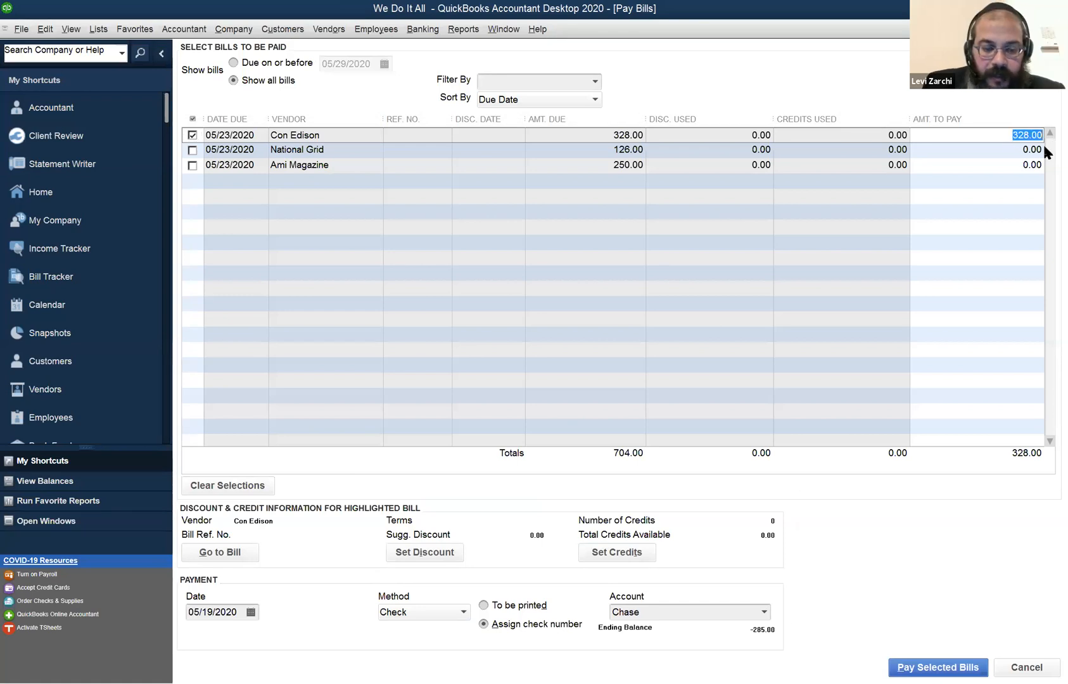
{"action": "type", "text": "329"}
{"action": "left_click", "coordinate": [1043, 147]}
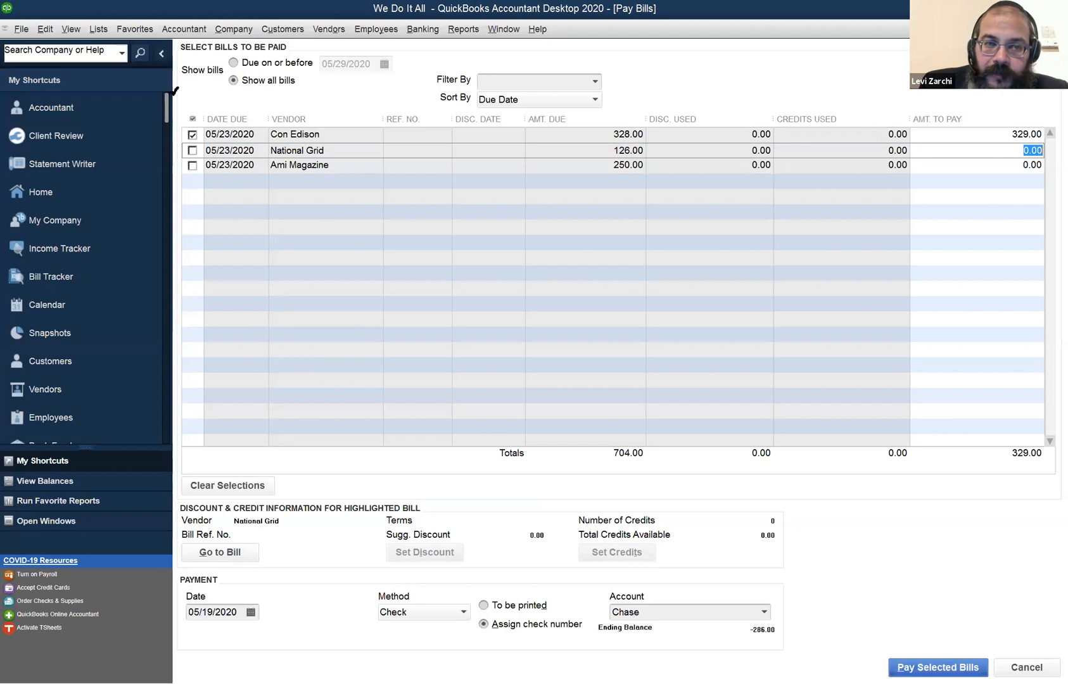
{"action": "left_click", "coordinate": [193, 135]}
{"action": "left_click", "coordinate": [193, 135]}
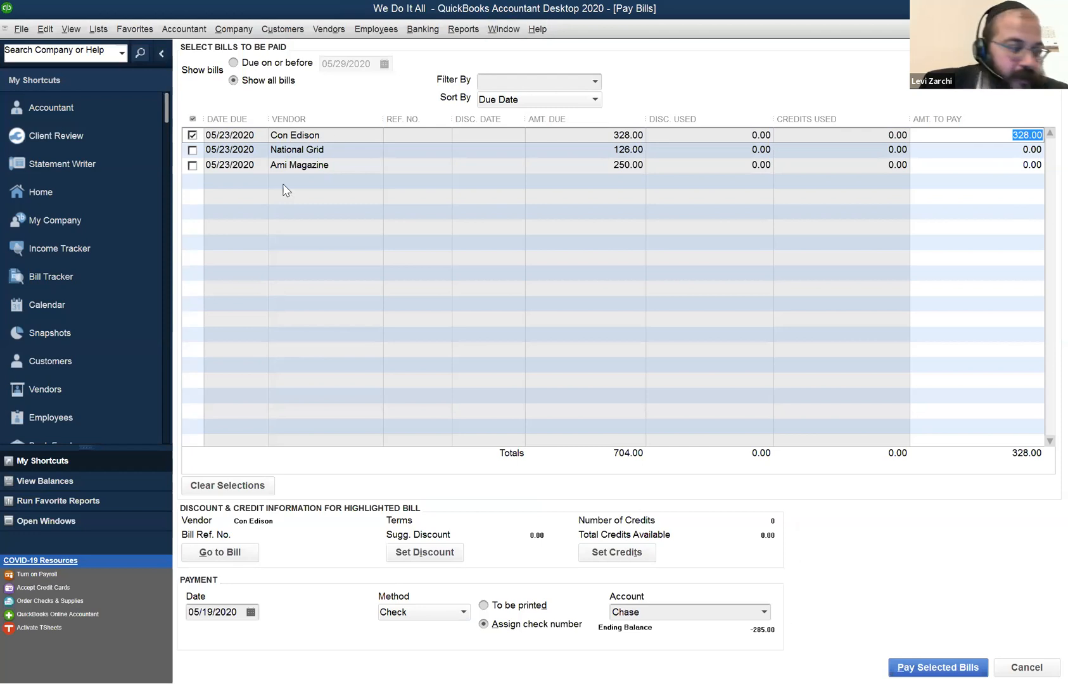
Switch from Pay Bills back to the open Vendor Center window for Amazon.
{"action": "left_click", "coordinate": [496, 33]}
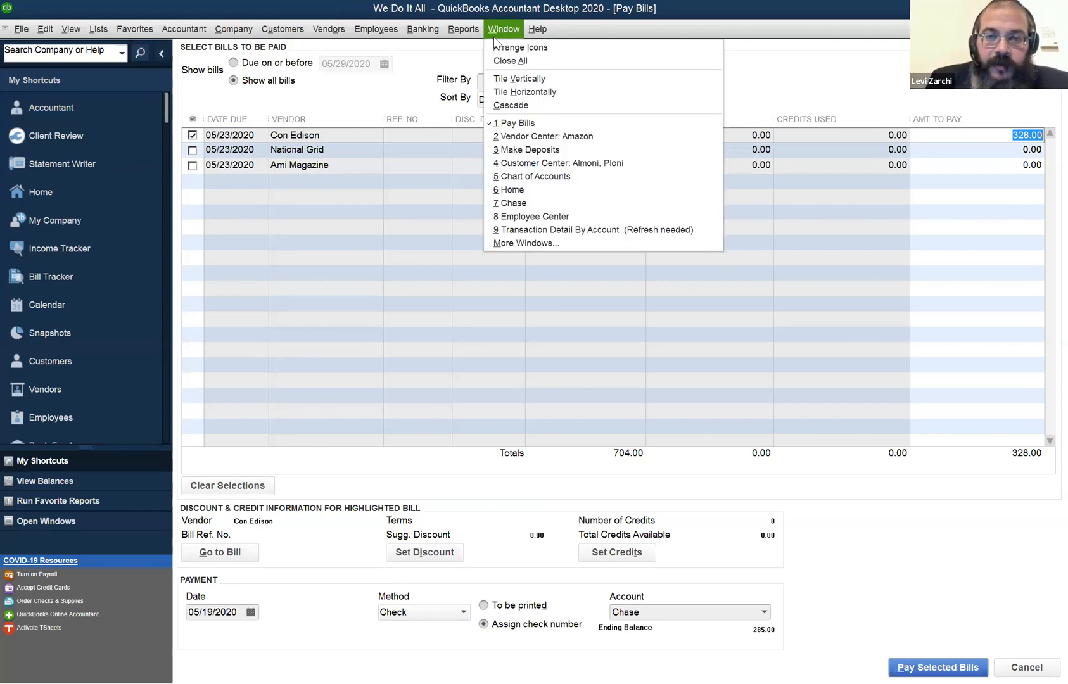
{"action": "left_click", "coordinate": [531, 138]}
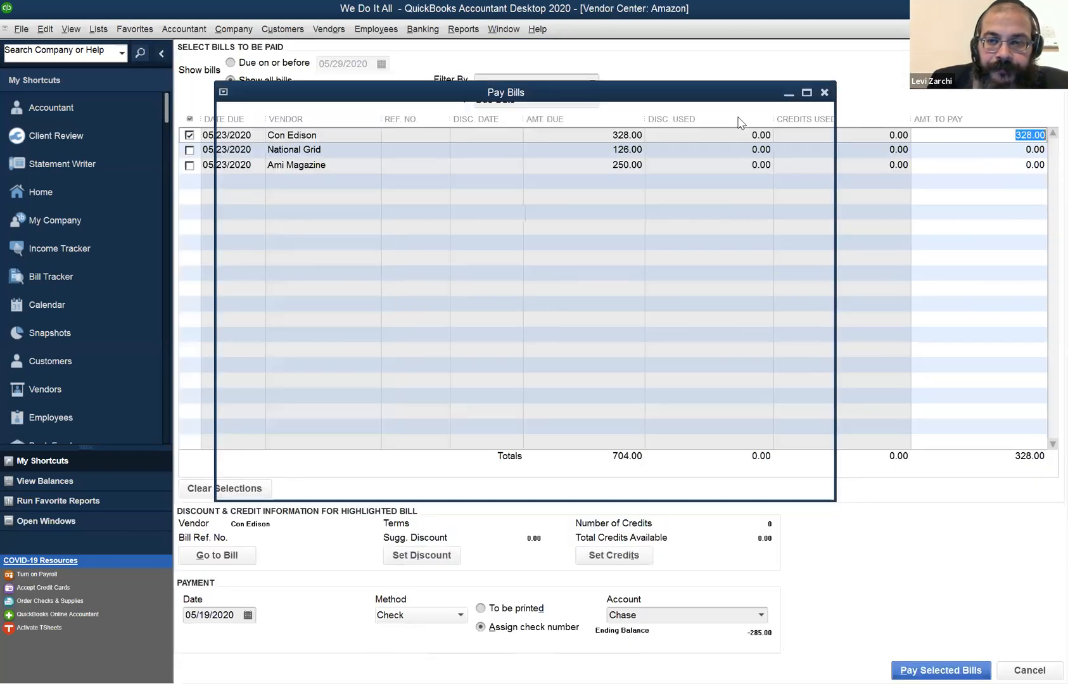
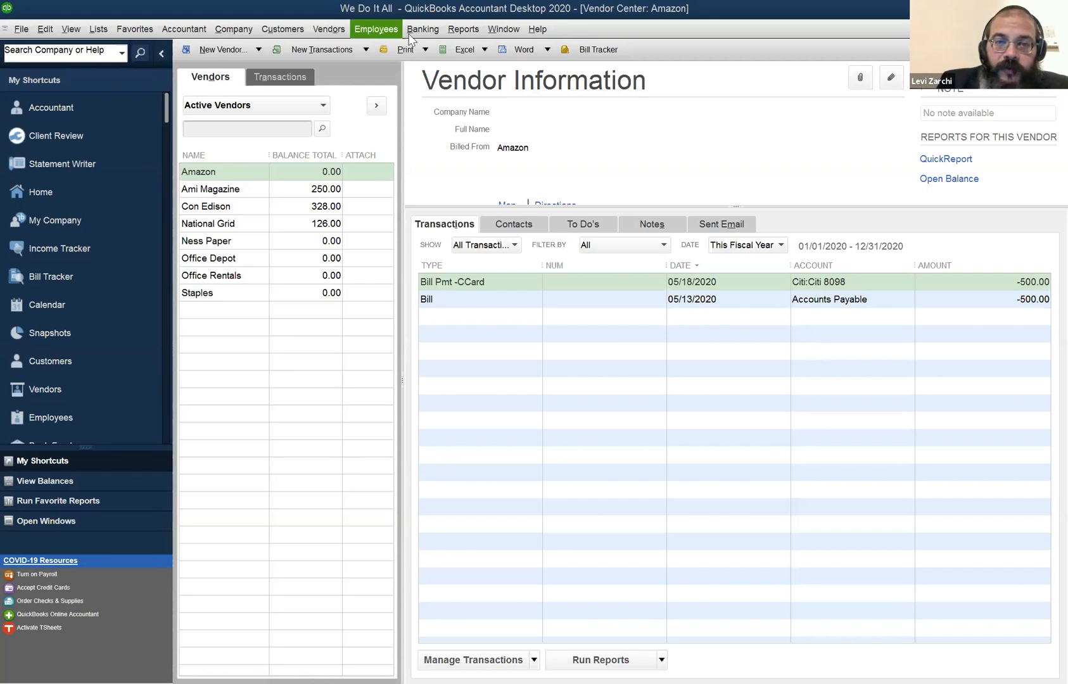
Open the Make Deposits form, and switch to the open Chase register.
{"action": "key", "text": "alt+b"}
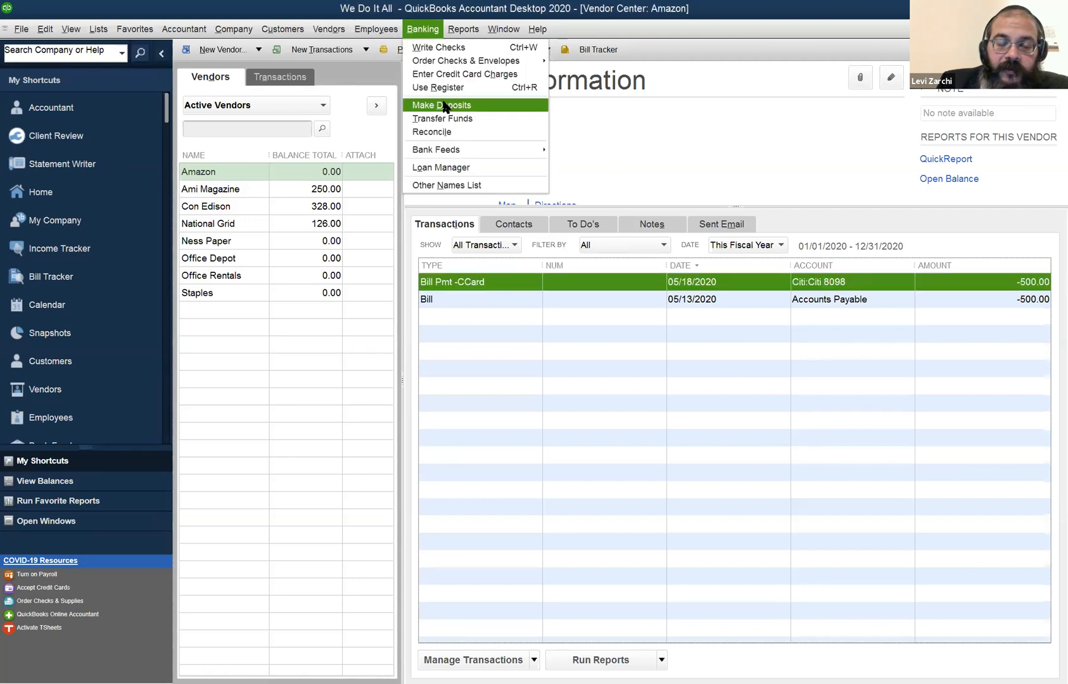
{"action": "left_click", "coordinate": [443, 105]}
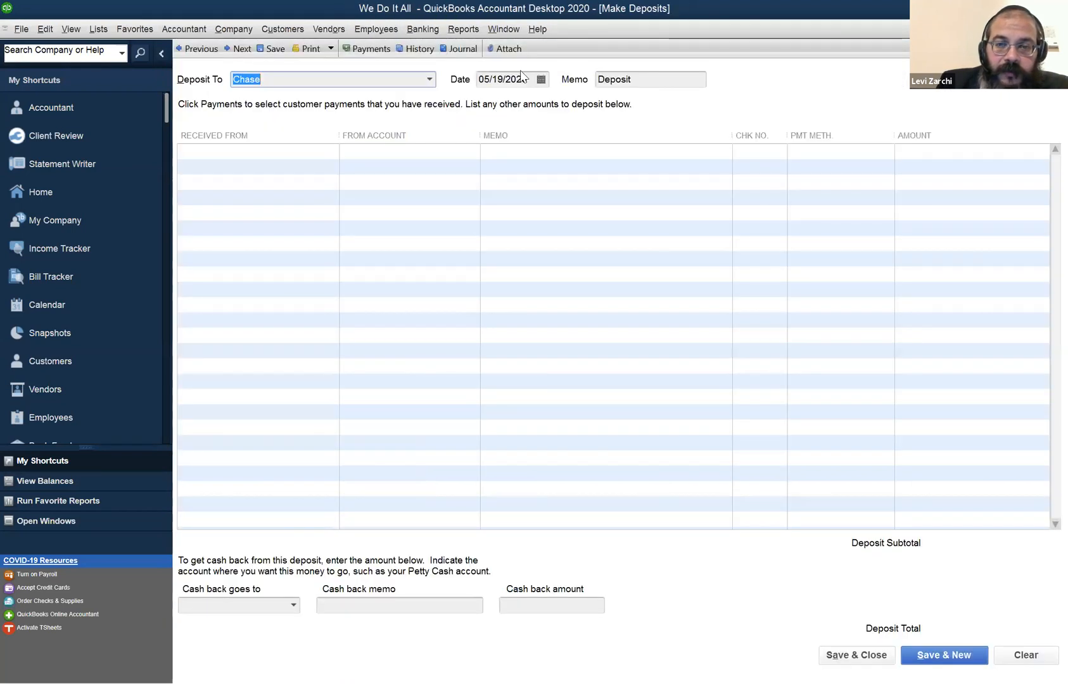
{"action": "left_click", "coordinate": [507, 30]}
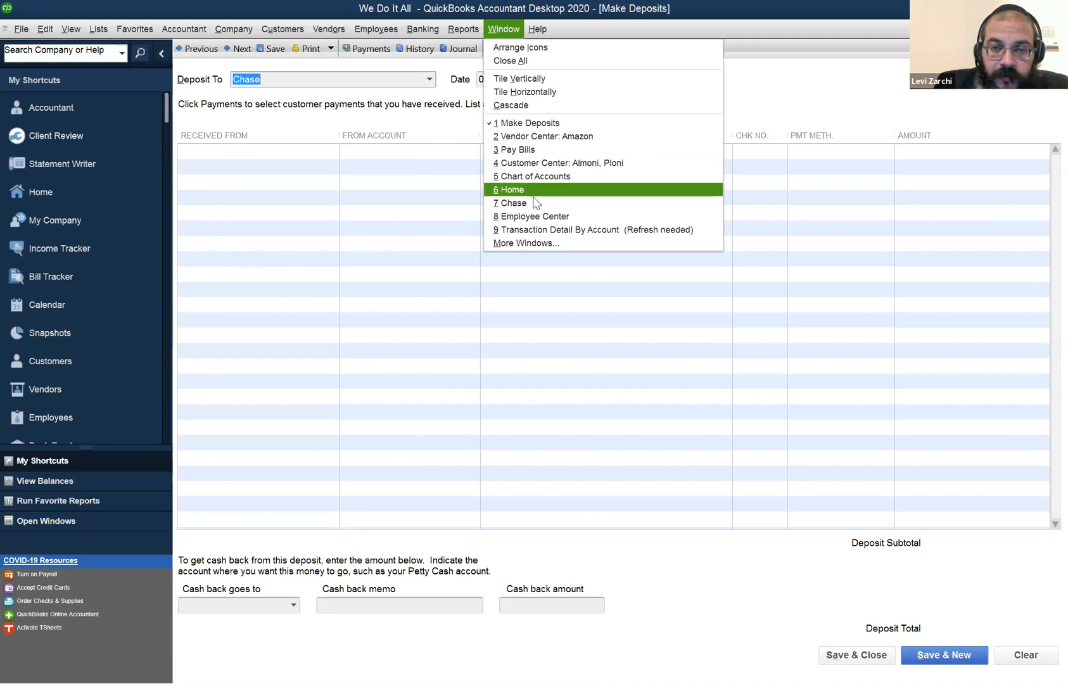
{"action": "left_click", "coordinate": [603, 200]}
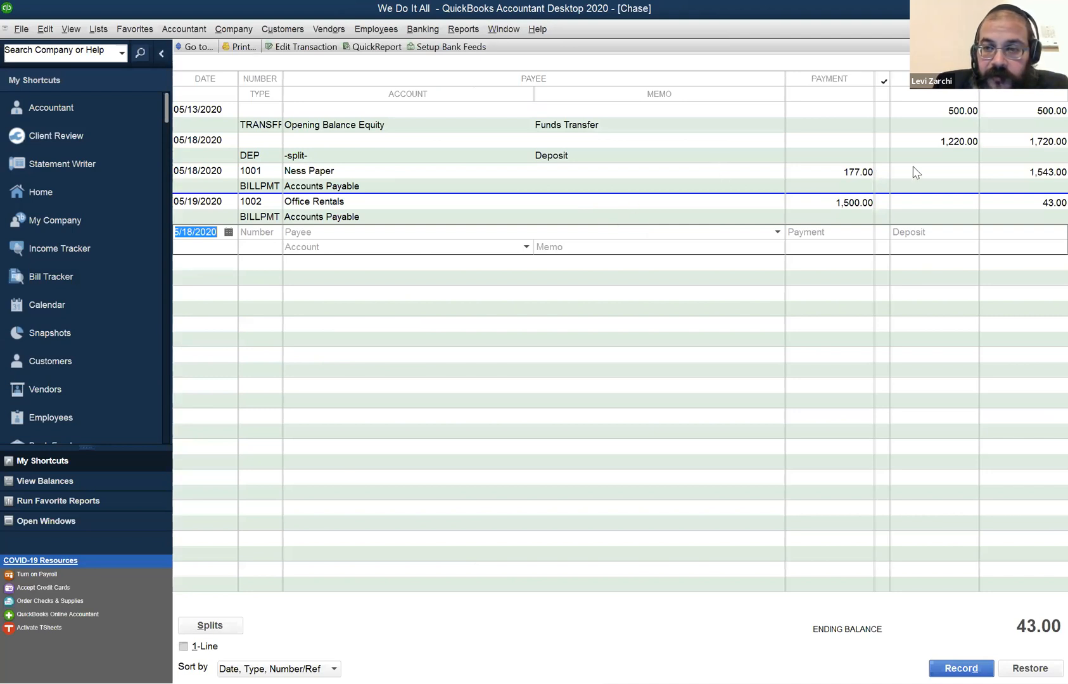
Open the 05/18/2020 deposit of 1,220.00 from the Chase register, start deleting it, and cancel the deletion.
{"action": "left_click", "coordinate": [943, 152]}
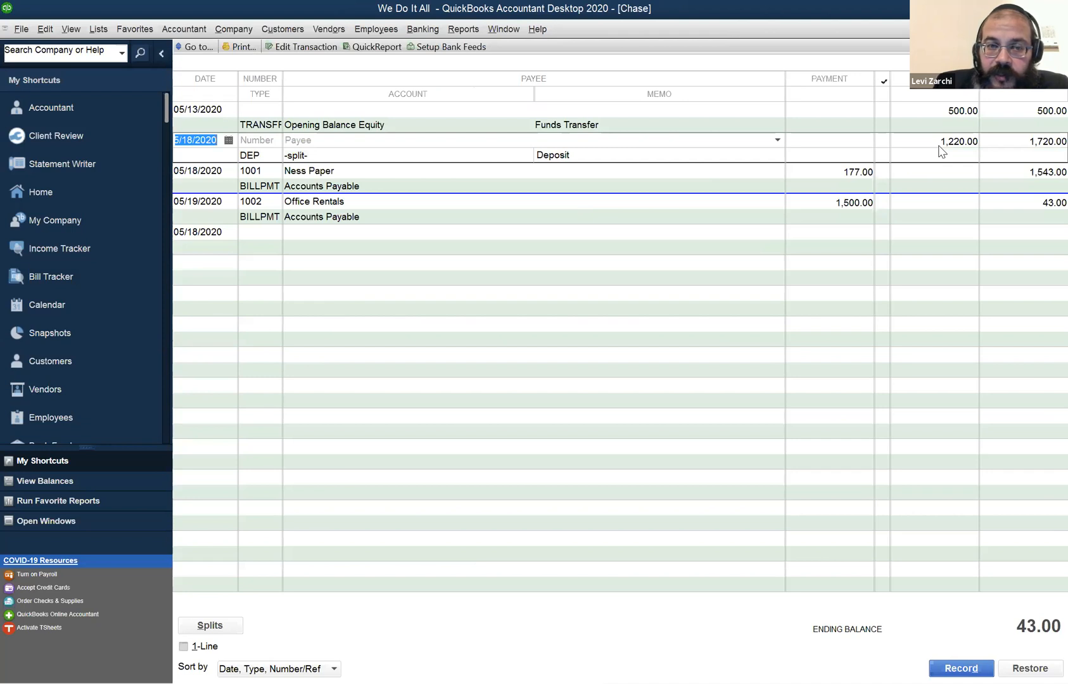
{"action": "double_click", "coordinate": [943, 151]}
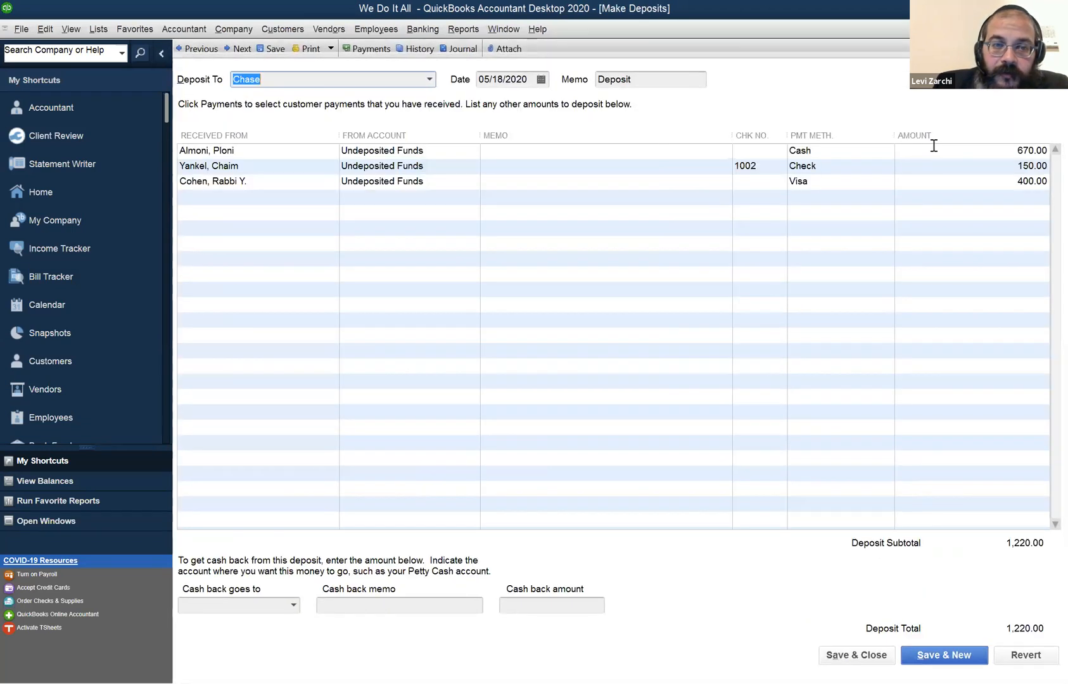
{"action": "left_click", "coordinate": [43, 28]}
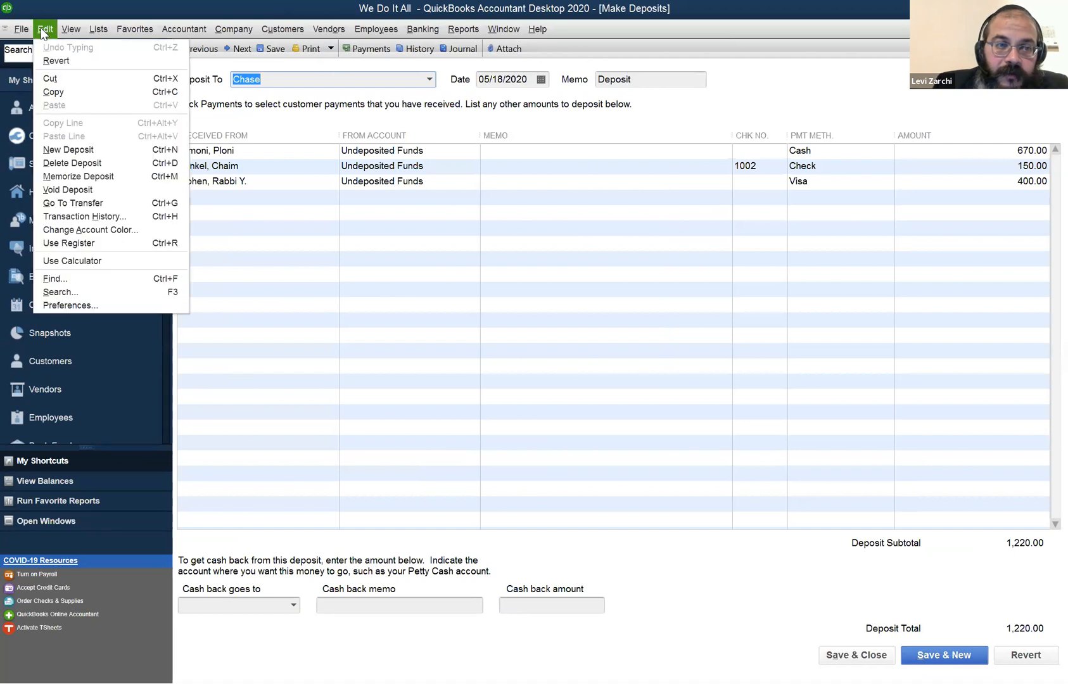
{"action": "left_click", "coordinate": [98, 165]}
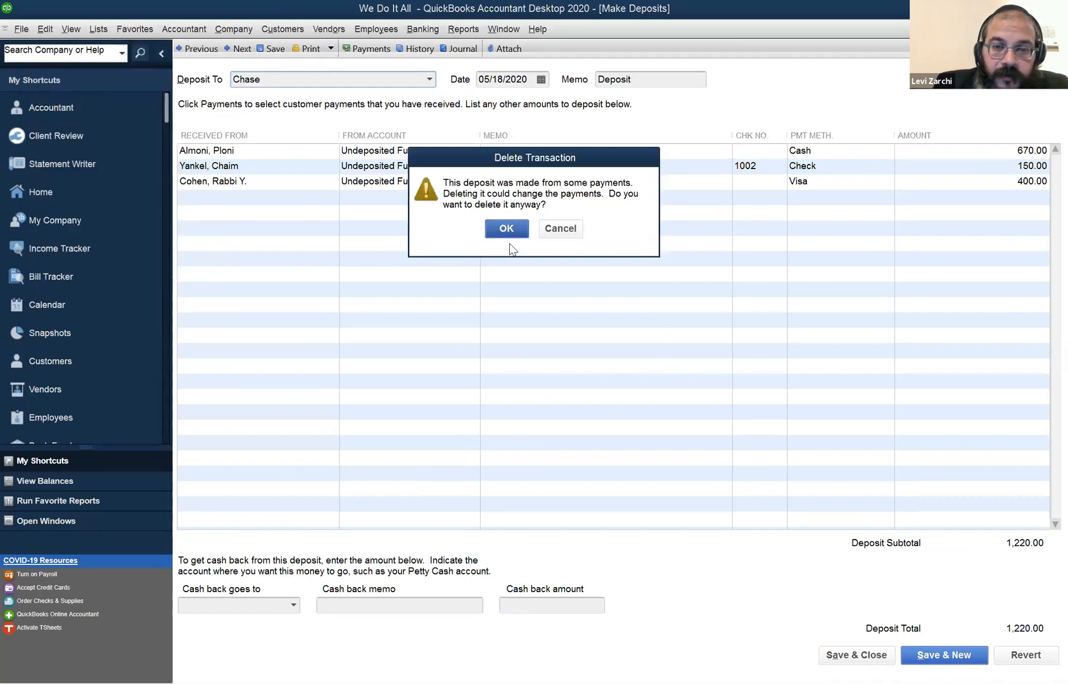
{"action": "left_click", "coordinate": [570, 231]}
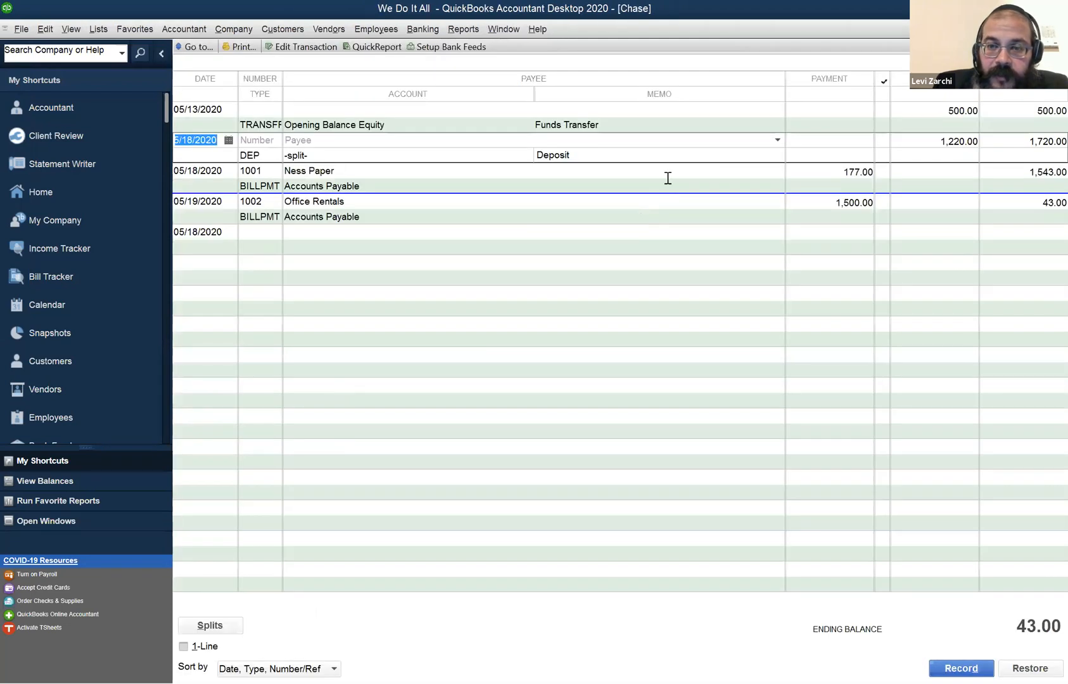
Delete the 05/18/2020 deposit directly from the Chase register.
{"action": "right_click", "coordinate": [735, 143]}
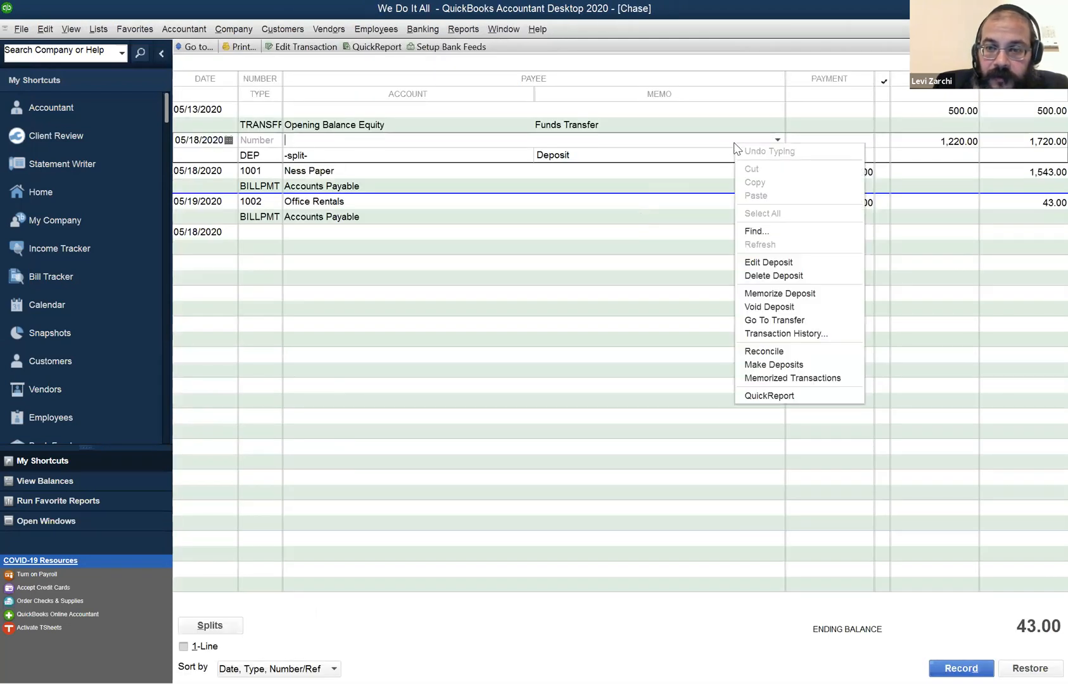
{"action": "left_click", "coordinate": [786, 277]}
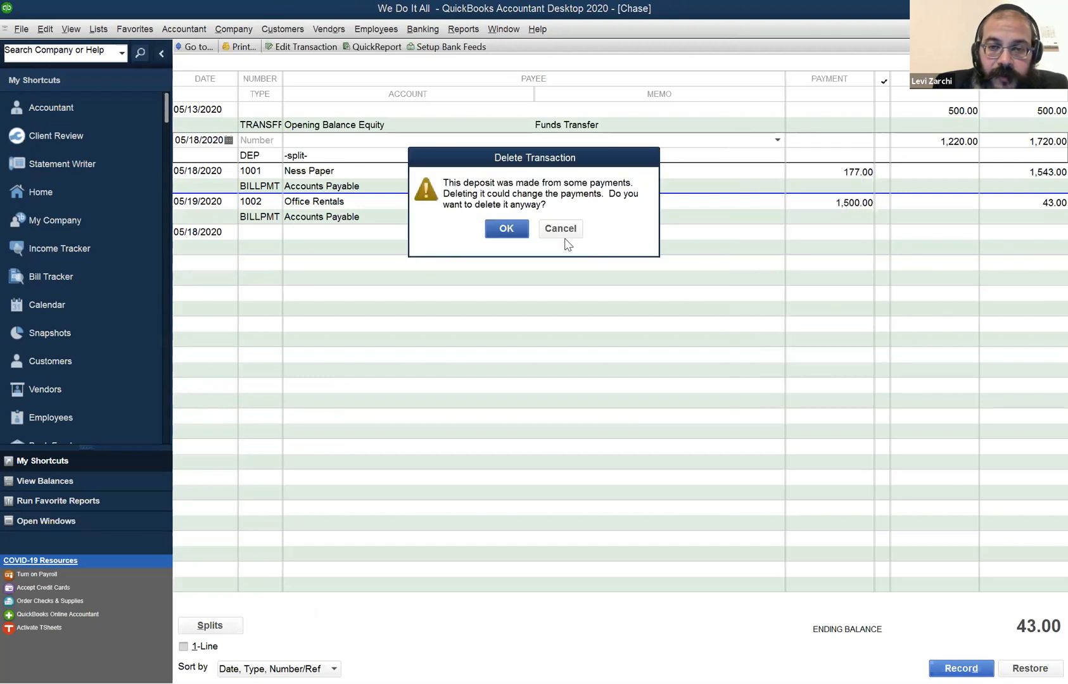
{"action": "left_click", "coordinate": [495, 229]}
{"action": "left_click", "coordinate": [1020, 175]}
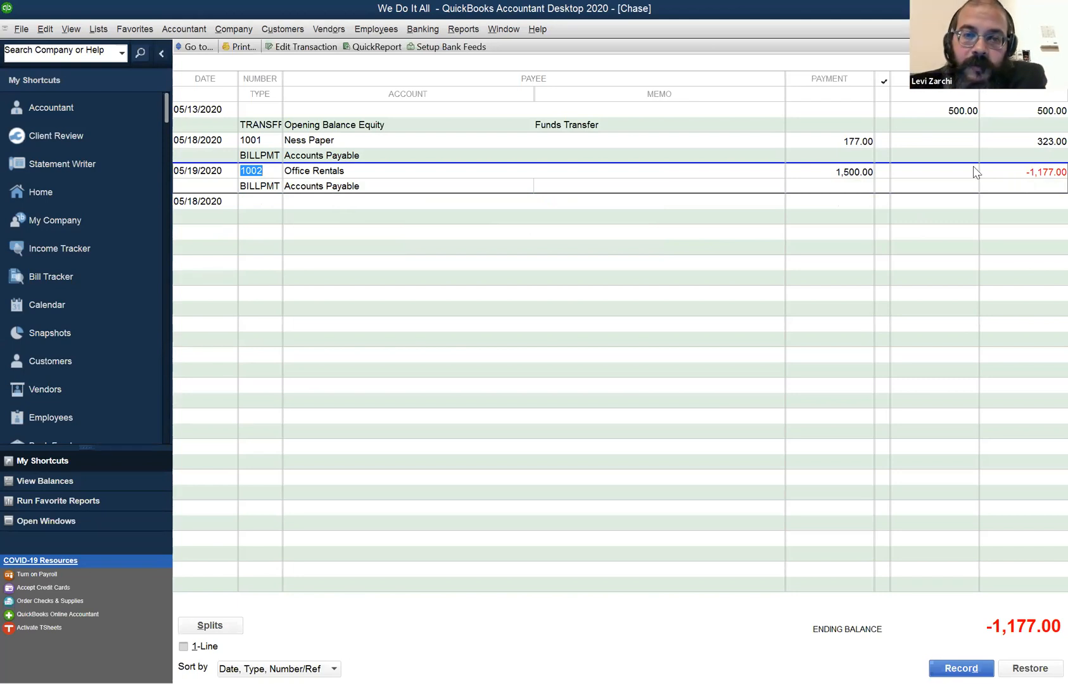
Start a new deposit to Chase and include all three undeposited customer payments.
{"action": "left_click", "coordinate": [423, 30]}
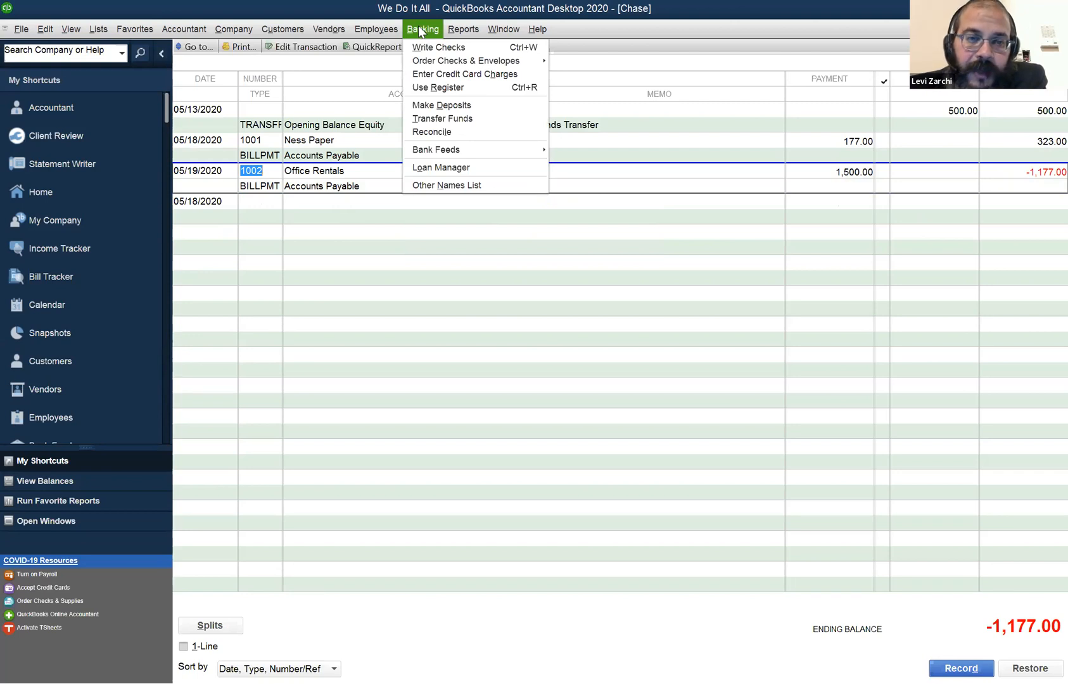
{"action": "left_click", "coordinate": [434, 104]}
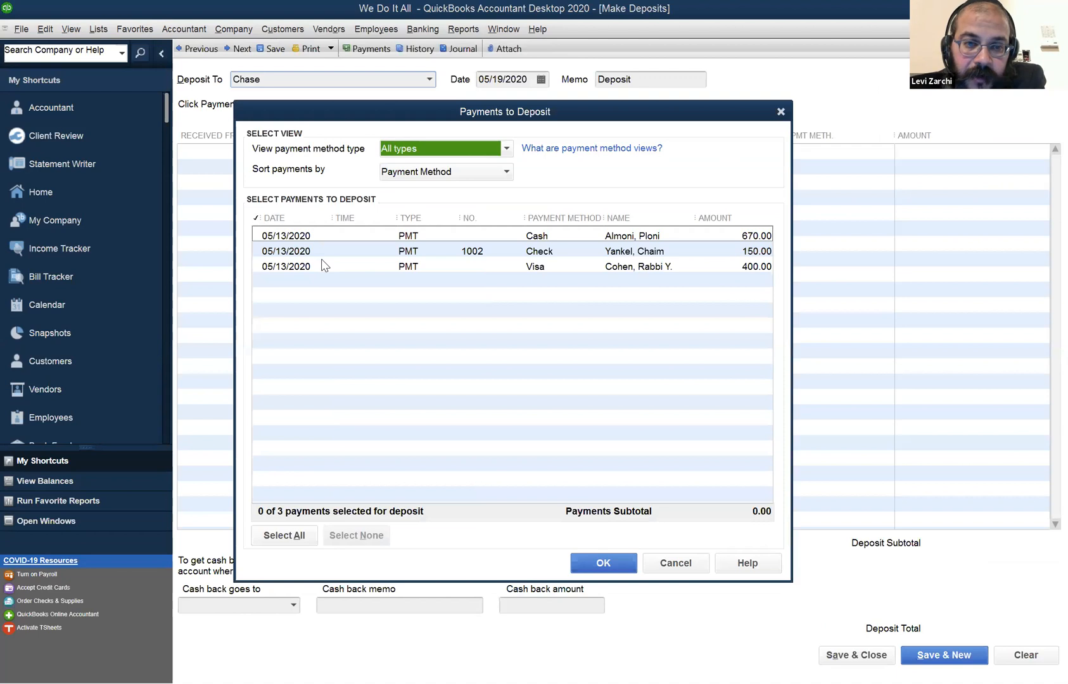
{"action": "left_click", "coordinate": [439, 238]}
{"action": "left_click", "coordinate": [442, 252]}
{"action": "left_click", "coordinate": [441, 252]}
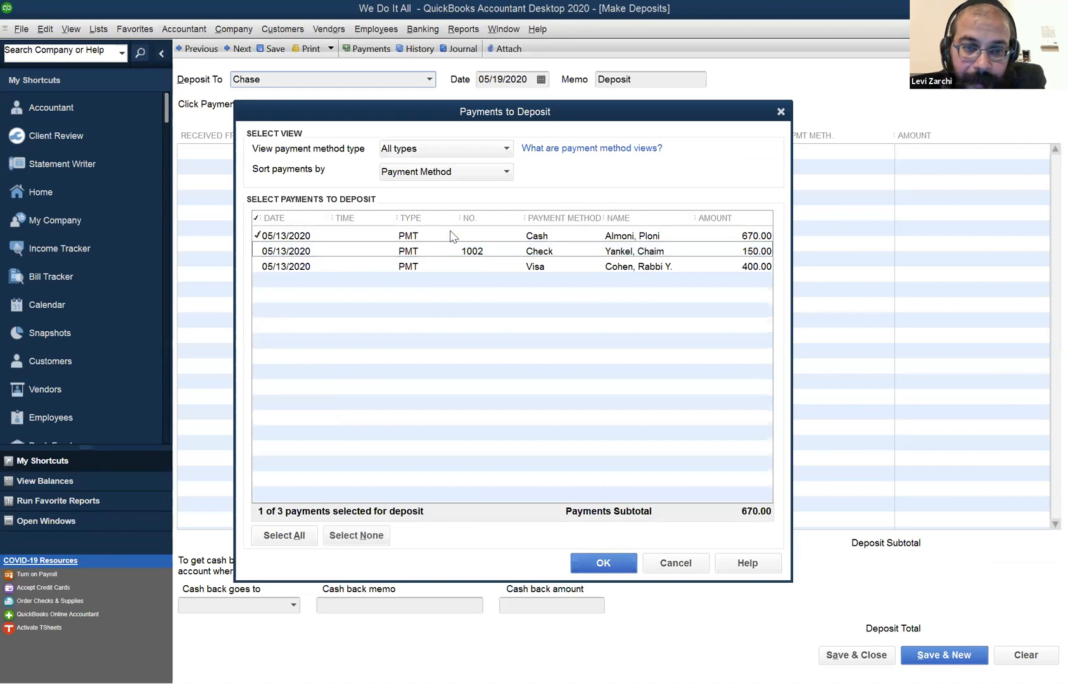
{"action": "left_click", "coordinate": [453, 236]}
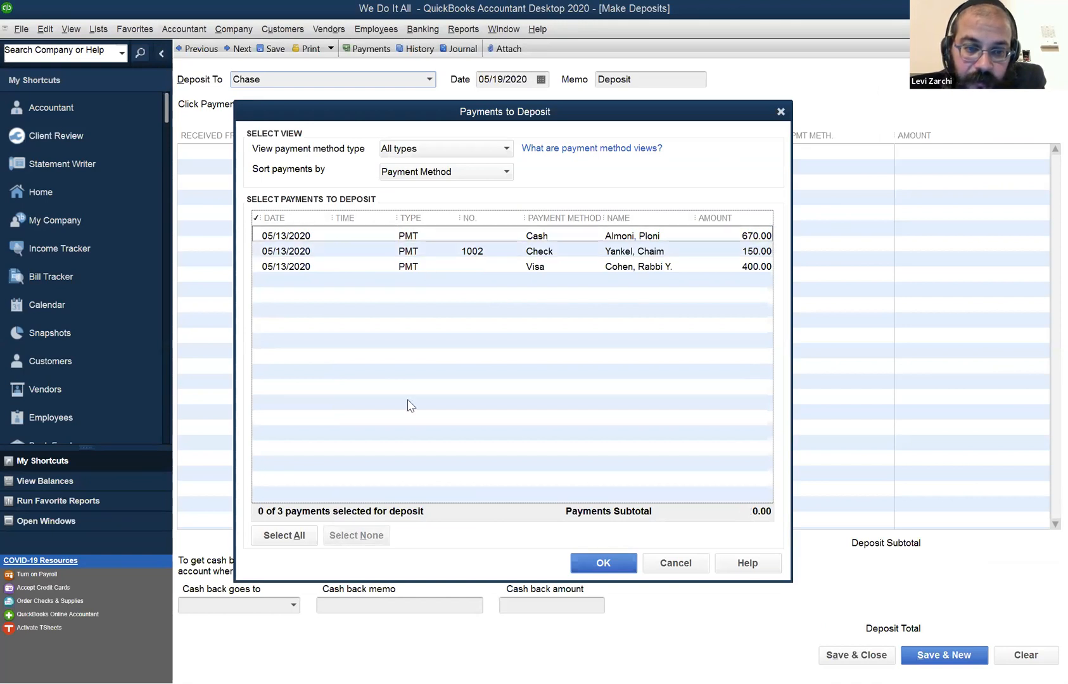
{"action": "left_click", "coordinate": [284, 536]}
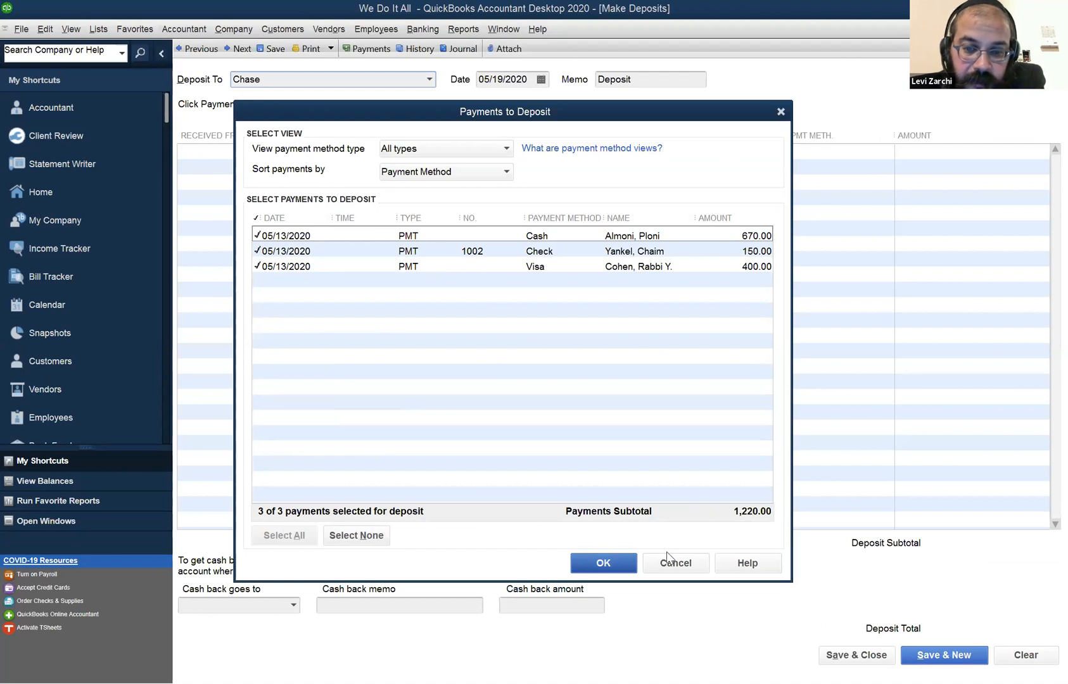
{"action": "left_click", "coordinate": [623, 559]}
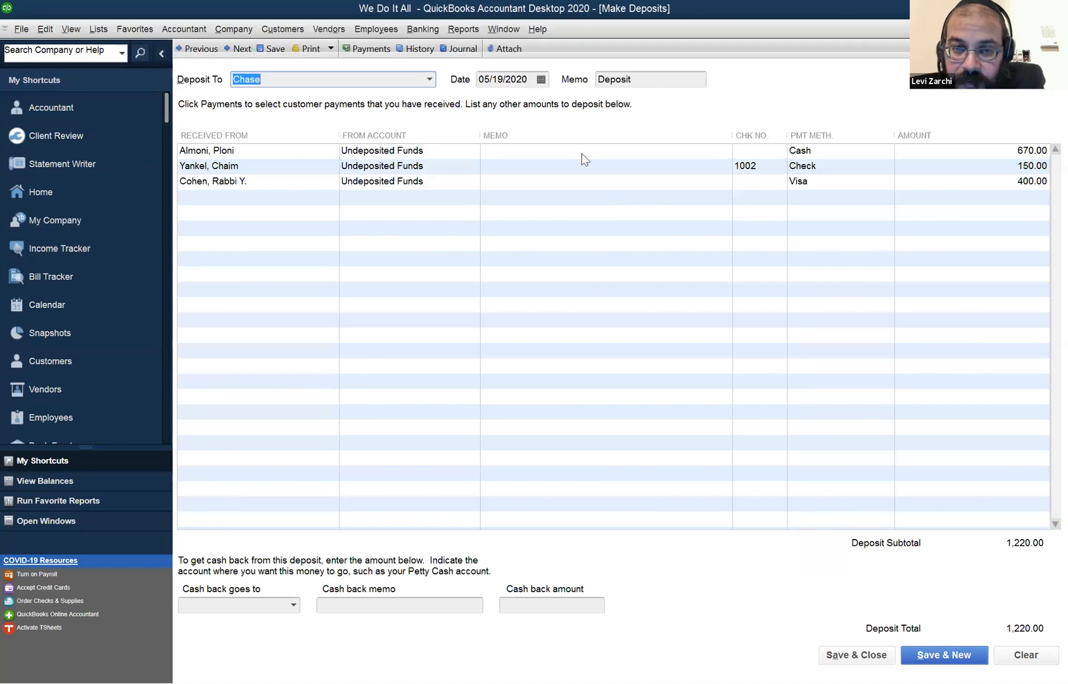
Set the deposit date to 05/18/2020, then save and close the deposit.
{"action": "left_click", "coordinate": [514, 81]}
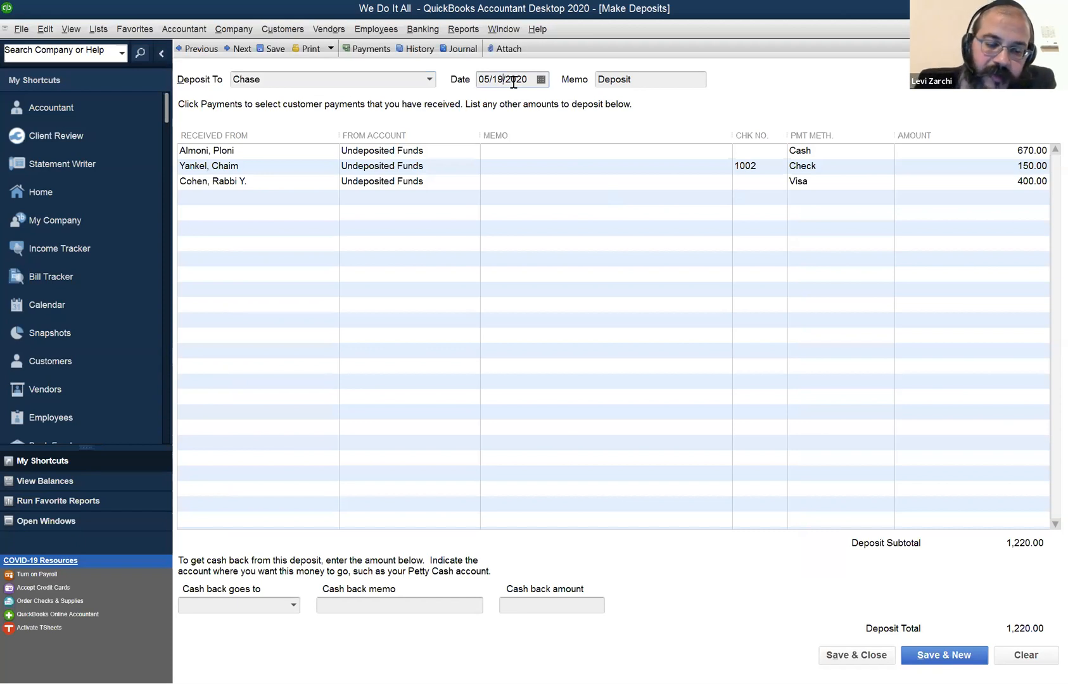
{"action": "key", "text": "minus"}
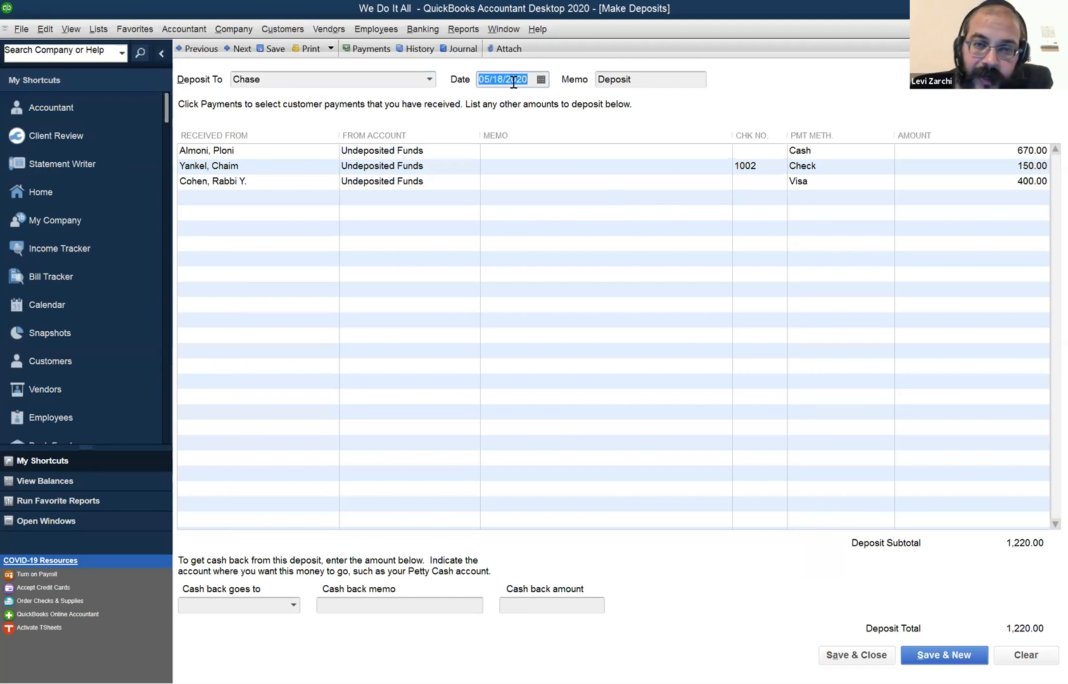
{"action": "left_click", "coordinate": [843, 655]}
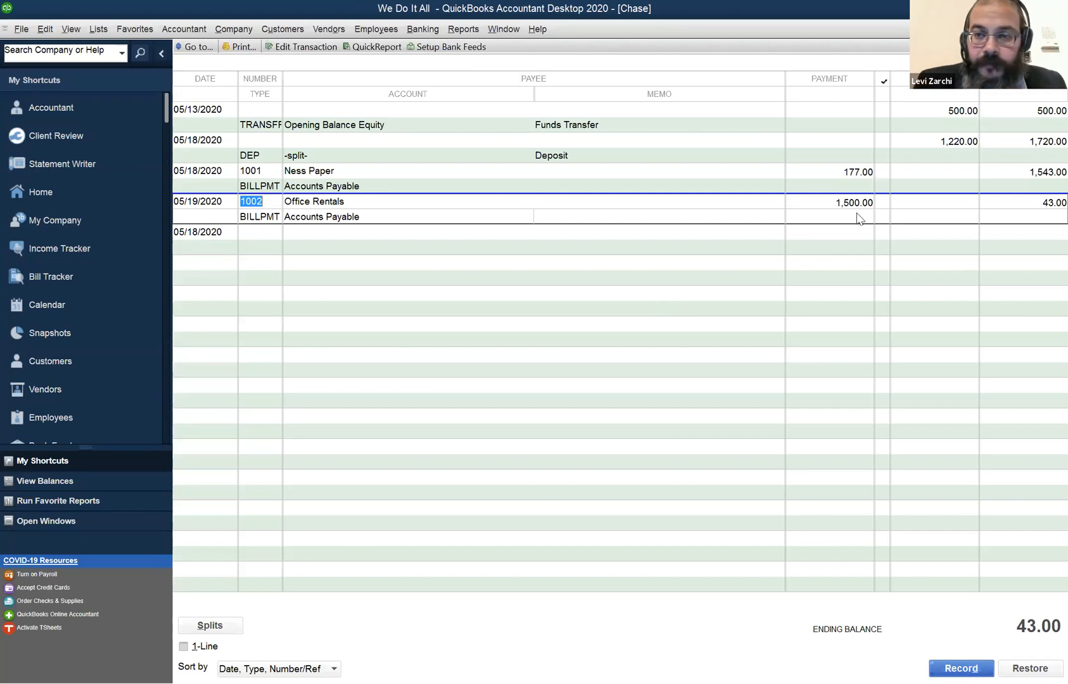
Review the 05/13/2020 funds transfer in the Chase register and open the 05/18/2020 split deposit to examine its payments.
{"action": "left_click", "coordinate": [609, 395]}
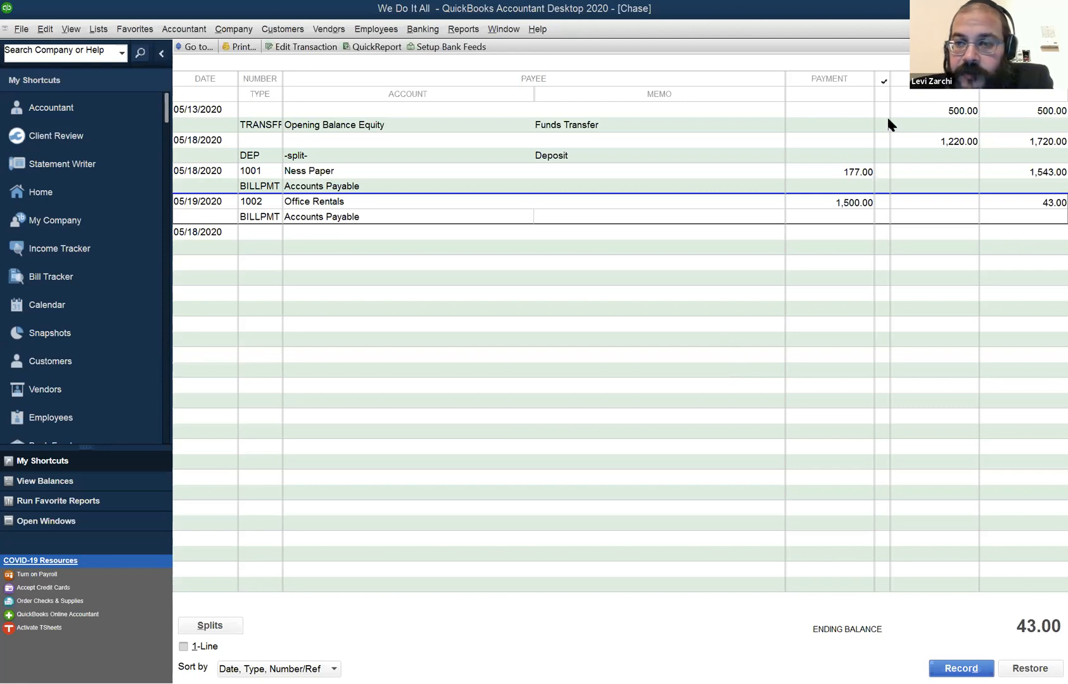
{"action": "left_click", "coordinate": [974, 111]}
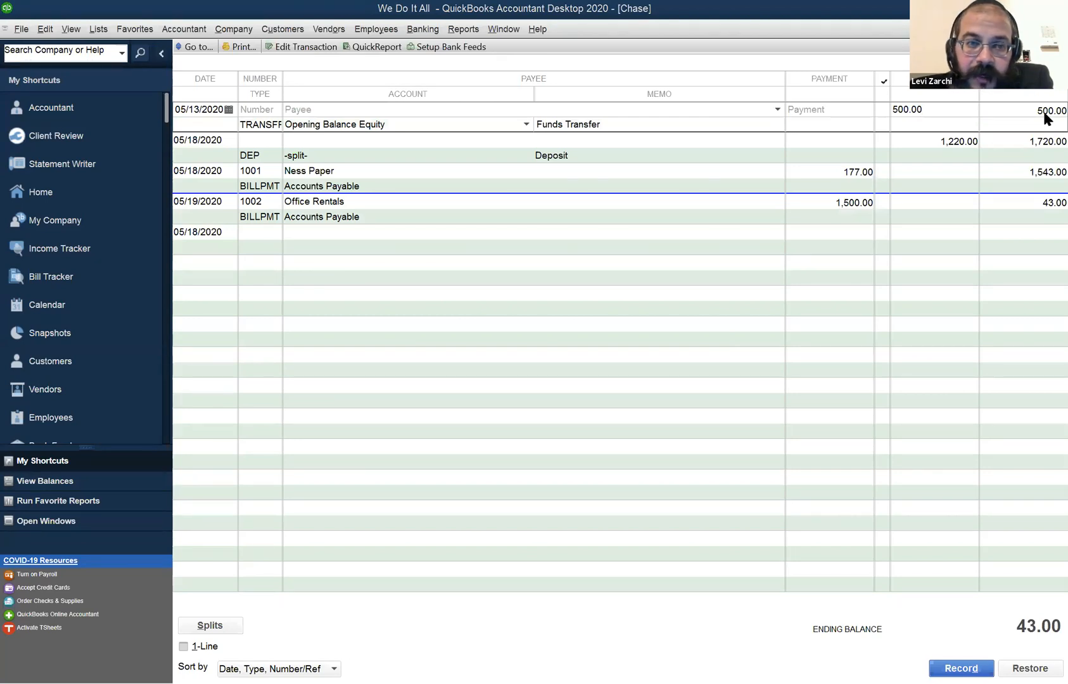
{"action": "left_click", "coordinate": [257, 158]}
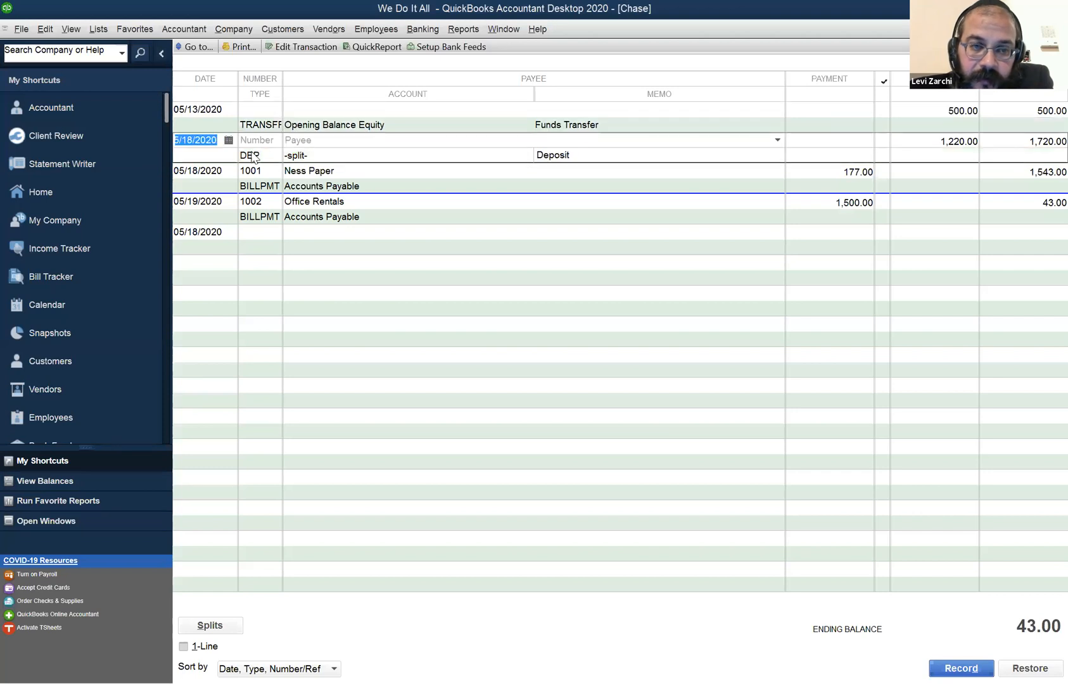
{"action": "double_click", "coordinate": [332, 156]}
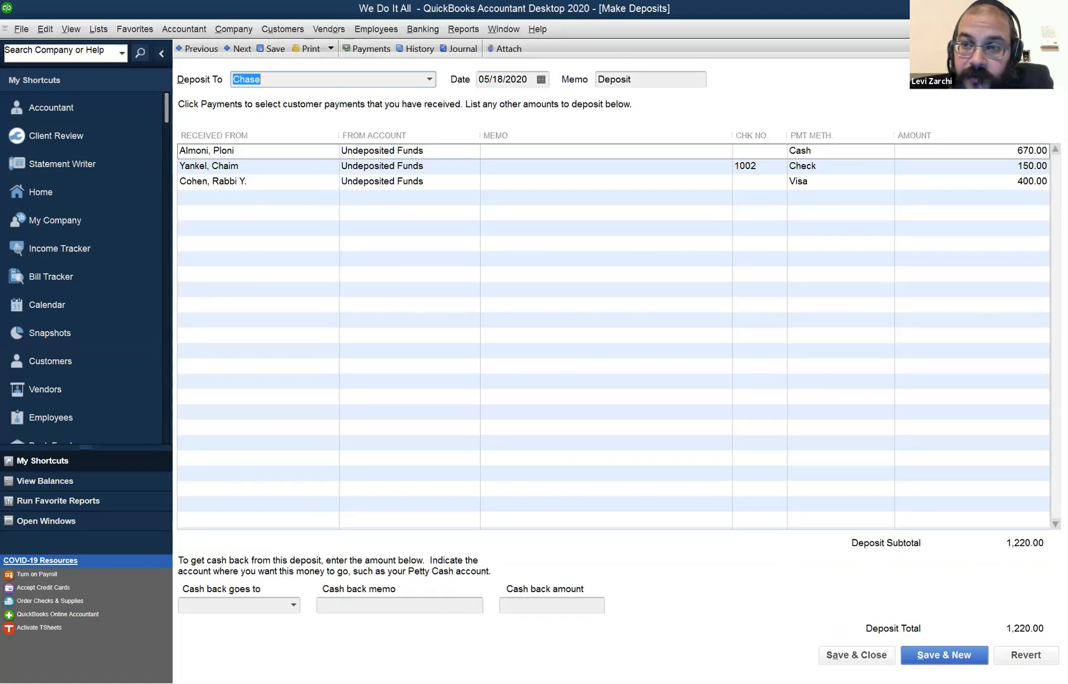
{"action": "key", "text": "Escape"}
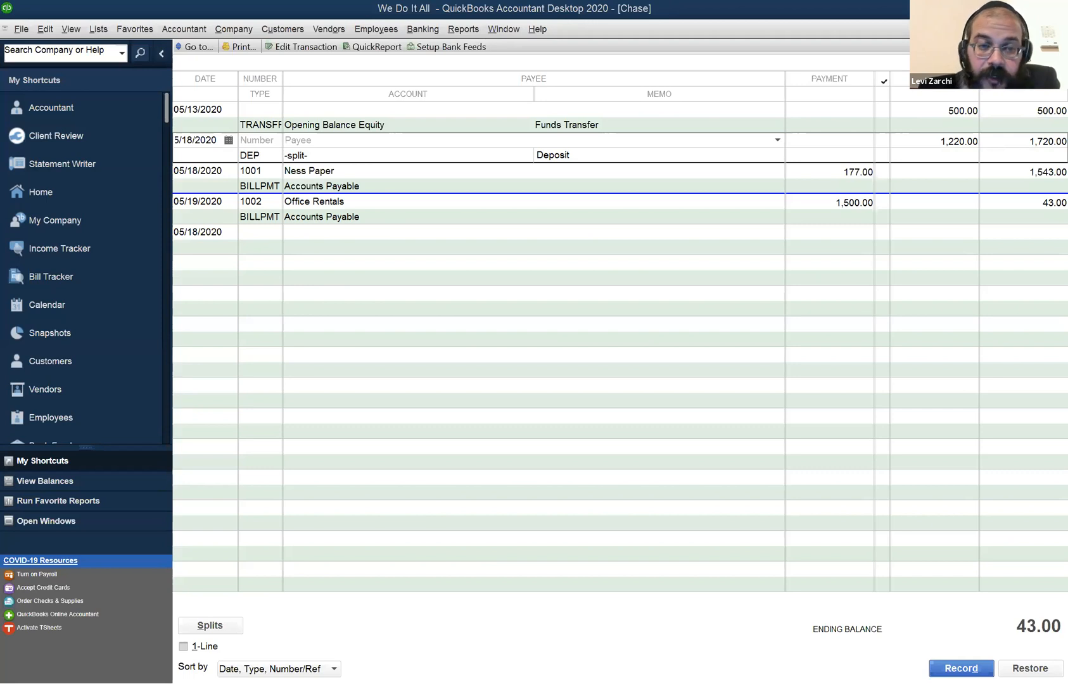
{"action": "left_click", "coordinate": [627, 5]}
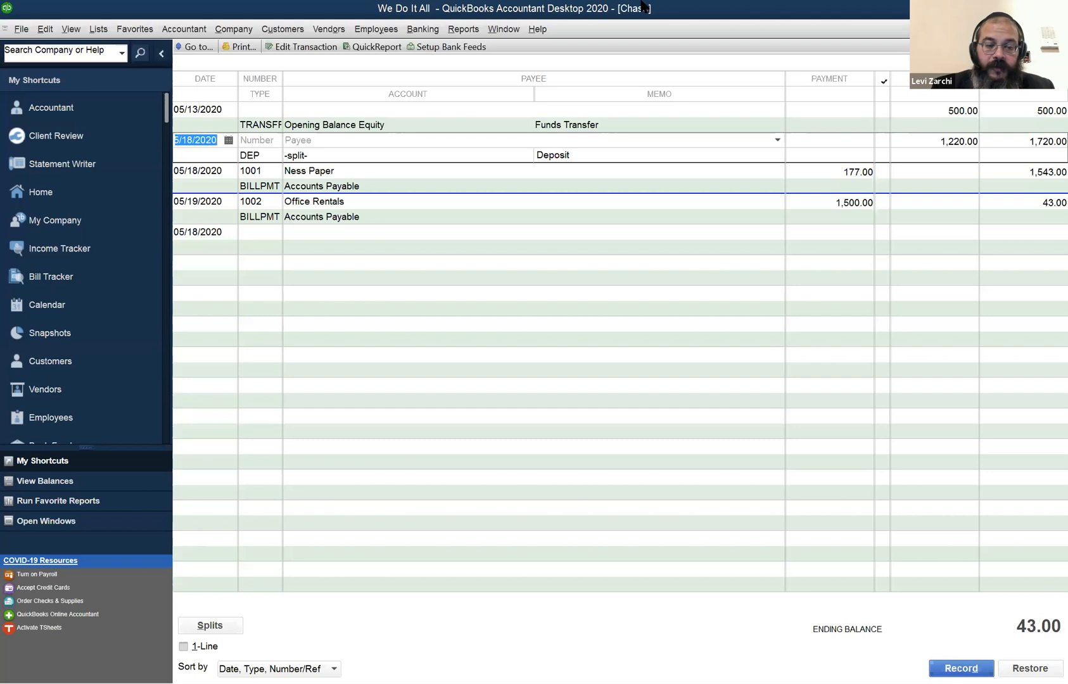
Start a new check from the Chase account and turn off Print Later.
{"action": "key", "text": "ctrl+w"}
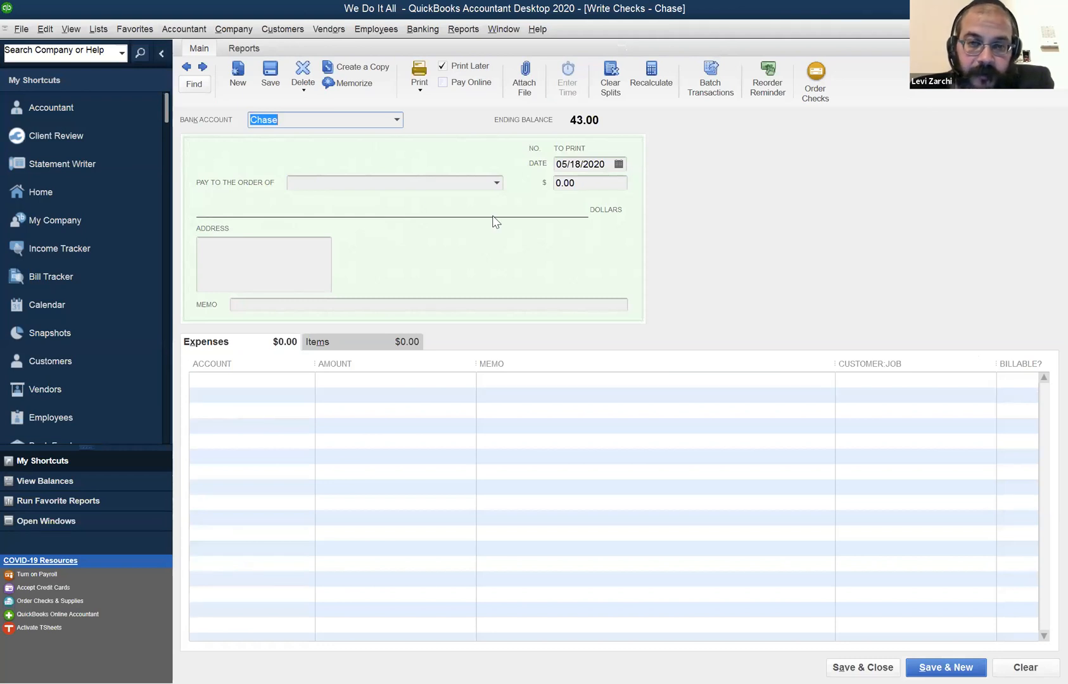
{"action": "key", "text": "Tab"}
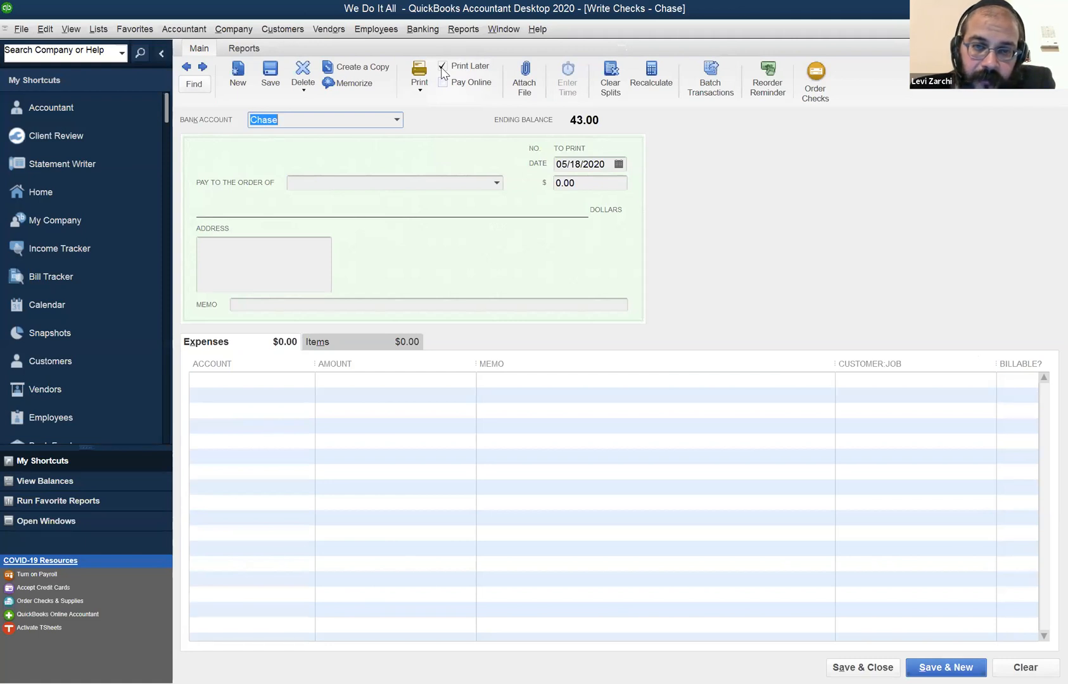
{"action": "left_click", "coordinate": [442, 67]}
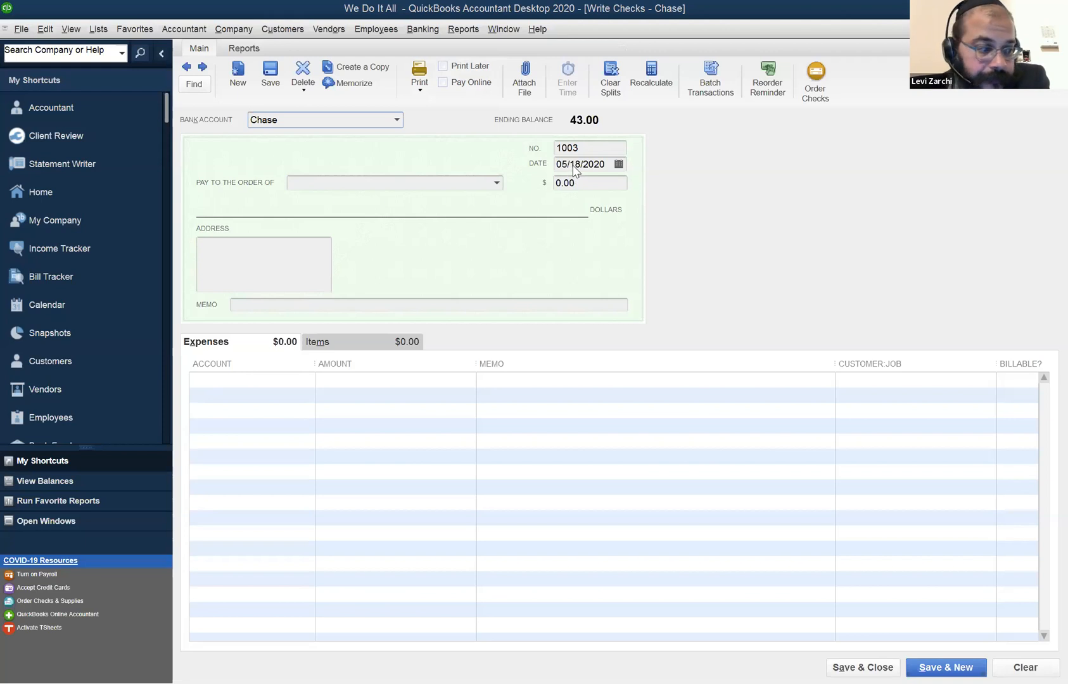
Enter Essen's as the check's payee, quick-add it as a vendor, and set the check amount to 76.00.
{"action": "left_click", "coordinate": [373, 183]}
{"action": "type", "text": "E"}
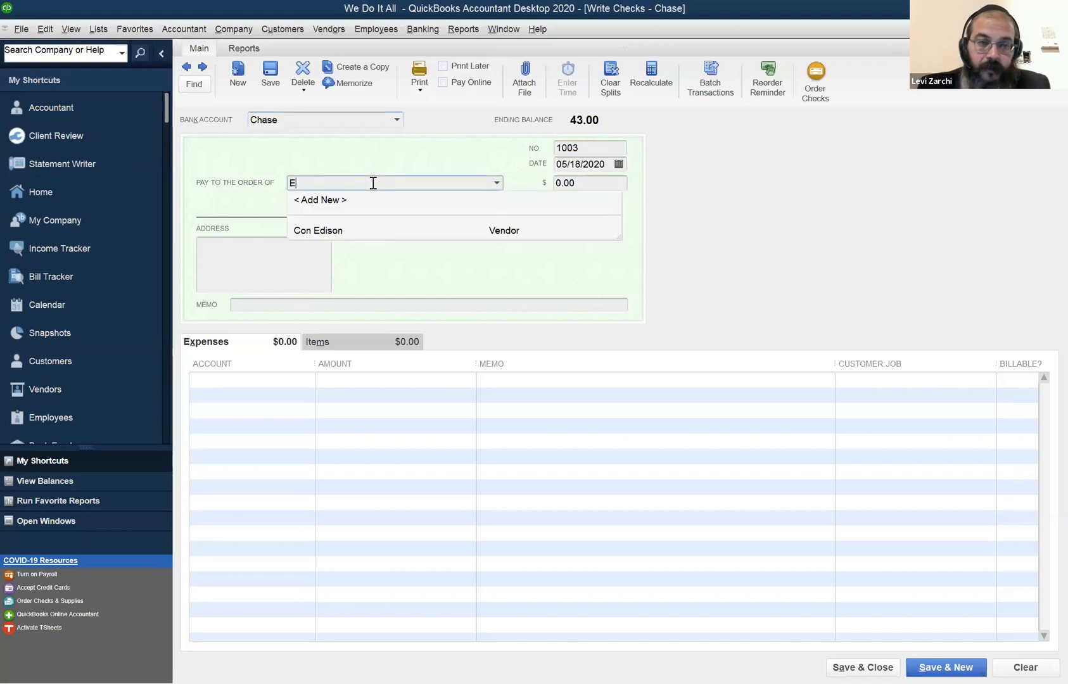
{"action": "type", "text": "ssen"}
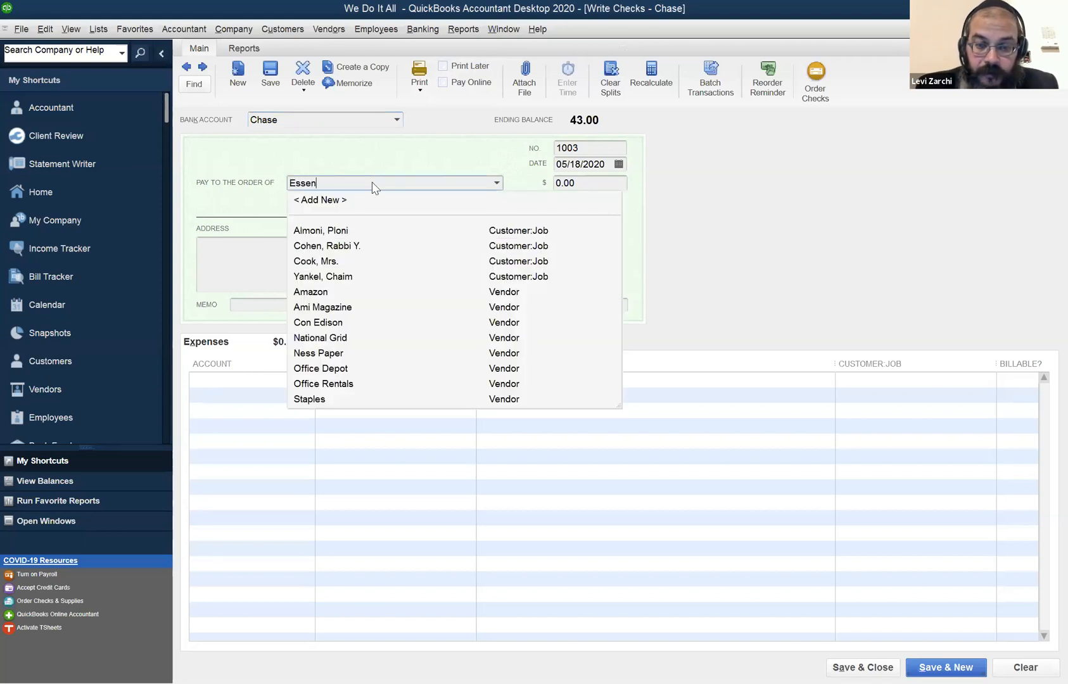
{"action": "type", "text": "'s"}
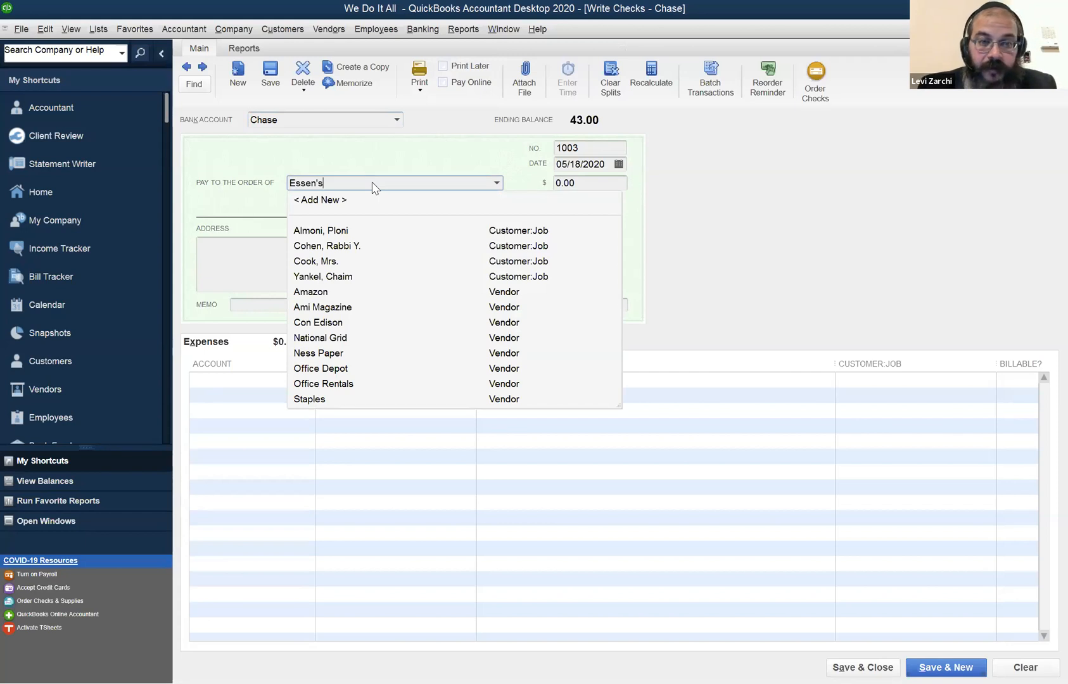
{"action": "key", "text": "Tab"}
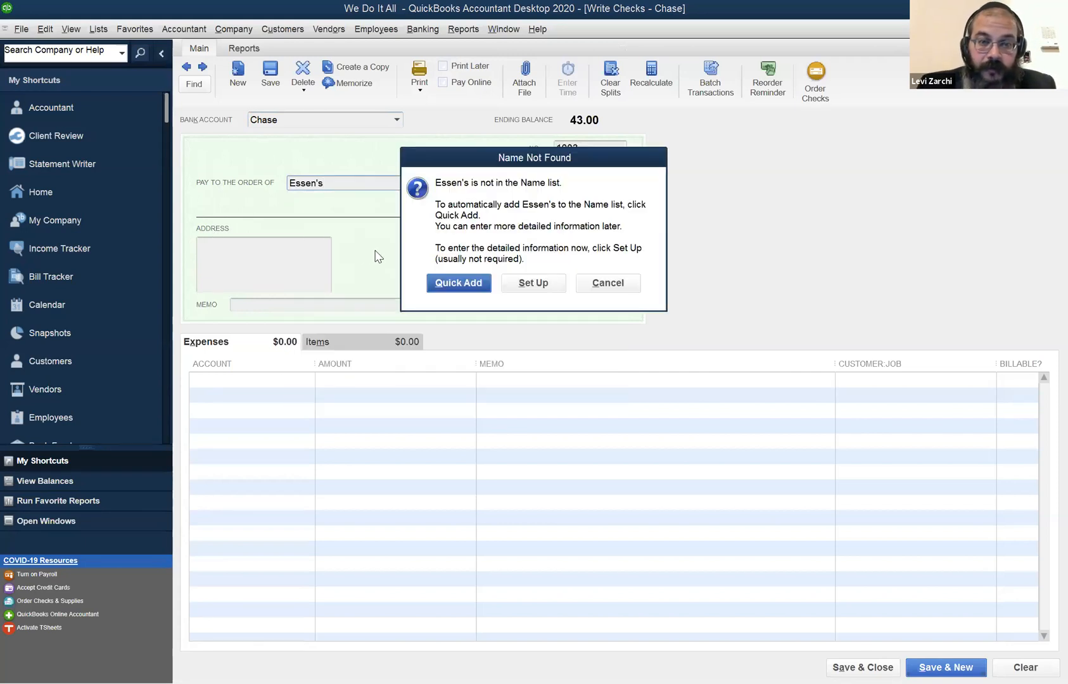
{"action": "left_click", "coordinate": [448, 287]}
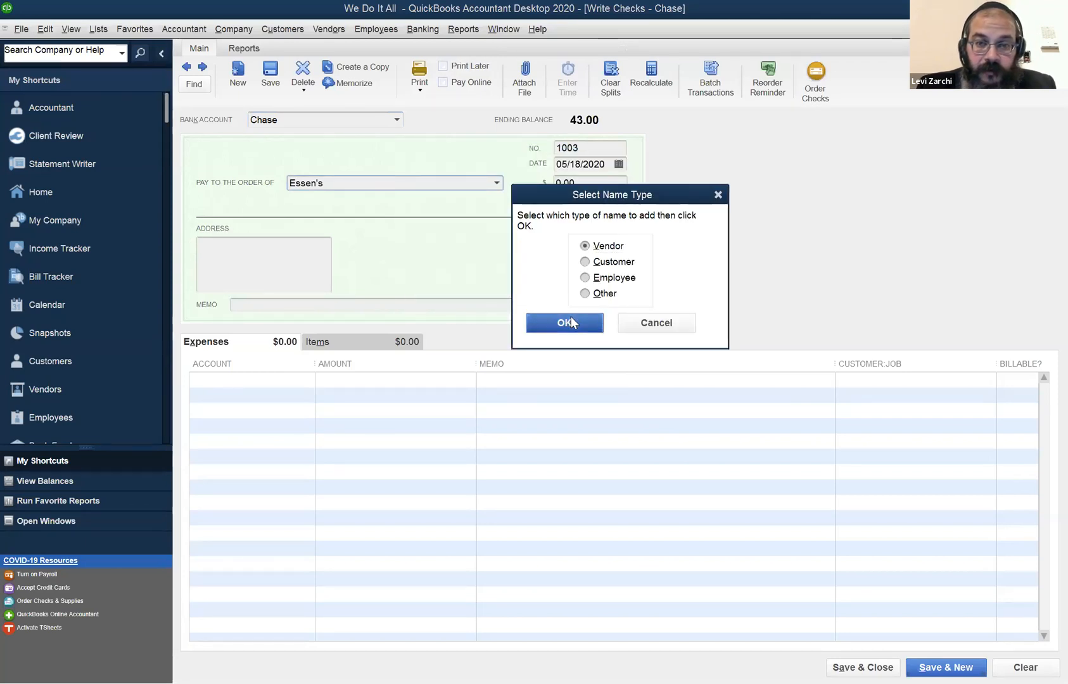
{"action": "left_click", "coordinate": [570, 316]}
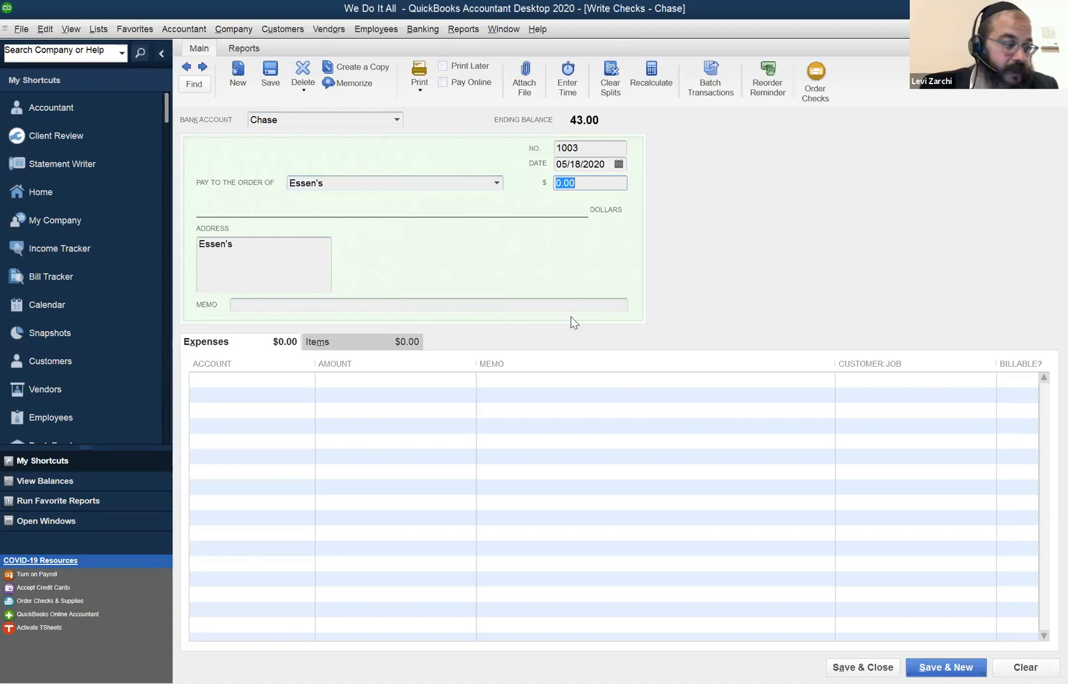
{"action": "type", "text": "76"}
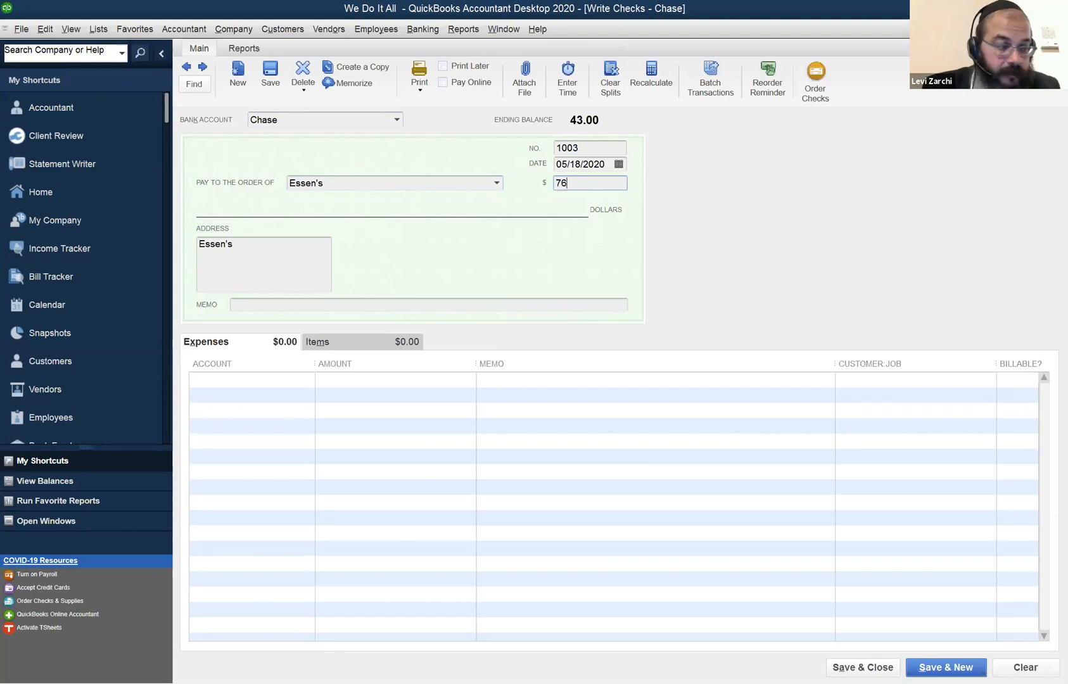
{"action": "key", "text": "Tab"}
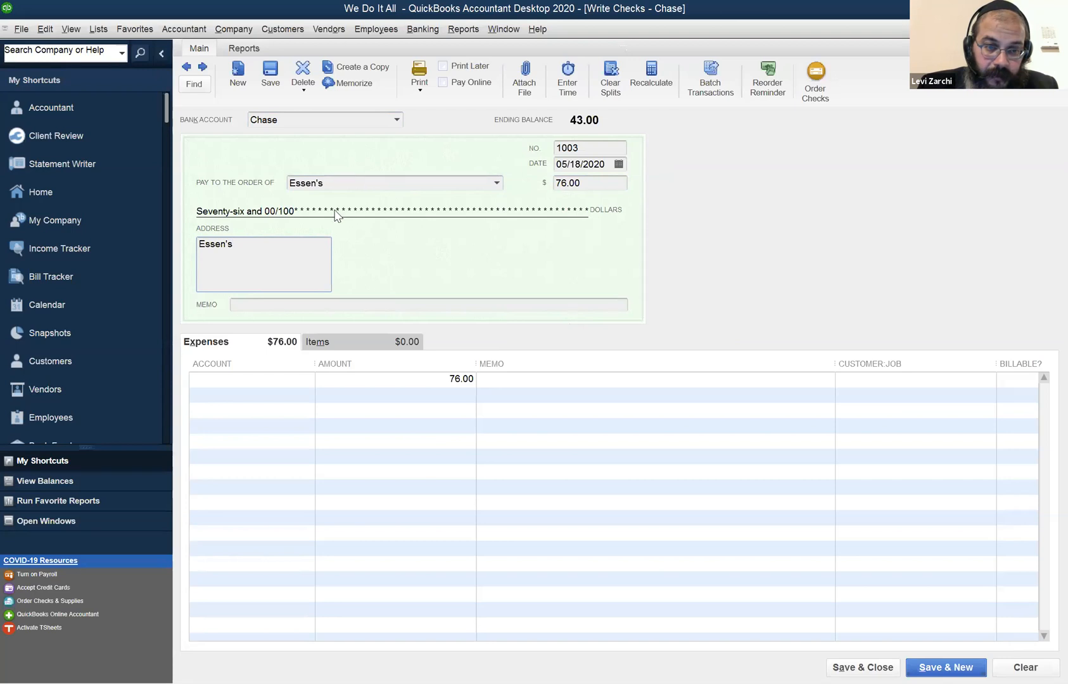
Assign the Essen's check to the Meals and Entertainment expense account and save it, continuing to a new check.
{"action": "left_click", "coordinate": [254, 380]}
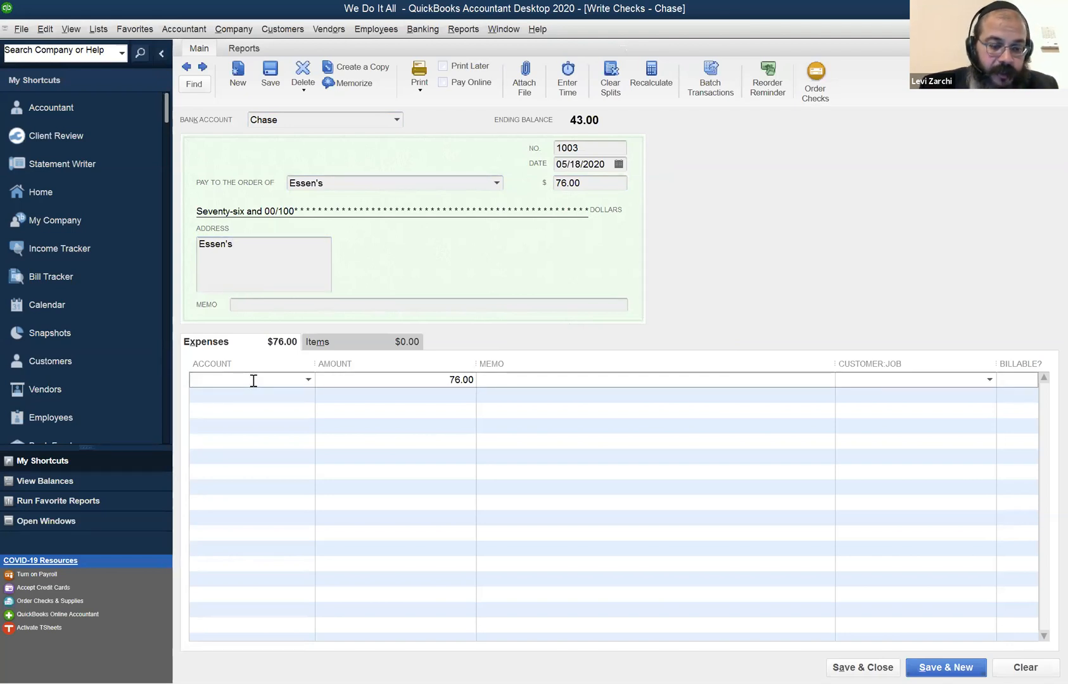
{"action": "type", "text": "Meals and Entertainment"}
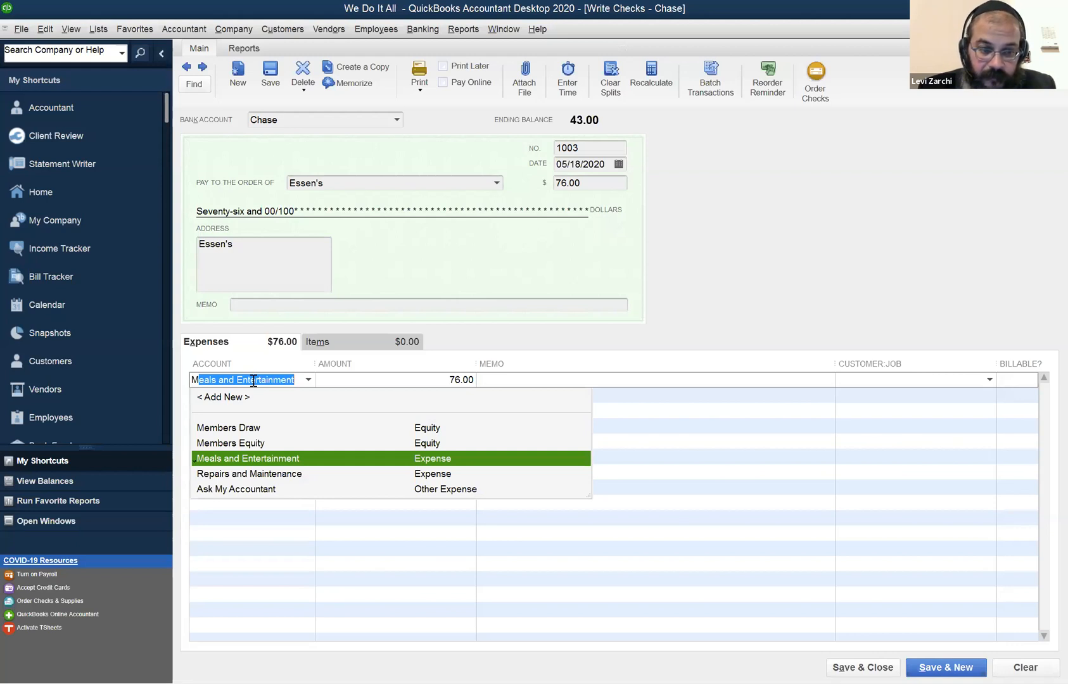
{"action": "key", "text": "Down"}
{"action": "key", "text": "Down"}
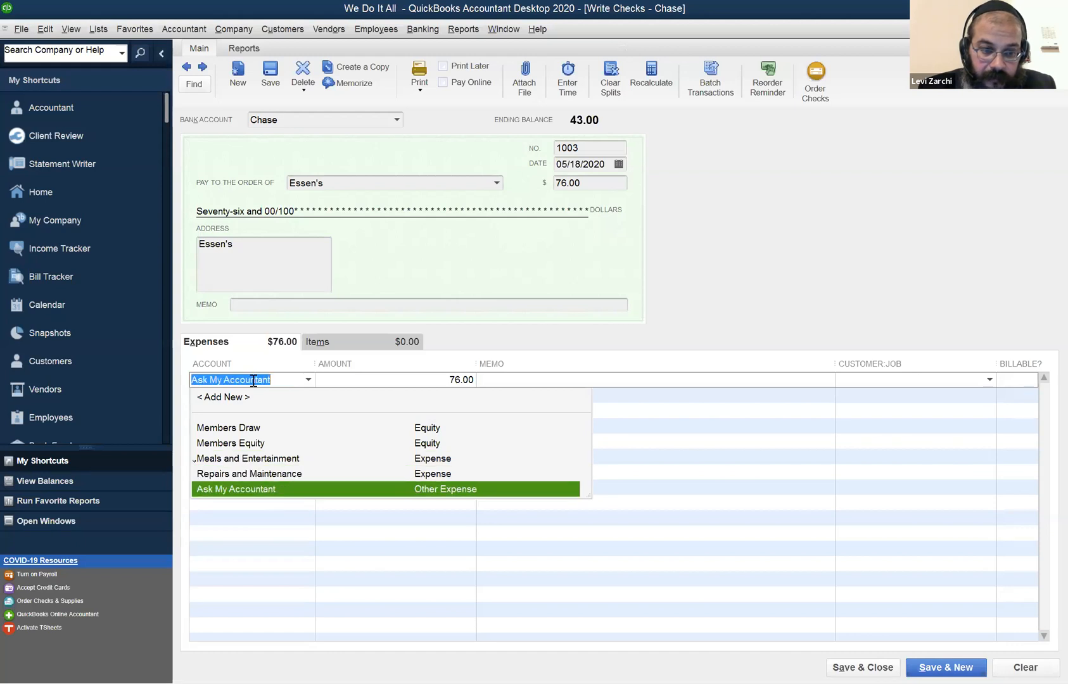
{"action": "key", "text": "Up"}
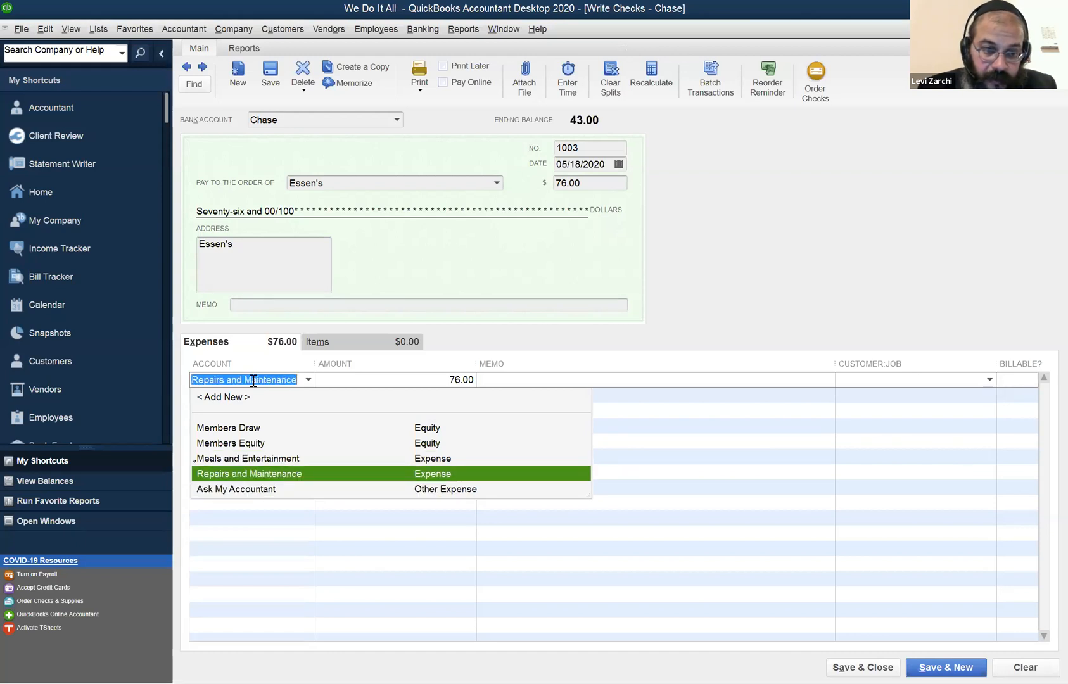
{"action": "key", "text": "Up"}
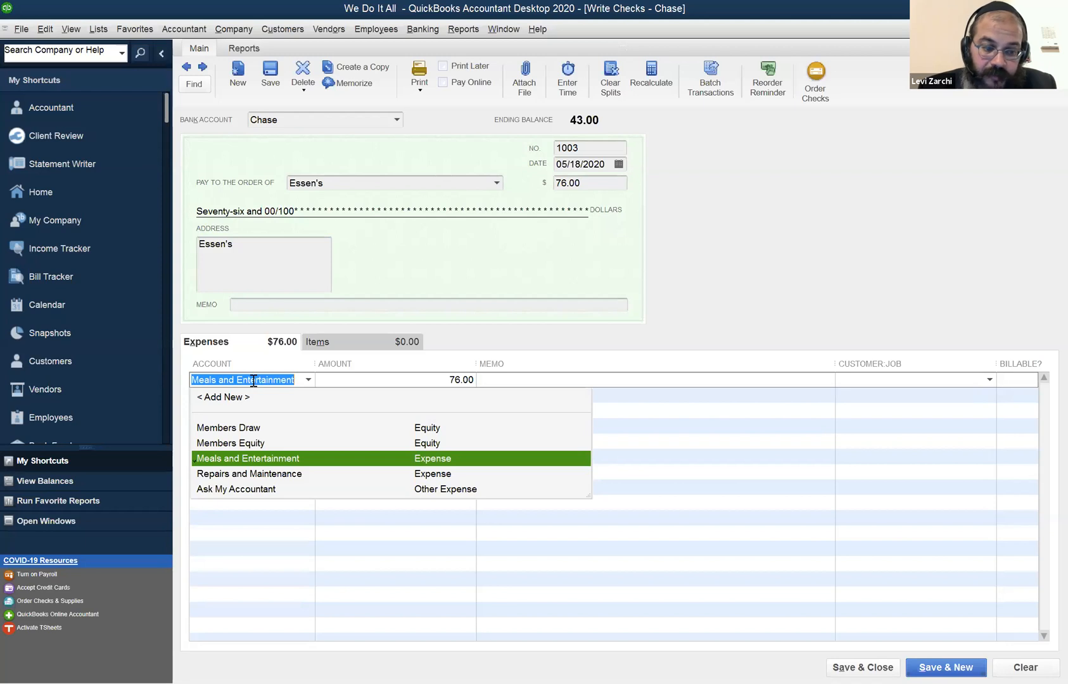
{"action": "key", "text": "Tab"}
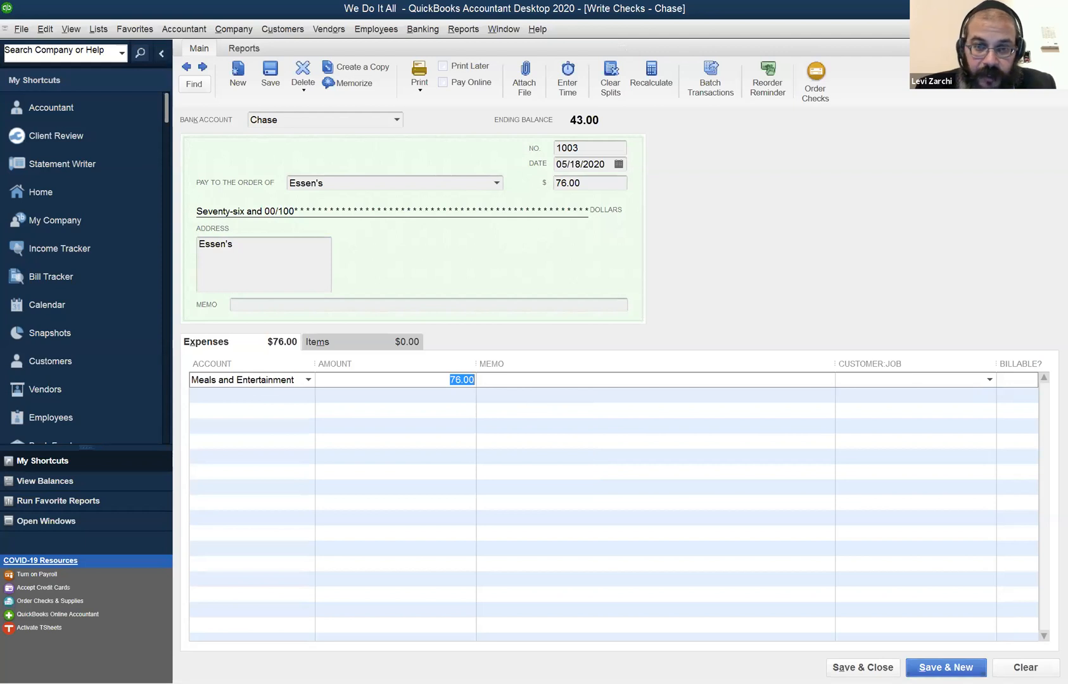
{"action": "key", "text": "alt+s"}
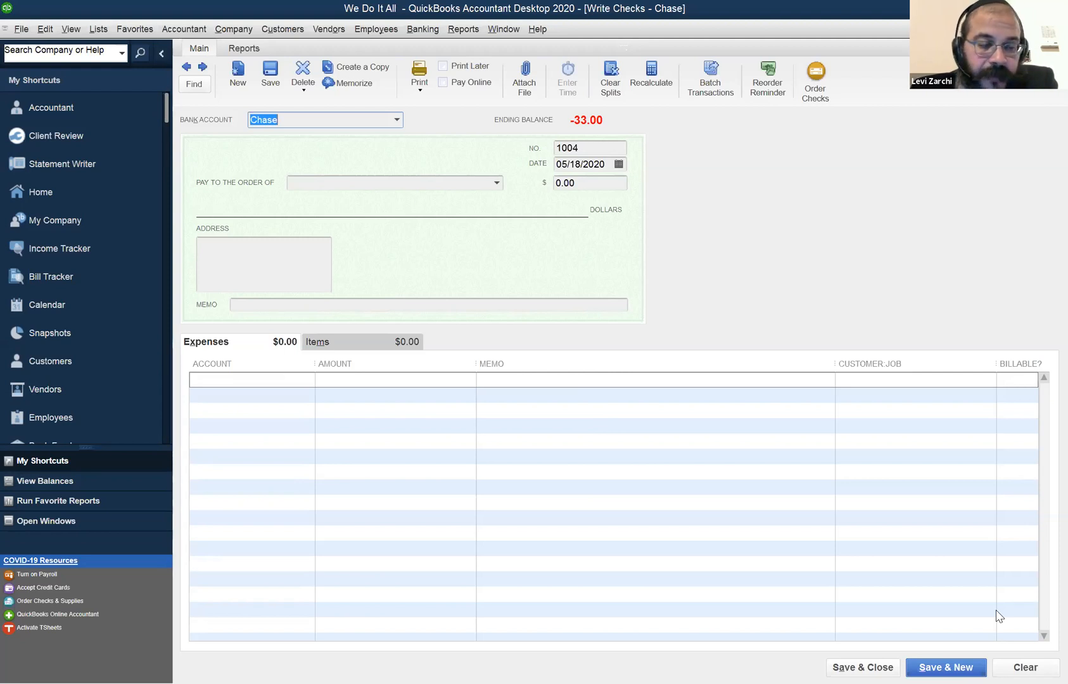
Try the Print Later option on the new blank check, leaving it turned off.
{"action": "left_click", "coordinate": [264, 383]}
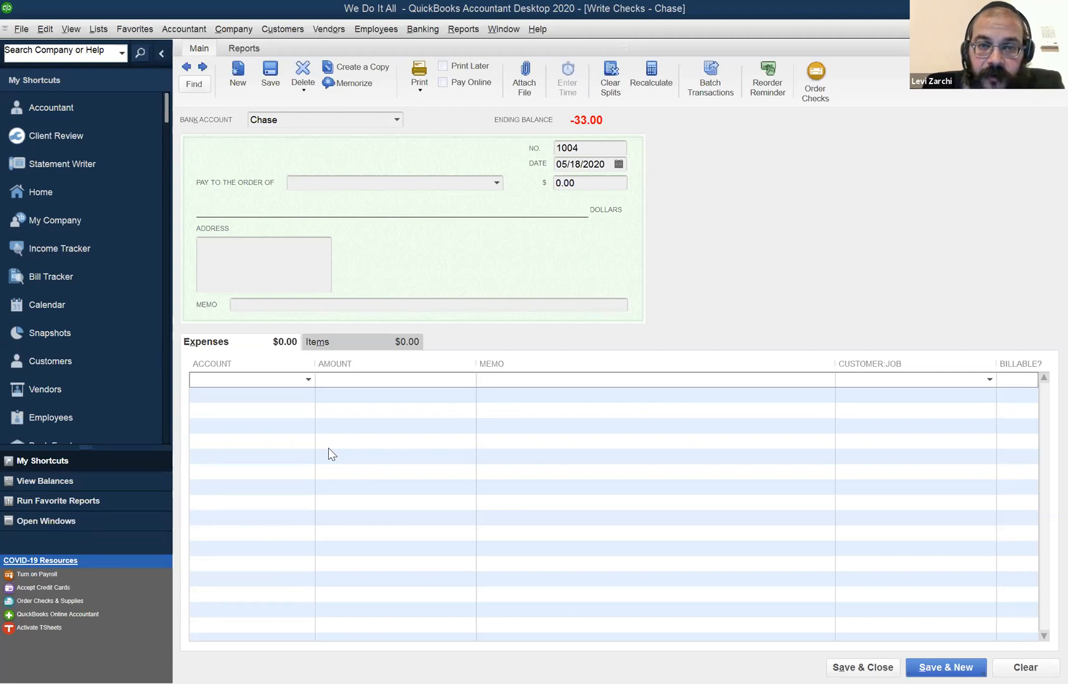
{"action": "left_click", "coordinate": [446, 69]}
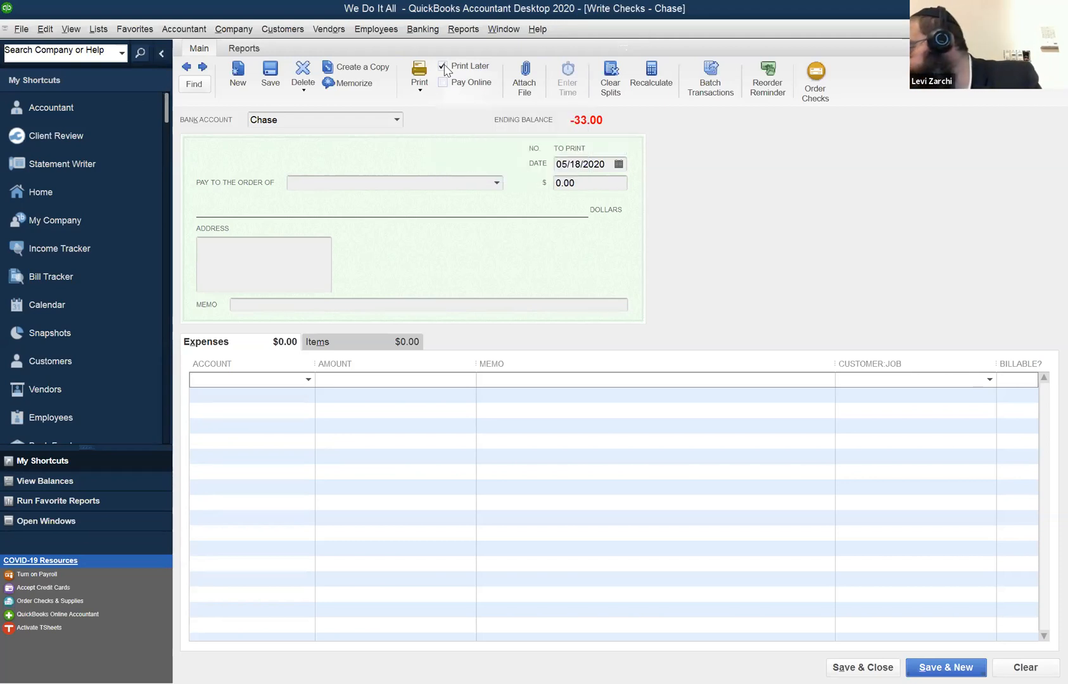
{"action": "left_click", "coordinate": [446, 70]}
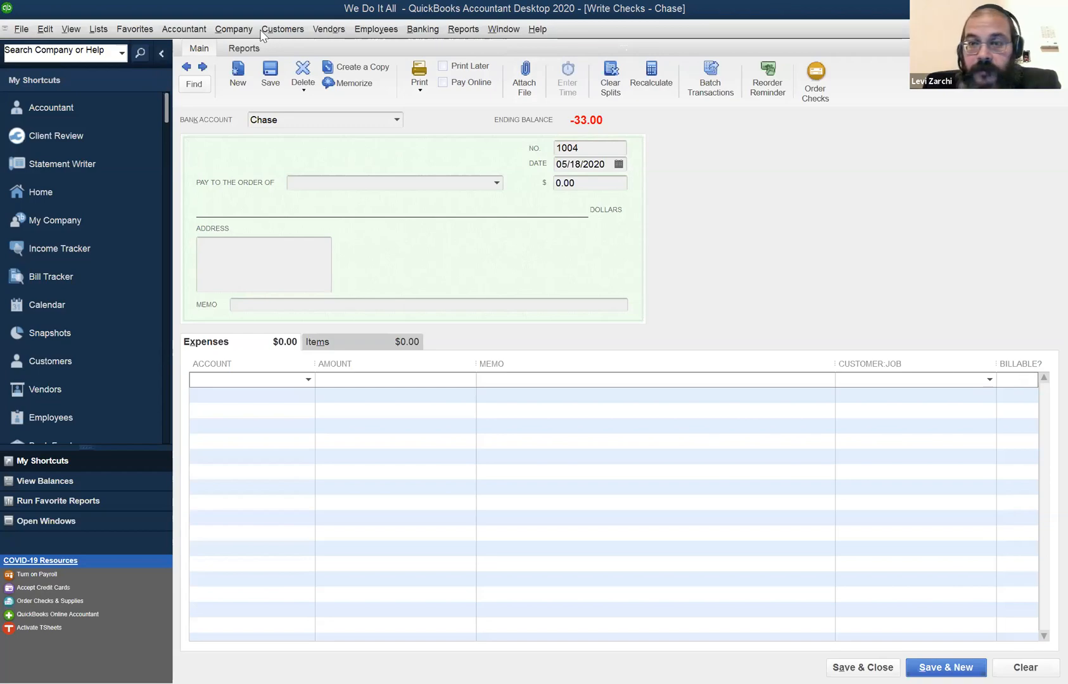
{"action": "key", "text": "super+Down"}
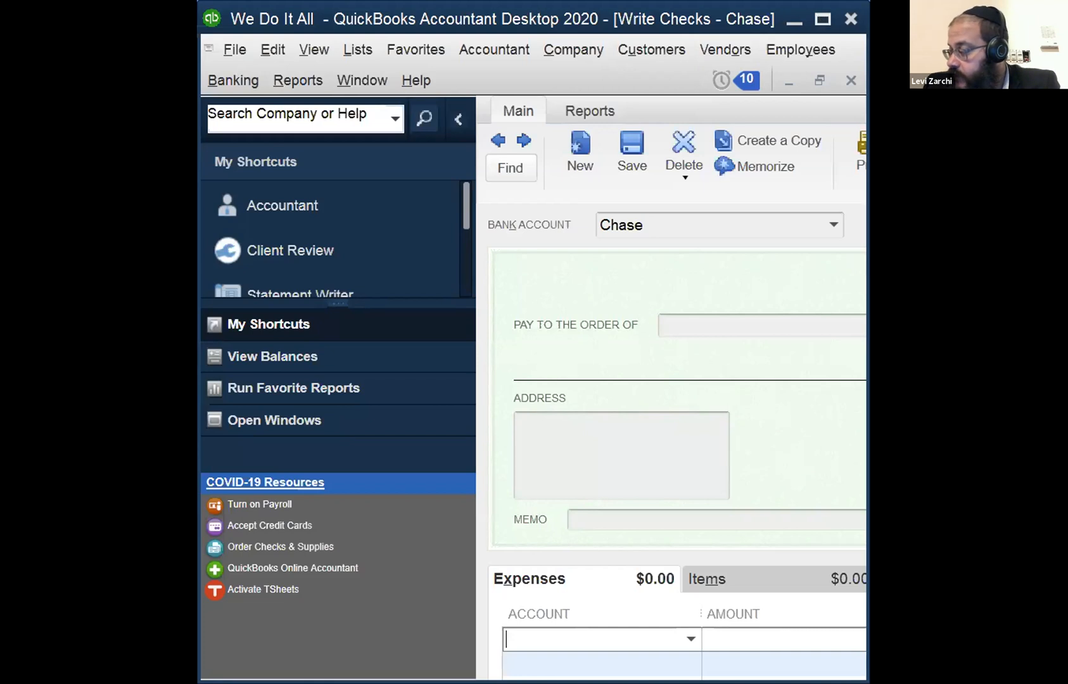
{"action": "left_click", "coordinate": [822, 19]}
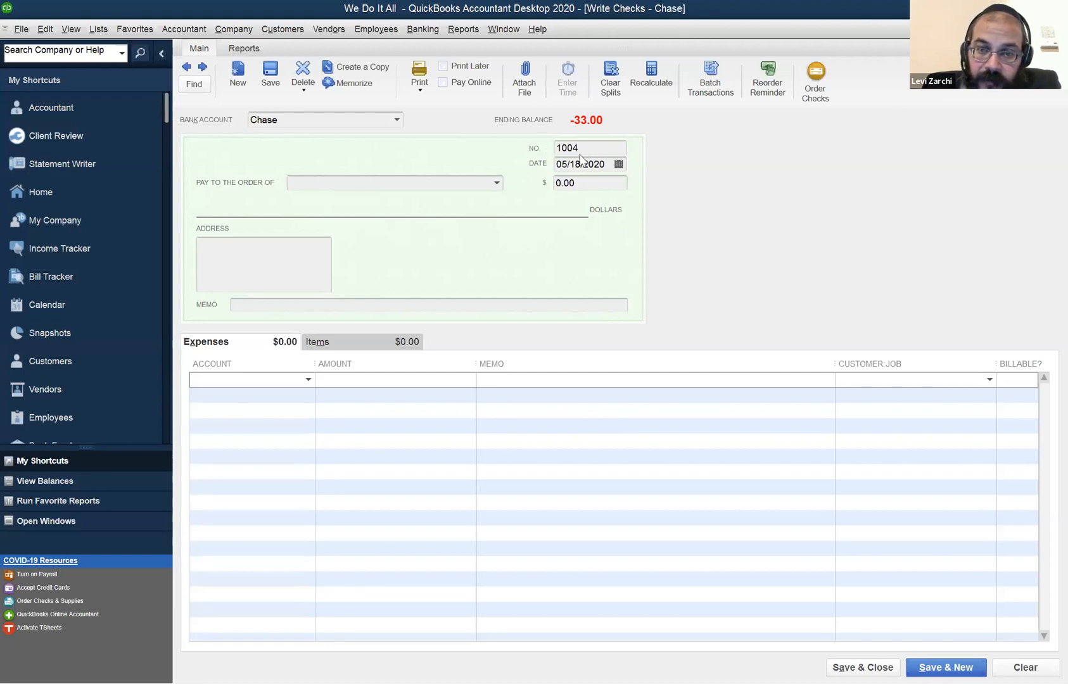
{"action": "left_click", "coordinate": [443, 67]}
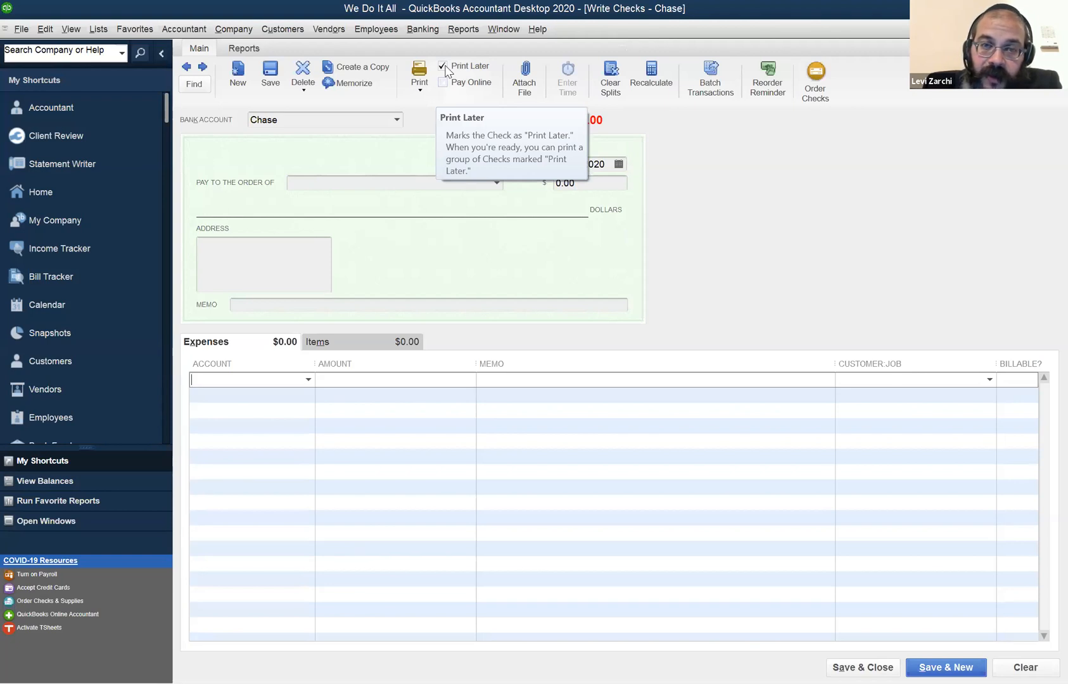
{"action": "left_click", "coordinate": [444, 67]}
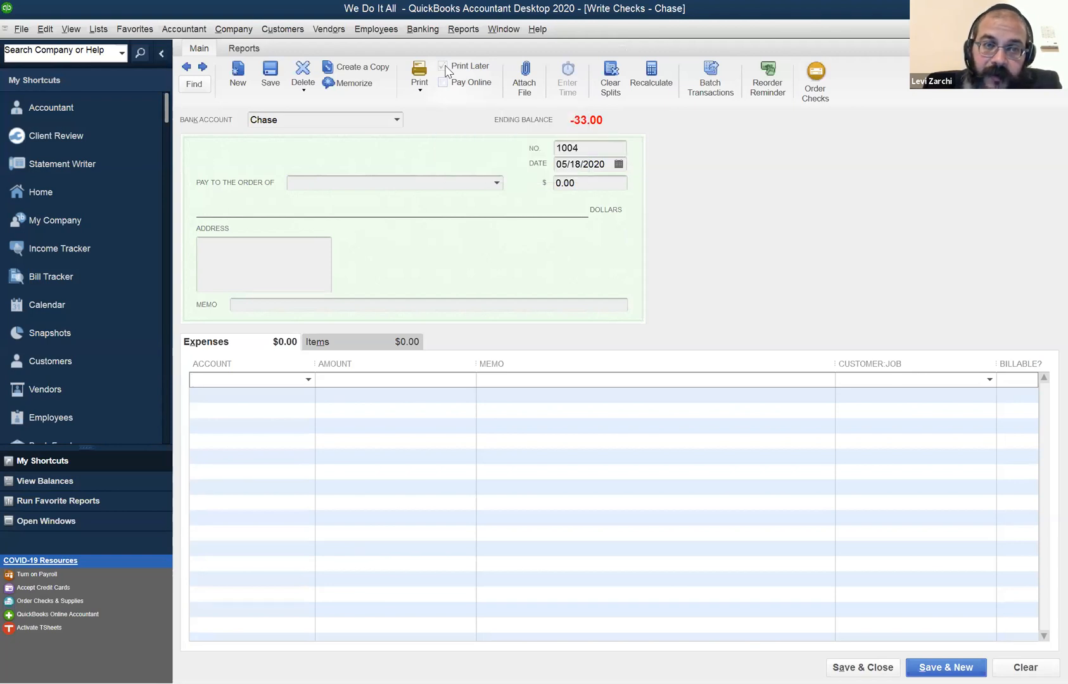
{"action": "left_click", "coordinate": [58, 29]}
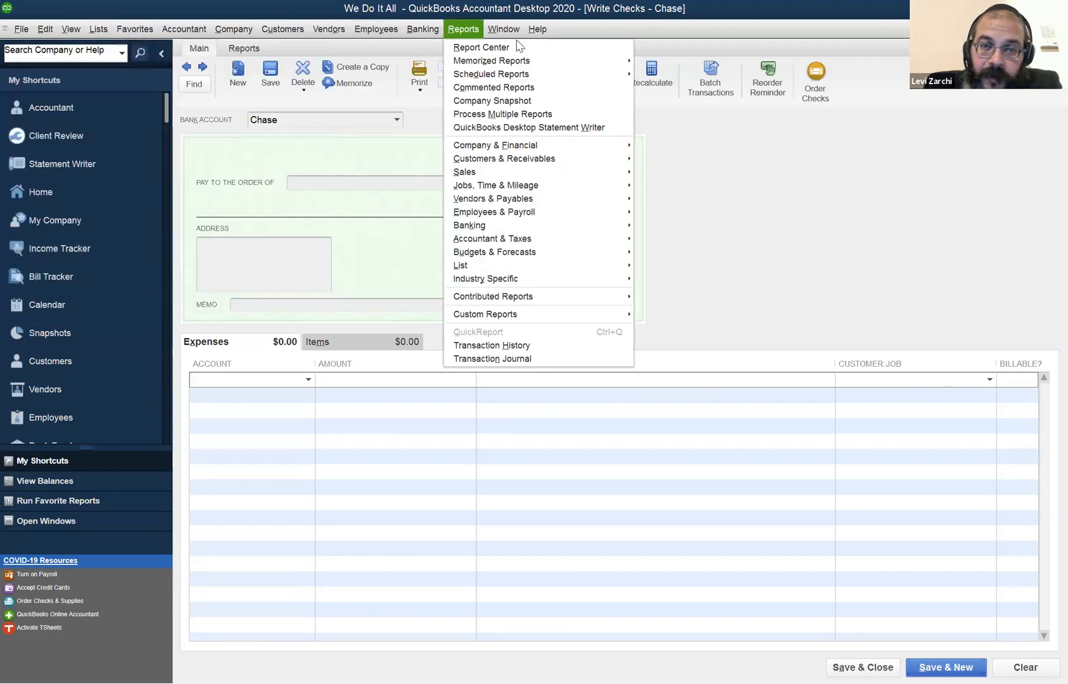
{"action": "left_click", "coordinate": [506, 68]}
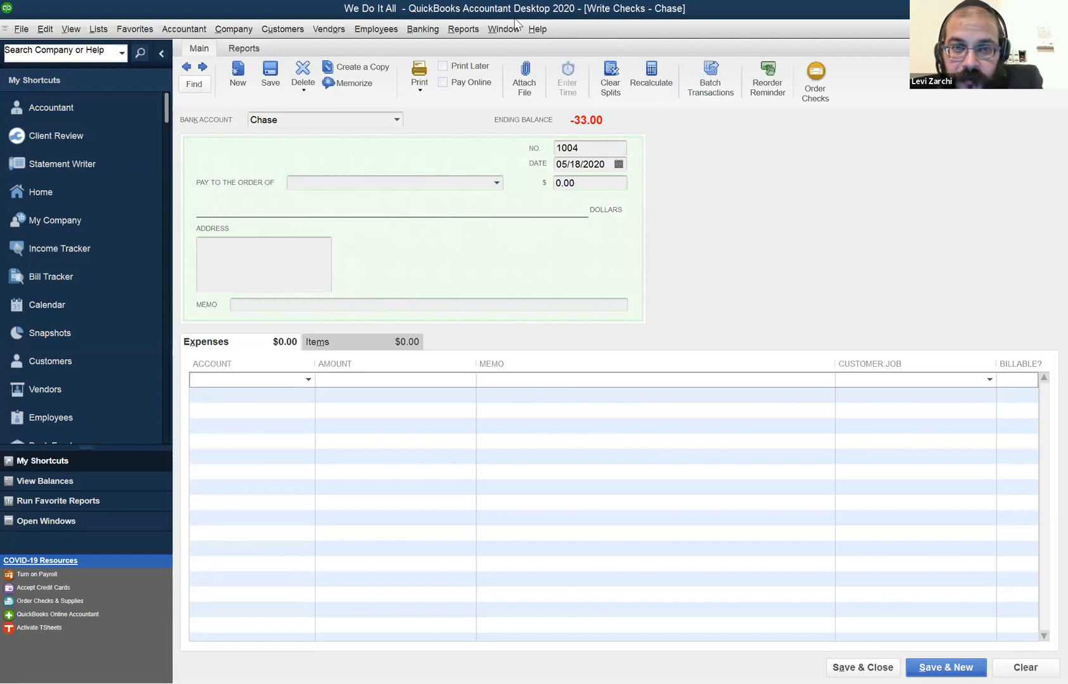
{"action": "left_click", "coordinate": [1040, 9]}
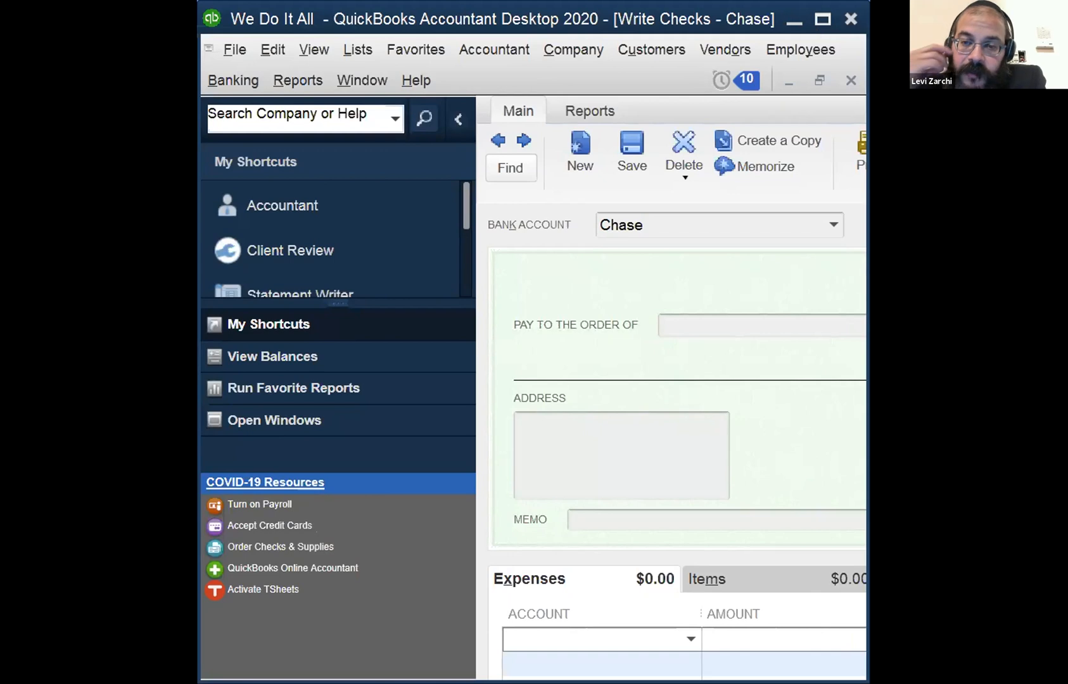
{"action": "left_click", "coordinate": [823, 20]}
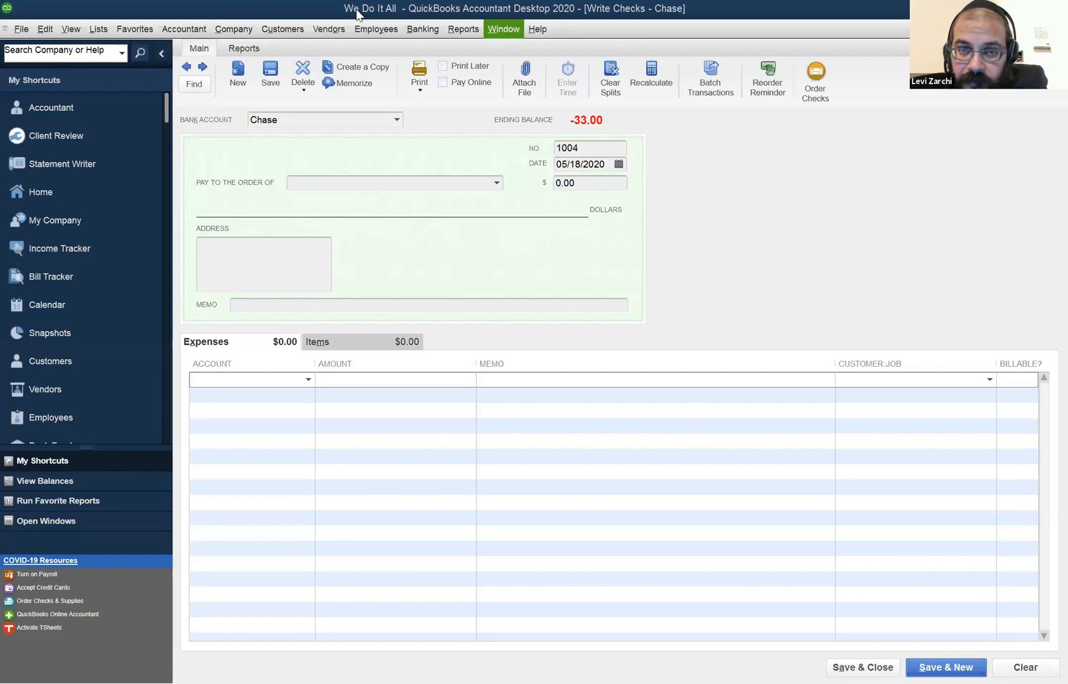
{"action": "left_click", "coordinate": [374, 28]}
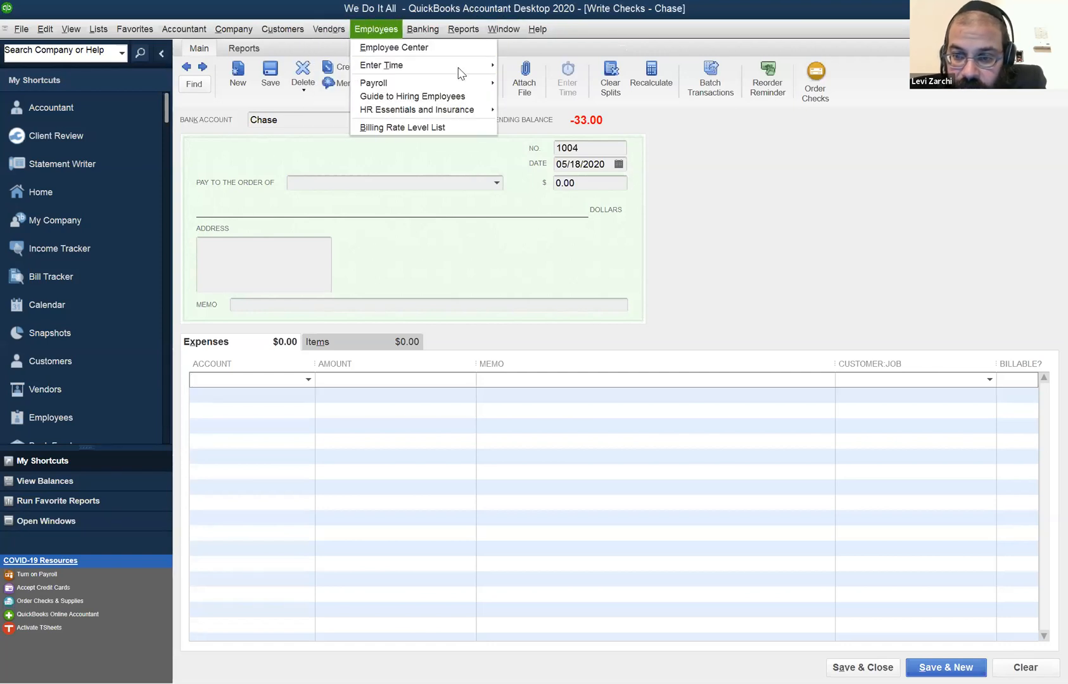
{"action": "key", "text": "Escape"}
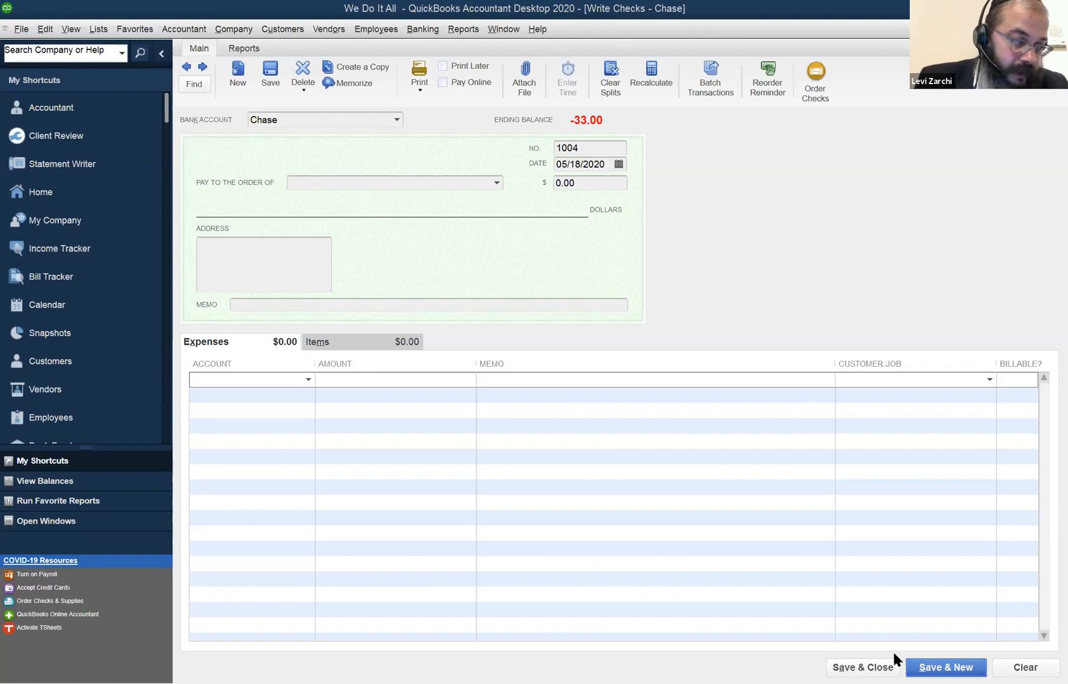
Enter Super 13 as the payee of the new Chase check and quick-add it as a vendor.
{"action": "left_click", "coordinate": [424, 185]}
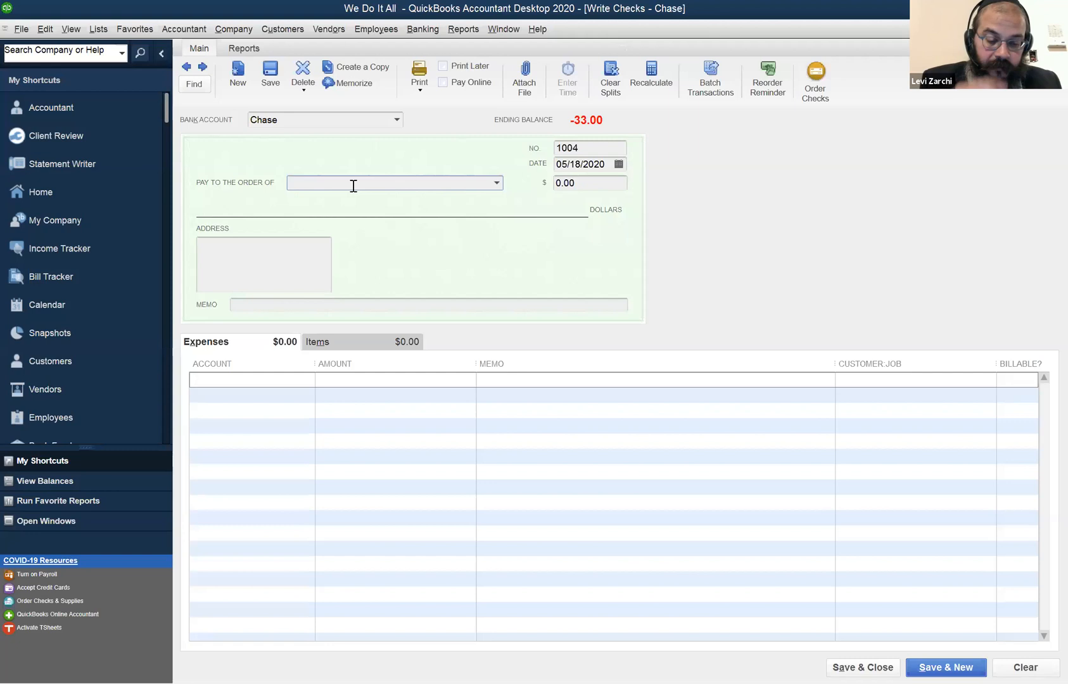
{"action": "type", "text": "Super "}
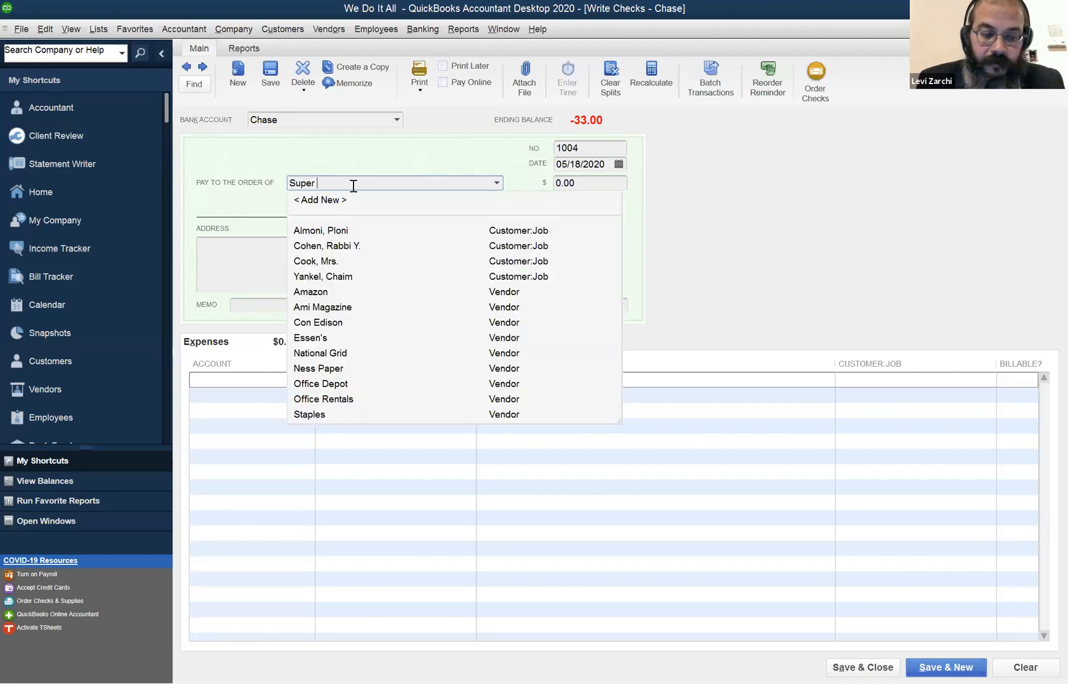
{"action": "type", "text": "13"}
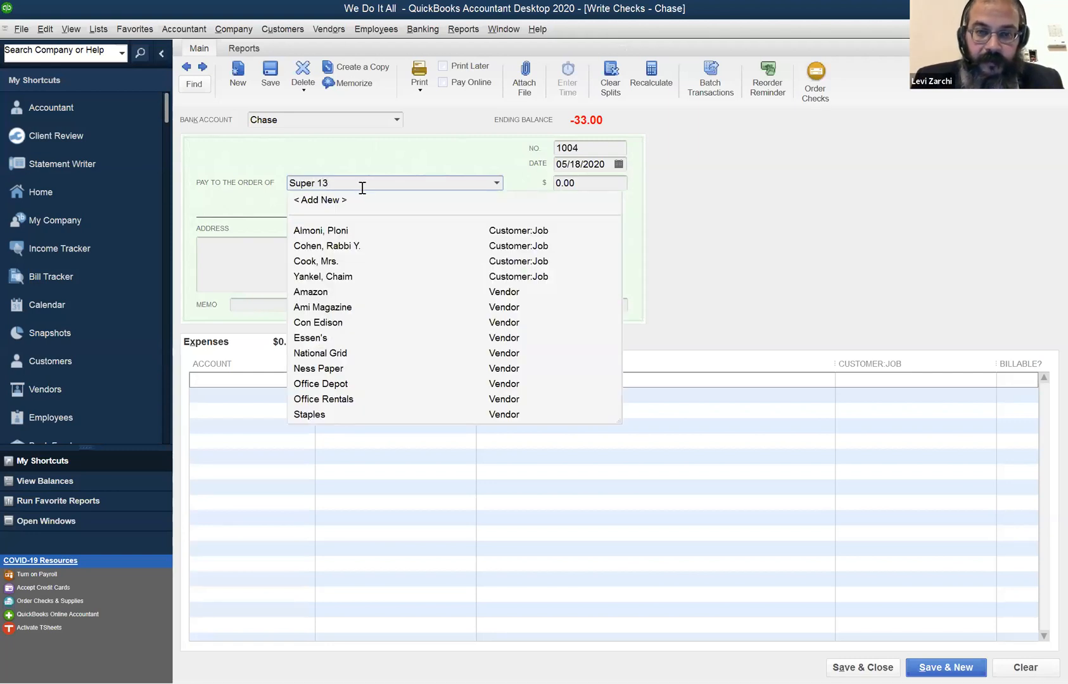
{"action": "key", "text": "Tab"}
{"action": "left_click", "coordinate": [440, 282]}
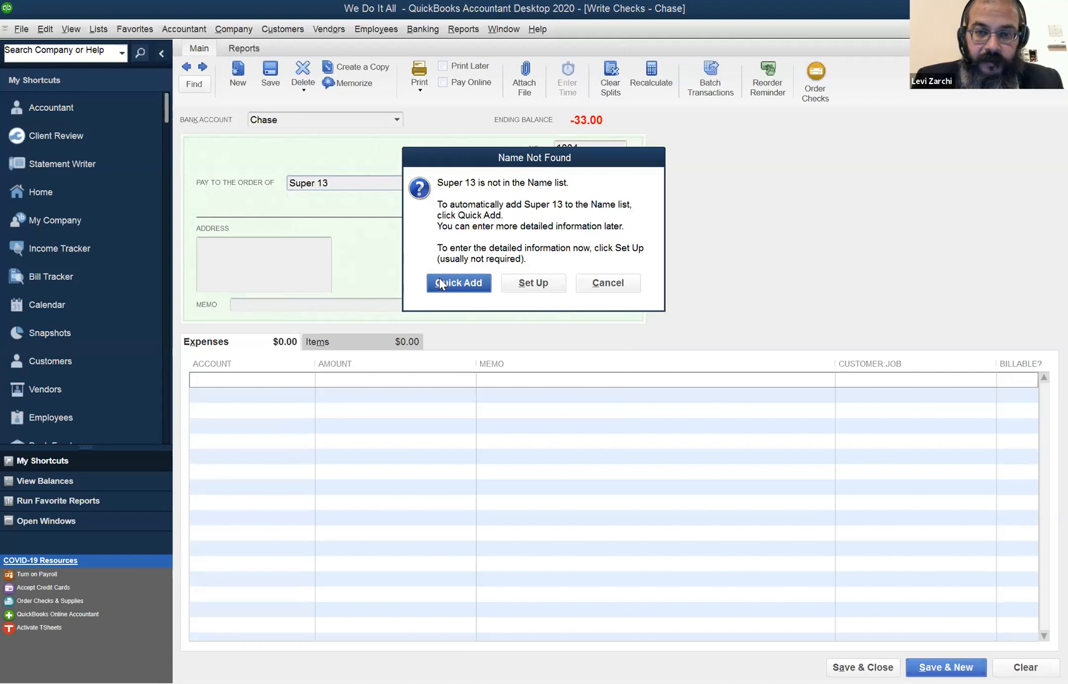
{"action": "left_click", "coordinate": [563, 323]}
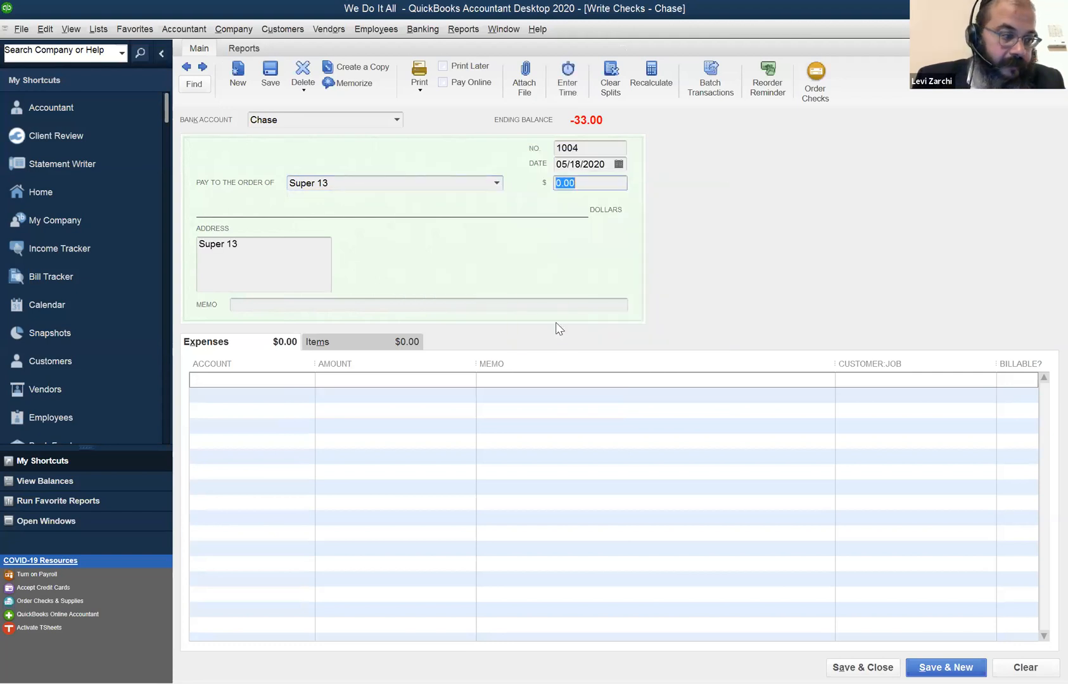
Set the Super 13 check amount to 44.00, assign it to the Meals and Entertainment account, and save and close it.
{"action": "type", "text": "44"}
{"action": "key", "text": "Tab"}
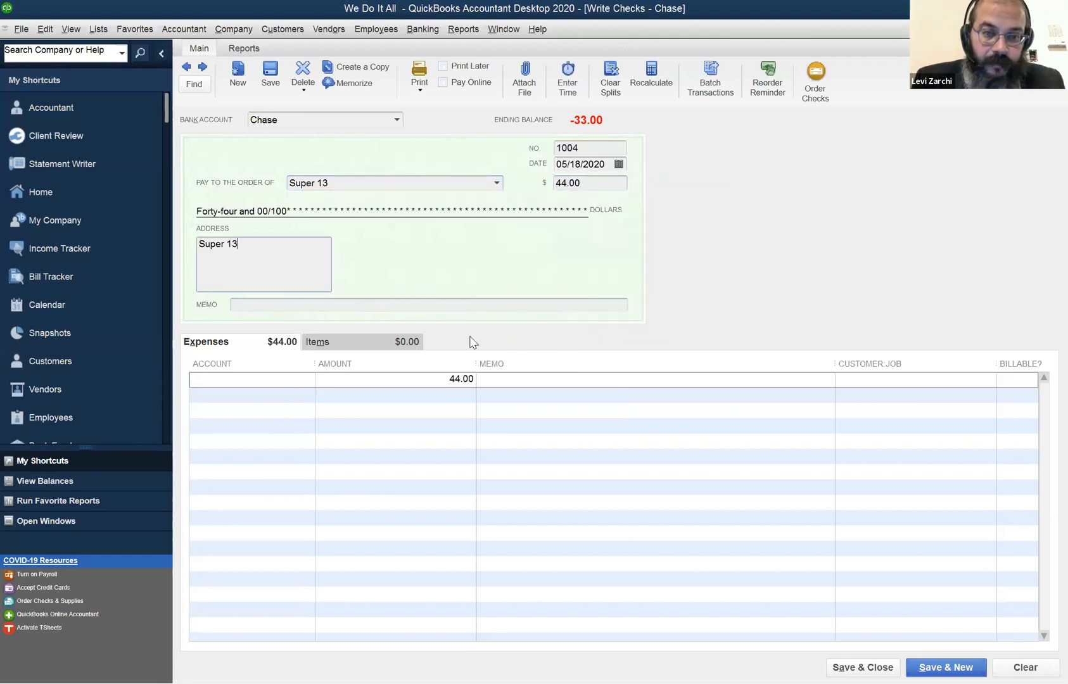
{"action": "left_click", "coordinate": [303, 380]}
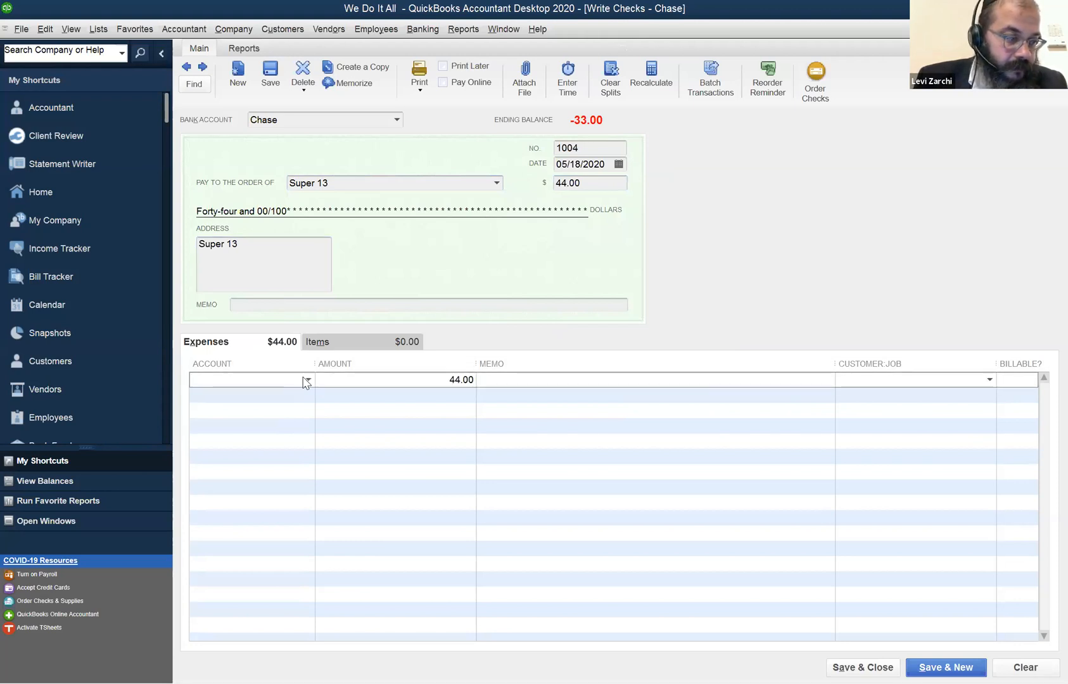
{"action": "type", "text": "Meals and Entertainment"}
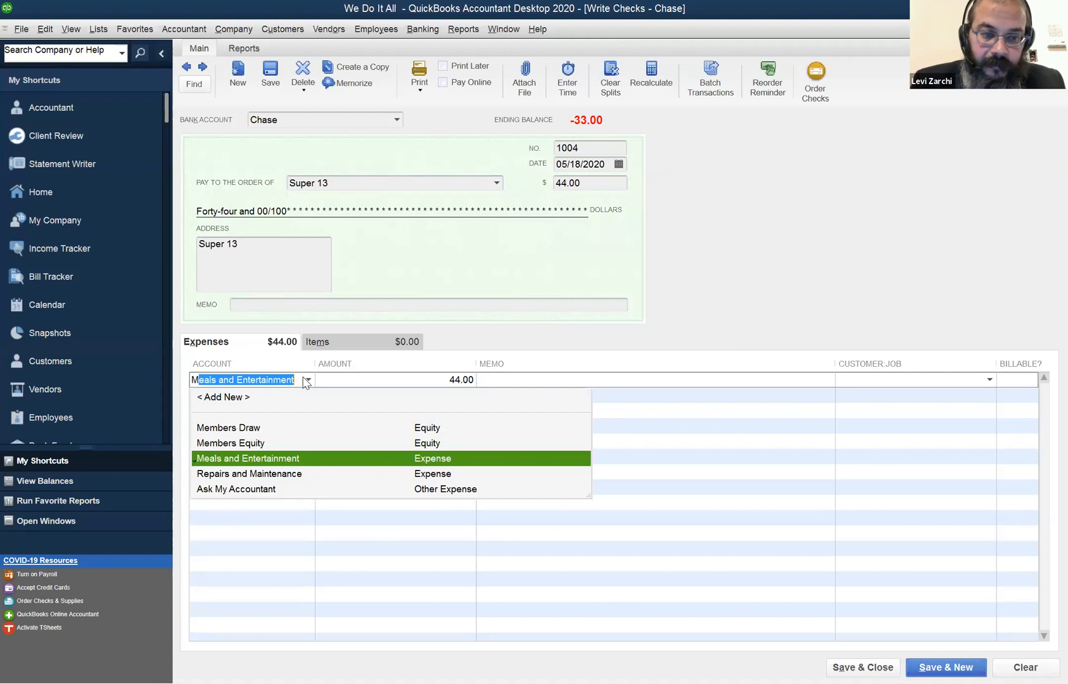
{"action": "key", "text": "Tab"}
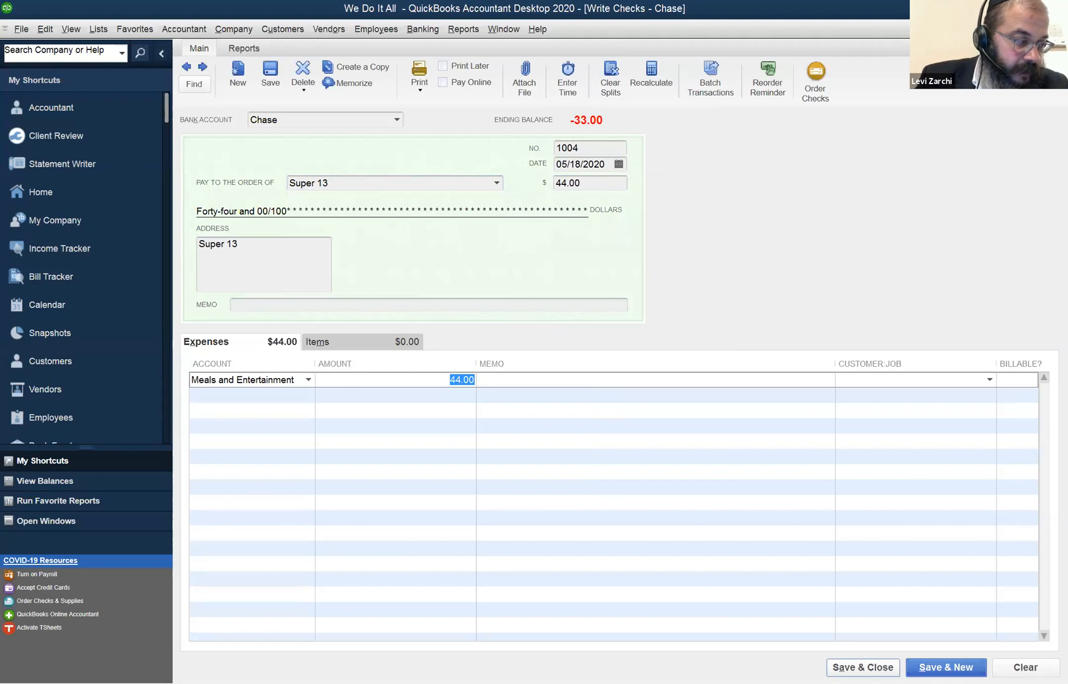
{"action": "left_click", "coordinate": [848, 666]}
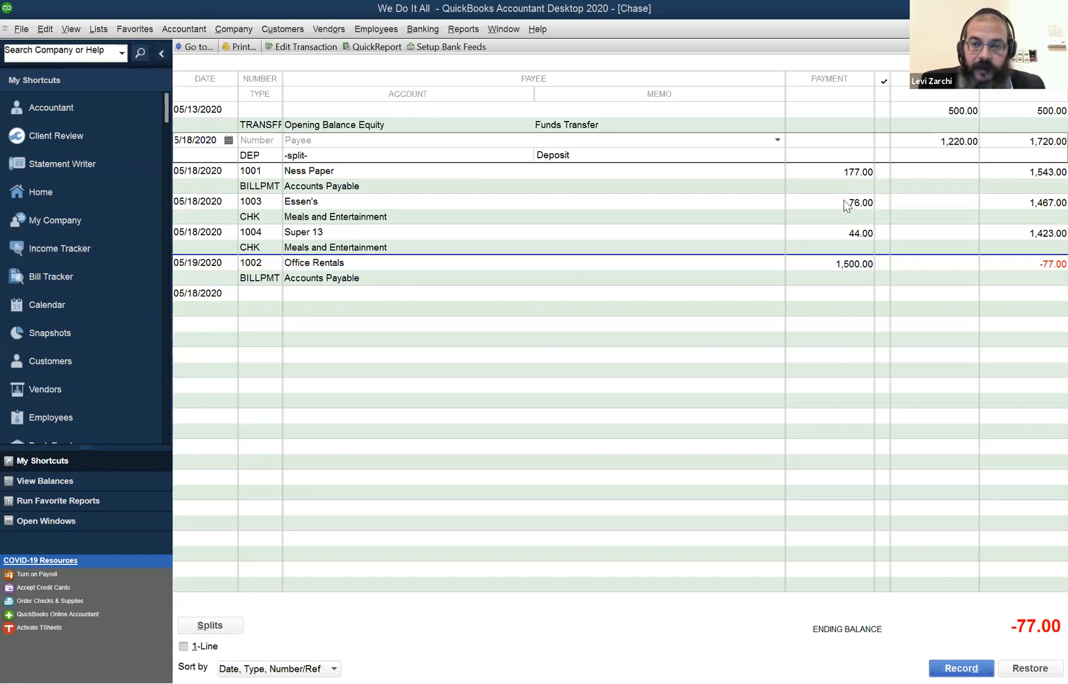
Review the payment amounts of the checks and bill payments and the 05/18/2020 deposit in the Chase register.
{"action": "left_click", "coordinate": [833, 221]}
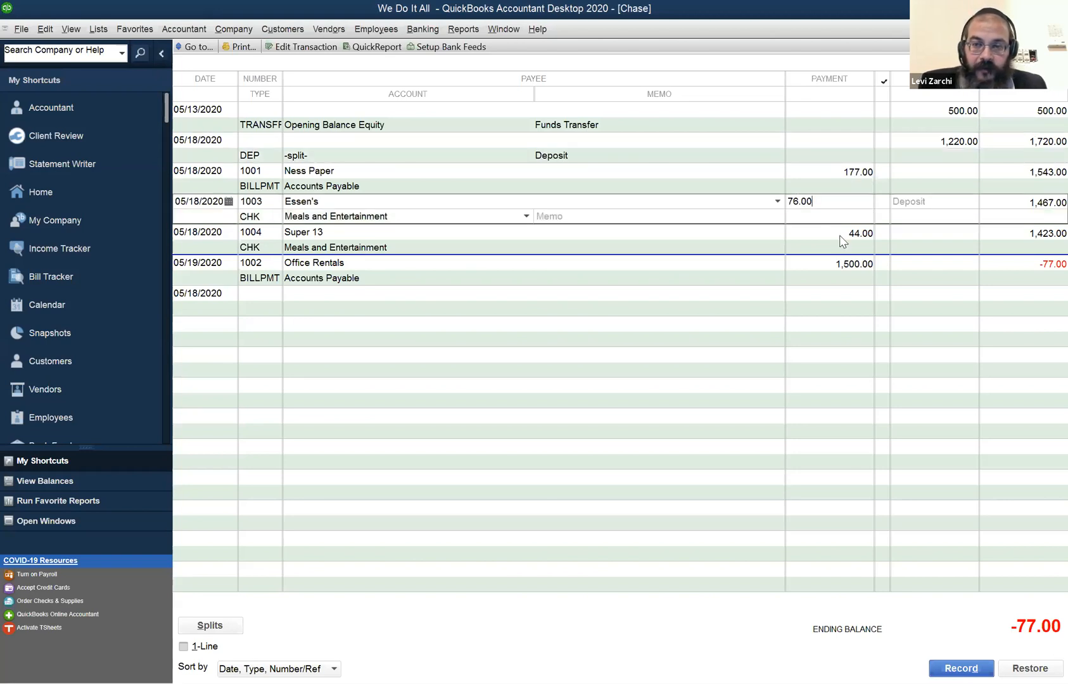
{"action": "left_click", "coordinate": [841, 237]}
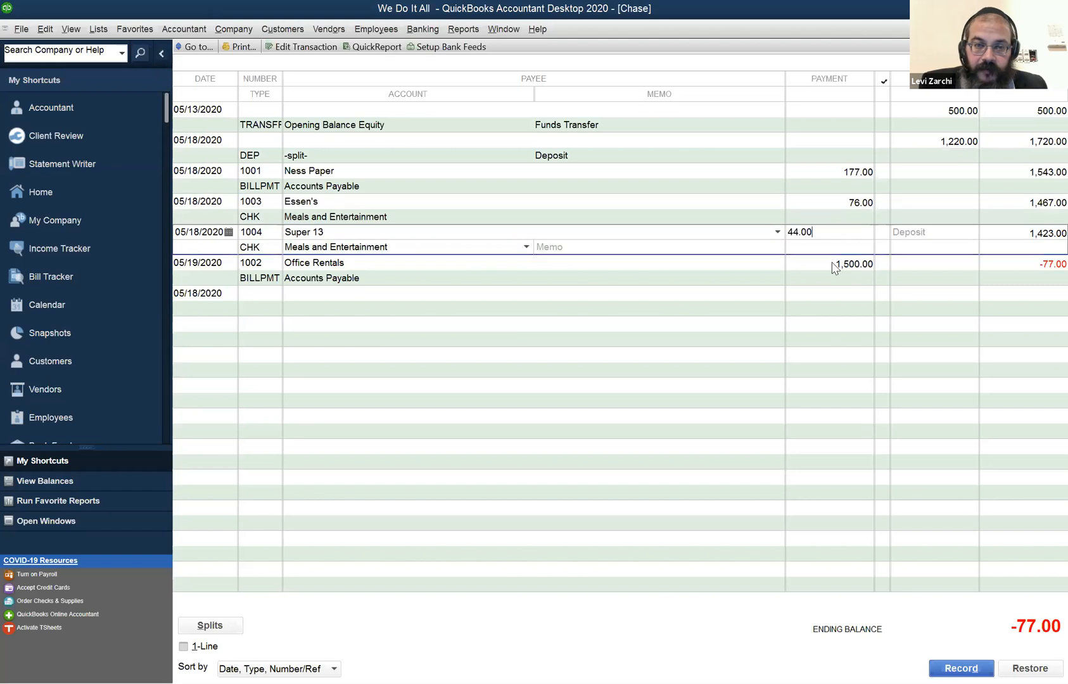
{"action": "left_click", "coordinate": [834, 266]}
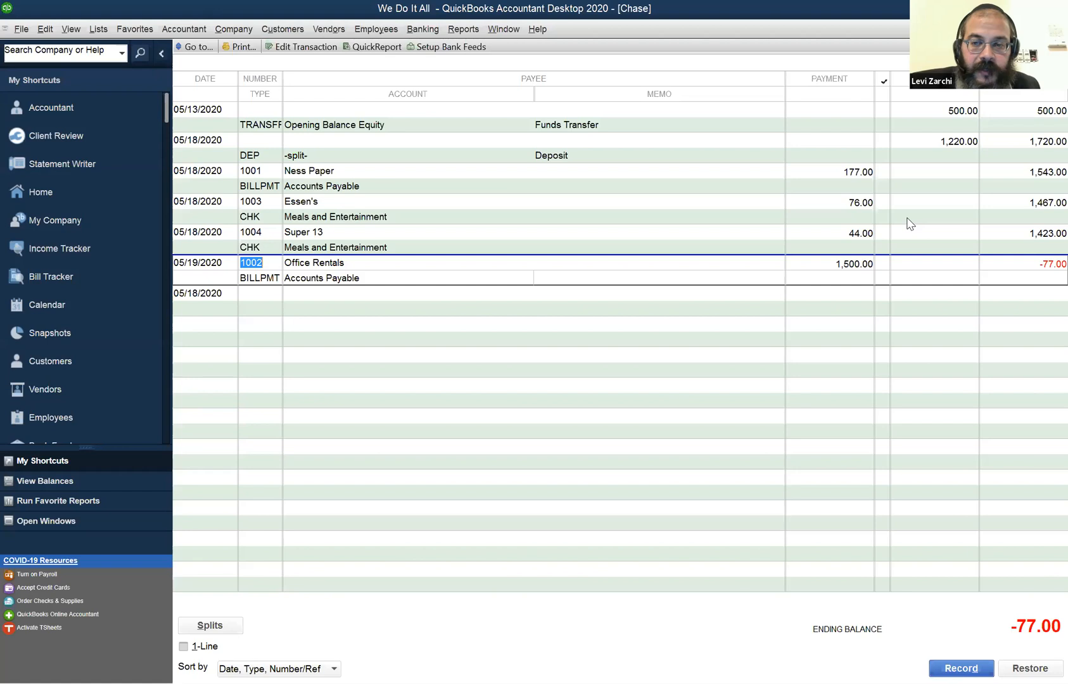
{"action": "left_click", "coordinate": [834, 179]}
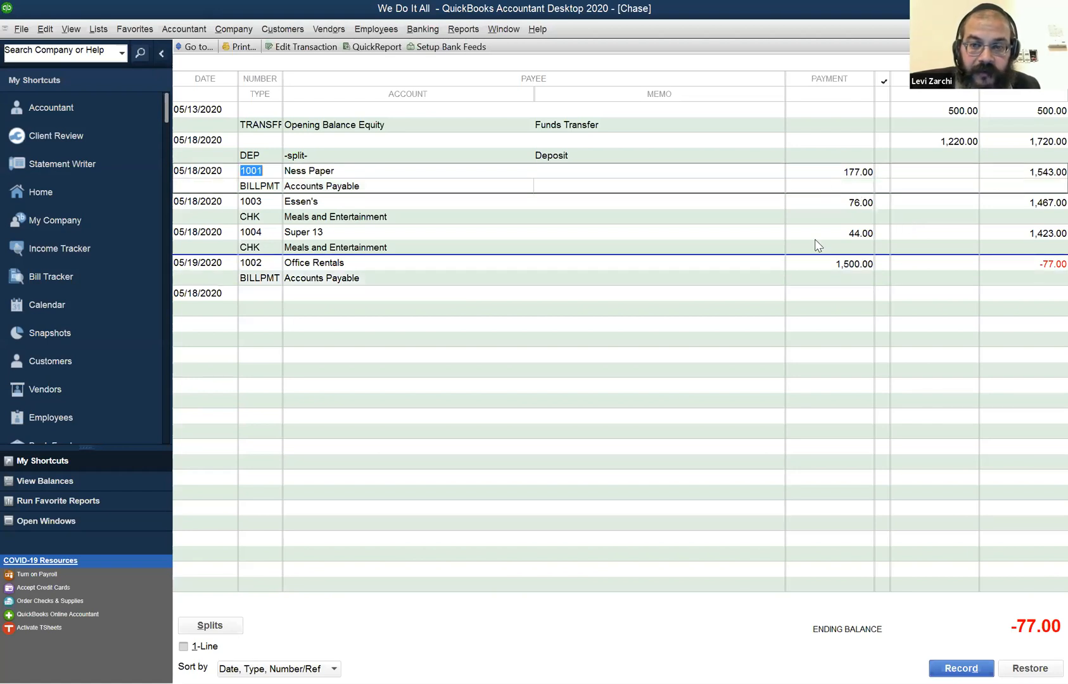
{"action": "left_click", "coordinate": [826, 263]}
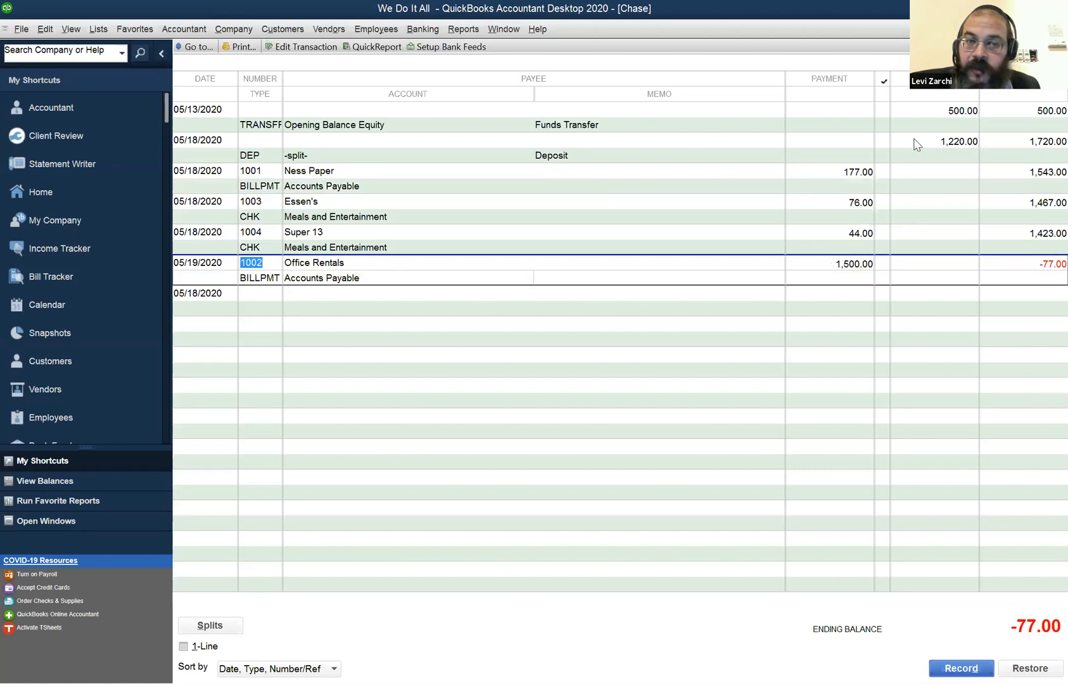
{"action": "left_click", "coordinate": [916, 145]}
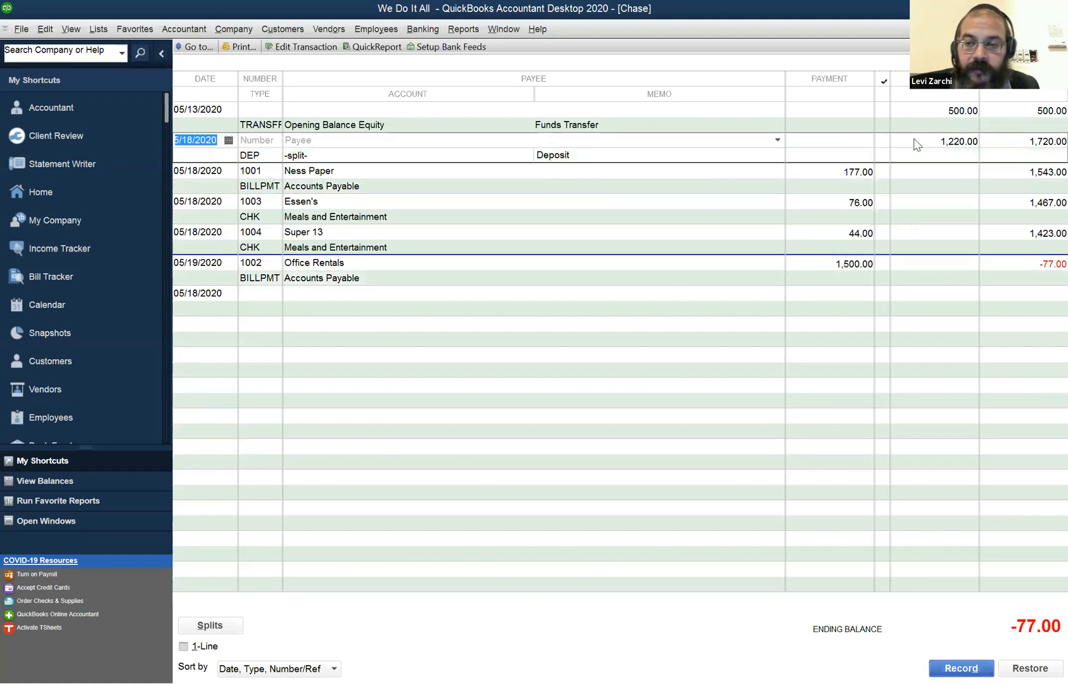
{"action": "left_click", "coordinate": [1047, 151]}
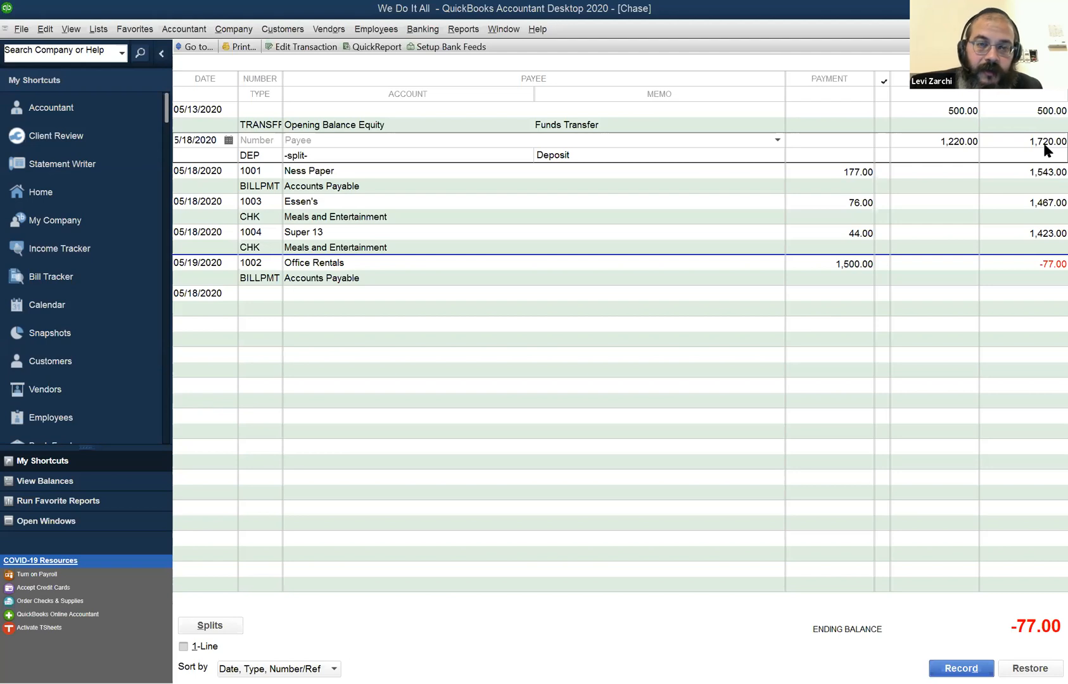
{"action": "left_click", "coordinate": [503, 29]}
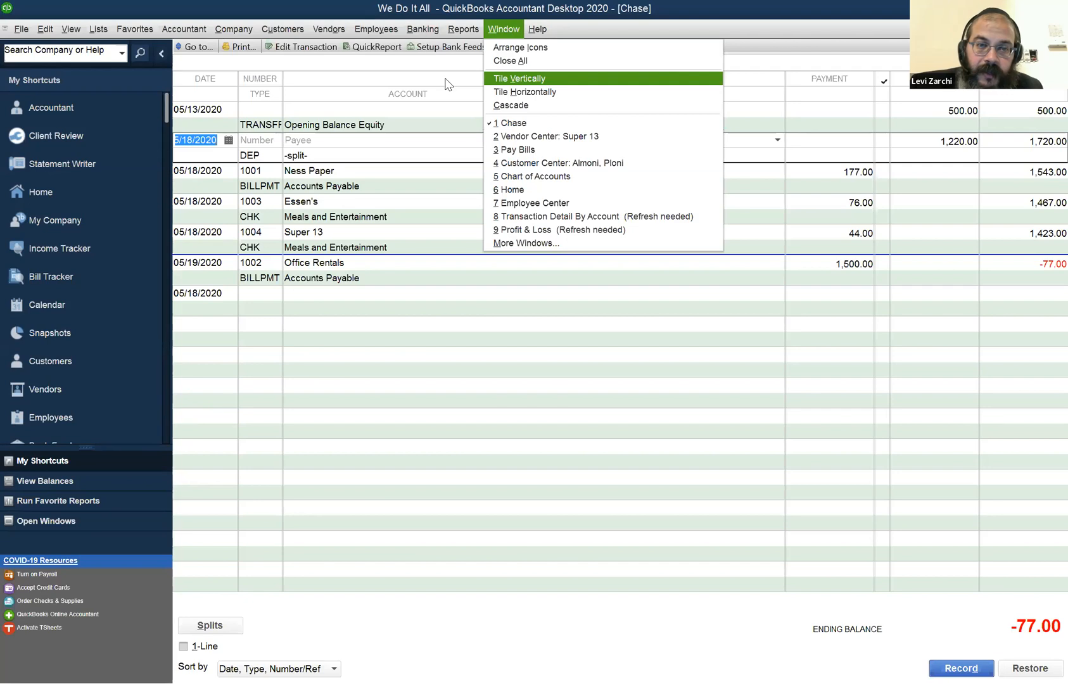
{"action": "mouse_move", "coordinate": [429, 30]}
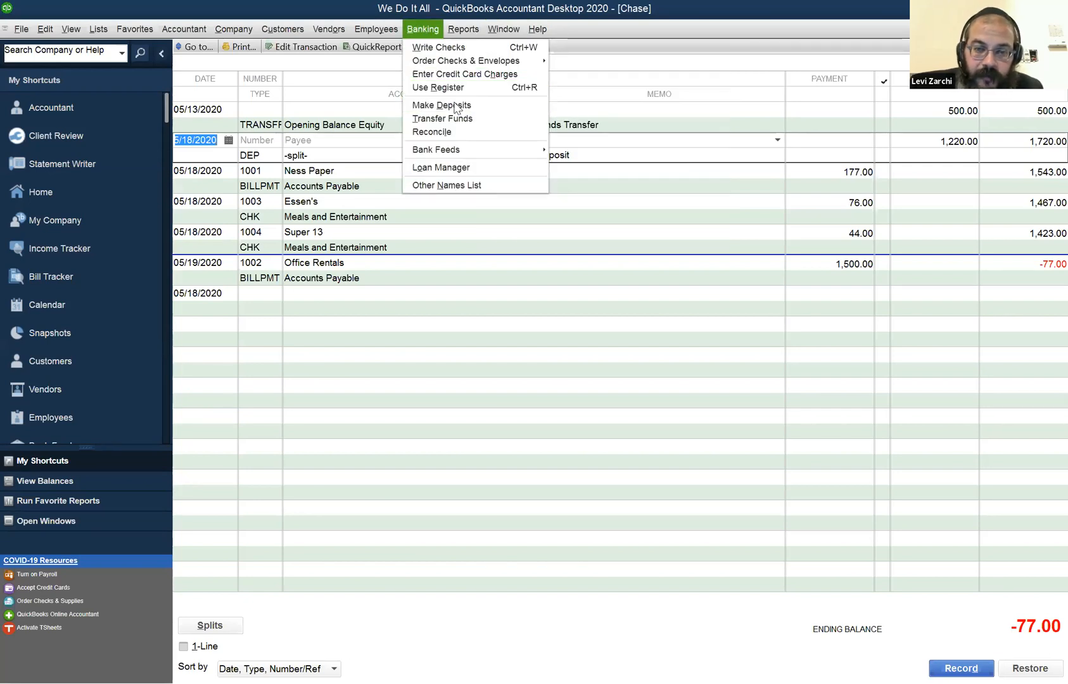
{"action": "left_click", "coordinate": [456, 106]}
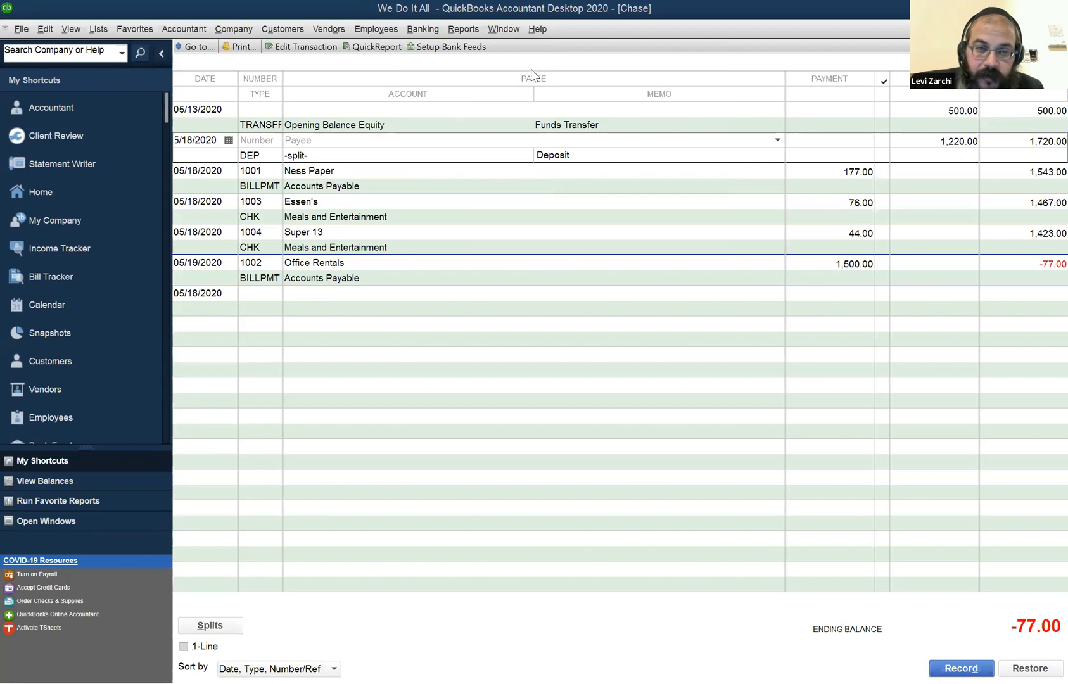
Go through the Chase register entries from the opening balance transfer down to the Office Rentals bill payment.
{"action": "left_click", "coordinate": [243, 257]}
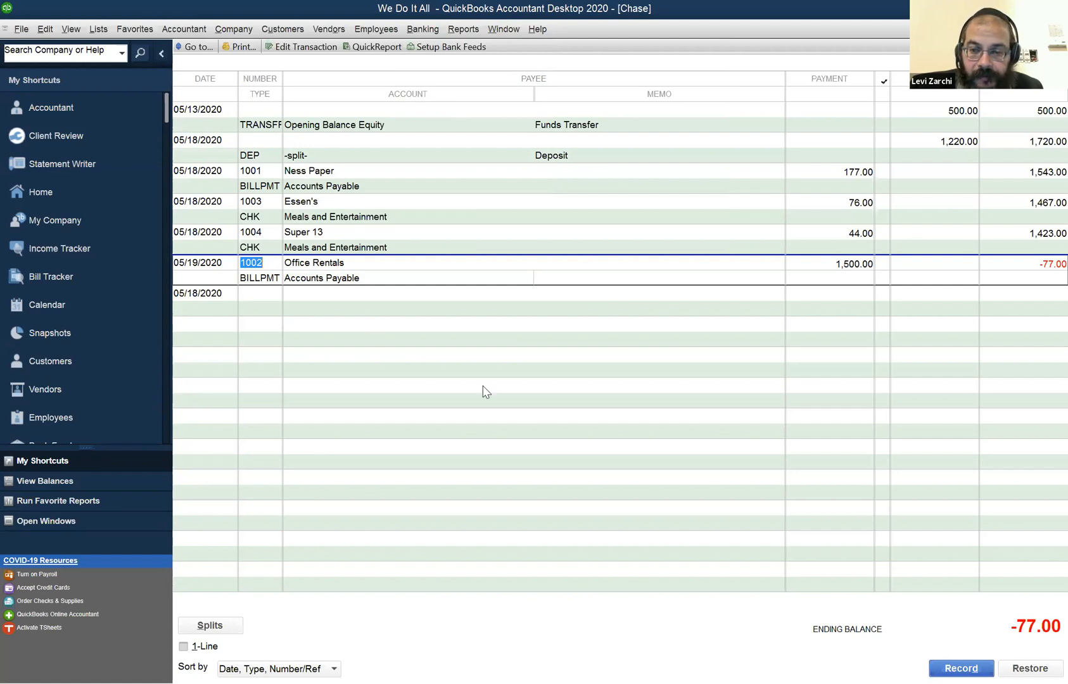
{"action": "key", "text": "Escape"}
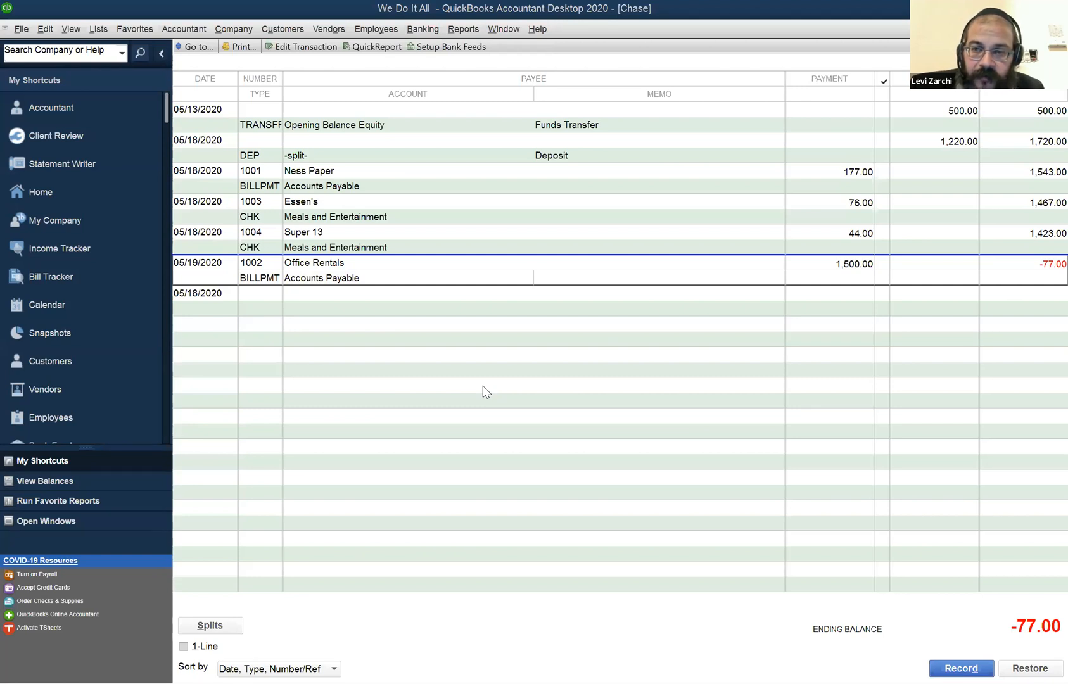
{"action": "left_click", "coordinate": [962, 111]}
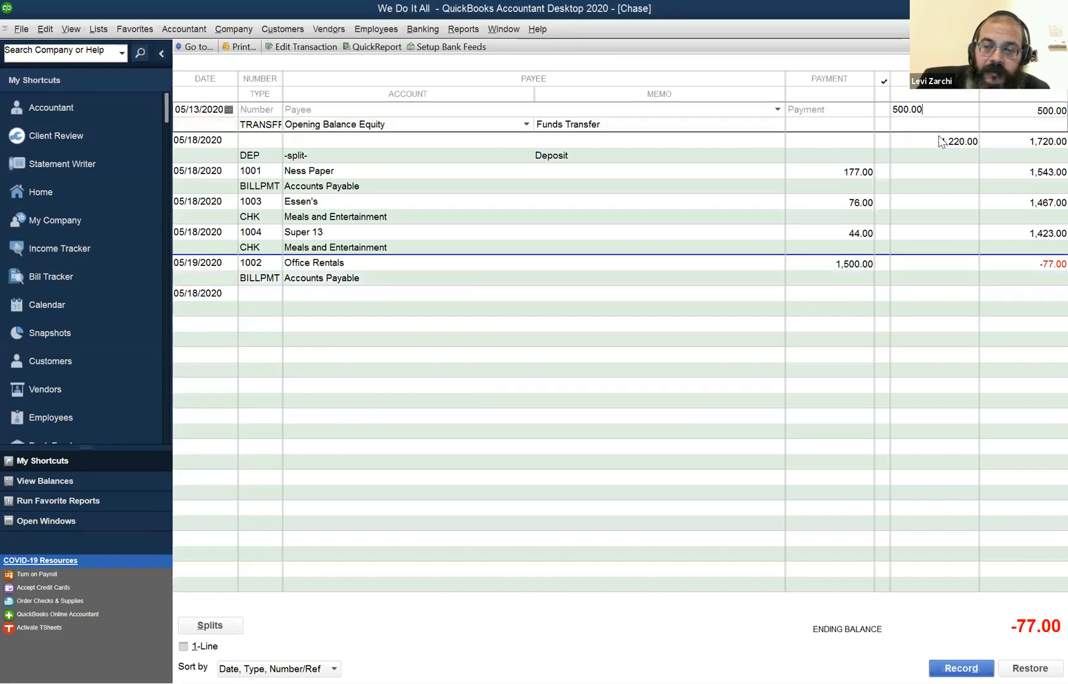
{"action": "key", "text": "Down"}
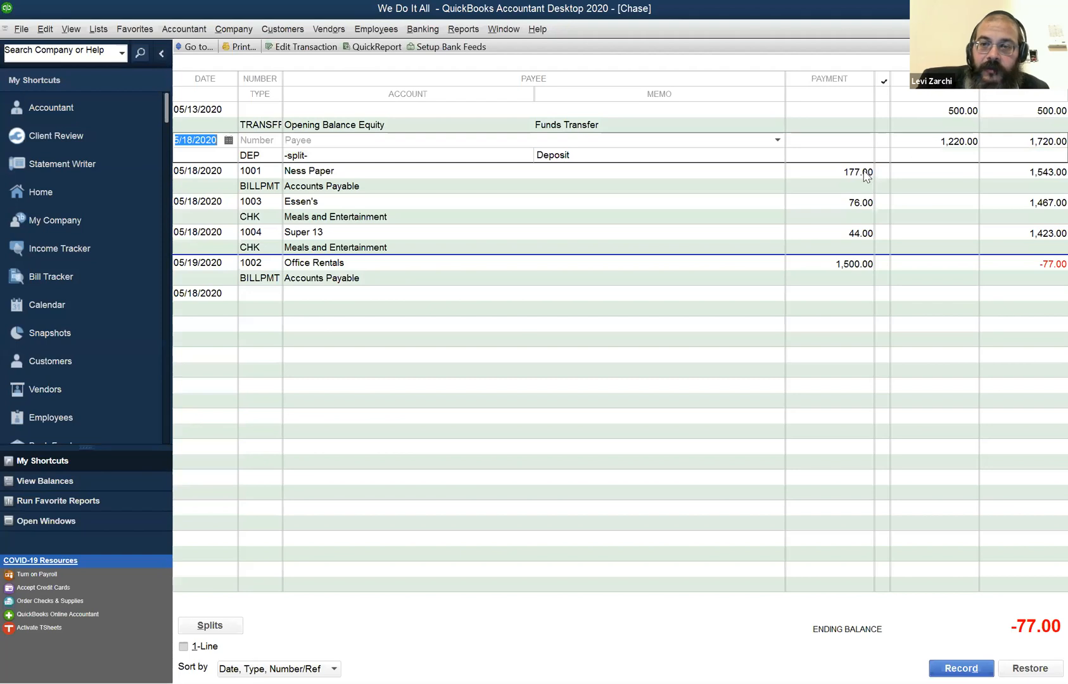
{"action": "key", "text": "Down"}
{"action": "key", "text": "Down"}
{"action": "key", "text": "Down"}
{"action": "key", "text": "Down"}
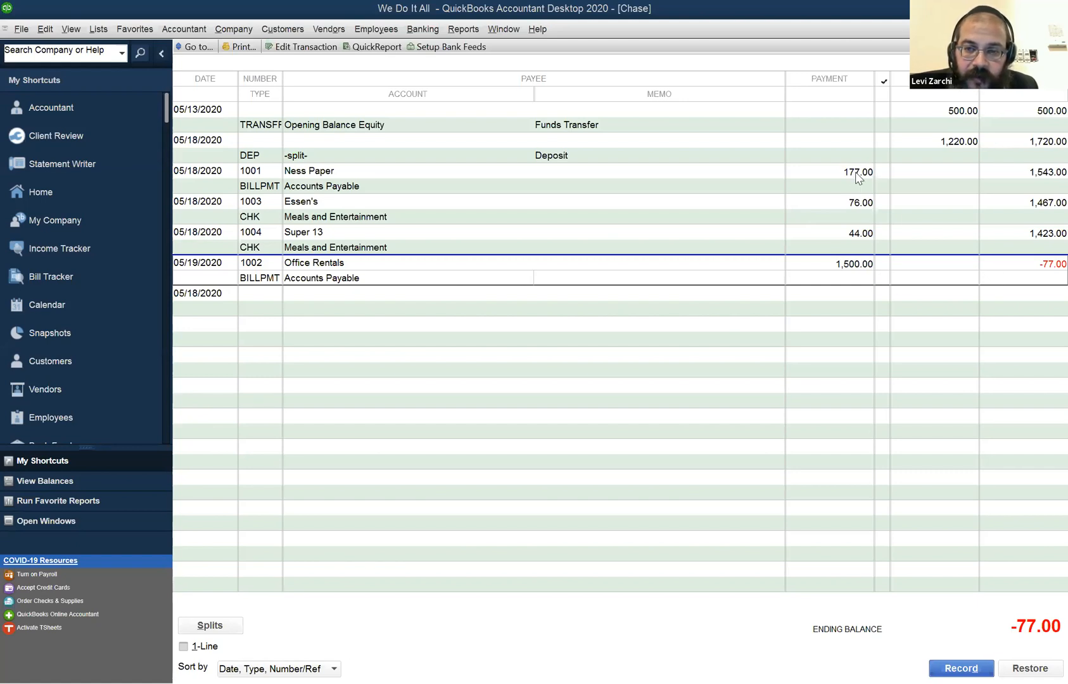
Examine the Essen's and Super 13 payments in the register, opening the Super 13 check to view its details and closing it.
{"action": "left_click", "coordinate": [850, 198]}
{"action": "left_click", "coordinate": [862, 233]}
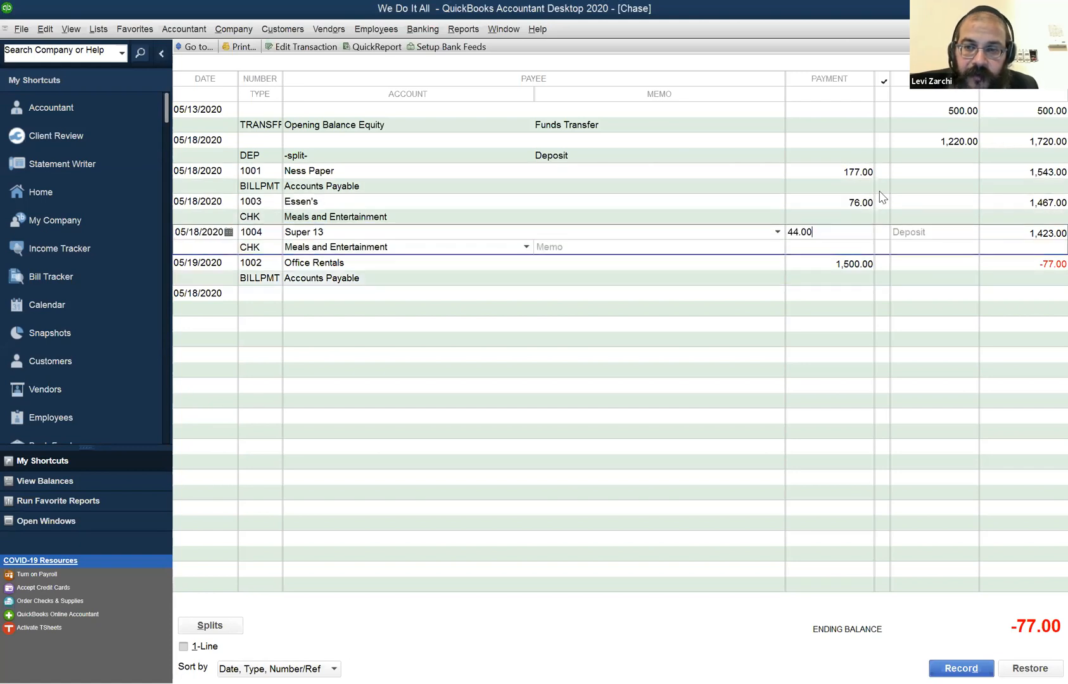
{"action": "left_click", "coordinate": [836, 201]}
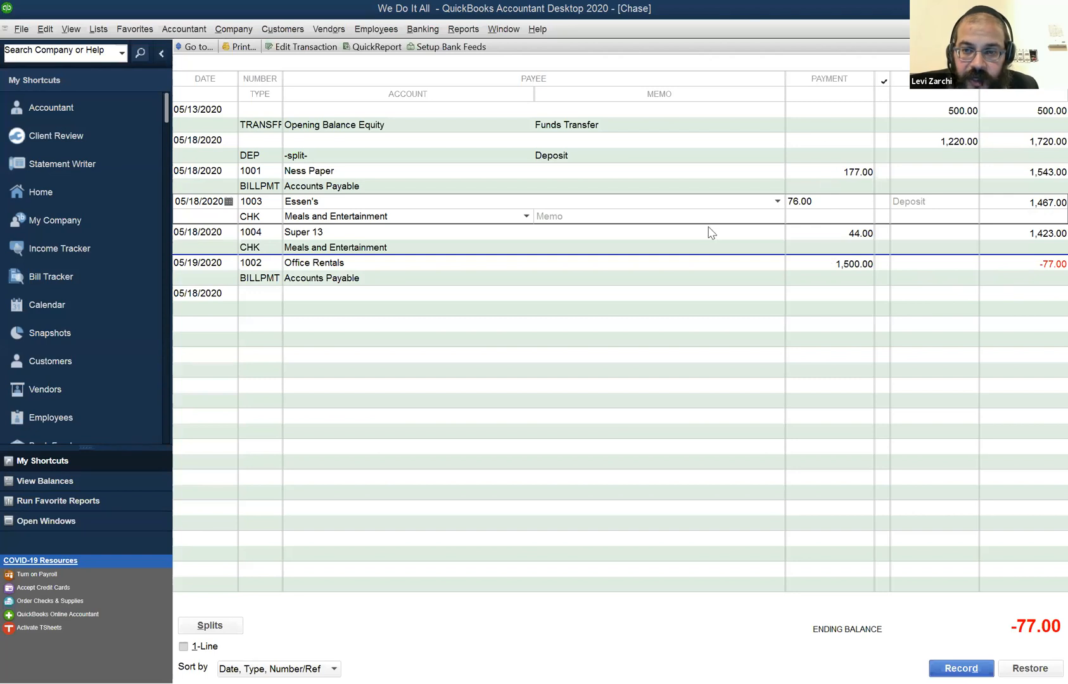
{"action": "double_click", "coordinate": [606, 240]}
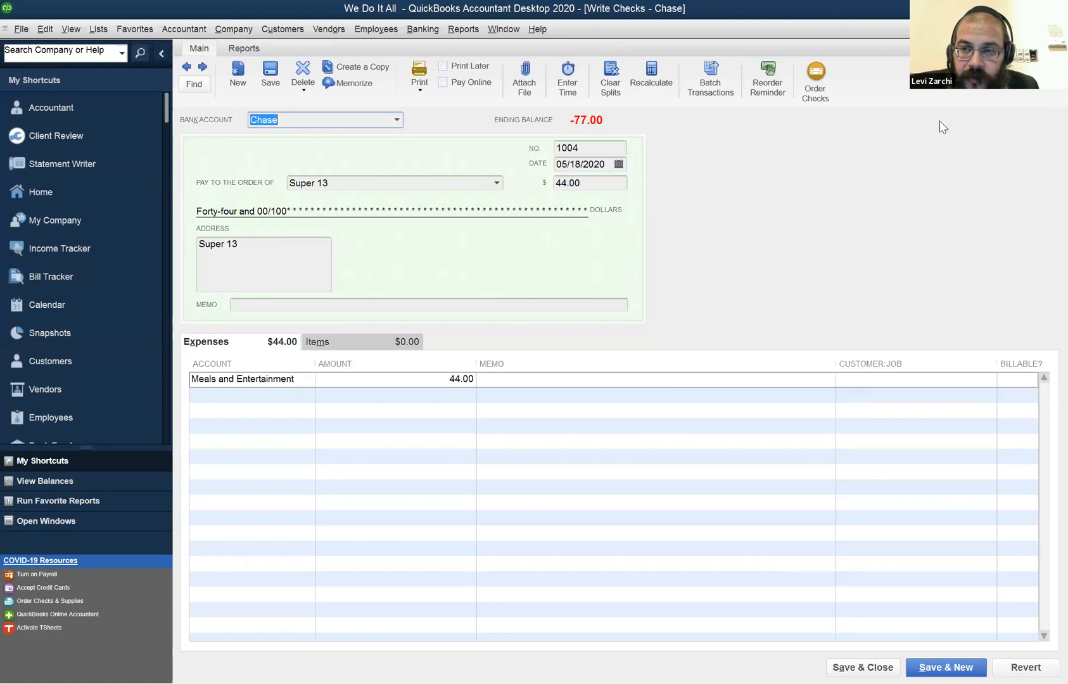
{"action": "key", "text": "Escape"}
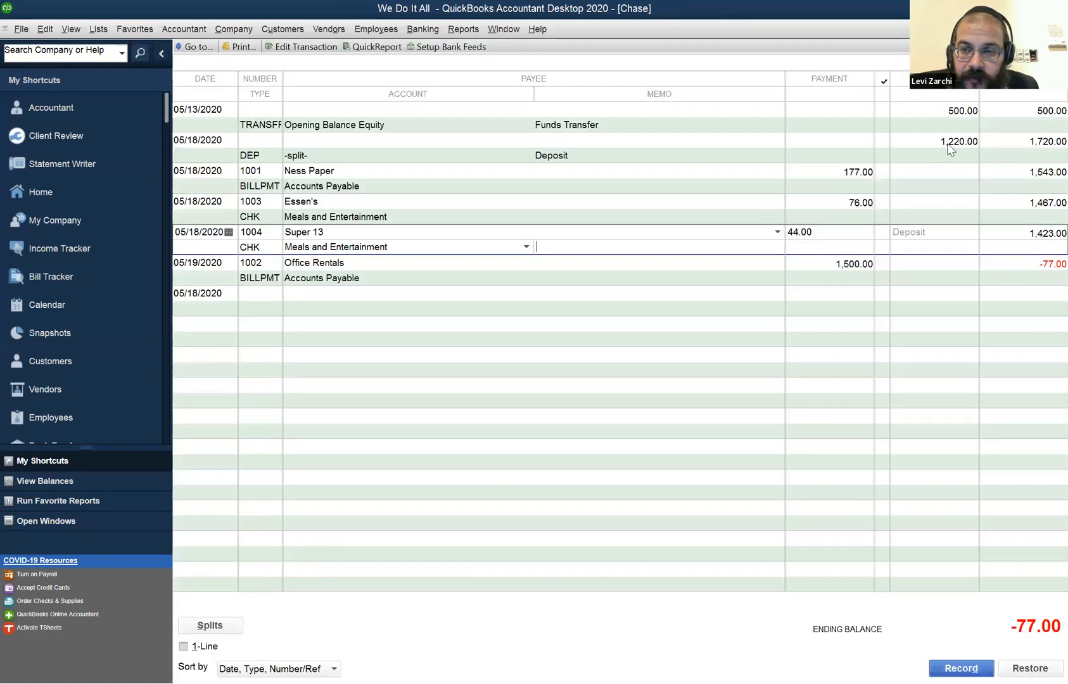
Open the 05/18/2020 deposit from the Chase register to view the customer payments it contains, and close it.
{"action": "left_click", "coordinate": [946, 141]}
{"action": "double_click", "coordinate": [947, 142]}
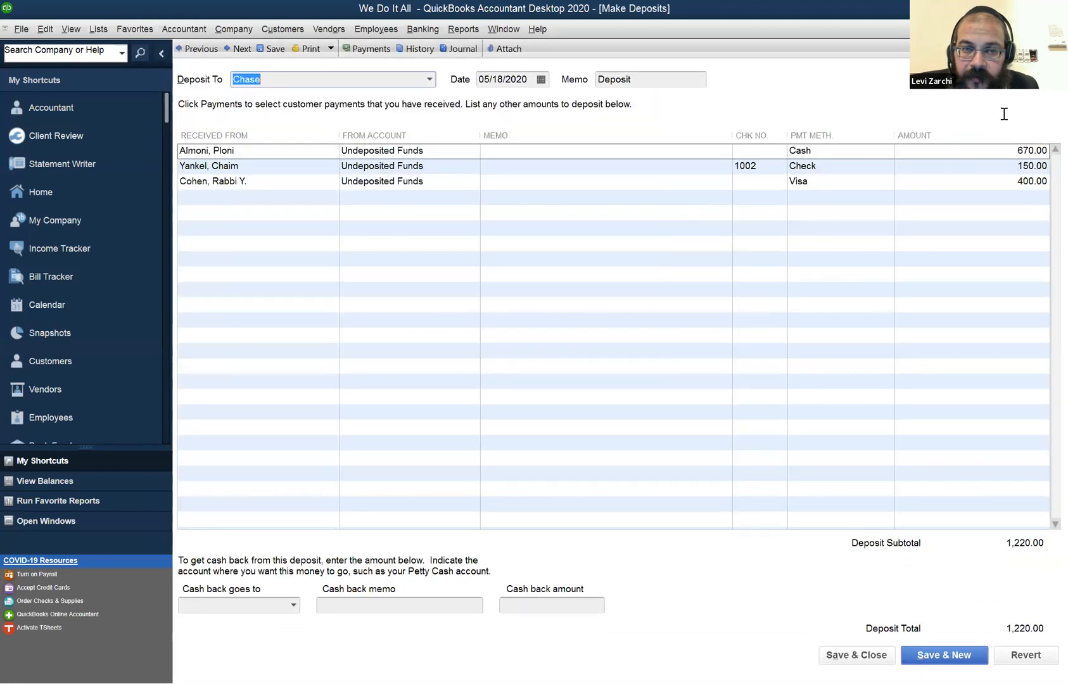
{"action": "key", "text": "Escape"}
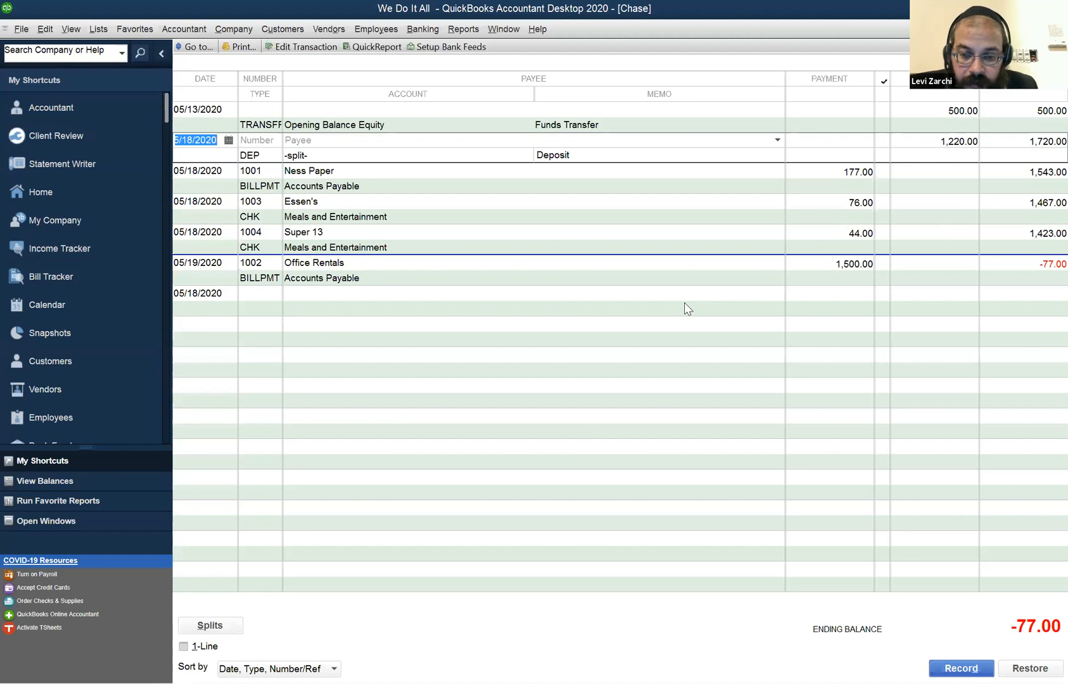
{"action": "key", "text": "Tab"}
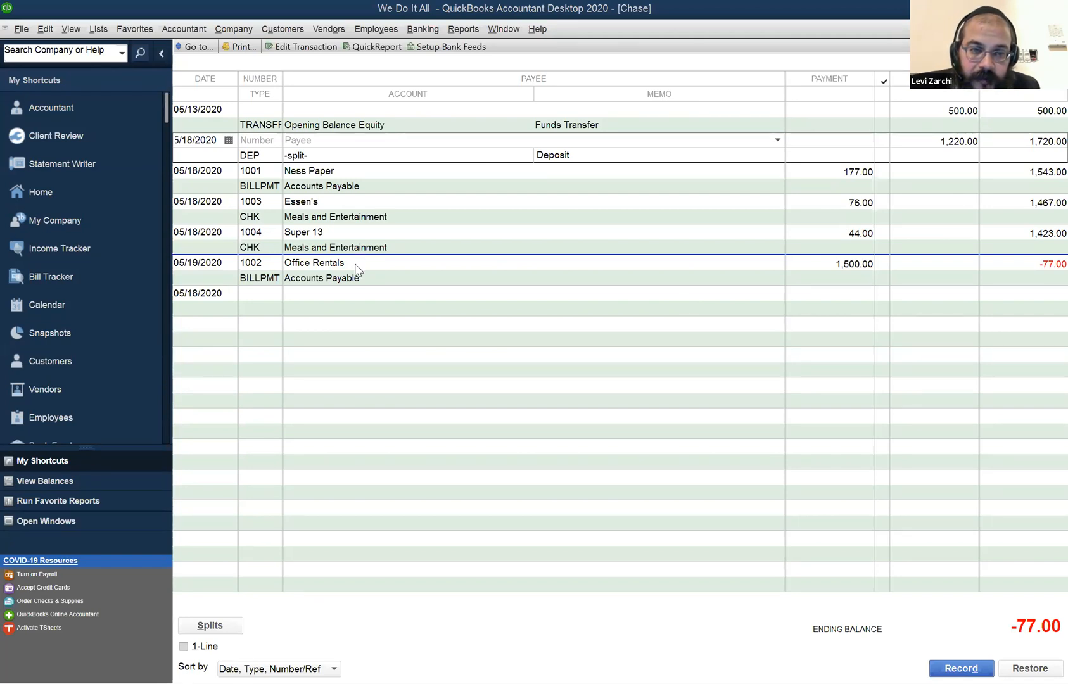
Compare the accounts used by the Ness Paper and Office Rentals bill payments with those of the Essen's and Super 13 checks.
{"action": "left_click", "coordinate": [351, 193]}
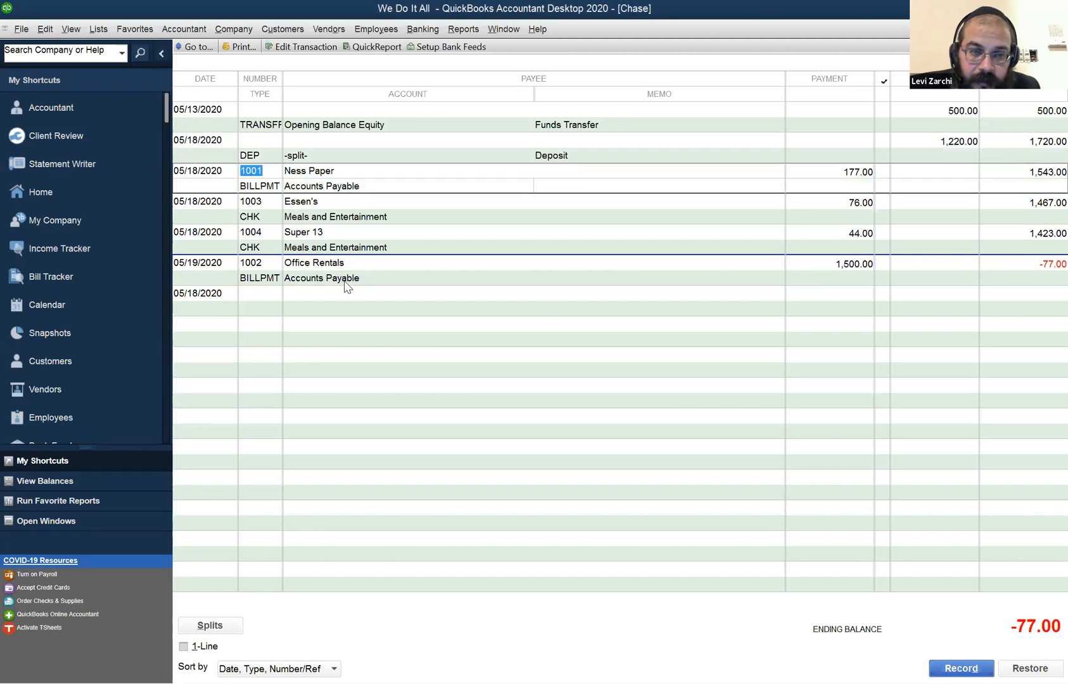
{"action": "left_click", "coordinate": [346, 283]}
{"action": "left_click", "coordinate": [340, 218]}
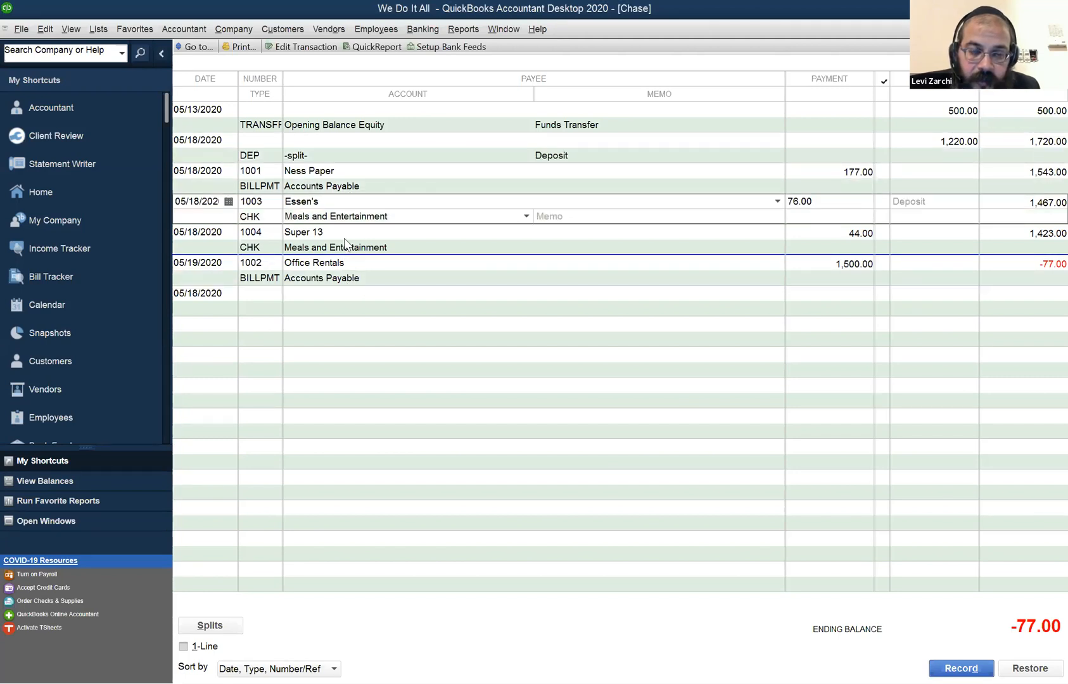
{"action": "left_click", "coordinate": [371, 249]}
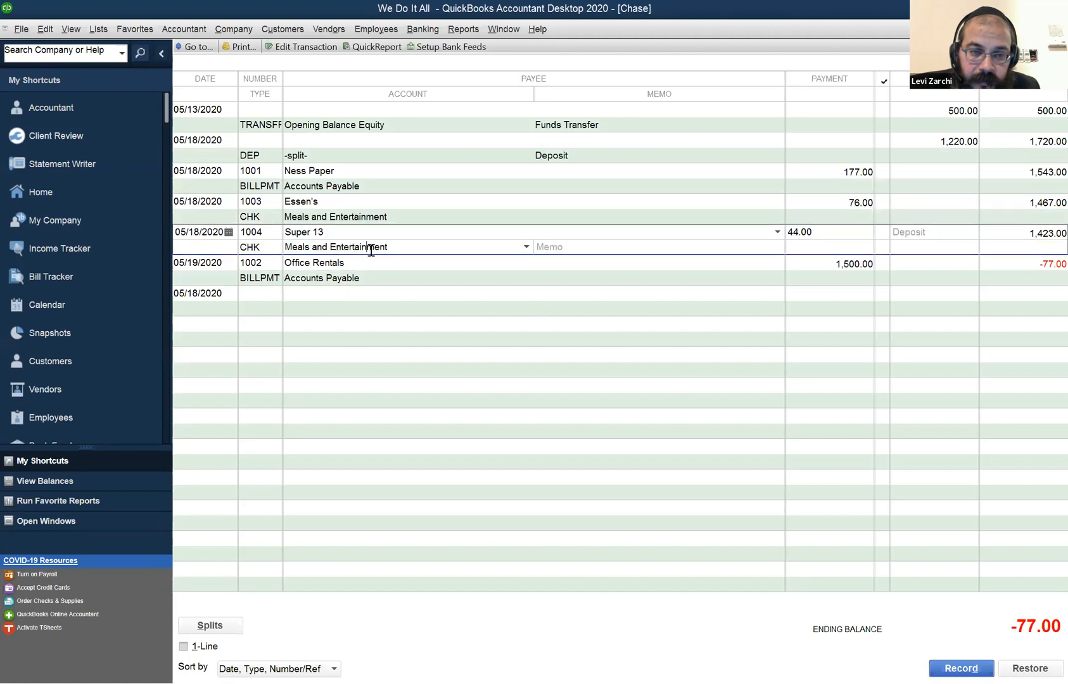
{"action": "left_click", "coordinate": [372, 283]}
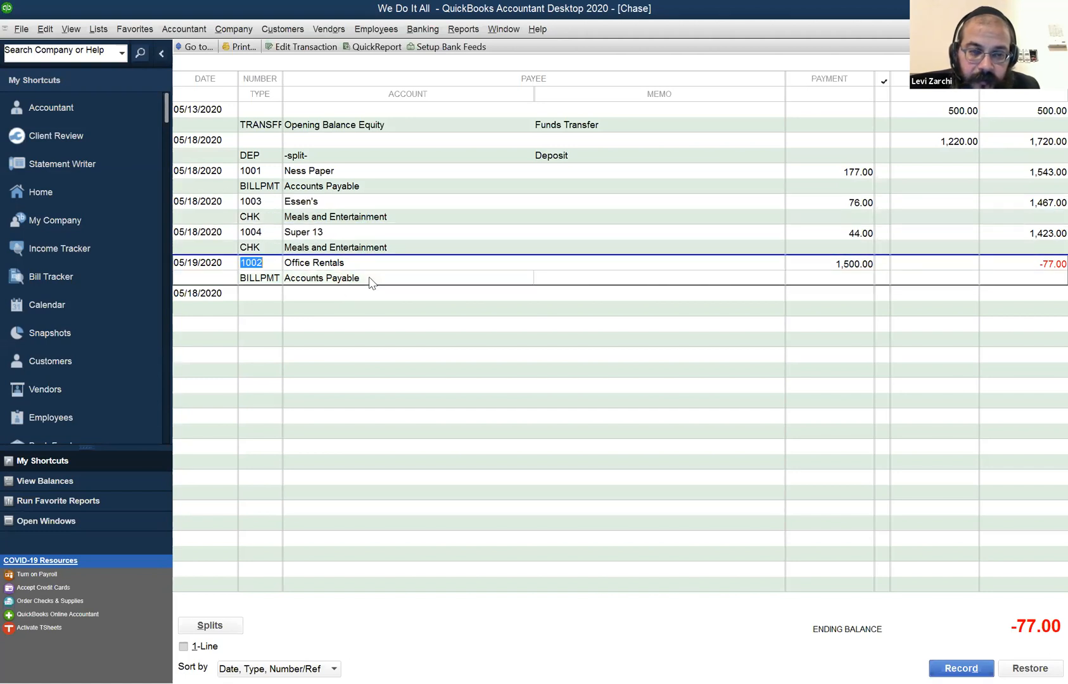
{"action": "left_click", "coordinate": [340, 184]}
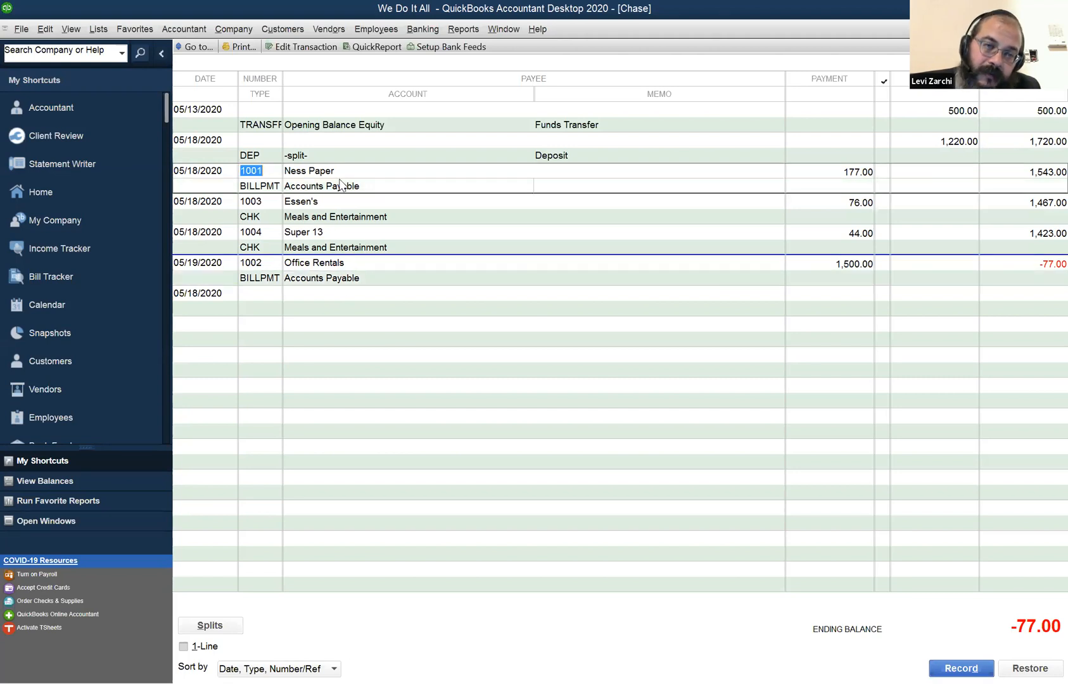
{"action": "left_click", "coordinate": [341, 267]}
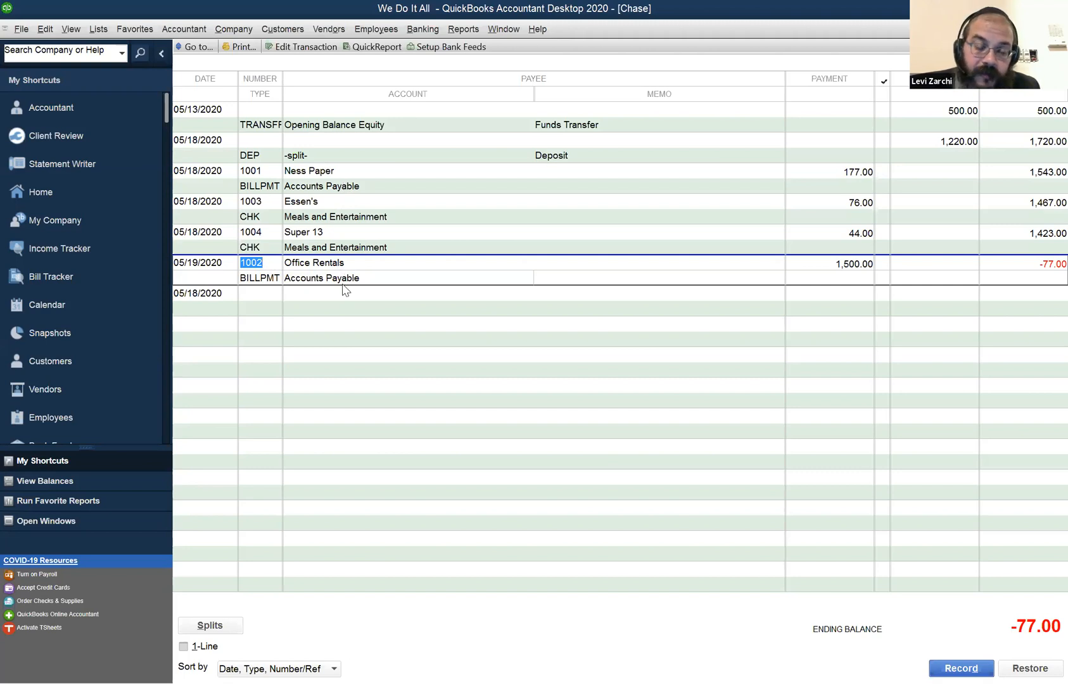
{"action": "left_click", "coordinate": [332, 185]}
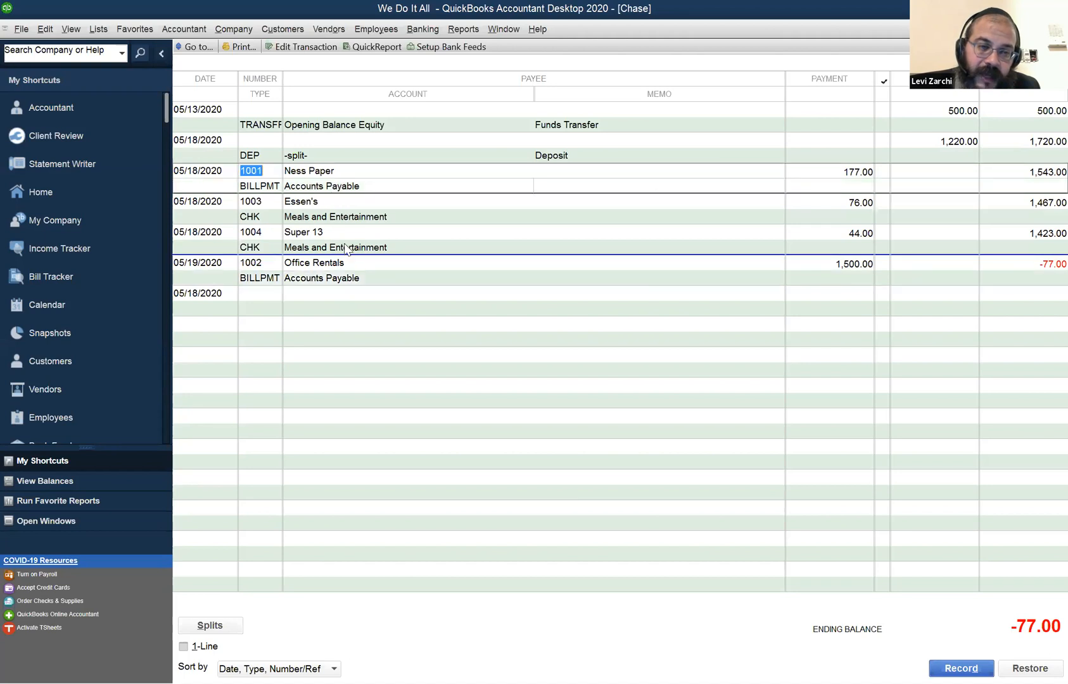
{"action": "left_click", "coordinate": [352, 283]}
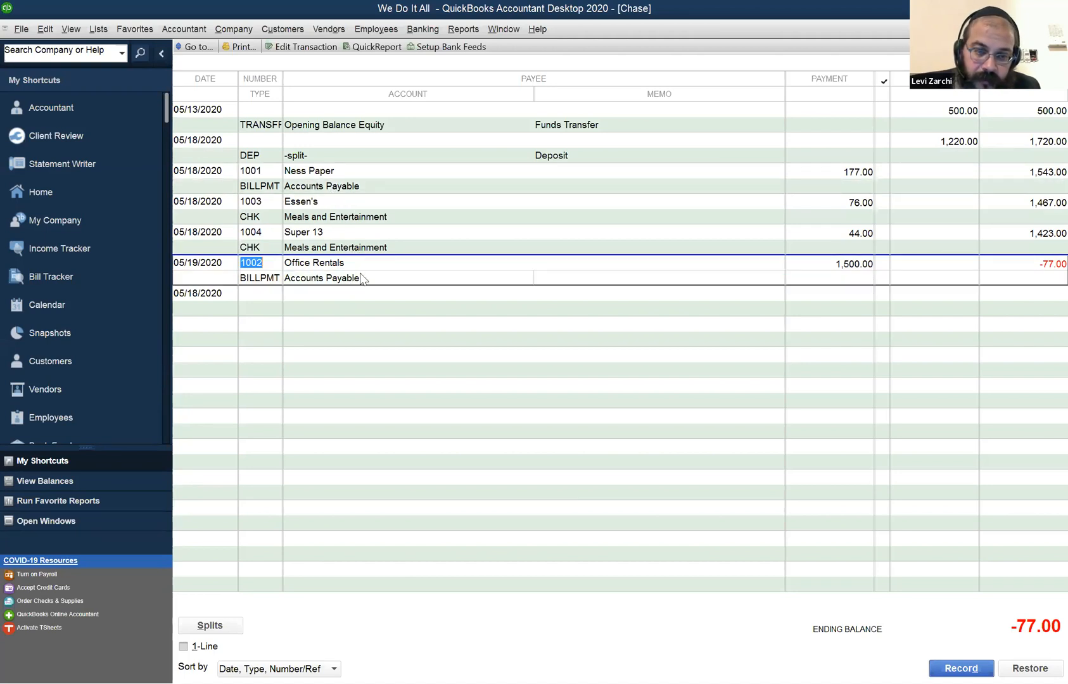
Examine the account assigned to the Ness Paper and Office Rentals bill payments in the Chase register.
{"action": "left_click", "coordinate": [353, 185]}
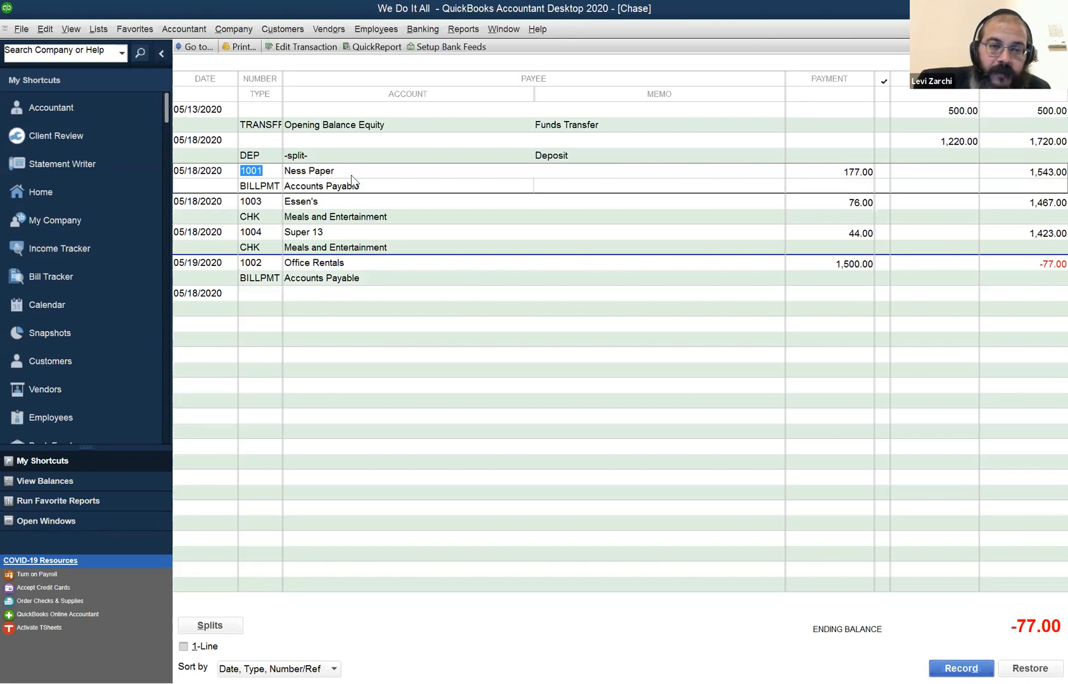
{"action": "left_click", "coordinate": [400, 277]}
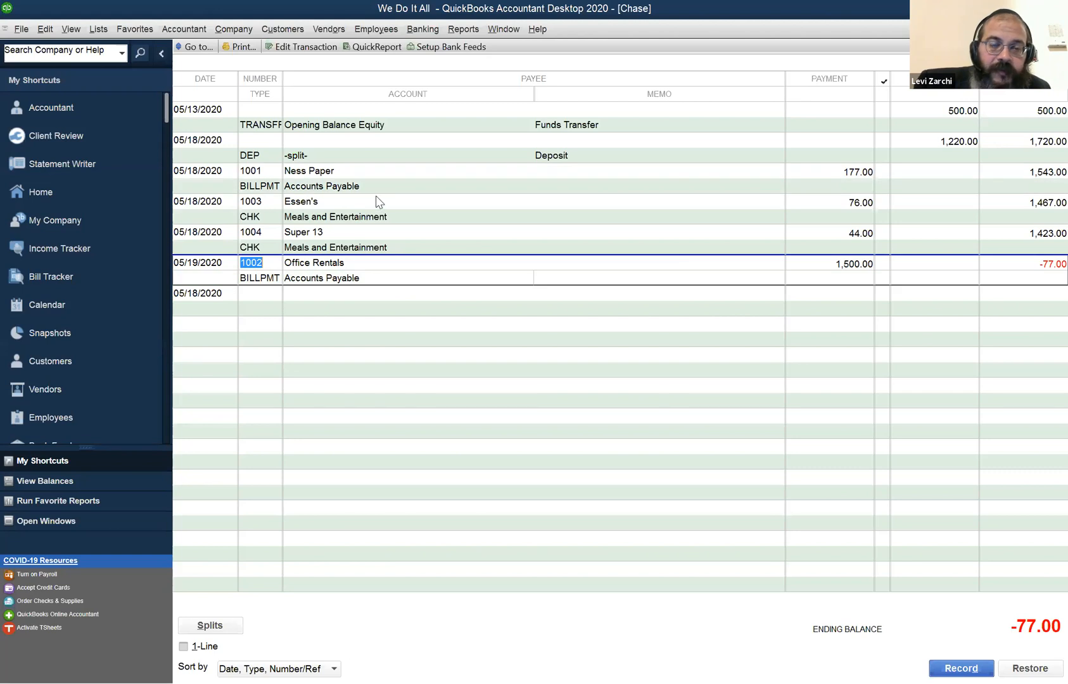
{"action": "left_click", "coordinate": [383, 177]}
{"action": "left_click", "coordinate": [380, 268]}
{"action": "left_click", "coordinate": [380, 181]}
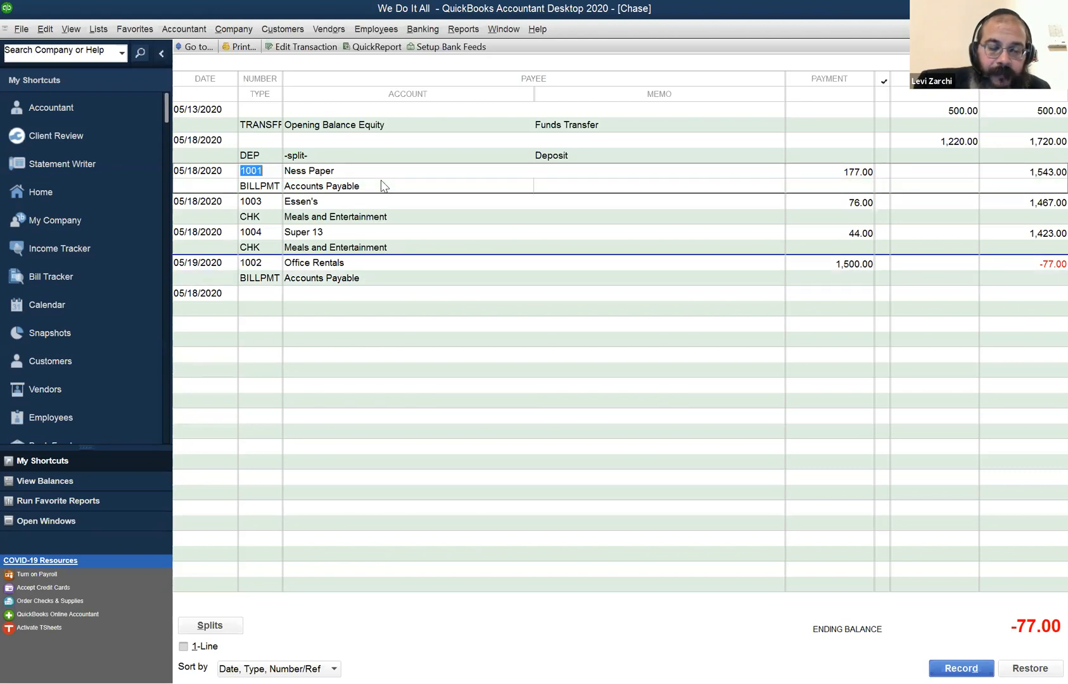
Examine the expense account assigned to the Essen's and Super 13 checks in the register.
{"action": "left_click", "coordinate": [399, 216]}
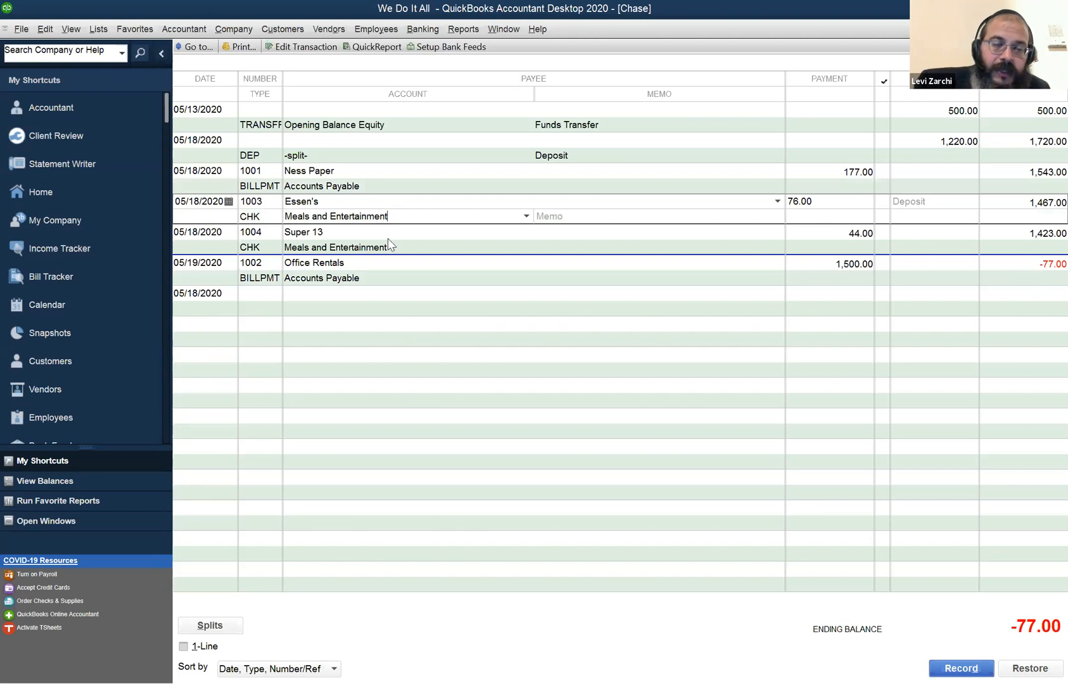
{"action": "left_click", "coordinate": [388, 239]}
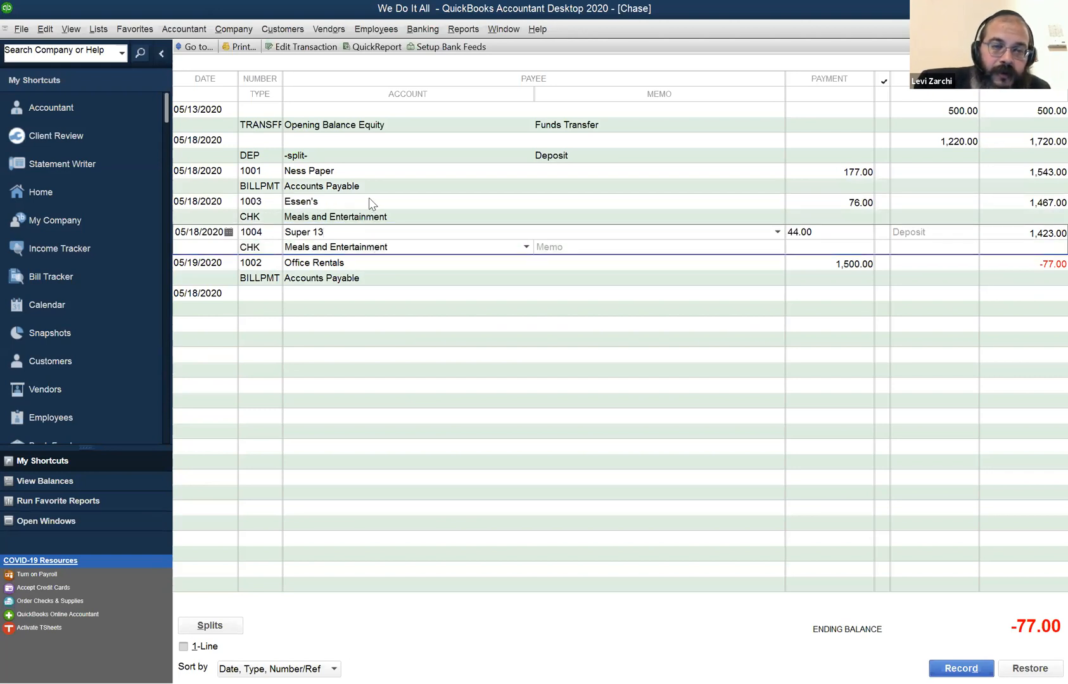
{"action": "left_click", "coordinate": [370, 200]}
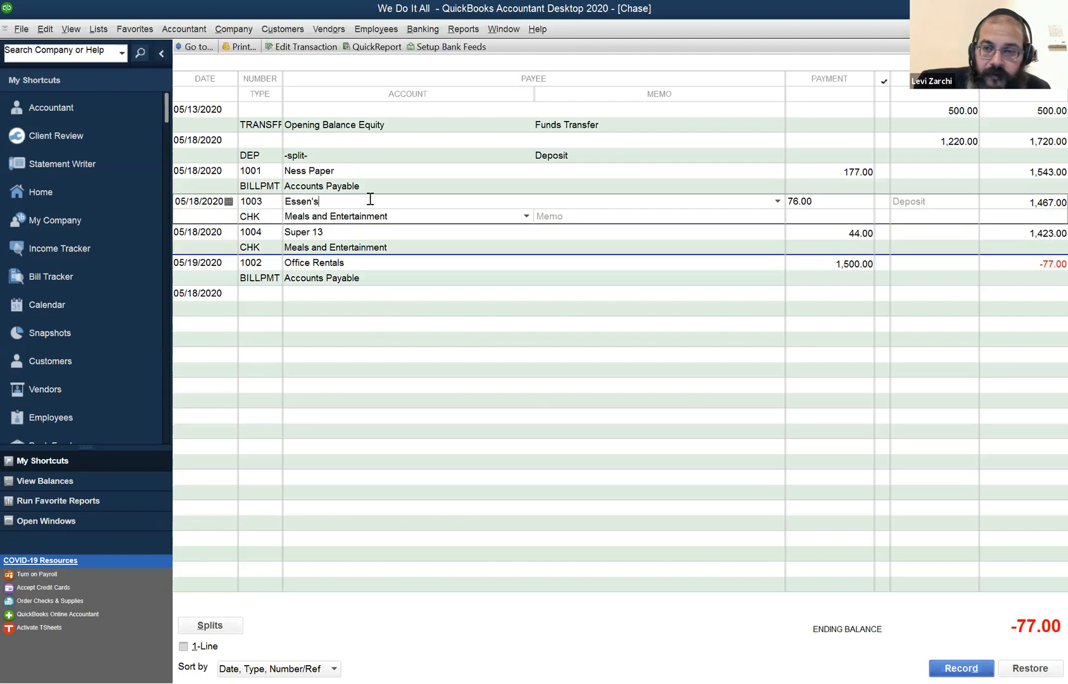
{"action": "left_click", "coordinate": [369, 248]}
{"action": "left_click", "coordinate": [374, 206]}
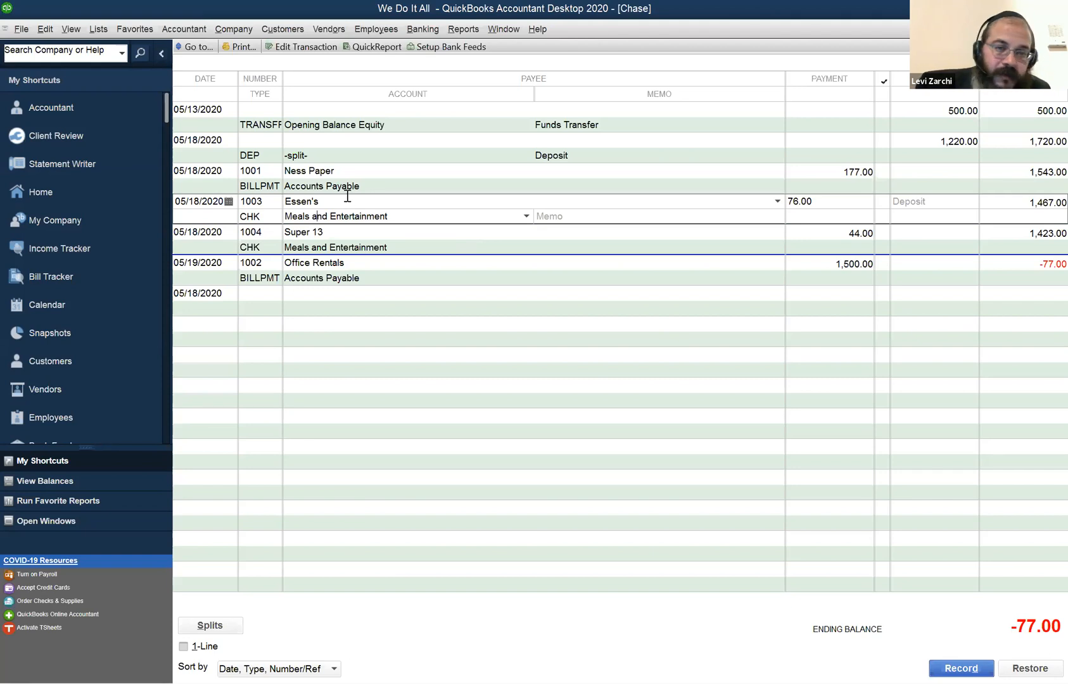
View the transaction journal of the Ness Paper bill payment from the register and close the report.
{"action": "left_click", "coordinate": [418, 186]}
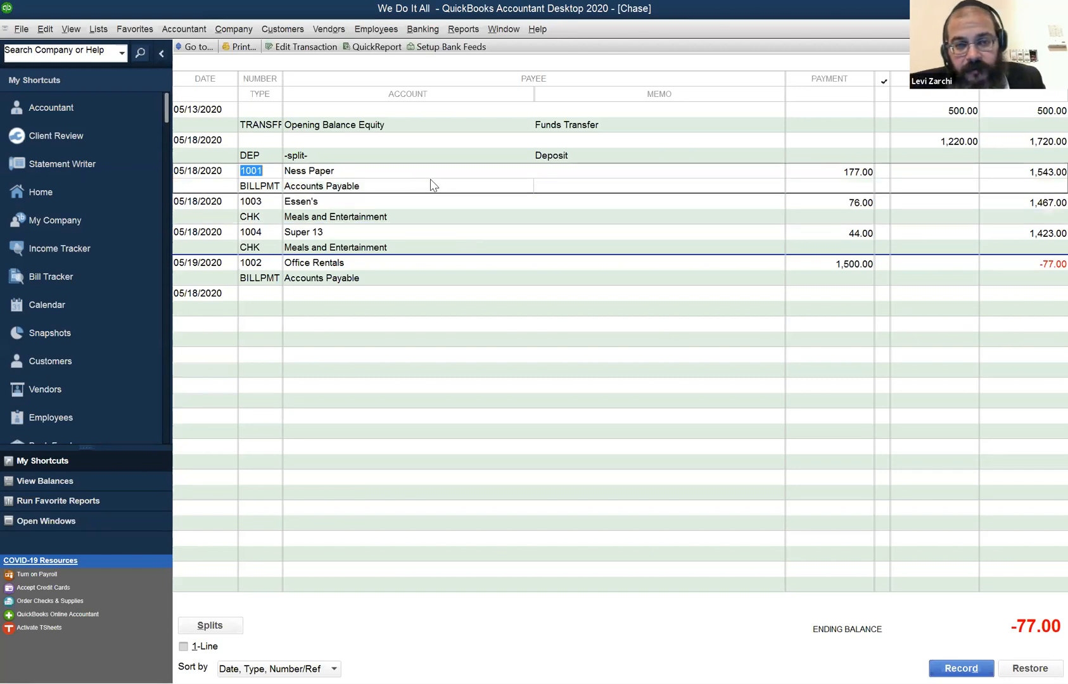
{"action": "key", "text": "ctrl+y"}
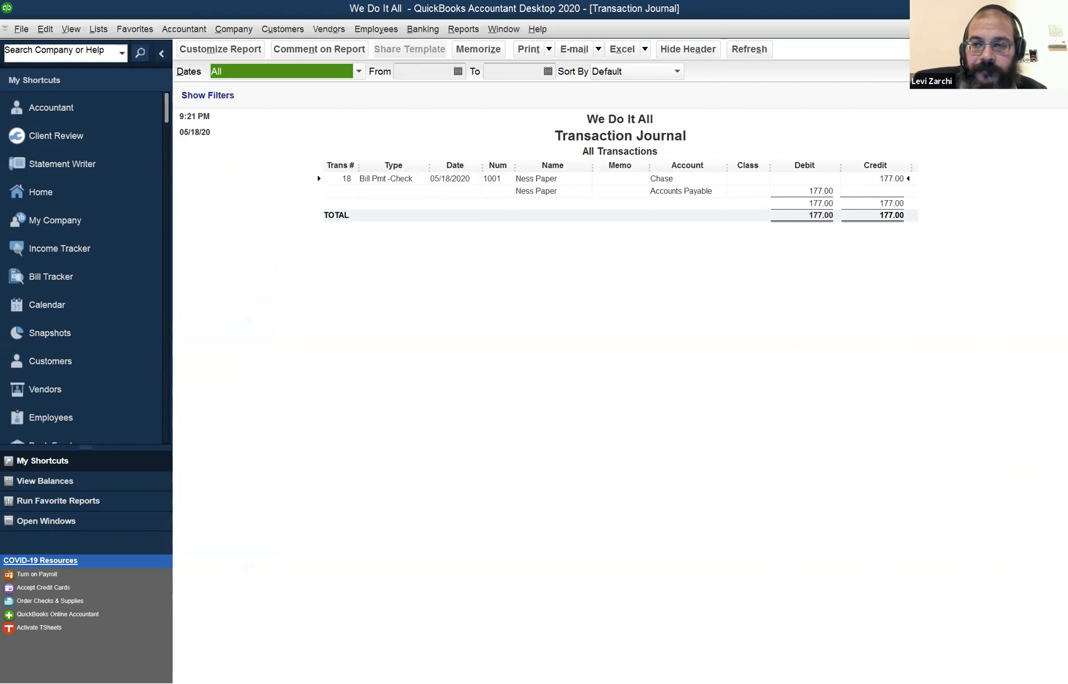
{"action": "key", "text": "Escape"}
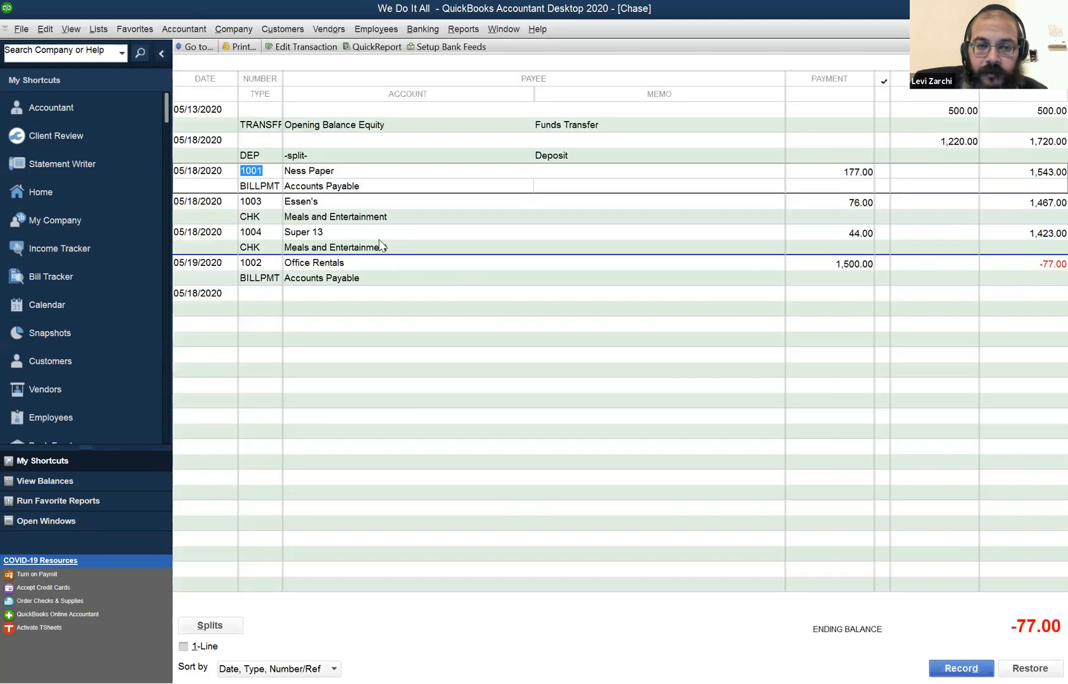
View the transaction journal of the Super 13 check from the register and close the report.
{"action": "left_click", "coordinate": [381, 245]}
{"action": "key", "text": "ctrl+y"}
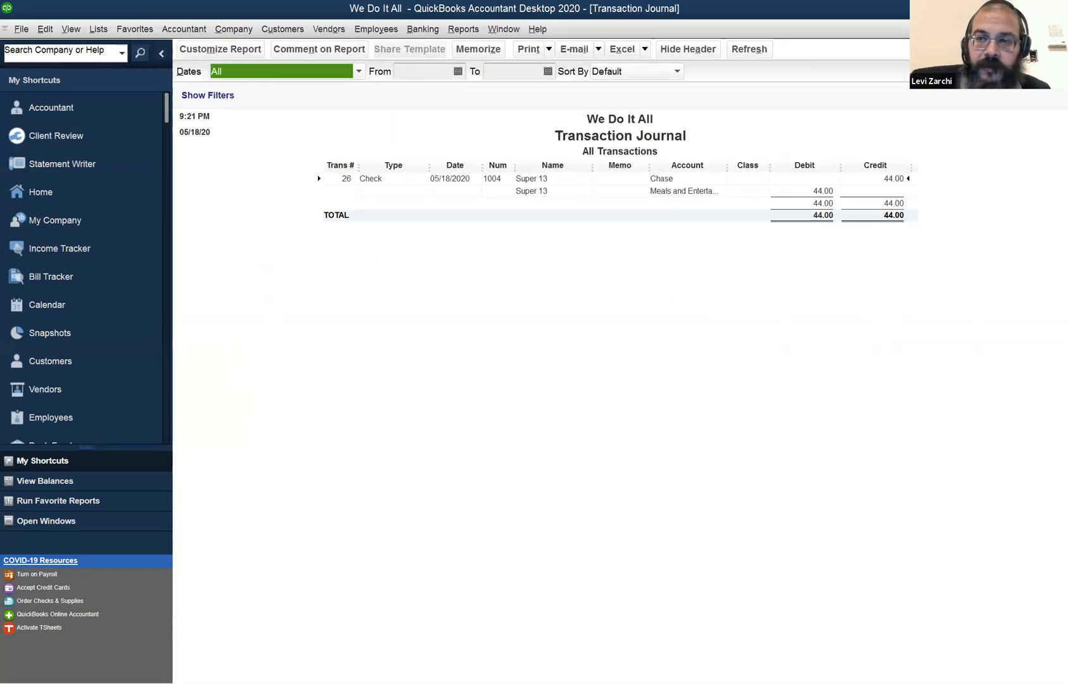
{"action": "key", "text": "Escape"}
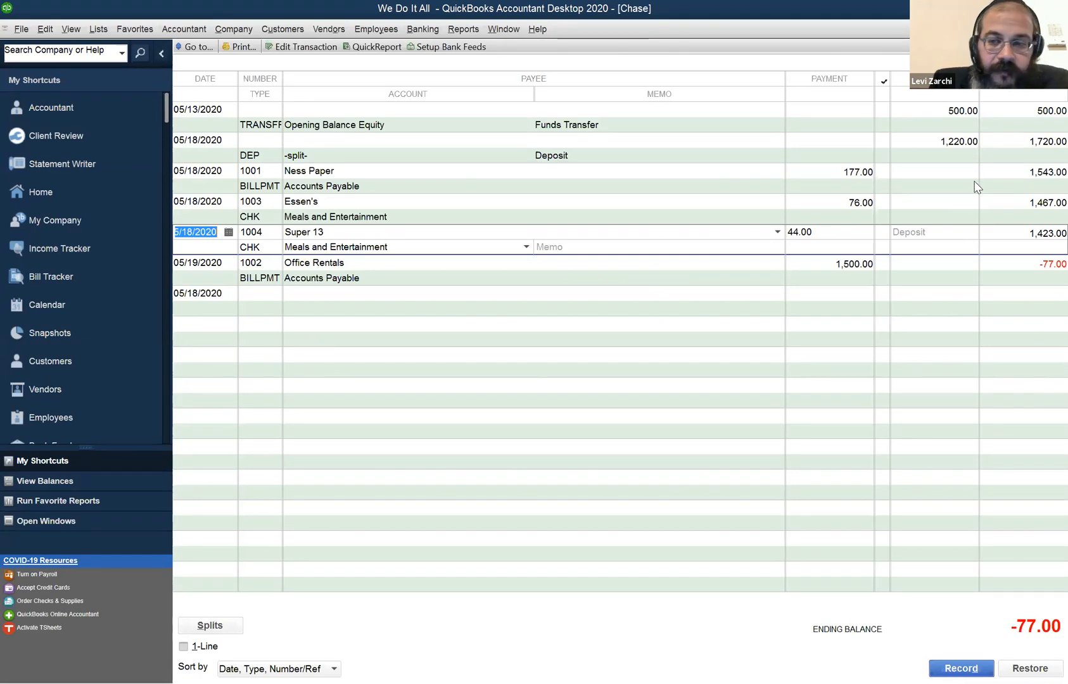
{"action": "left_click", "coordinate": [1014, 258]}
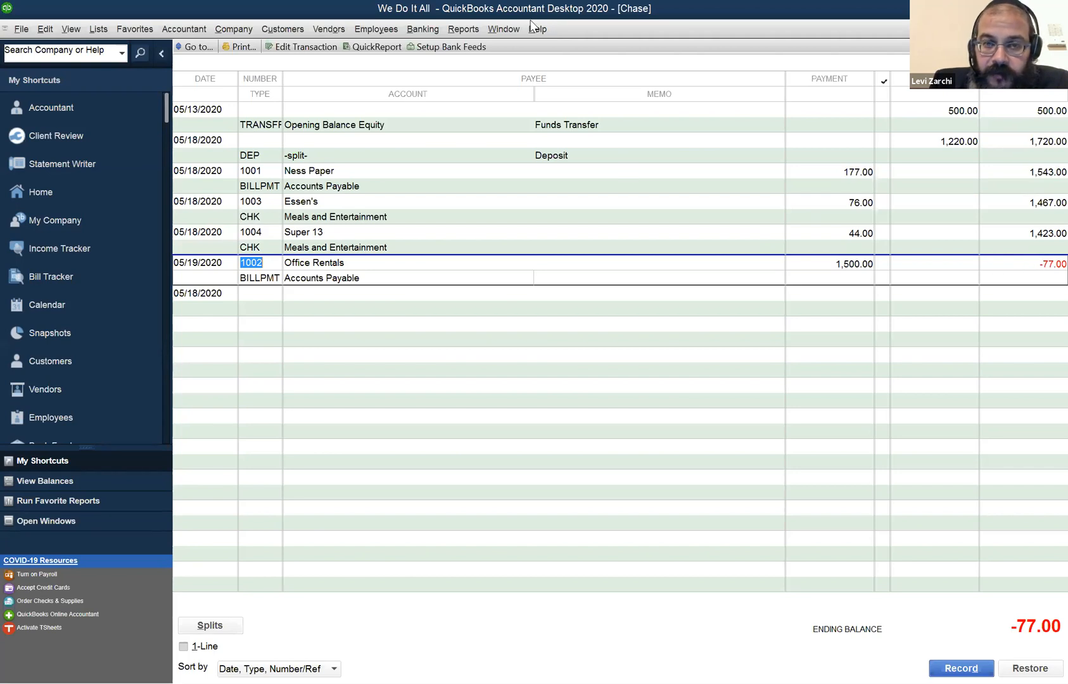
{"action": "left_click", "coordinate": [512, 29]}
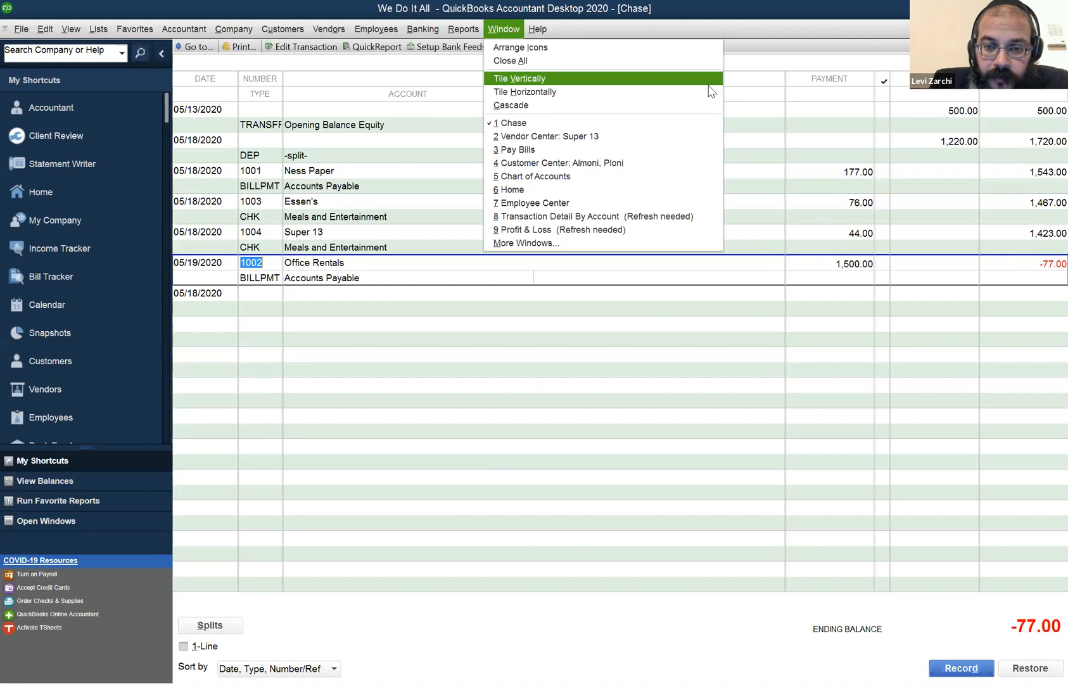
{"action": "key", "text": "Escape"}
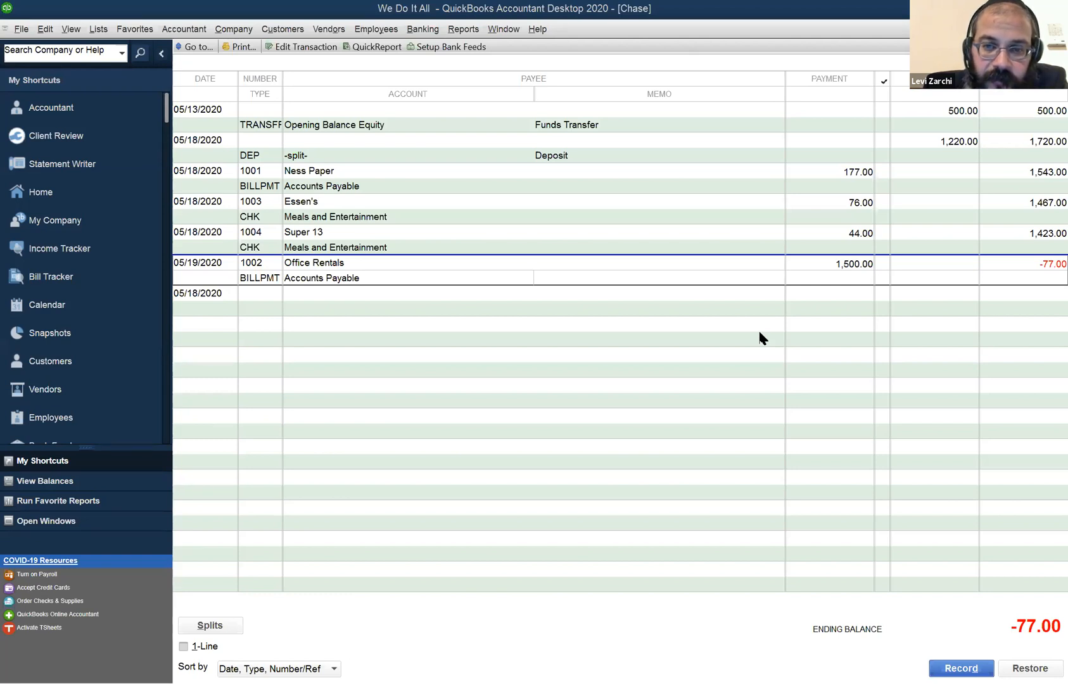
Compare the Office Rentals bill payment's date with the Super 13 check's date, stepping through the check's register fields.
{"action": "left_click", "coordinate": [214, 293]}
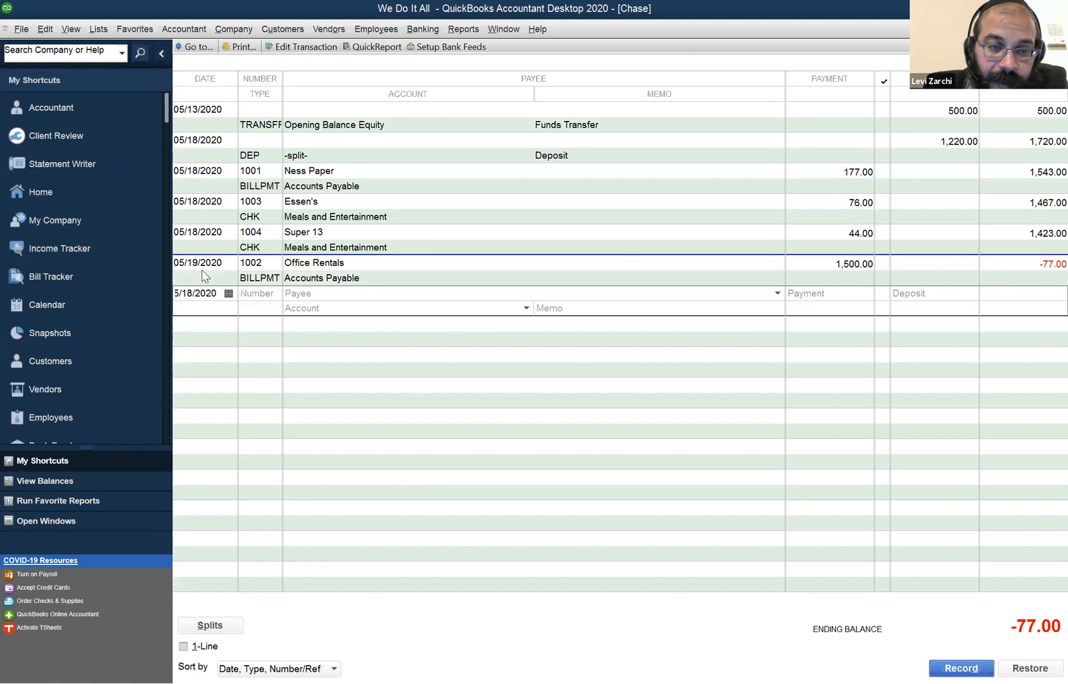
{"action": "left_click", "coordinate": [202, 272]}
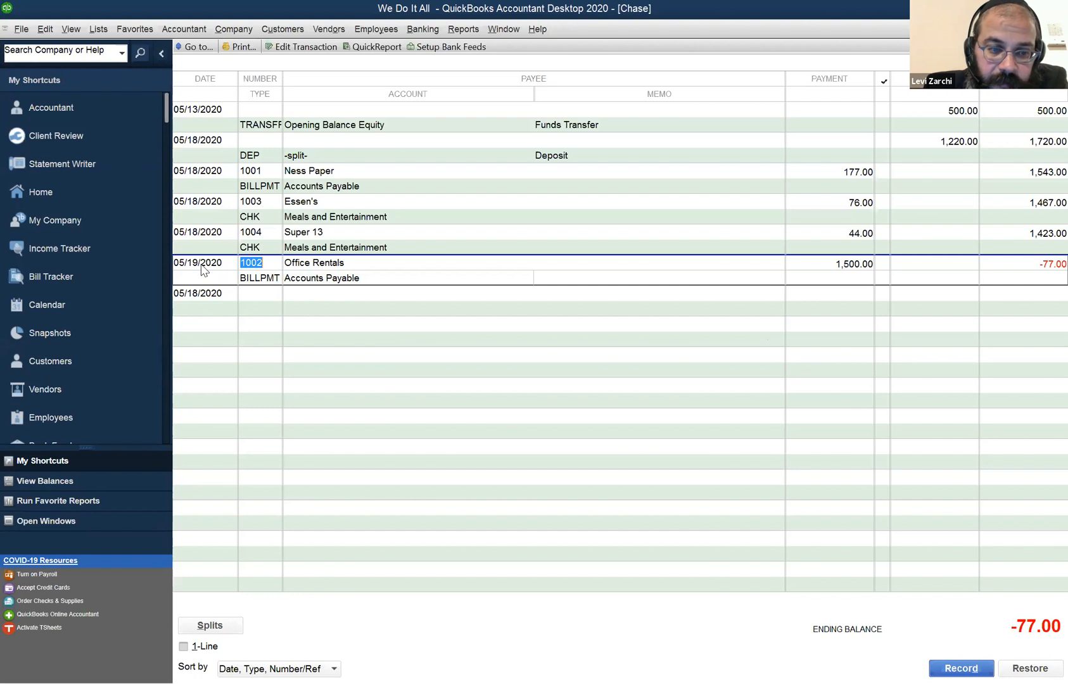
{"action": "key", "text": "Up"}
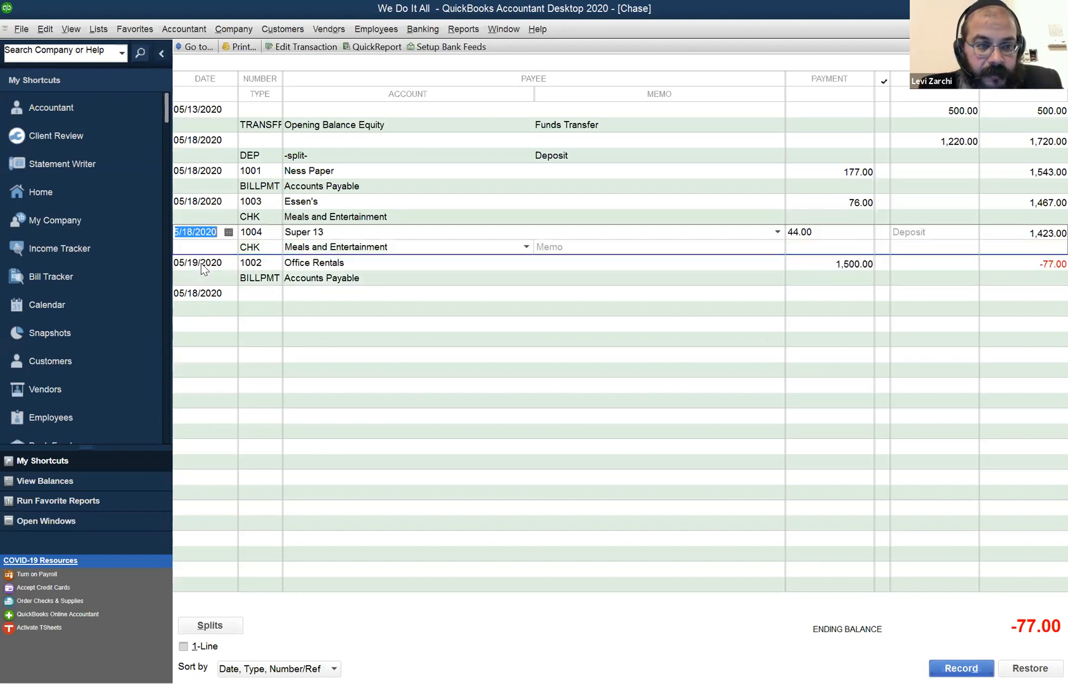
{"action": "key", "text": "Down"}
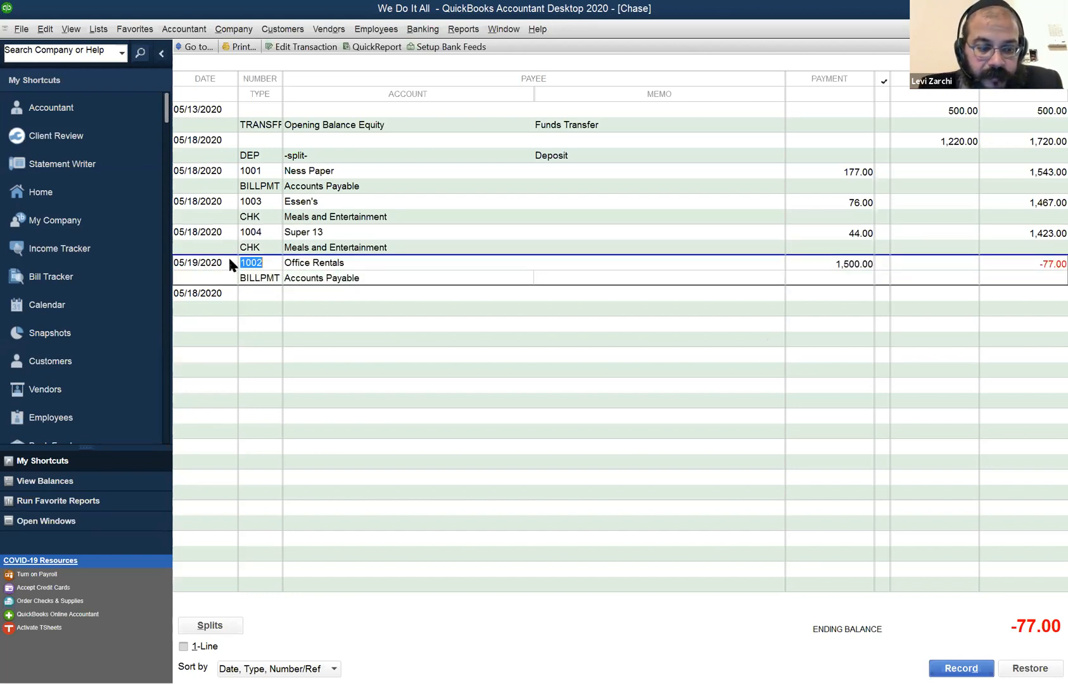
{"action": "key", "text": "Up"}
{"action": "key", "text": "Tab"}
{"action": "key", "text": "Tab"}
{"action": "key", "text": "Tab"}
{"action": "key", "text": "Tab"}
{"action": "key", "text": "Tab"}
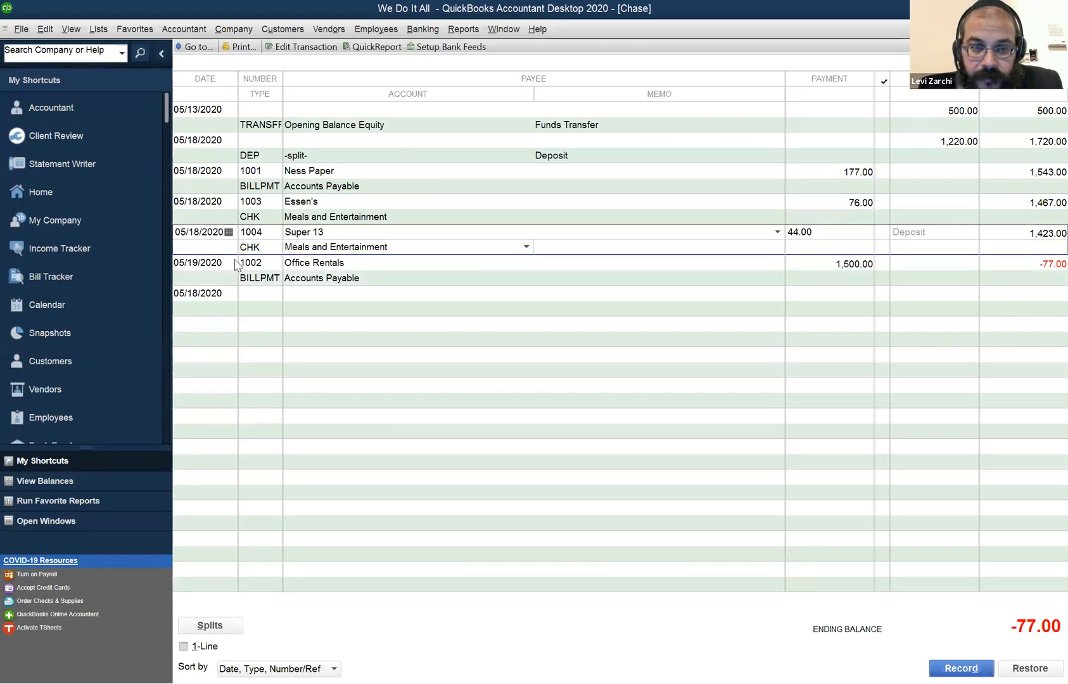
{"action": "key", "text": "Down"}
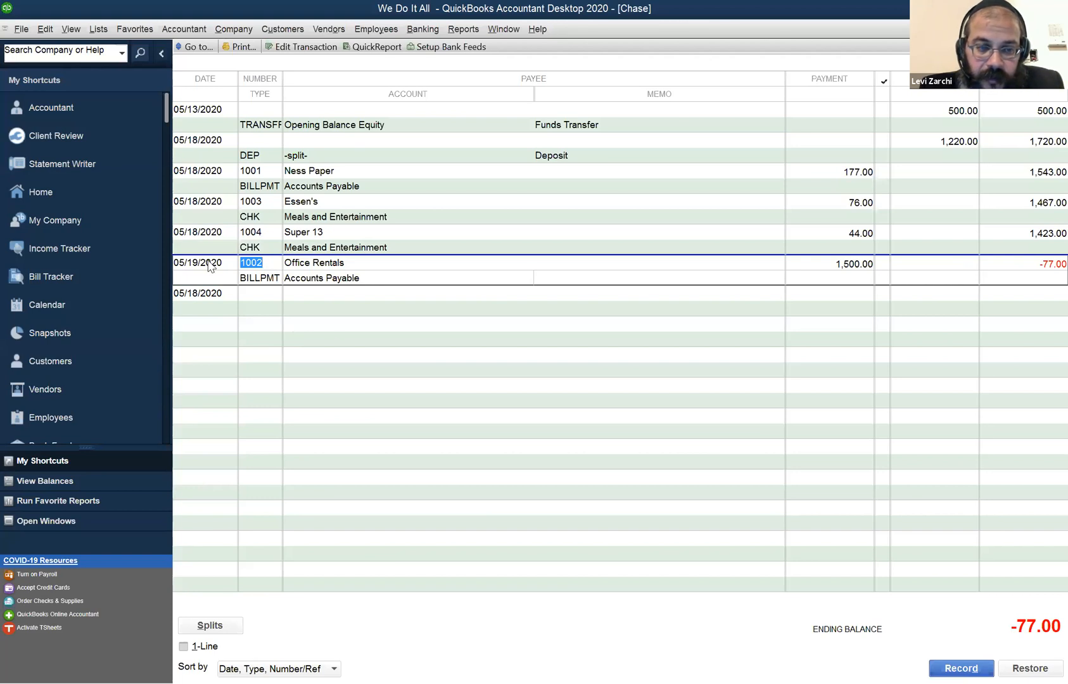
Go through the 05/18/2020 register entries from the deposit to the Super 13 check, examining their date order.
{"action": "left_click", "coordinate": [220, 236]}
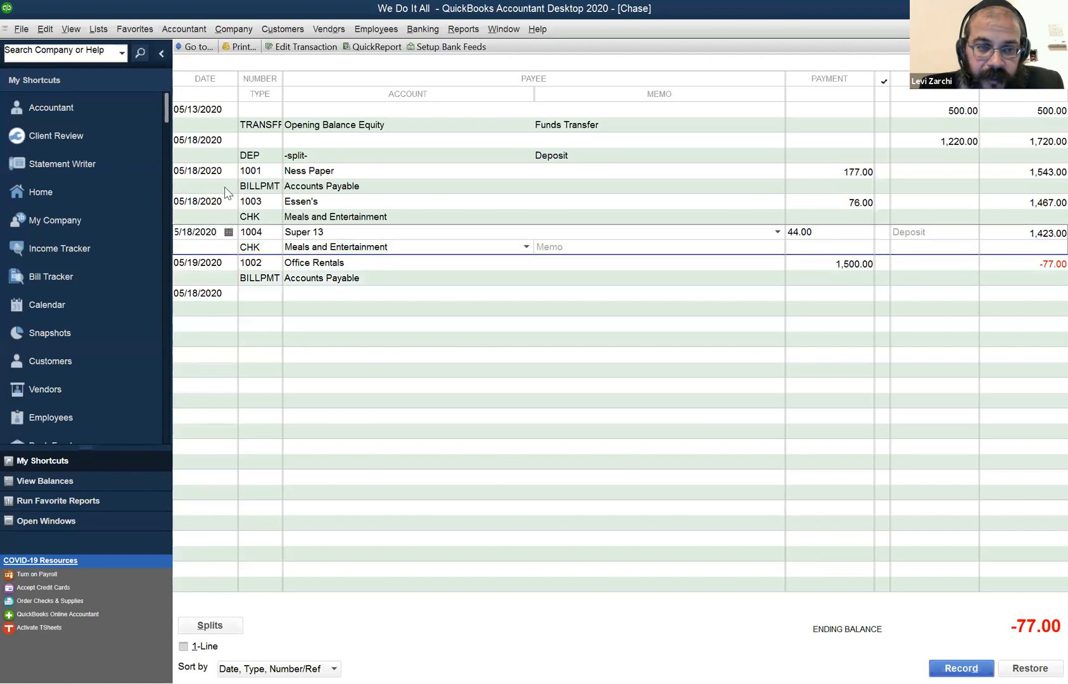
{"action": "left_click", "coordinate": [211, 170]}
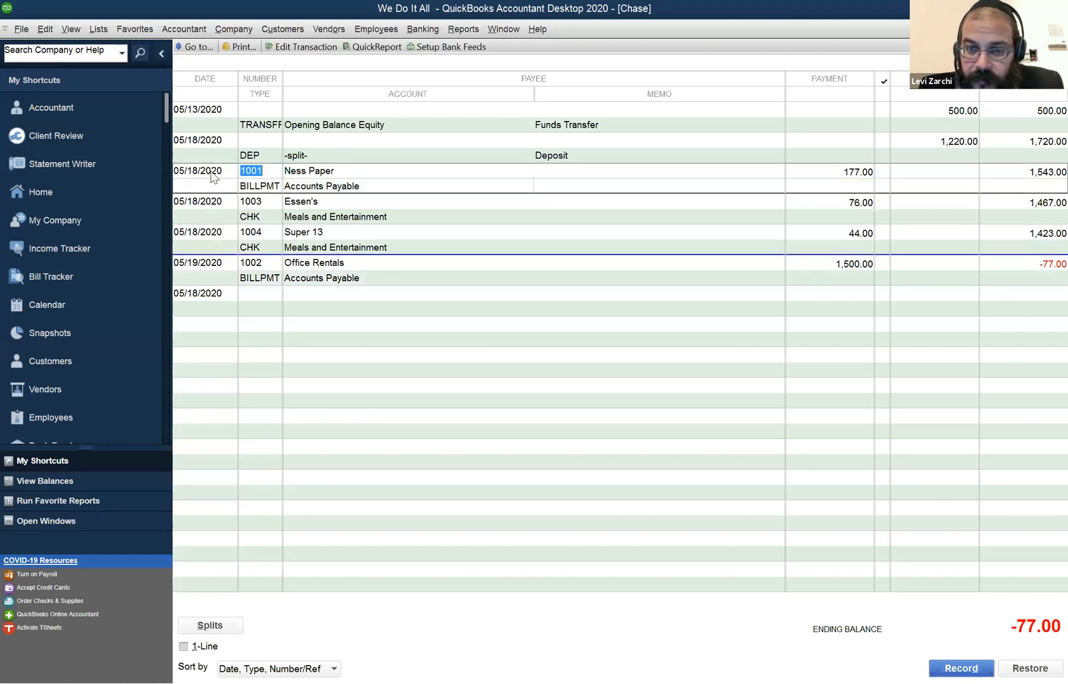
{"action": "left_click", "coordinate": [198, 146]}
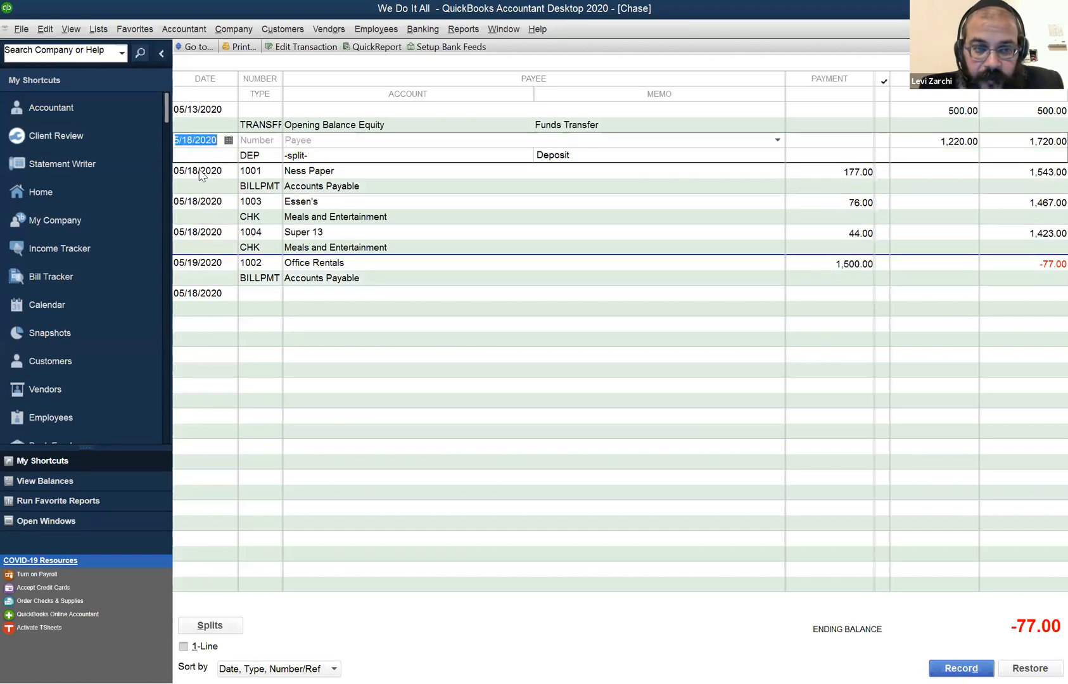
{"action": "left_click", "coordinate": [201, 181]}
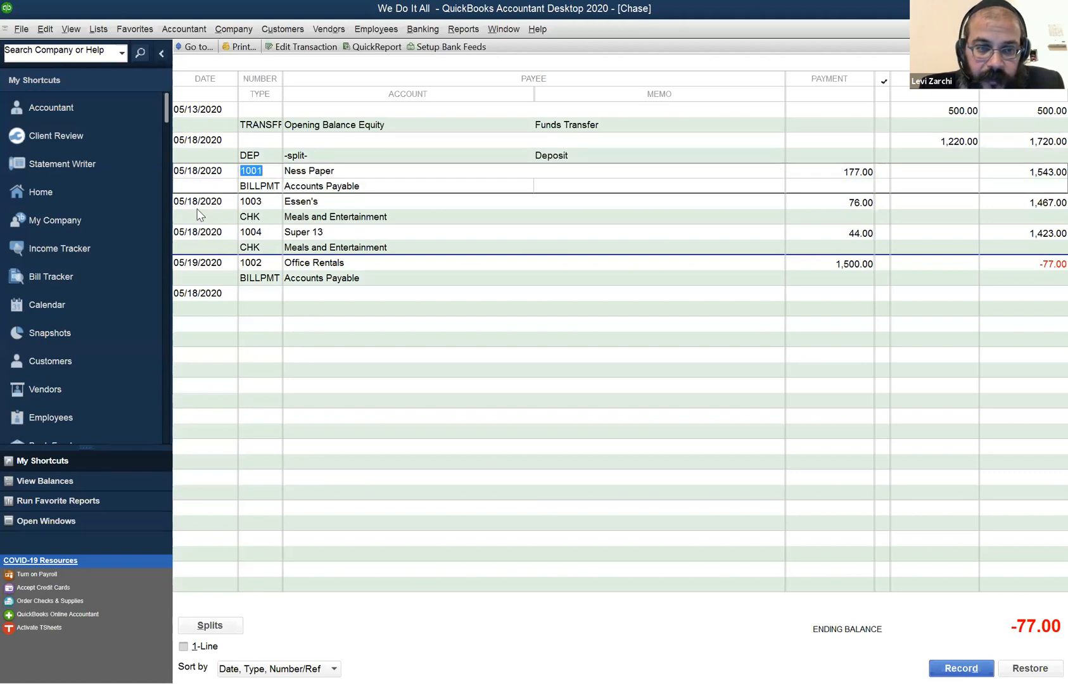
{"action": "left_click", "coordinate": [200, 214]}
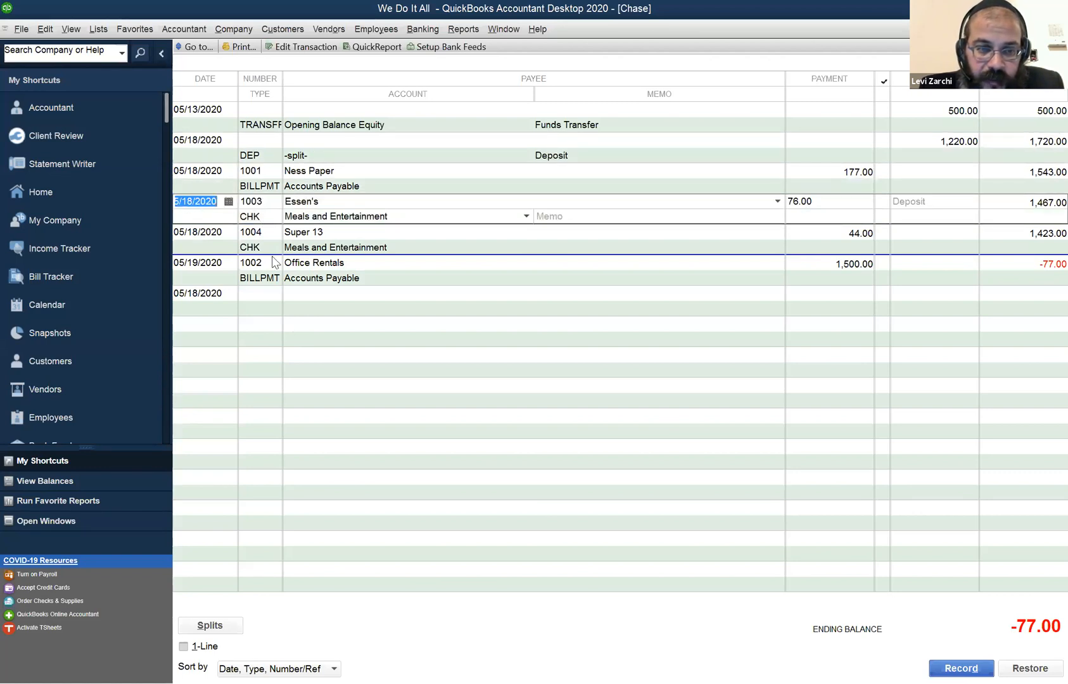
{"action": "left_click", "coordinate": [266, 248]}
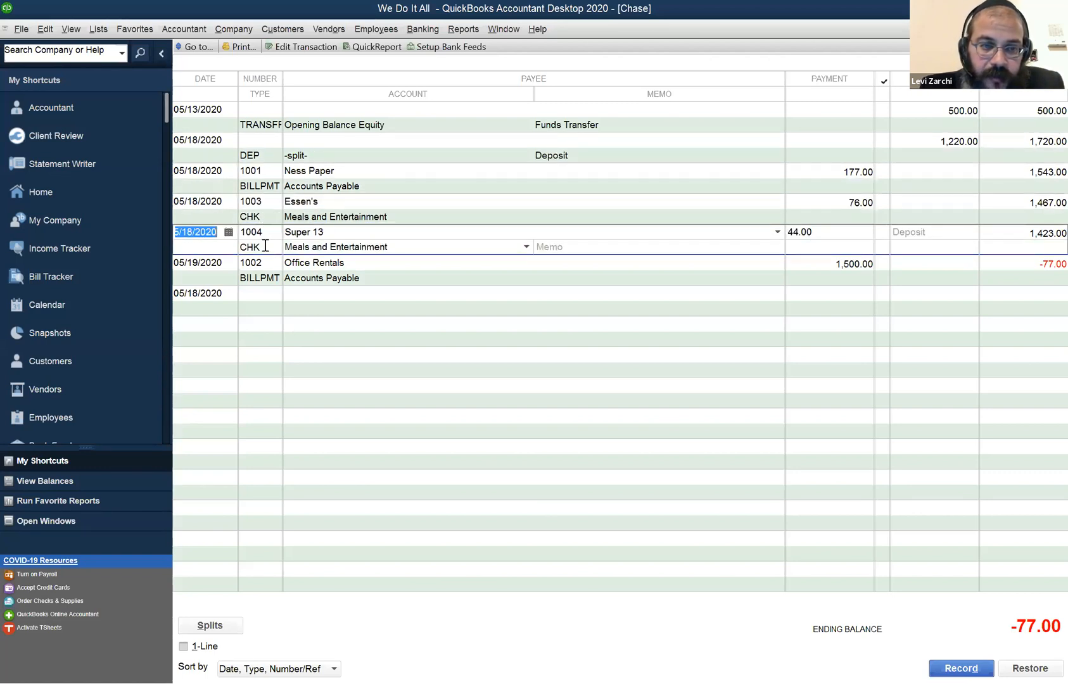
Open the Office Rentals bill payment, try the date 05/18/2020, restore 05/19/2020 and close the payment.
{"action": "left_click", "coordinate": [209, 270]}
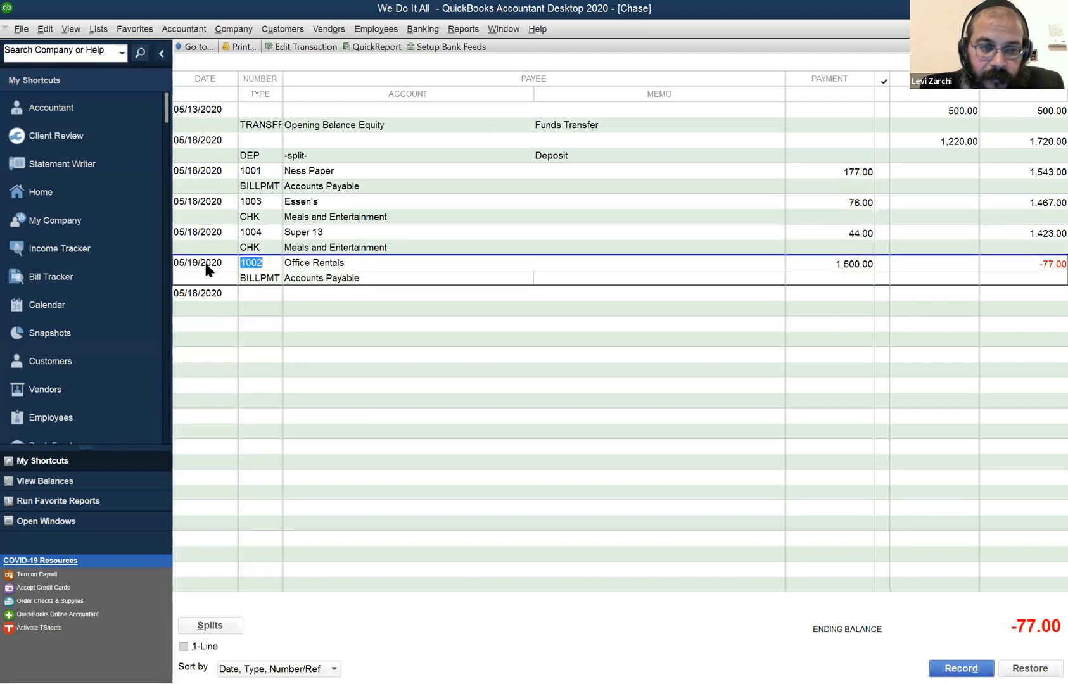
{"action": "key", "text": "ctrl+w"}
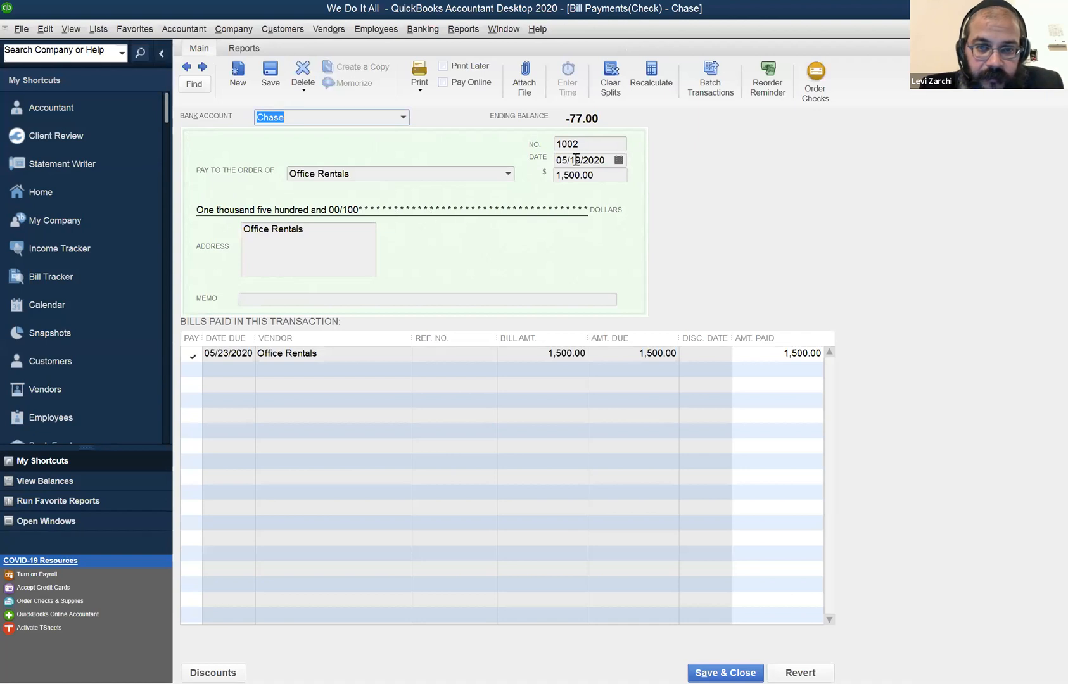
{"action": "left_click", "coordinate": [578, 159]}
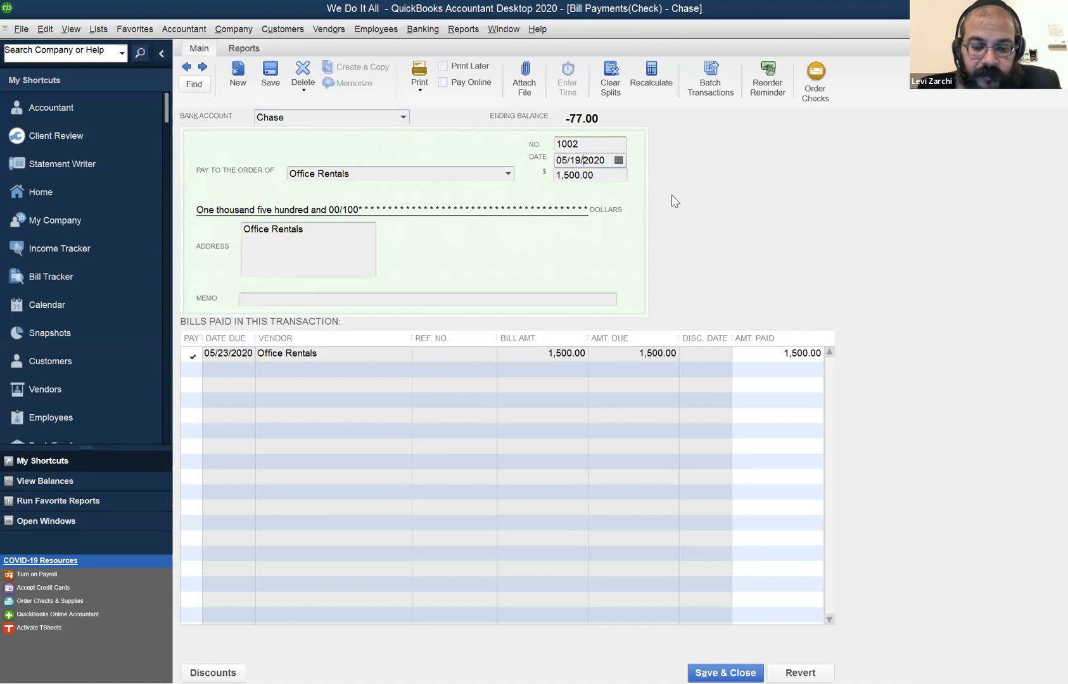
{"action": "key", "text": "minus"}
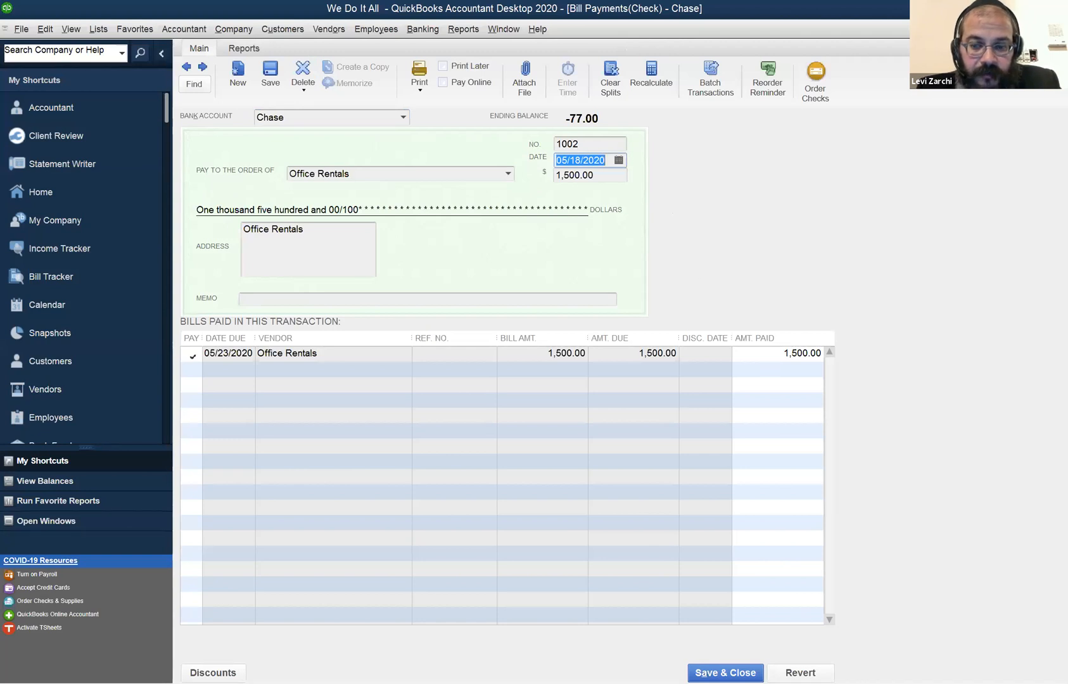
{"action": "key", "text": "plus"}
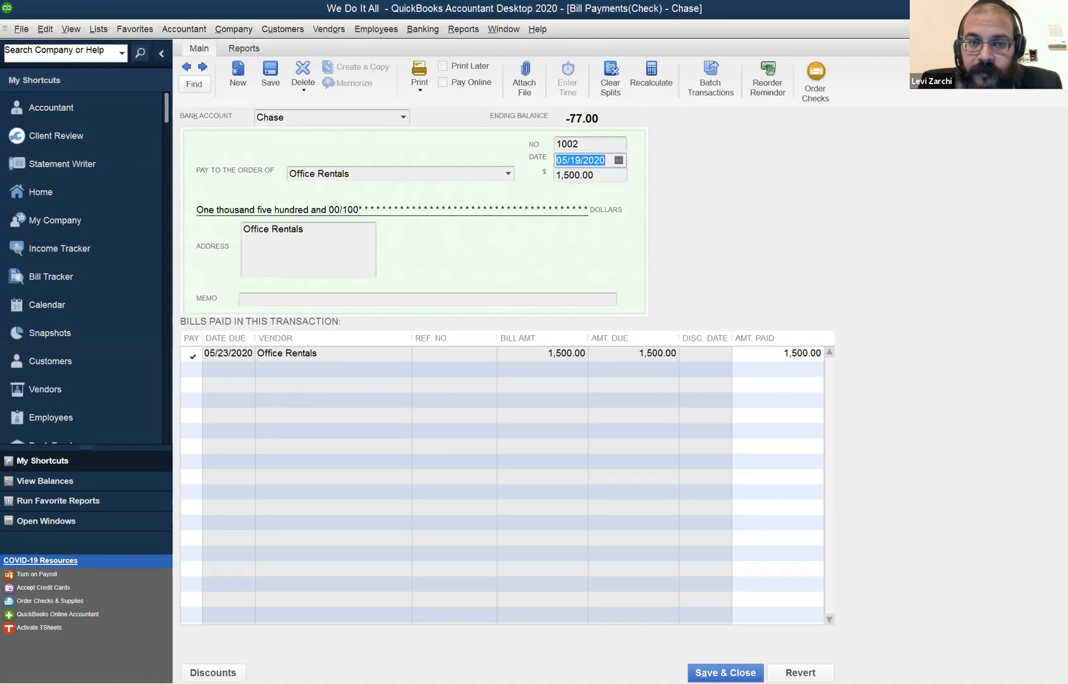
{"action": "key", "text": "Escape"}
{"action": "key", "text": "Escape"}
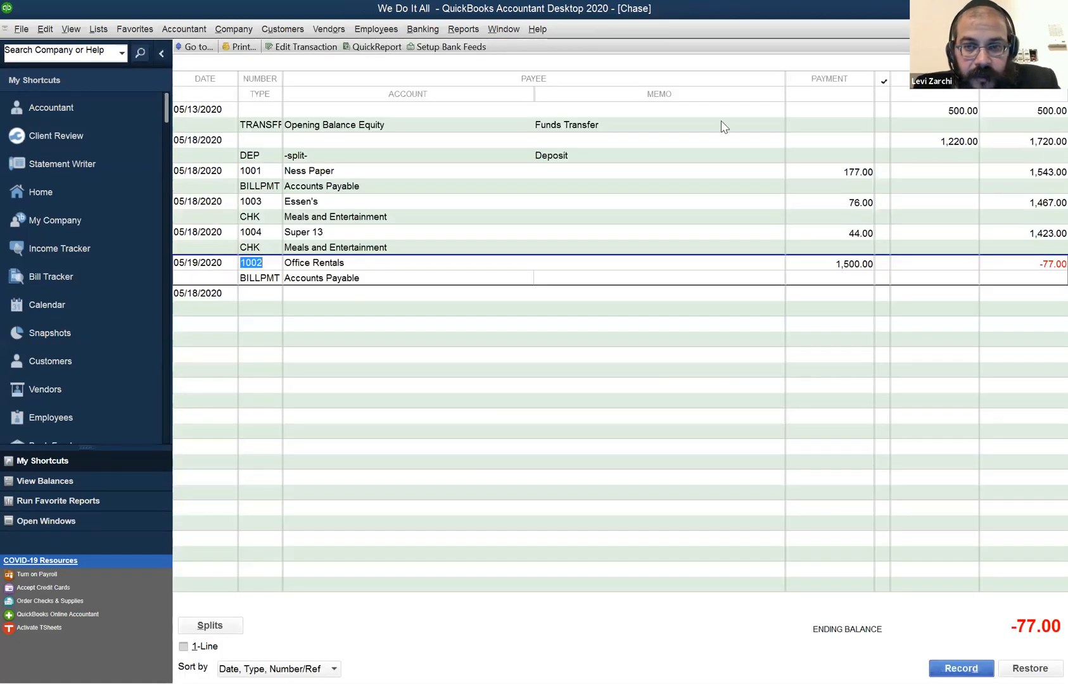
Return to the Pay Bills window to view the outstanding vendor bills and the selected Con Edison bill.
{"action": "left_click", "coordinate": [601, 417]}
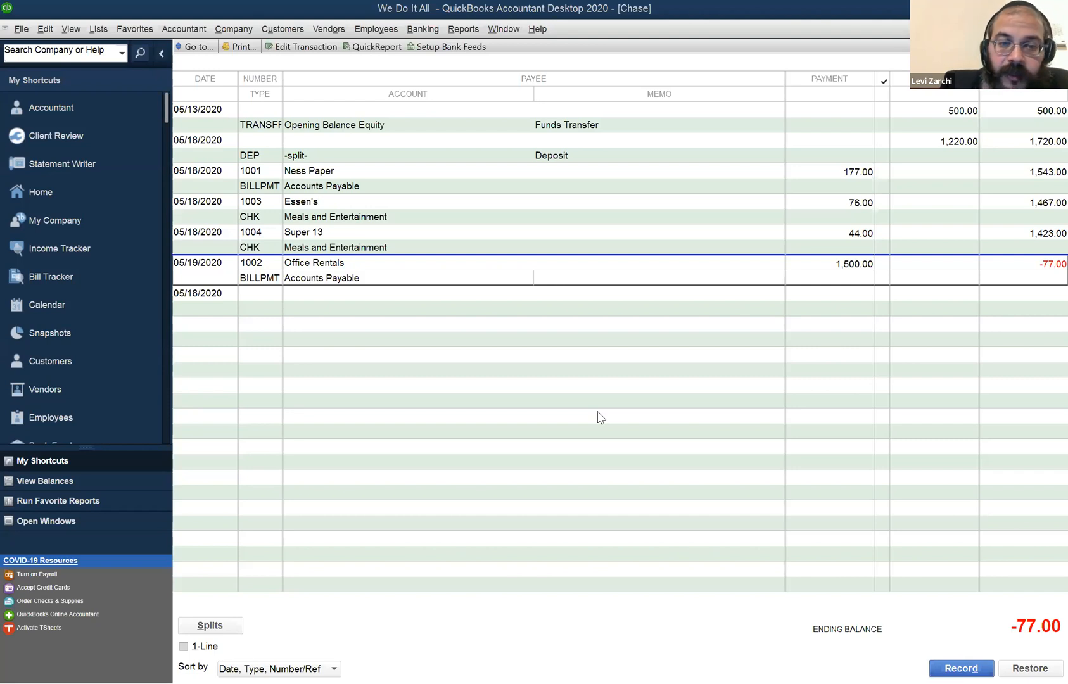
{"action": "left_click", "coordinate": [423, 28]}
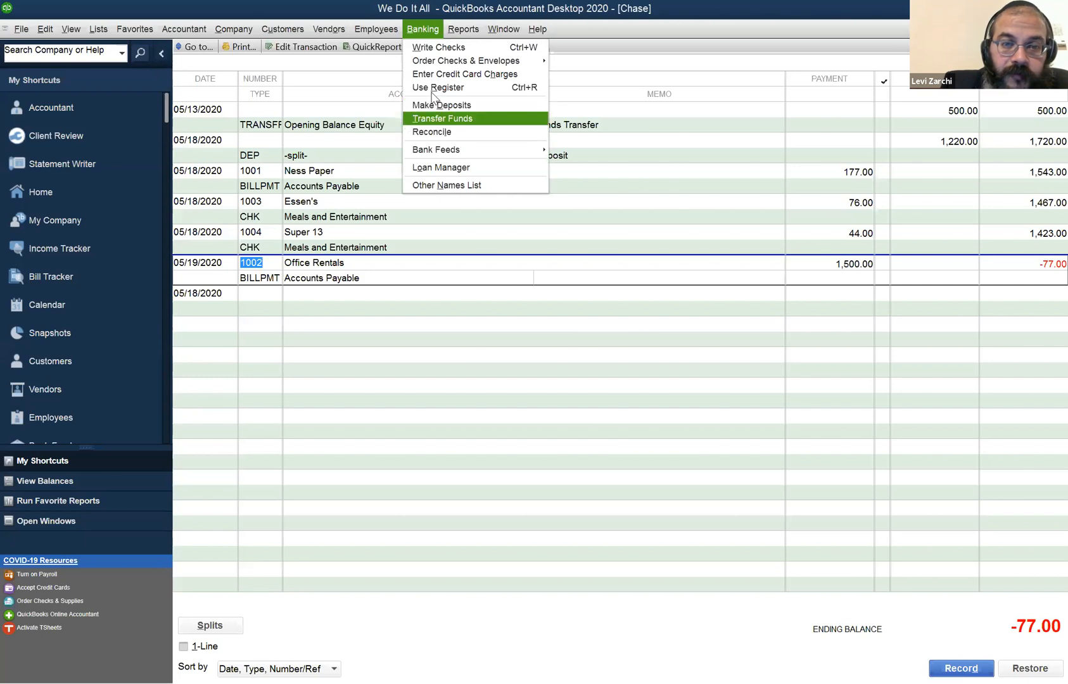
{"action": "mouse_move", "coordinate": [342, 29]}
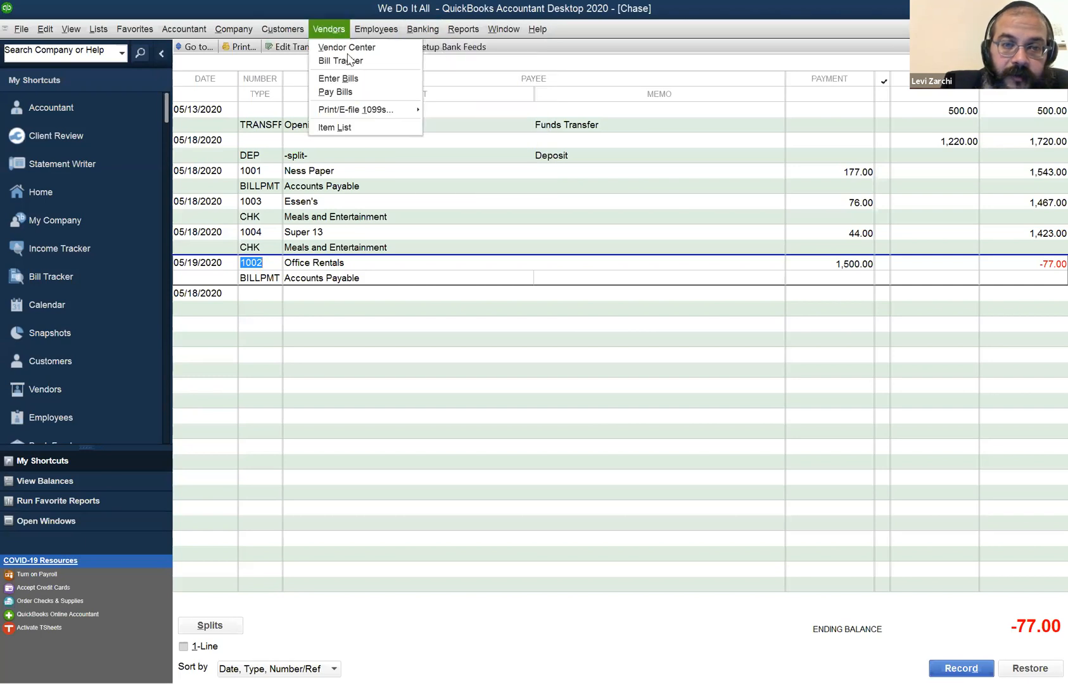
{"action": "left_click", "coordinate": [336, 92]}
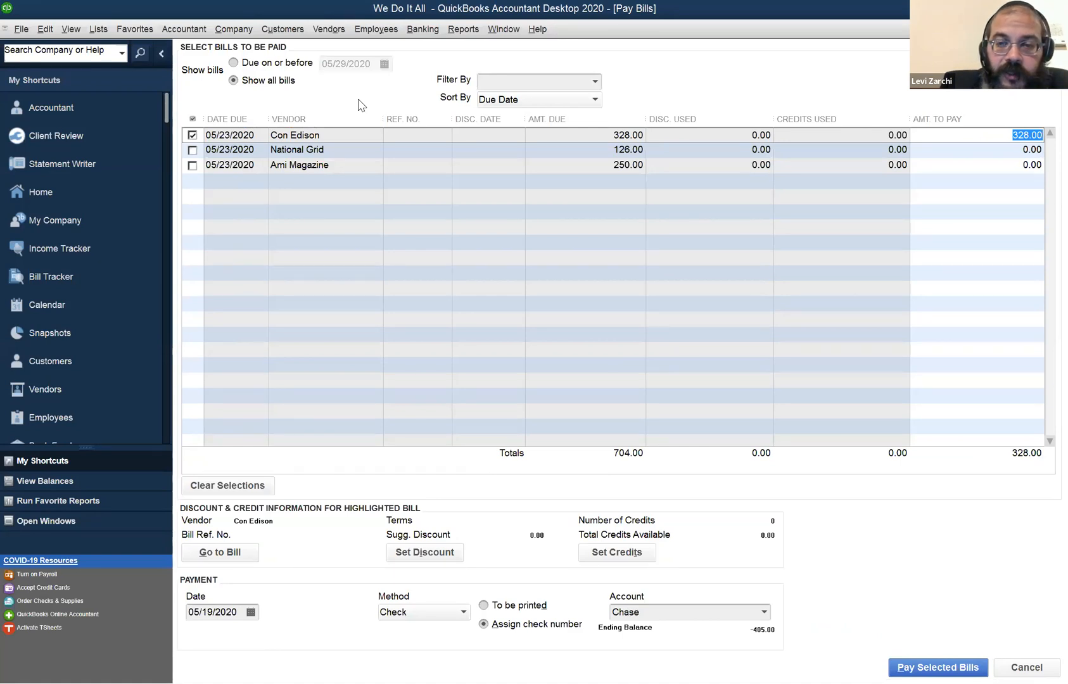
{"action": "left_click", "coordinate": [359, 100]}
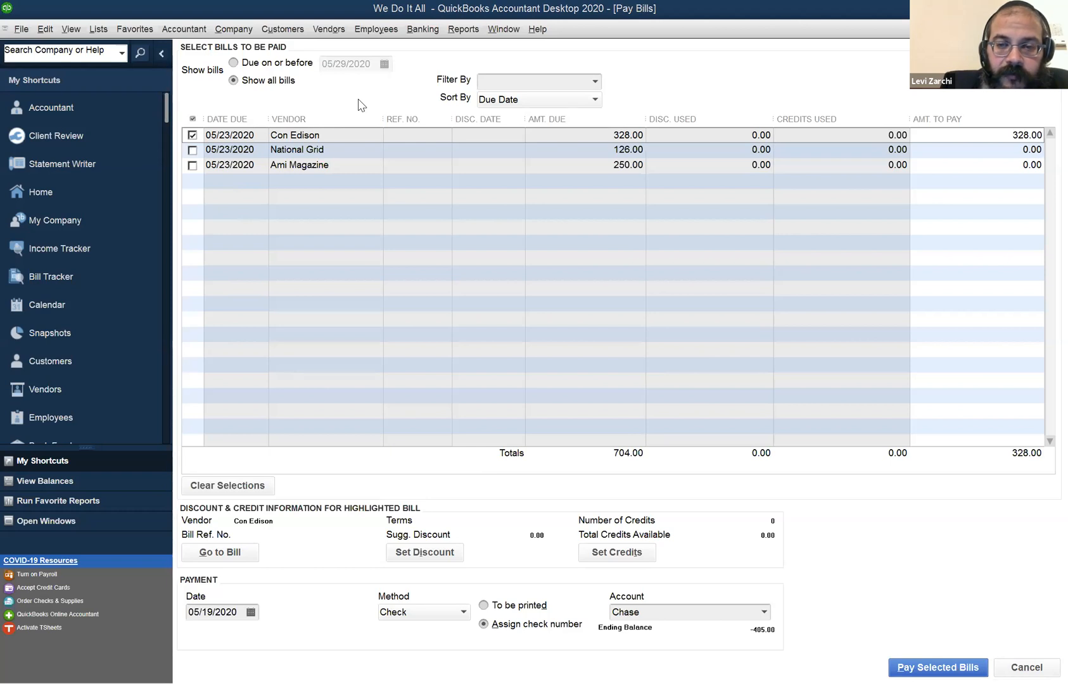
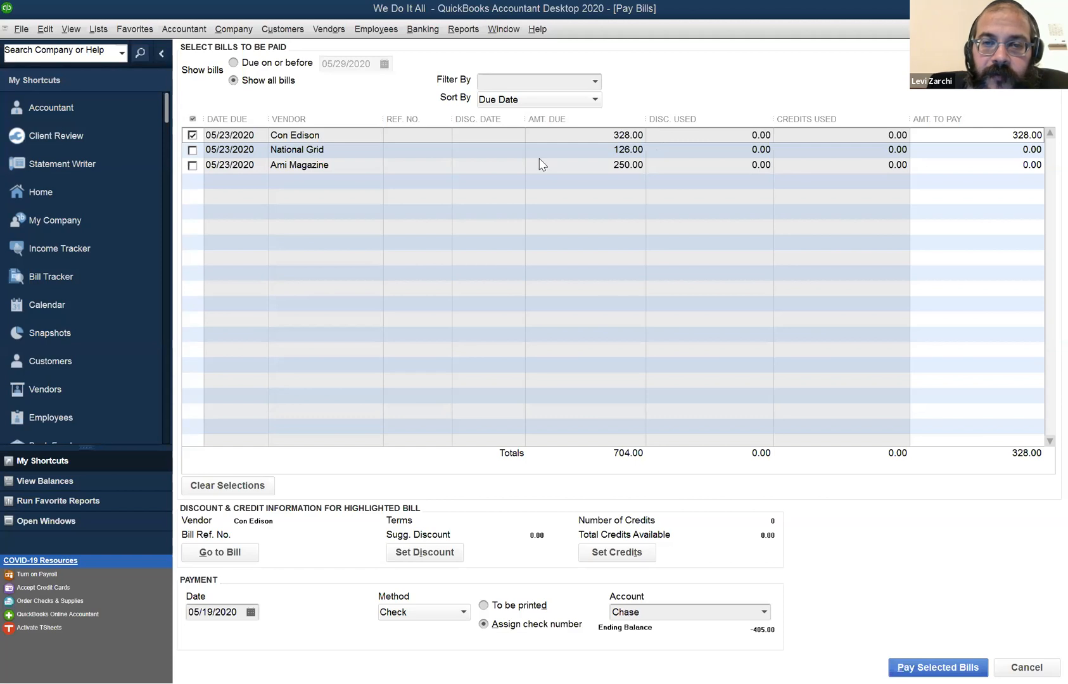
Switch to the Chase register and date a new entry 05/06/2023.
{"action": "left_click", "coordinate": [518, 29]}
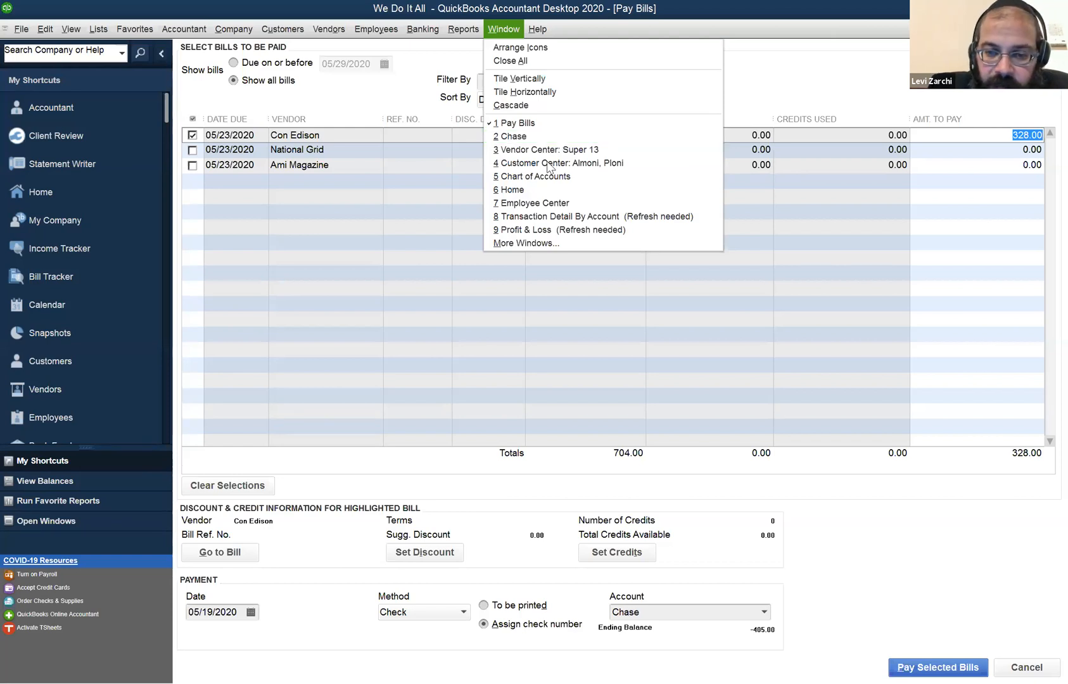
{"action": "left_click", "coordinate": [548, 163]}
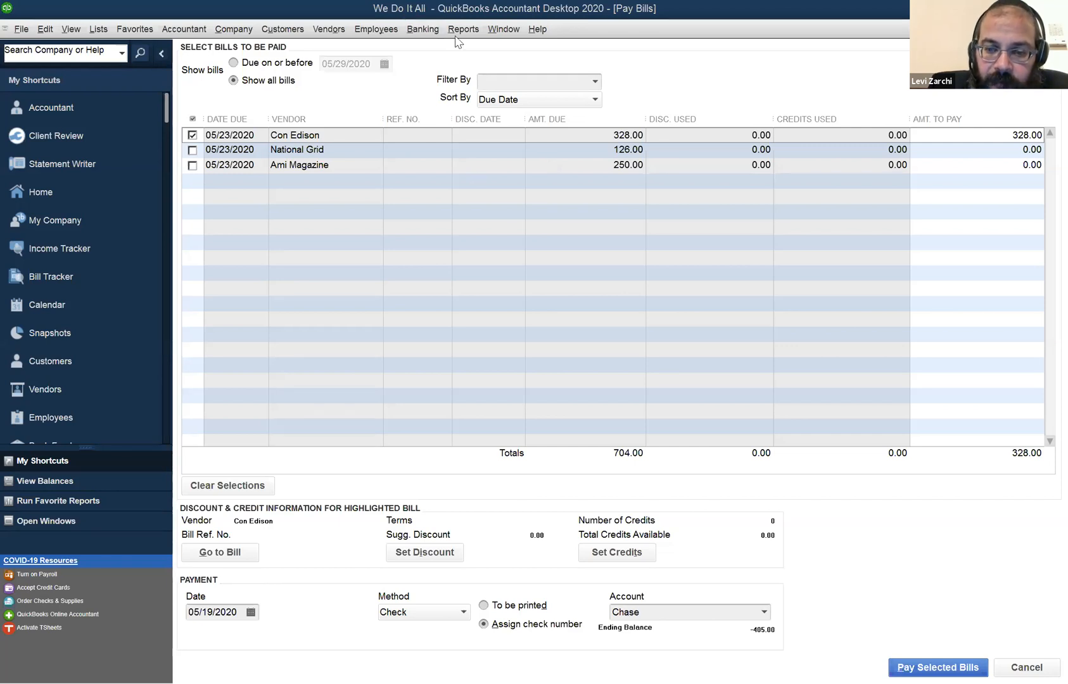
{"action": "left_click", "coordinate": [513, 29]}
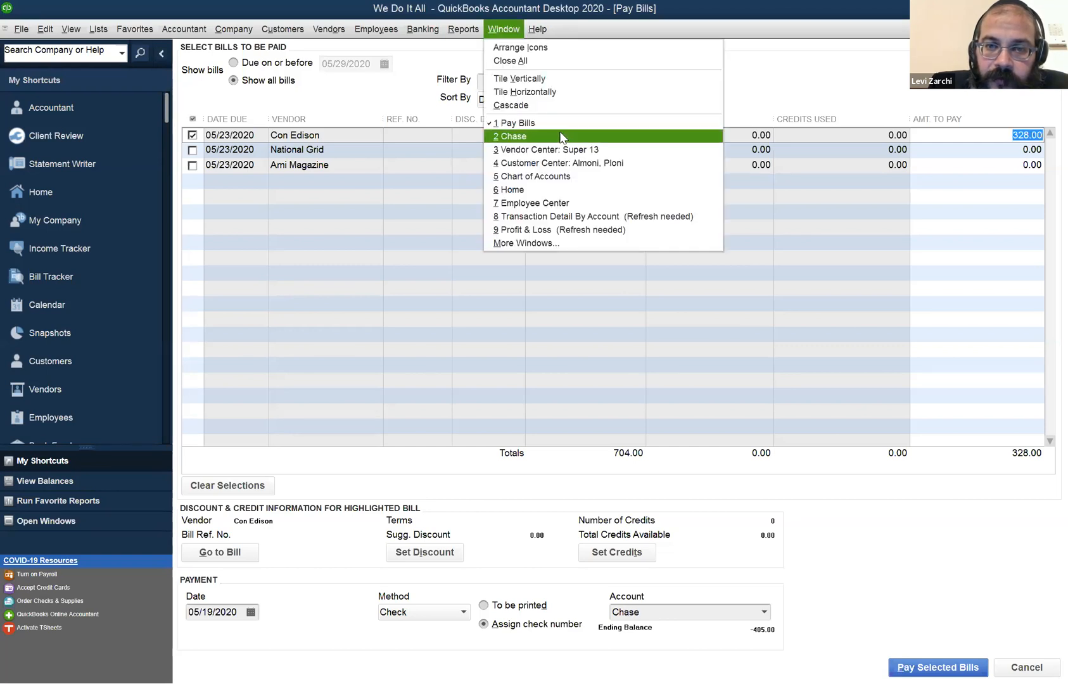
{"action": "left_click", "coordinate": [562, 137]}
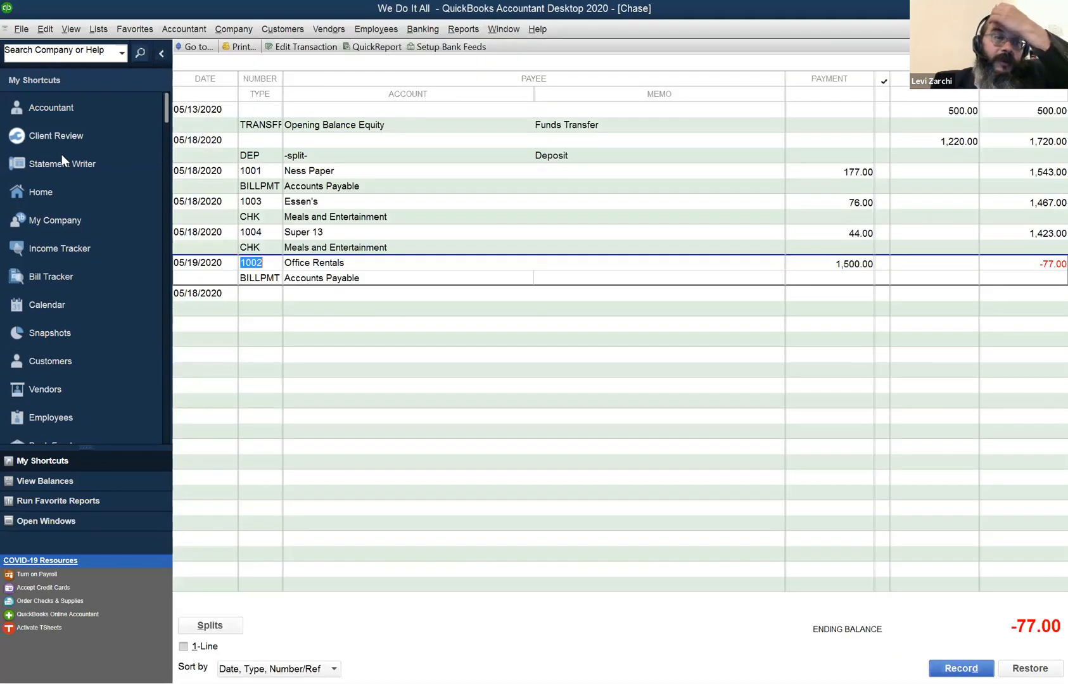
{"action": "left_click", "coordinate": [201, 292]}
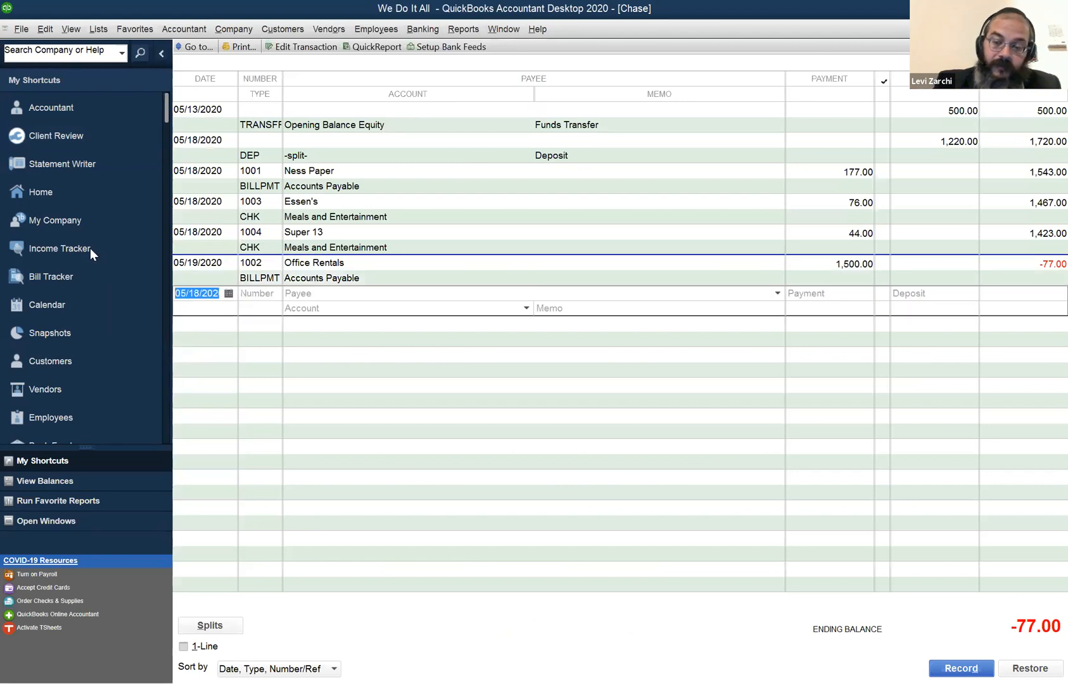
{"action": "type", "text": "05"}
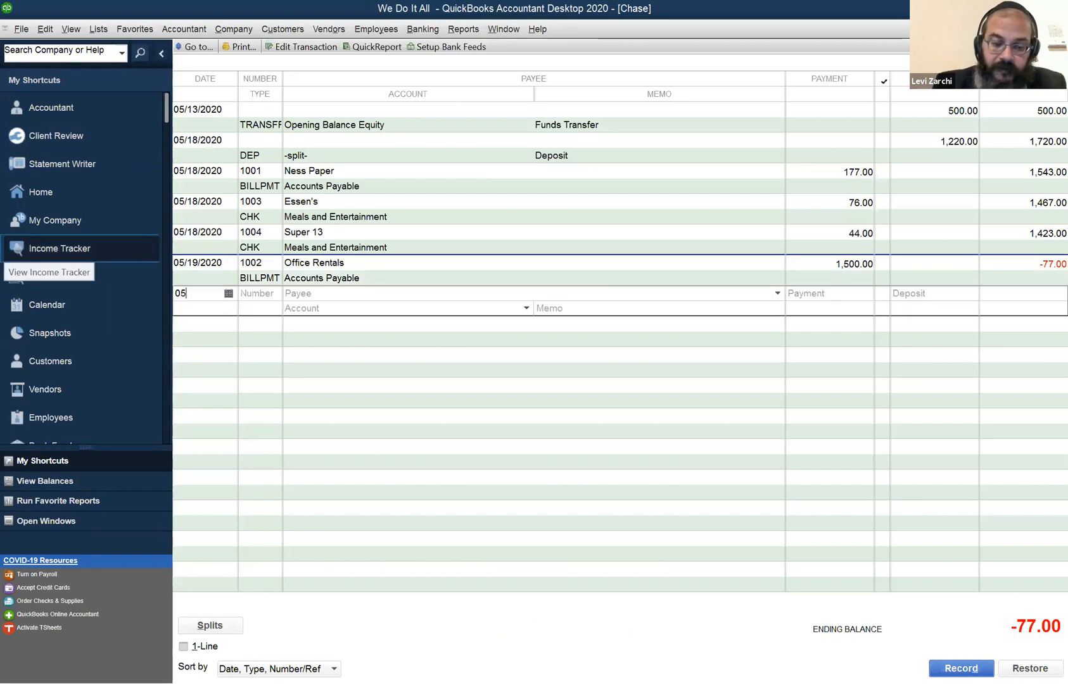
{"action": "type", "text": "/06/2023"}
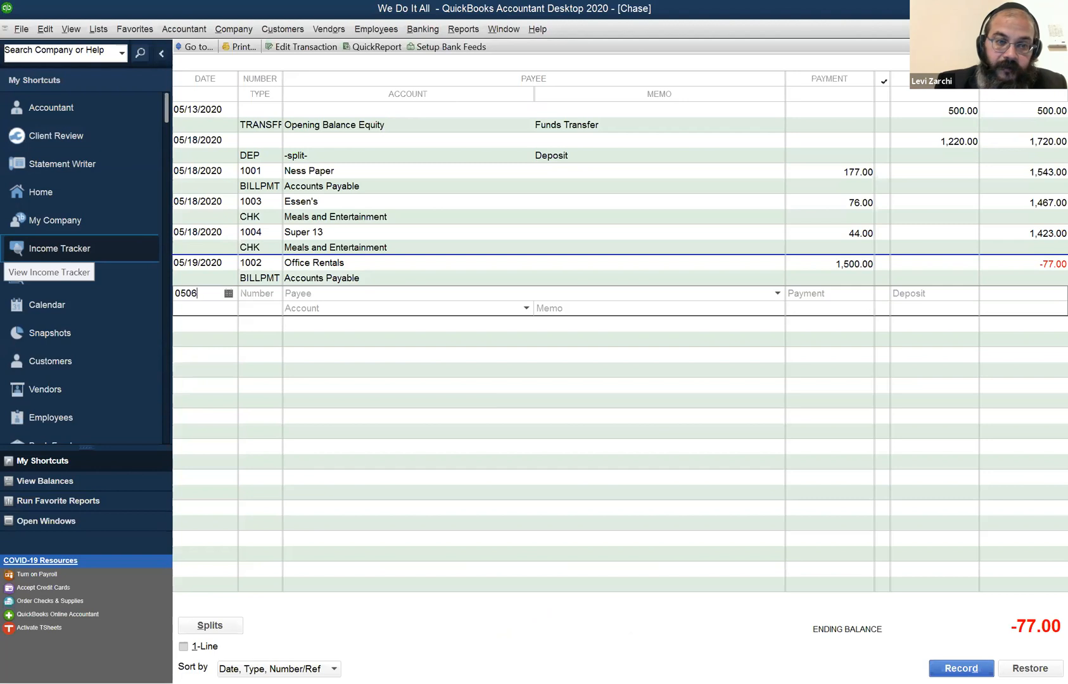
{"action": "key", "text": "Tab"}
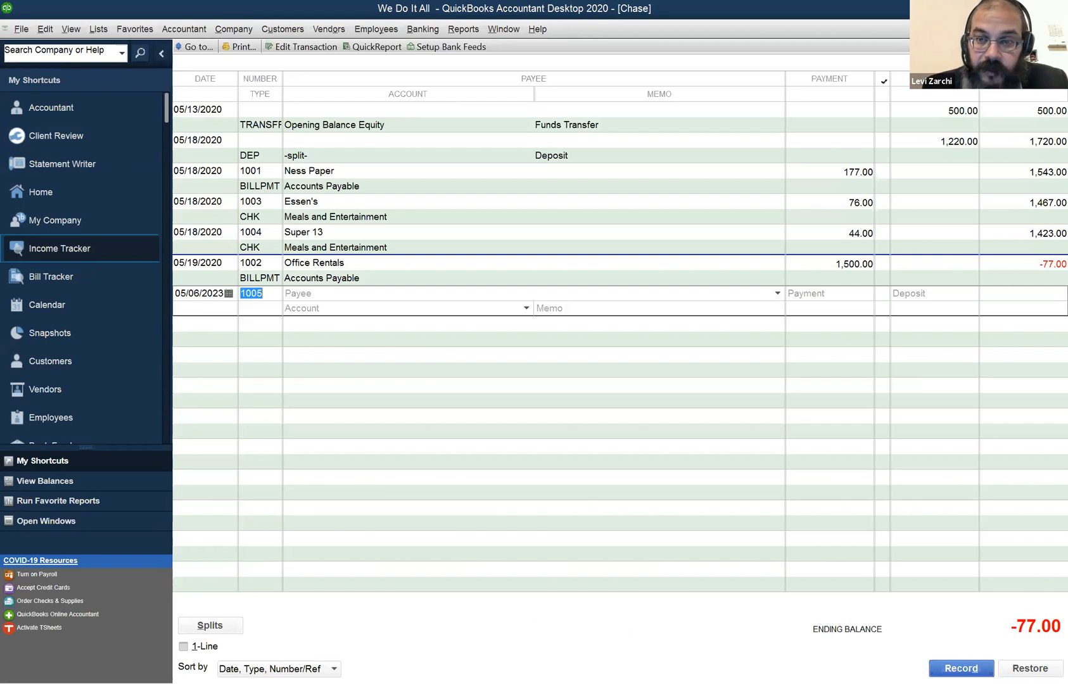
Enter a payment of 1,009.00 without a payee, charge it to Meals and Entertainment, and record the future-dated check.
{"action": "key", "text": "Tab"}
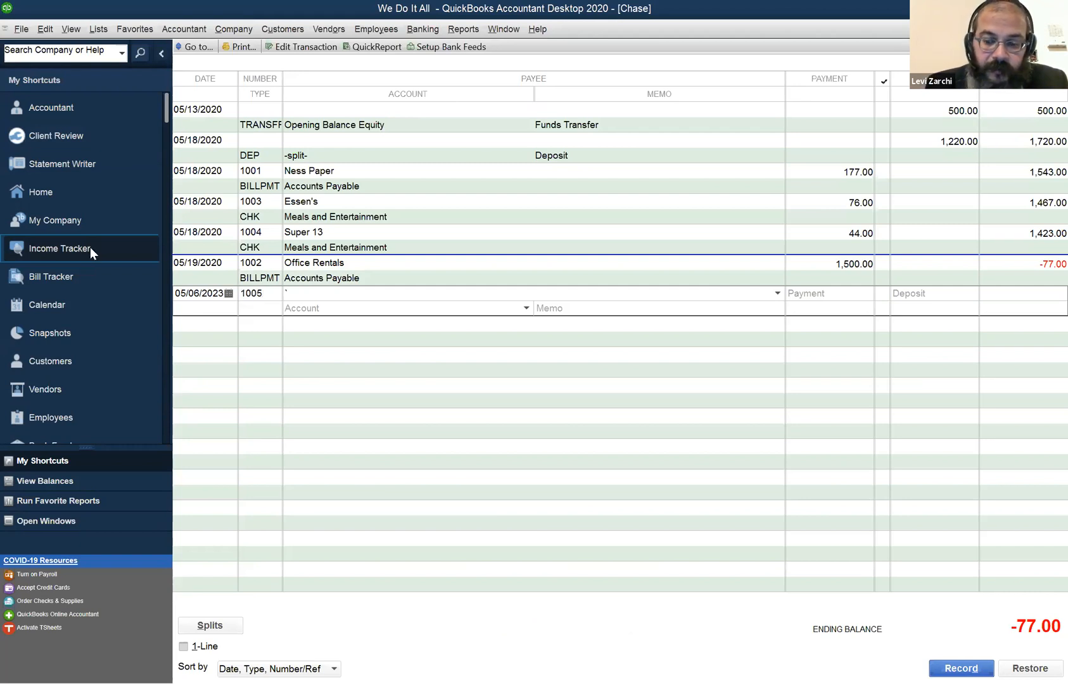
{"action": "key", "text": "Tab"}
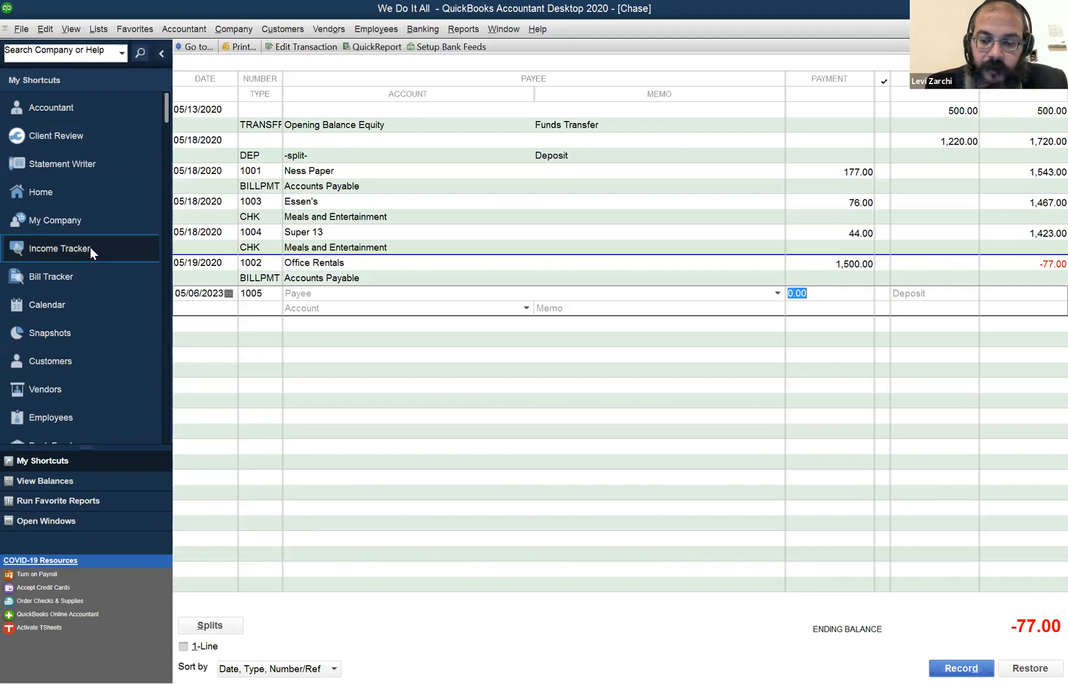
{"action": "type", "text": "1009"}
{"action": "key", "text": "Tab"}
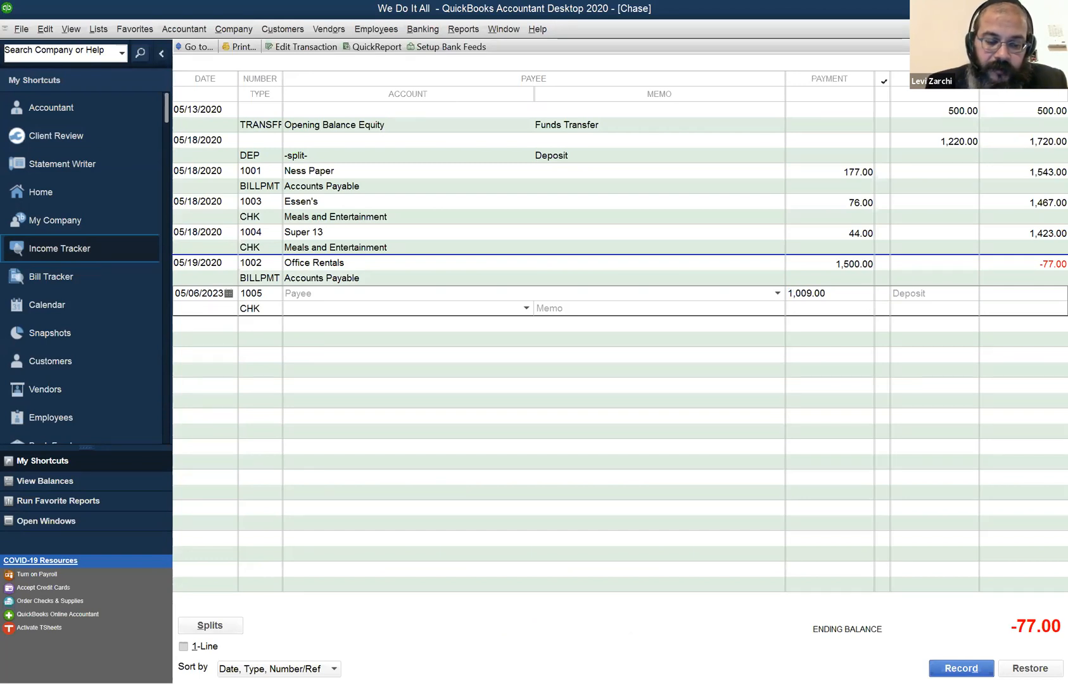
{"action": "type", "text": "Meals and Entertainment"}
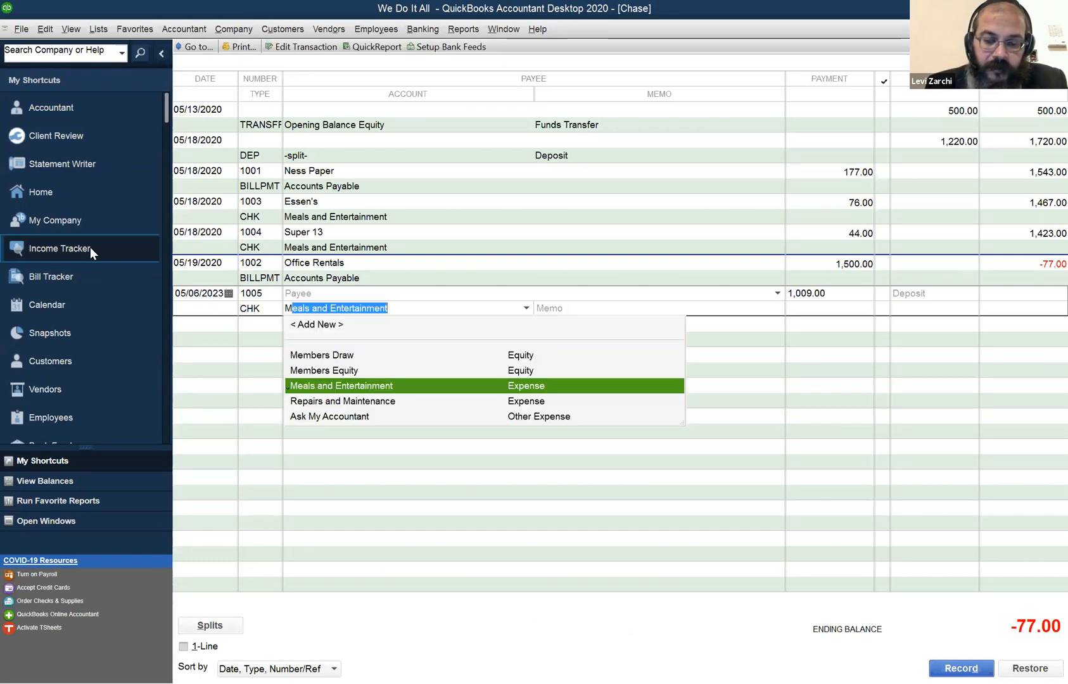
{"action": "key", "text": "Tab"}
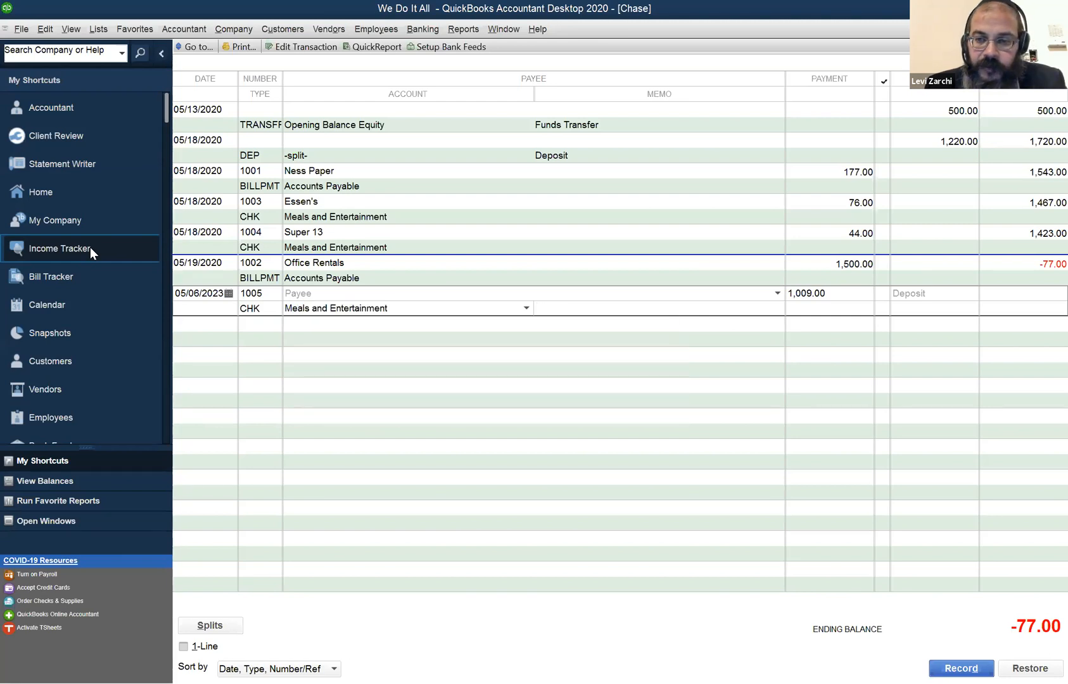
{"action": "key", "text": "Return"}
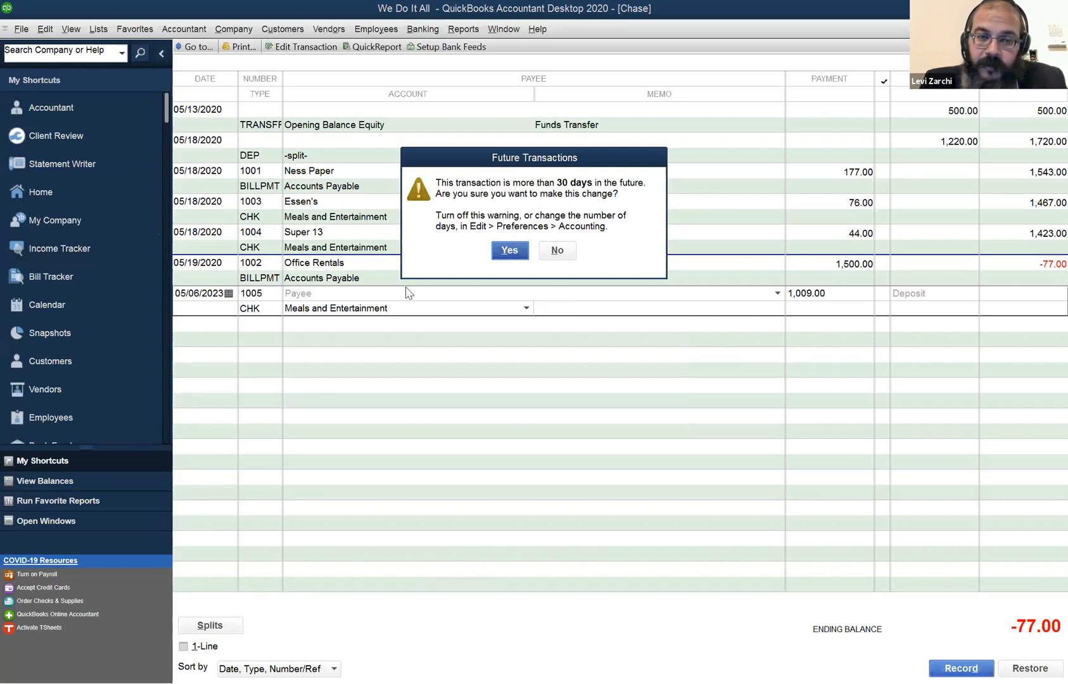
{"action": "key", "text": "Return"}
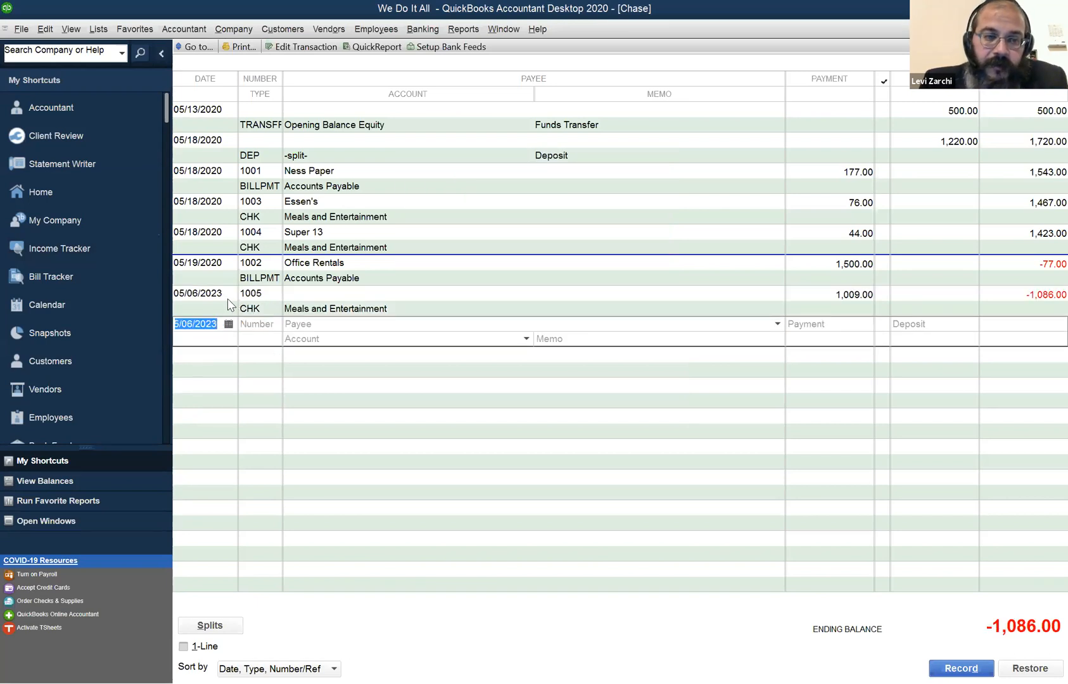
Delete the 1,009.00 Meals and Entertainment check dated 05/06/2023 from the Chase register.
{"action": "right_click", "coordinate": [467, 291]}
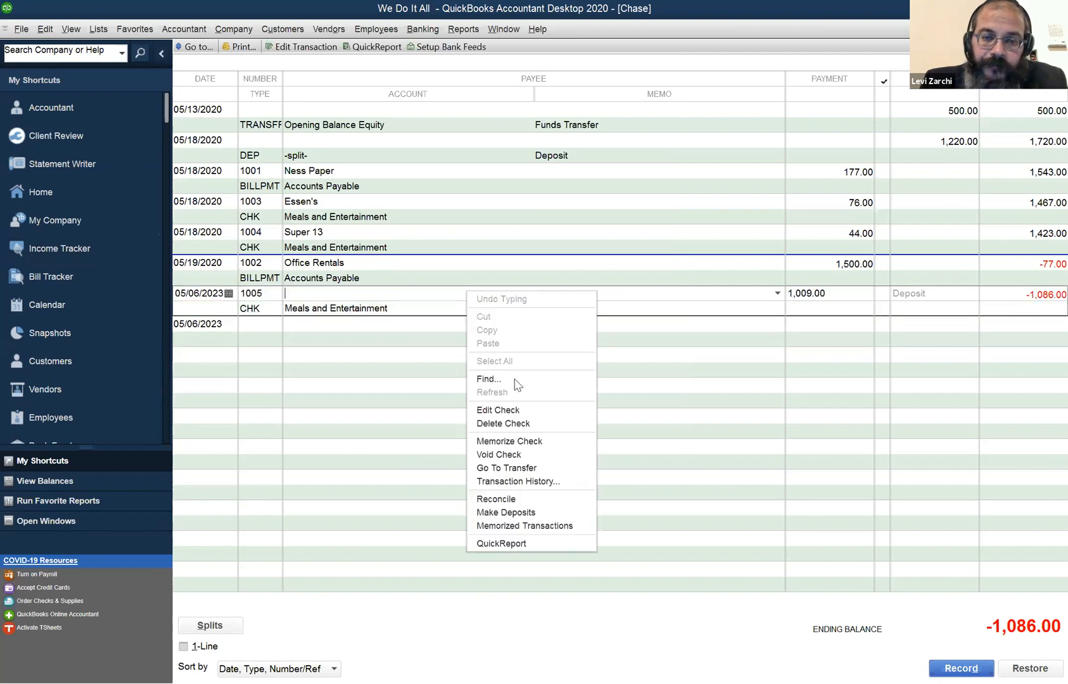
{"action": "left_click", "coordinate": [517, 425]}
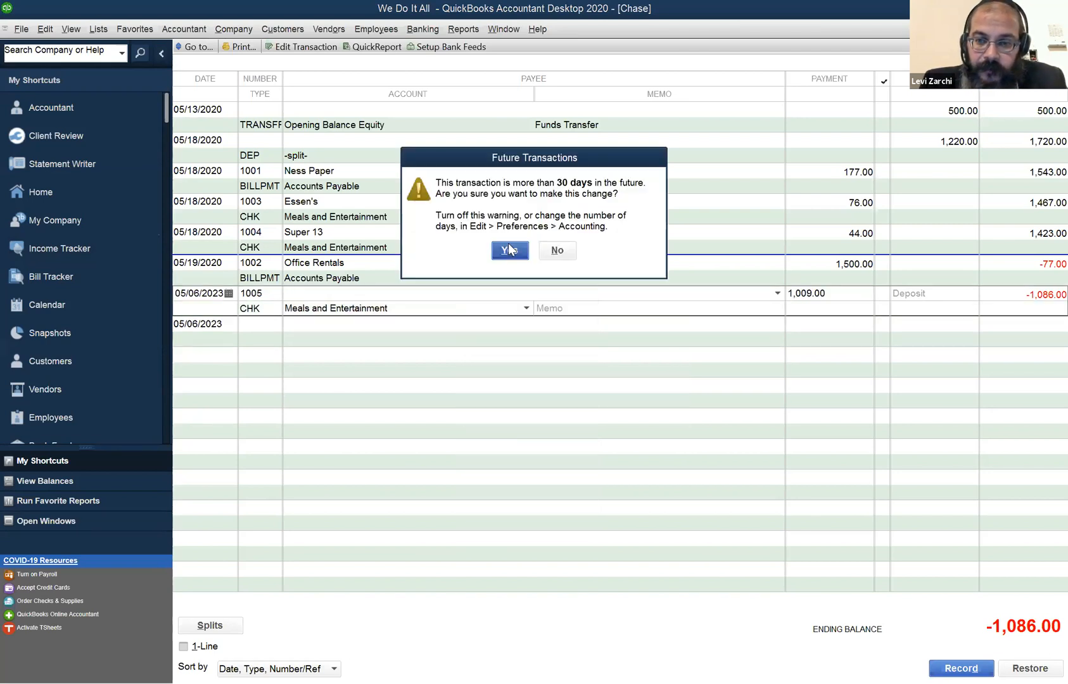
{"action": "left_click", "coordinate": [510, 250]}
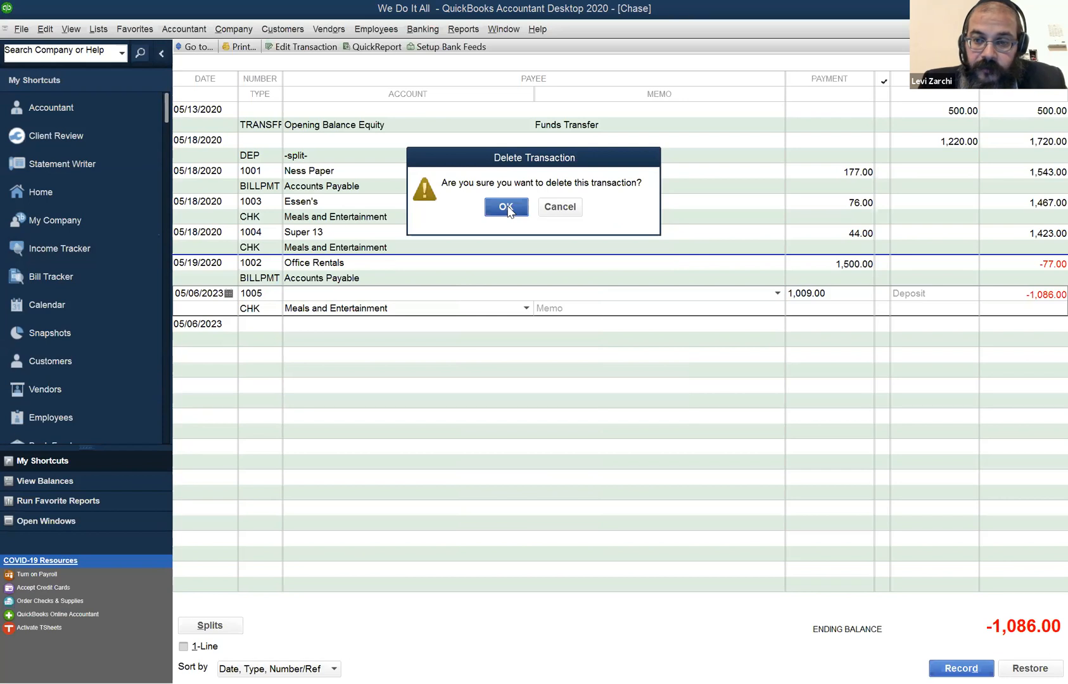
{"action": "left_click", "coordinate": [507, 207]}
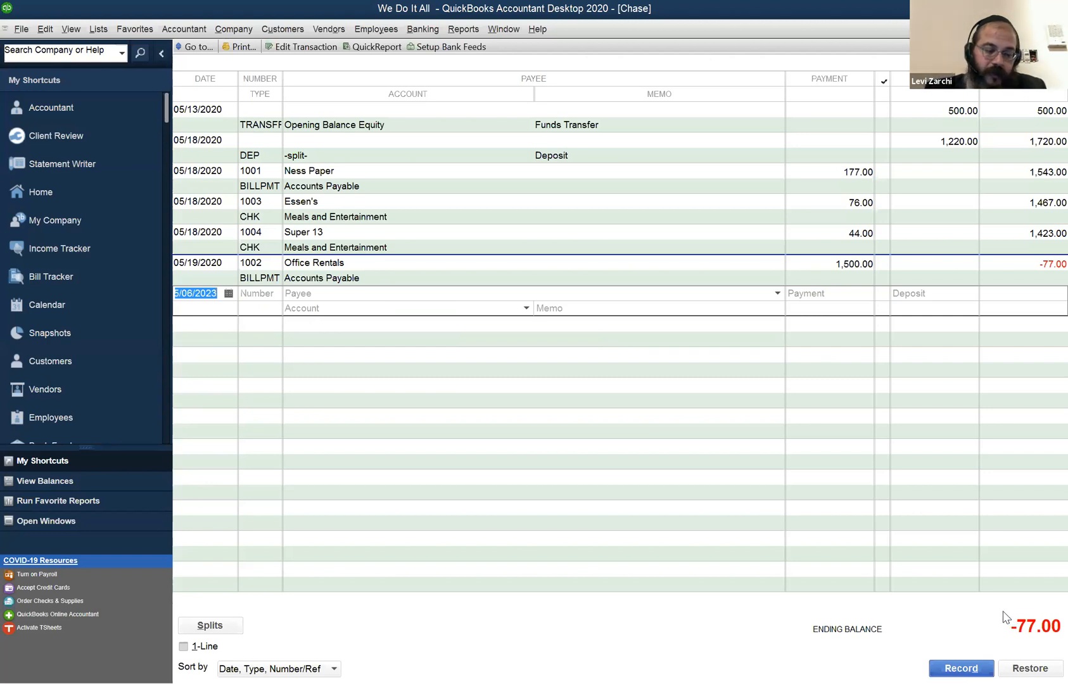
Close the blank invoice form and open a new sales receipt instead.
{"action": "key", "text": "ctrl+i"}
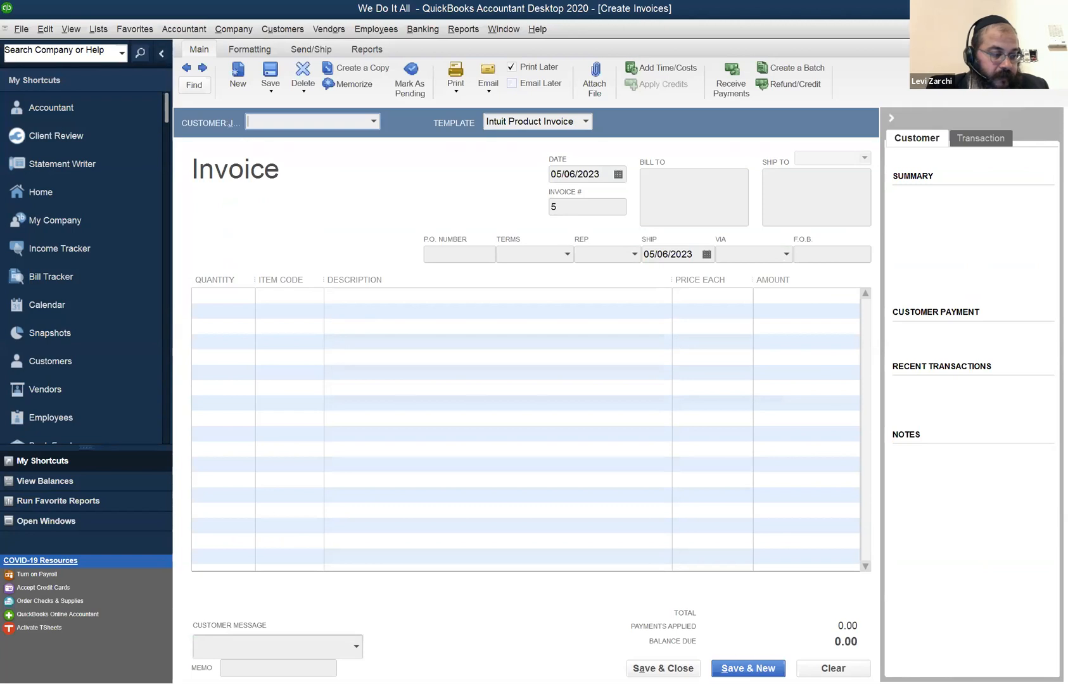
{"action": "key", "text": "Escape"}
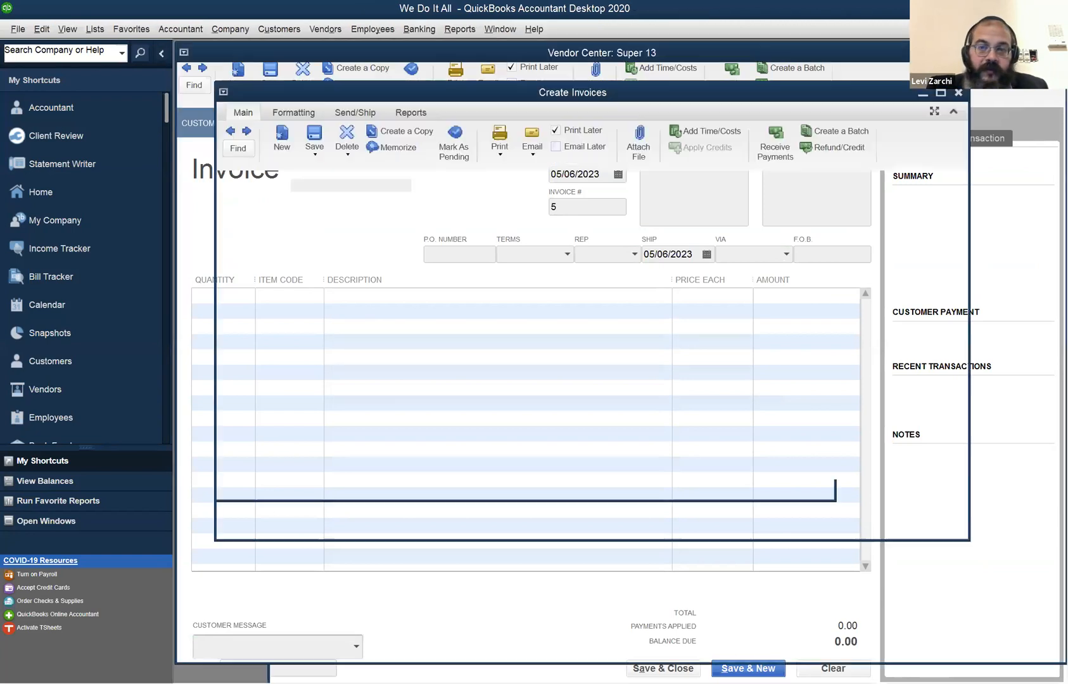
{"action": "left_click", "coordinate": [280, 29]}
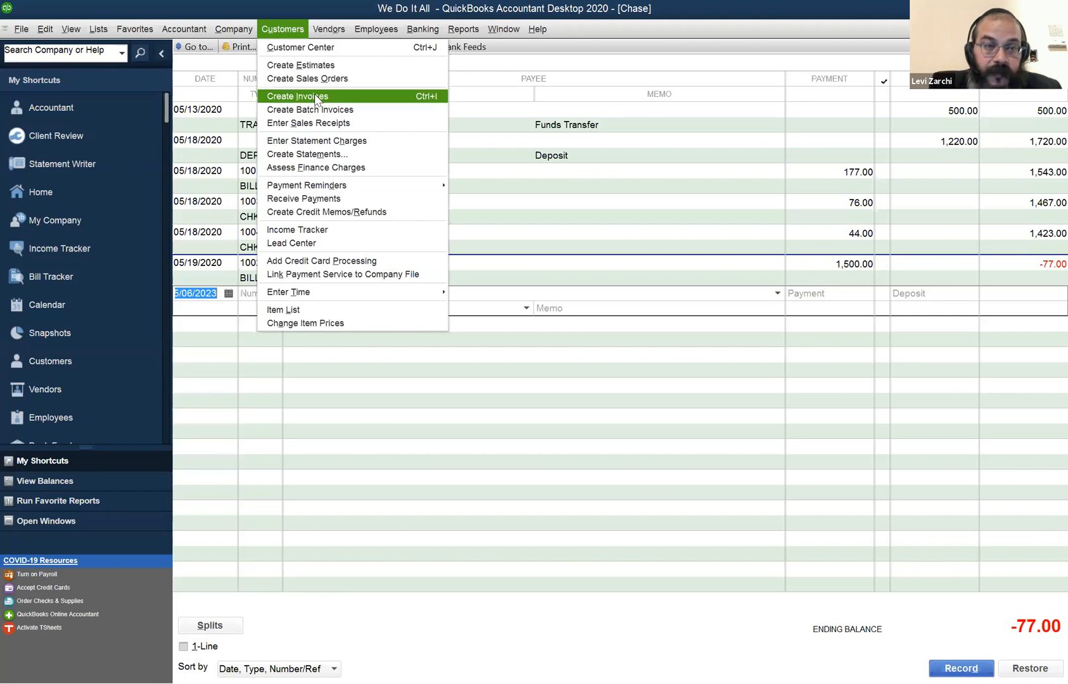
{"action": "left_click", "coordinate": [279, 124]}
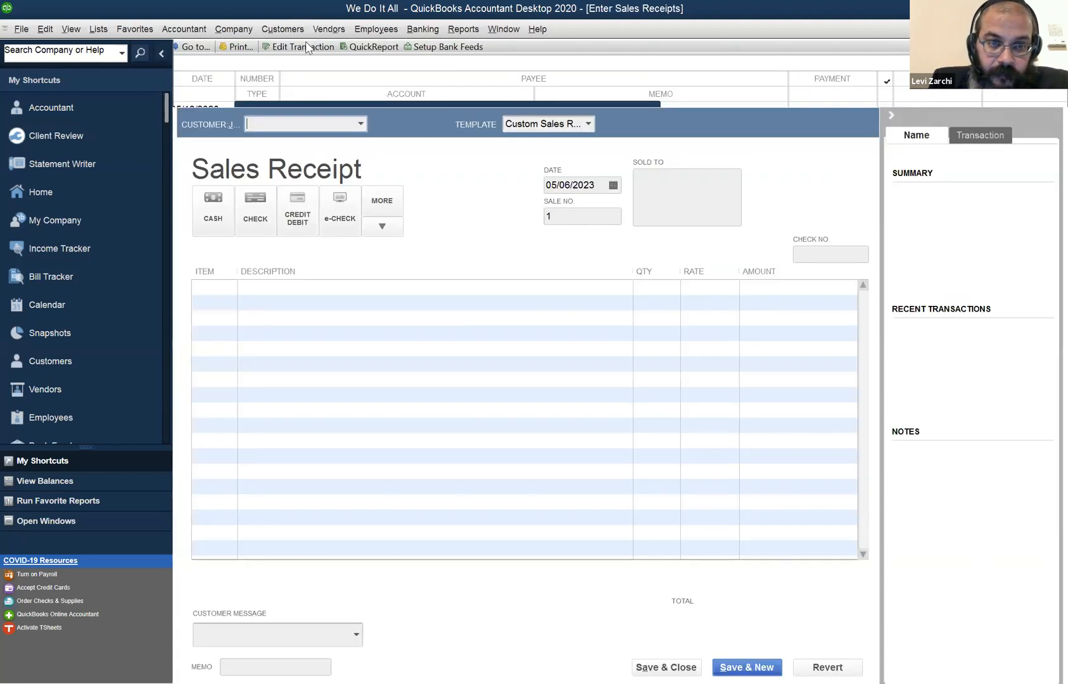
{"action": "left_click", "coordinate": [282, 29]}
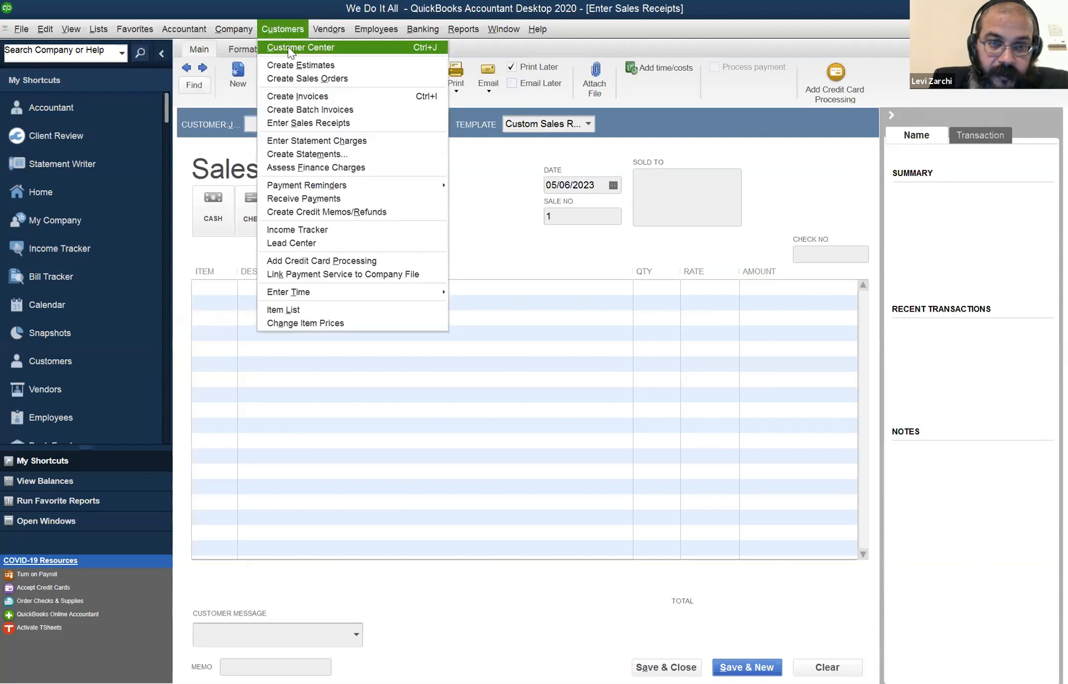
{"action": "left_click", "coordinate": [296, 122]}
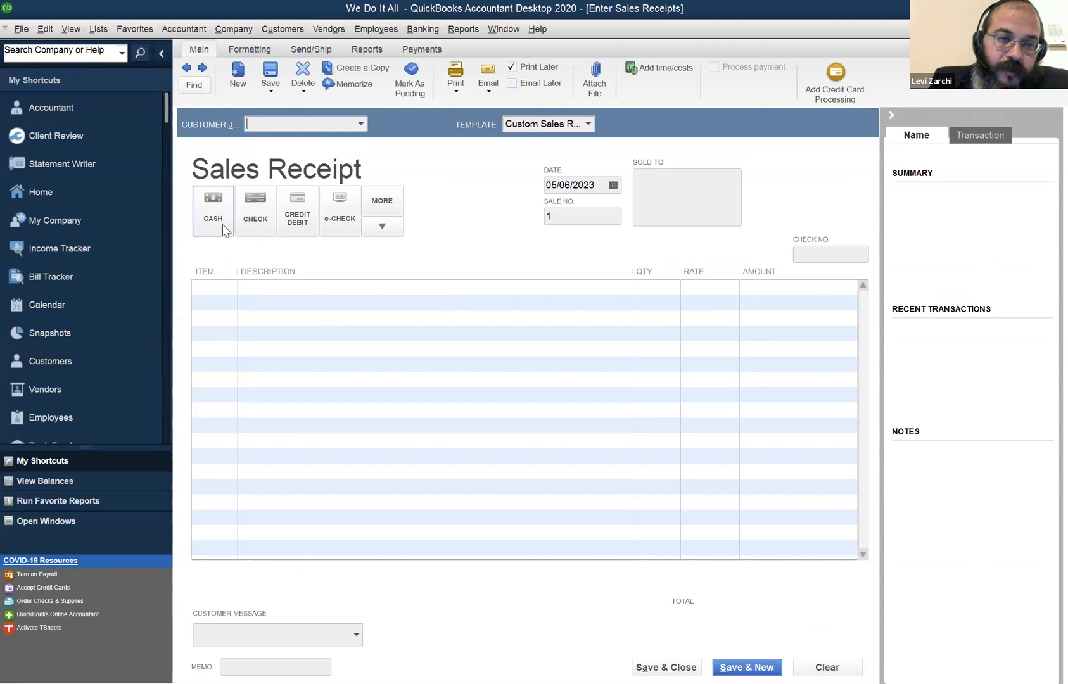
Enter the new customer's full name on the sales receipt and quick-add them to the Customer:Job list.
{"action": "left_click", "coordinate": [224, 291]}
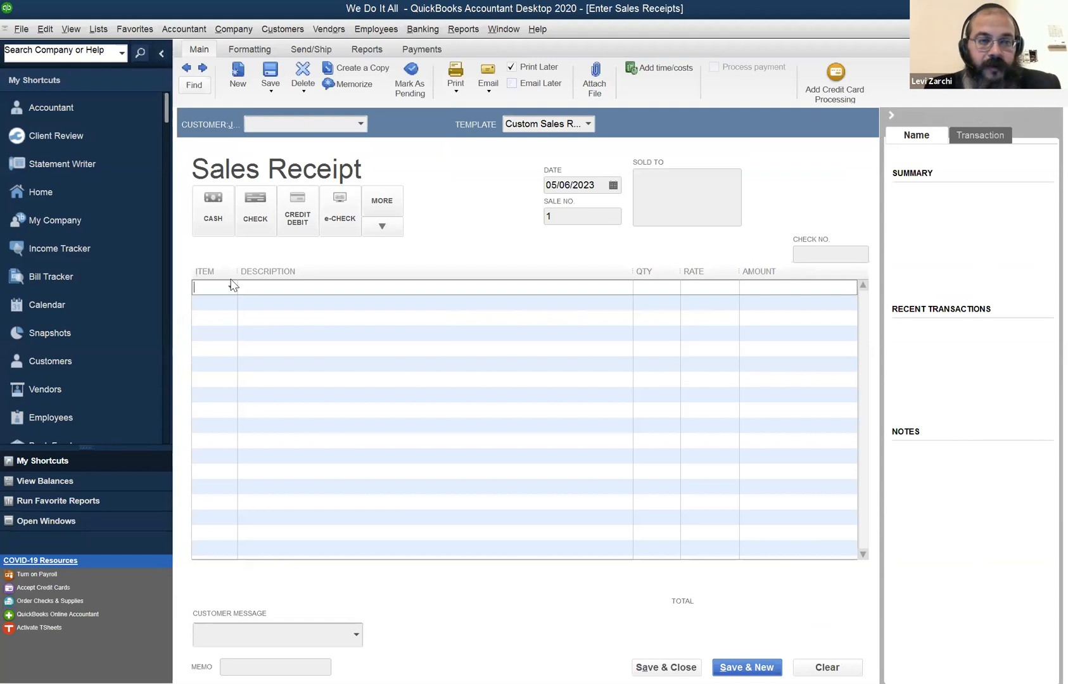
{"action": "left_click", "coordinate": [280, 125]}
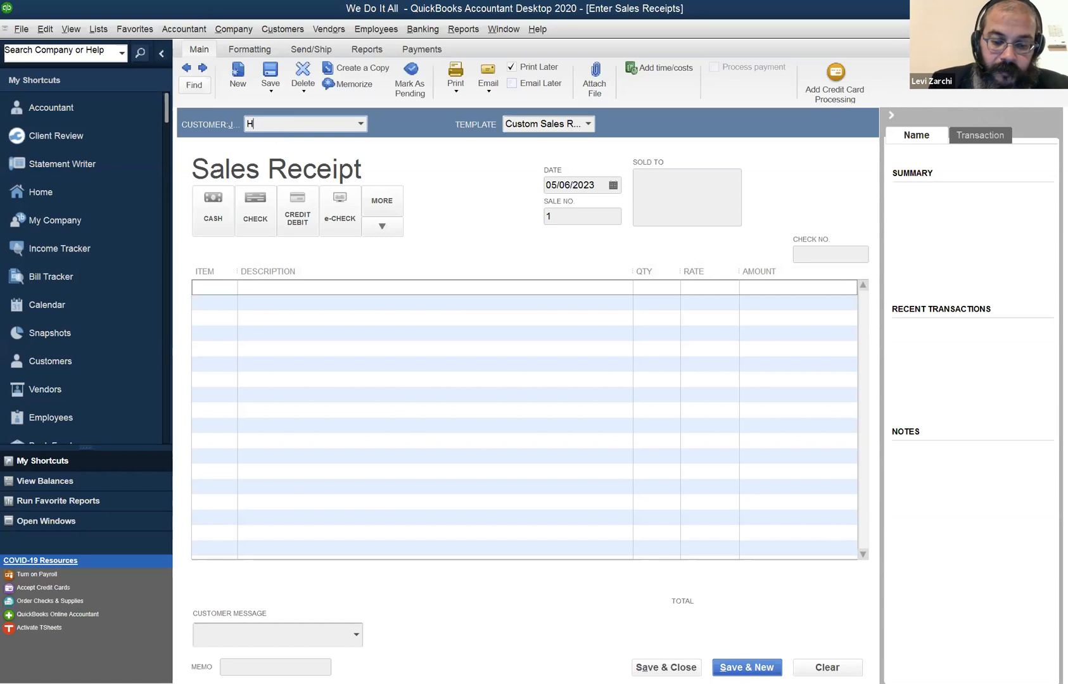
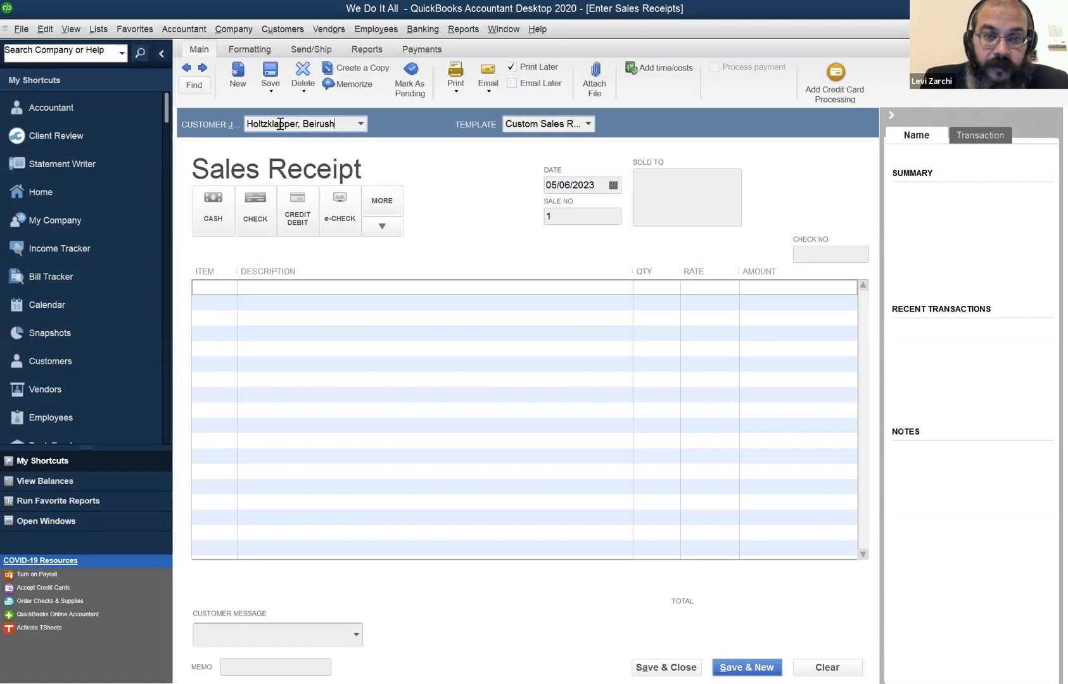
{"action": "key", "text": "Tab"}
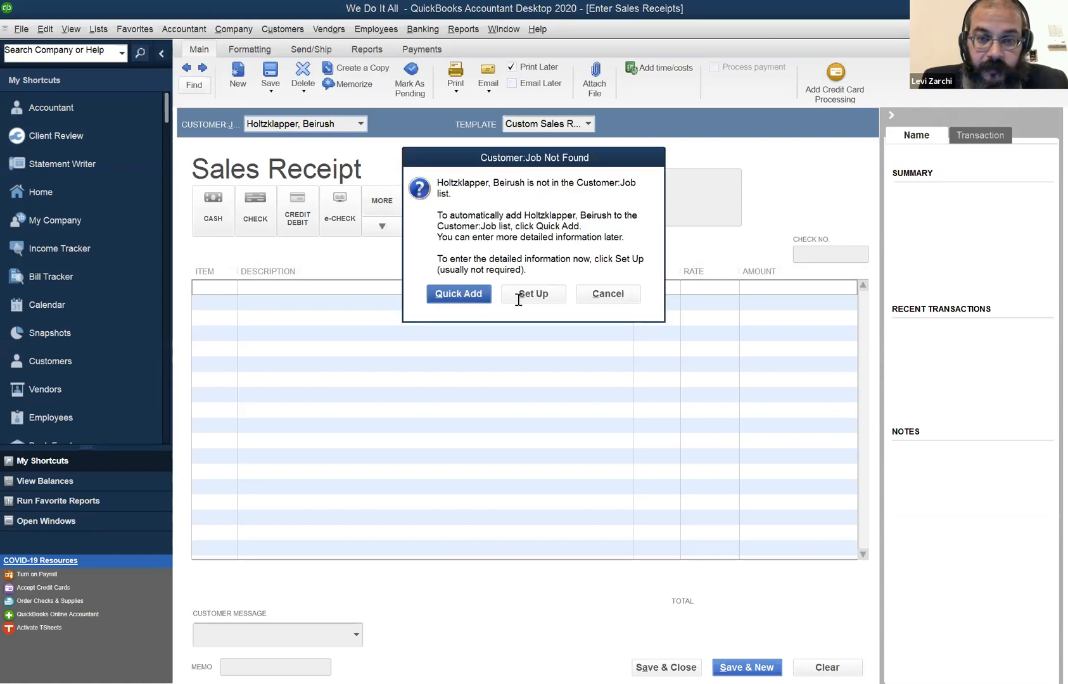
{"action": "key", "text": "Return"}
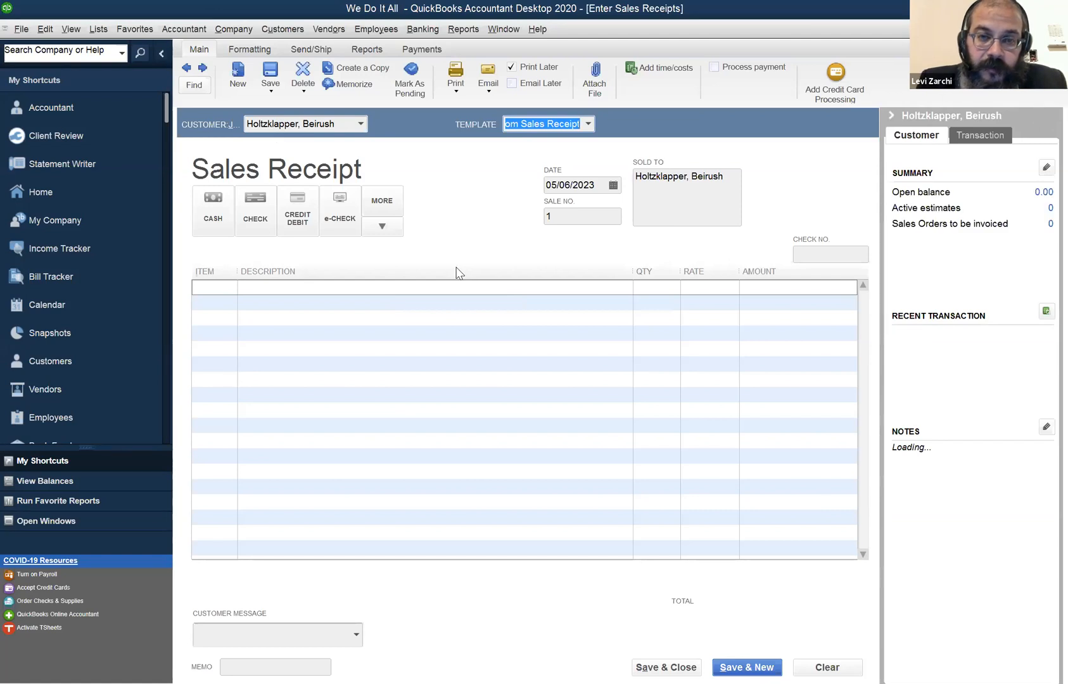
{"action": "key", "text": "Tab"}
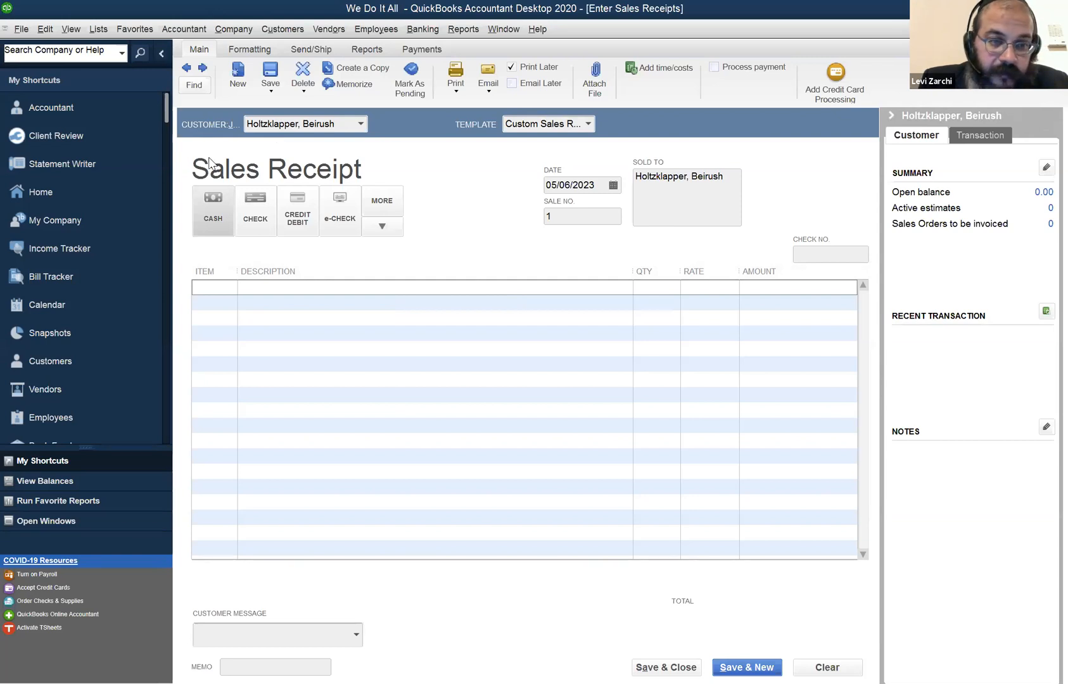
Set the sales receipt's payment method to cash, add the Bookkeeping item BK with quantity 2.5, and record the future-dated receipt.
{"action": "left_click", "coordinate": [217, 222]}
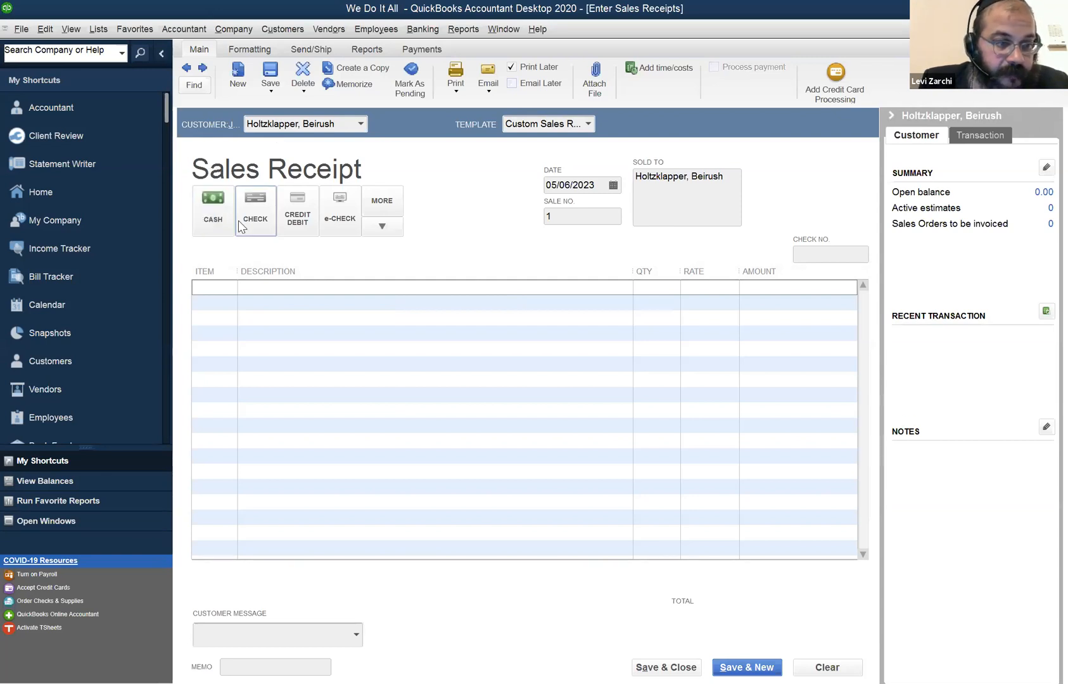
{"action": "left_click", "coordinate": [223, 289]}
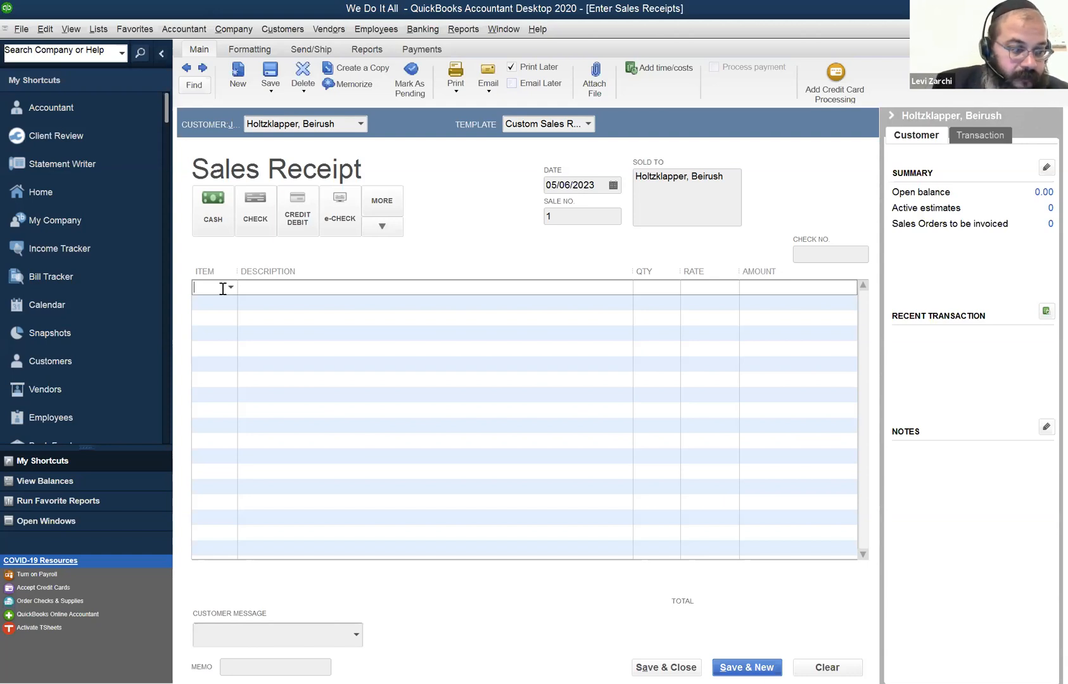
{"action": "type", "text": "BK"}
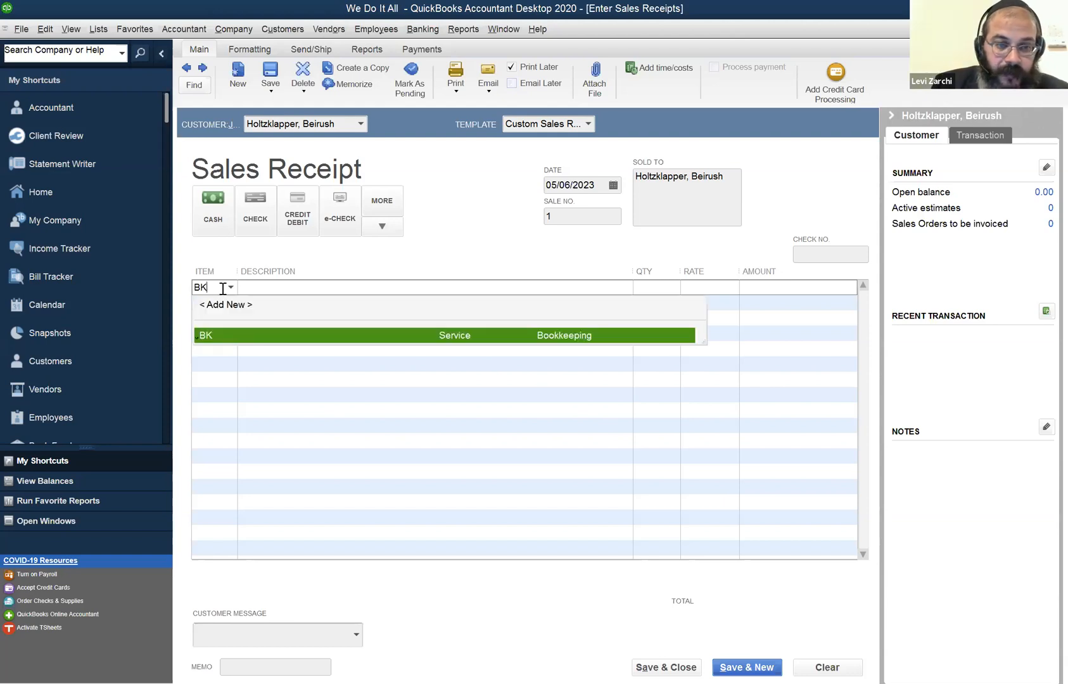
{"action": "key", "text": "Tab"}
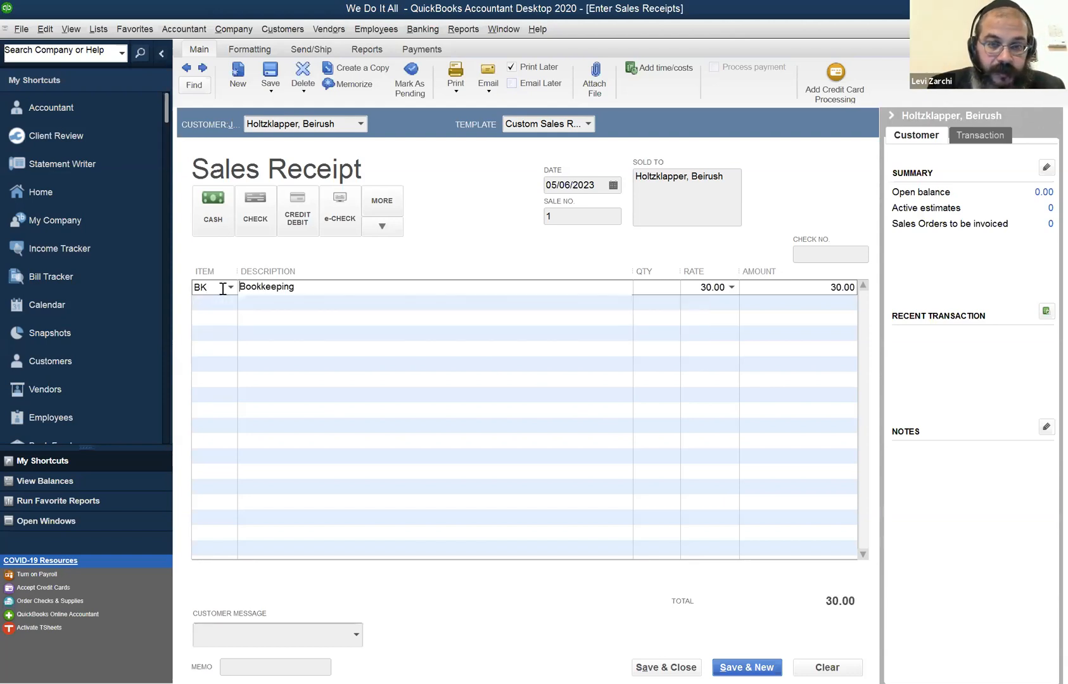
{"action": "key", "text": "Tab"}
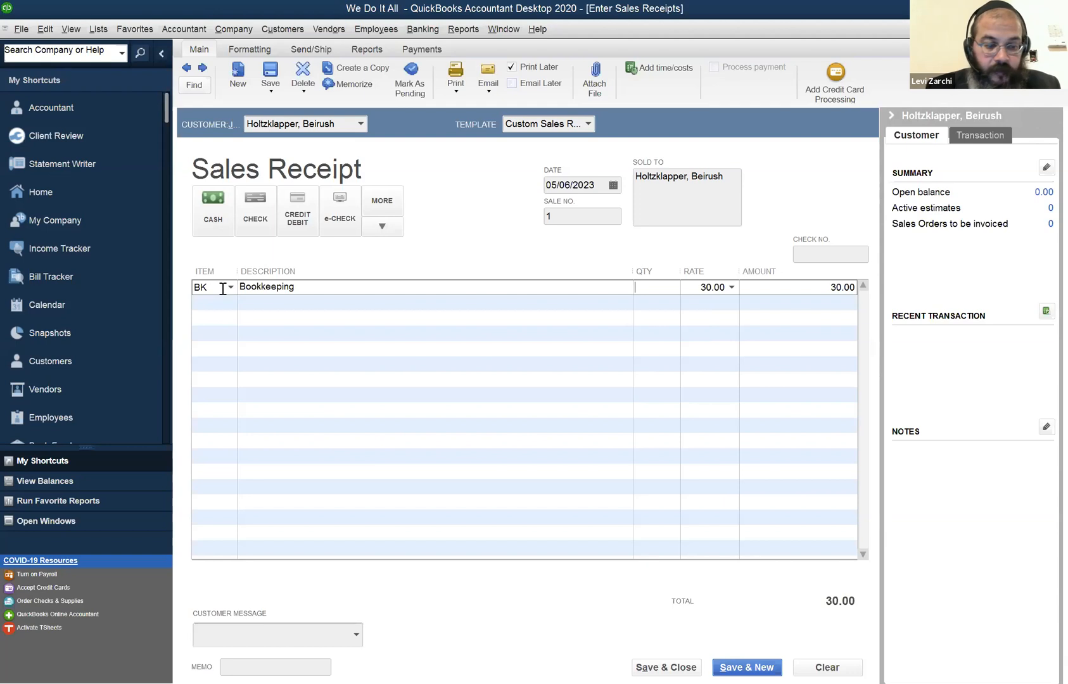
{"action": "type", "text": "2.5"}
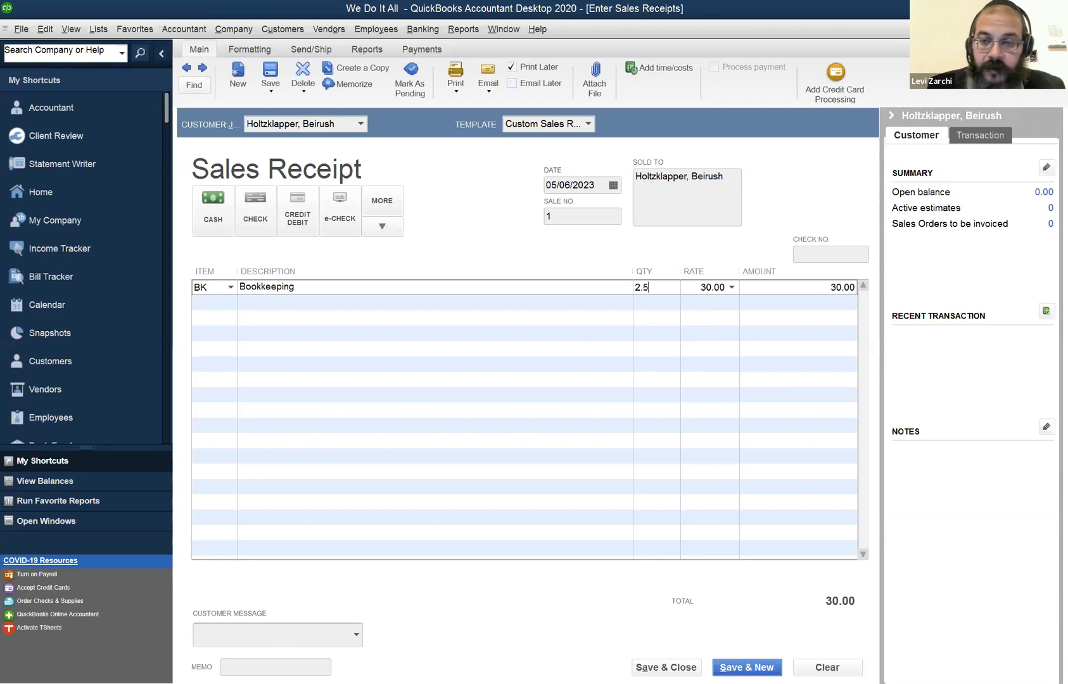
{"action": "key", "text": "Tab"}
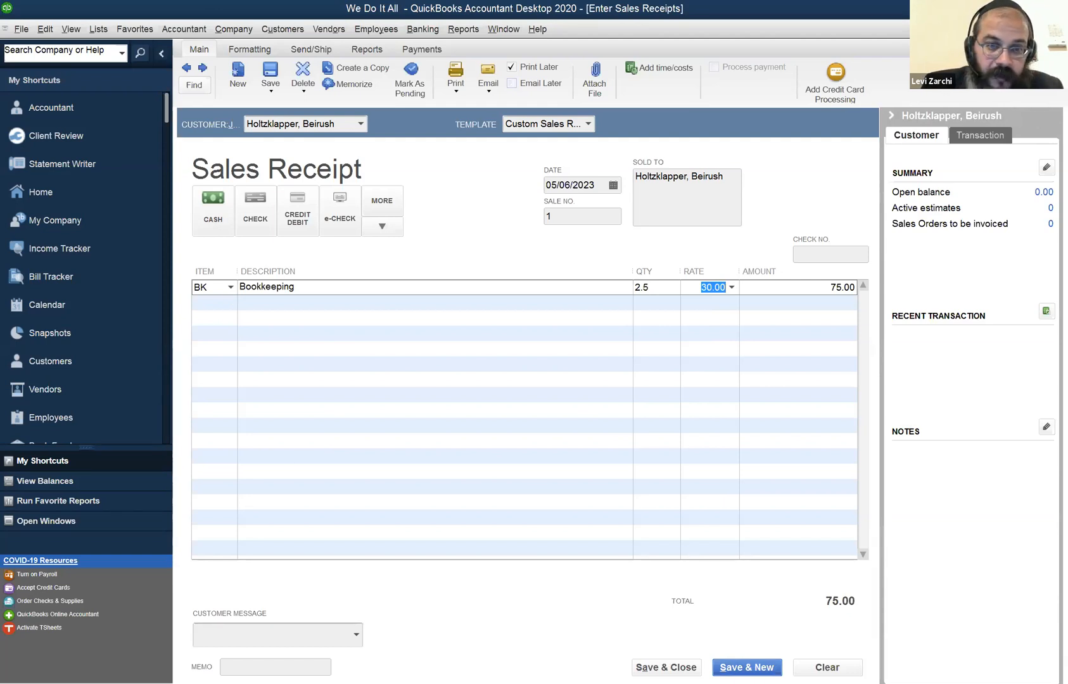
{"action": "key", "text": "Return"}
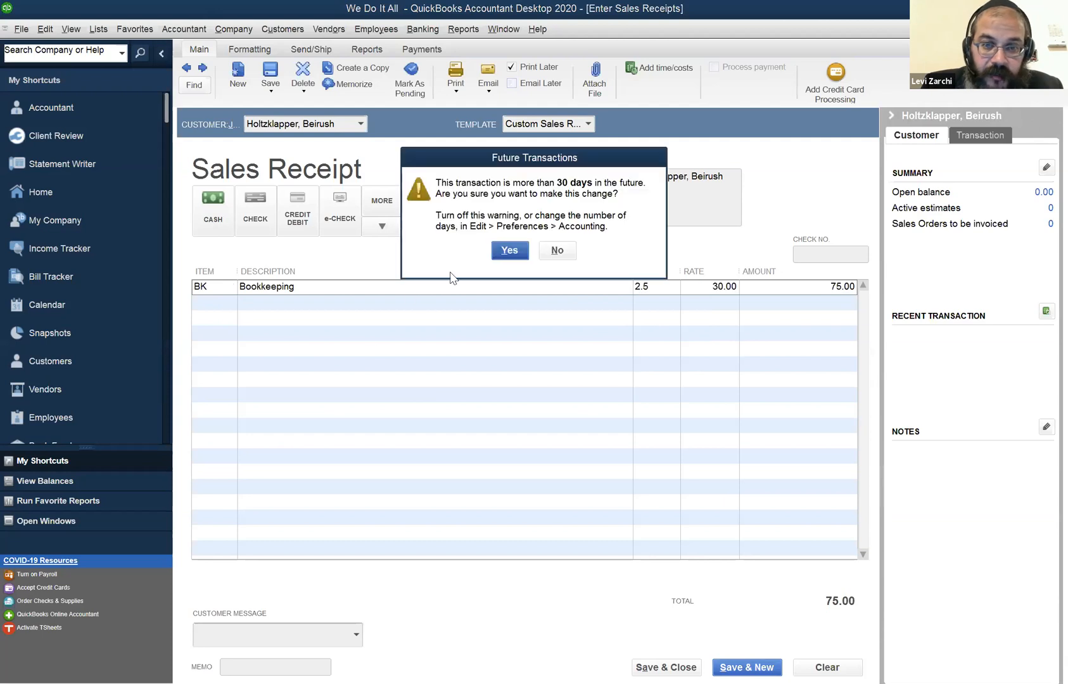
{"action": "left_click", "coordinate": [510, 250]}
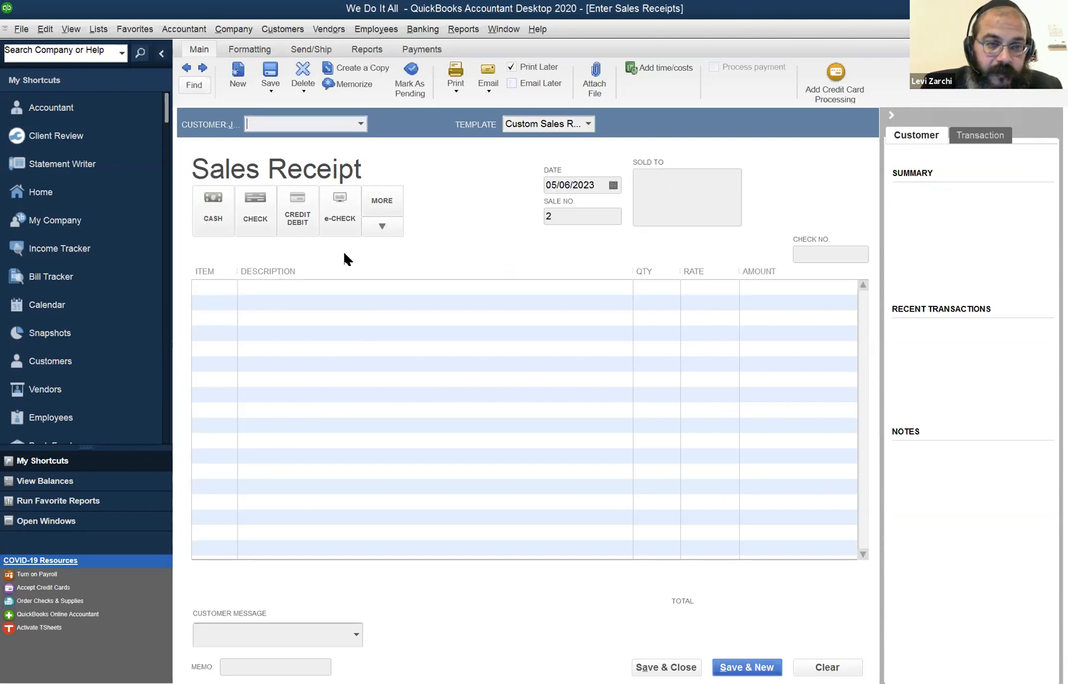
Enter the next customer's full name on the new sales receipt and quick-add them to the Customer:Job list.
{"action": "left_click", "coordinate": [303, 126]}
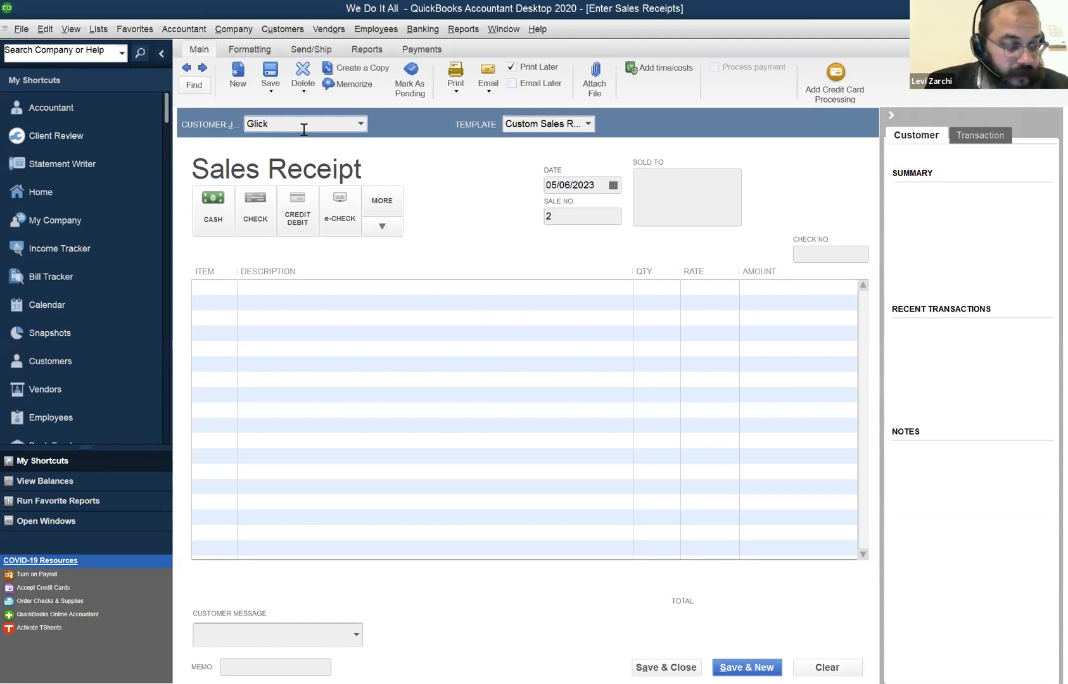
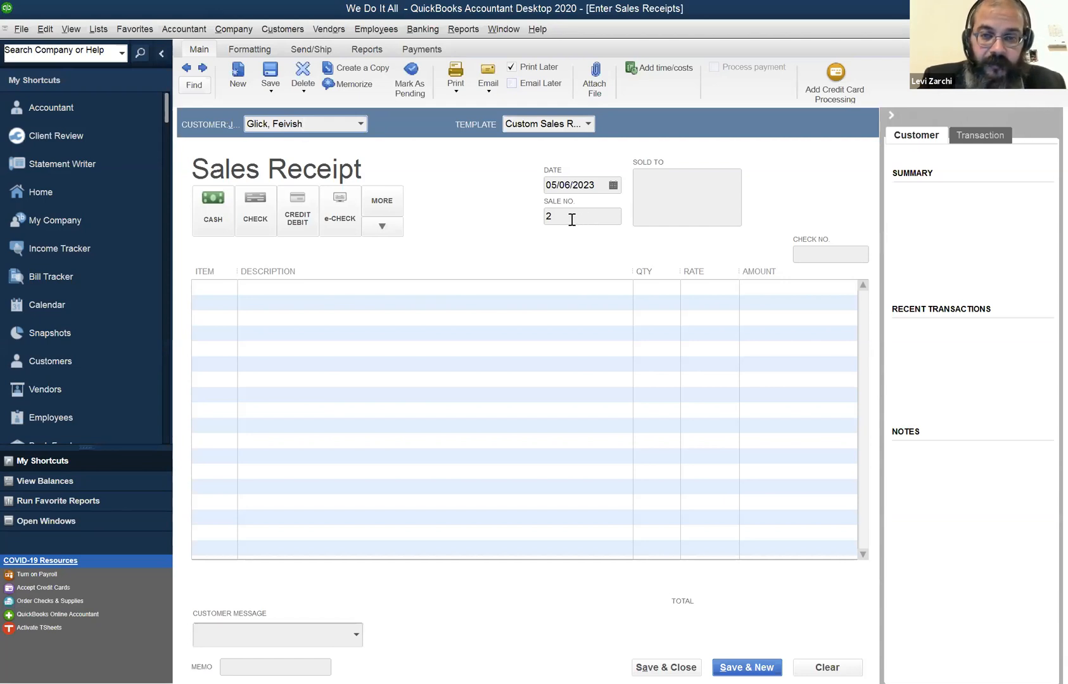
{"action": "key", "text": "Tab"}
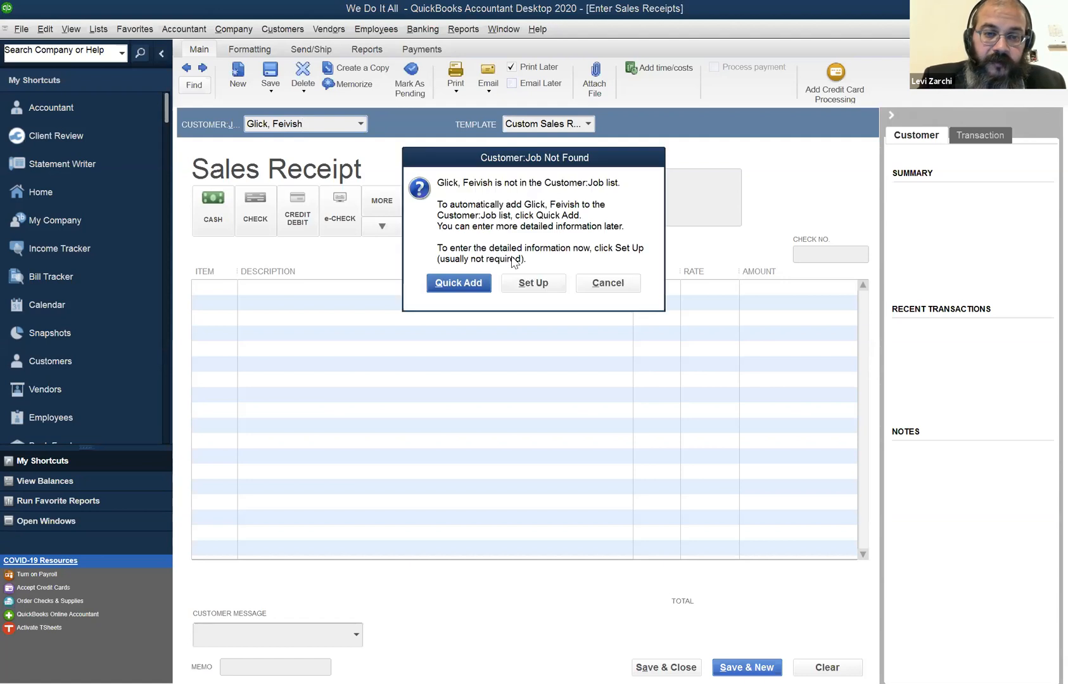
{"action": "left_click", "coordinate": [446, 285]}
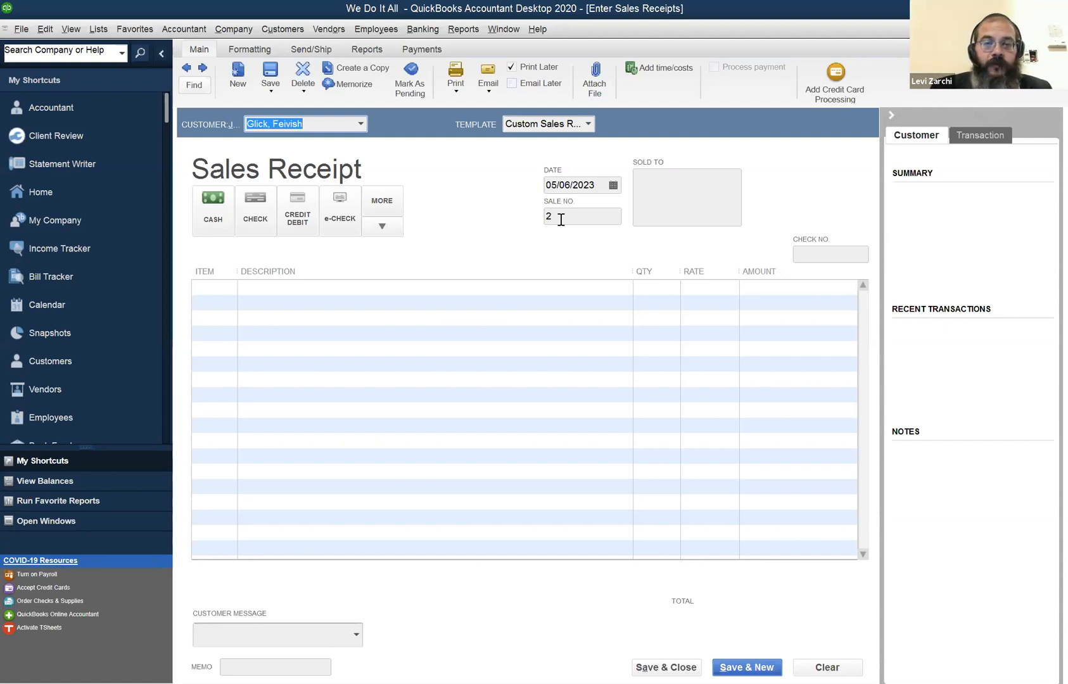
Set the payment method to check and enter check number 7645 on the sales receipt.
{"action": "left_click", "coordinate": [264, 213]}
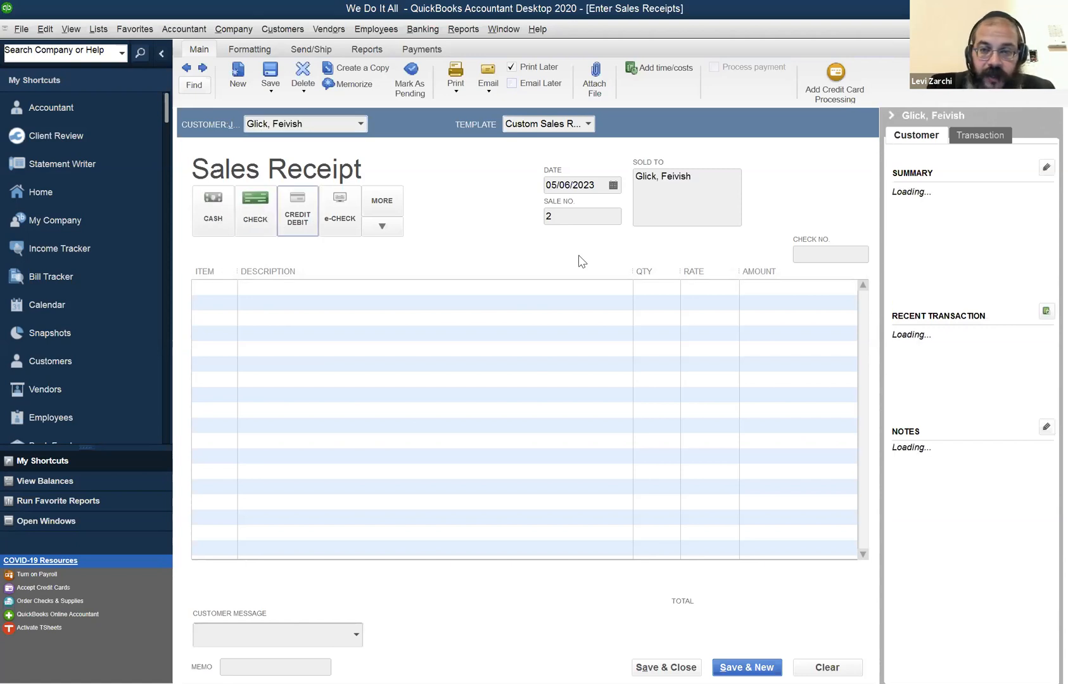
{"action": "left_click", "coordinate": [810, 255]}
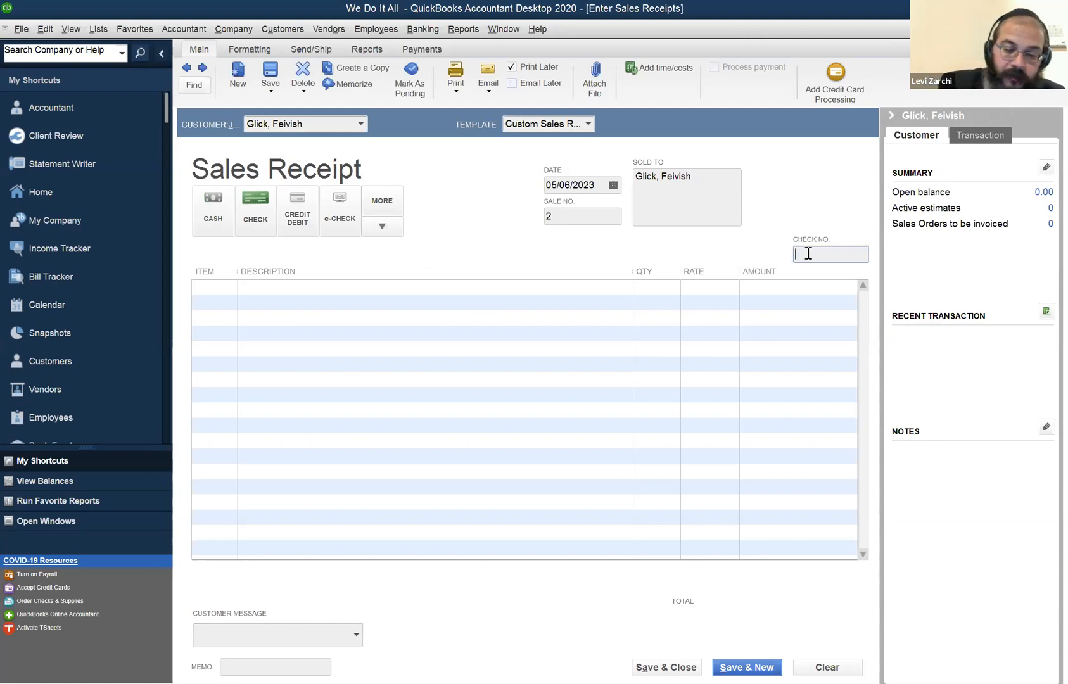
{"action": "type", "text": "7645"}
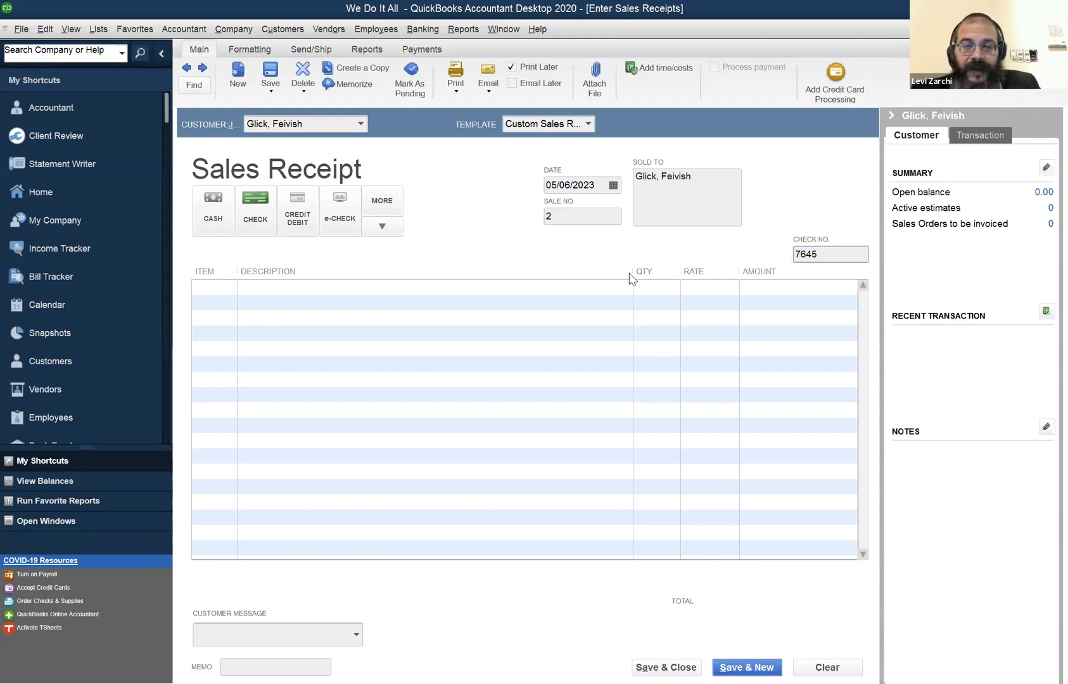
Add the Housekeeping item HK with quantity 1 to the first line of the sales receipt.
{"action": "left_click", "coordinate": [255, 287]}
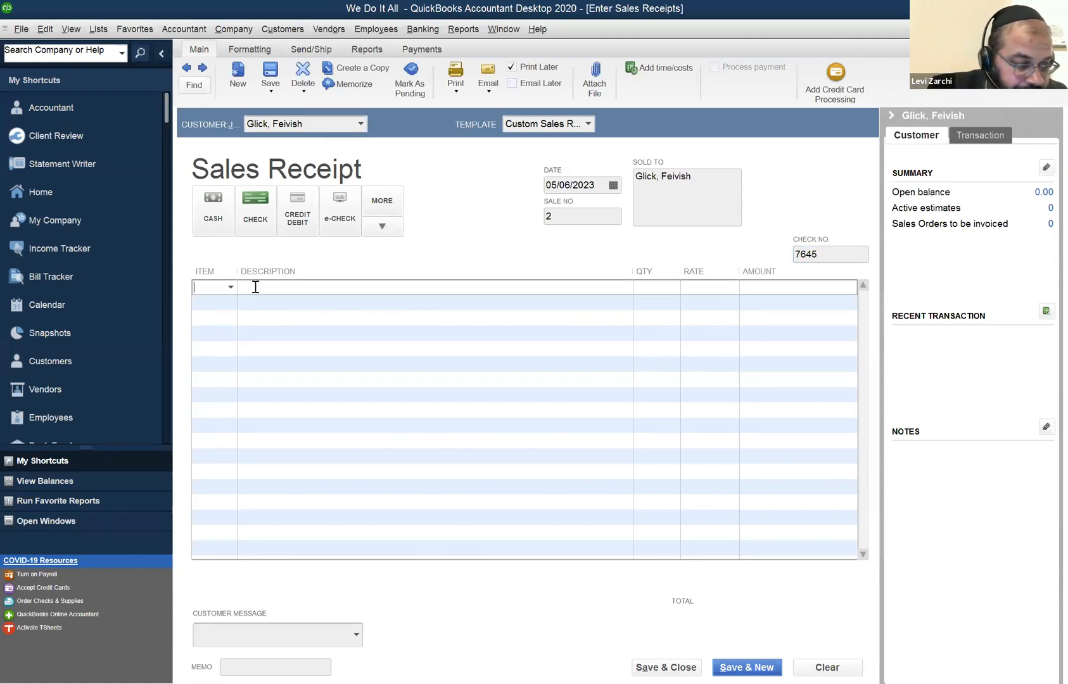
{"action": "type", "text": "HK"}
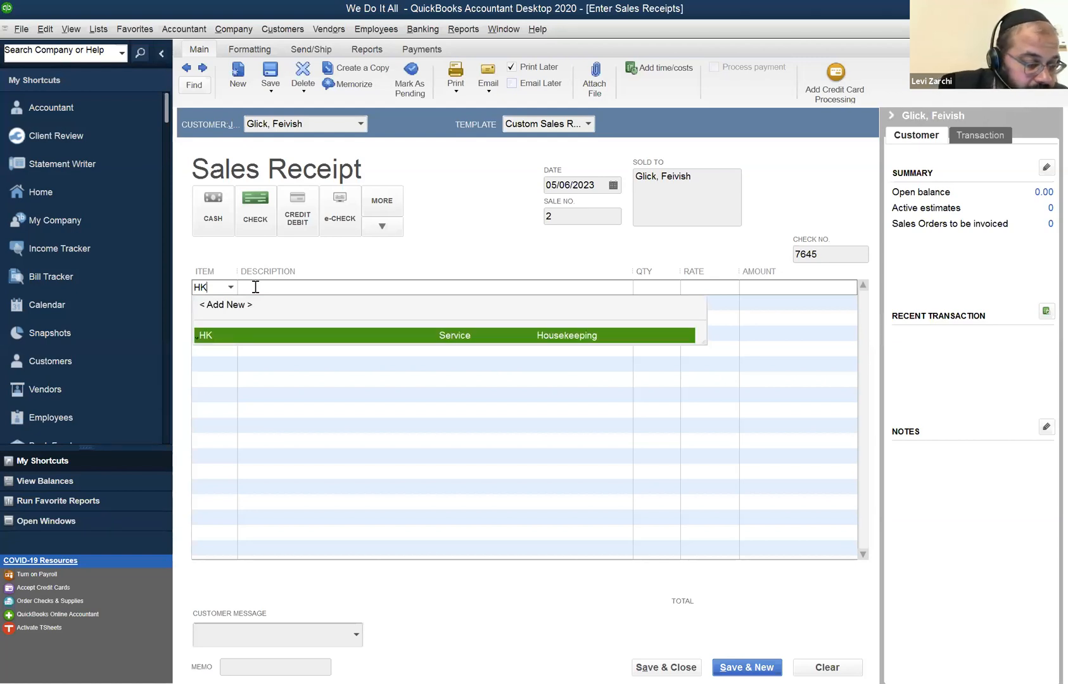
{"action": "key", "text": "Tab"}
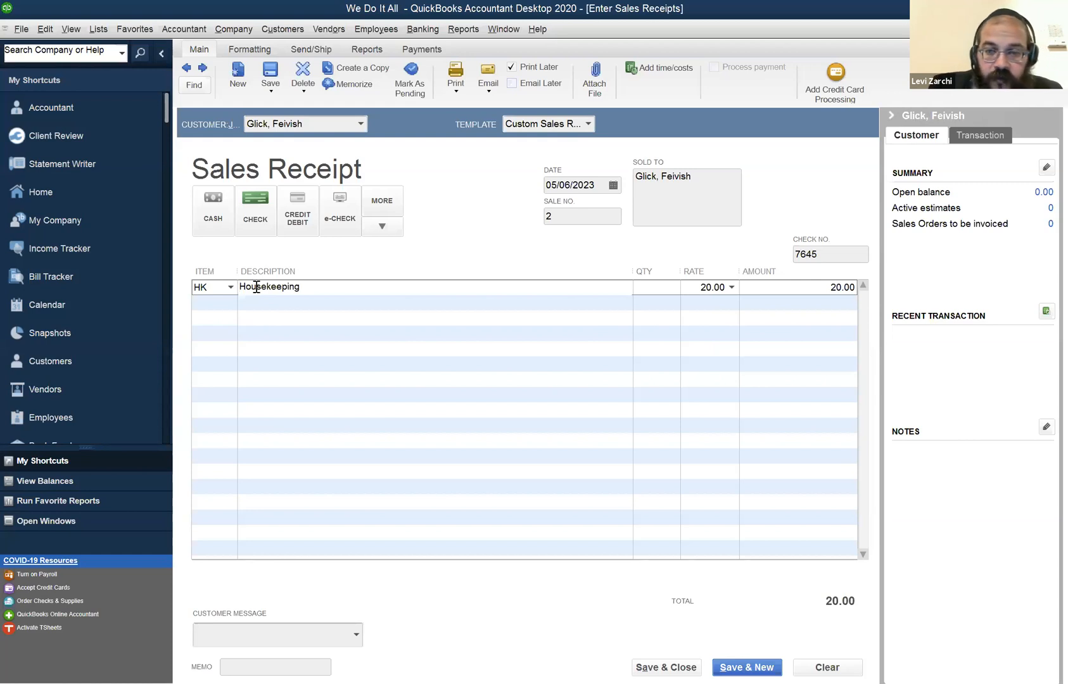
{"action": "left_click", "coordinate": [659, 286]}
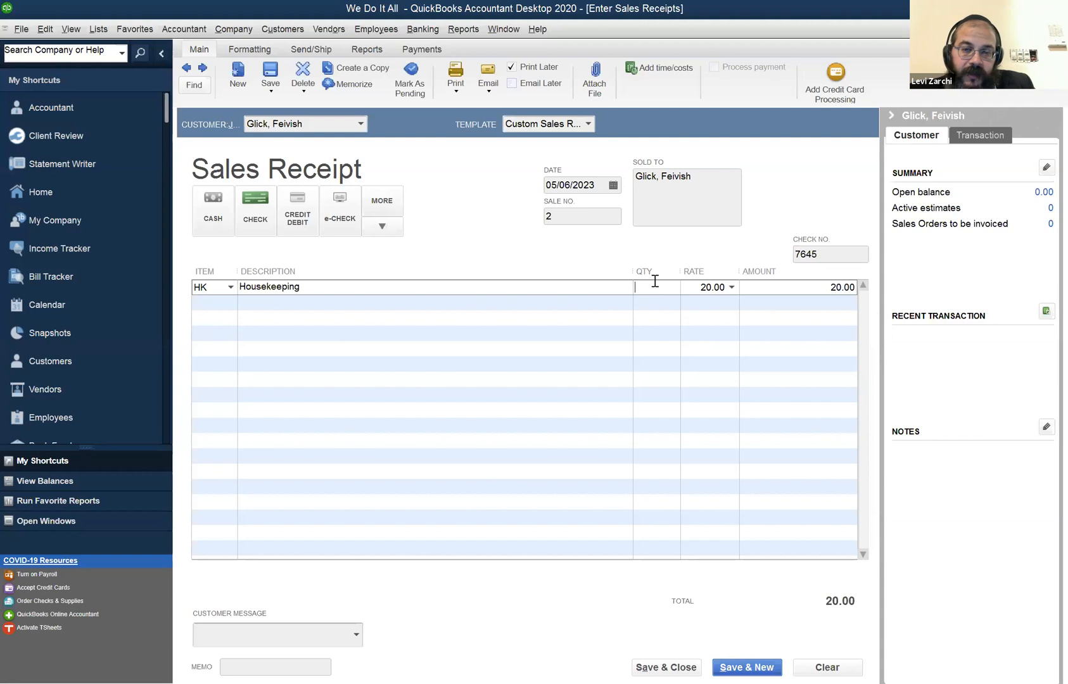
{"action": "type", "text": "1"}
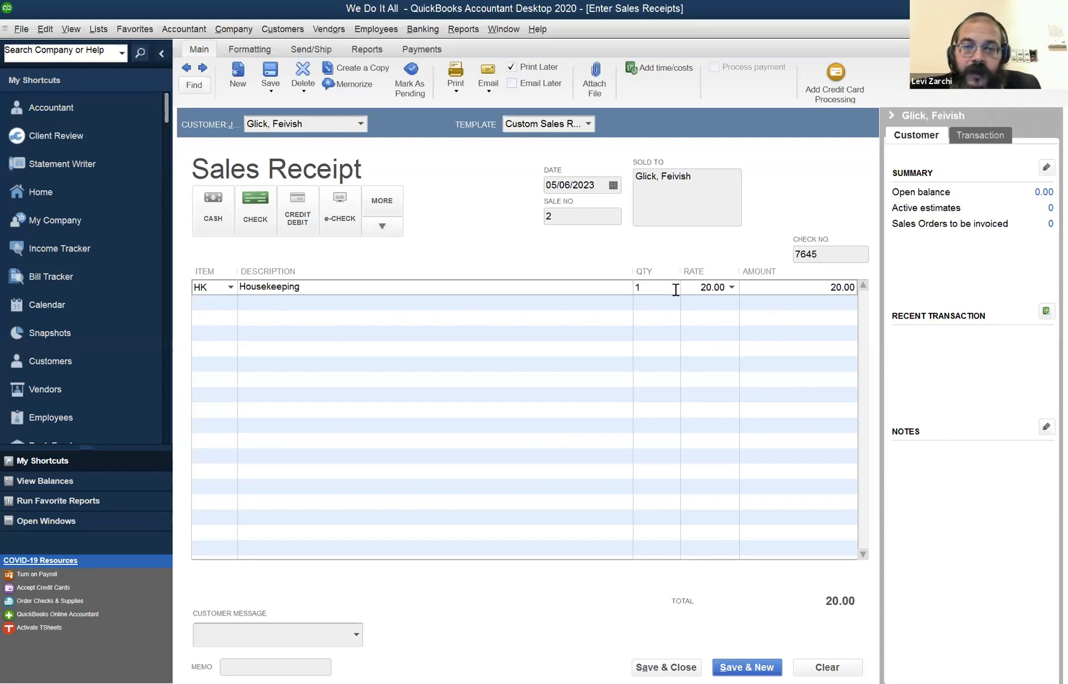
Set the sales receipt date to 12/28/2019.
{"action": "left_click", "coordinate": [599, 184]}
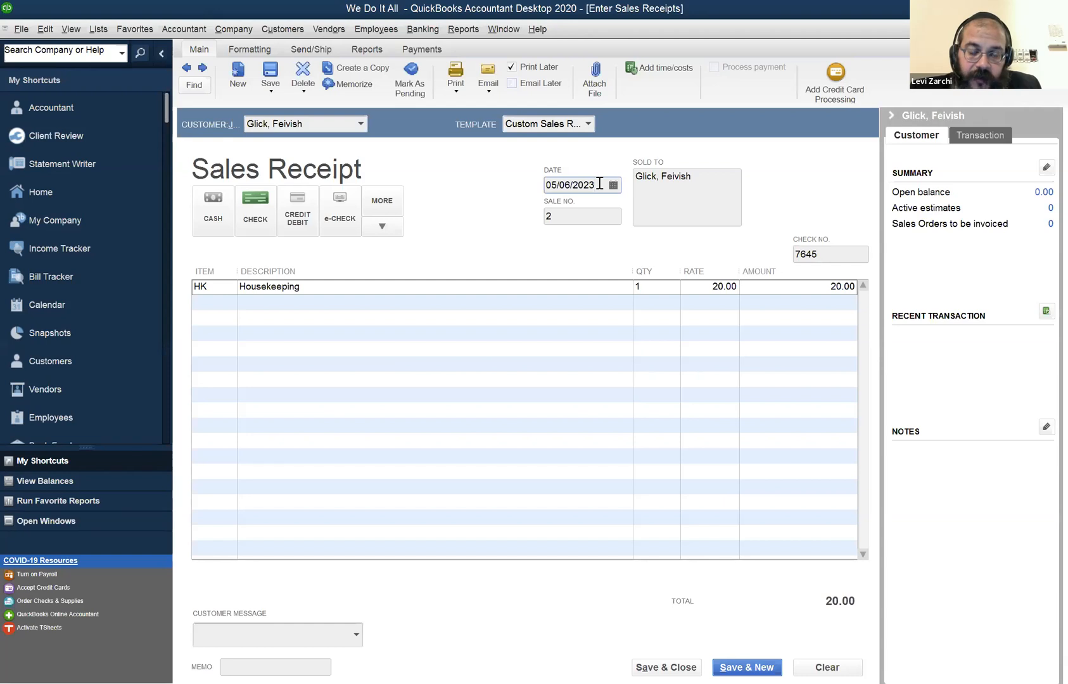
{"action": "left_click_drag", "start_coordinate": [599, 185], "coordinate": [541, 184]}
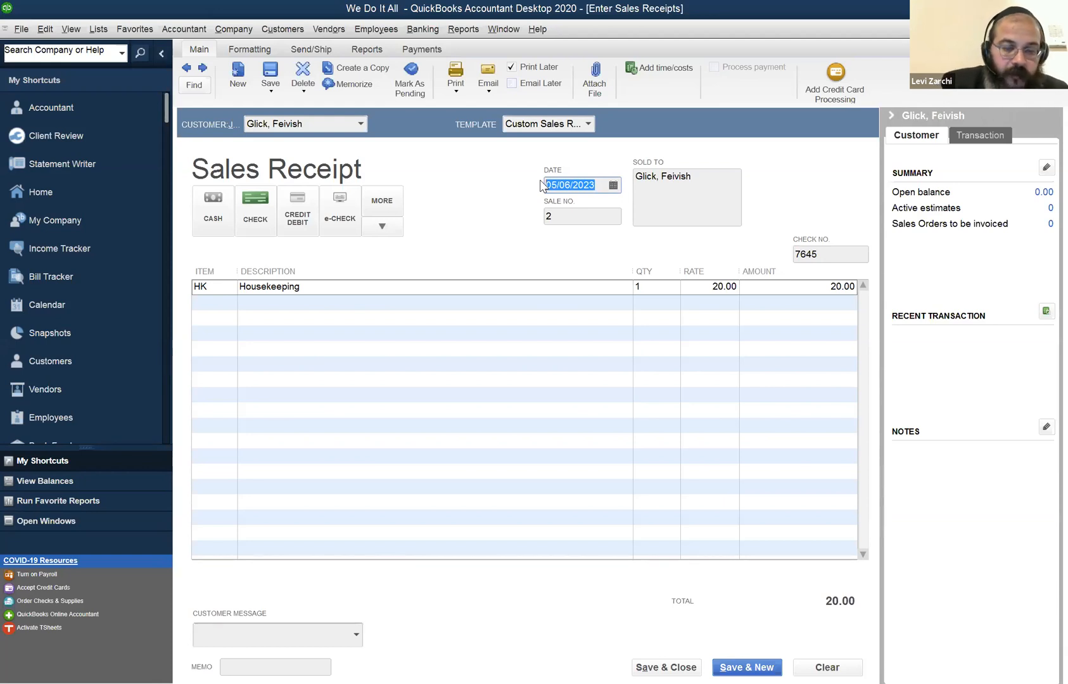
{"action": "type", "text": "122"}
{"action": "type", "text": "82"}
{"action": "type", "text": "2019"}
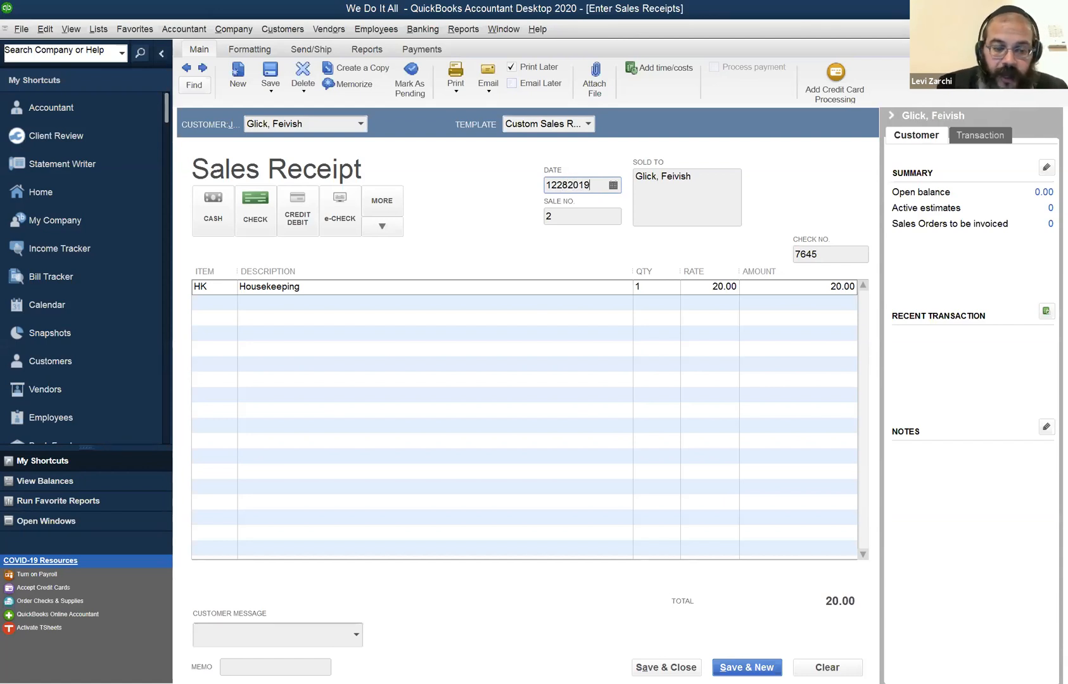
{"action": "key", "text": "Tab"}
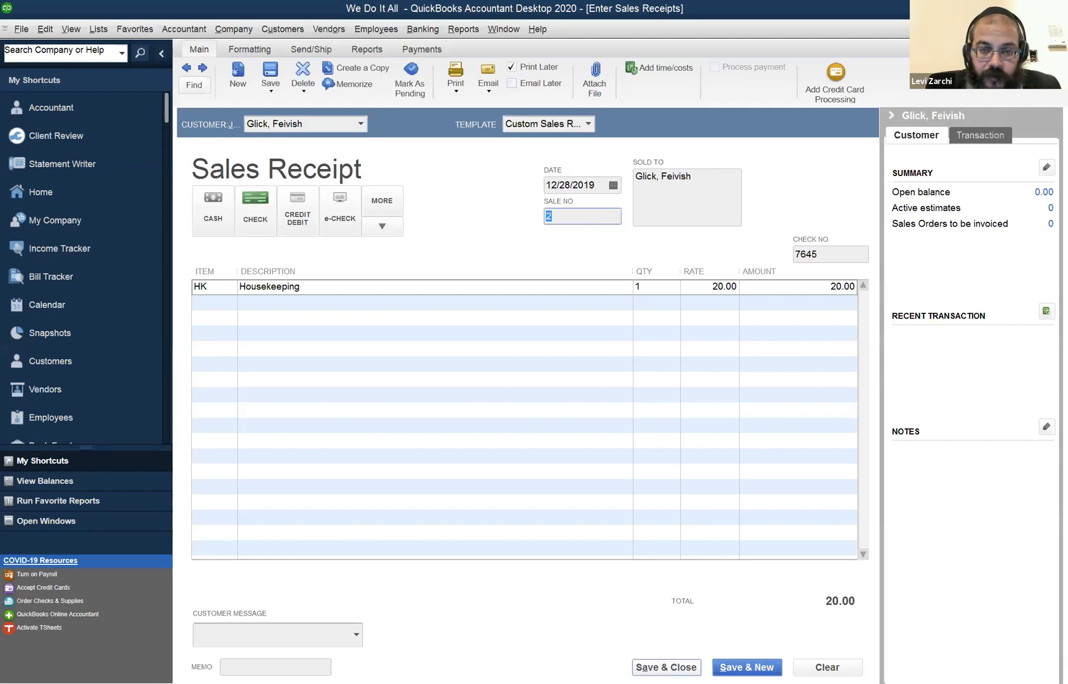
{"action": "left_click", "coordinate": [666, 667]}
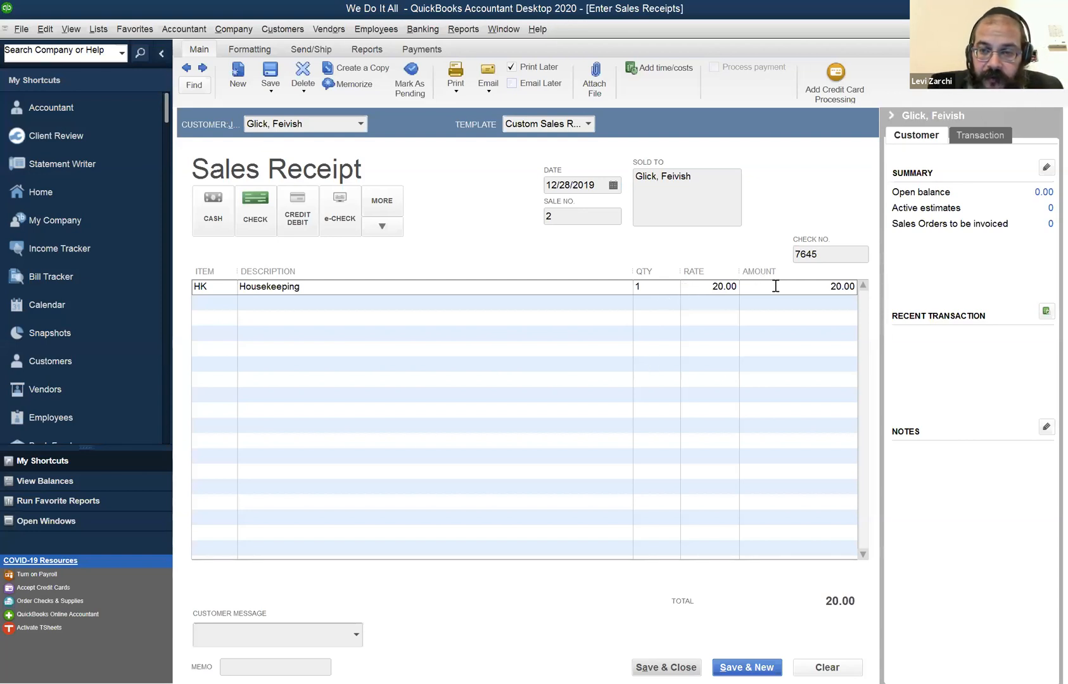
Clear the Housekeeping line's quantity and set its amount to 70.00.
{"action": "left_click", "coordinate": [663, 287]}
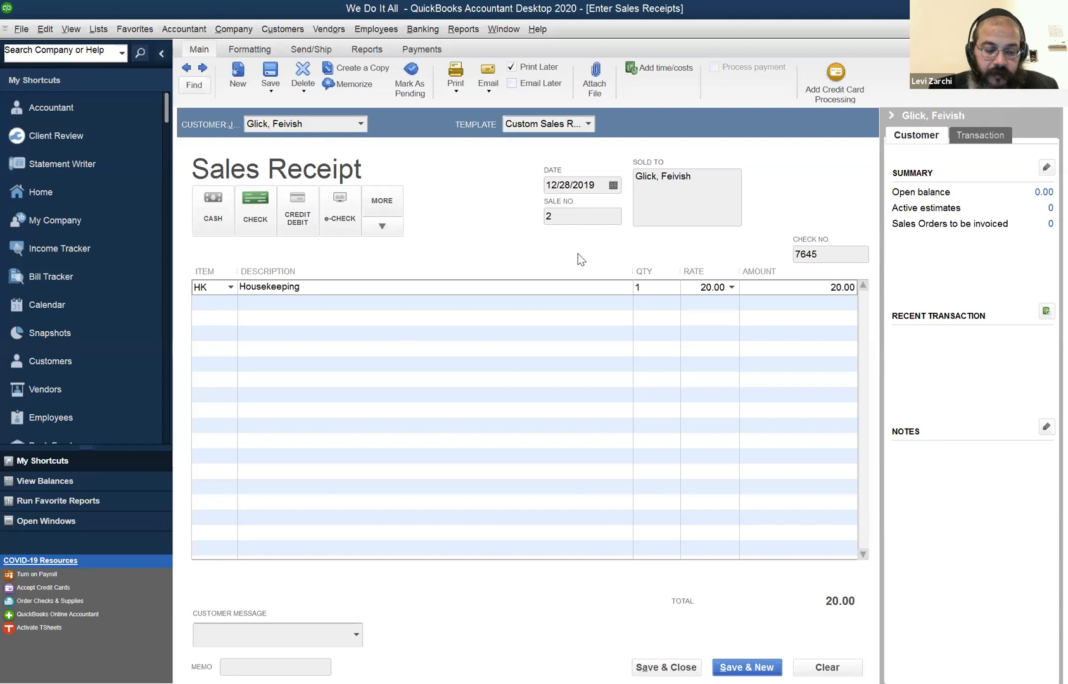
{"action": "key", "text": "BackSpace"}
{"action": "key", "text": "Tab"}
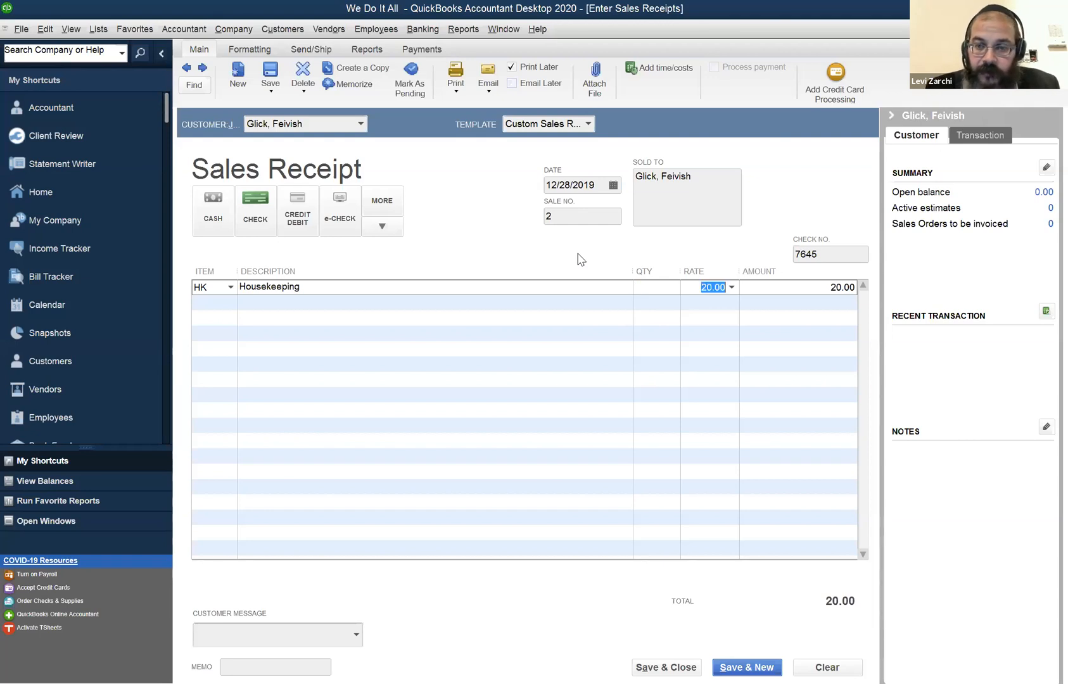
{"action": "key", "text": "Tab"}
{"action": "type", "text": "70"}
{"action": "key", "text": "Tab"}
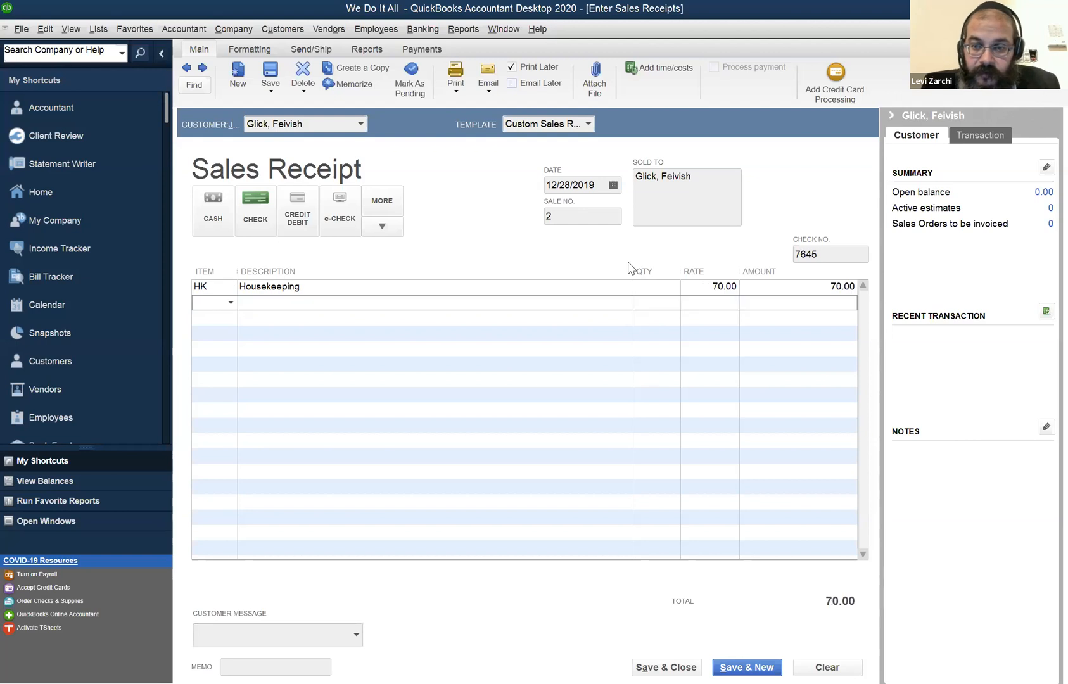
Re-enter the item HK on the Housekeeping line and set its quantity to 3.5.
{"action": "left_click", "coordinate": [654, 289]}
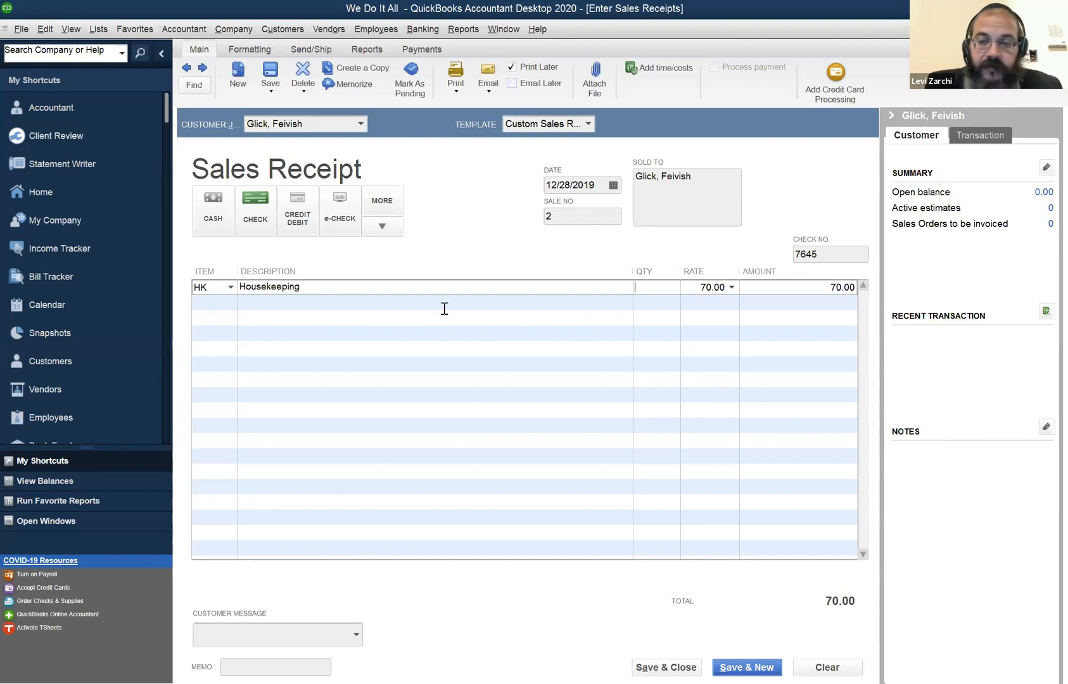
{"action": "left_click", "coordinate": [216, 290]}
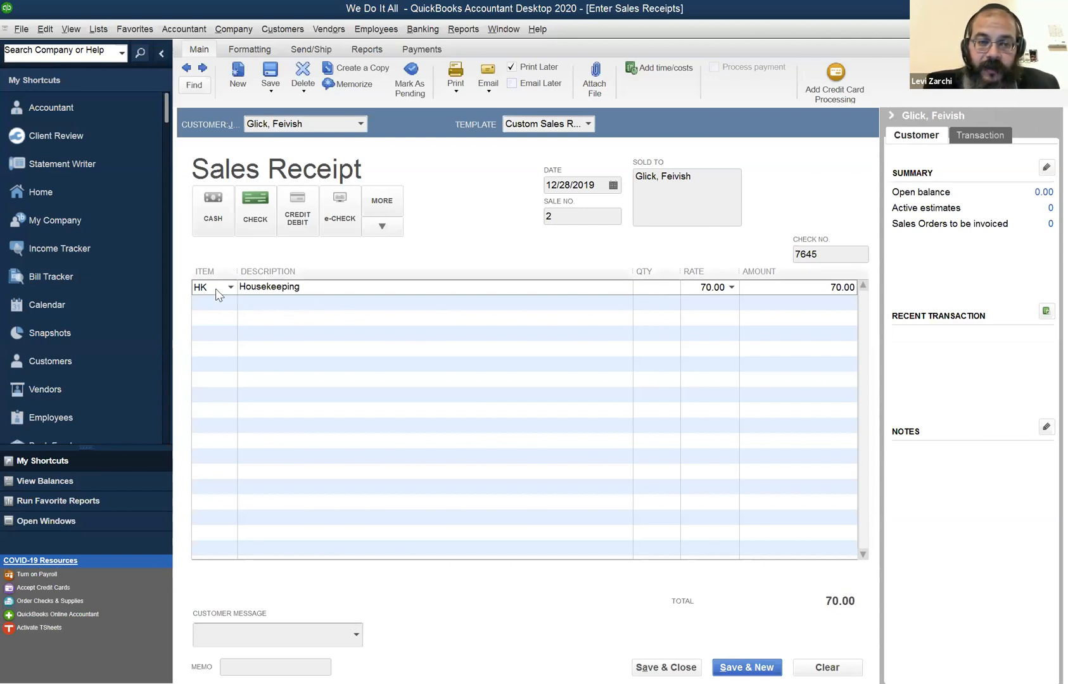
{"action": "key", "text": "BackSpace"}
{"action": "key", "text": "BackSpace"}
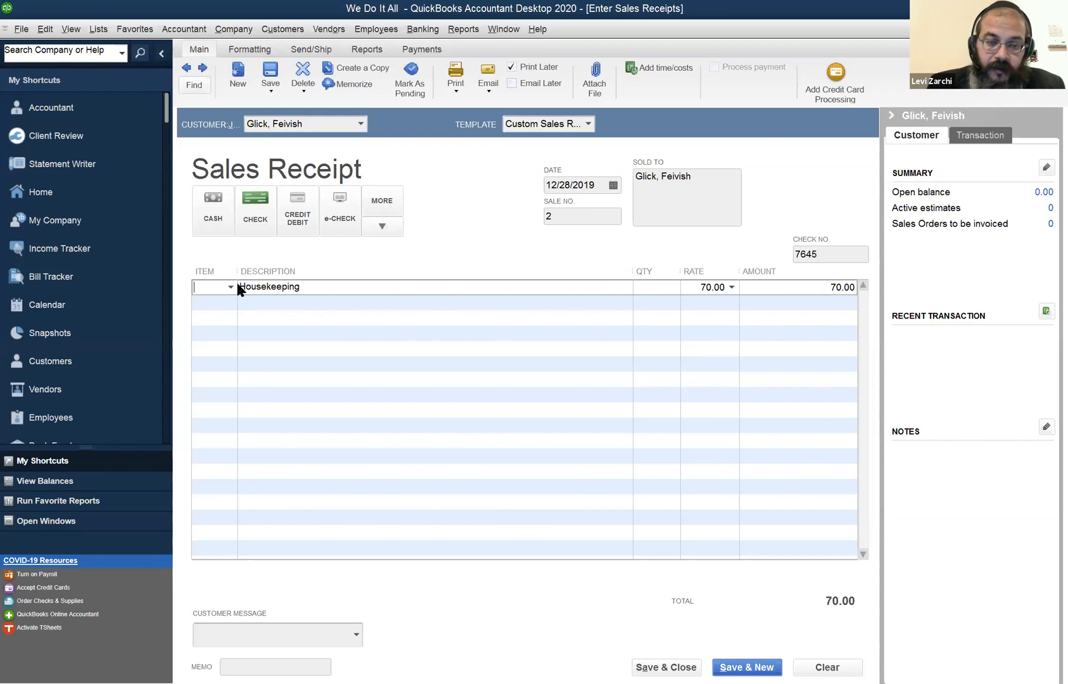
{"action": "type", "text": "HK"}
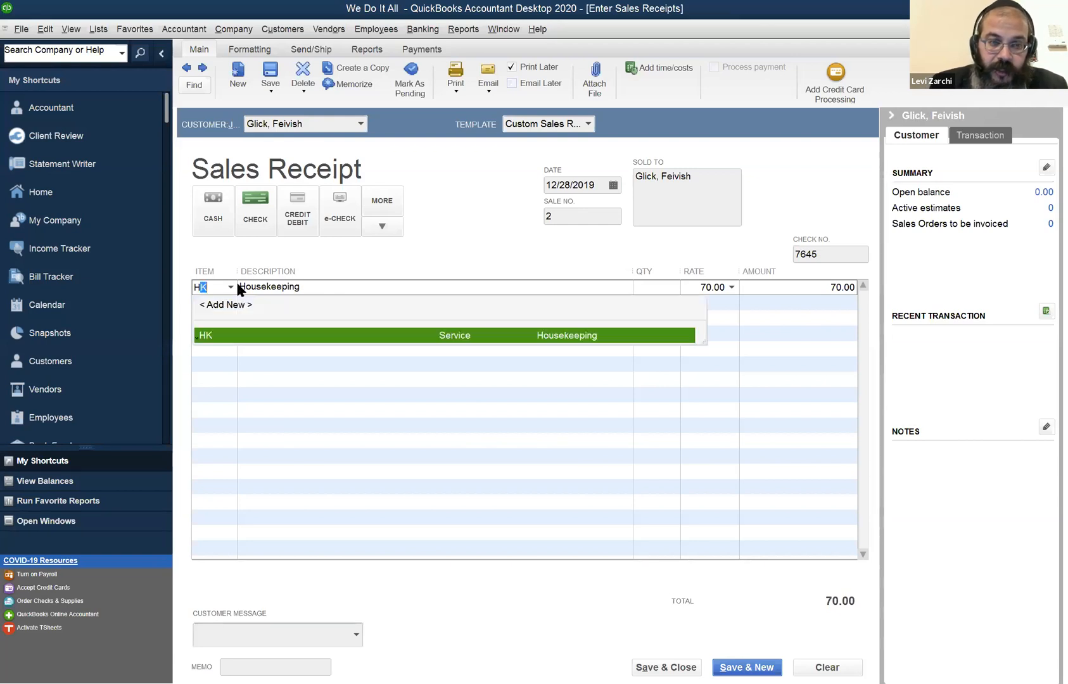
{"action": "key", "text": "Tab"}
{"action": "key", "text": "Tab"}
{"action": "type", "text": "3.5"}
{"action": "key", "text": "Tab"}
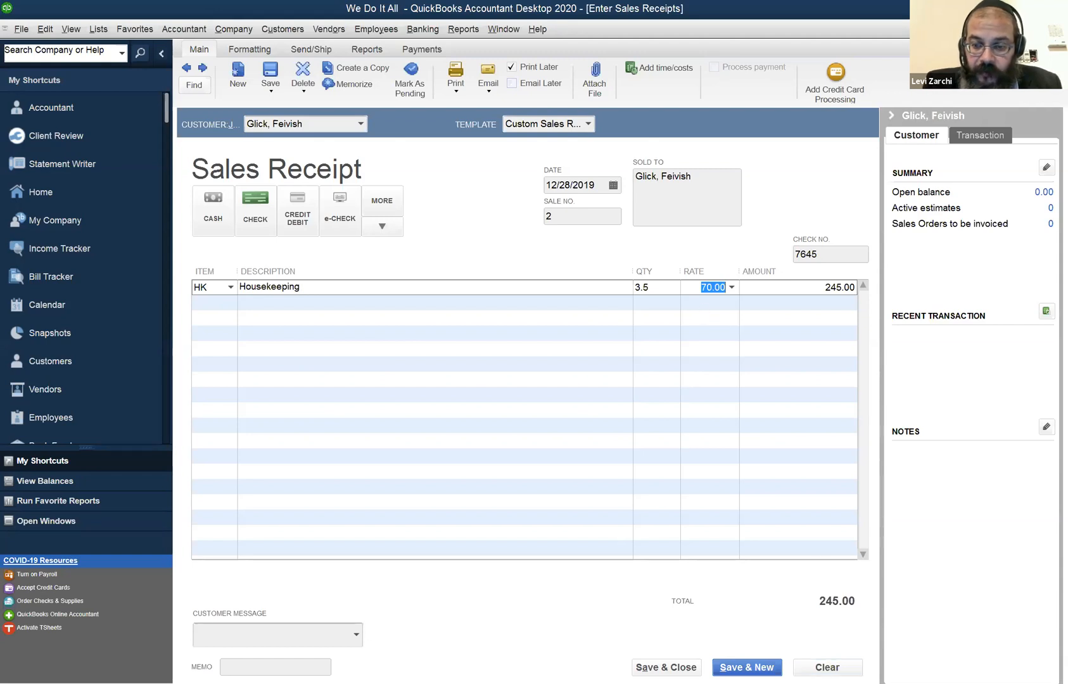
Clear the whole sales receipt form and enter the Housekeeping item HK again with quantity 3.5.
{"action": "left_click", "coordinate": [827, 668]}
{"action": "left_click", "coordinate": [233, 292]}
{"action": "type", "text": "HK"}
{"action": "key", "text": "Tab"}
{"action": "key", "text": "Tab"}
{"action": "type", "text": "3.5"}
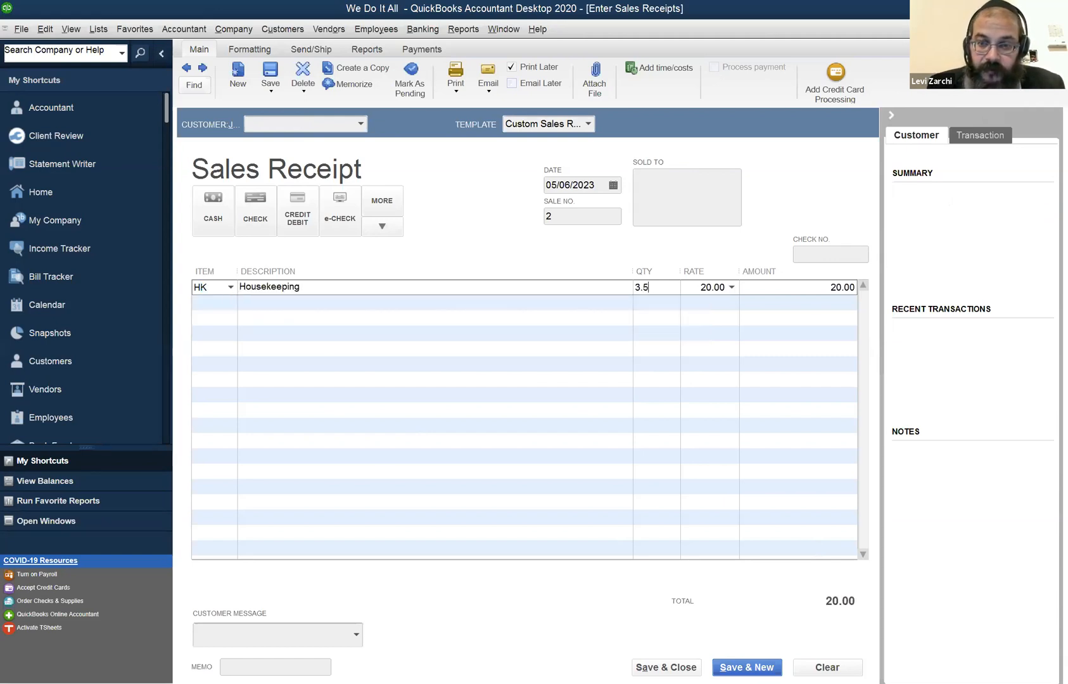
Remove the quantity from the Housekeeping line and enter 70 as its amount.
{"action": "key", "text": "Tab"}
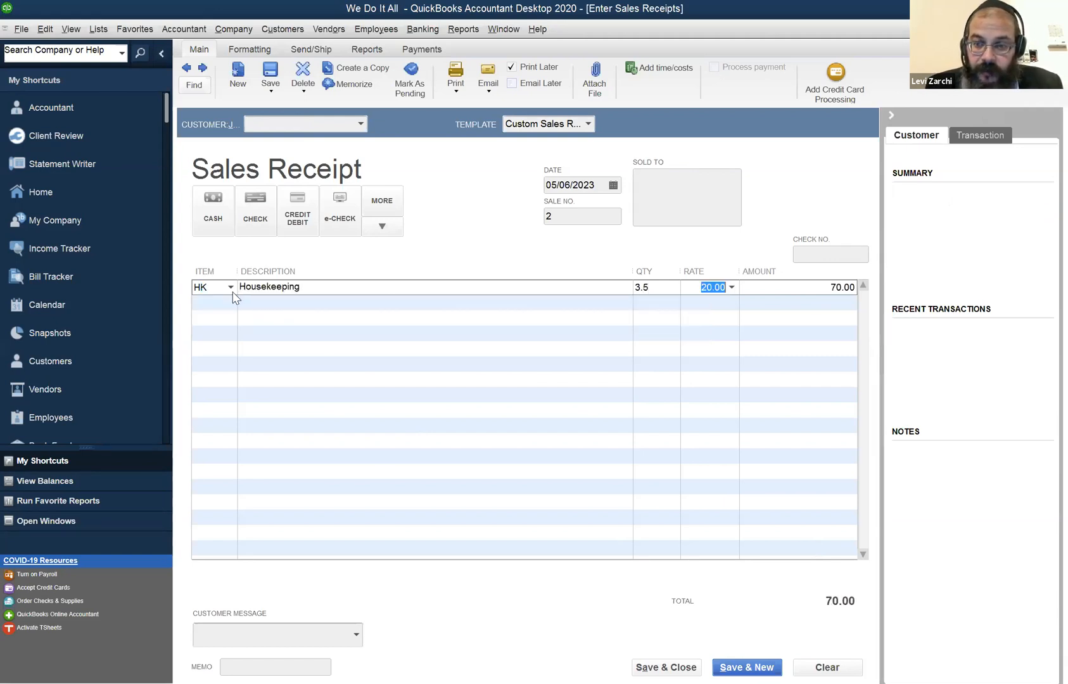
{"action": "left_click", "coordinate": [652, 288]}
{"action": "left_click_drag", "start_coordinate": [651, 288], "coordinate": [602, 275]}
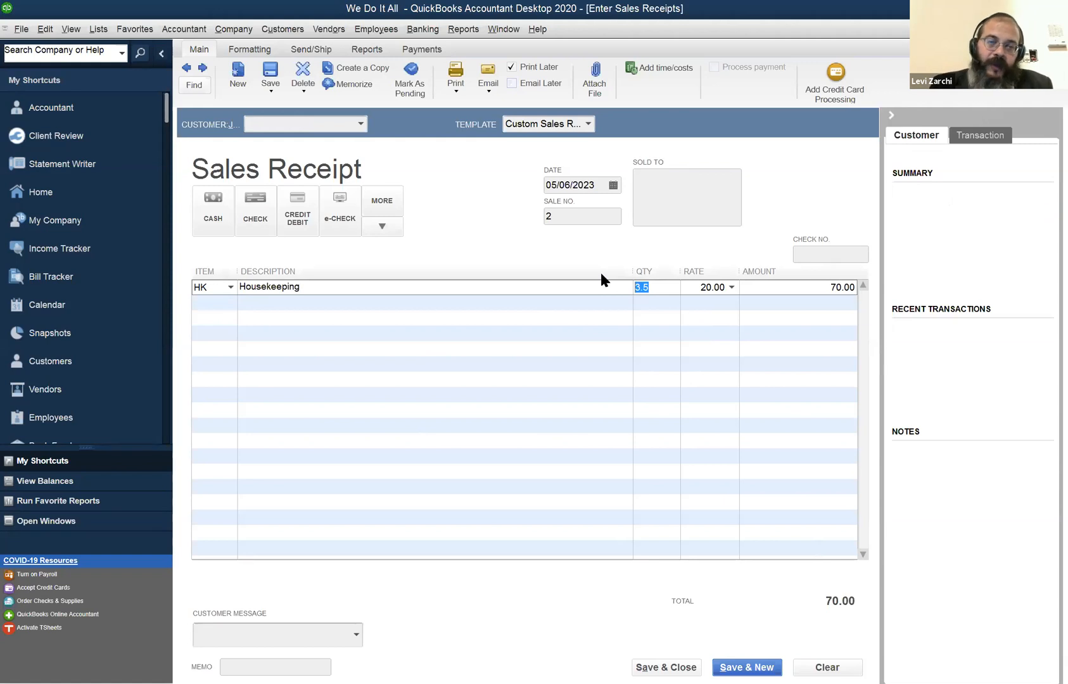
{"action": "key", "text": "BackSpace"}
{"action": "key", "text": "Tab"}
{"action": "key", "text": "Tab"}
{"action": "type", "text": "70"}
{"action": "key", "text": "Tab"}
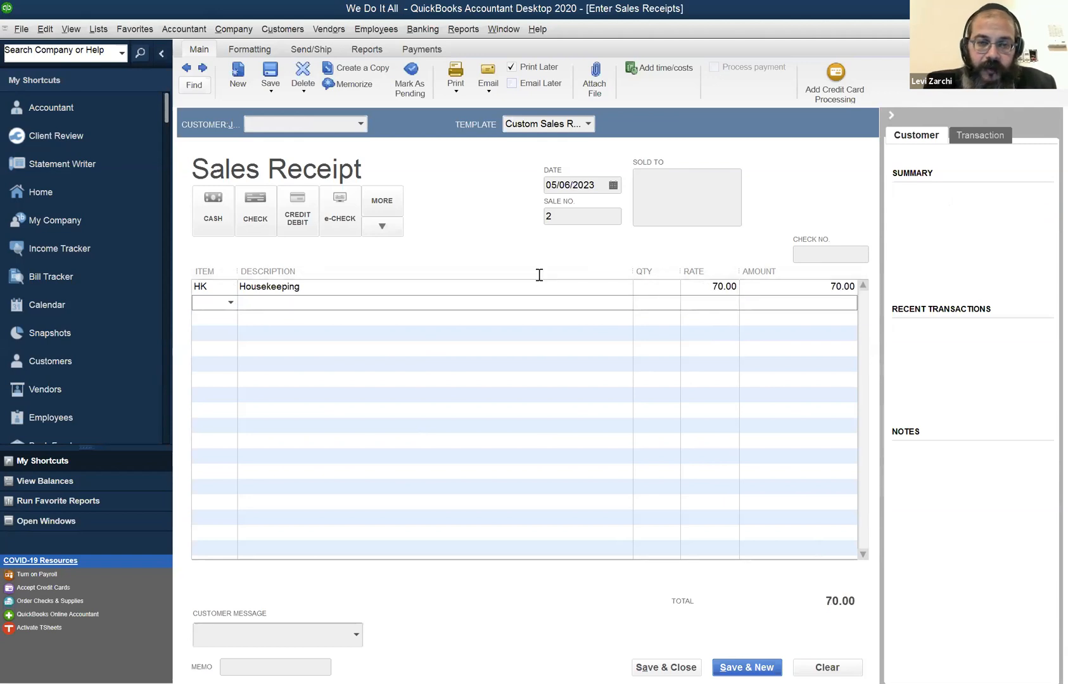
Set the Housekeeping sales receipt's date to 12/28/2019.
{"action": "left_click", "coordinate": [436, 158]}
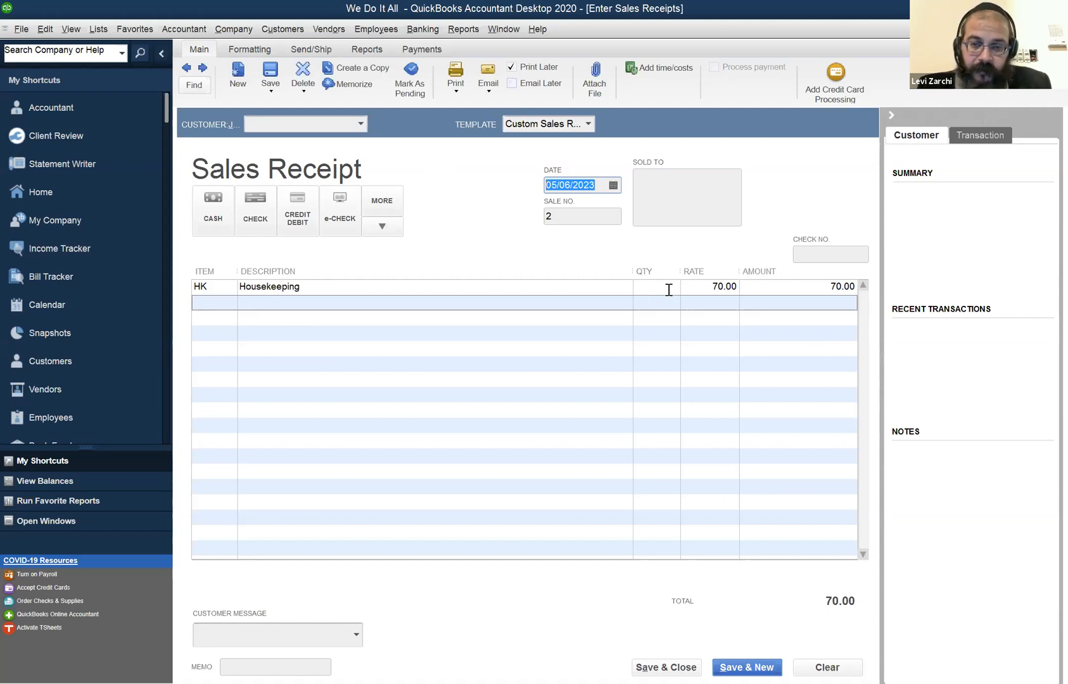
{"action": "type", "text": "122819"}
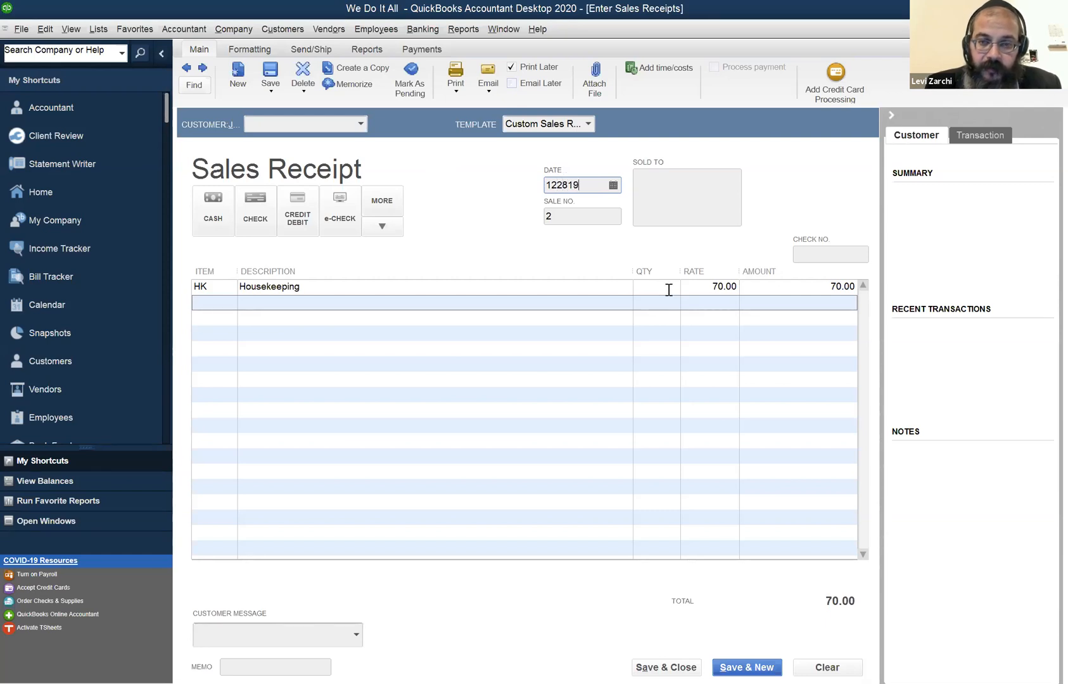
{"action": "key", "text": "Tab"}
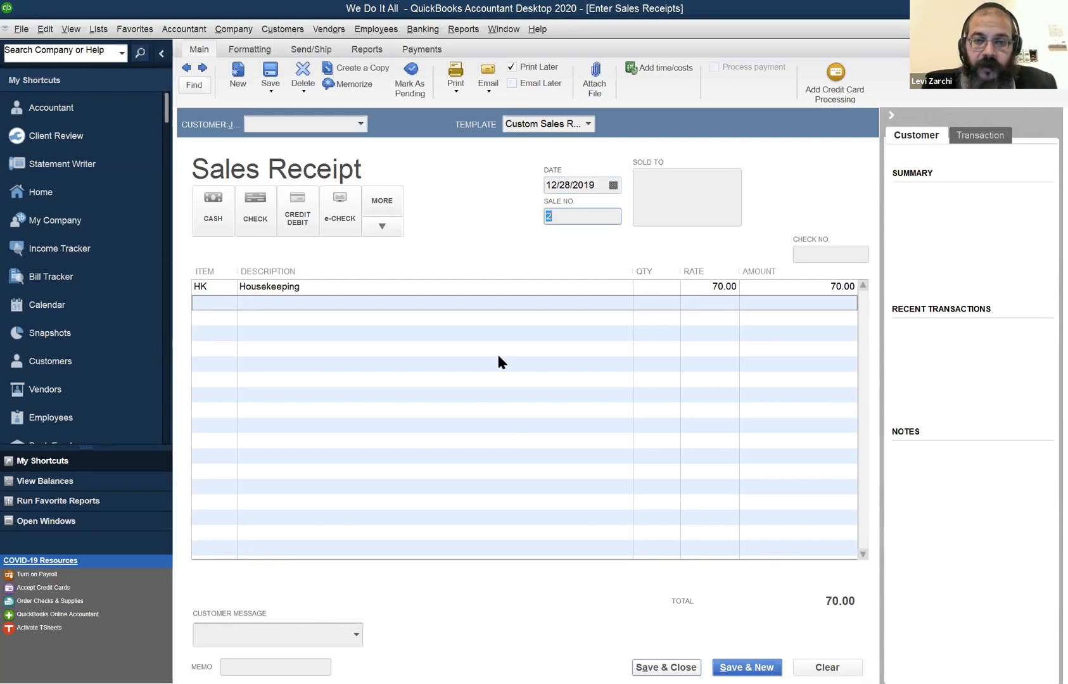
{"action": "left_click", "coordinate": [507, 306]}
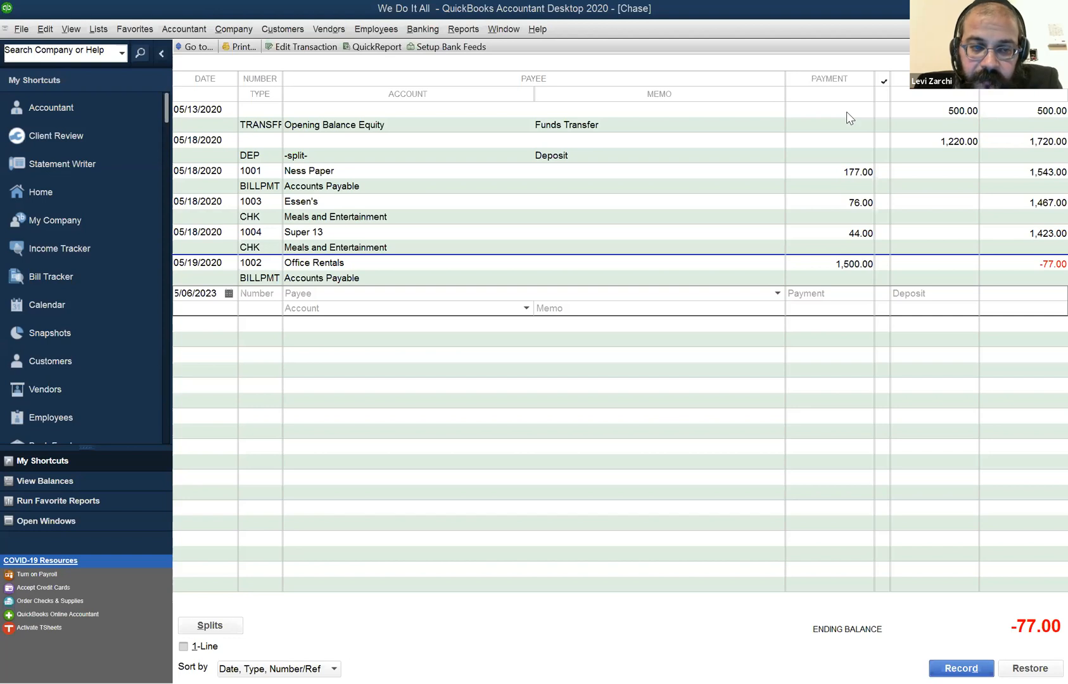
In the Customer Center, show transactions for all dates and open the bookkeeping customer's sales receipt no. 1.
{"action": "left_click", "coordinate": [274, 33]}
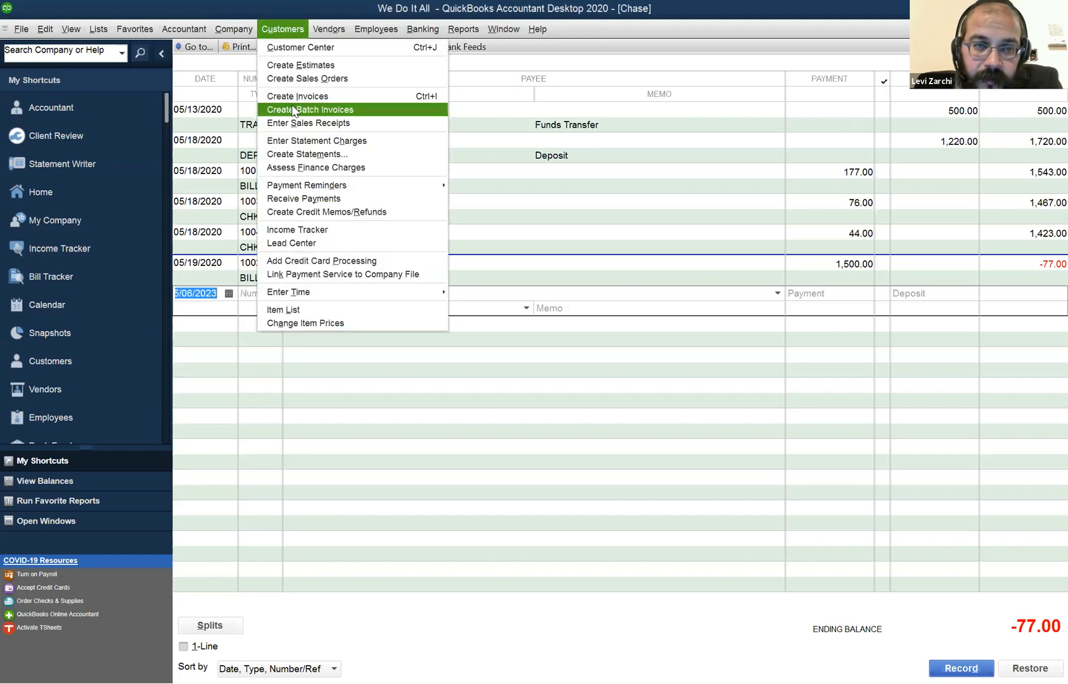
{"action": "left_click", "coordinate": [287, 51]}
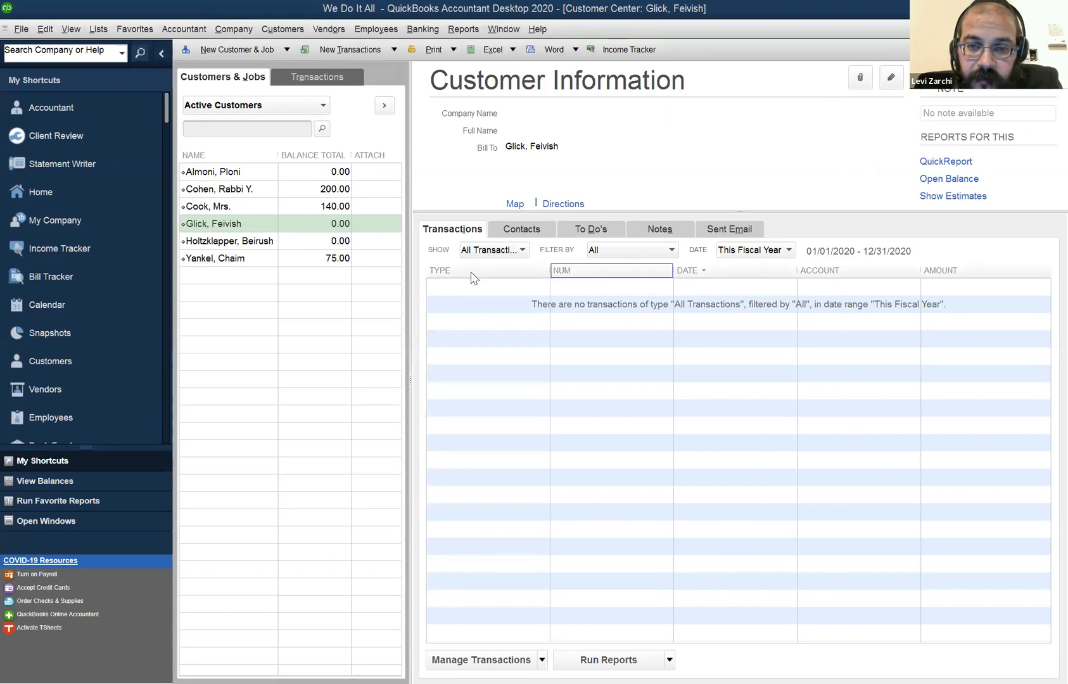
{"action": "left_click", "coordinate": [754, 251]}
{"action": "left_click", "coordinate": [728, 268]}
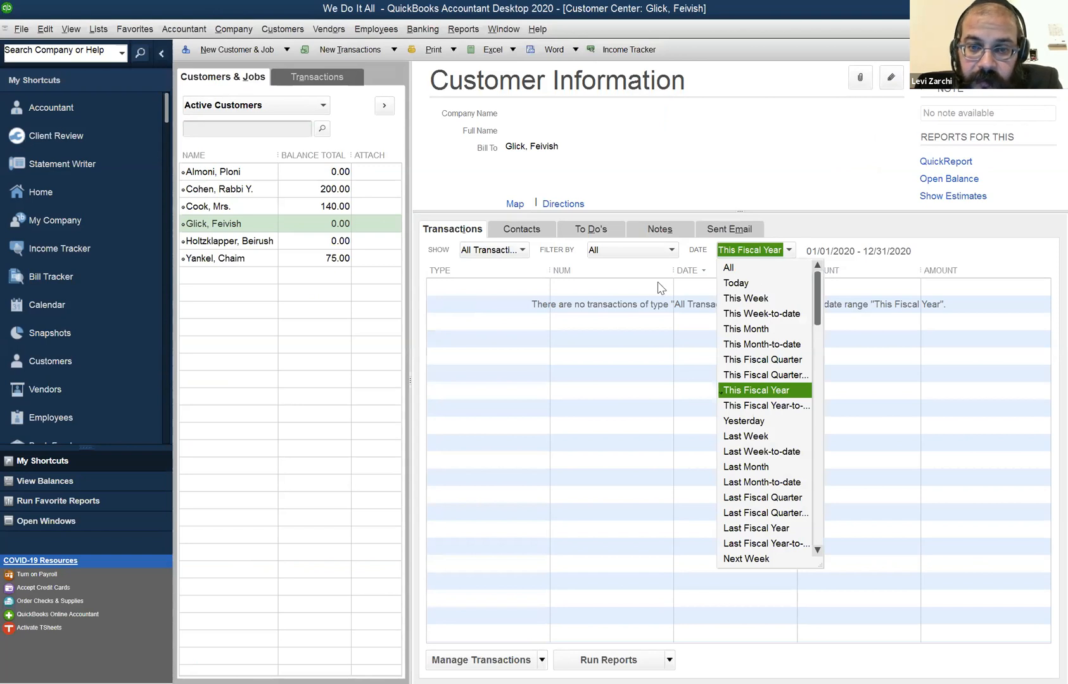
{"action": "left_click", "coordinate": [260, 243]}
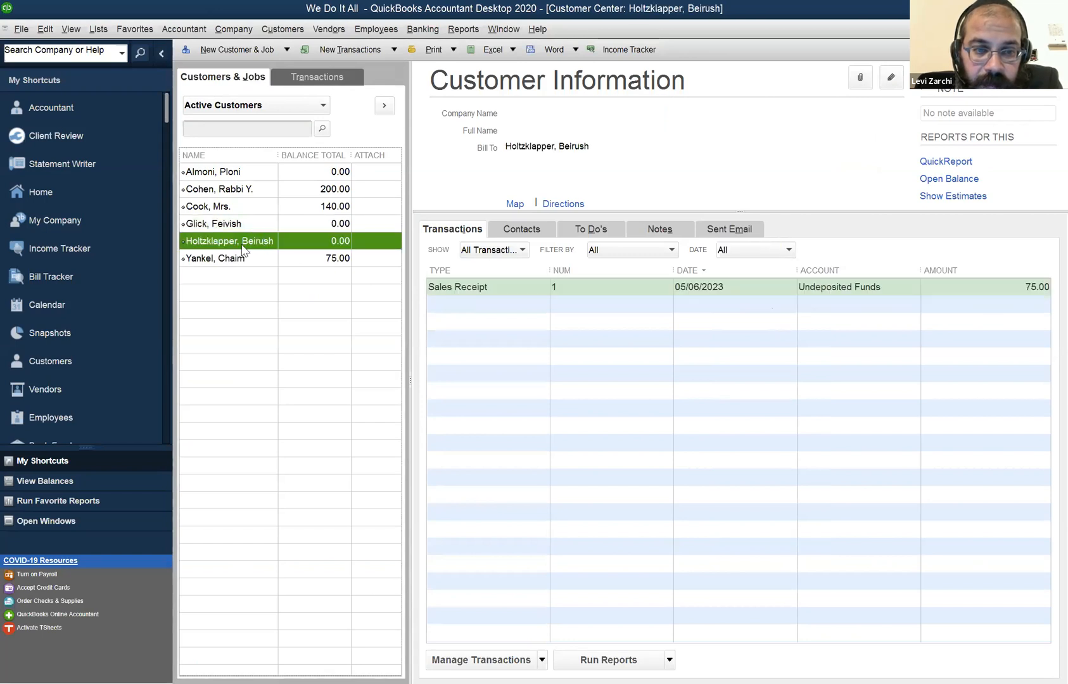
{"action": "double_click", "coordinate": [727, 287]}
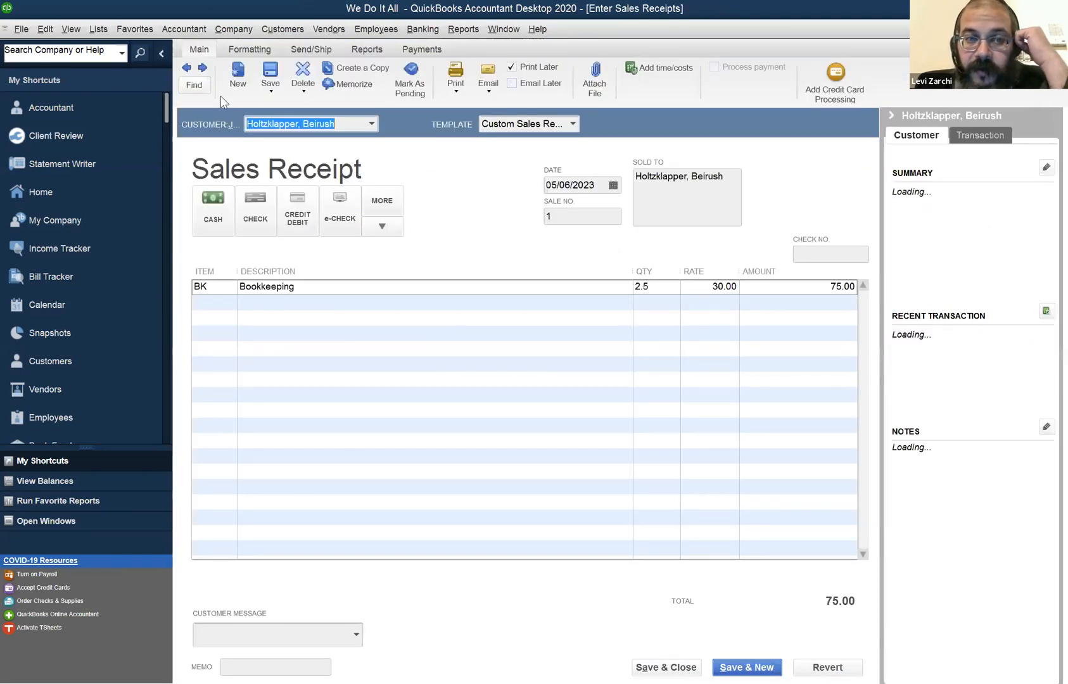
Change the date of Bookkeeping sales receipt no. 1 to 05/18/2020, record the change and close the sales receipts form.
{"action": "left_click", "coordinate": [189, 70]}
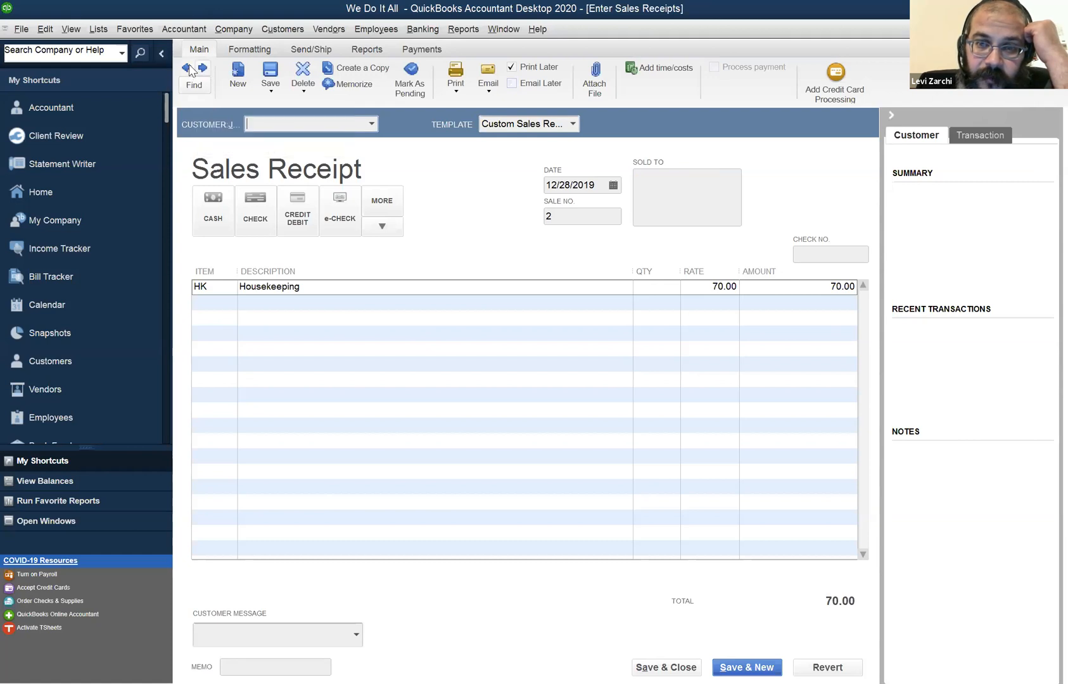
{"action": "left_click", "coordinate": [203, 70]}
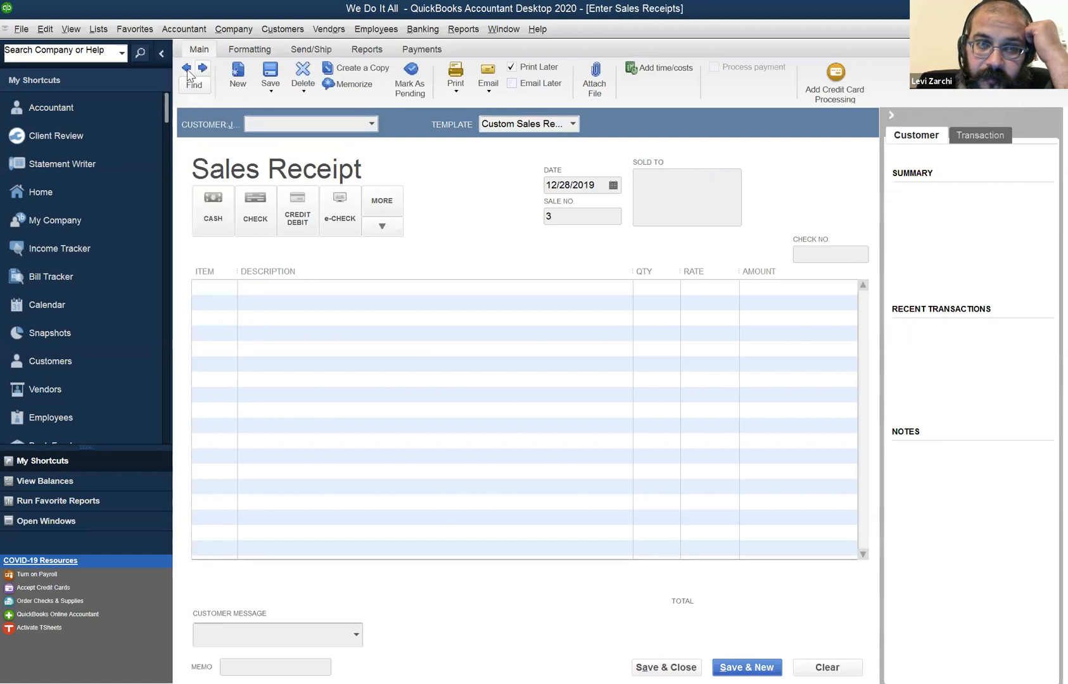
{"action": "left_click", "coordinate": [189, 68]}
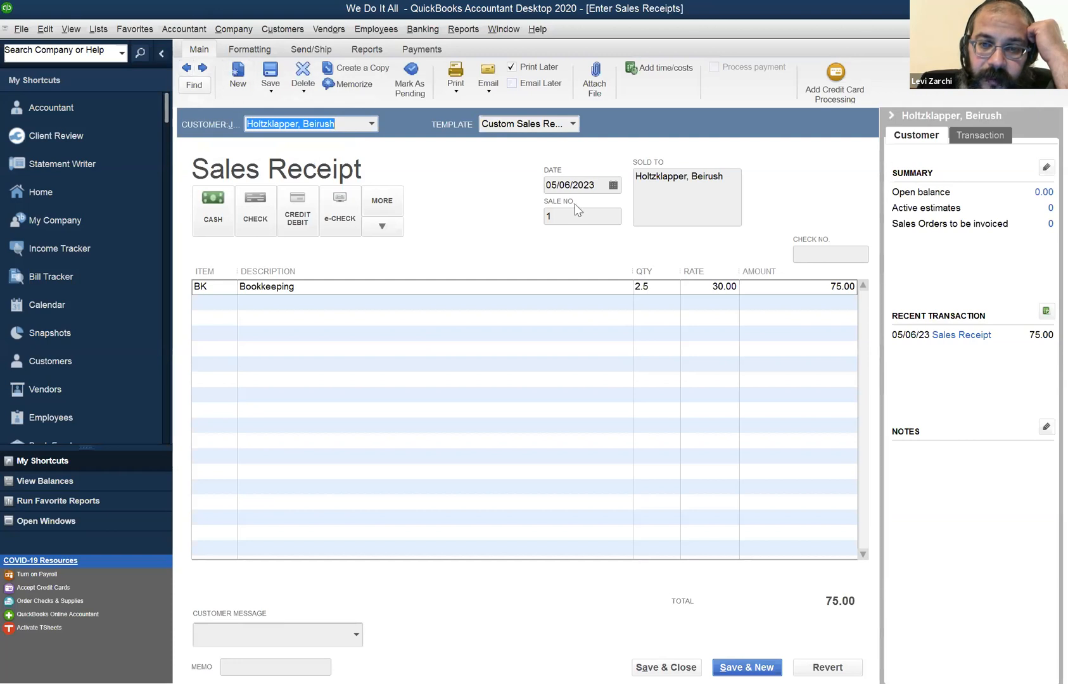
{"action": "left_click_drag", "start_coordinate": [597, 185], "coordinate": [561, 180]}
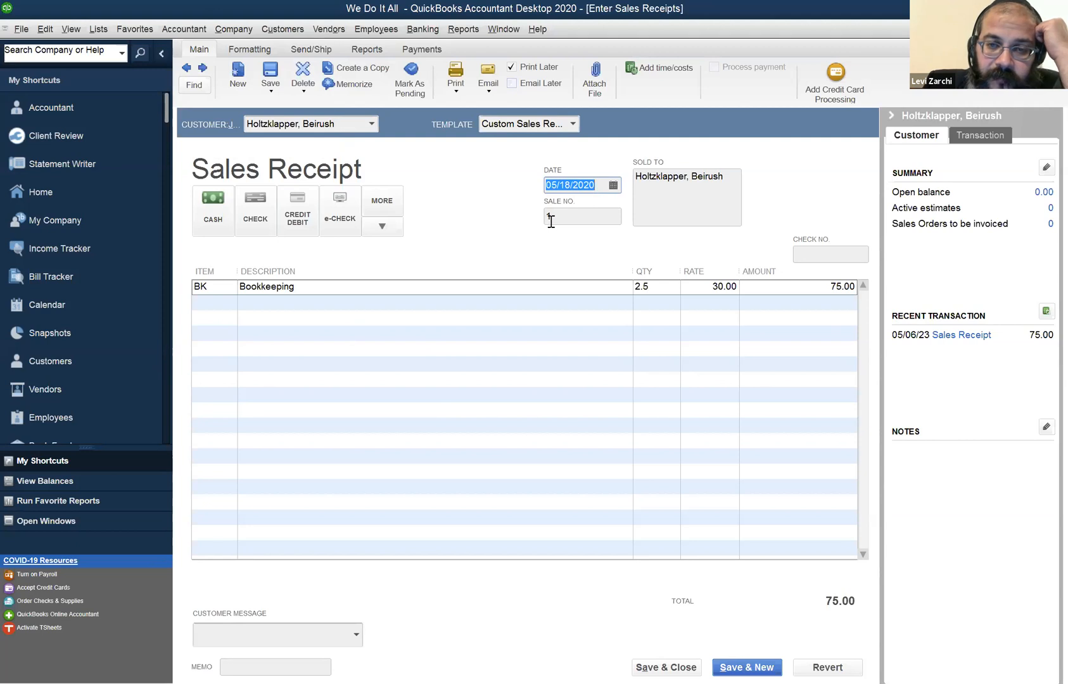
{"action": "left_click", "coordinate": [187, 68]}
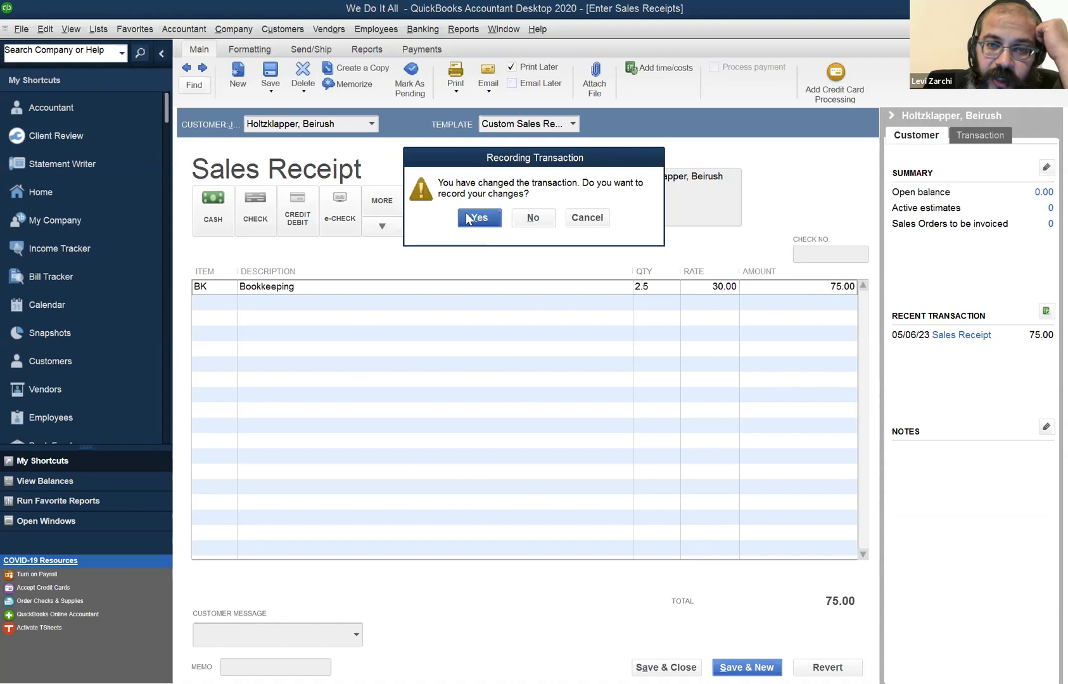
{"action": "left_click", "coordinate": [532, 217]}
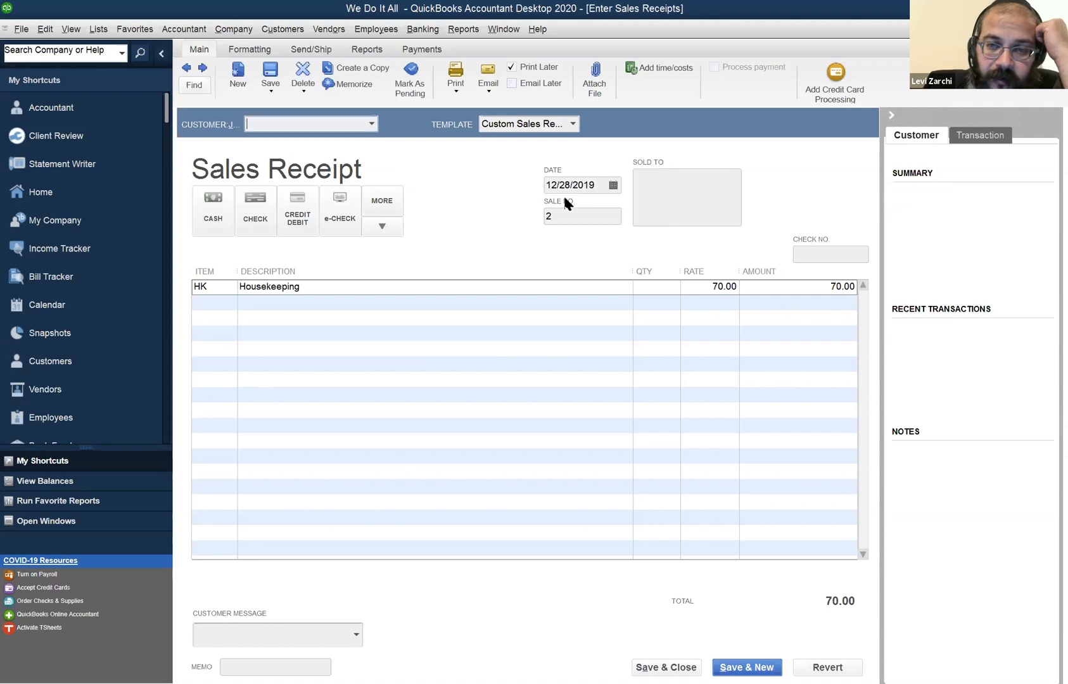
{"action": "left_click", "coordinate": [565, 215]}
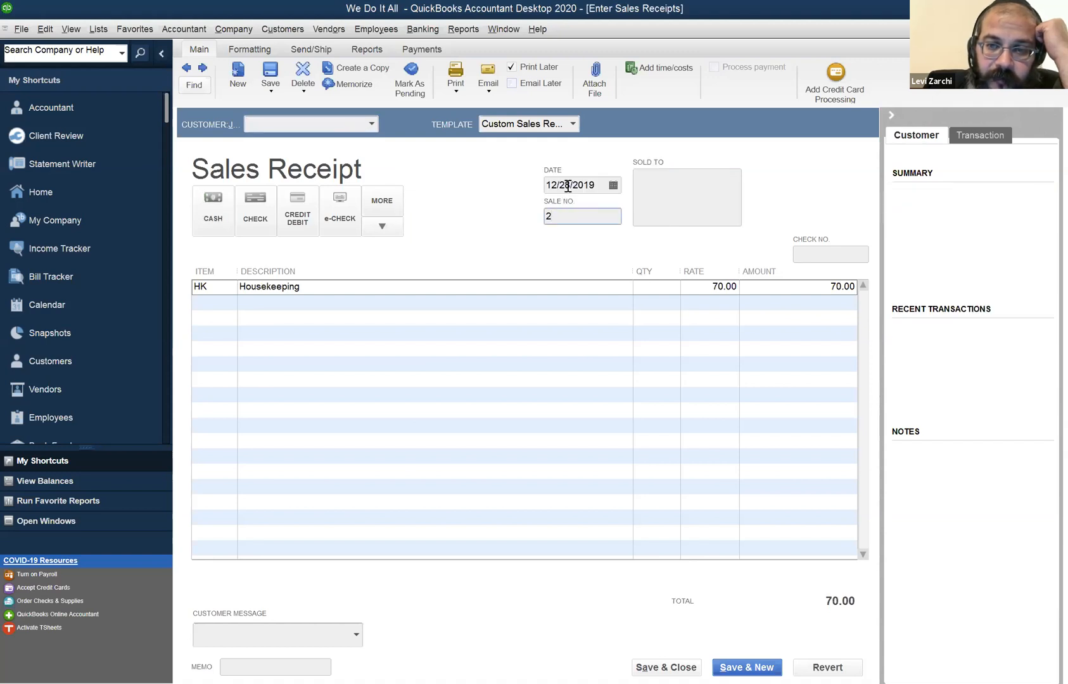
{"action": "left_click", "coordinate": [677, 660]}
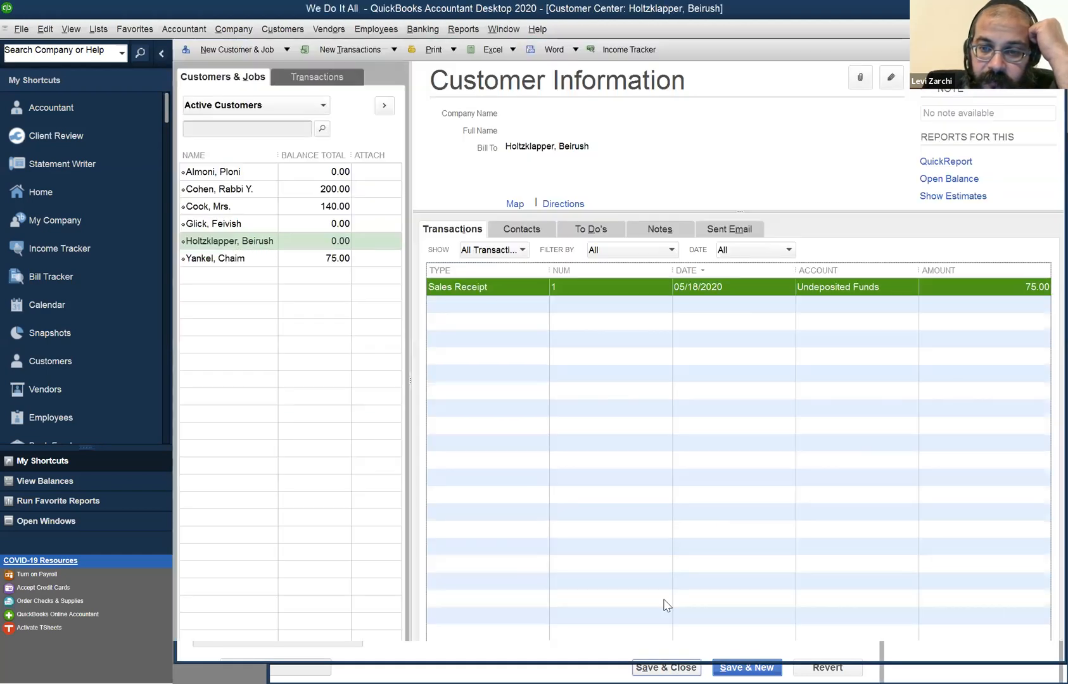
Show All Sales Transactions with the date range All for the customer listed just above the bookkeeping customer.
{"action": "left_click", "coordinate": [229, 259]}
{"action": "left_click", "coordinate": [226, 243]}
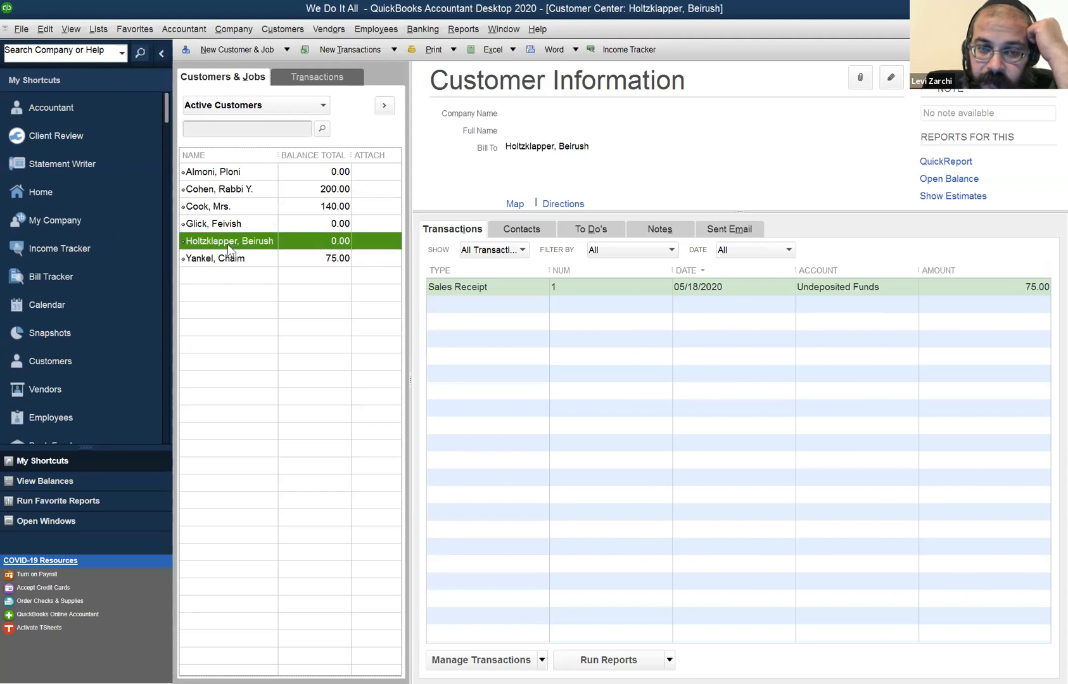
{"action": "left_click", "coordinate": [230, 226]}
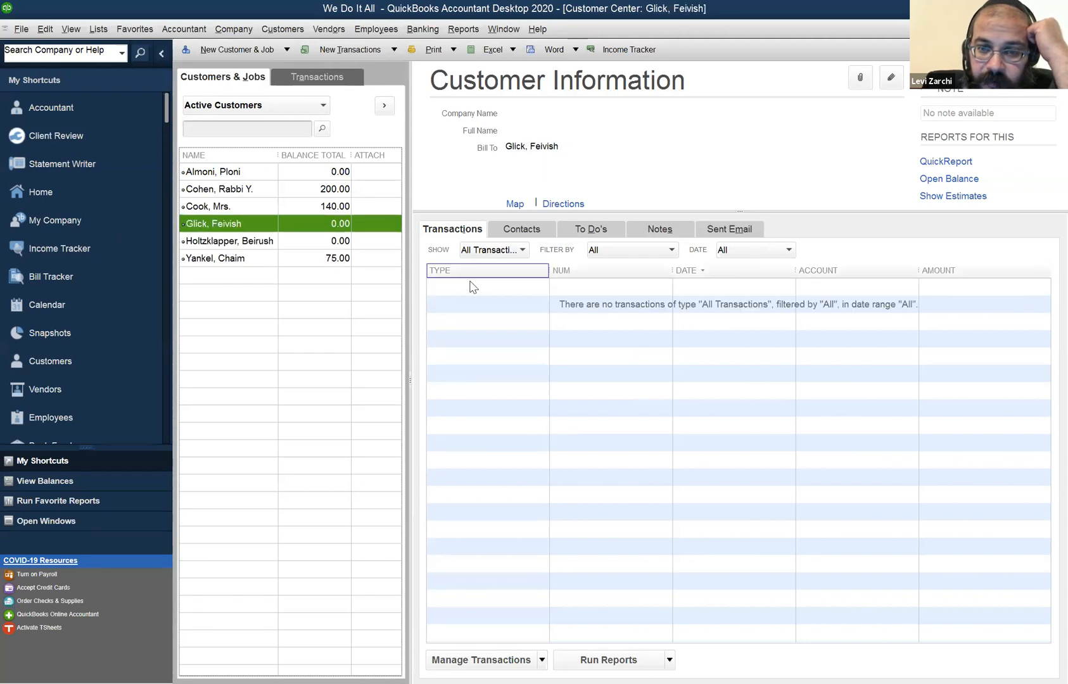
{"action": "left_click", "coordinate": [506, 251]}
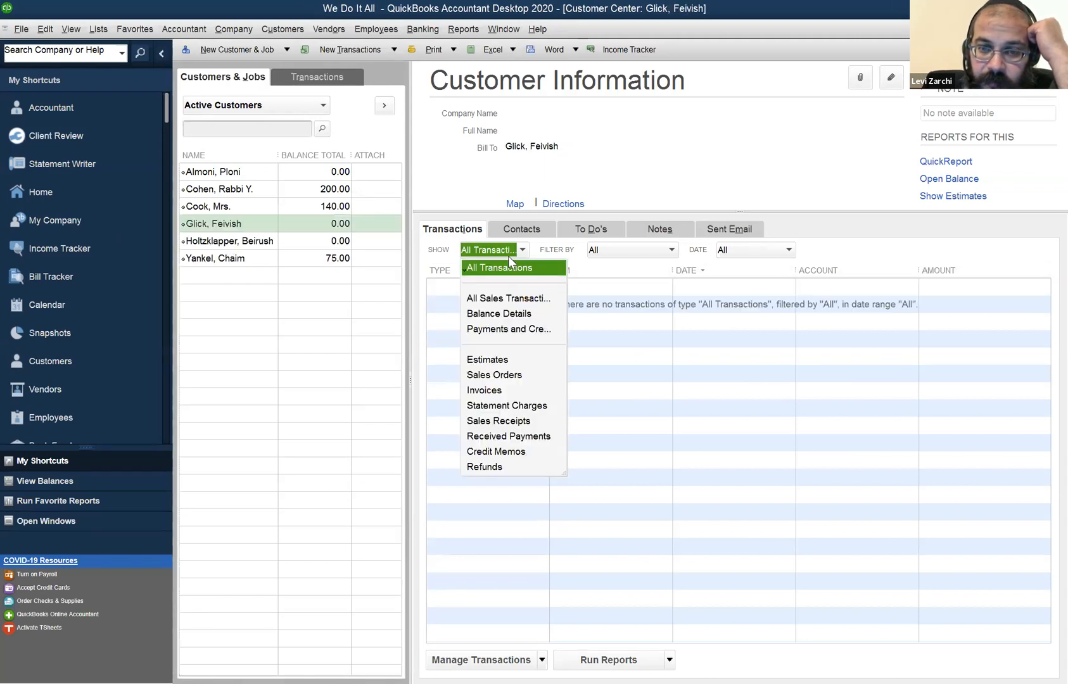
{"action": "left_click", "coordinate": [519, 302]}
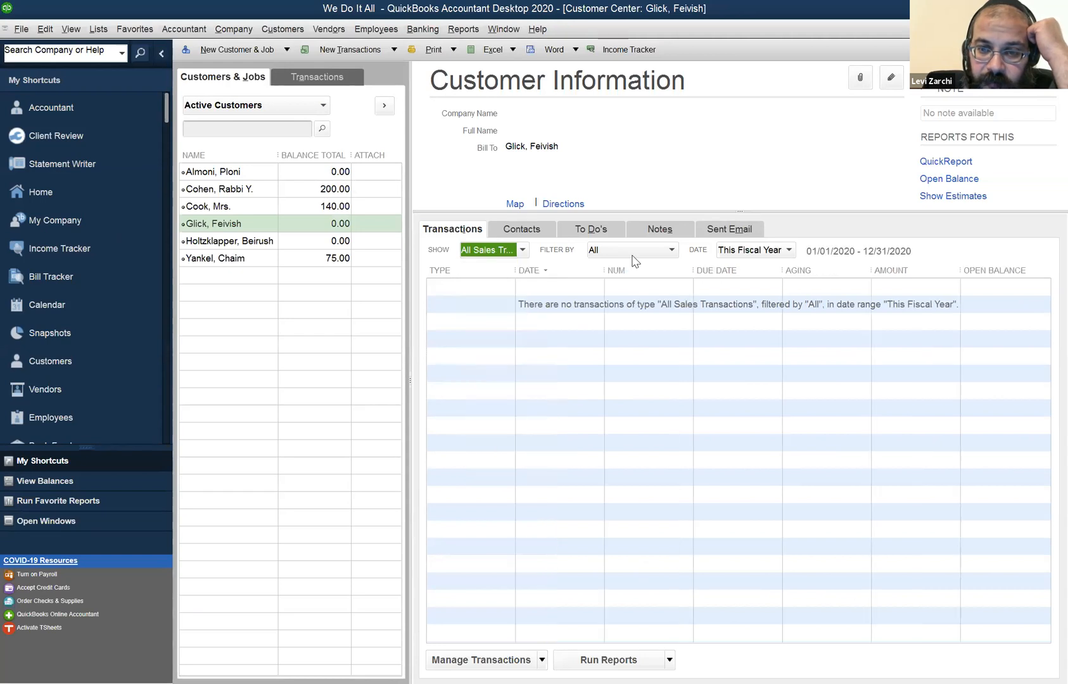
{"action": "left_click", "coordinate": [763, 253]}
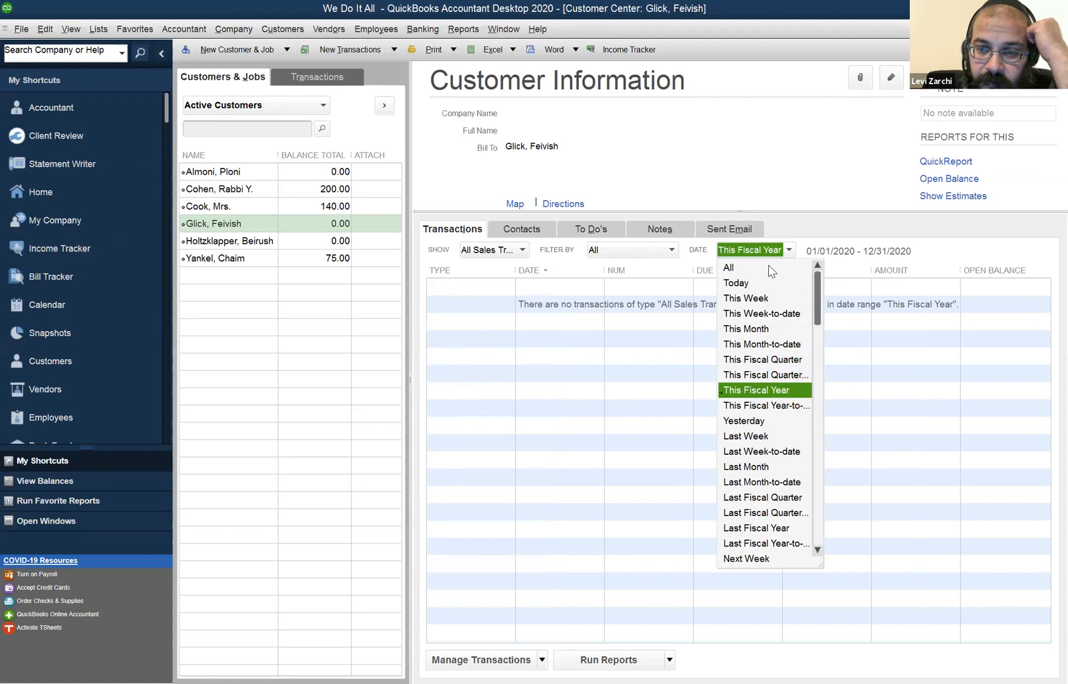
{"action": "left_click", "coordinate": [768, 267]}
Restrict the sales transactions to Last Fiscal Year and check them for both the bookkeeping customer and the one above.
{"action": "left_click", "coordinate": [768, 253]}
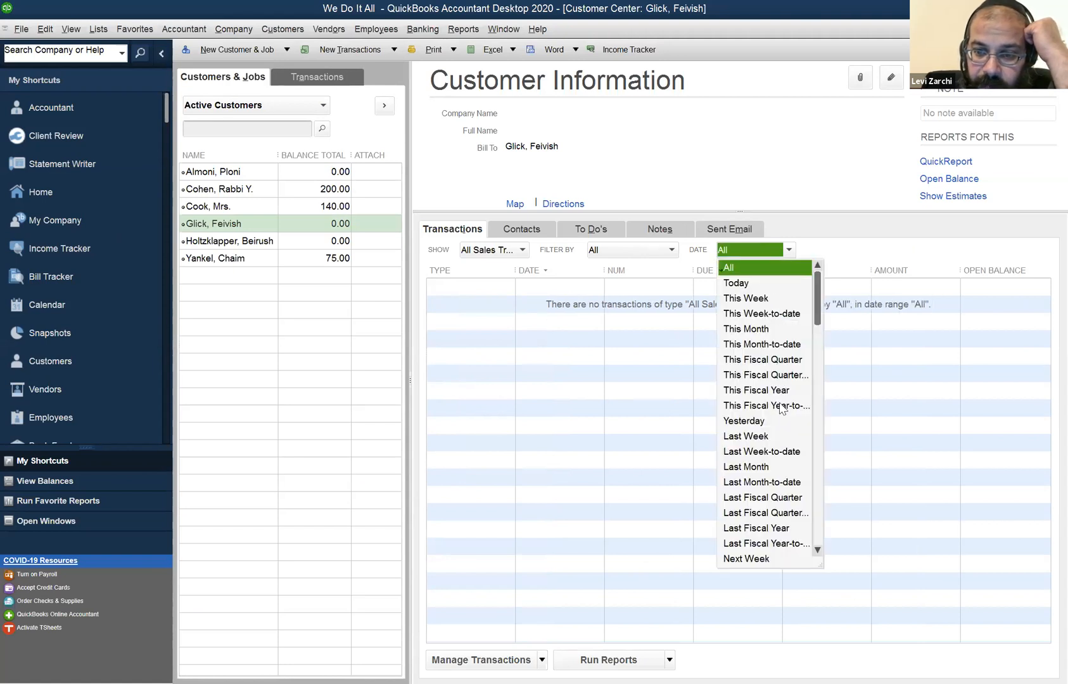
{"action": "left_click", "coordinate": [784, 530]}
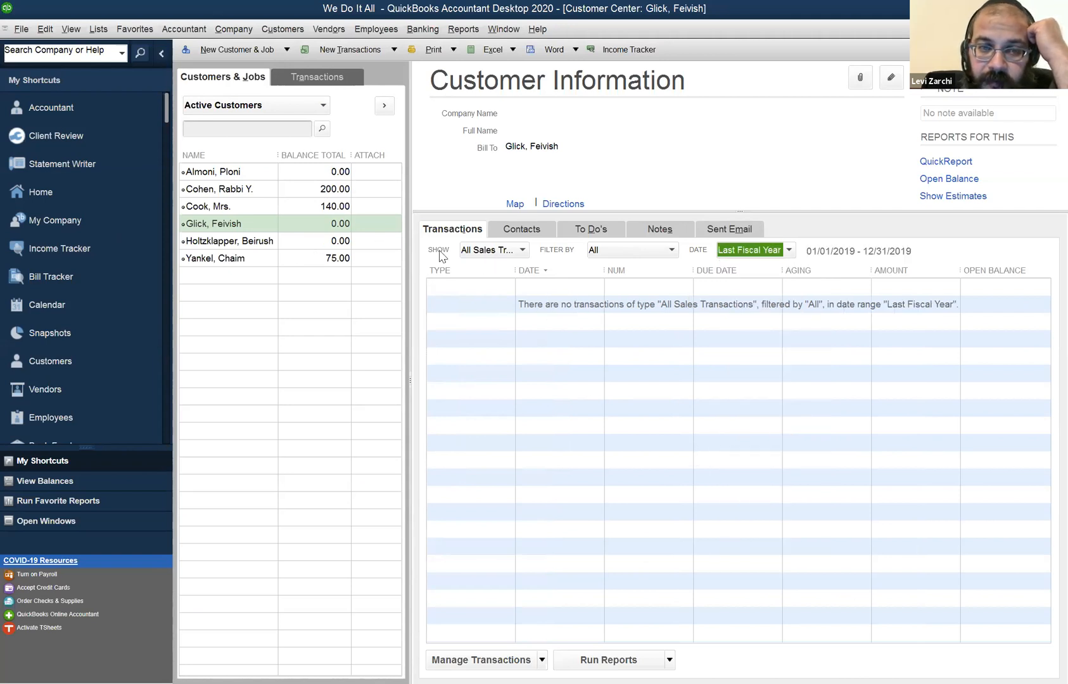
{"action": "left_click", "coordinate": [287, 248]}
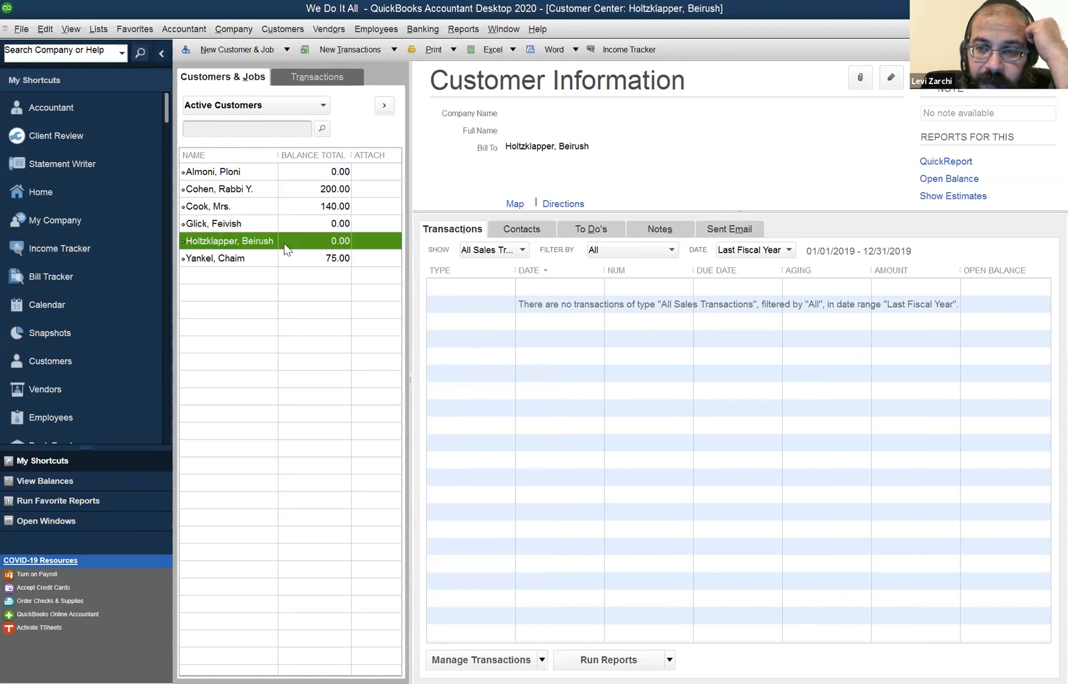
{"action": "left_click", "coordinate": [270, 227]}
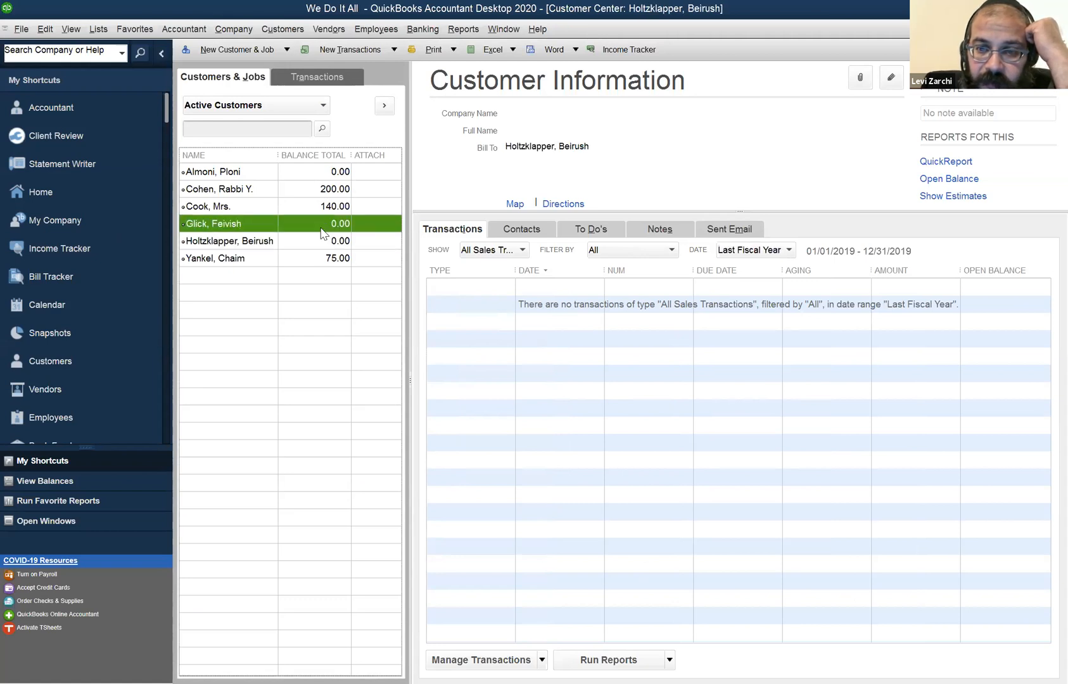
Set the date range back to All and compare the sales transactions of the bookkeeping customer and the one above.
{"action": "left_click", "coordinate": [758, 271]}
{"action": "left_click", "coordinate": [757, 251]}
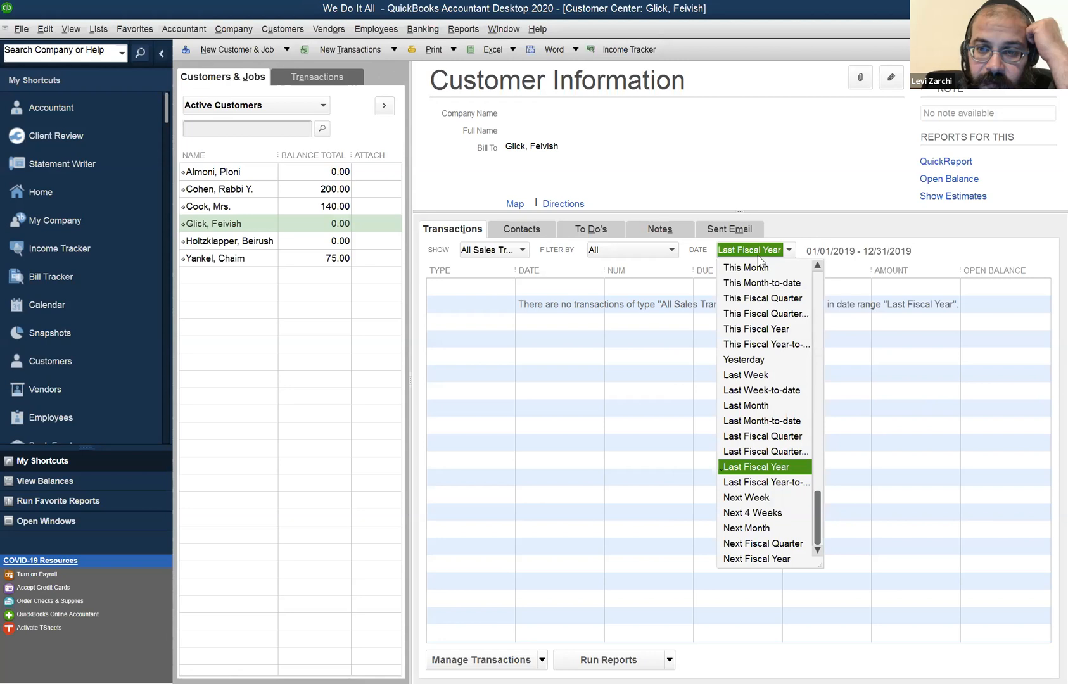
{"action": "left_click", "coordinate": [757, 270]}
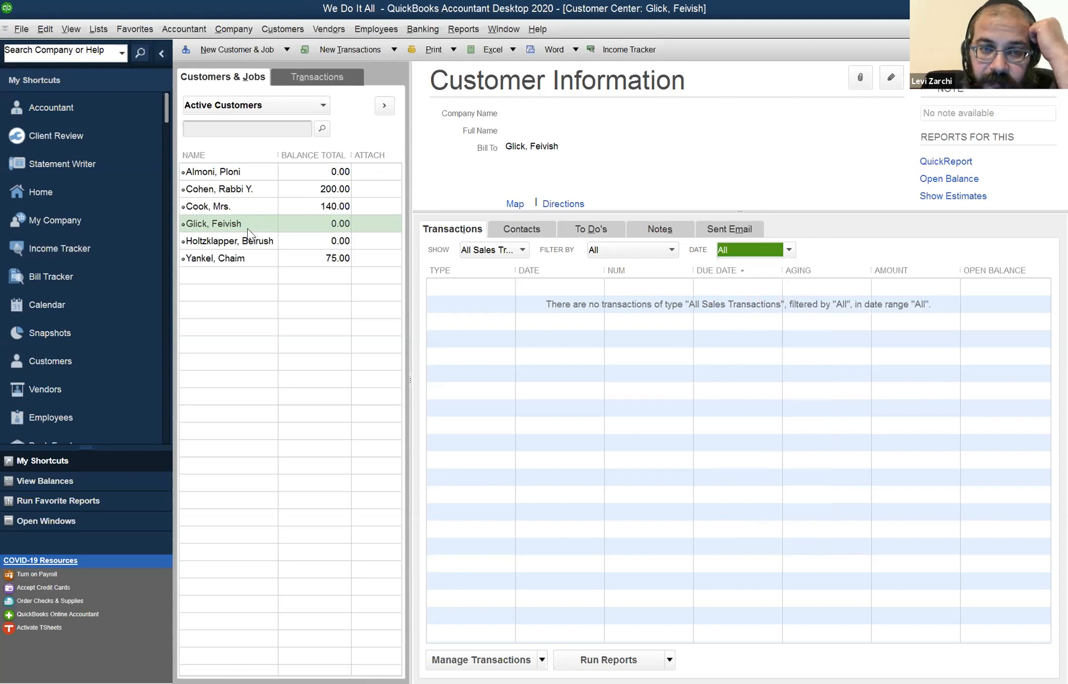
{"action": "left_click", "coordinate": [243, 245]}
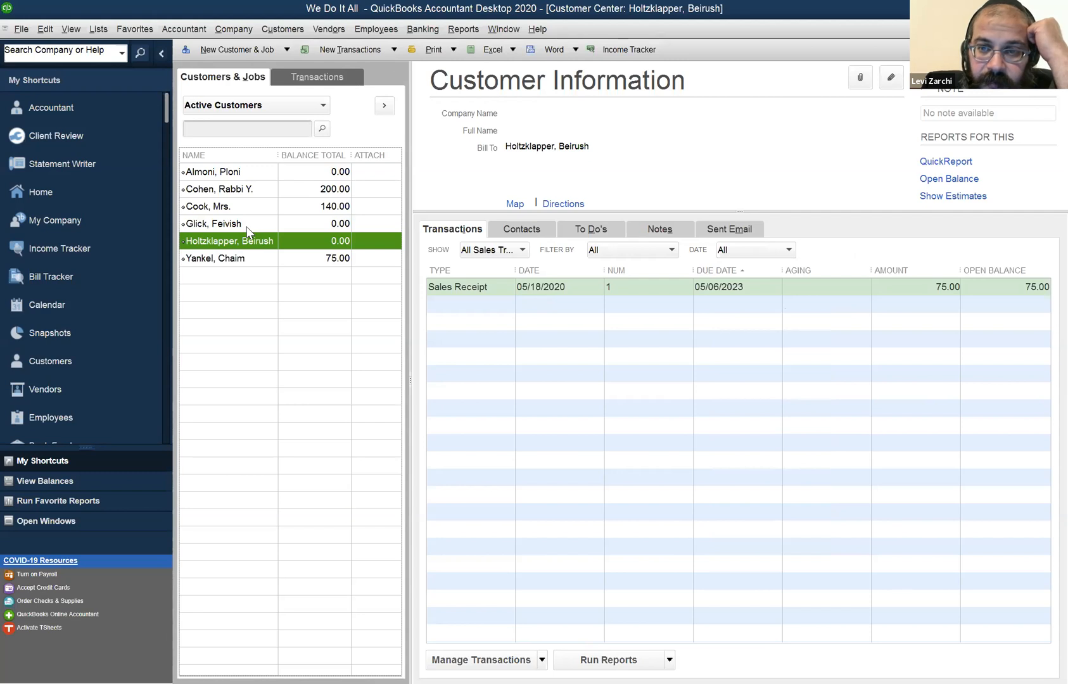
{"action": "key", "text": "Up"}
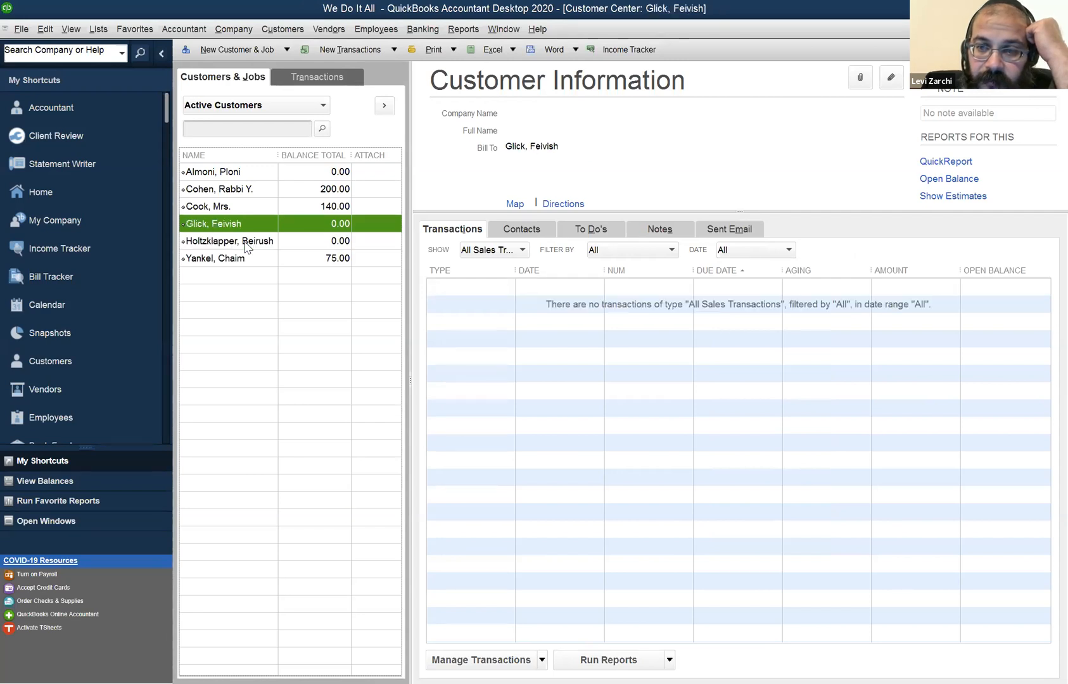
{"action": "key", "text": "Down"}
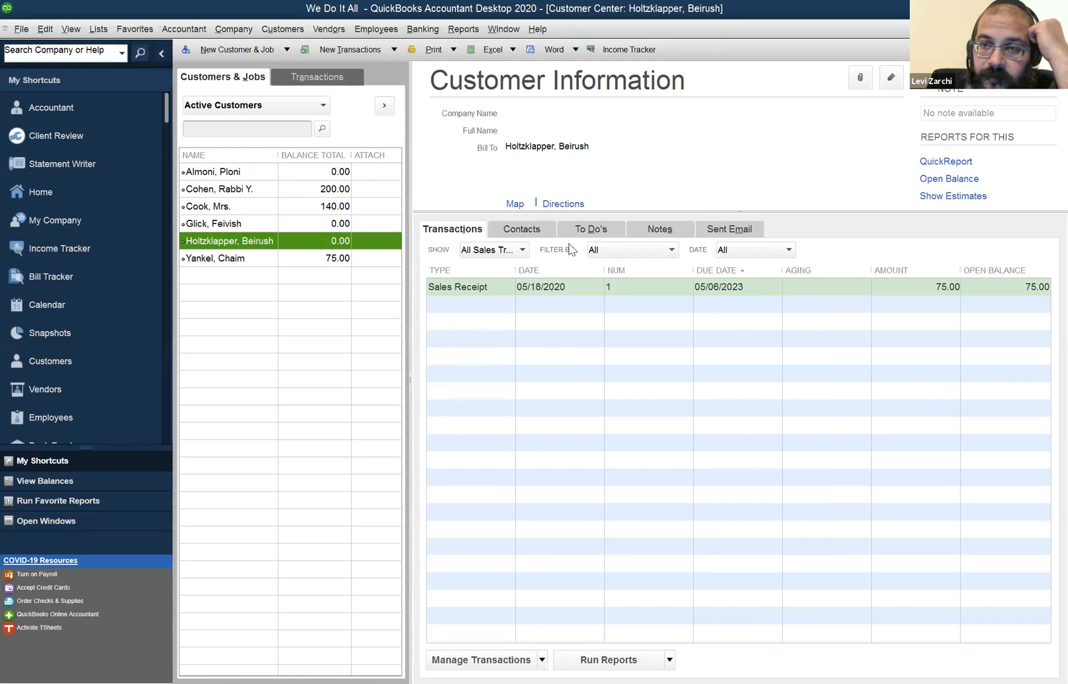
{"action": "left_click", "coordinate": [569, 245]}
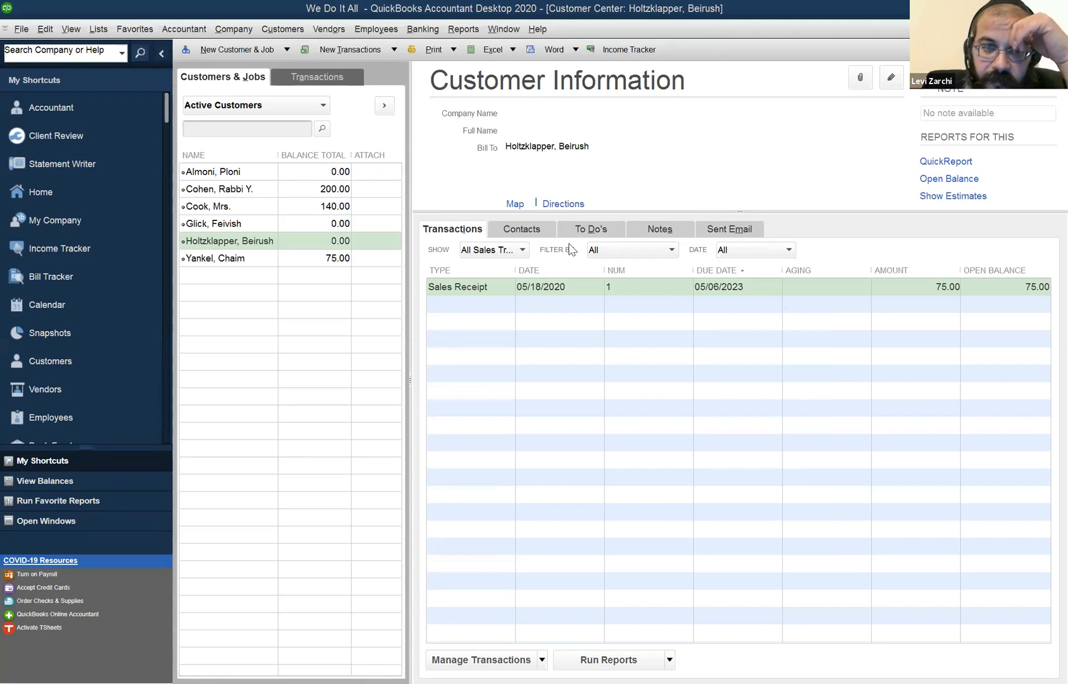
Set the payment method of Housekeeping sales receipt no. 2 to check, enter check number 7645 and record the change.
{"action": "left_click", "coordinate": [303, 222]}
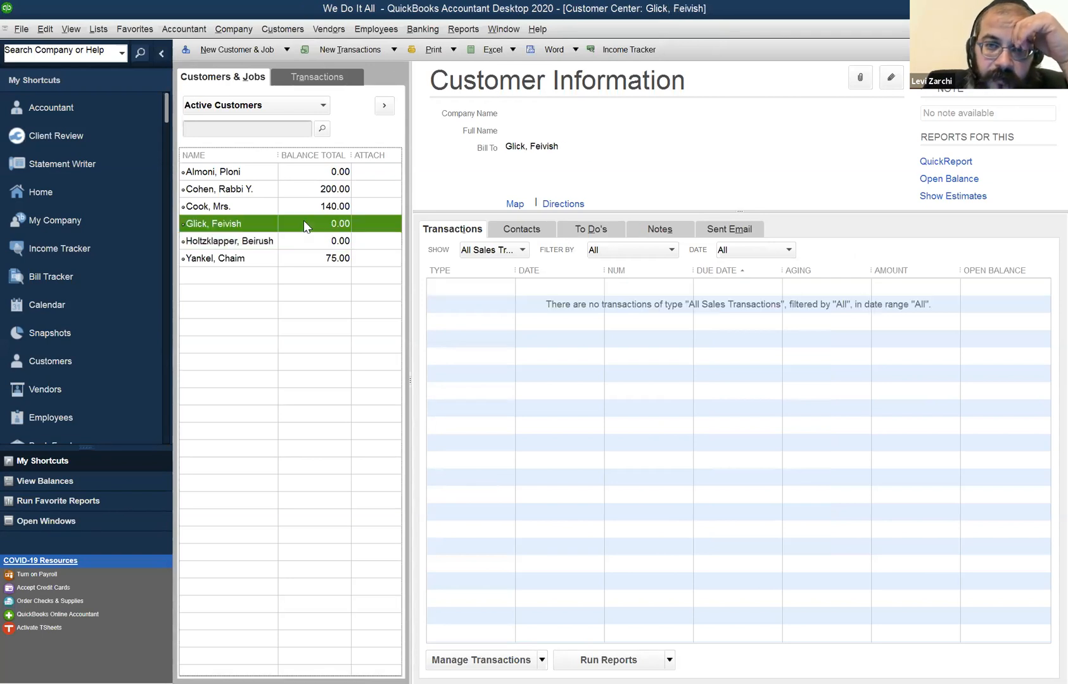
{"action": "left_click", "coordinate": [342, 244]}
{"action": "double_click", "coordinate": [461, 286]}
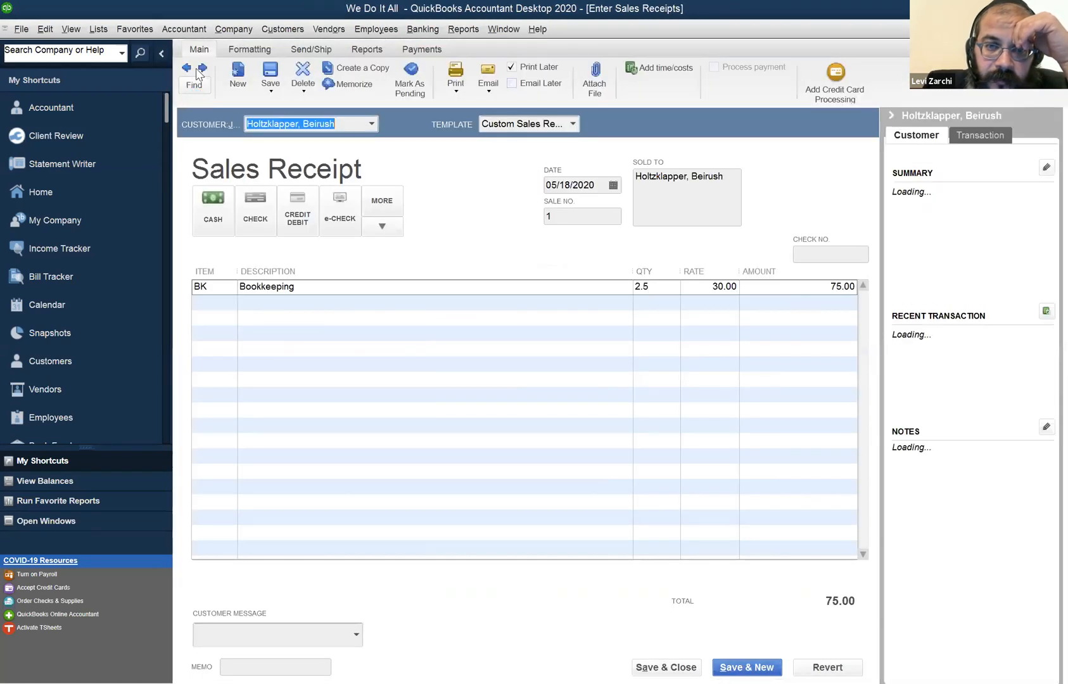
{"action": "left_click", "coordinate": [190, 70]}
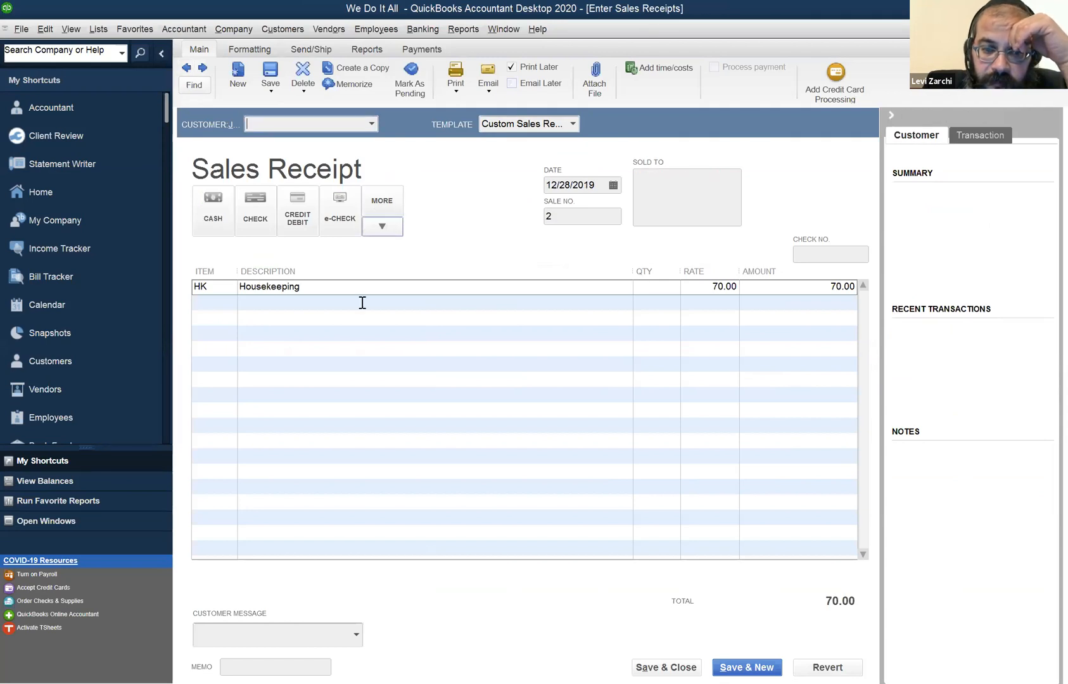
{"action": "left_click", "coordinate": [231, 292]}
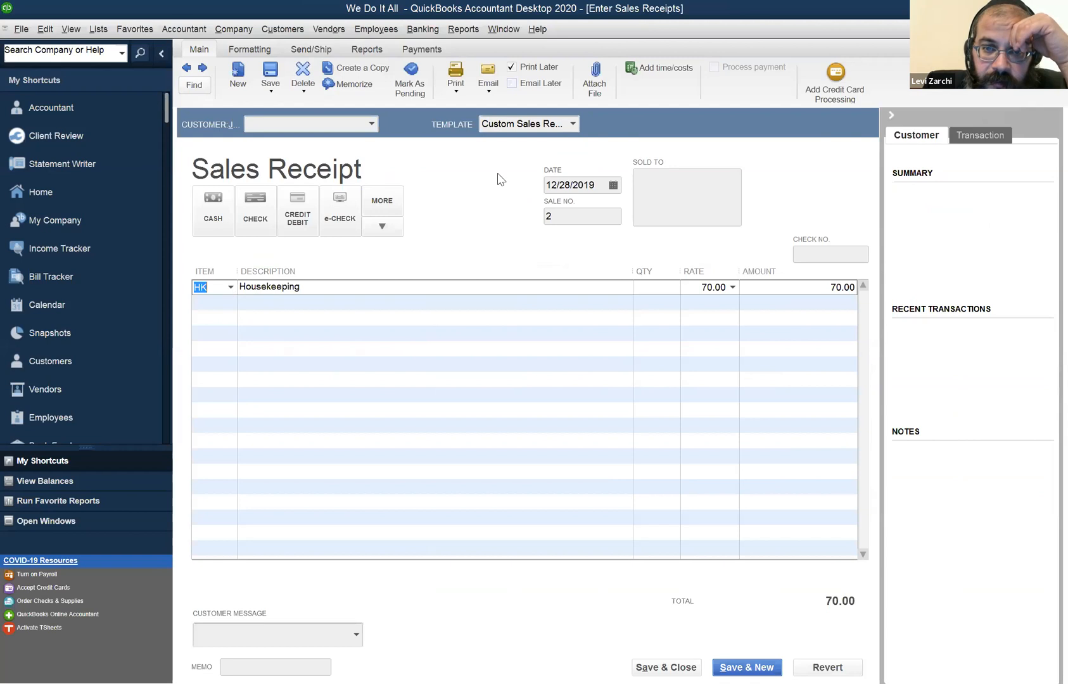
{"action": "left_click", "coordinate": [569, 187]}
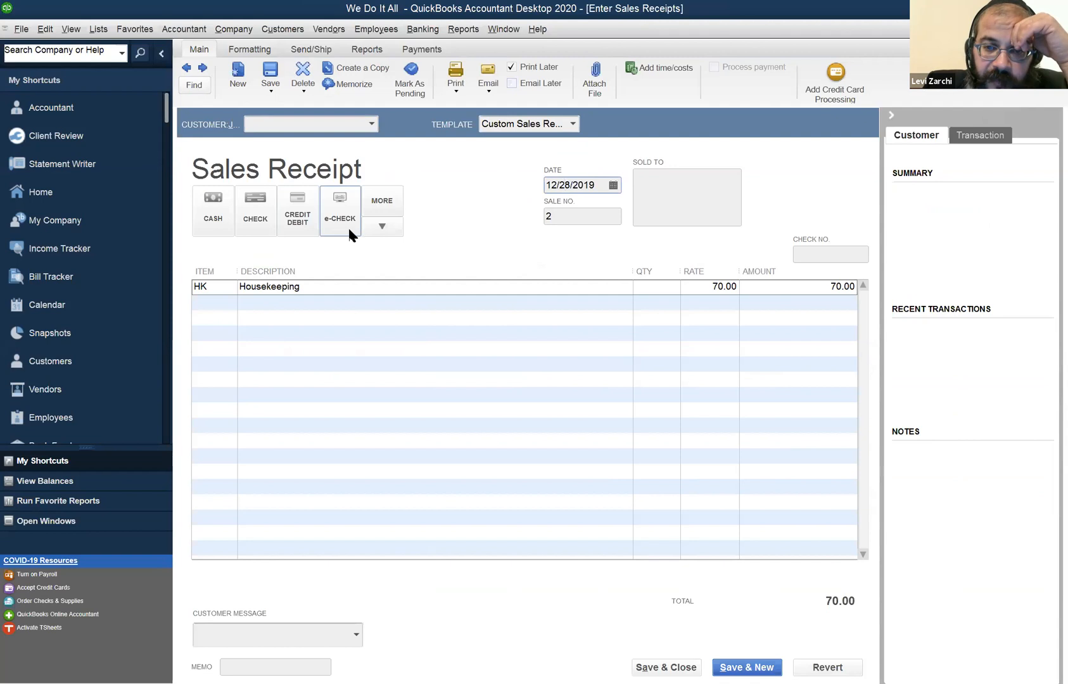
{"action": "left_click", "coordinate": [263, 220]}
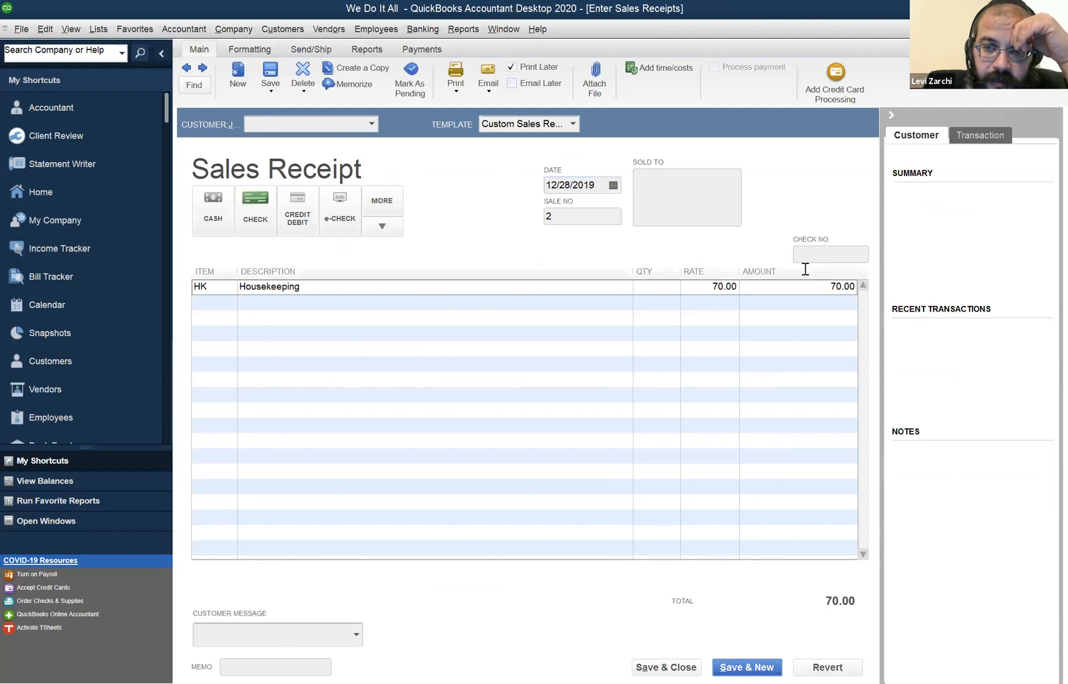
{"action": "left_click", "coordinate": [823, 254]}
{"action": "type", "text": "7645"}
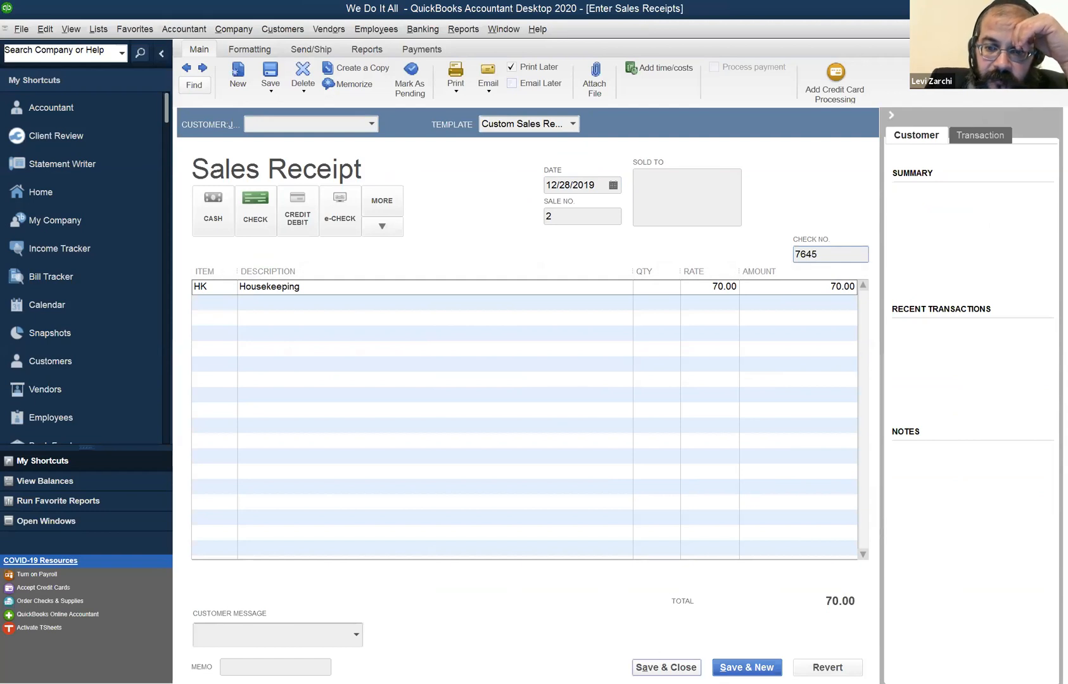
{"action": "key", "text": "Escape"}
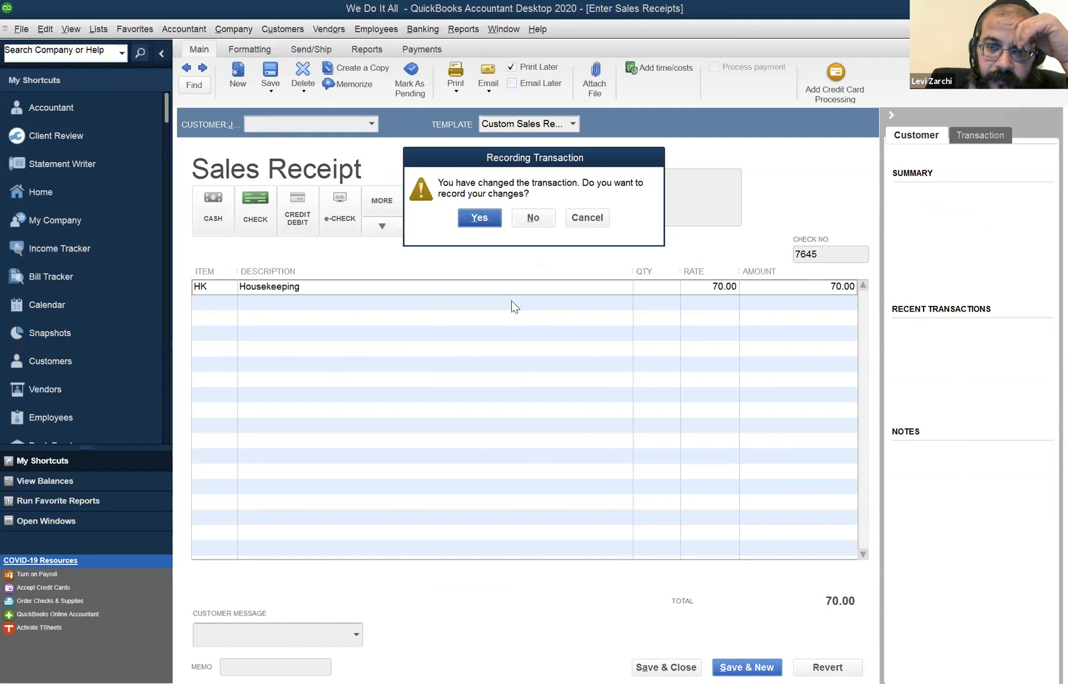
{"action": "key", "text": "Return"}
Show All Transactions for the customer listed just above the bookkeeping customer and look for the housekeeping receipt.
{"action": "left_click", "coordinate": [263, 223]}
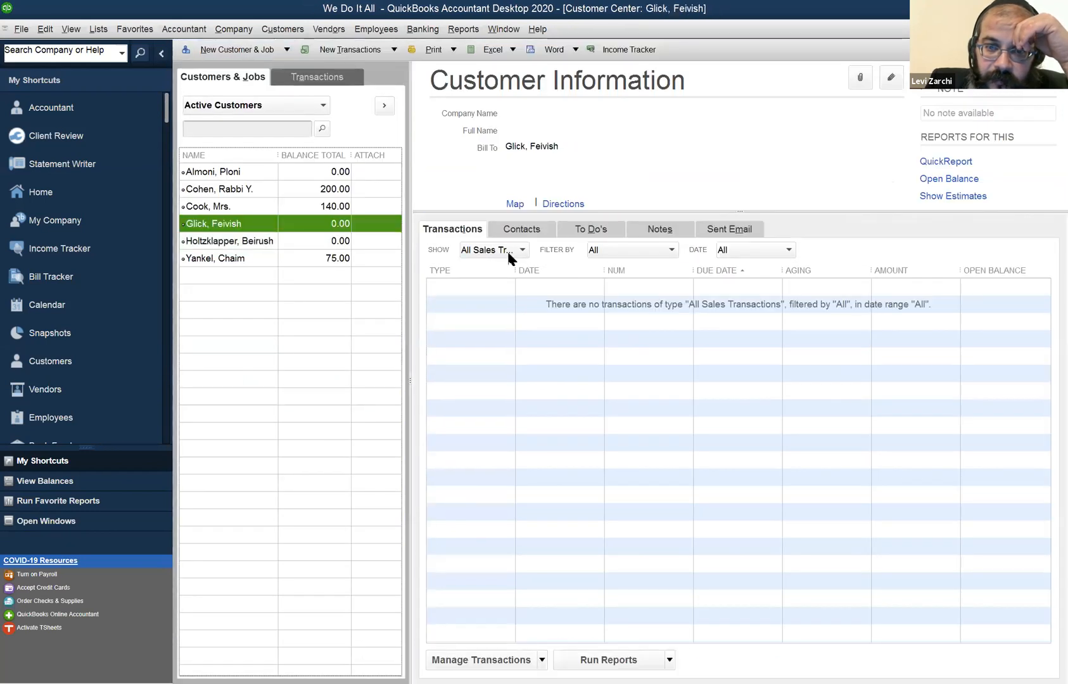
{"action": "left_click", "coordinate": [488, 251]}
{"action": "left_click", "coordinate": [501, 268]}
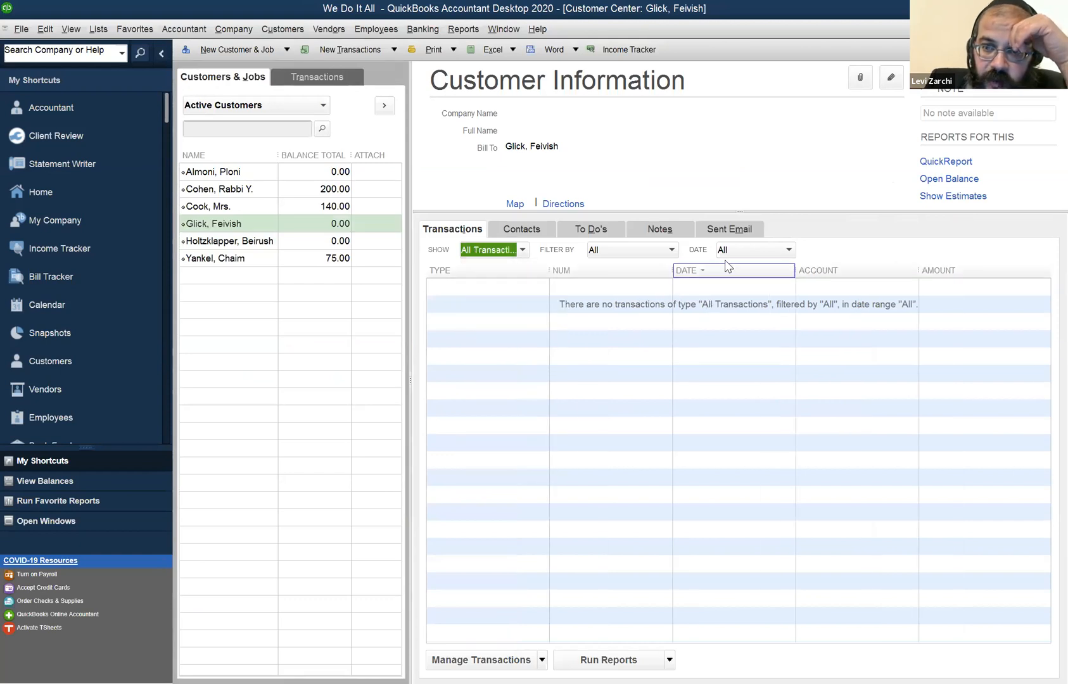
{"action": "left_click", "coordinate": [514, 29]}
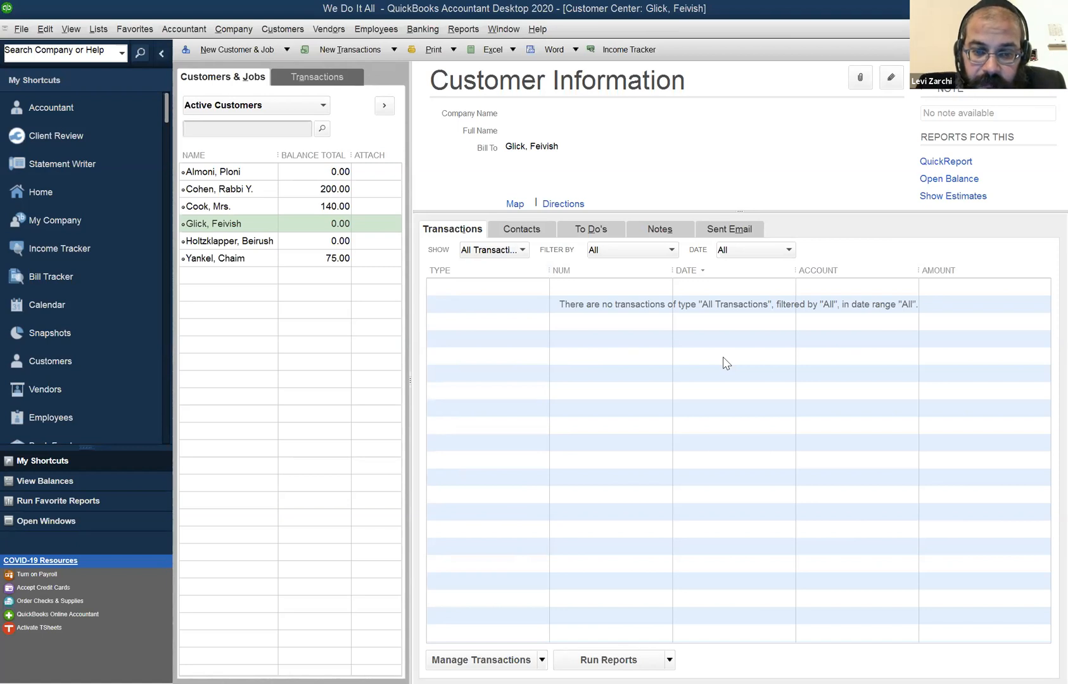
{"action": "left_click", "coordinate": [799, 301]}
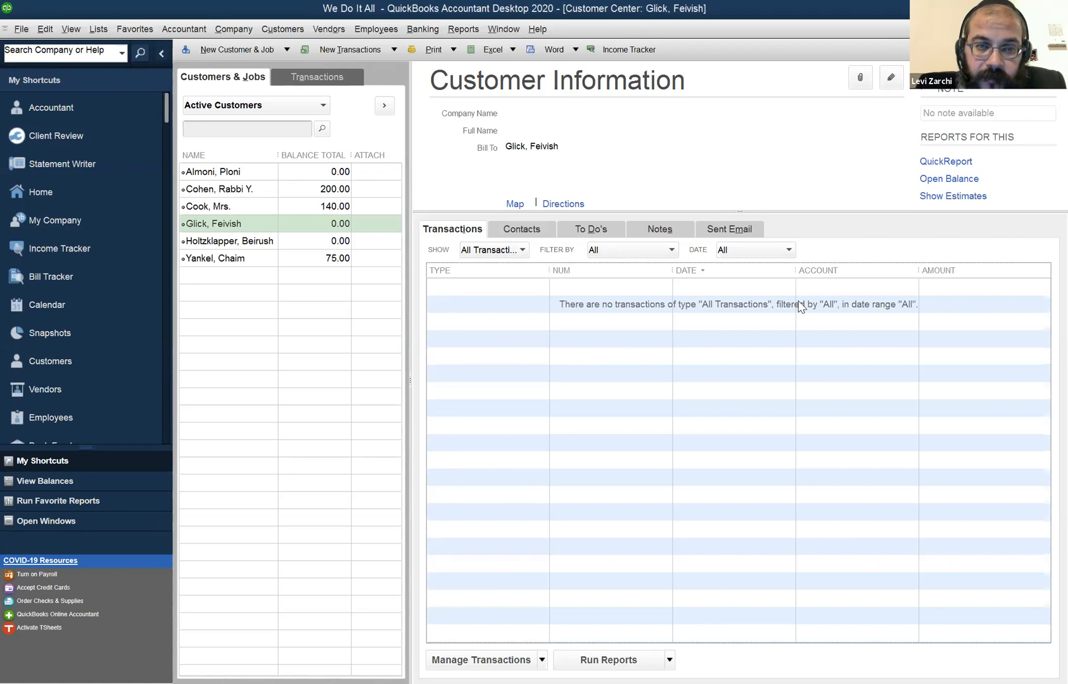
Assign Housekeeping sales receipt no. 2 to the customer listed just above the bookkeeping customer and record the change.
{"action": "left_click", "coordinate": [307, 243]}
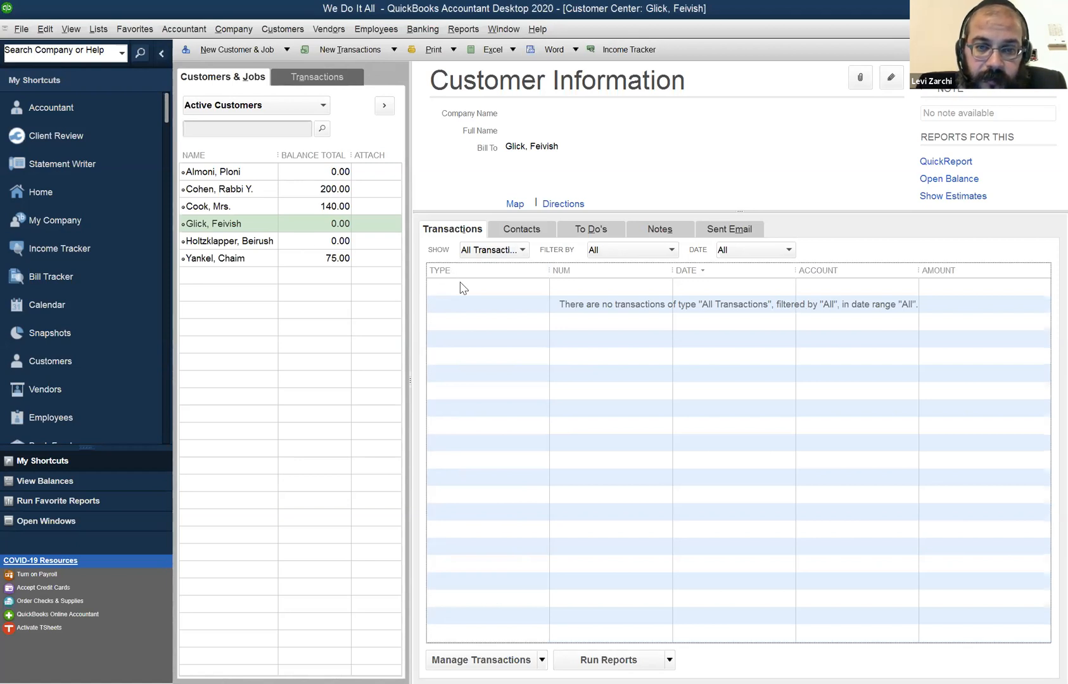
{"action": "double_click", "coordinate": [461, 286]}
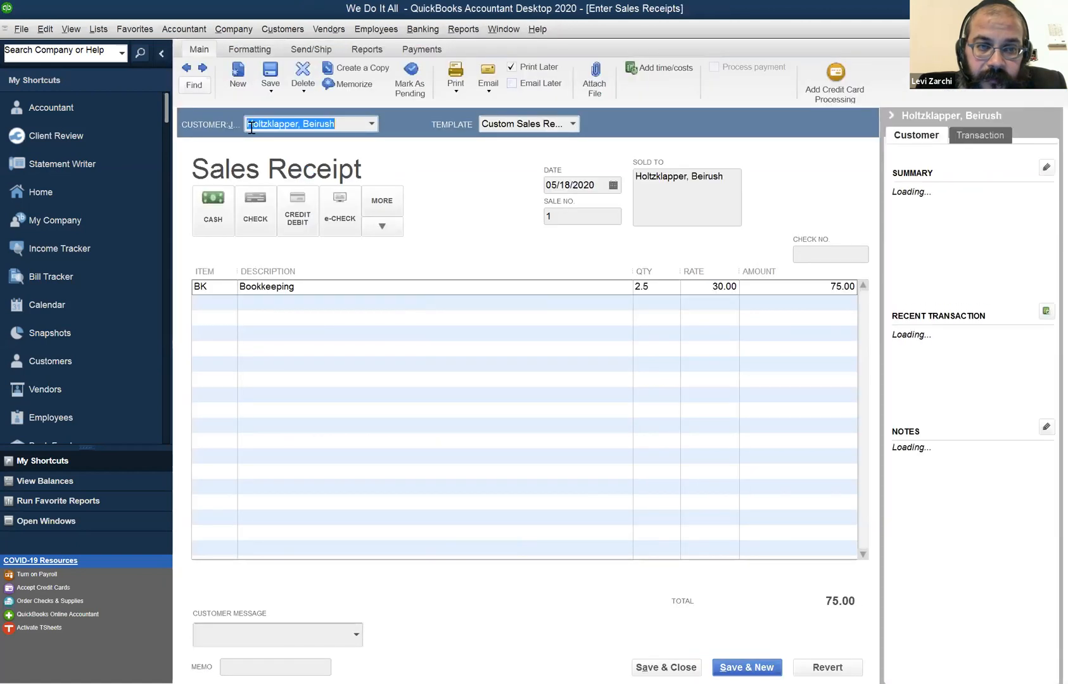
{"action": "left_click", "coordinate": [187, 67]}
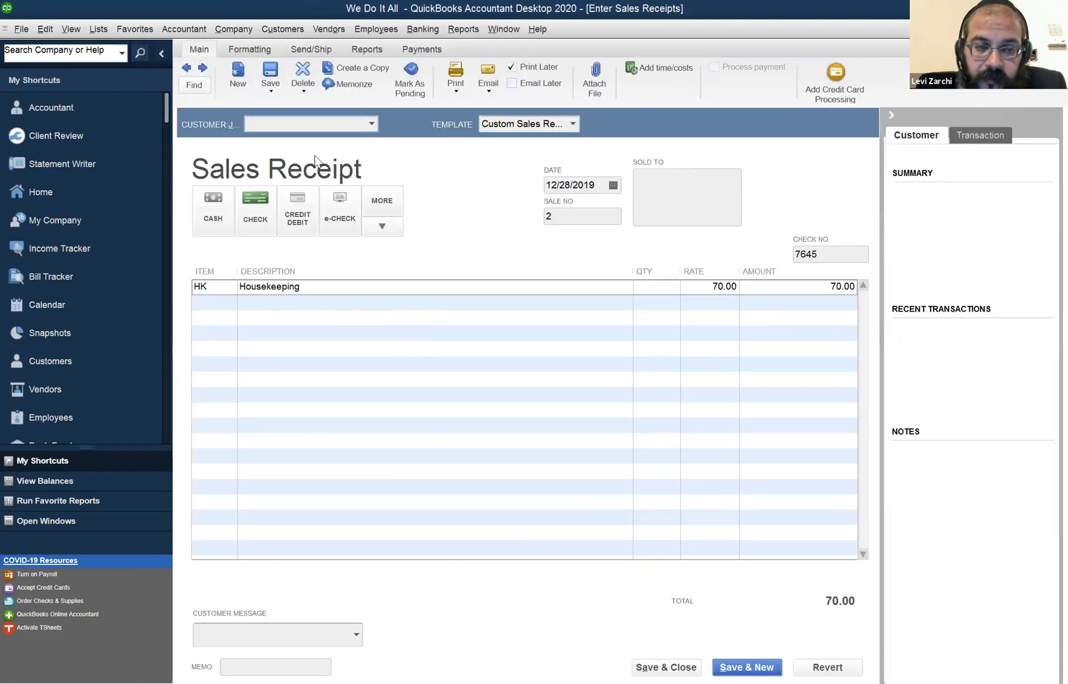
{"action": "type", "text": "Gl"}
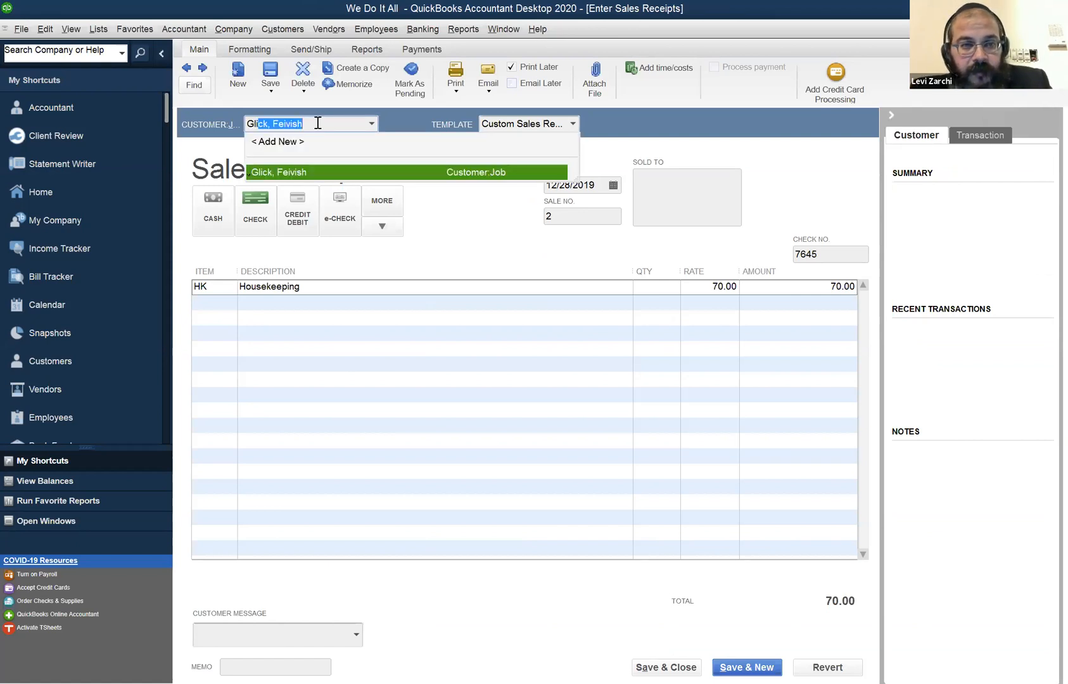
{"action": "type", "text": "iq"}
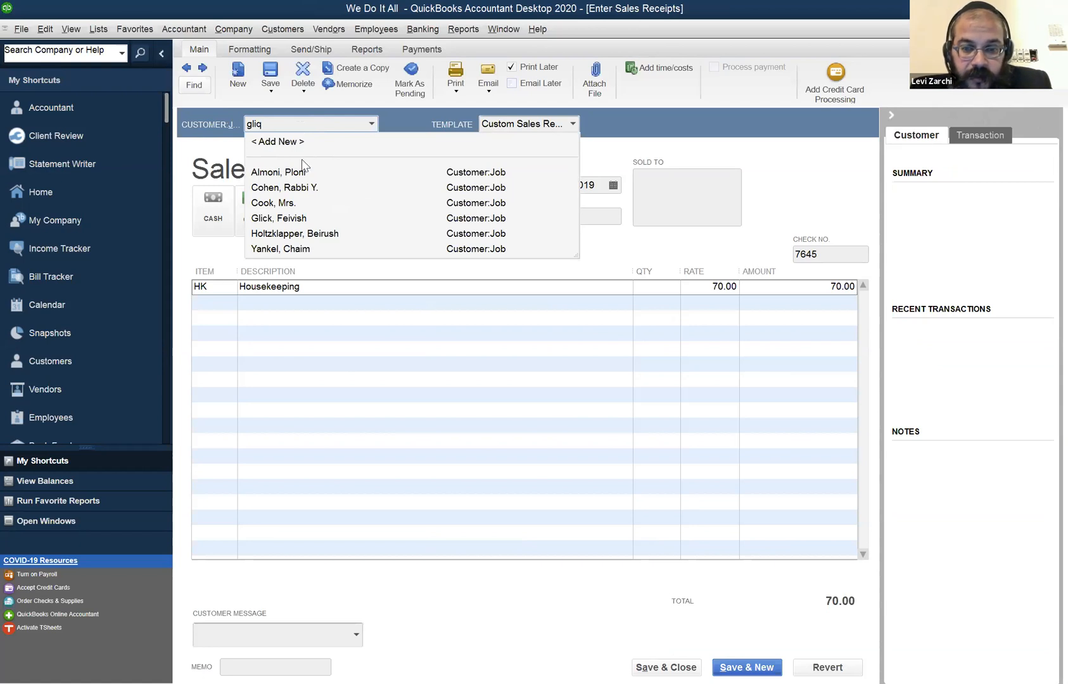
{"action": "left_click", "coordinate": [467, 218]}
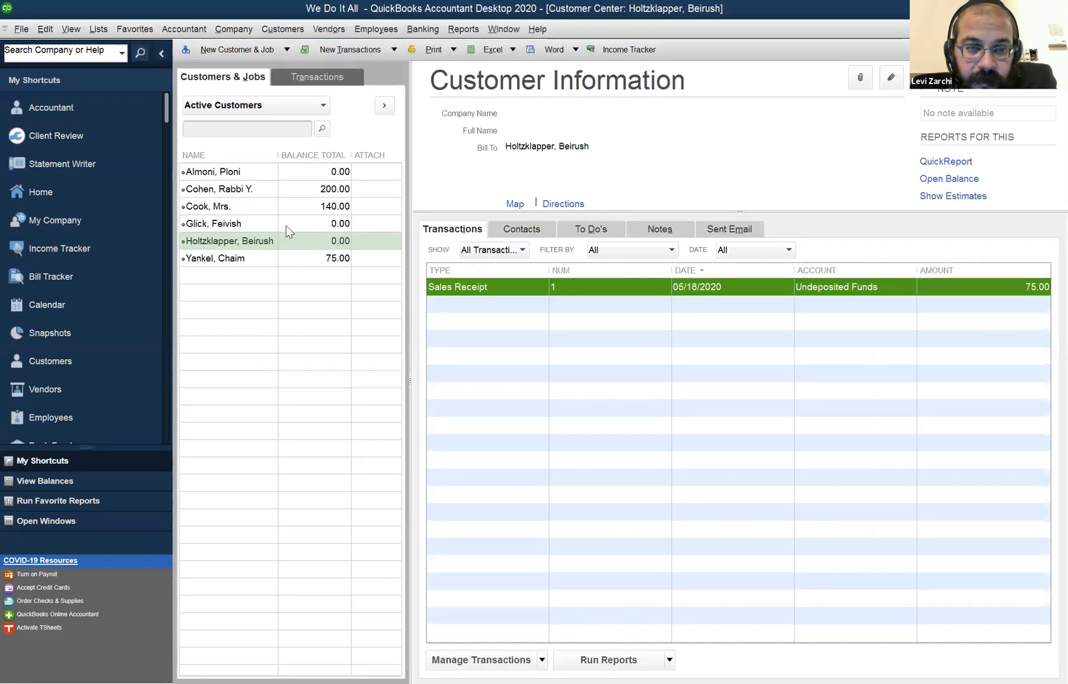
Review the housekeeping customer's transactions for sales receipt no. 2.
{"action": "left_click", "coordinate": [285, 226]}
{"action": "left_click", "coordinate": [460, 286]}
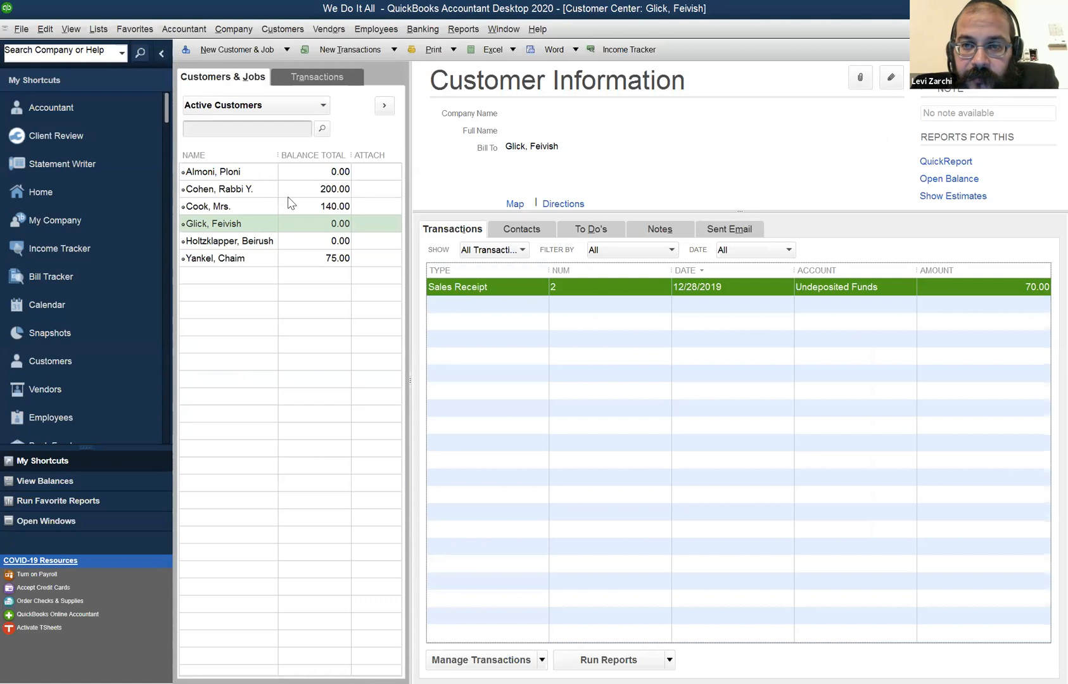
{"action": "key", "text": "alt+Tab"}
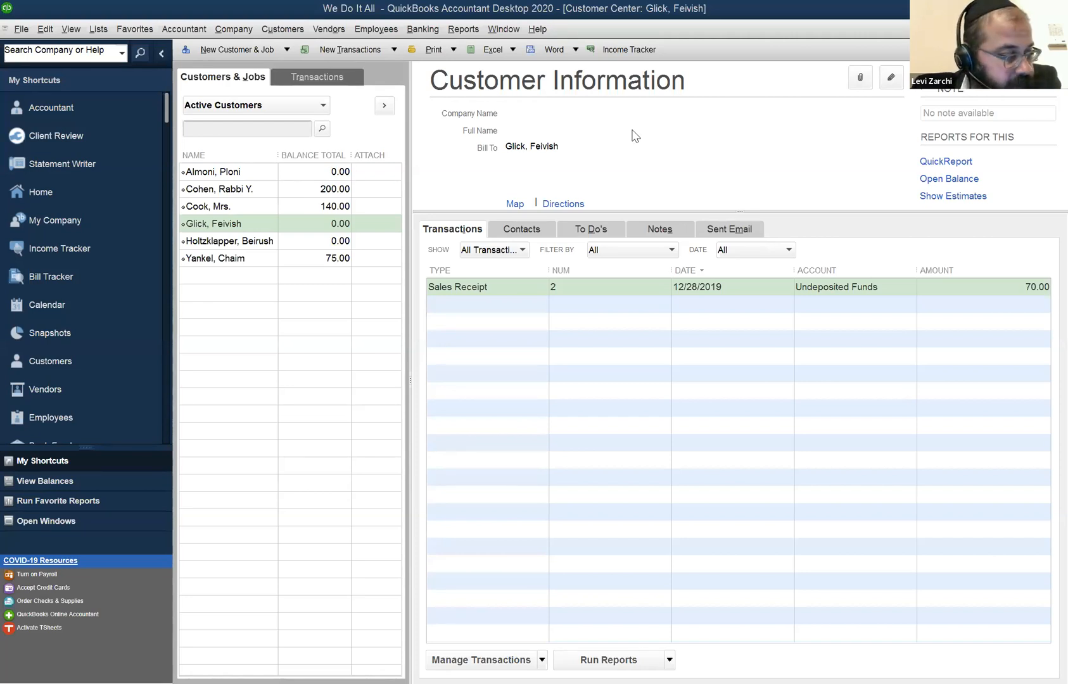
Open the Profit & Loss Standard report from the company and financial reports.
{"action": "left_click", "coordinate": [493, 32]}
{"action": "mouse_move", "coordinate": [459, 33]}
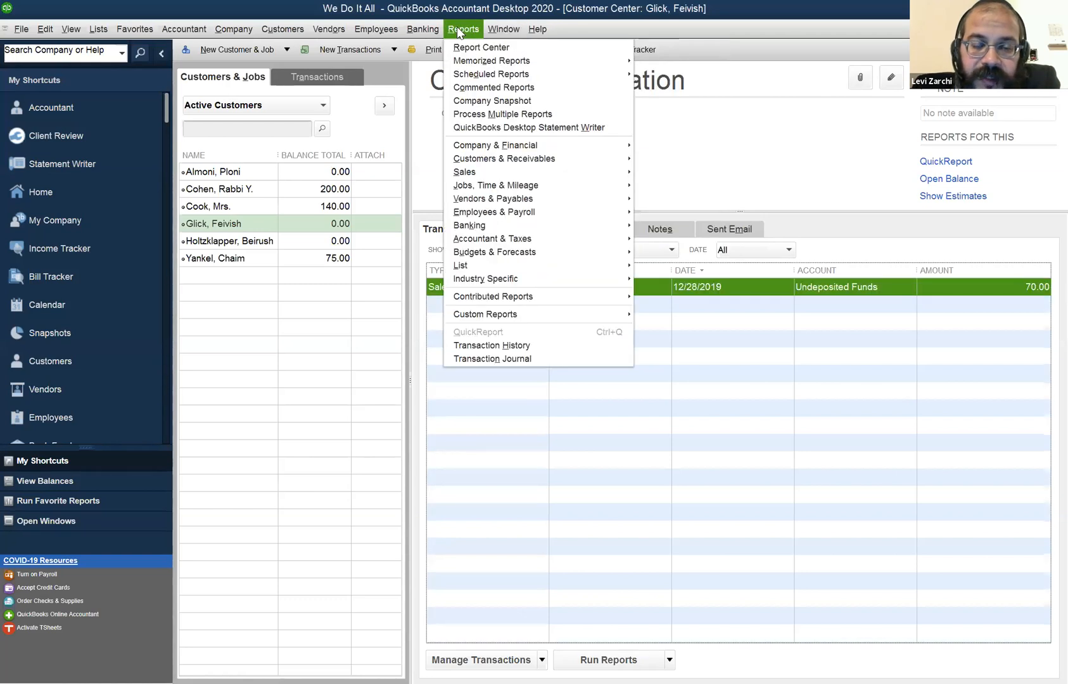
{"action": "mouse_move", "coordinate": [499, 32]}
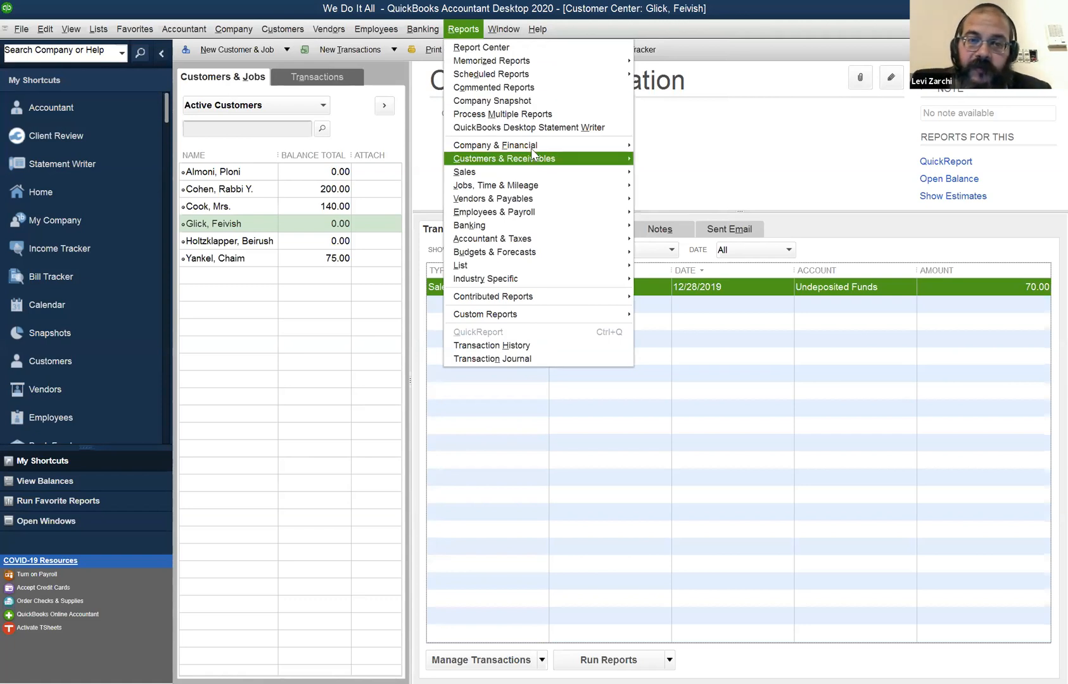
{"action": "mouse_move", "coordinate": [533, 147]}
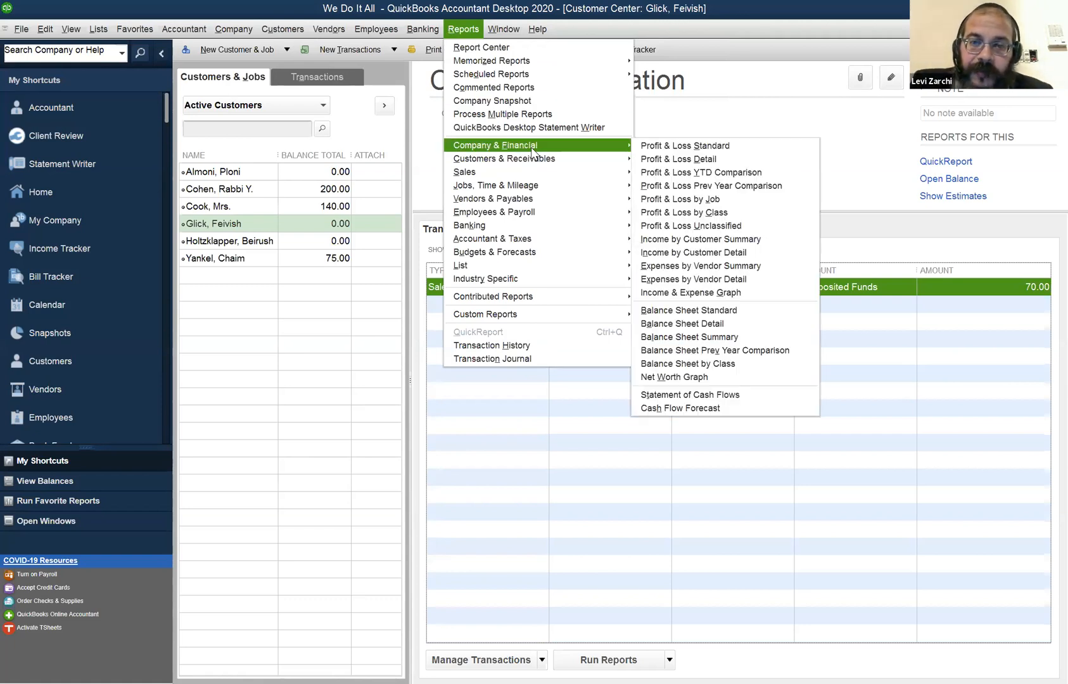
{"action": "left_click", "coordinate": [648, 148]}
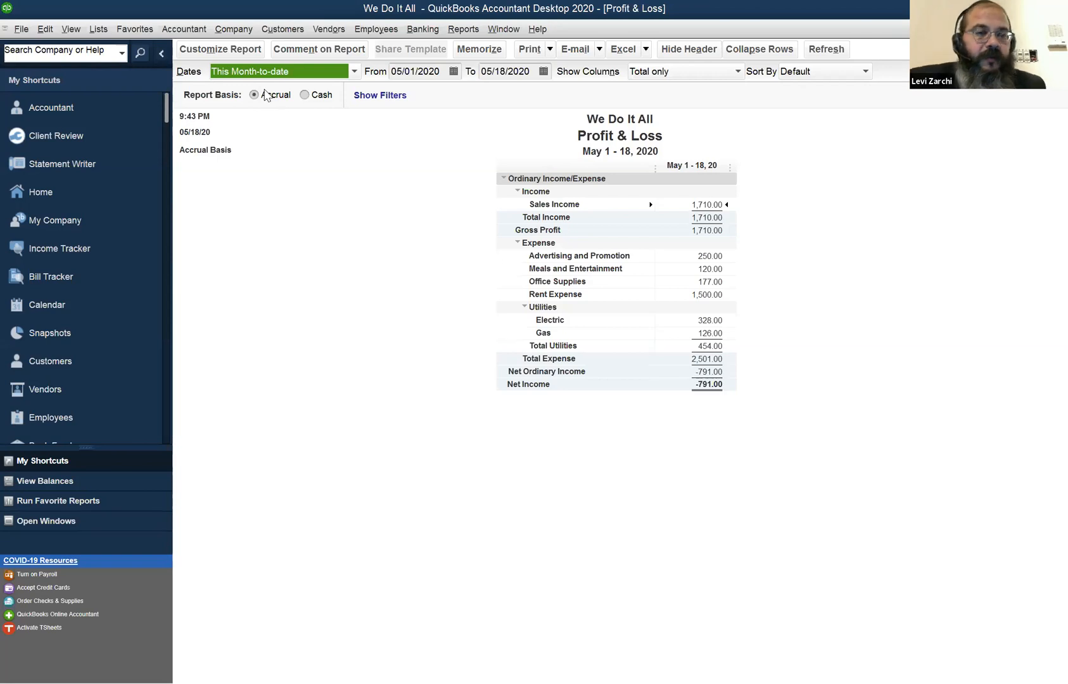
Compare the Profit & Loss report on Cash and Accrual basis and inspect the accrual transactions behind Sales Income.
{"action": "left_click", "coordinate": [308, 95]}
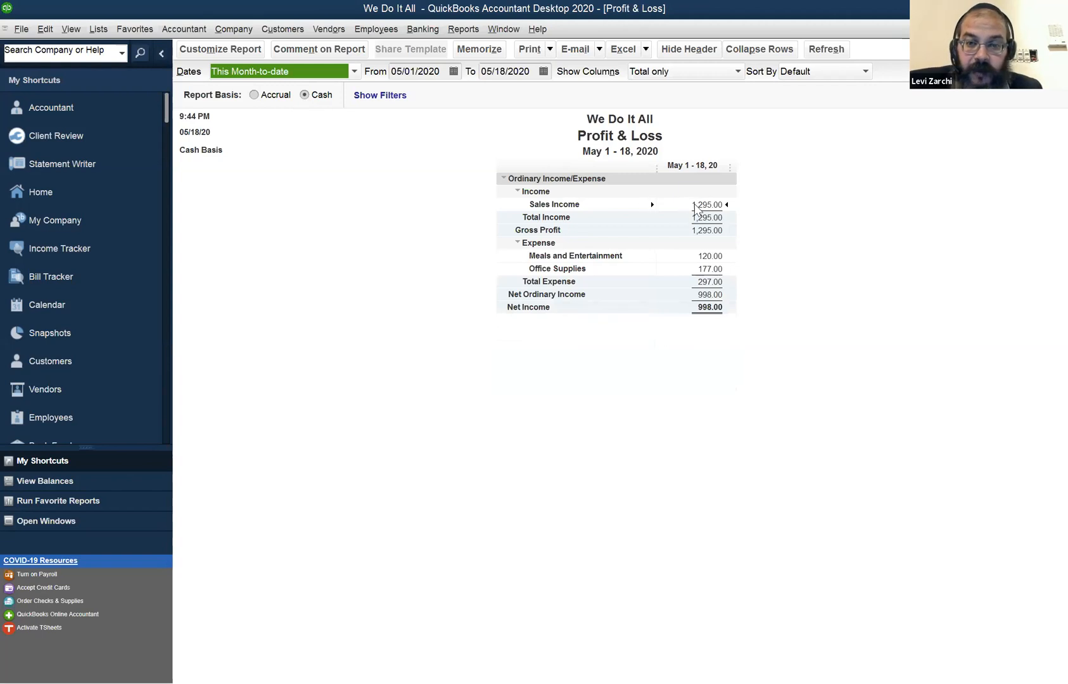
{"action": "left_click", "coordinate": [269, 94]}
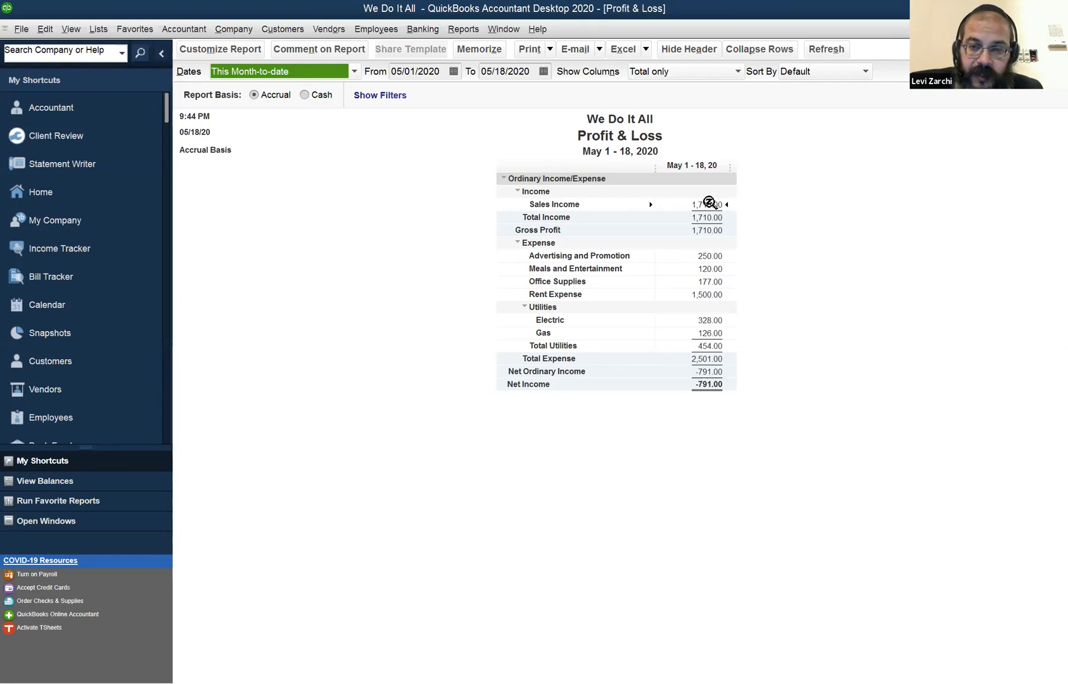
{"action": "double_click", "coordinate": [704, 204]}
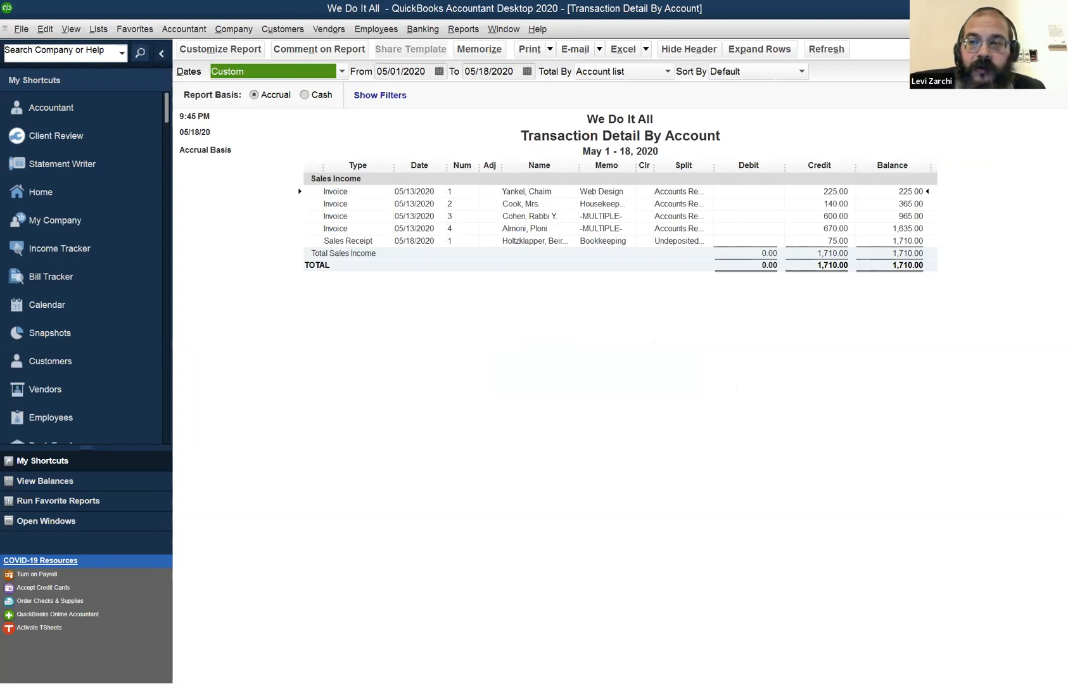
{"action": "key", "text": "Escape"}
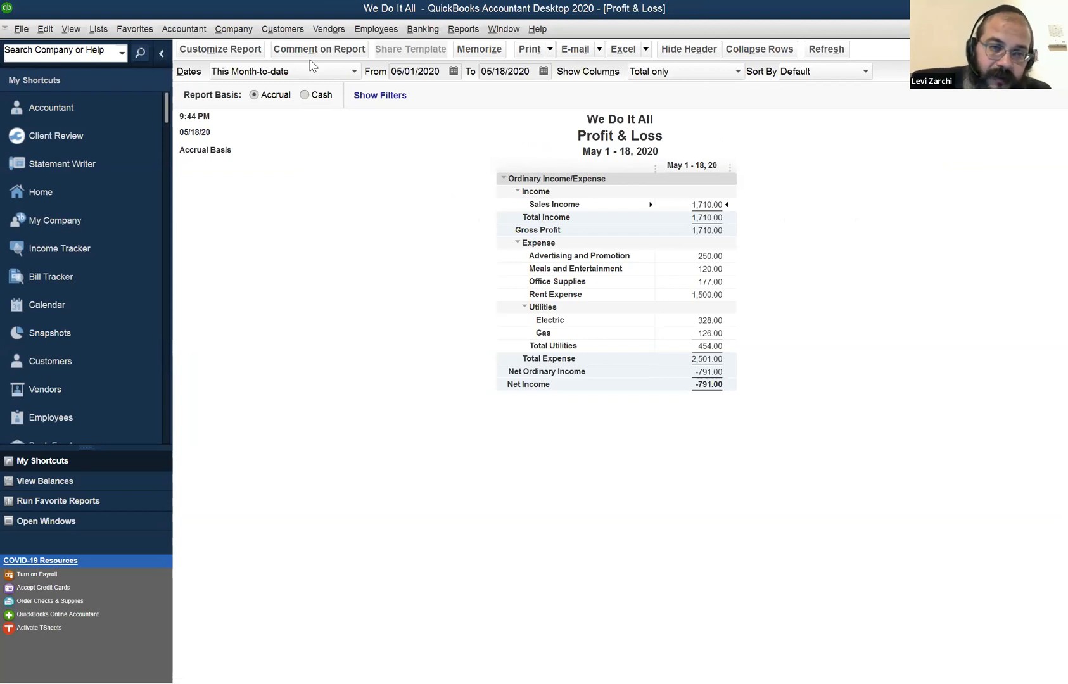
Set the Profit & Loss date range to All and open the transaction detail behind Sales Income.
{"action": "left_click", "coordinate": [272, 71]}
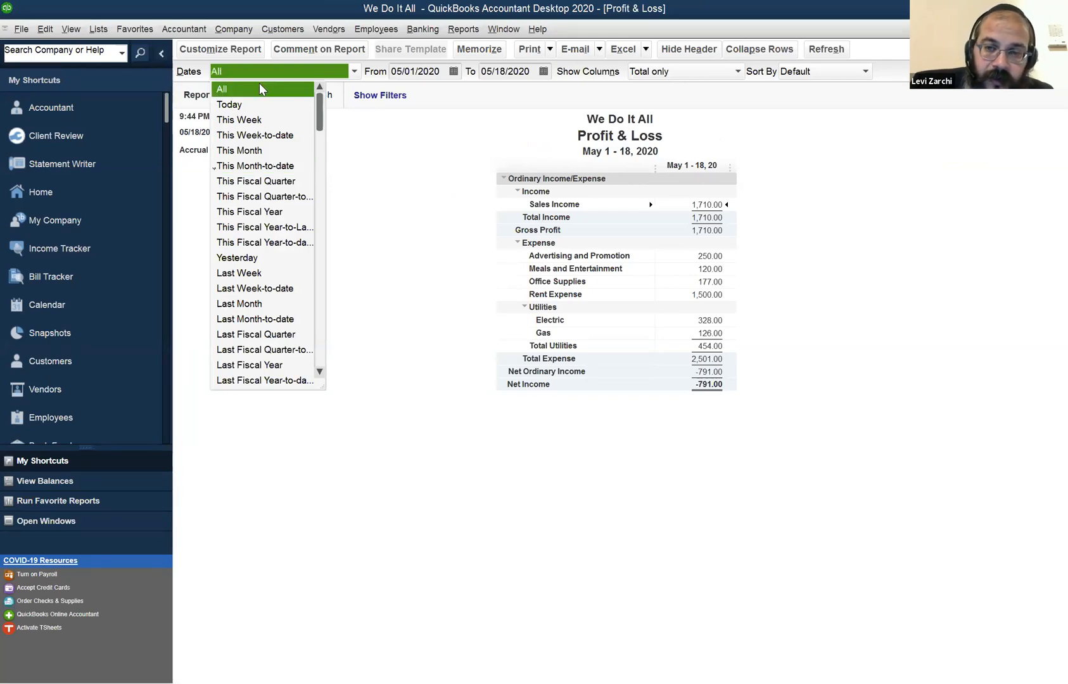
{"action": "left_click", "coordinate": [260, 87]}
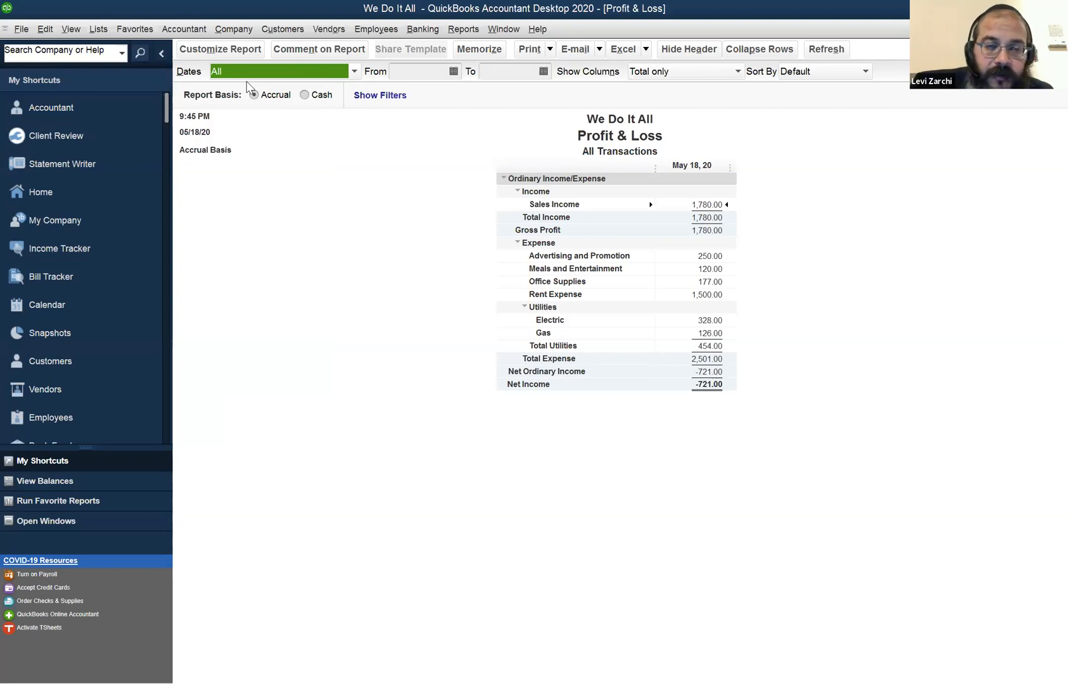
{"action": "double_click", "coordinate": [677, 204]}
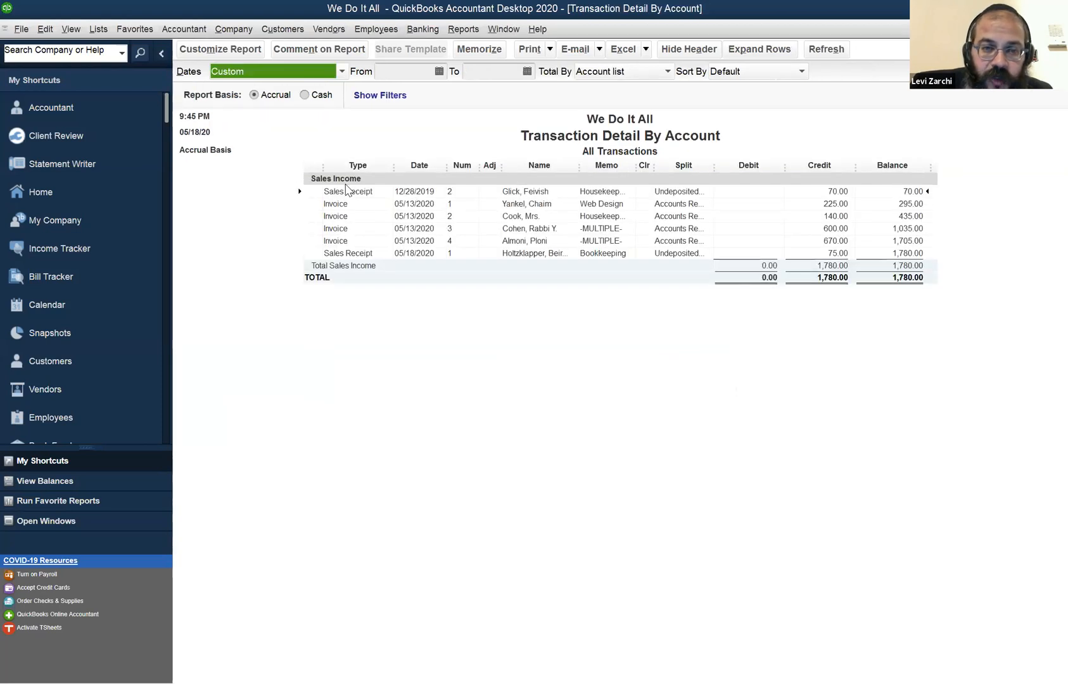
Examine the types and split accounts of the invoices and sales receipts in the Sales Income transaction detail.
{"action": "left_click", "coordinate": [345, 253]}
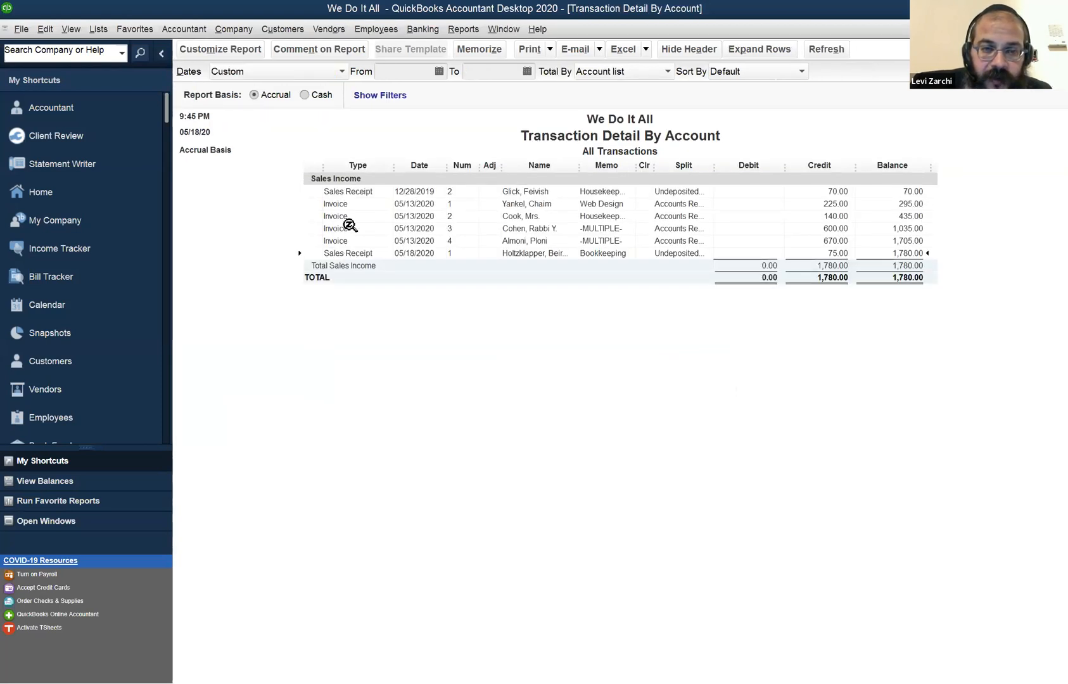
{"action": "left_click", "coordinate": [348, 206]}
{"action": "left_click", "coordinate": [345, 217]}
{"action": "left_click", "coordinate": [345, 240]}
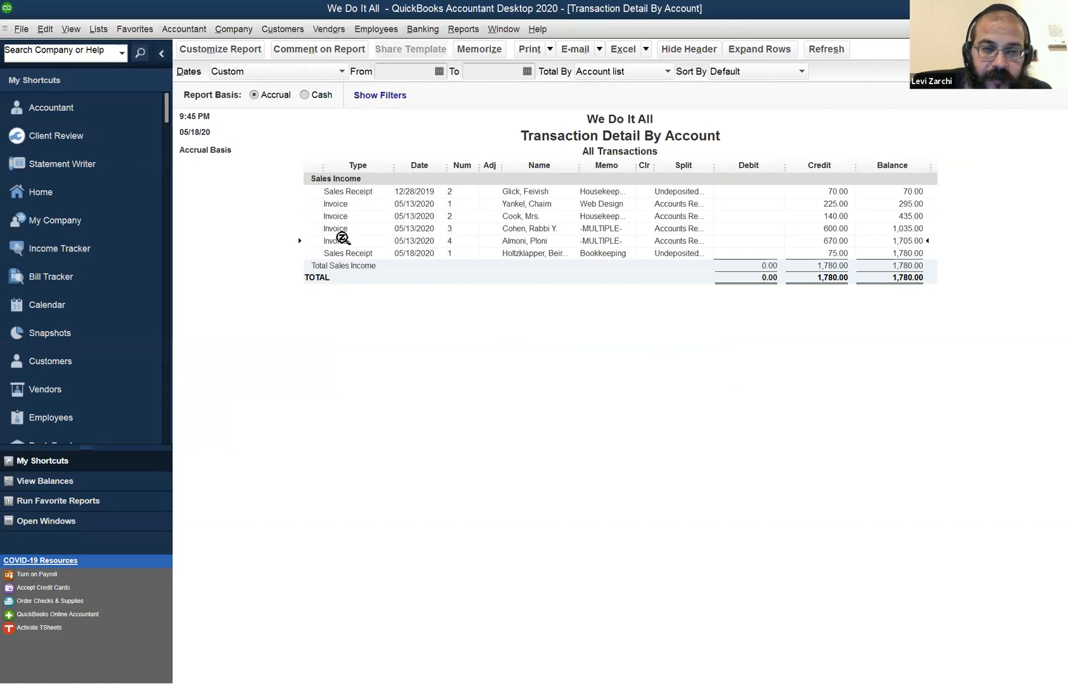
{"action": "left_click", "coordinate": [344, 207]}
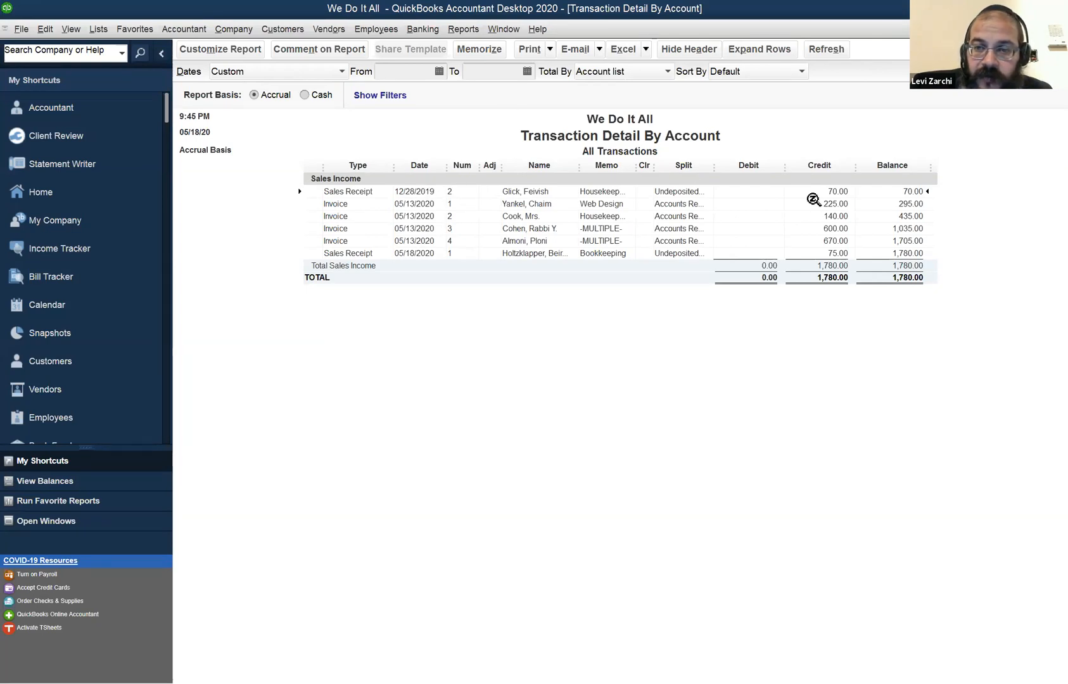
{"action": "left_click", "coordinate": [651, 205]}
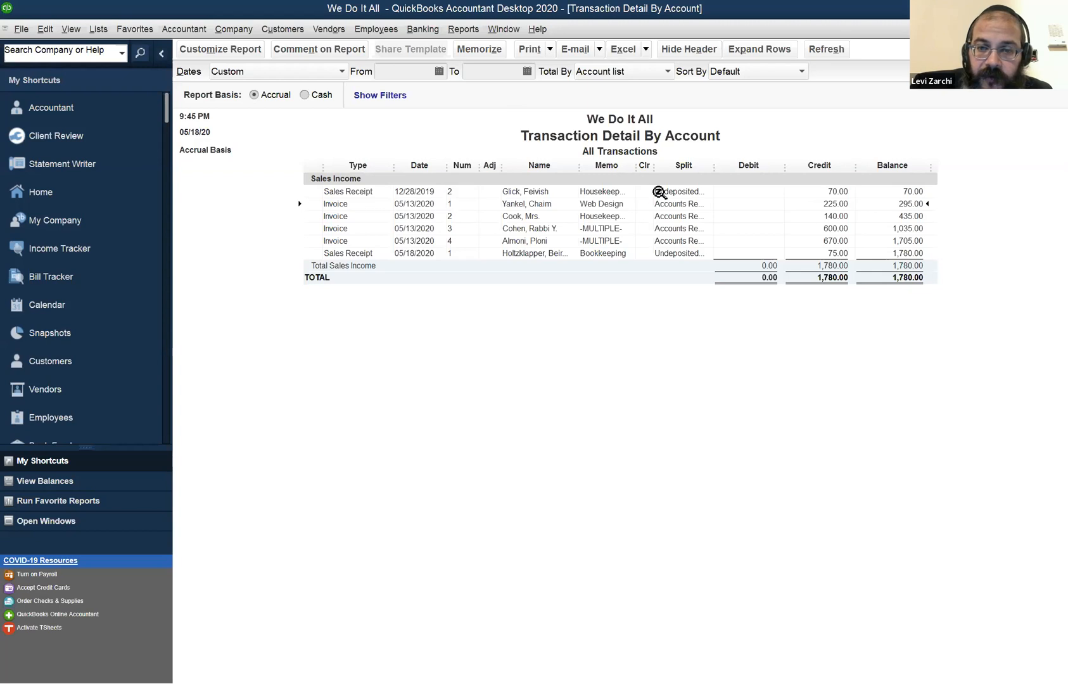
Finish reviewing the Sales Income transaction detail and inspect the transaction behind the Advertising and Promotion expense.
{"action": "left_click", "coordinate": [556, 228]}
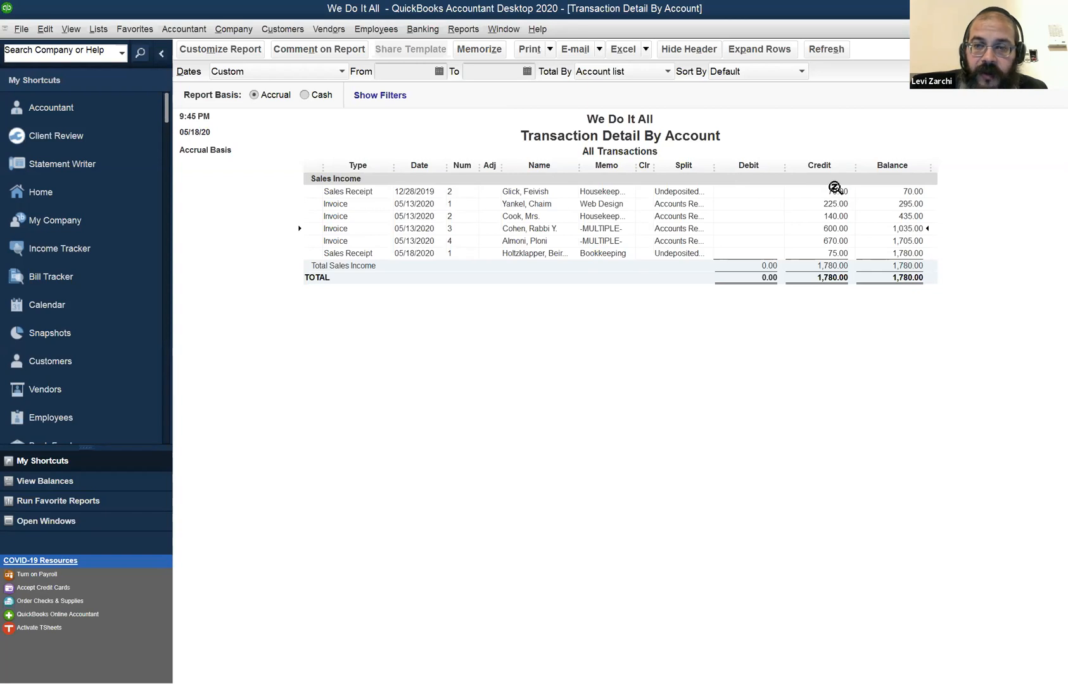
{"action": "left_click", "coordinate": [835, 189]}
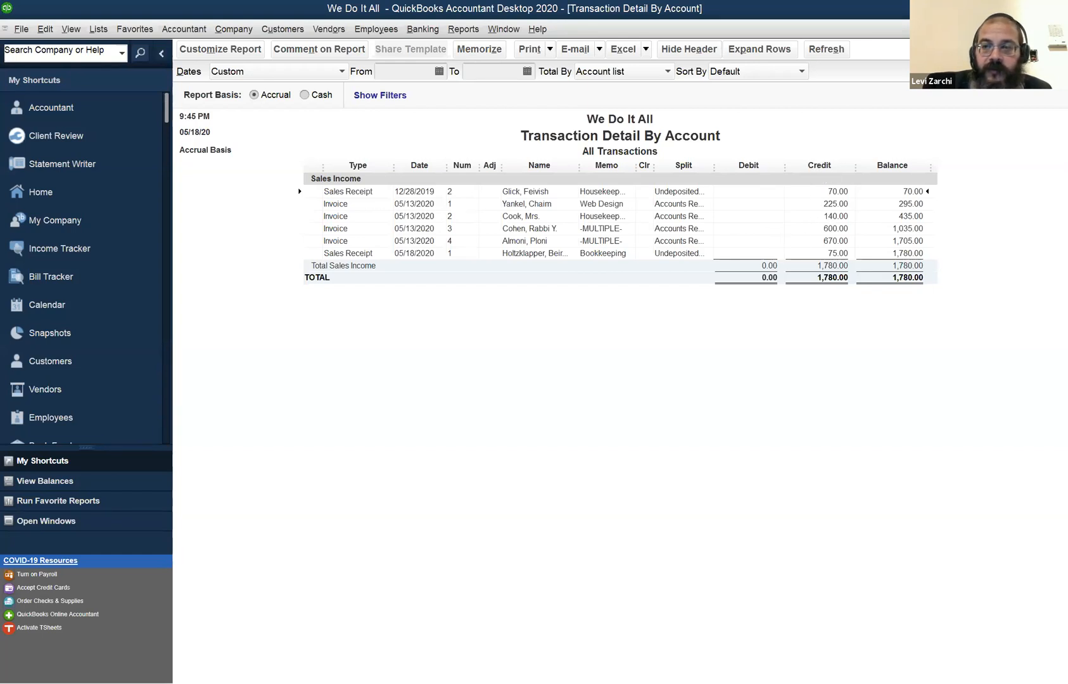
{"action": "key", "text": "Escape"}
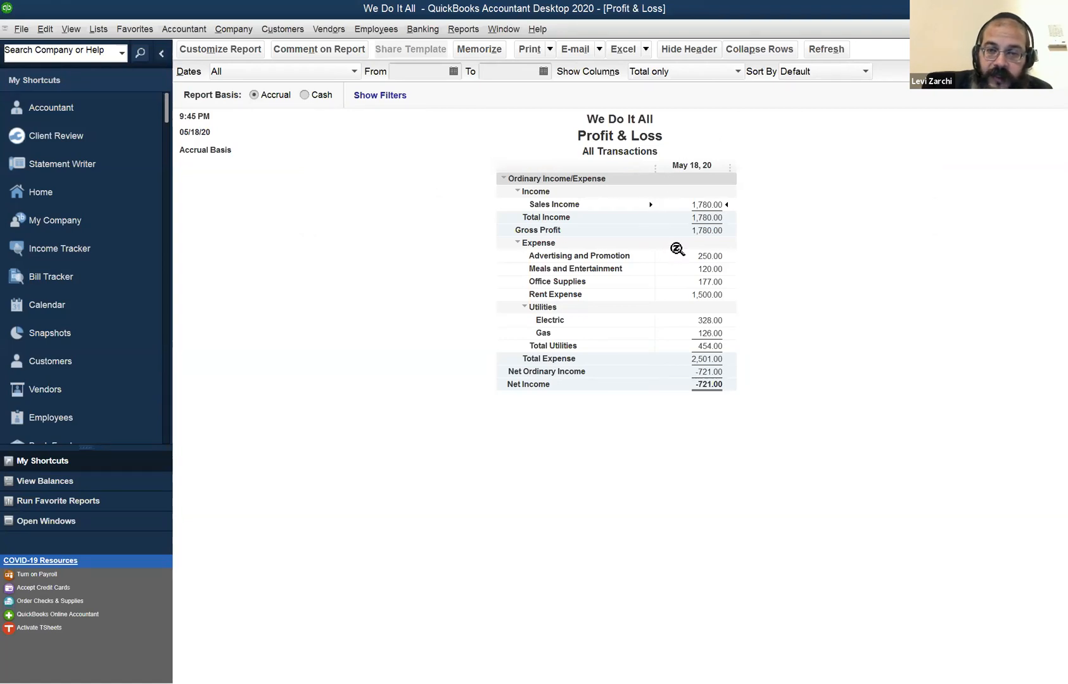
{"action": "double_click", "coordinate": [714, 255]}
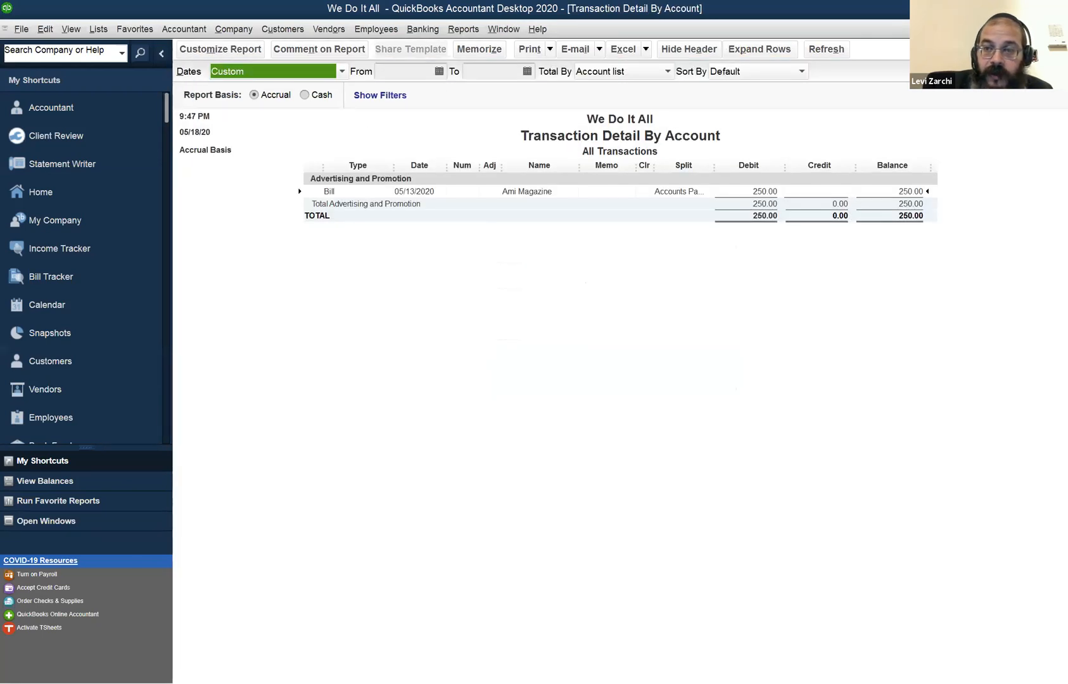
{"action": "key", "text": "Escape"}
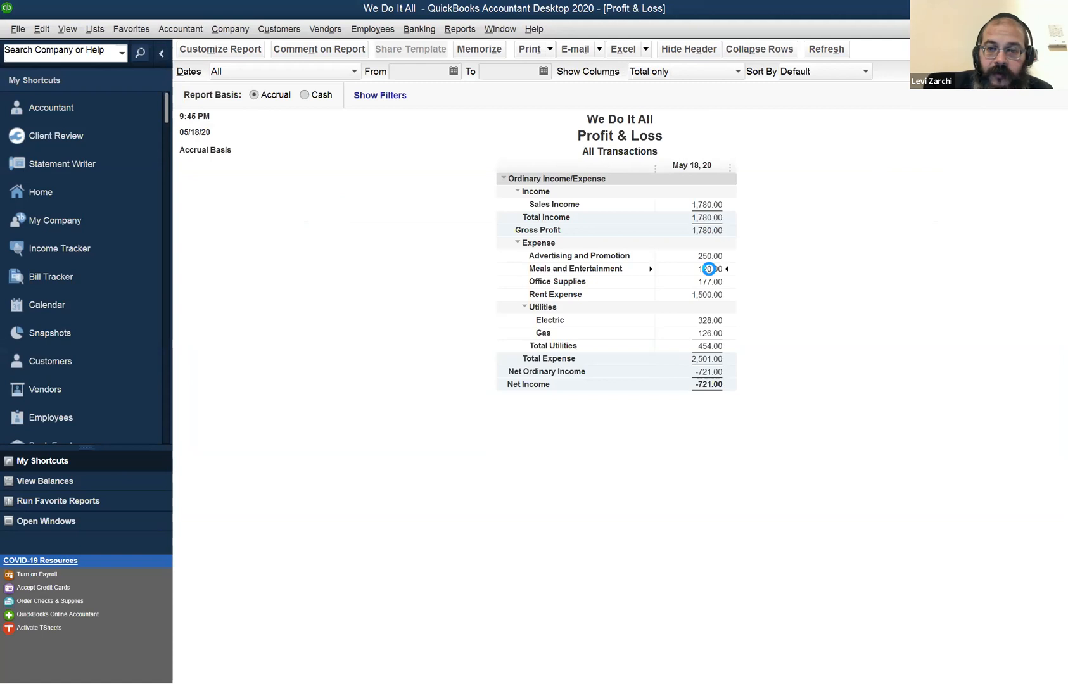
Inspect the checks behind the Meals and Entertainment expense and return to the Profit & Loss report.
{"action": "double_click", "coordinate": [708, 269]}
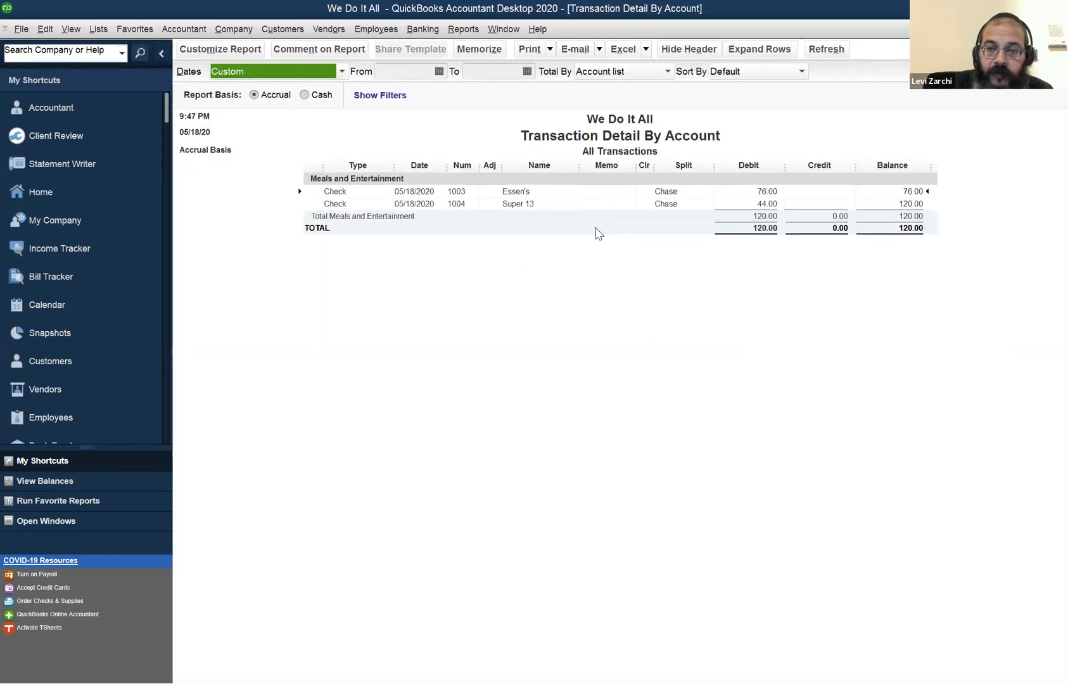
{"action": "double_click", "coordinate": [737, 199]}
{"action": "left_click", "coordinate": [738, 202]}
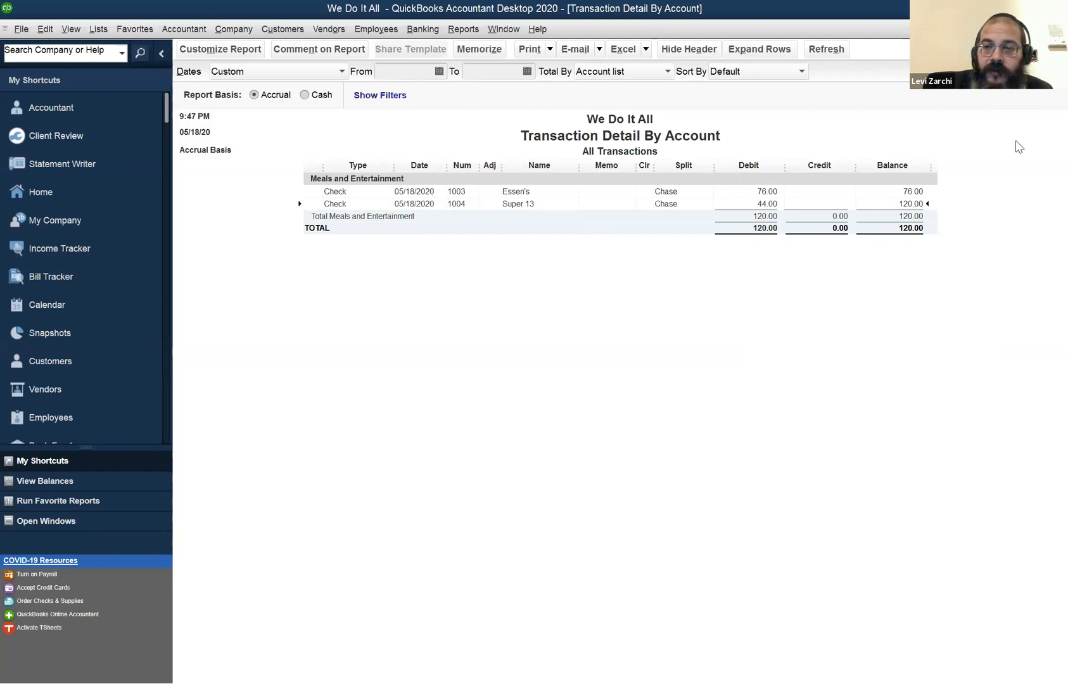
{"action": "key", "text": "Escape"}
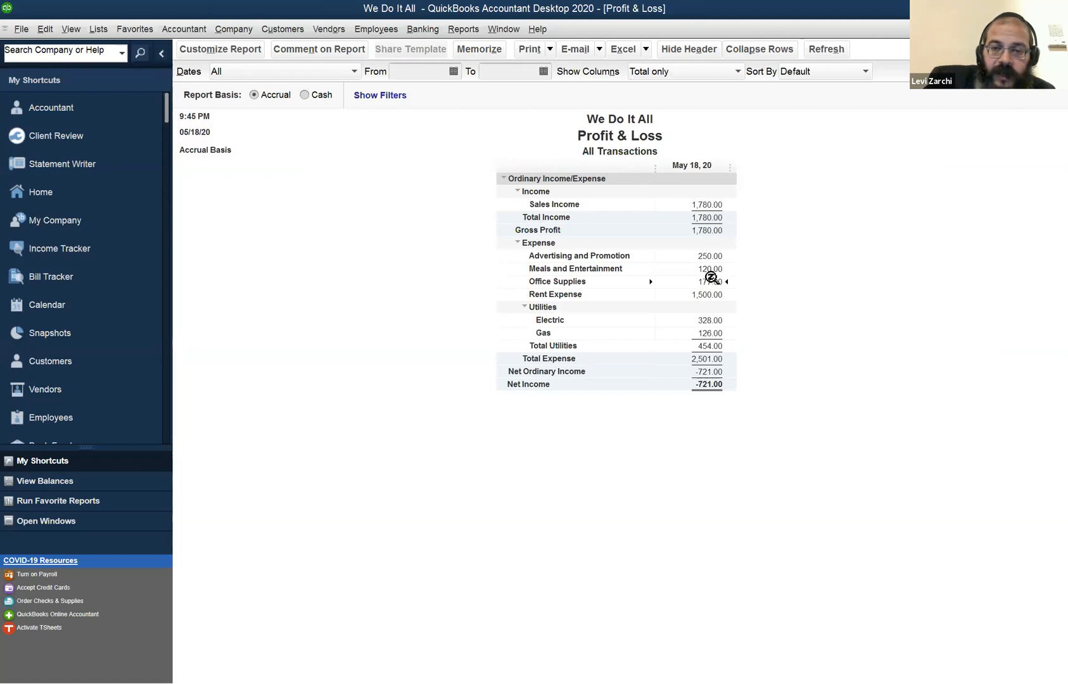
Inspect the transaction details behind the Office Supplies and Rent Expense amounts in the Profit & Loss report.
{"action": "double_click", "coordinate": [708, 283]}
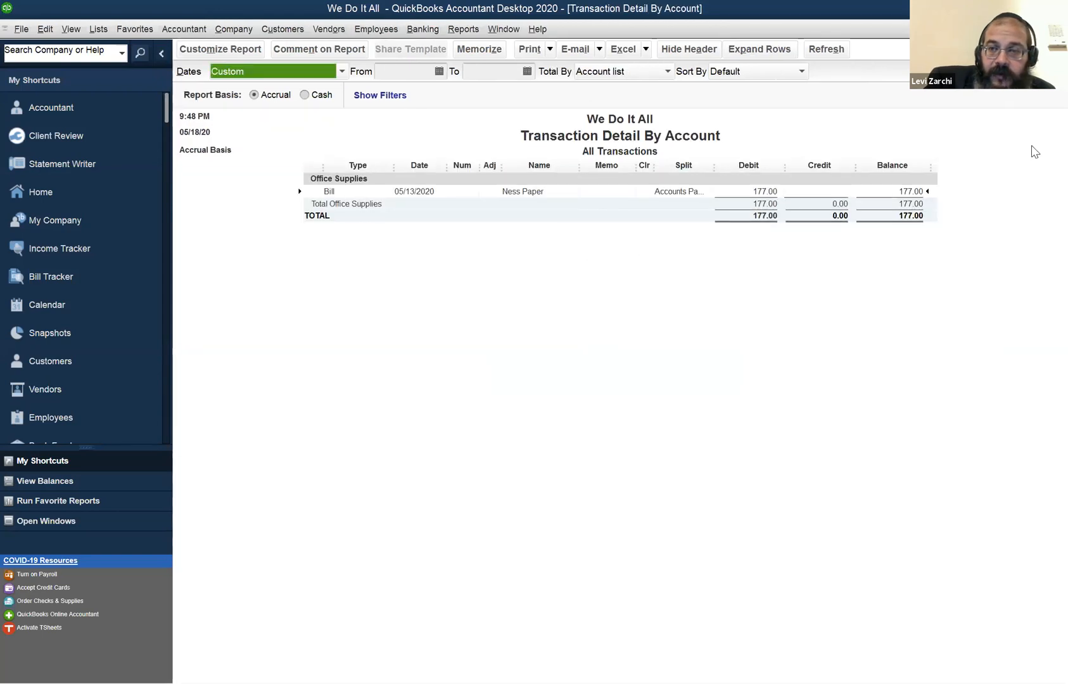
{"action": "key", "text": "Escape"}
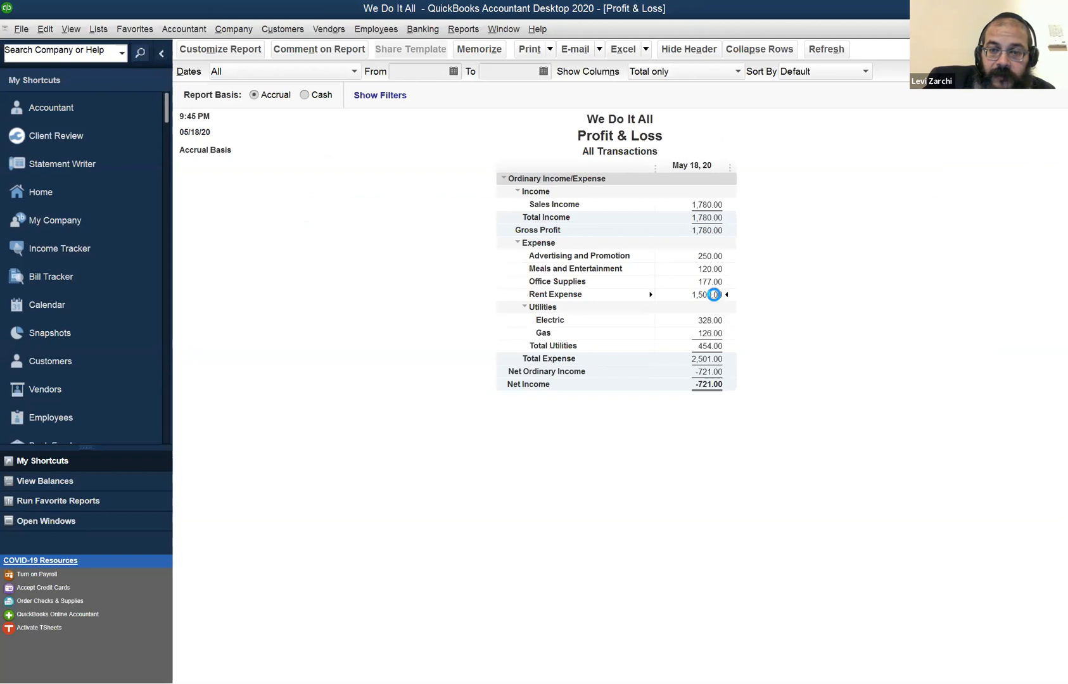
{"action": "double_click", "coordinate": [715, 296]}
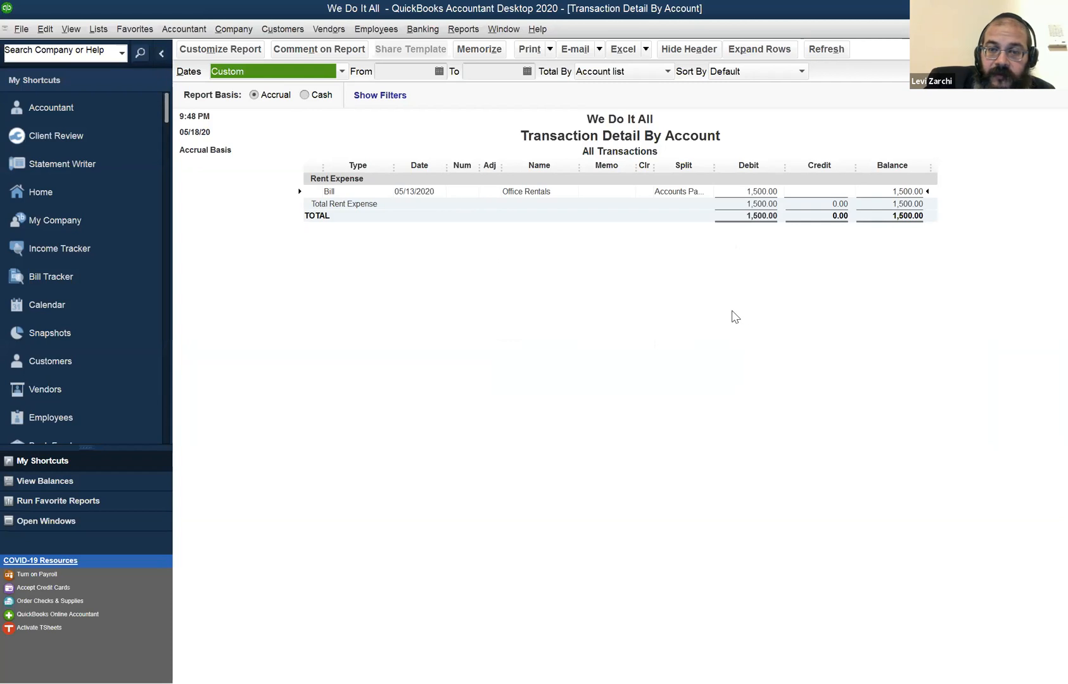
{"action": "key", "text": "Escape"}
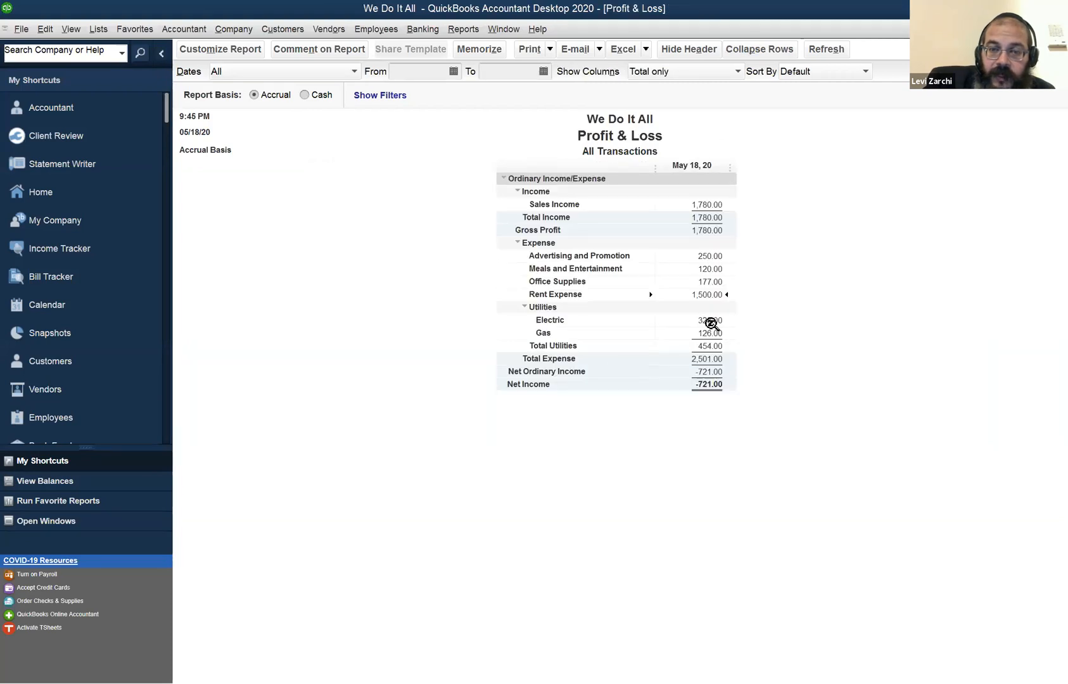
Inspect the transaction details behind the Electric and Gas utility expenses and return to the Profit & Loss report.
{"action": "double_click", "coordinate": [710, 318]}
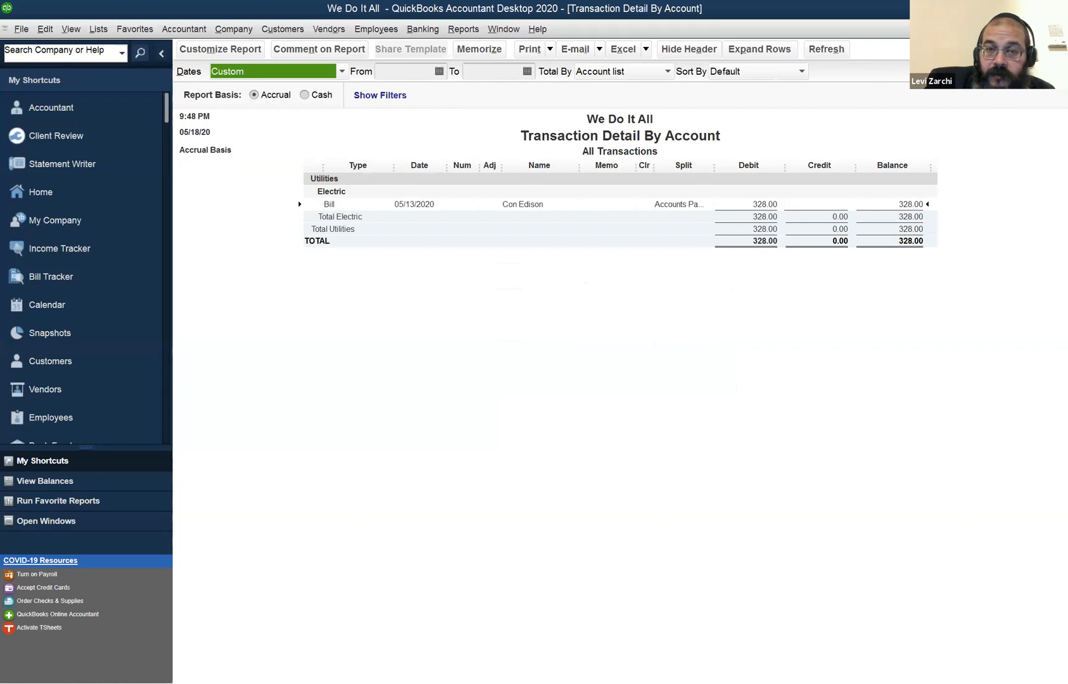
{"action": "key", "text": "Escape"}
{"action": "double_click", "coordinate": [711, 333]}
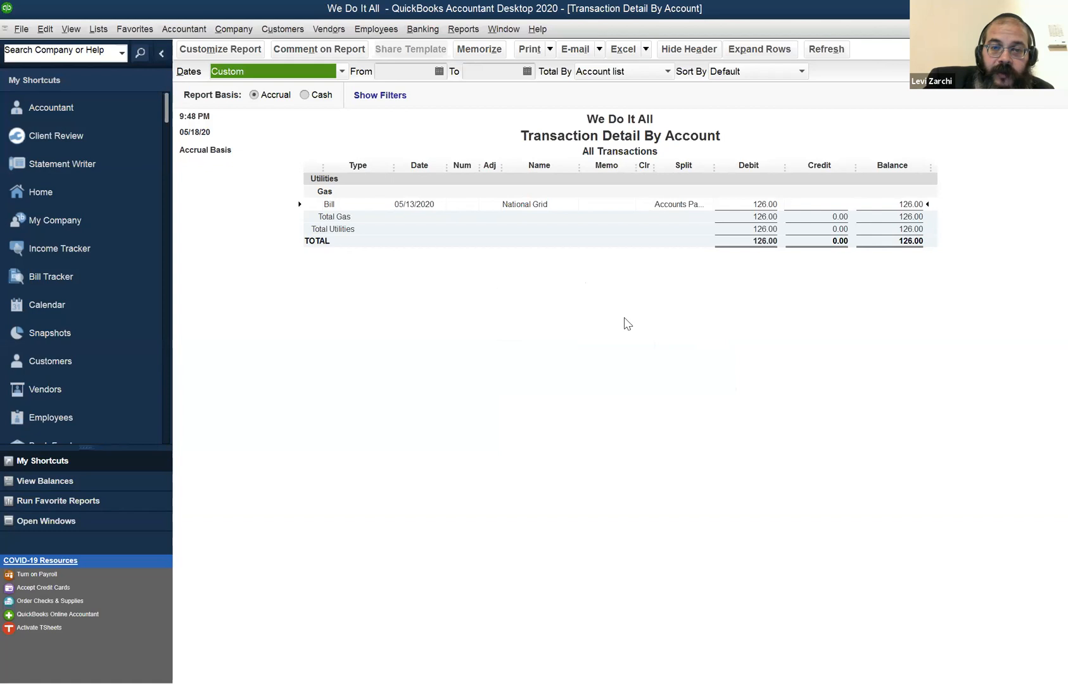
{"action": "left_click", "coordinate": [326, 205]}
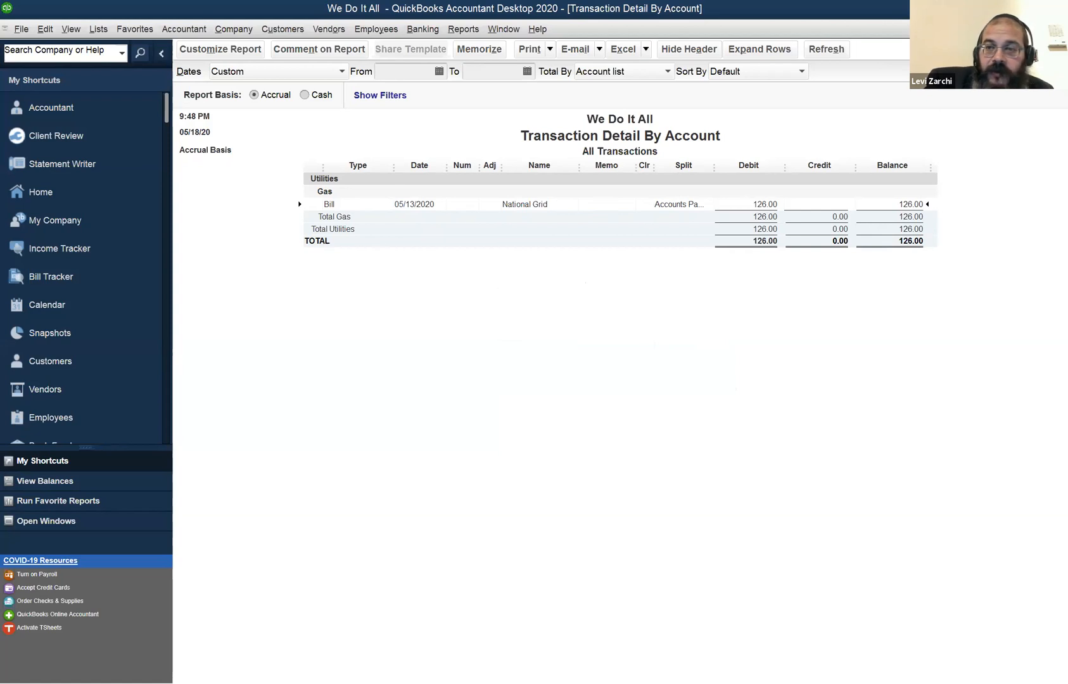
{"action": "left_click", "coordinate": [1059, 29]}
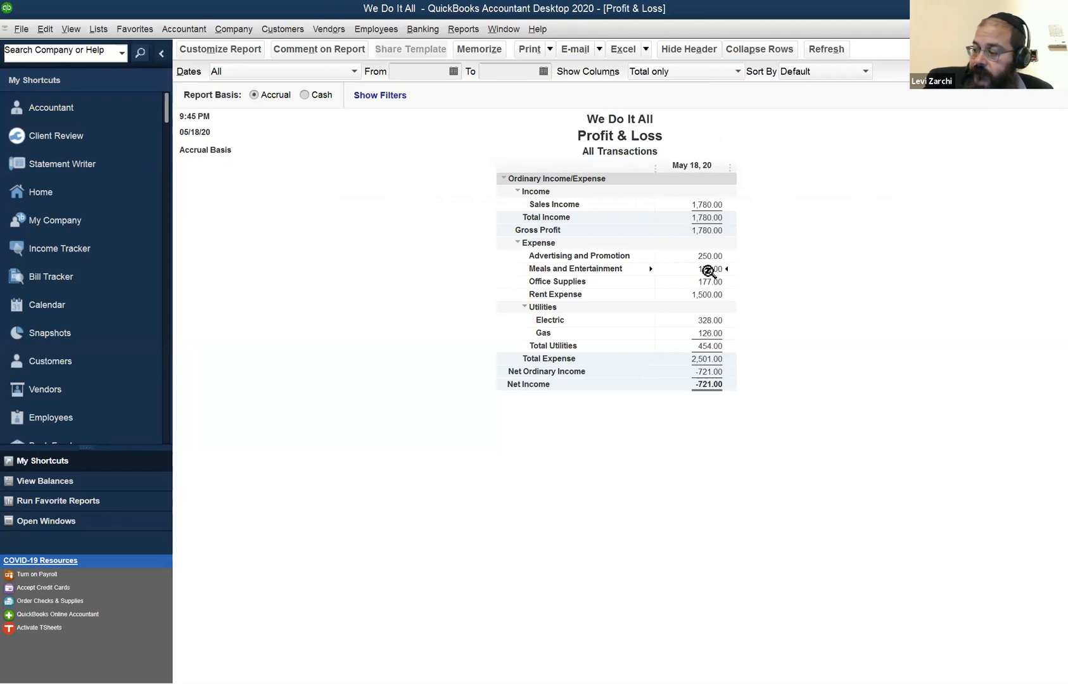
Recheck the Meals and Entertainment detail and examine how income, expenses and net income relate on the accrual Profit & Loss.
{"action": "double_click", "coordinate": [705, 269]}
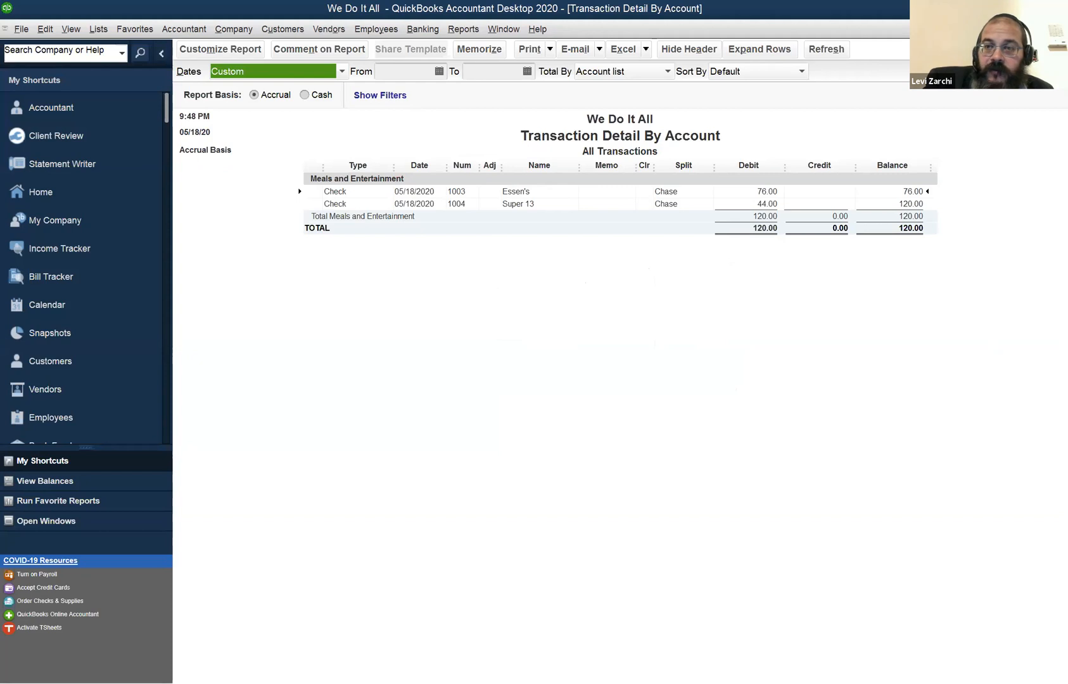
{"action": "key", "text": "Escape"}
{"action": "left_click", "coordinate": [684, 207]}
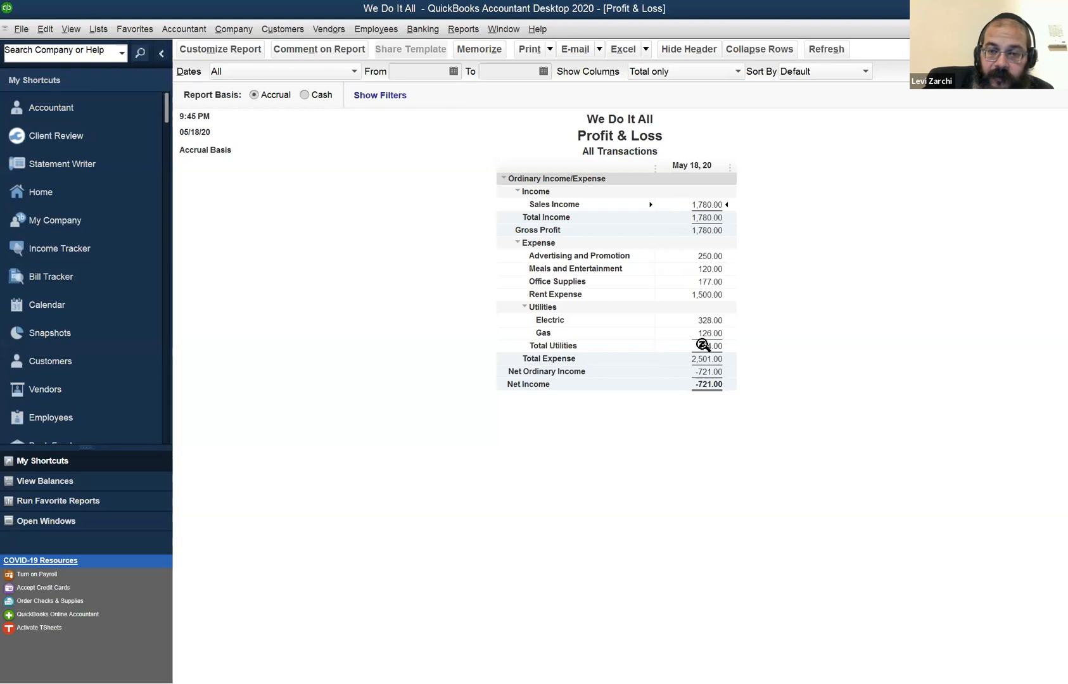
{"action": "left_click", "coordinate": [716, 316]}
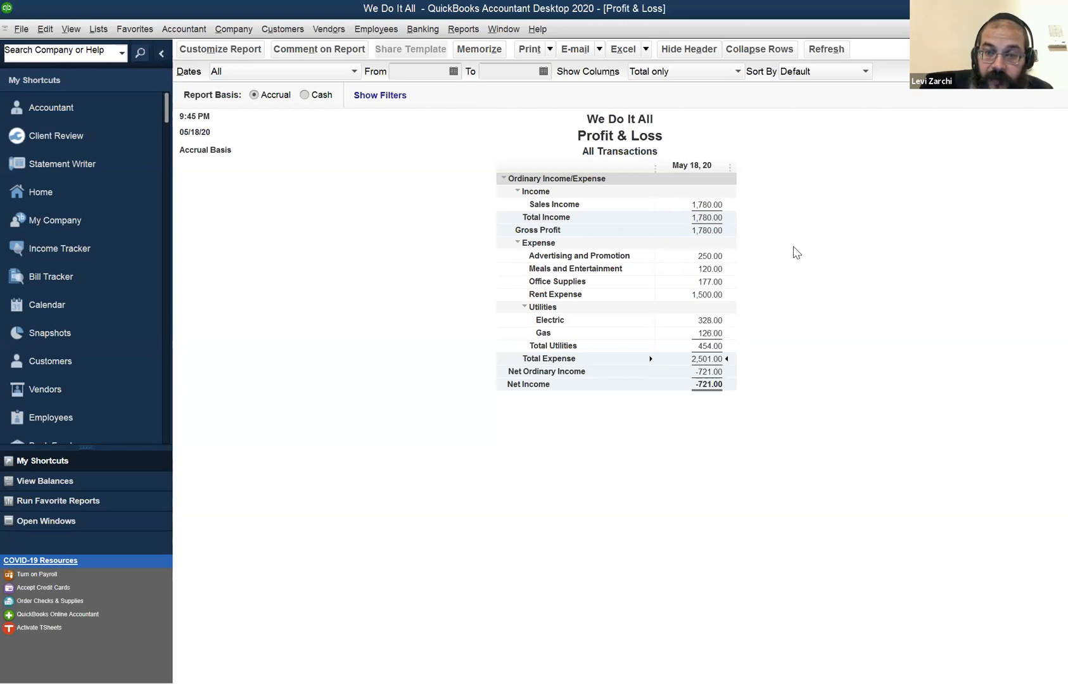
{"action": "key", "text": "Up"}
{"action": "key", "text": "Up"}
{"action": "key", "text": "Up"}
{"action": "key", "text": "Up"}
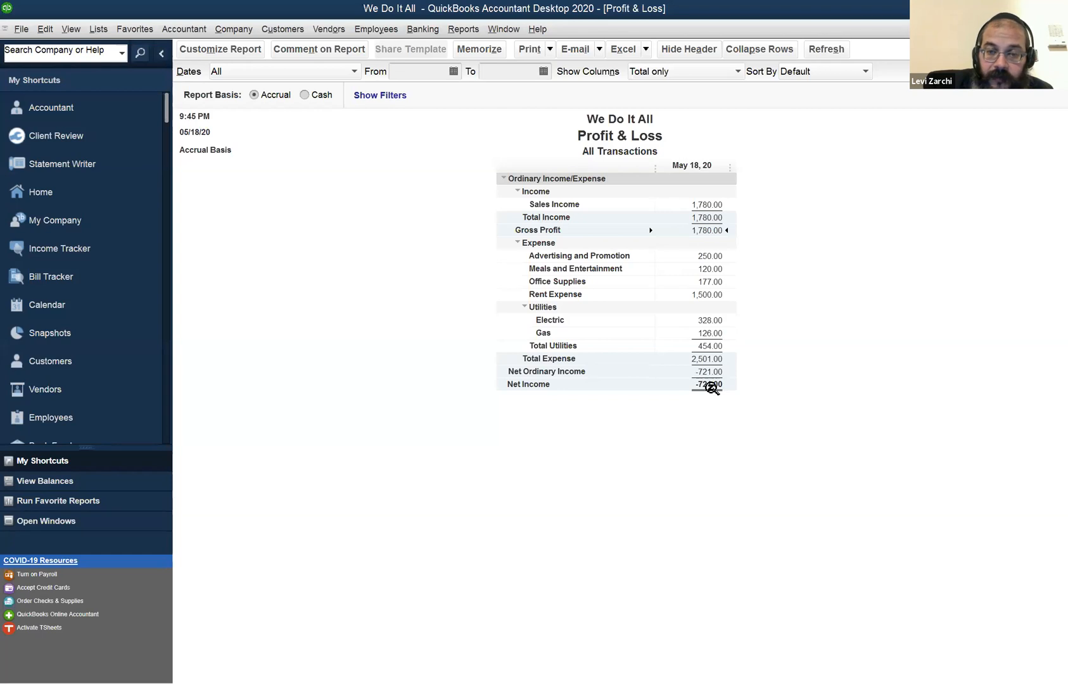
{"action": "left_click", "coordinate": [712, 386]}
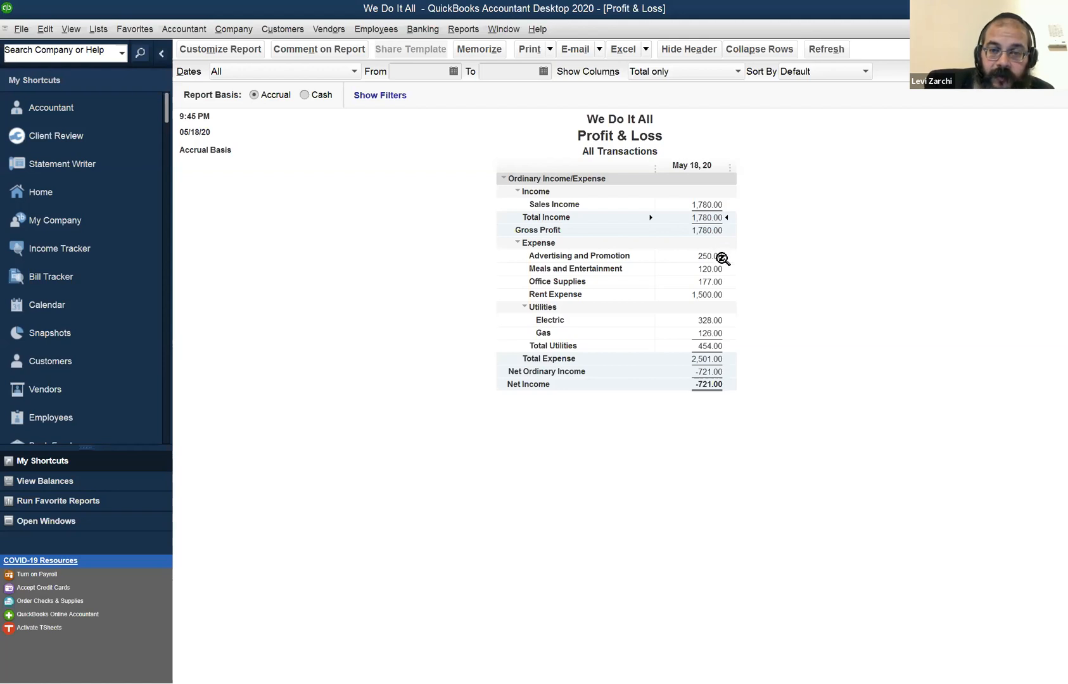
{"action": "left_click", "coordinate": [722, 258]}
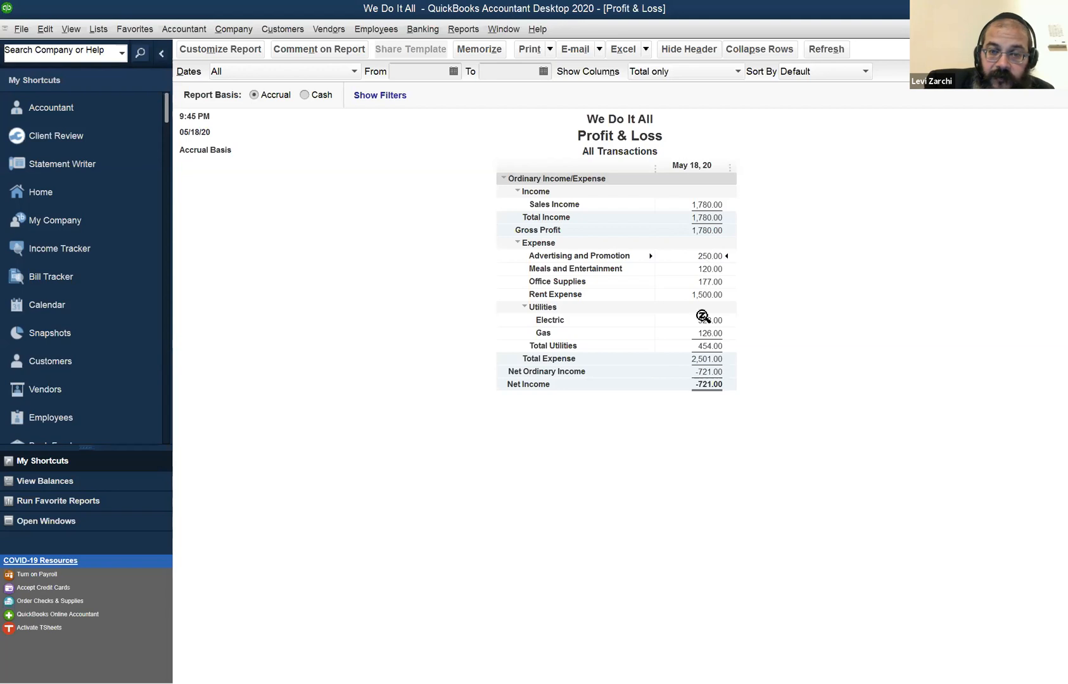
{"action": "left_click", "coordinate": [715, 386]}
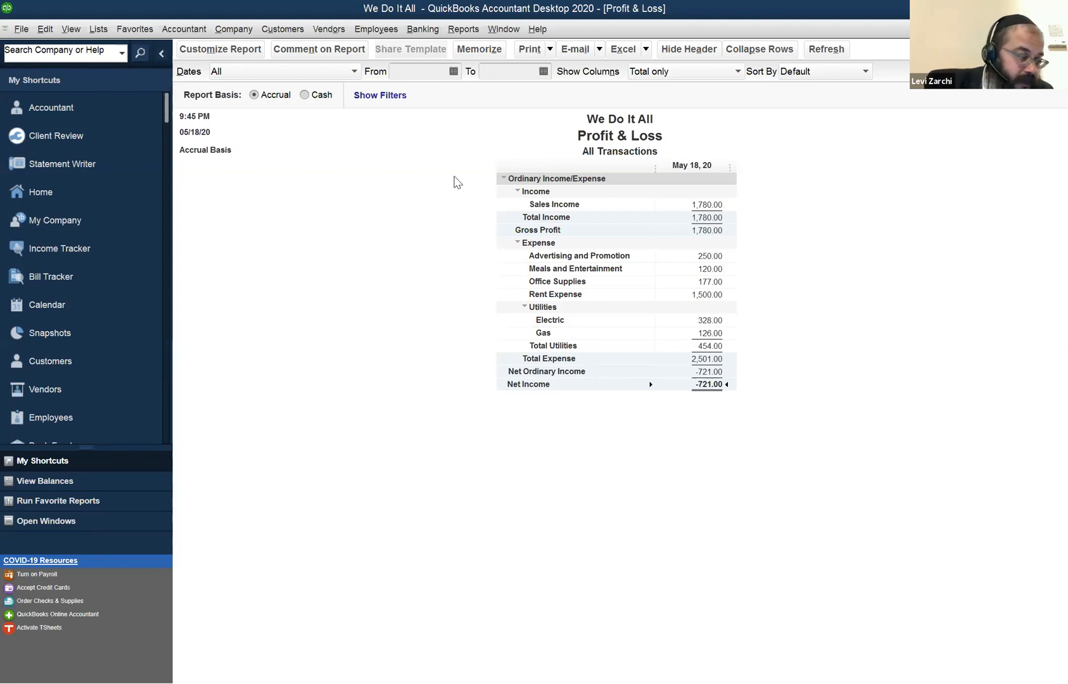
Switch the Profit & Loss report to Cash basis and inspect the transactions behind Sales Income.
{"action": "left_click", "coordinate": [306, 95]}
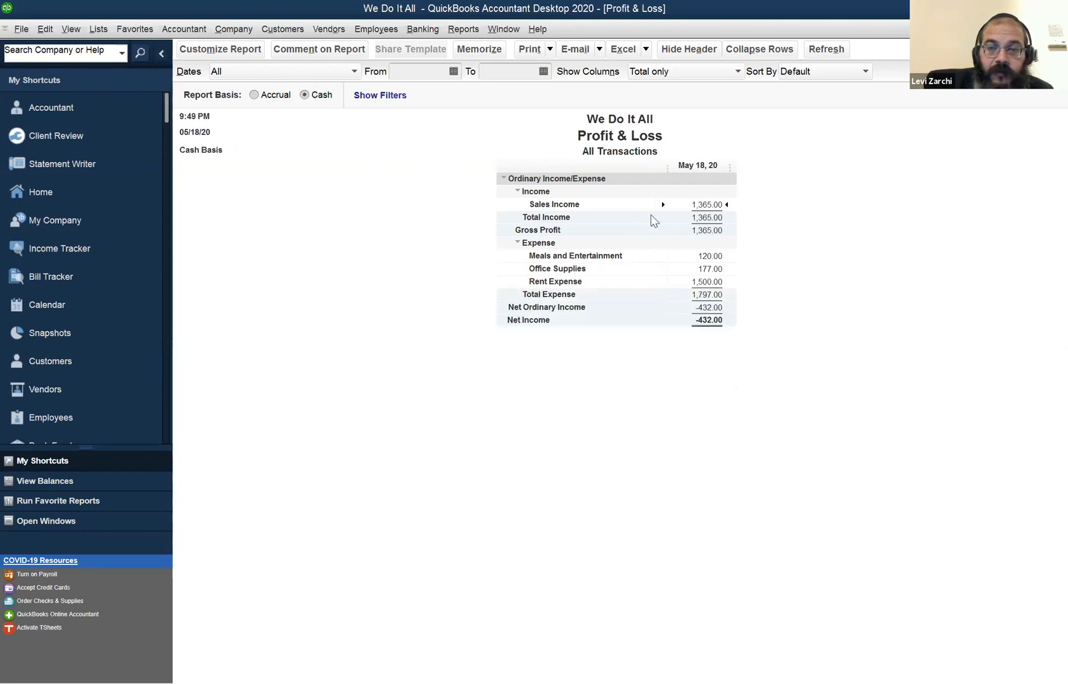
{"action": "double_click", "coordinate": [702, 204]}
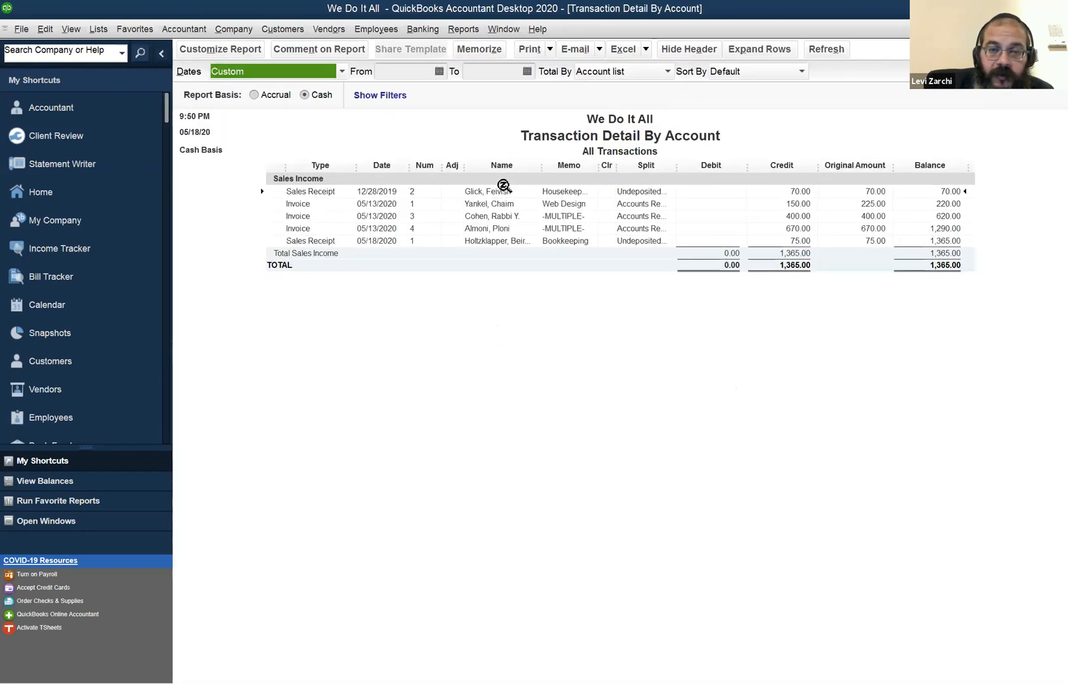
{"action": "left_click", "coordinate": [495, 225]}
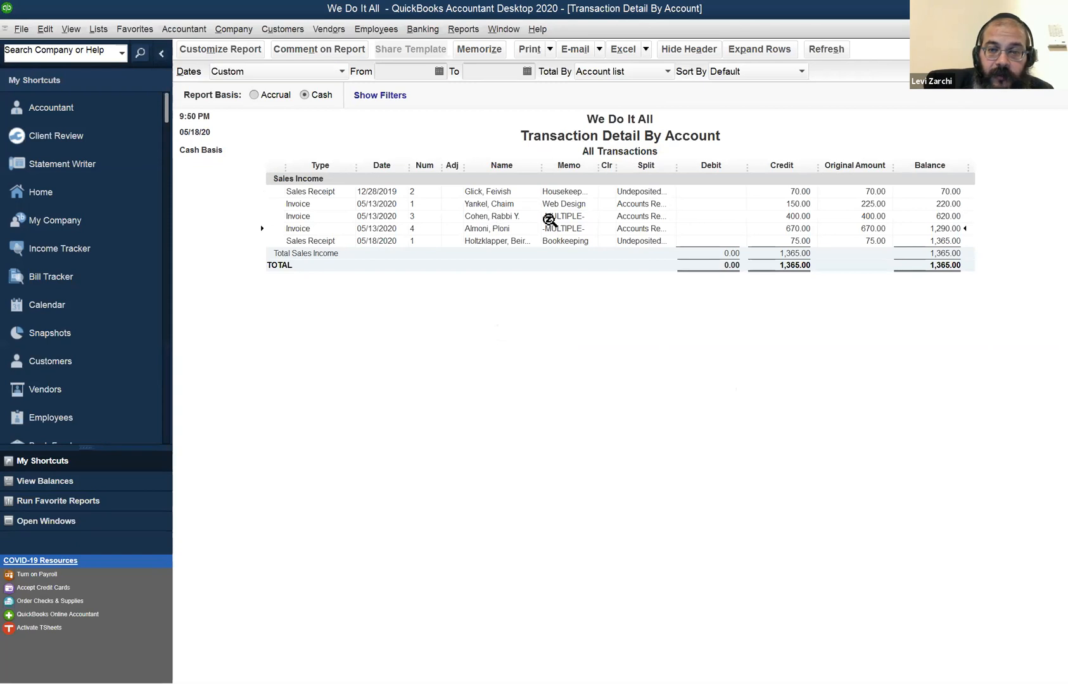
{"action": "left_click", "coordinate": [776, 239]}
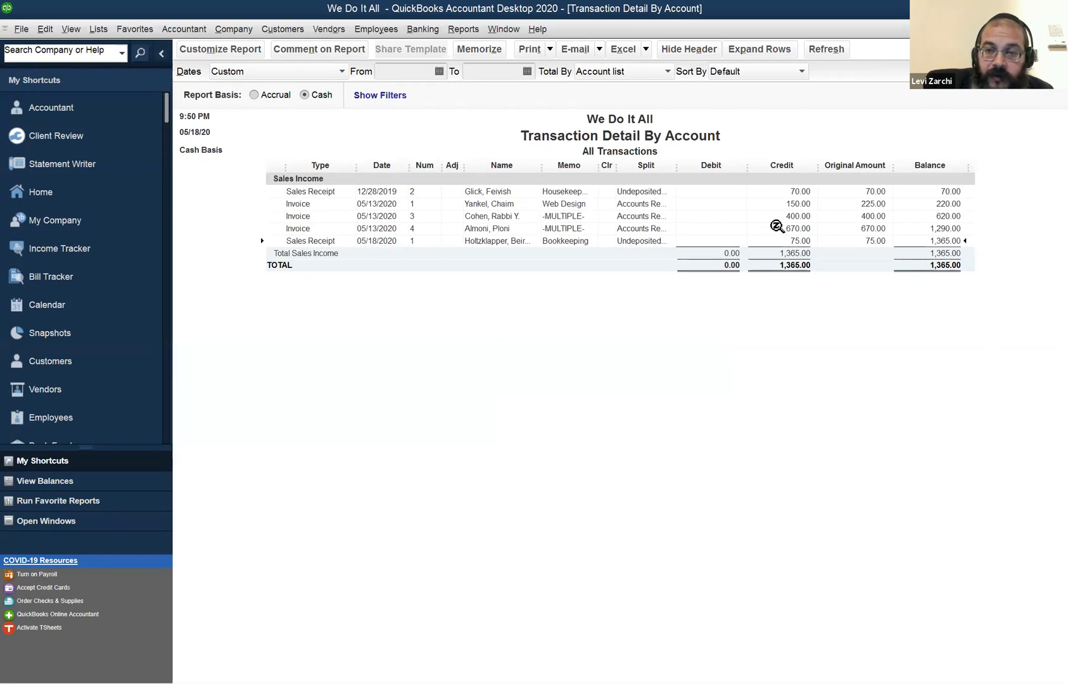
{"action": "left_click", "coordinate": [803, 214]}
{"action": "left_click", "coordinate": [805, 206]}
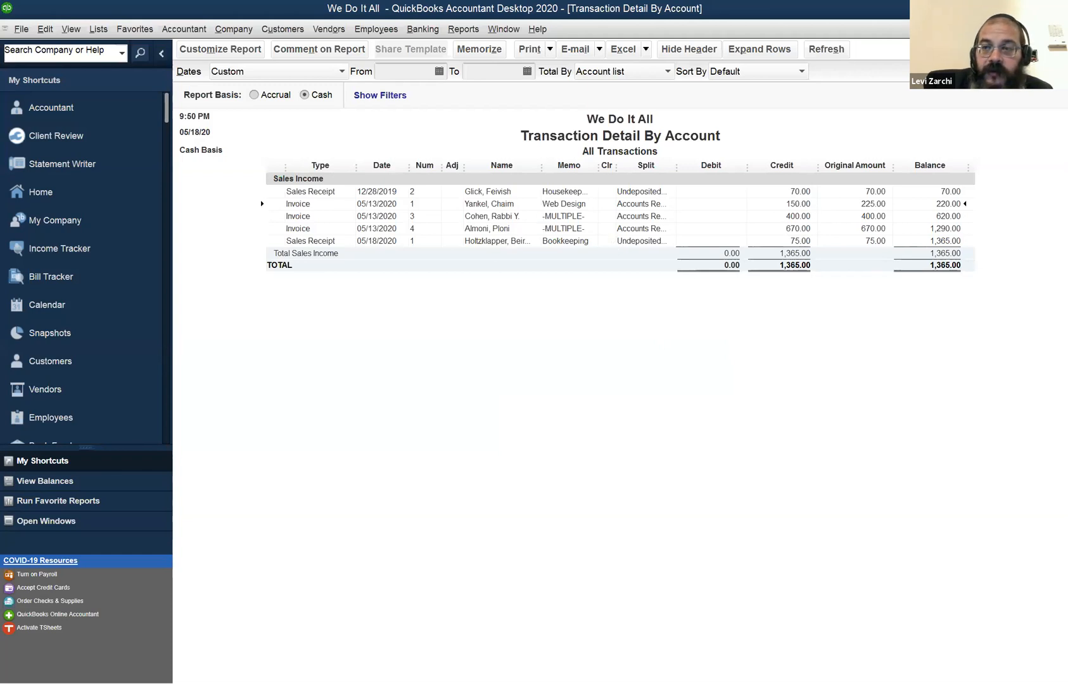
{"action": "key", "text": "Escape"}
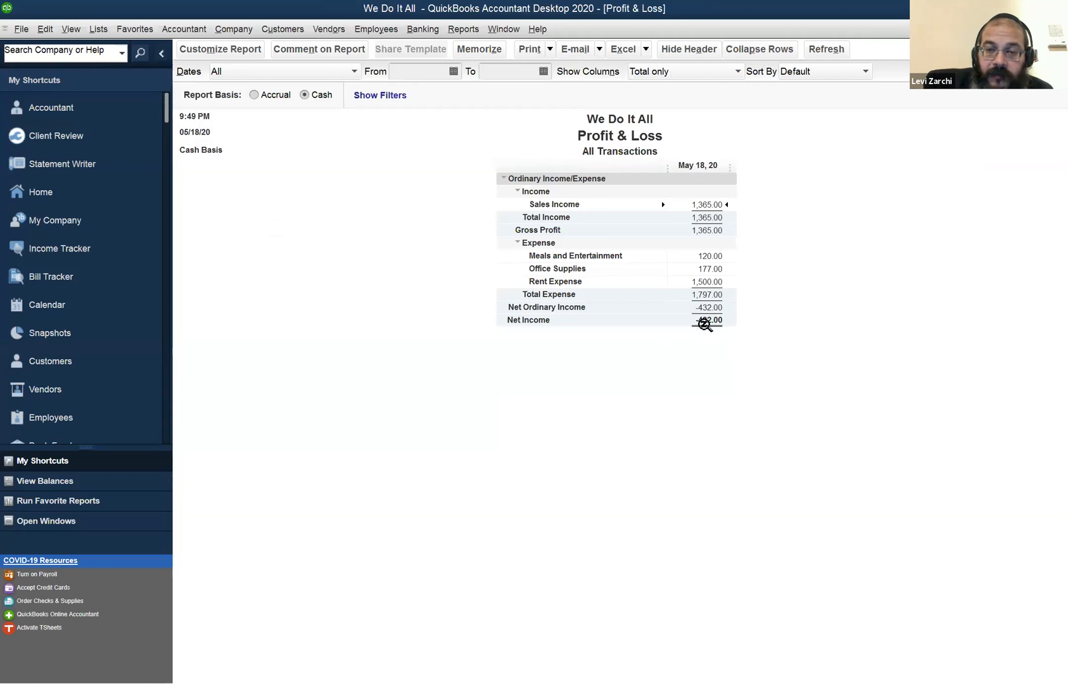
Examine gross profit against the individual expenses on the cash-basis Profit & Loss report.
{"action": "left_click", "coordinate": [707, 229]}
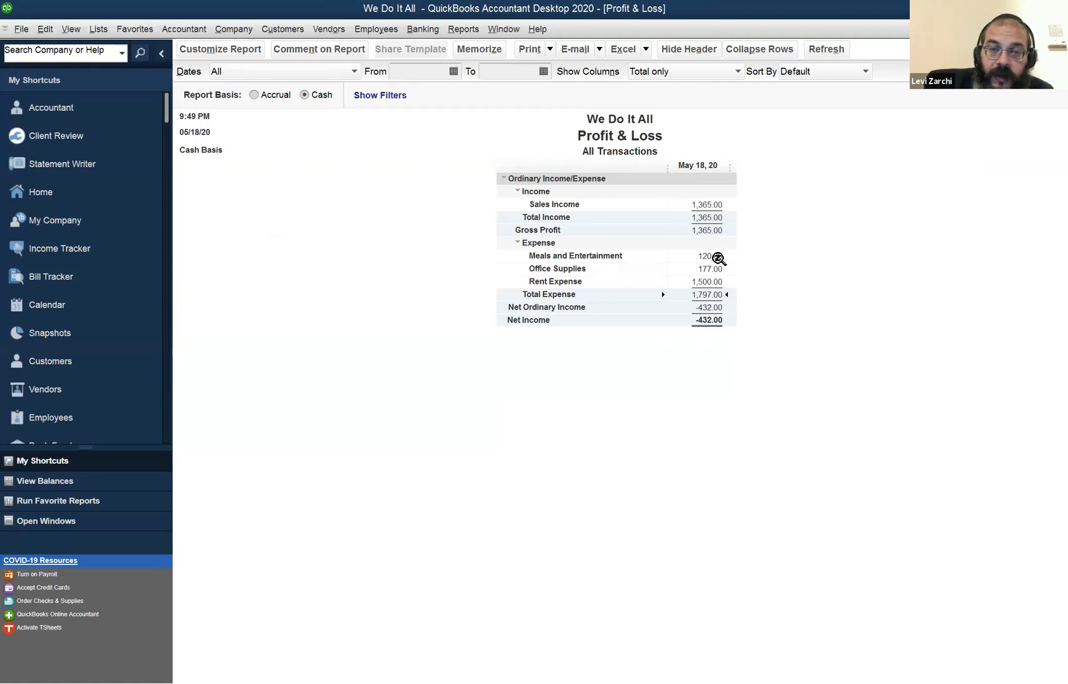
{"action": "left_click", "coordinate": [718, 258]}
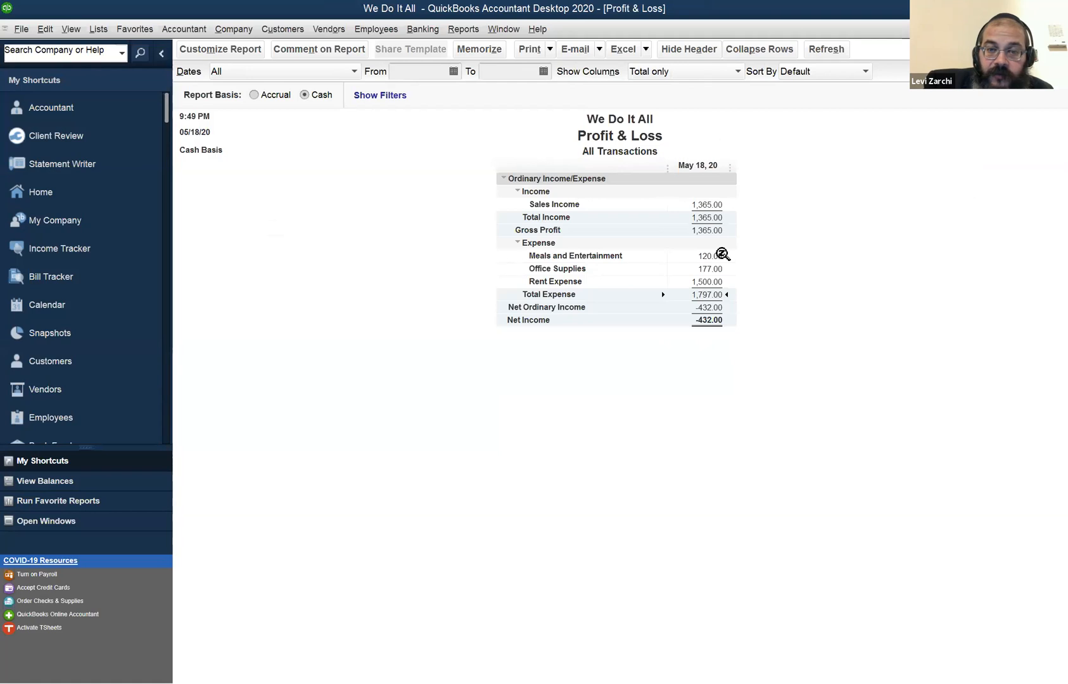
{"action": "left_click", "coordinate": [720, 283]}
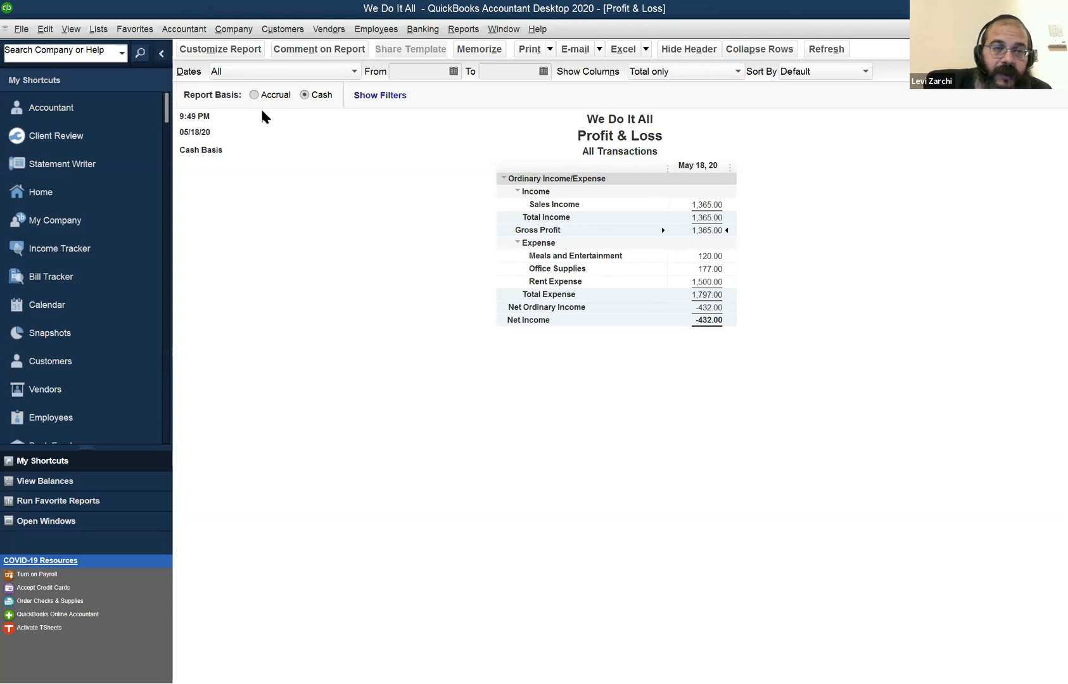
Switch the Profit & Loss report to Accrual basis and open the standard Balance Sheet report.
{"action": "left_click", "coordinate": [275, 96]}
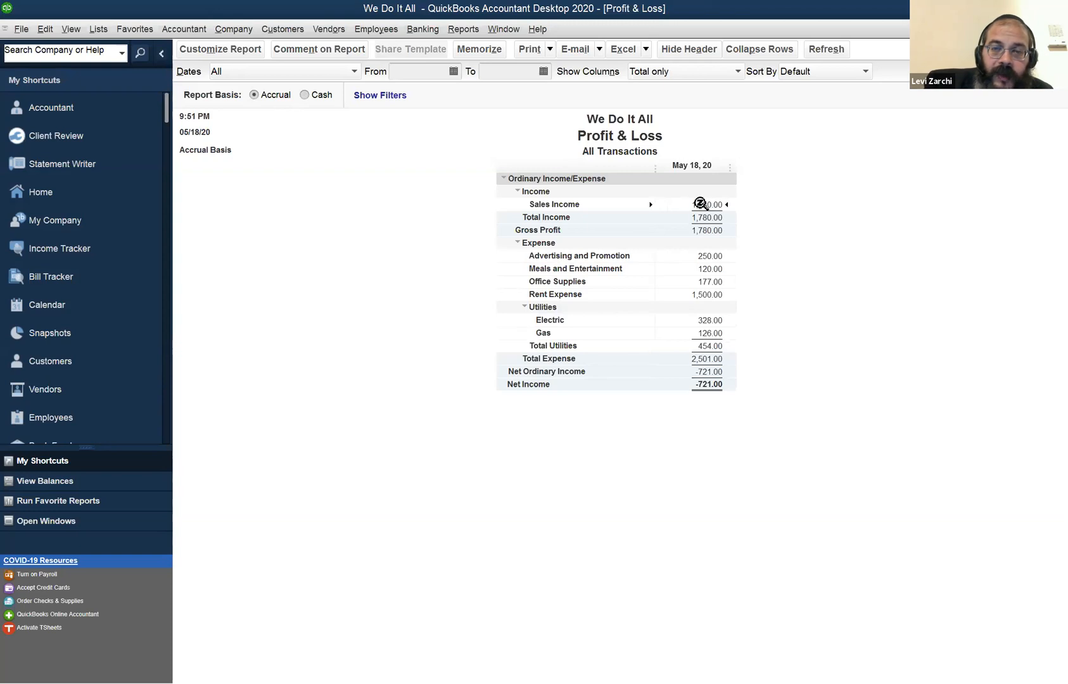
{"action": "left_click", "coordinate": [510, 33]}
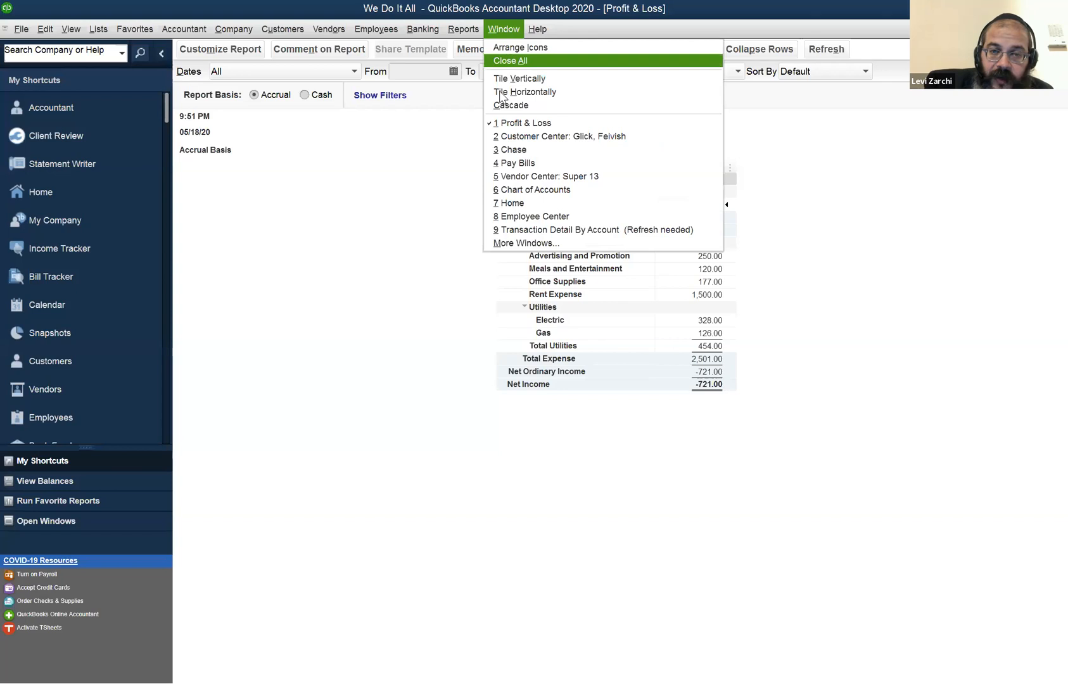
{"action": "mouse_move", "coordinate": [463, 29]}
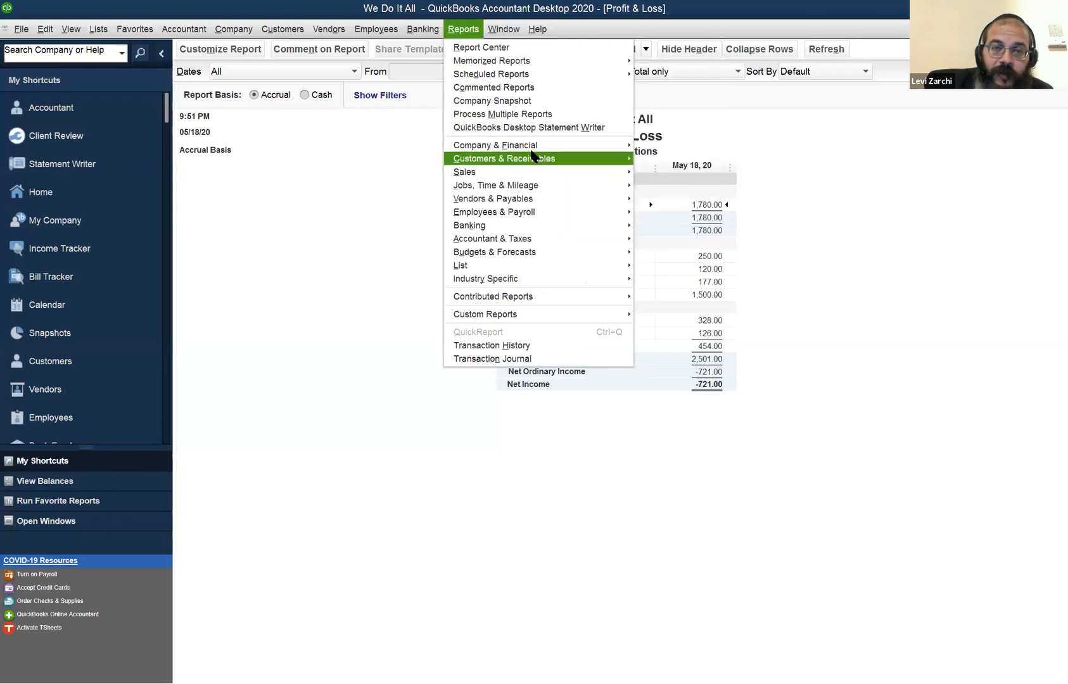
{"action": "mouse_move", "coordinate": [533, 157]}
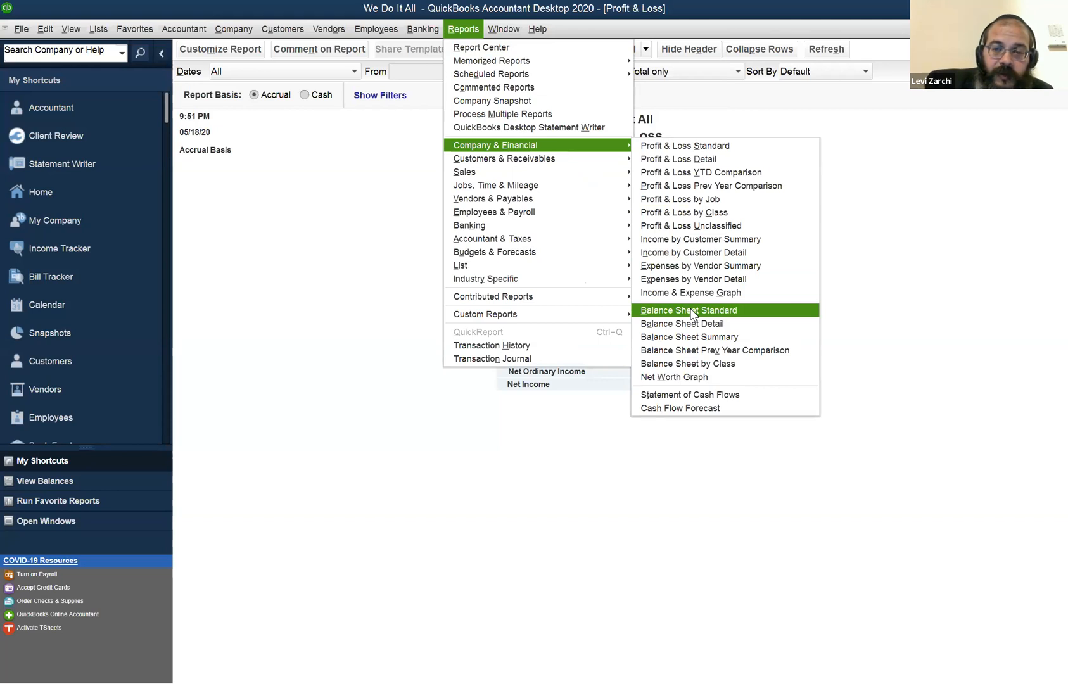
{"action": "left_click", "coordinate": [693, 311]}
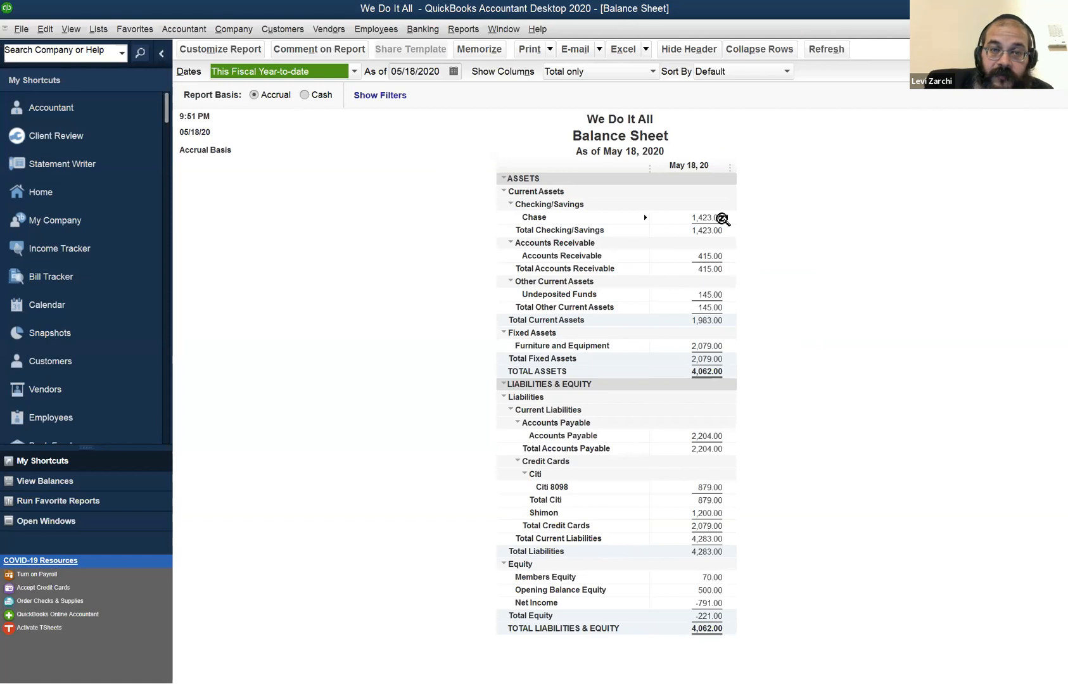
Set the Balance Sheet's as-of date to 05/19/2020 and check the Chase balance.
{"action": "left_click", "coordinate": [717, 218]}
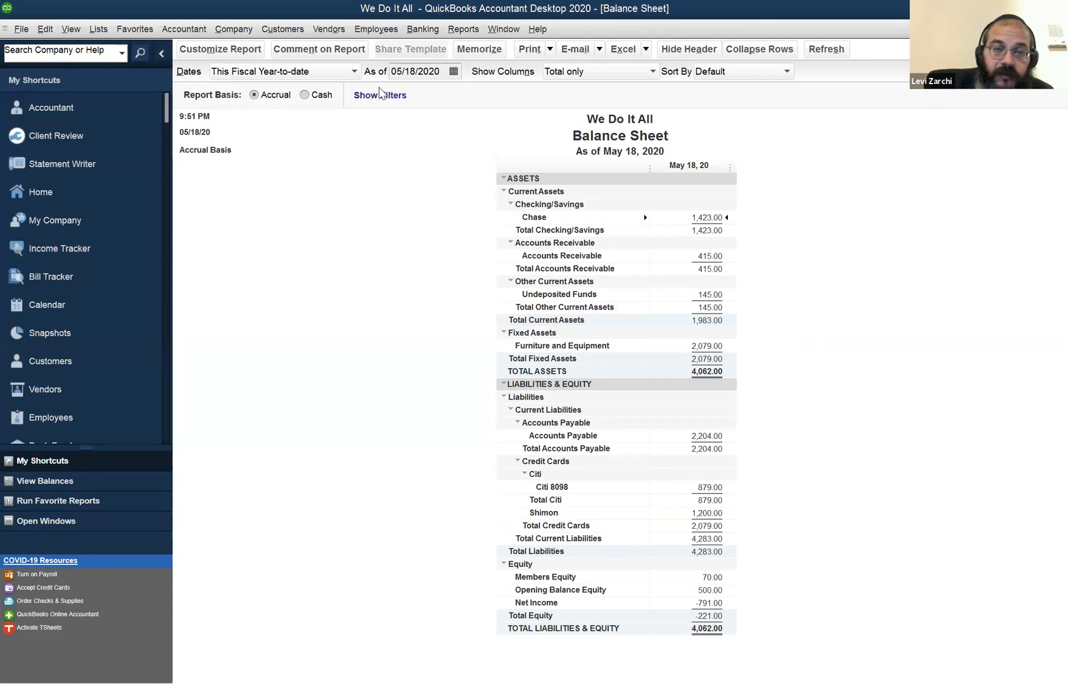
{"action": "left_click", "coordinate": [410, 71]}
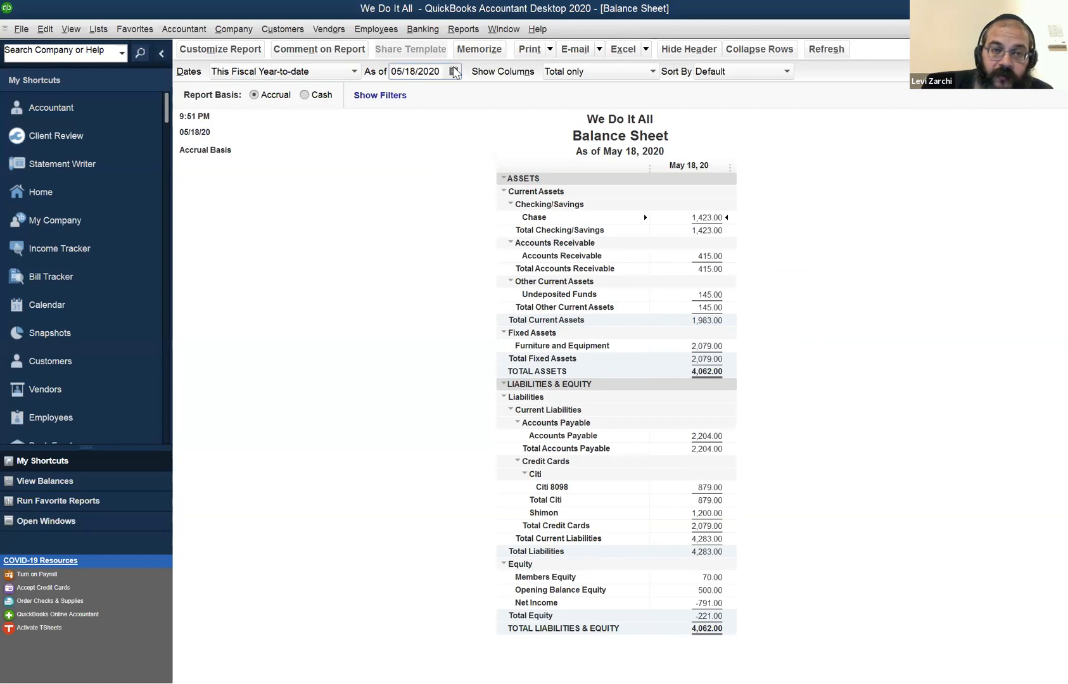
{"action": "key", "text": "plus"}
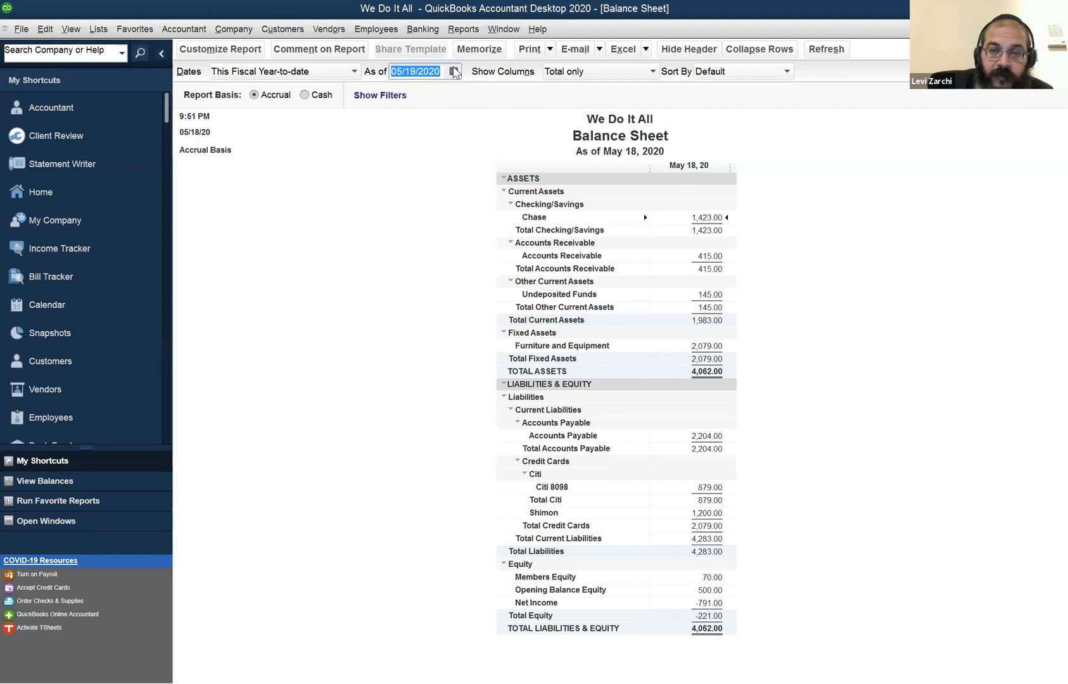
{"action": "key", "text": "Tab"}
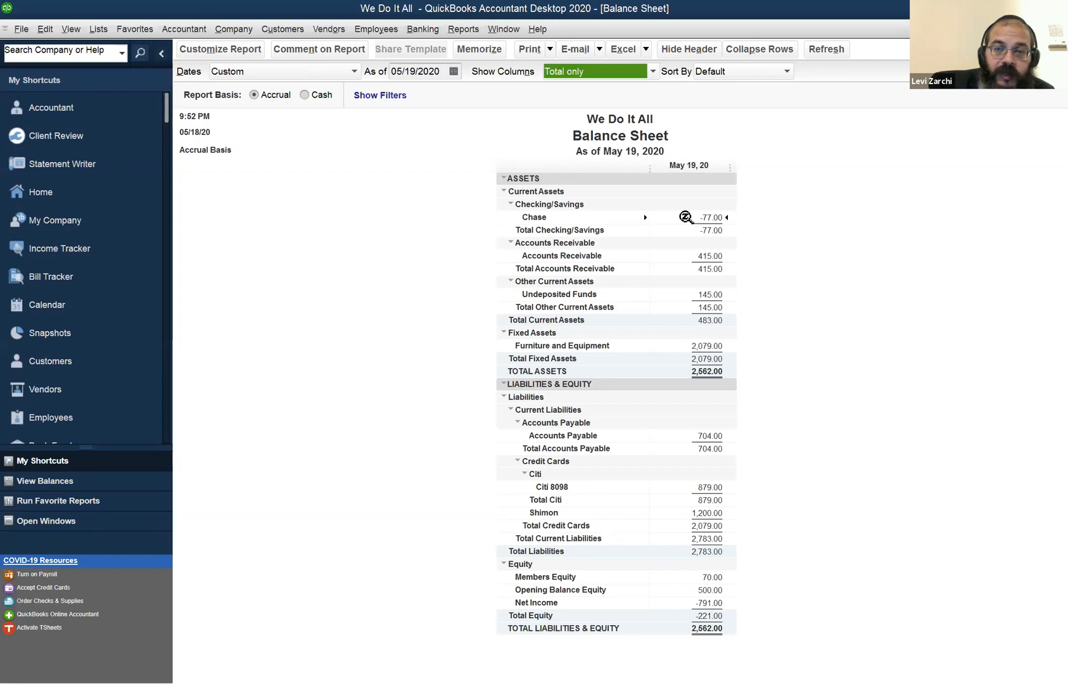
{"action": "left_click", "coordinate": [690, 216]}
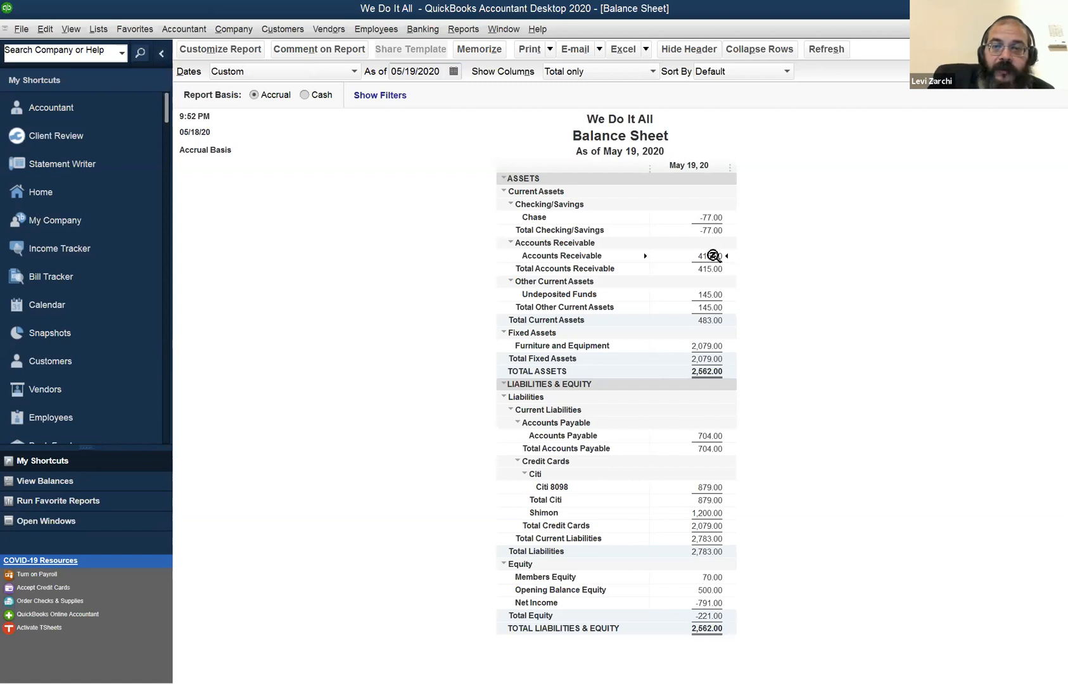
Open the transactions behind Accounts Receivable on the Balance Sheet and set their start date to 05/01/2020.
{"action": "double_click", "coordinate": [714, 255]}
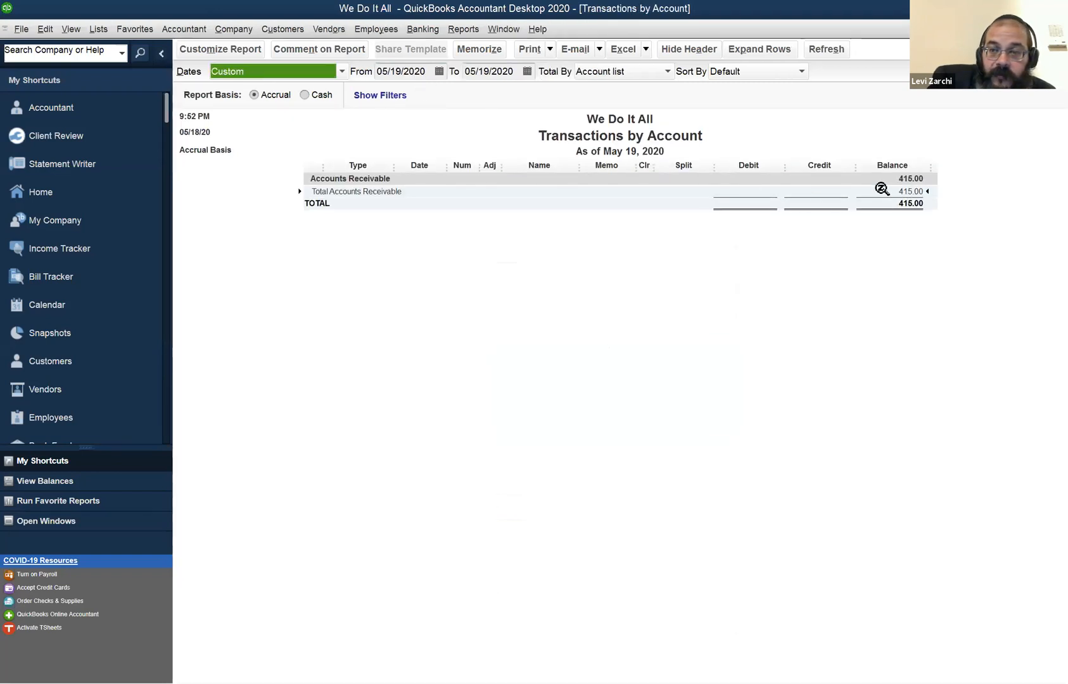
{"action": "double_click", "coordinate": [897, 191]}
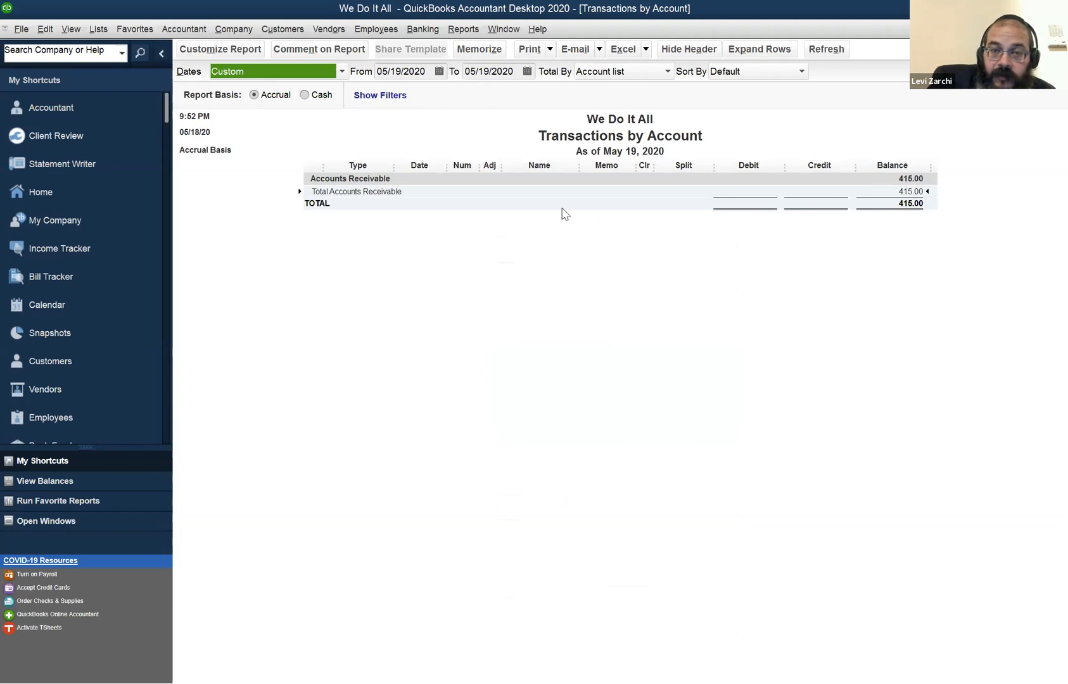
{"action": "left_click", "coordinate": [541, 217]}
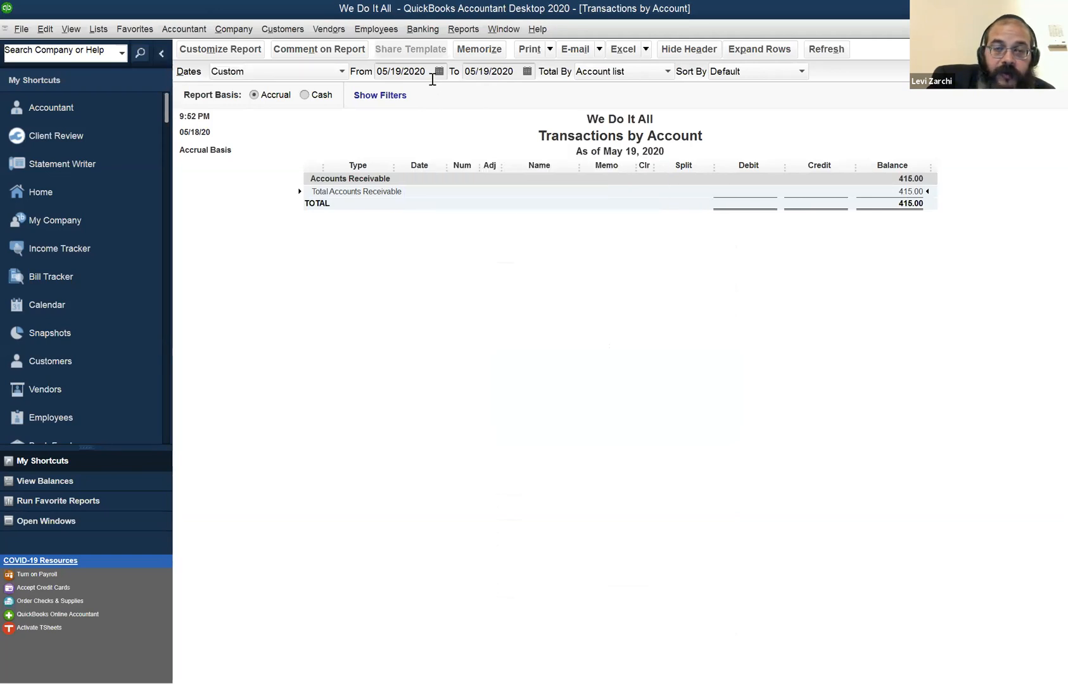
{"action": "left_click", "coordinate": [406, 72]}
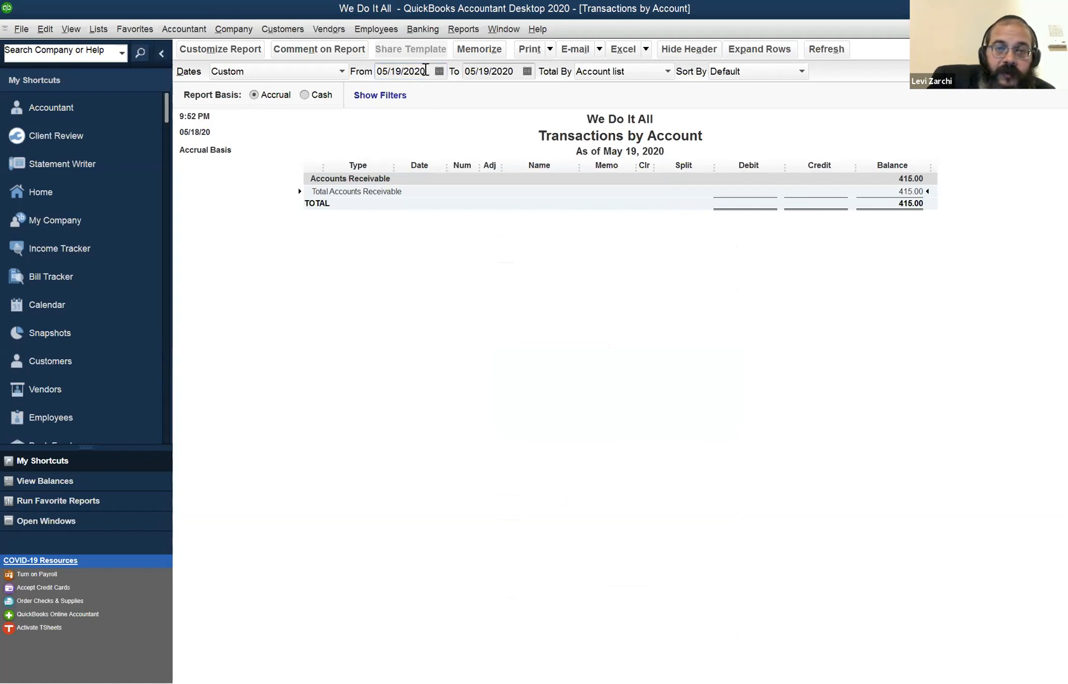
{"action": "key", "text": "m"}
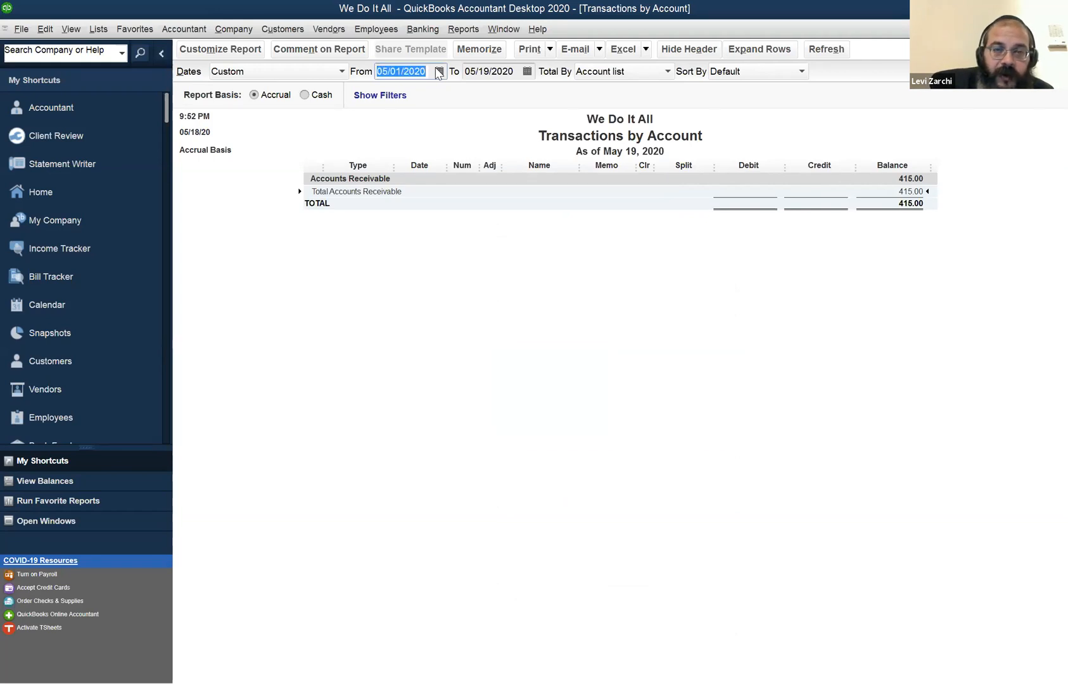
{"action": "key", "text": "Tab"}
{"action": "key", "text": "Tab"}
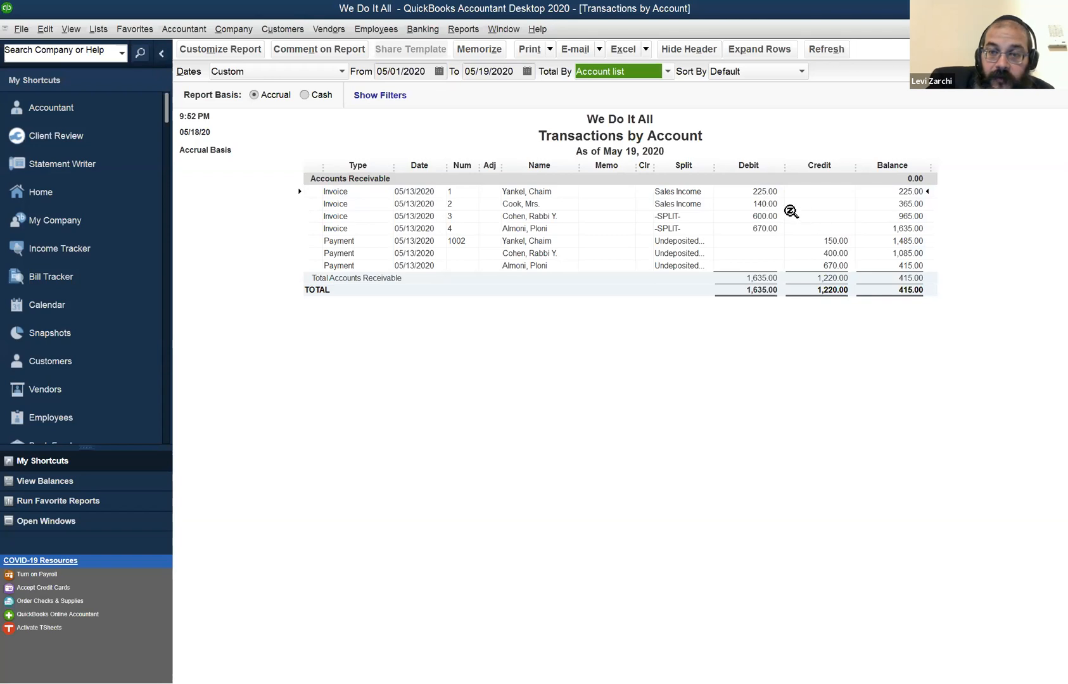
Compare the customer invoices with the payments received in the Accounts Receivable detail and return to the Balance Sheet.
{"action": "left_click", "coordinate": [767, 191]}
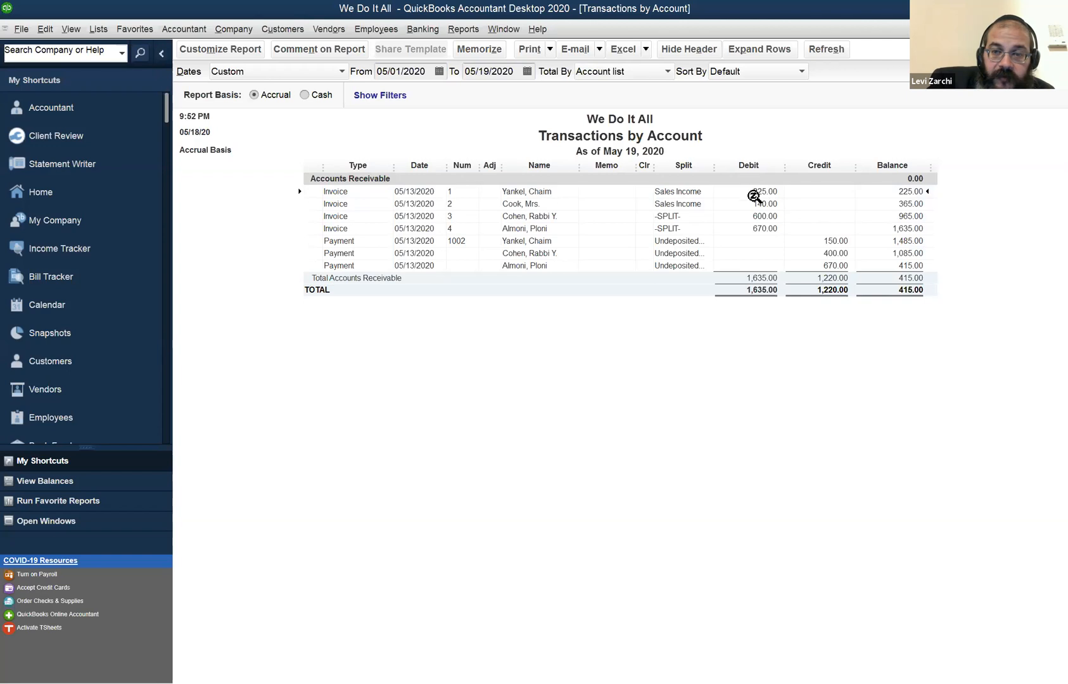
{"action": "left_click", "coordinate": [754, 229]}
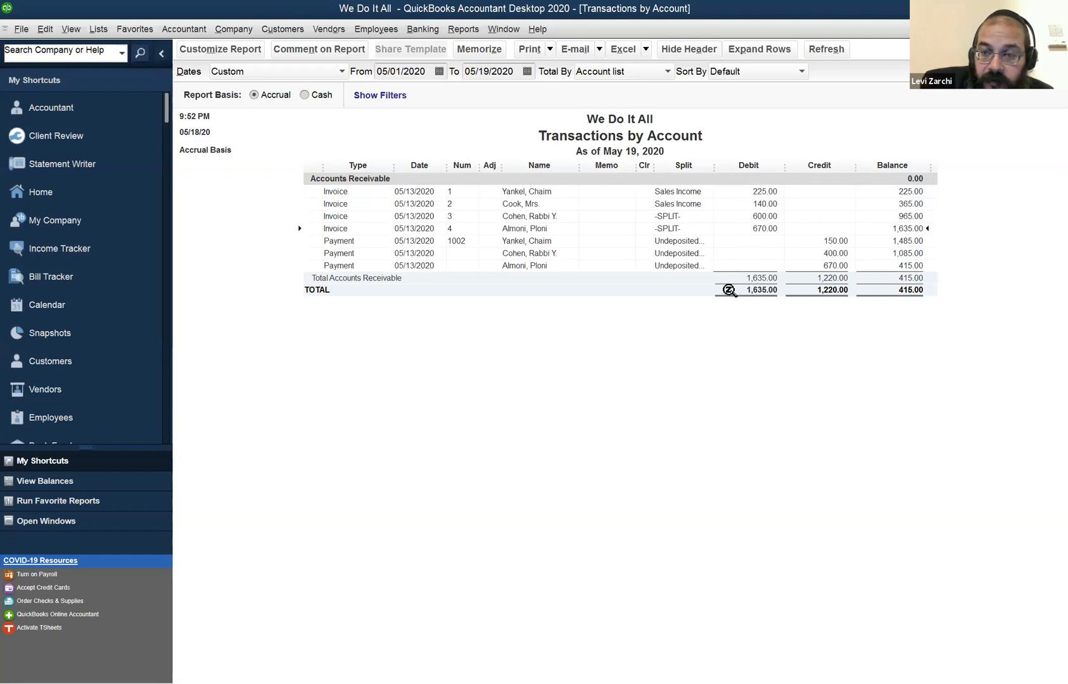
{"action": "left_click", "coordinate": [831, 239]}
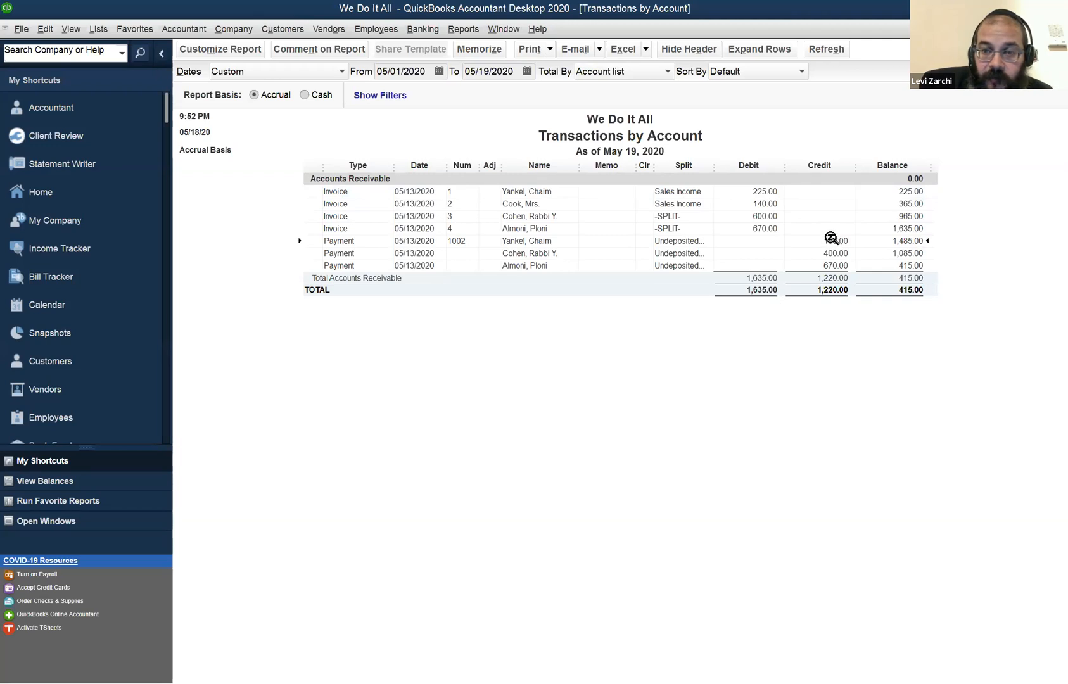
{"action": "left_click", "coordinate": [832, 278]}
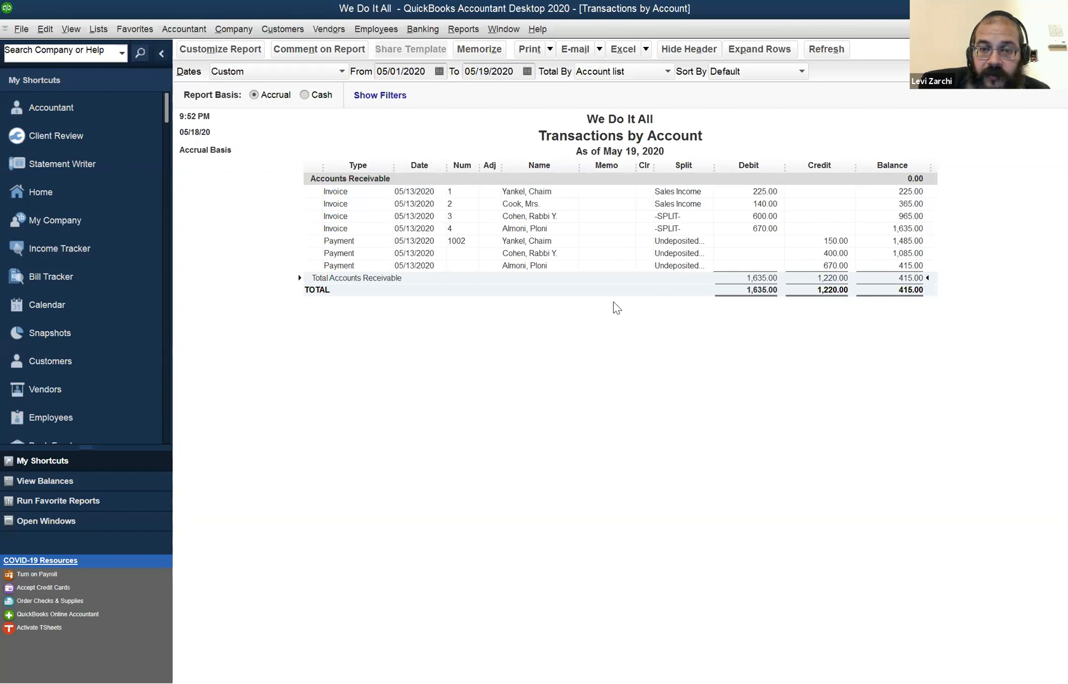
{"action": "key", "text": "Escape"}
{"action": "left_click", "coordinate": [614, 306]}
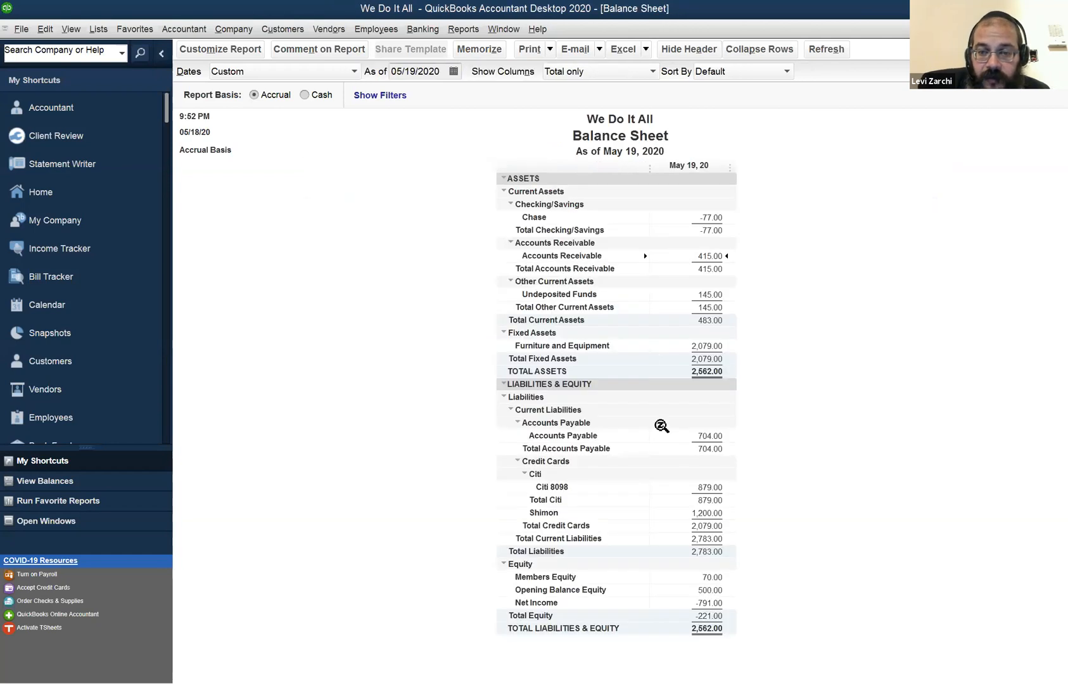
Open the transactions behind Accounts Payable on the Balance Sheet and set their start date to 05/01/2020.
{"action": "double_click", "coordinate": [697, 435]}
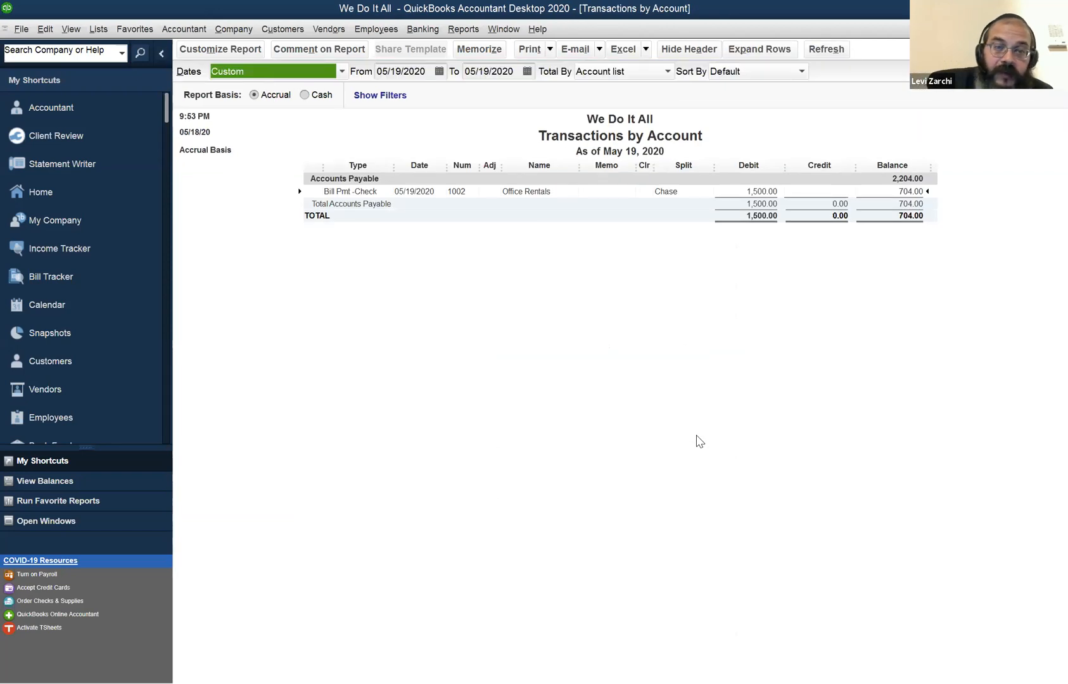
{"action": "key", "text": "Tab"}
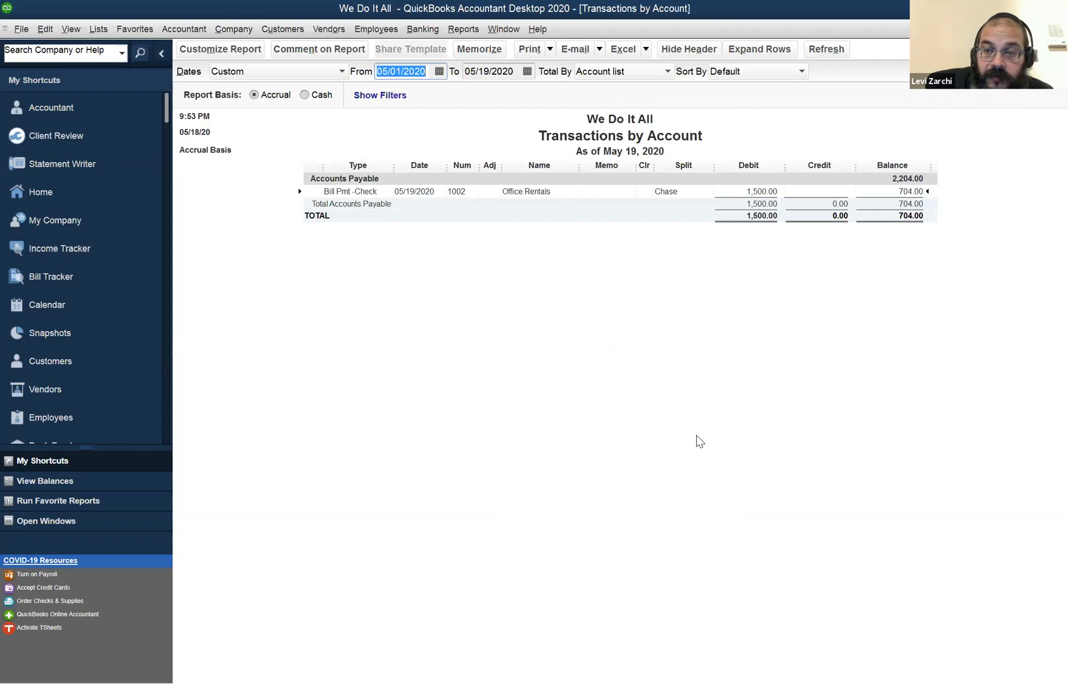
{"action": "key", "text": "Tab"}
{"action": "key", "text": "Tab"}
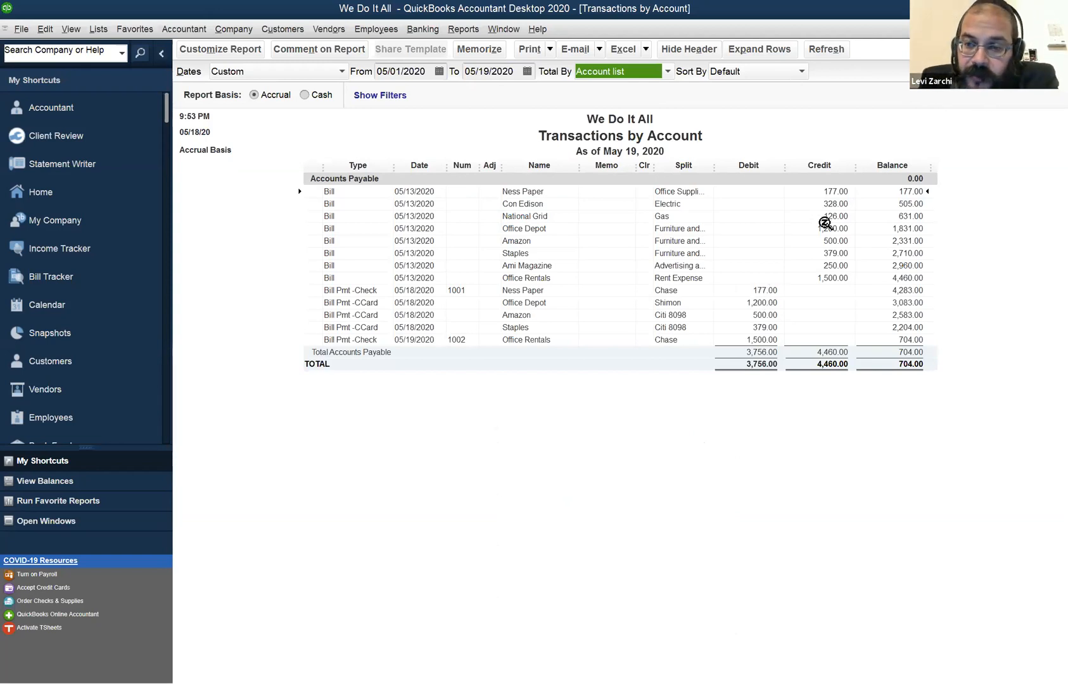
Compare the vendor bills with the bill payments in the Accounts Payable detail and return to the Balance Sheet.
{"action": "left_click", "coordinate": [839, 190]}
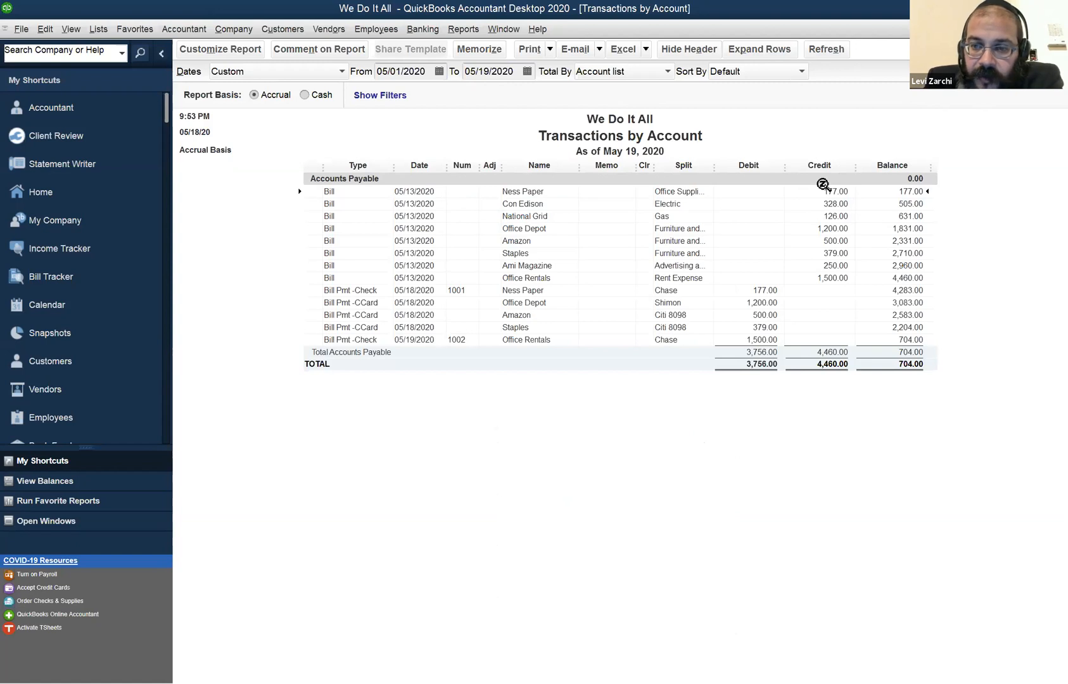
{"action": "left_click", "coordinate": [776, 290]}
{"action": "left_click", "coordinate": [766, 302]}
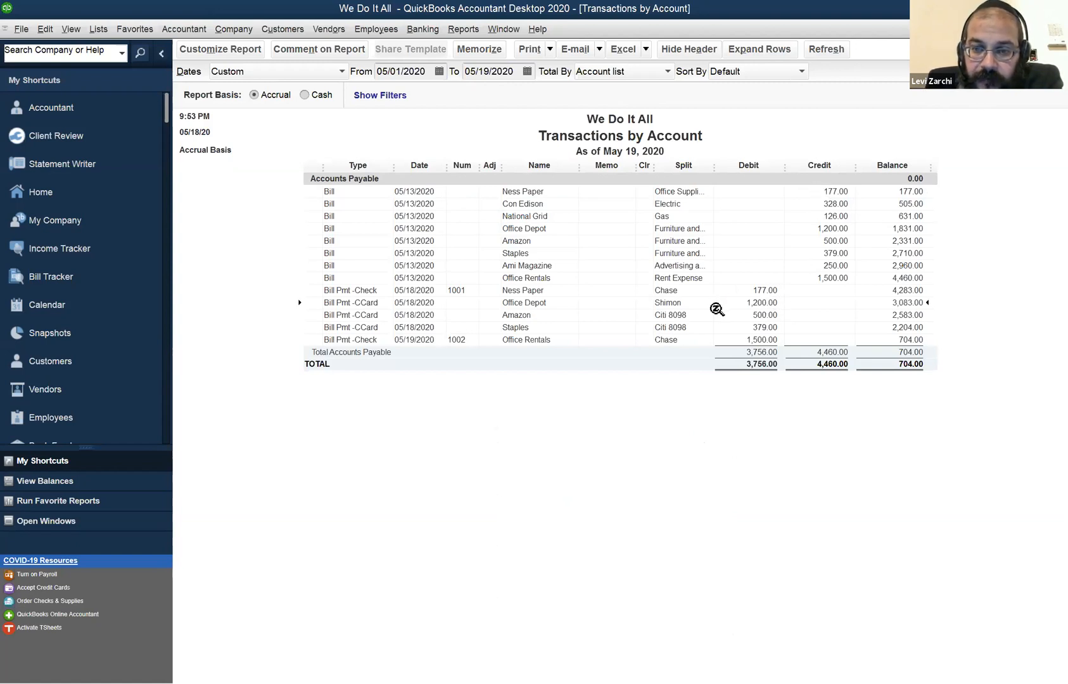
{"action": "left_click", "coordinate": [751, 337]}
{"action": "left_click", "coordinate": [902, 366]}
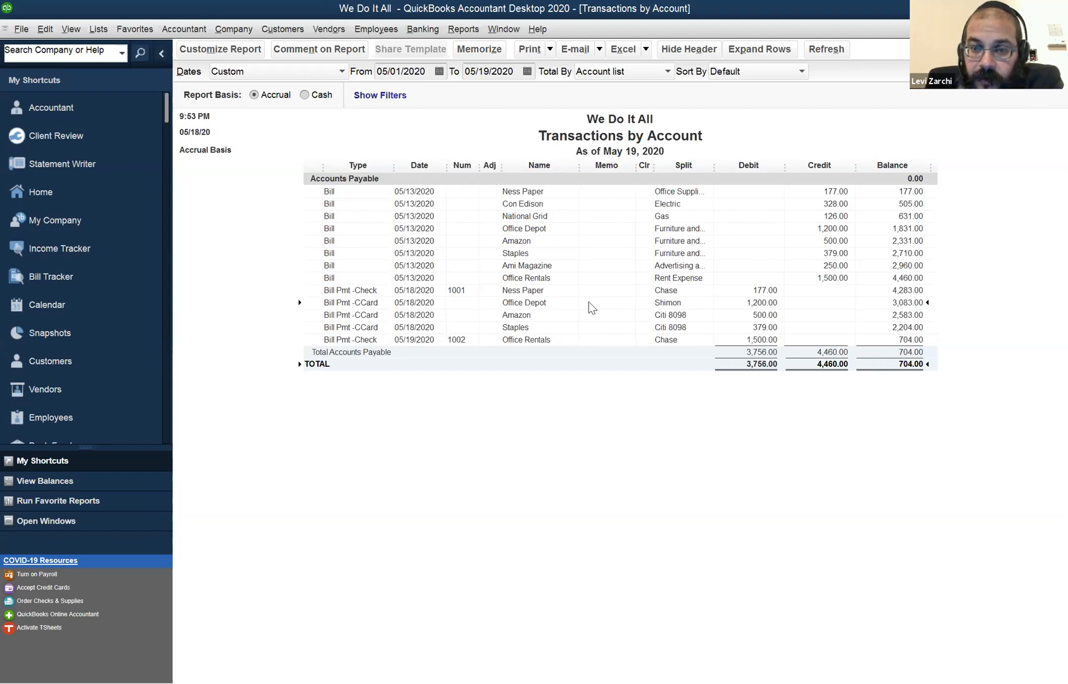
{"action": "key", "text": "Escape"}
{"action": "left_click", "coordinate": [613, 303]}
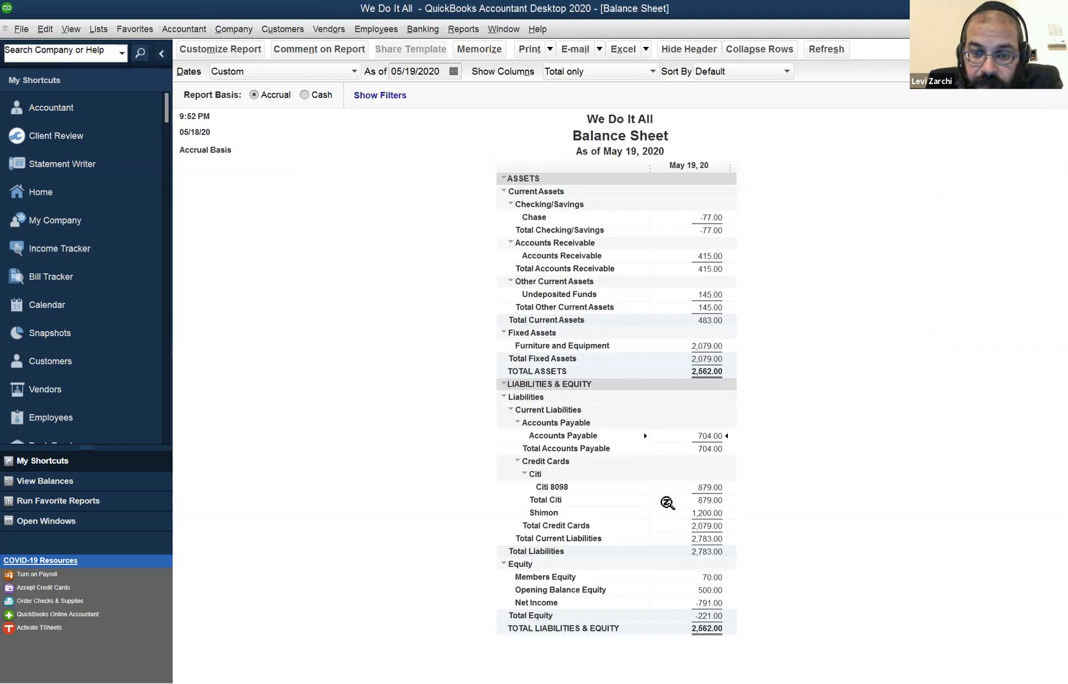
Examine the credit card liabilities and the Members Equity amount on the Balance Sheet.
{"action": "left_click", "coordinate": [696, 485]}
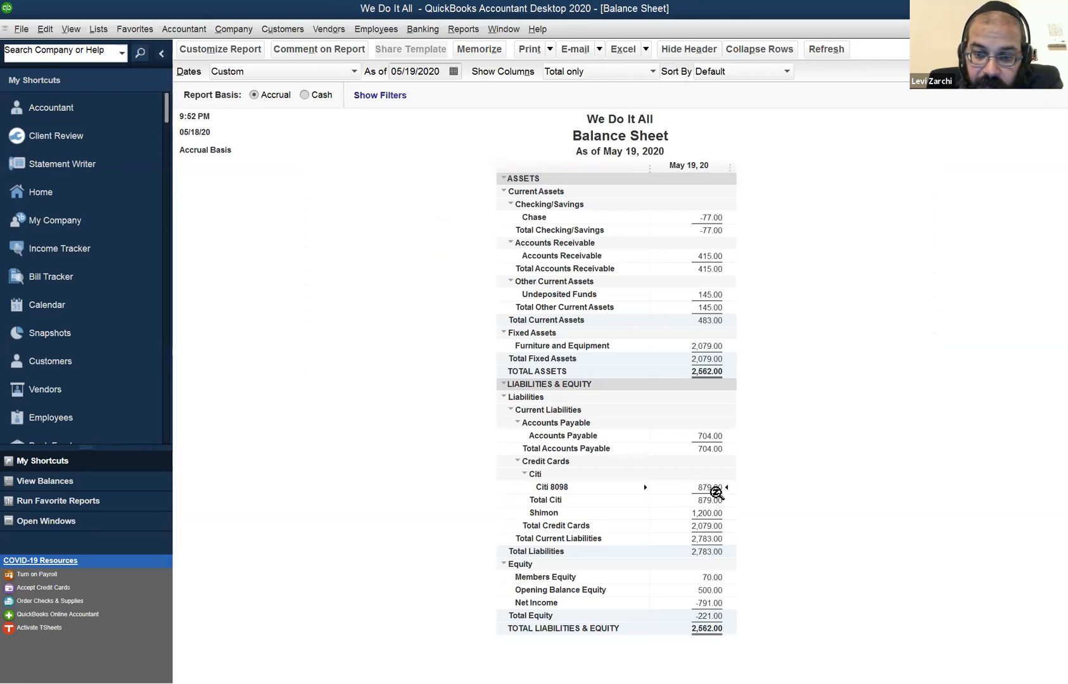
{"action": "left_click", "coordinate": [720, 514]}
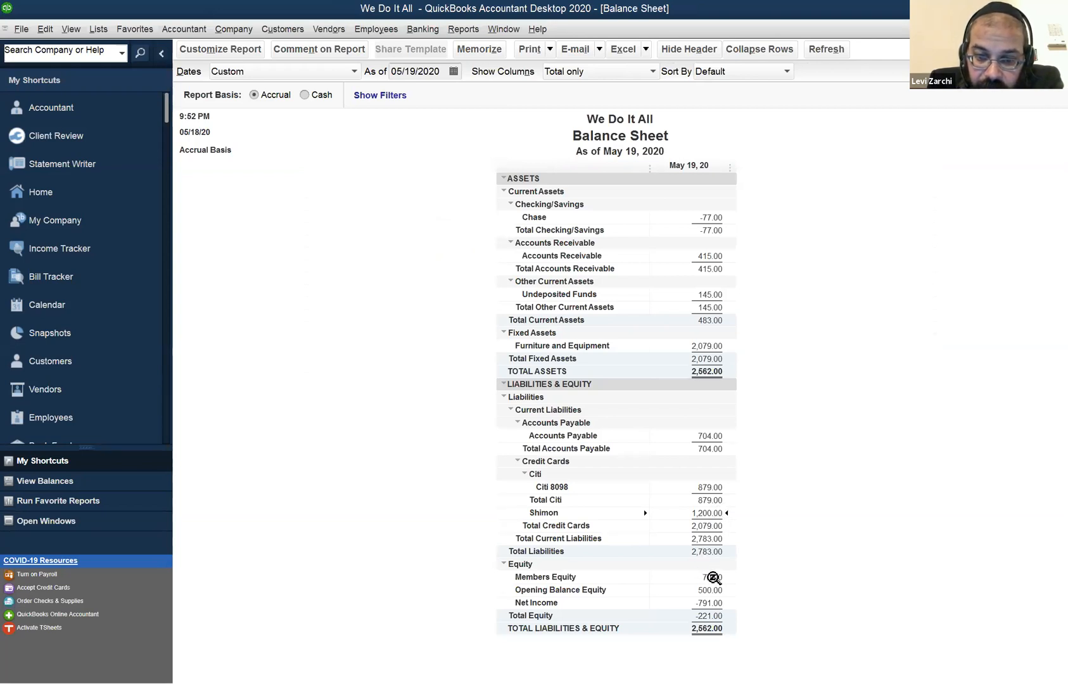
{"action": "left_click", "coordinate": [716, 577]}
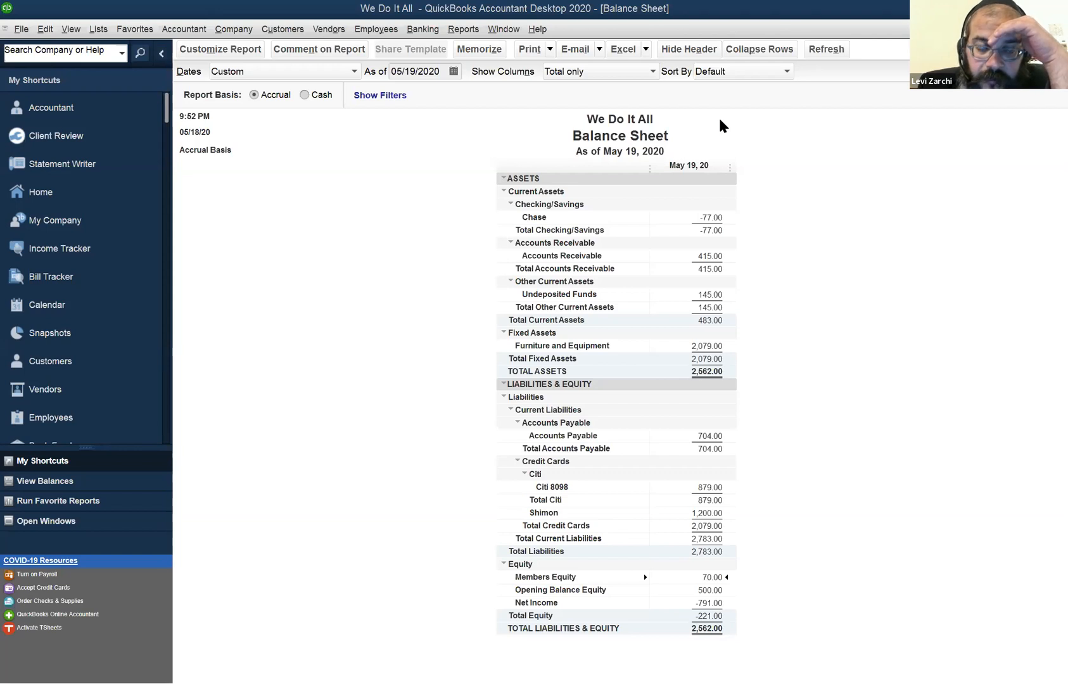
{"action": "left_click", "coordinate": [465, 32]}
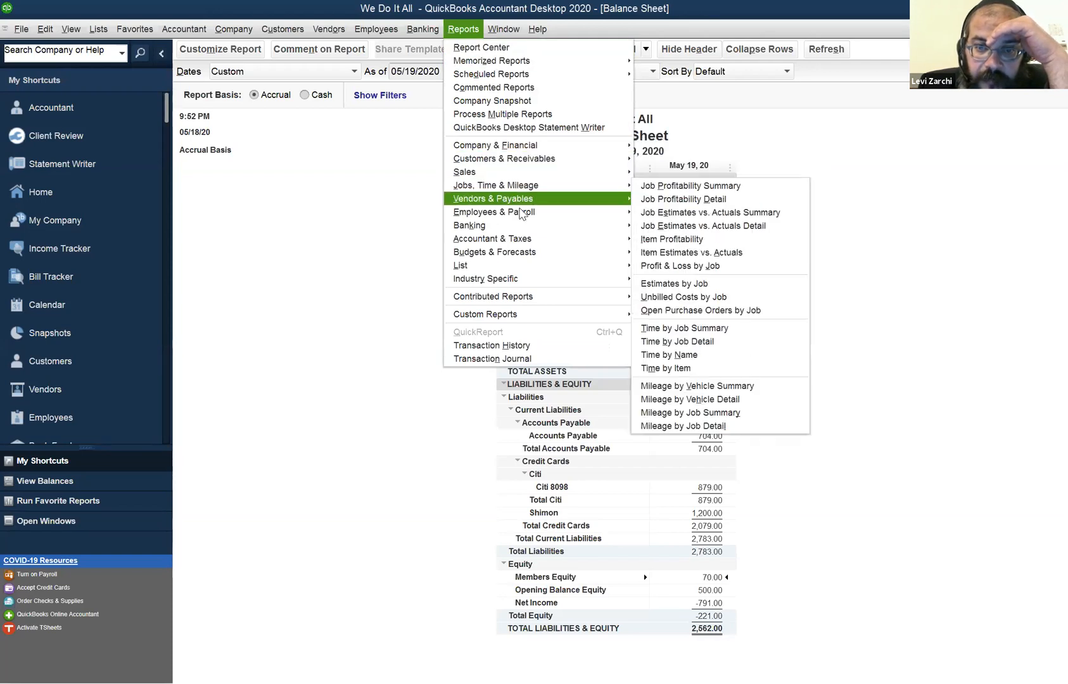
{"action": "mouse_move", "coordinate": [523, 218]}
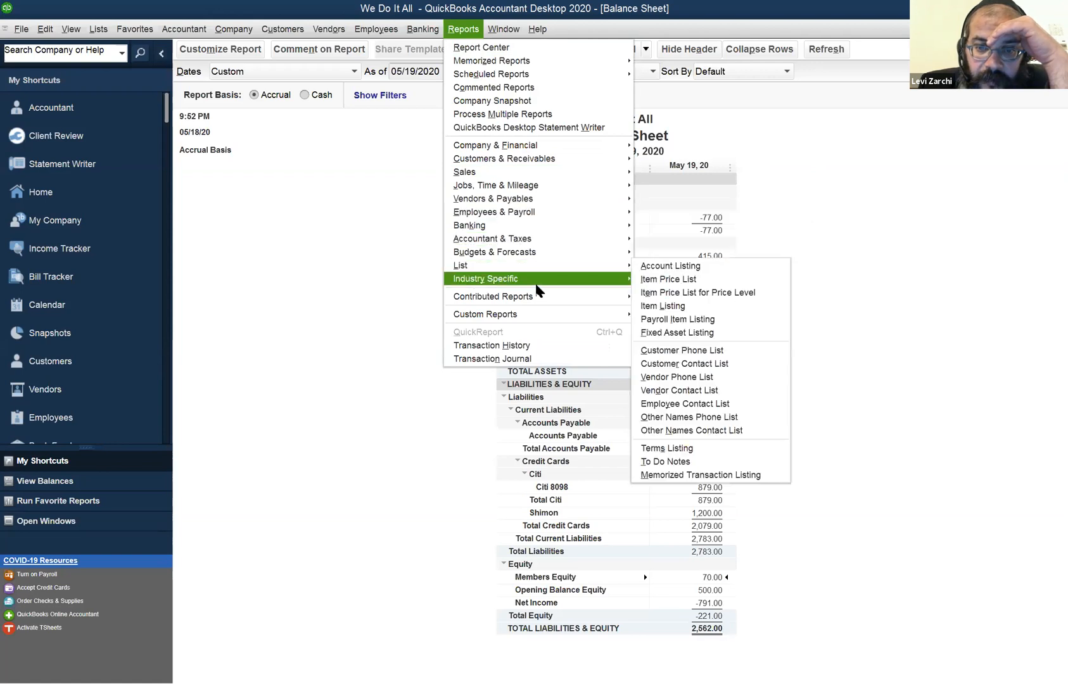
{"action": "mouse_move", "coordinate": [570, 145]}
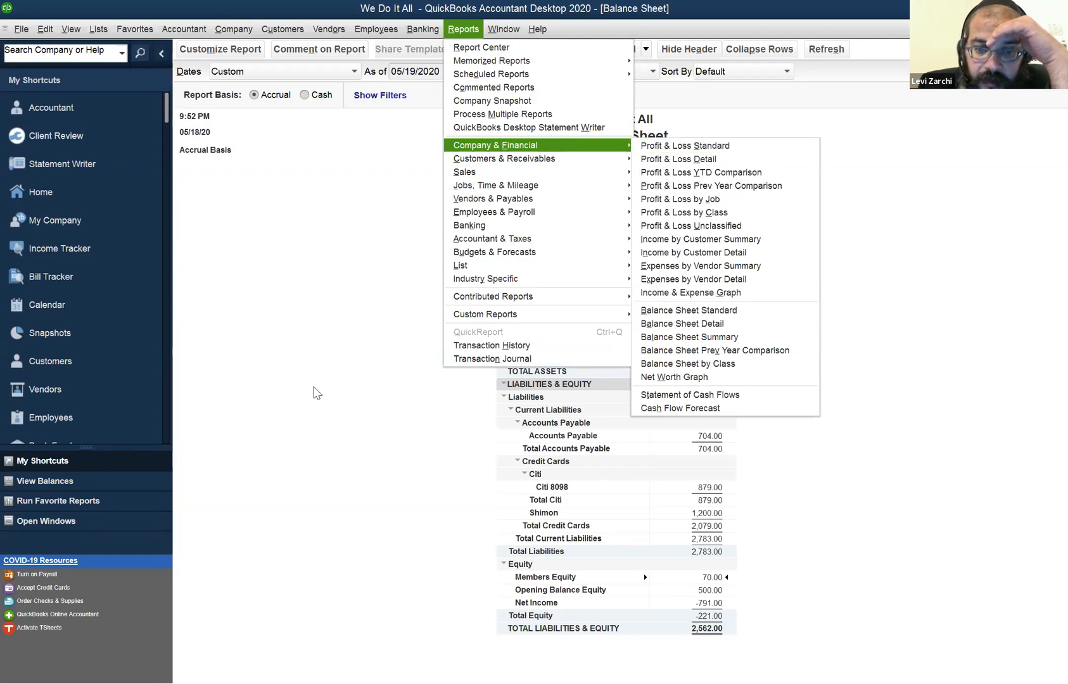
{"action": "left_click", "coordinate": [317, 392]}
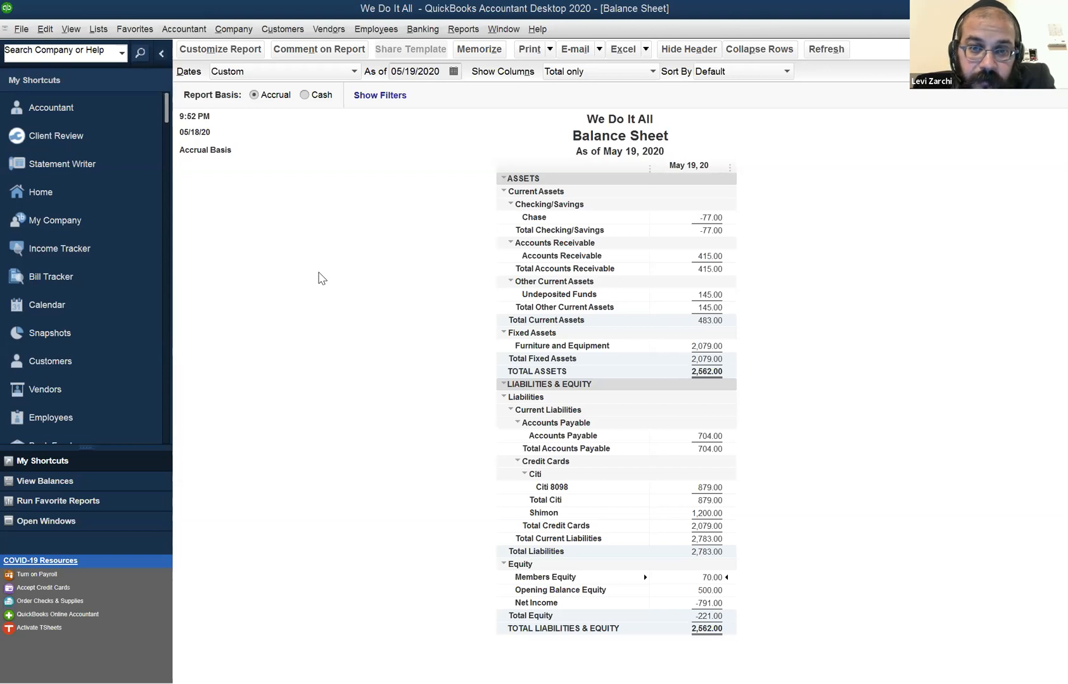
Switch from the Balance Sheet to the Profit & Loss report that is already open.
{"action": "left_click", "coordinate": [517, 29]}
{"action": "left_click", "coordinate": [570, 135]}
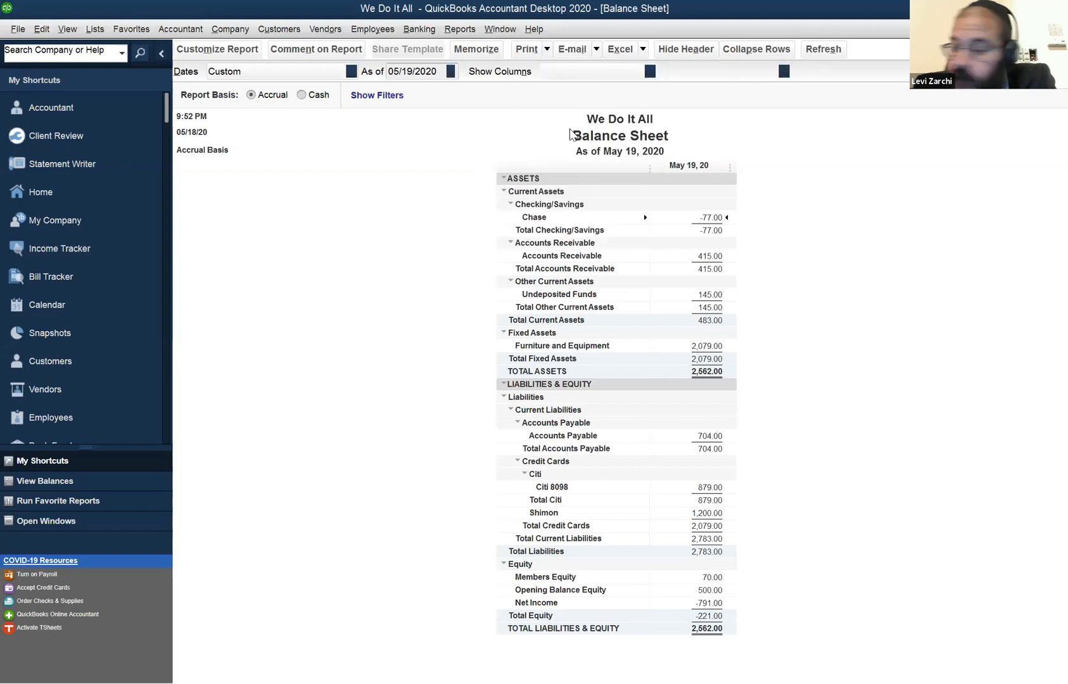
{"action": "left_click", "coordinate": [511, 30]}
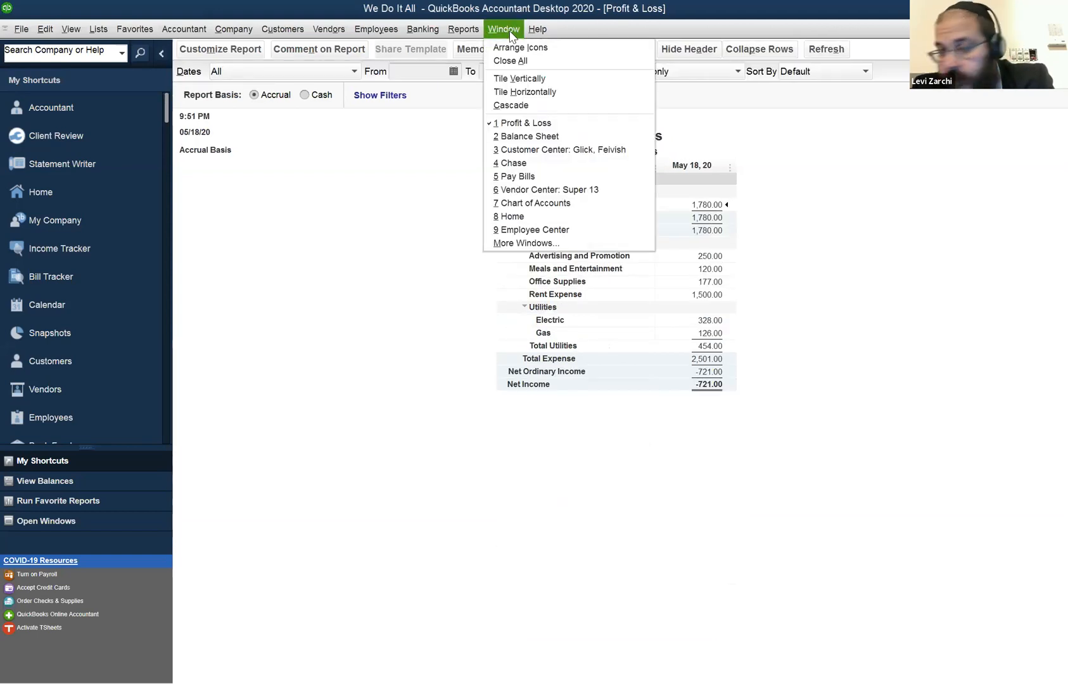
{"action": "left_click", "coordinate": [529, 125]}
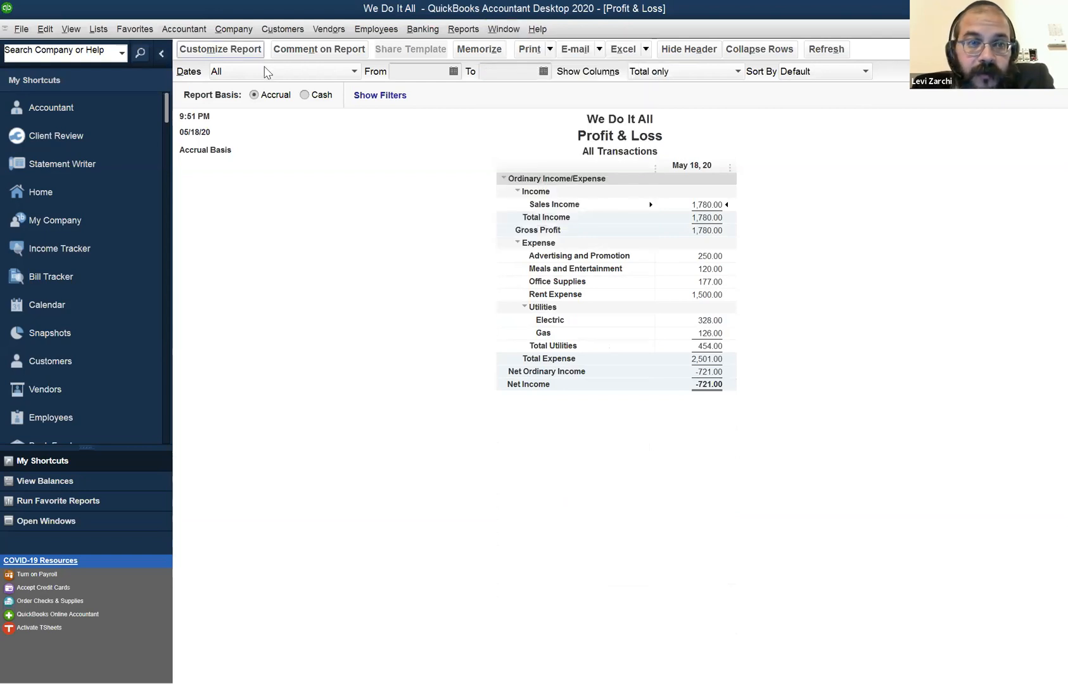
Choose All as the Profit & Loss date range, examine the transactions behind Sales Income, and return to the report.
{"action": "left_click", "coordinate": [272, 71]}
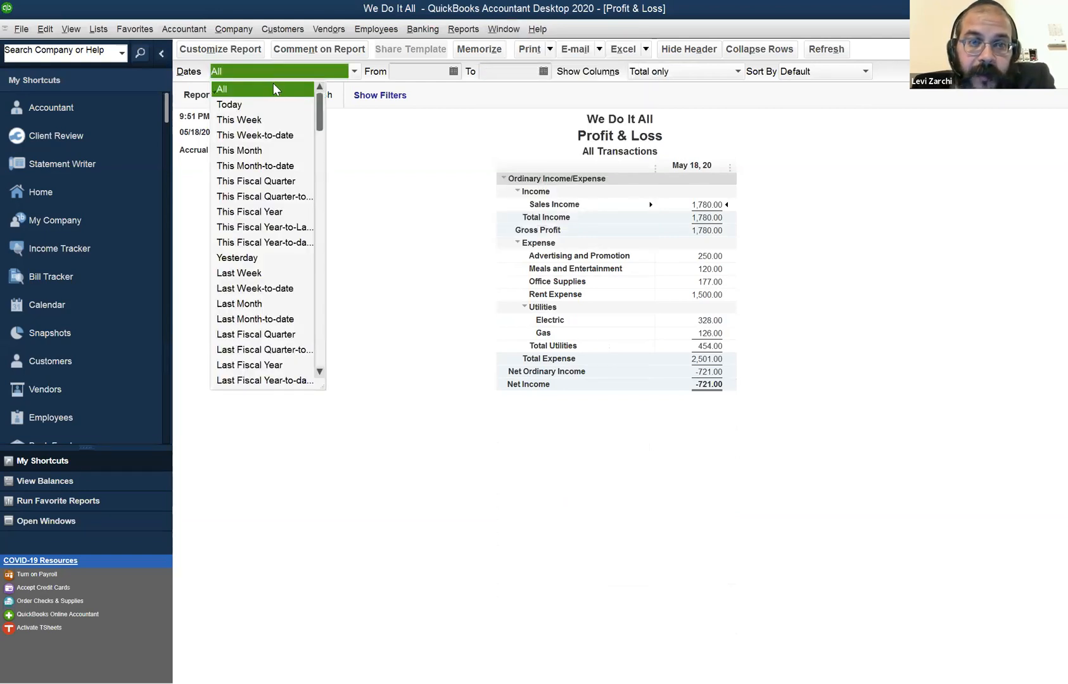
{"action": "left_click", "coordinate": [291, 92]}
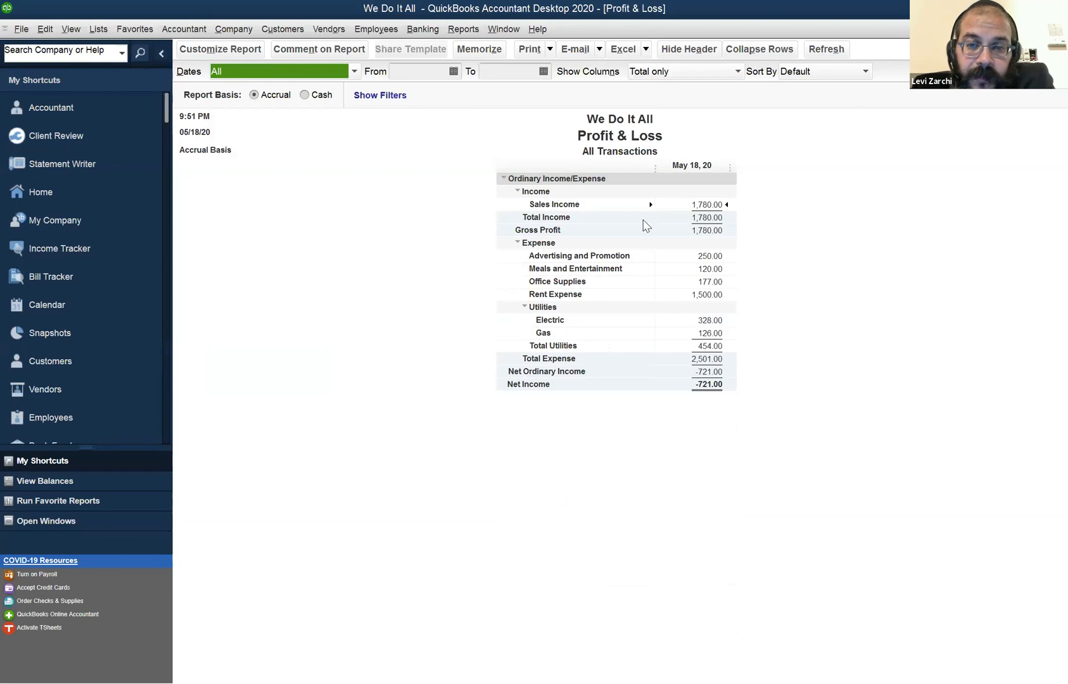
{"action": "double_click", "coordinate": [713, 207]}
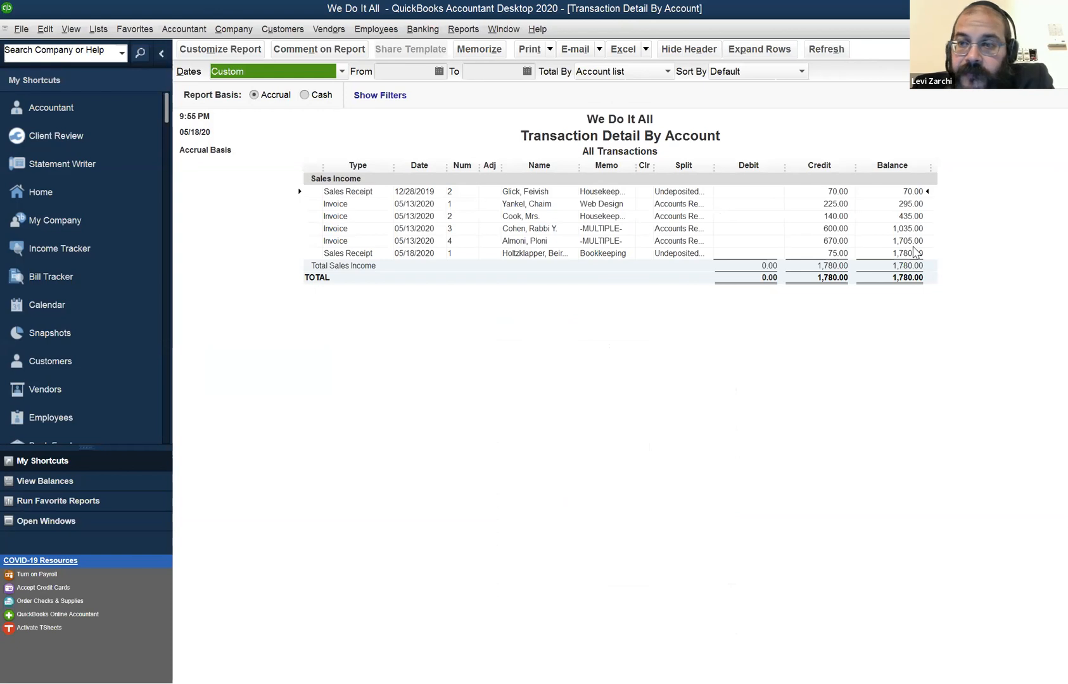
{"action": "key", "text": "Escape"}
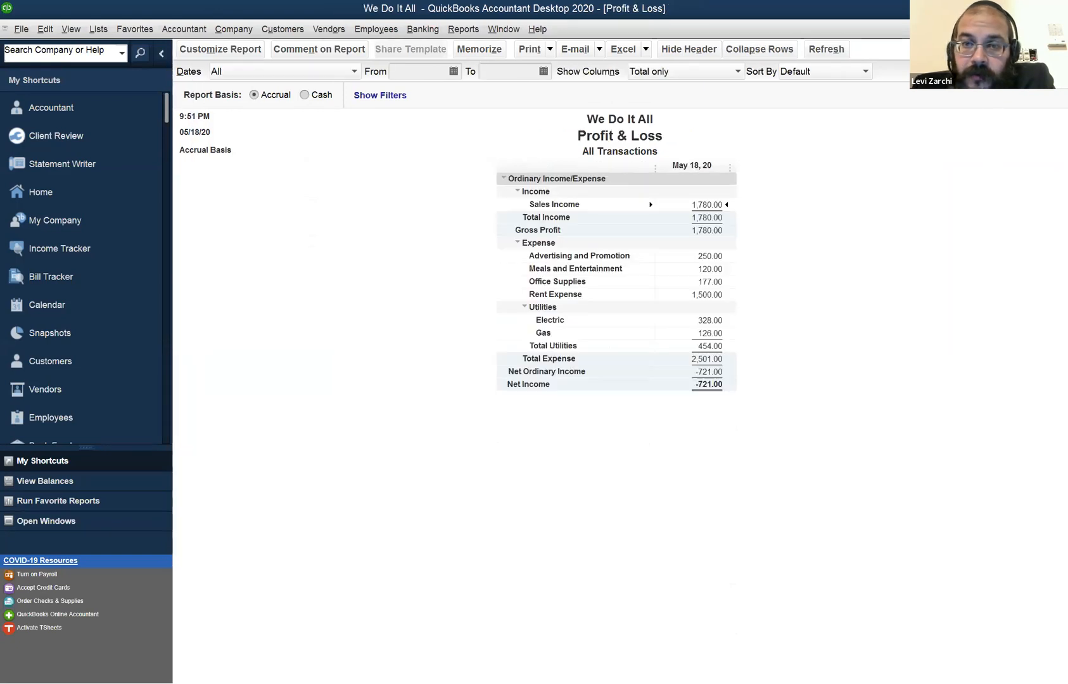
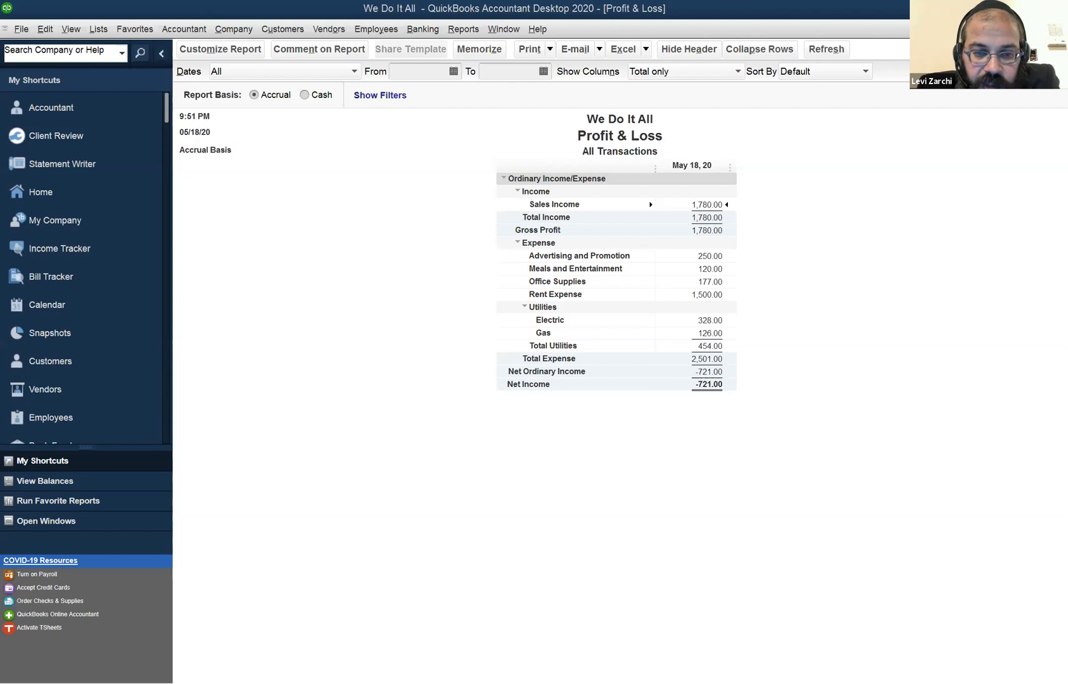
Open the standard Balance Sheet report from the company and financial reports.
{"action": "left_click", "coordinate": [467, 33]}
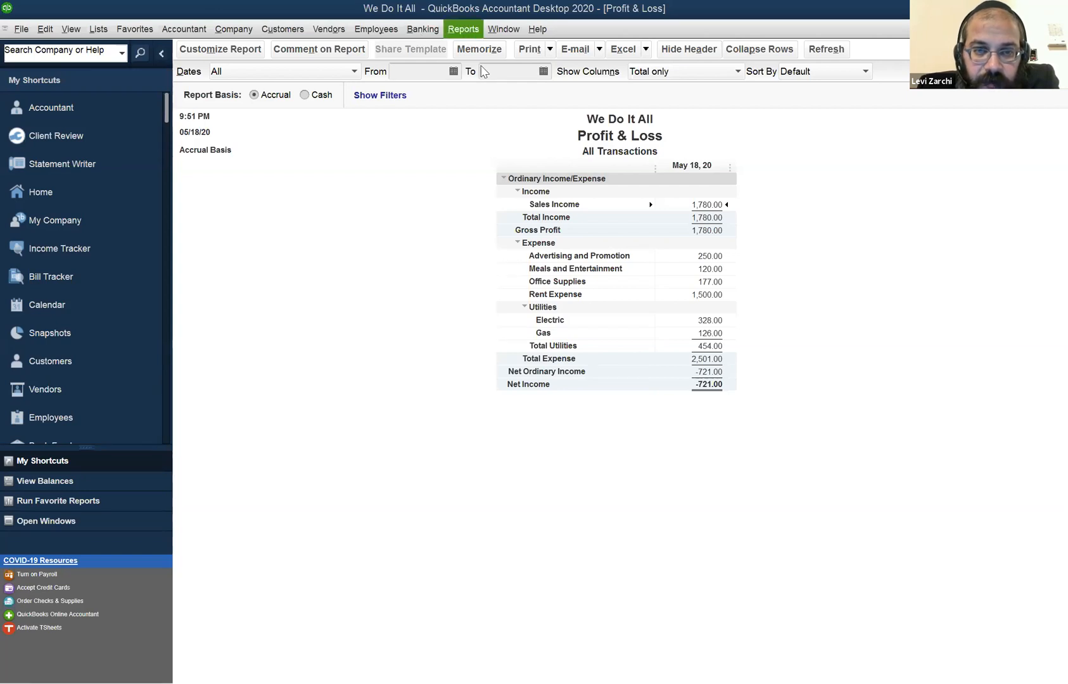
{"action": "mouse_move", "coordinate": [500, 147]}
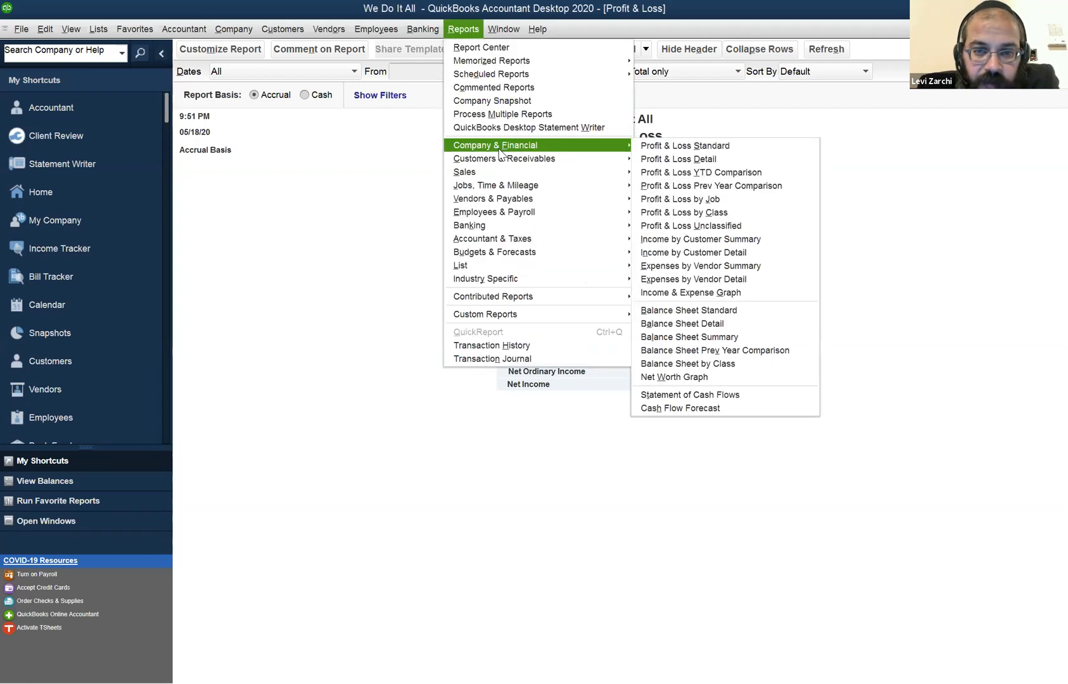
{"action": "left_click", "coordinate": [716, 311]}
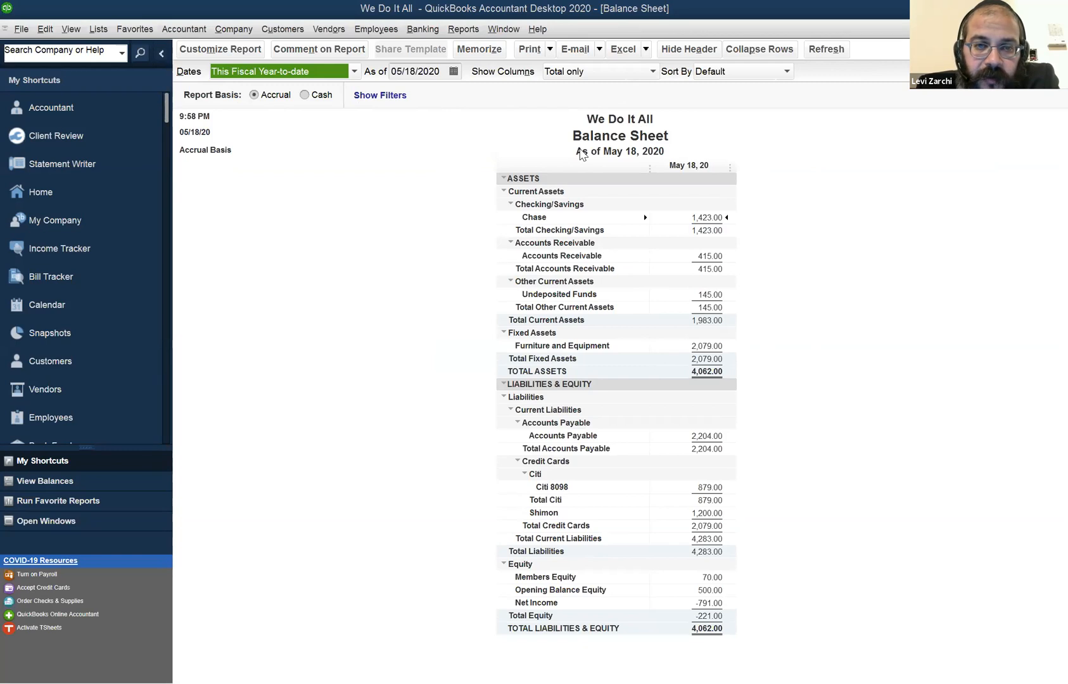
{"action": "left_click", "coordinate": [504, 29]}
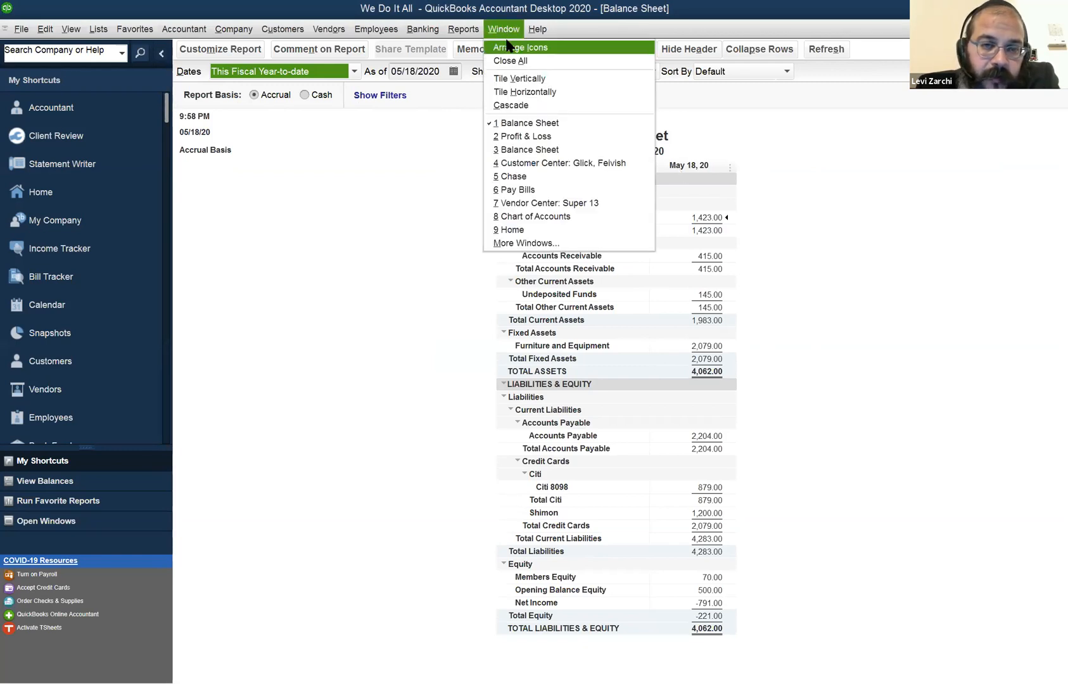
{"action": "left_click", "coordinate": [413, 211]}
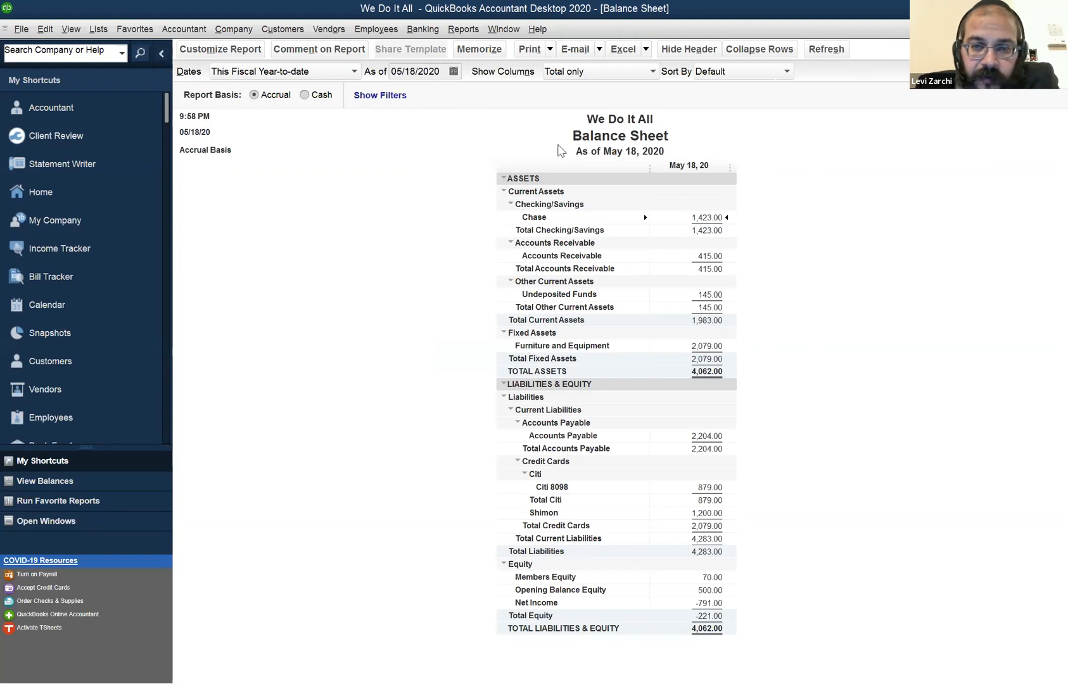
Set the Balance Sheet's as-of date to 05/19/2020 and check the Chase balance.
{"action": "left_click_drag", "start_coordinate": [440, 72], "coordinate": [369, 57]}
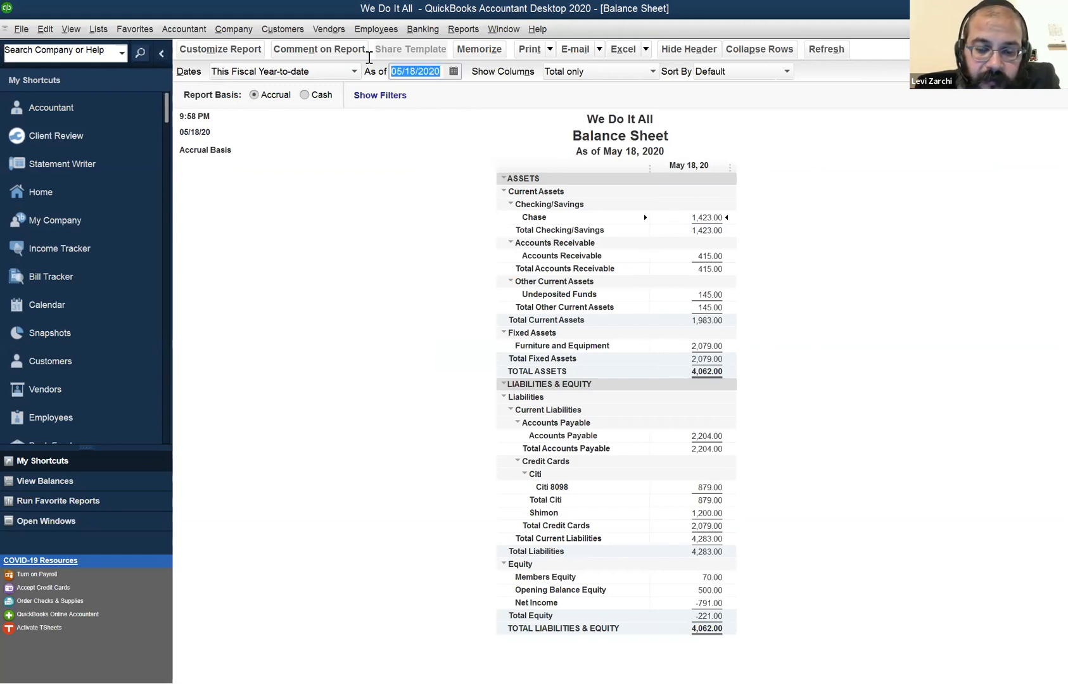
{"action": "key", "text": "Tab"}
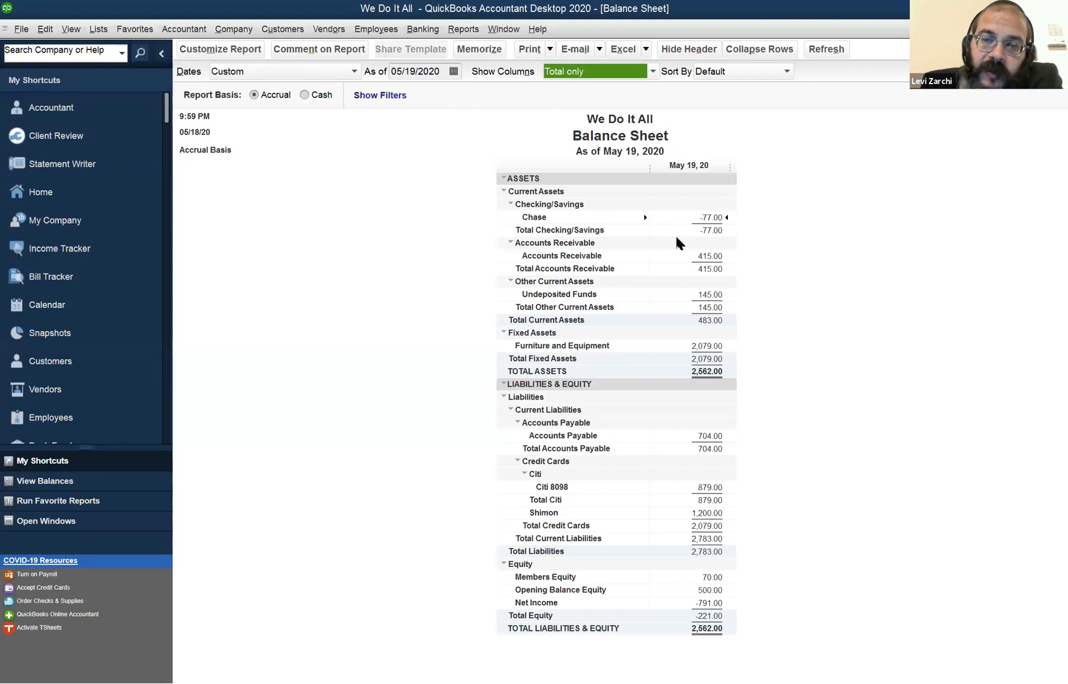
{"action": "left_click", "coordinate": [716, 223]}
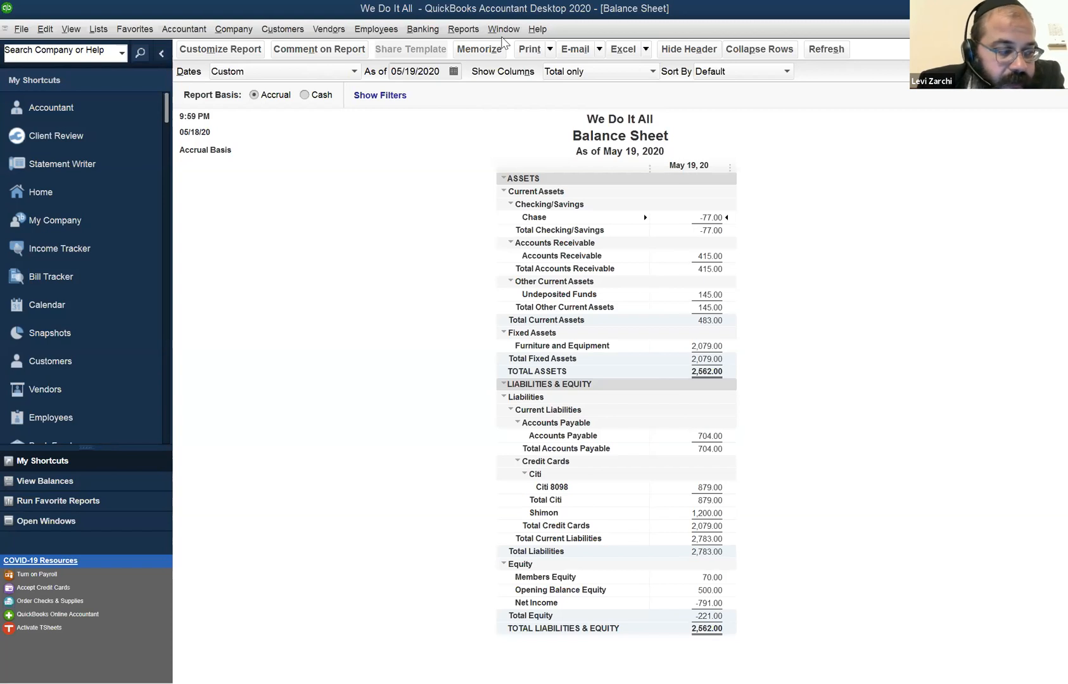
{"action": "left_click", "coordinate": [323, 30]}
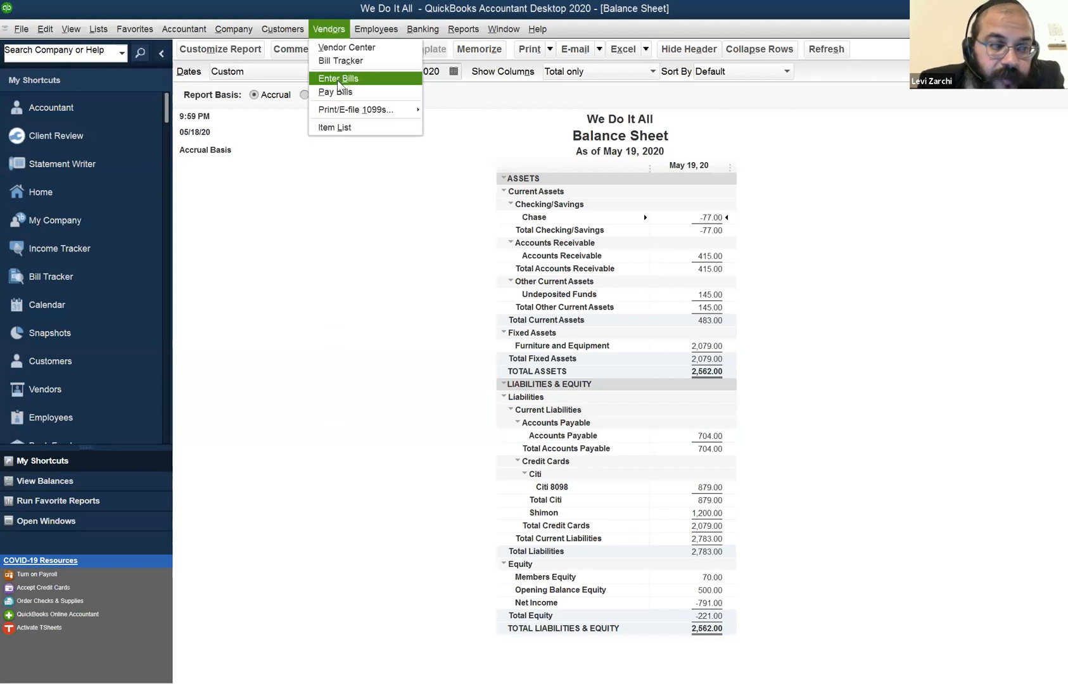
{"action": "mouse_move", "coordinate": [283, 35]}
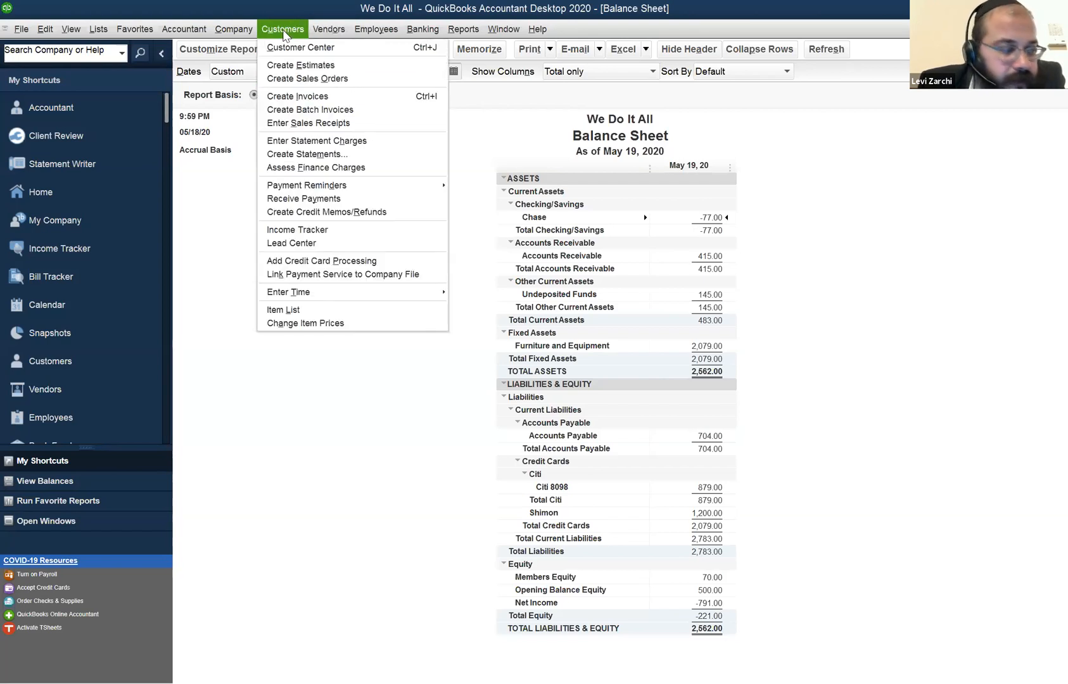
{"action": "mouse_move", "coordinate": [324, 31]}
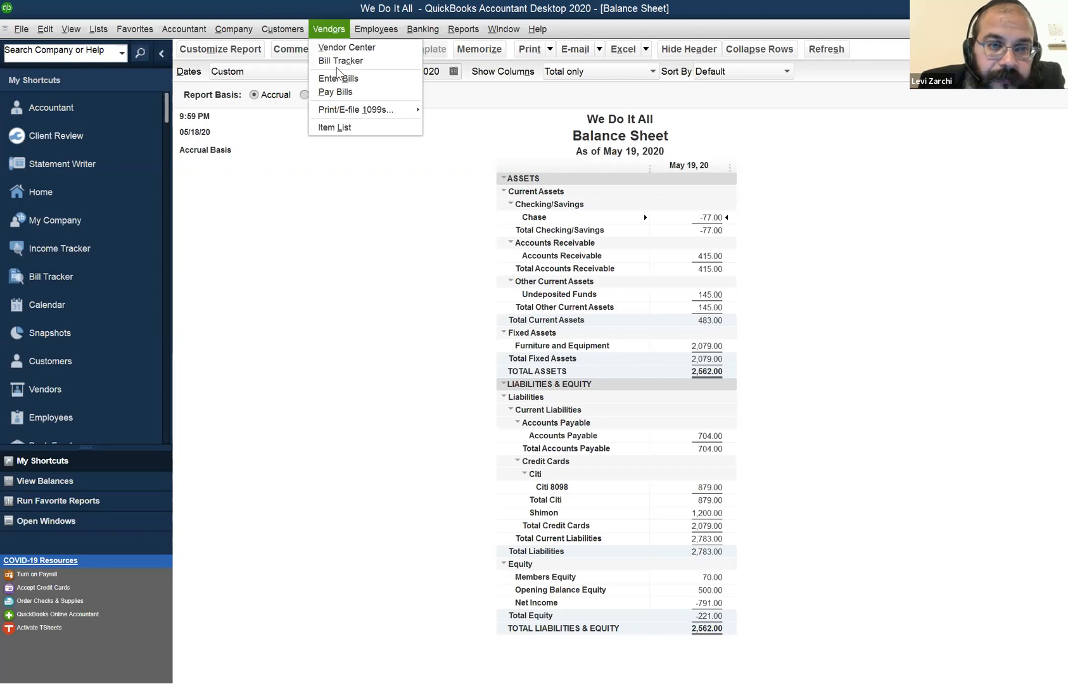
{"action": "left_click", "coordinate": [336, 9]}
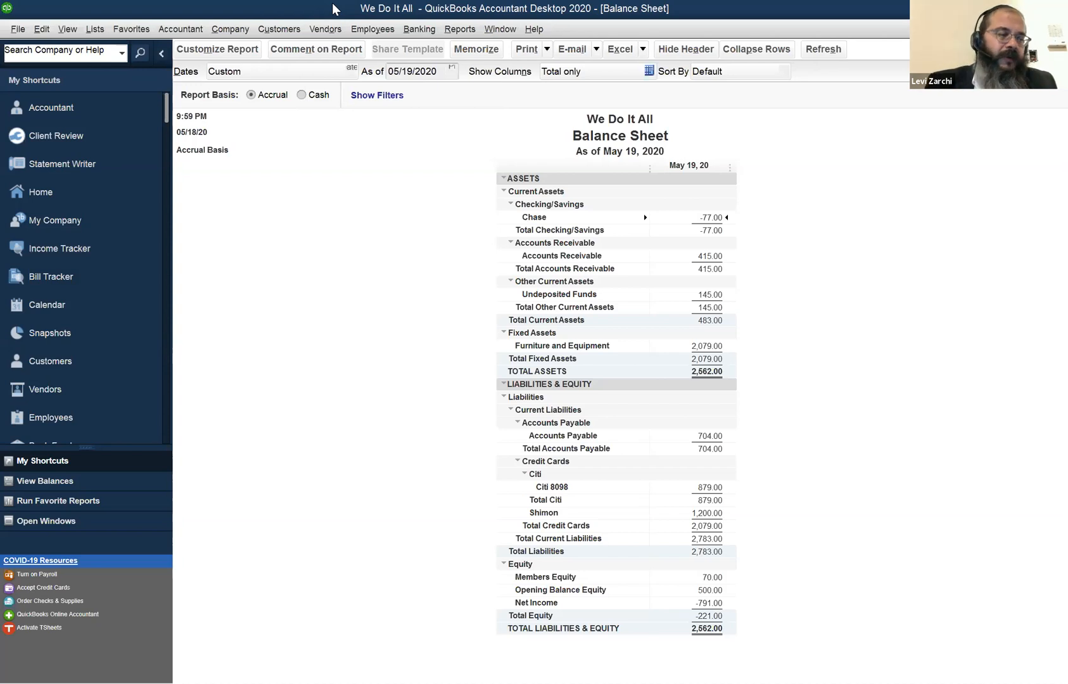
Open a blank check on the Chase account and review its payee, amount and expense account fields.
{"action": "key", "text": "ctrl+w"}
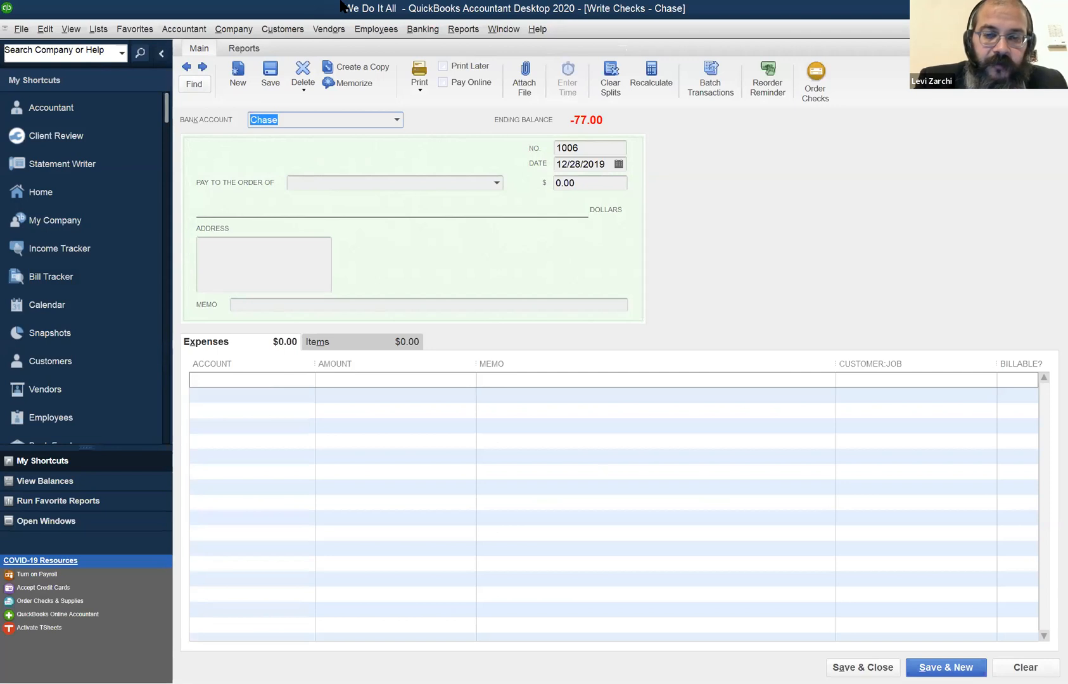
{"action": "left_click", "coordinate": [399, 178]}
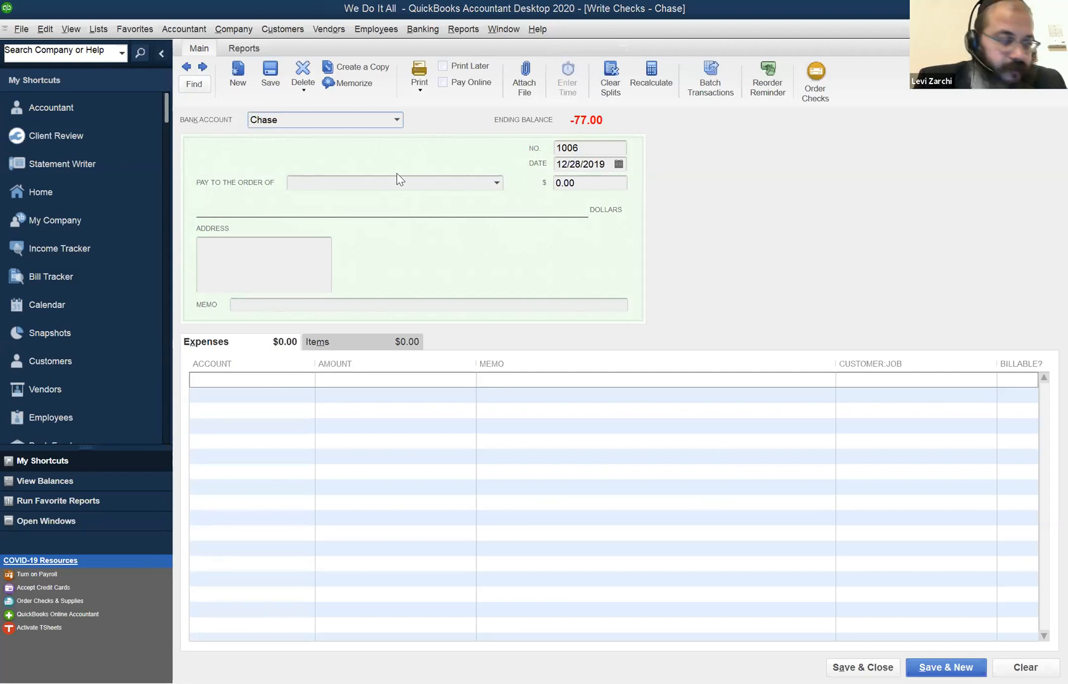
{"action": "left_click", "coordinate": [576, 184]}
{"action": "left_click", "coordinate": [261, 383]}
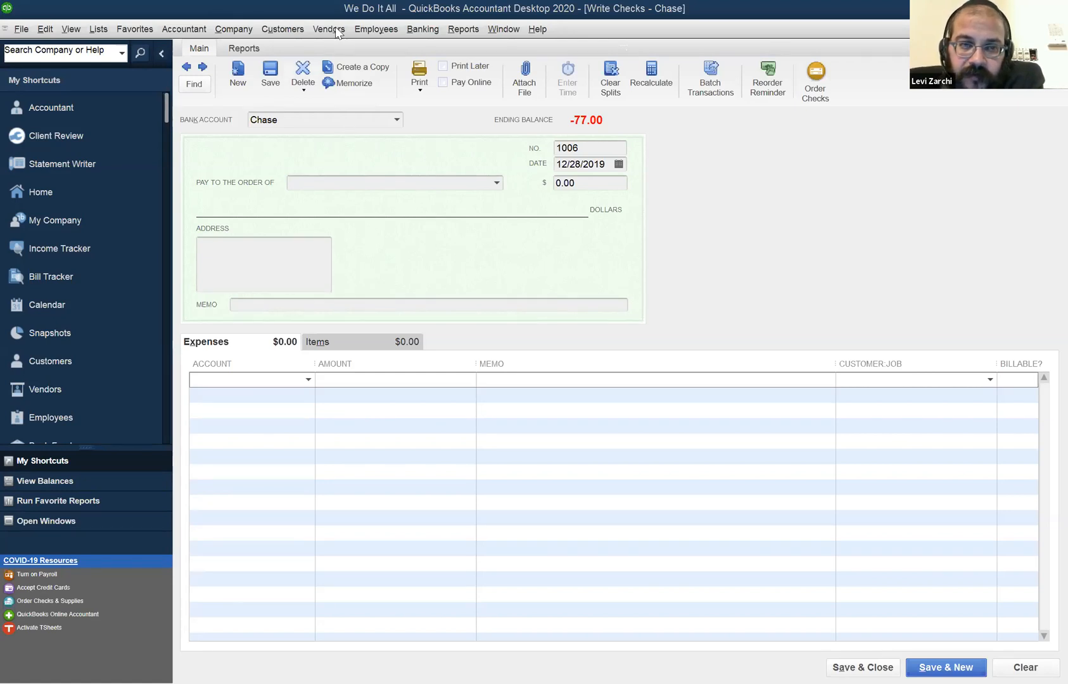
Return to the bills due for payment and set the Con Edison bill's amount to pay to 228.
{"action": "key", "text": "alt+n"}
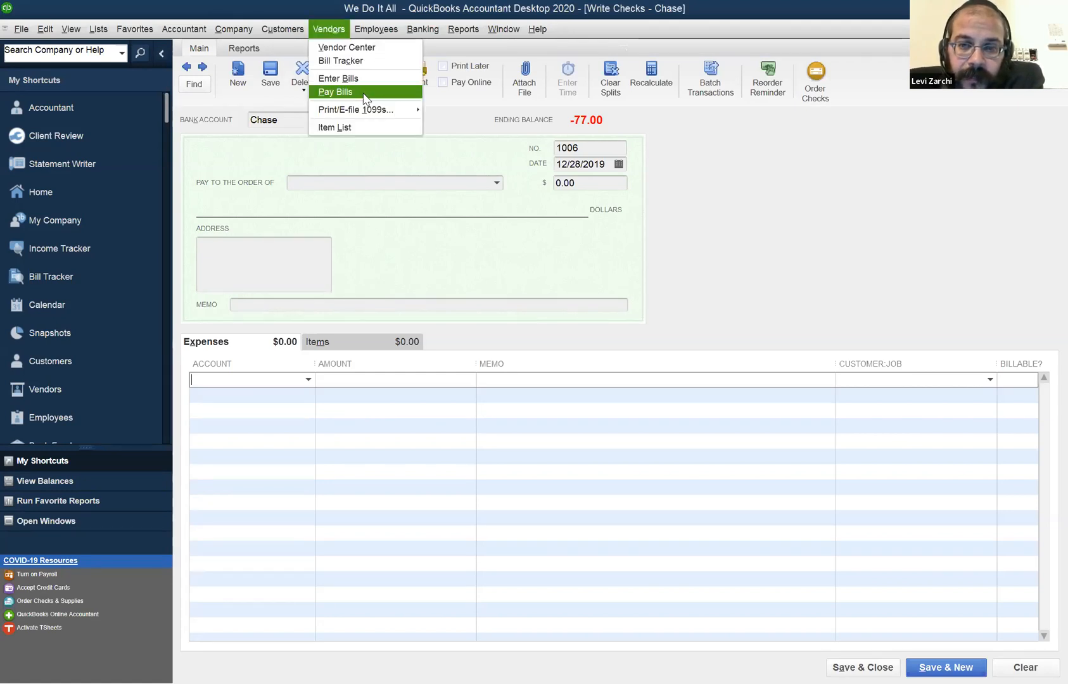
{"action": "left_click", "coordinate": [364, 95]}
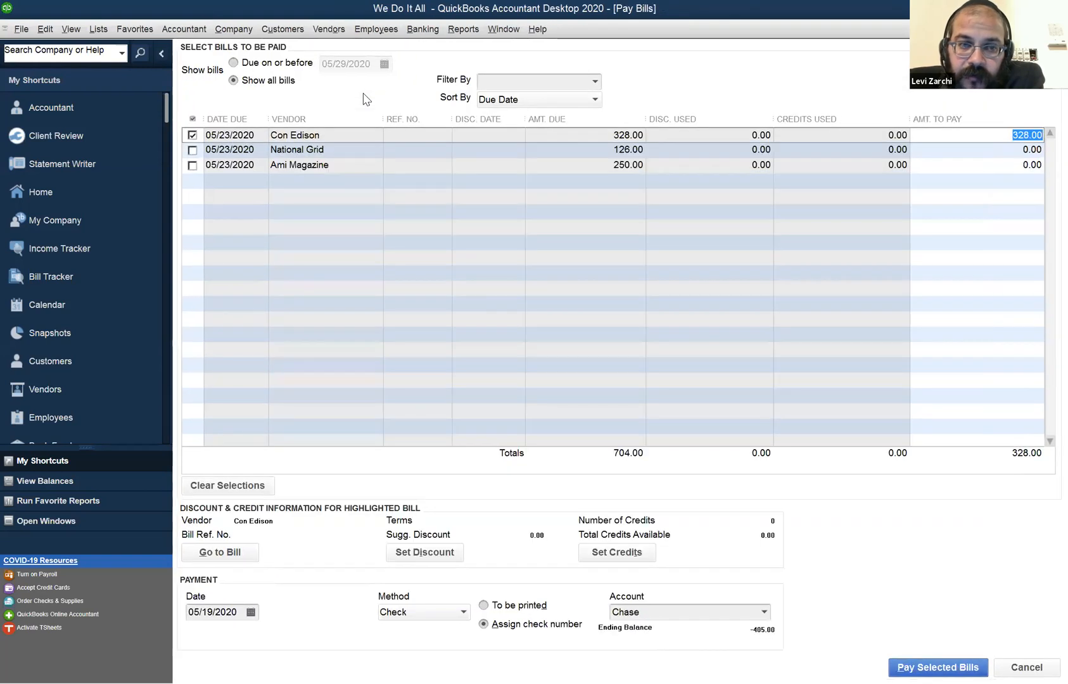
{"action": "left_click", "coordinate": [189, 113]}
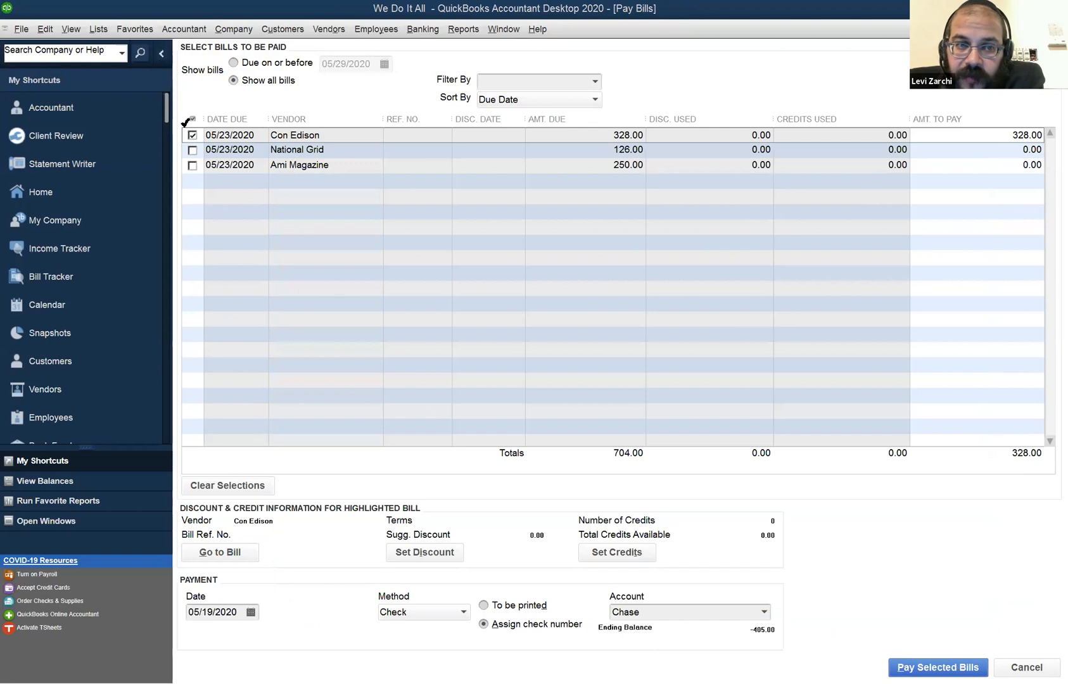
{"action": "left_click", "coordinate": [441, 185]}
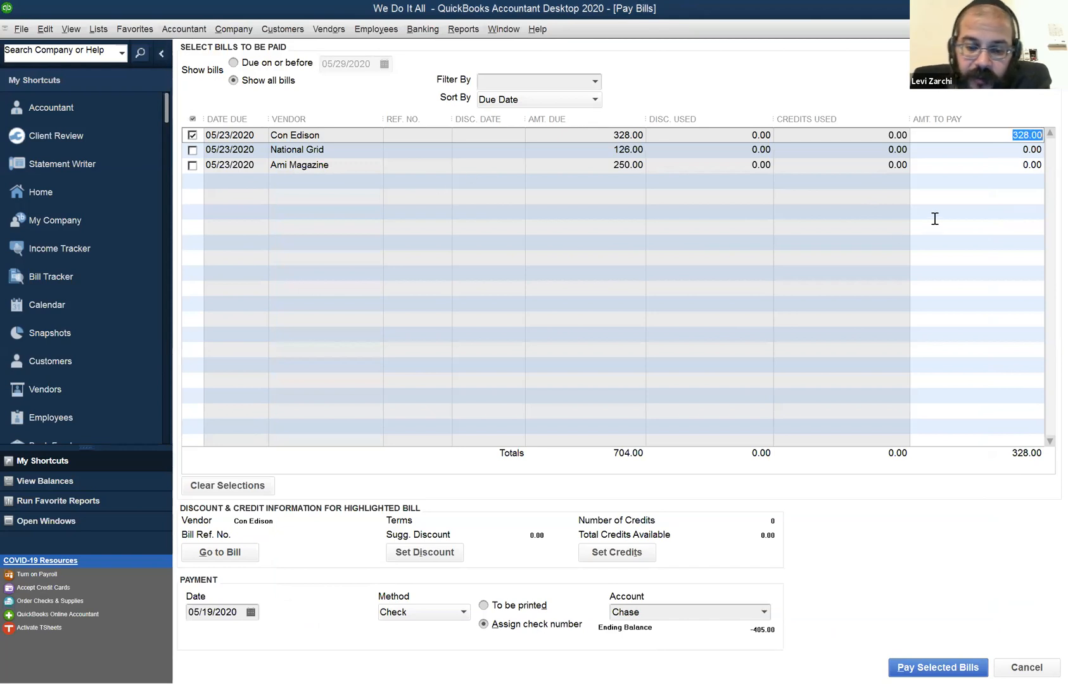
{"action": "type", "text": "228"}
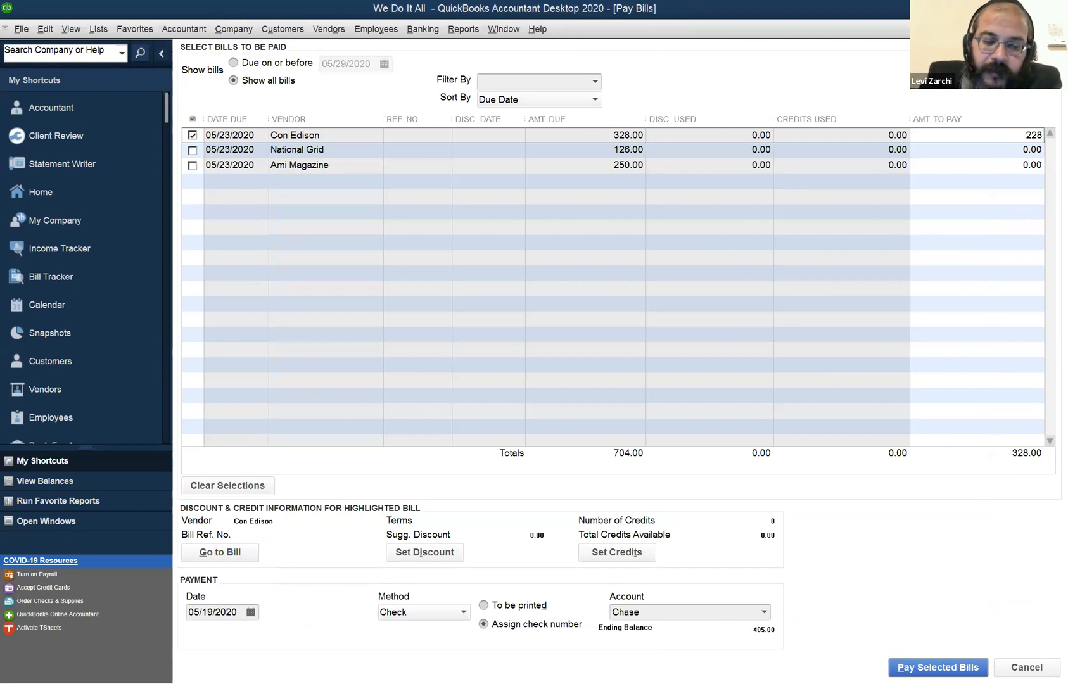
{"action": "key", "text": "Tab"}
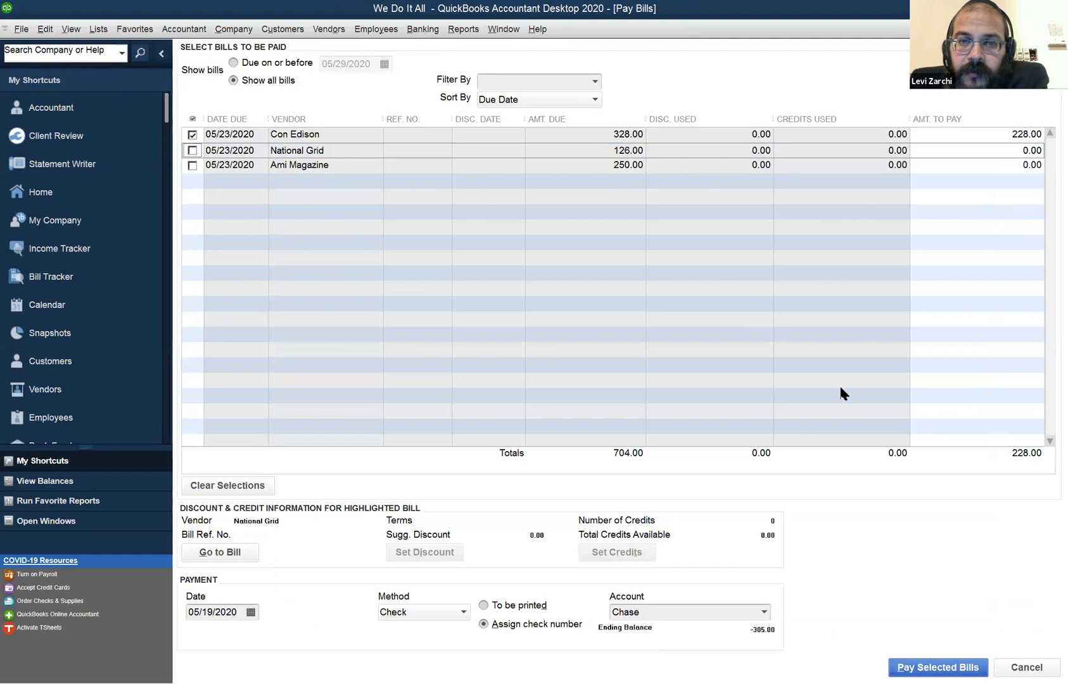
{"action": "key", "text": "alt+w"}
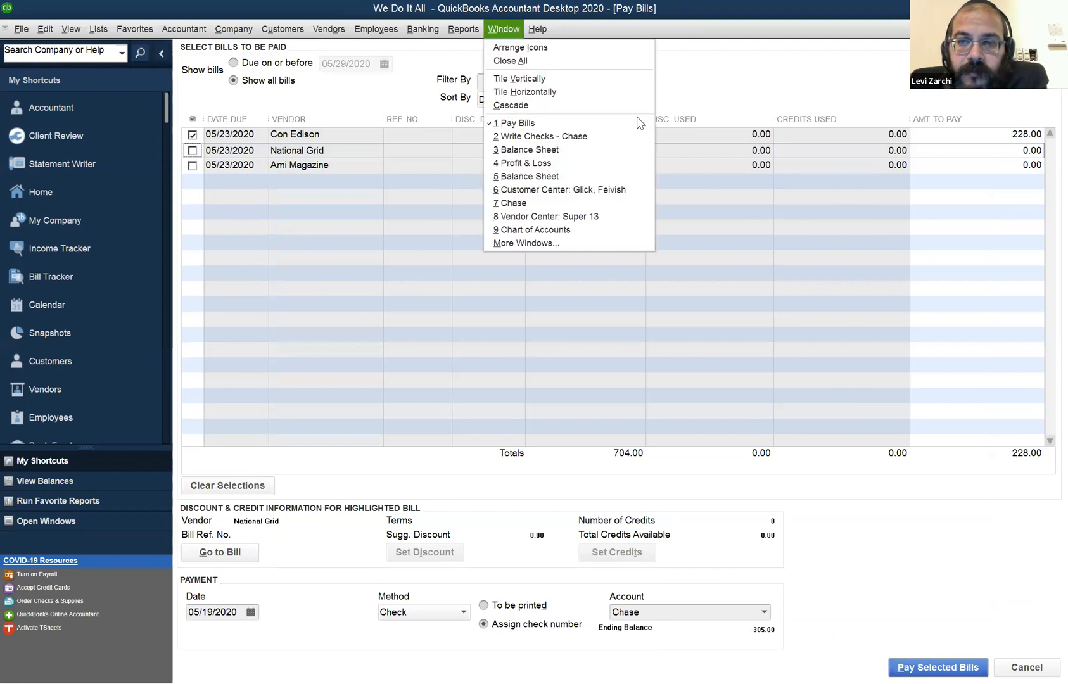
{"action": "key", "text": "Escape"}
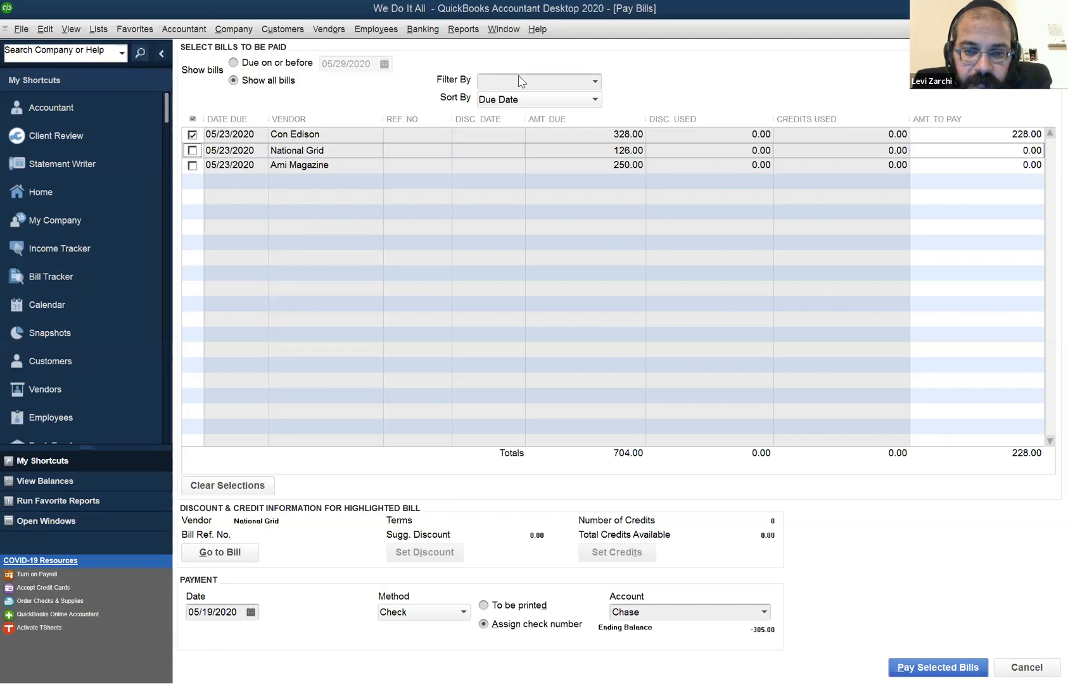
Switch to the open Profit & Loss report and check its Accrual report basis.
{"action": "left_click", "coordinate": [488, 32]}
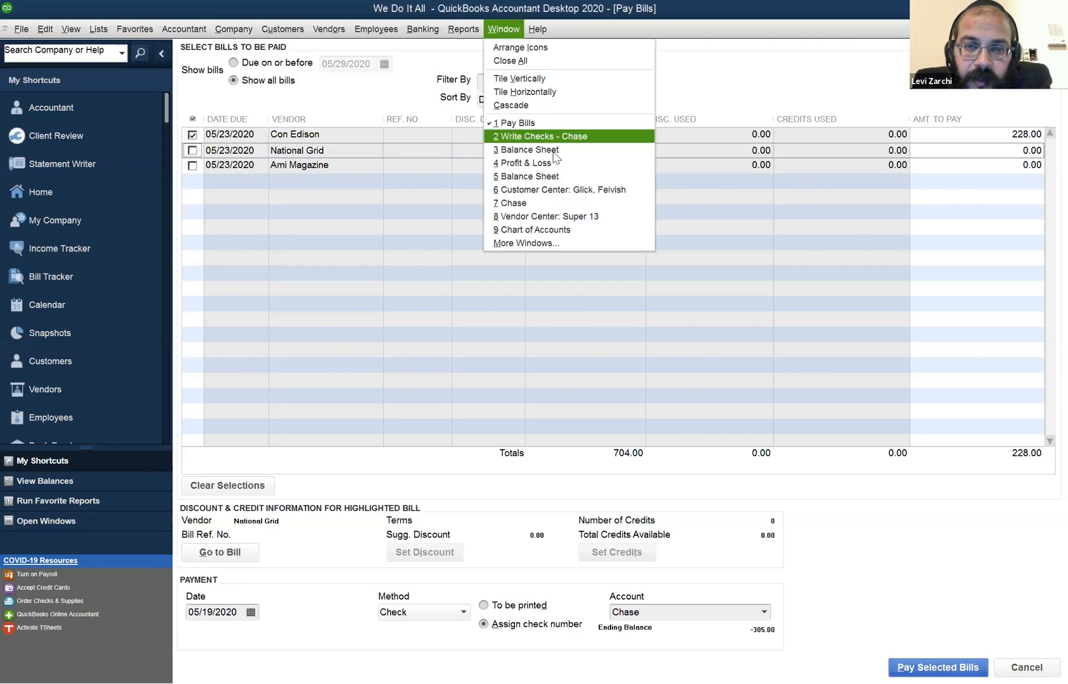
{"action": "left_click", "coordinate": [562, 166]}
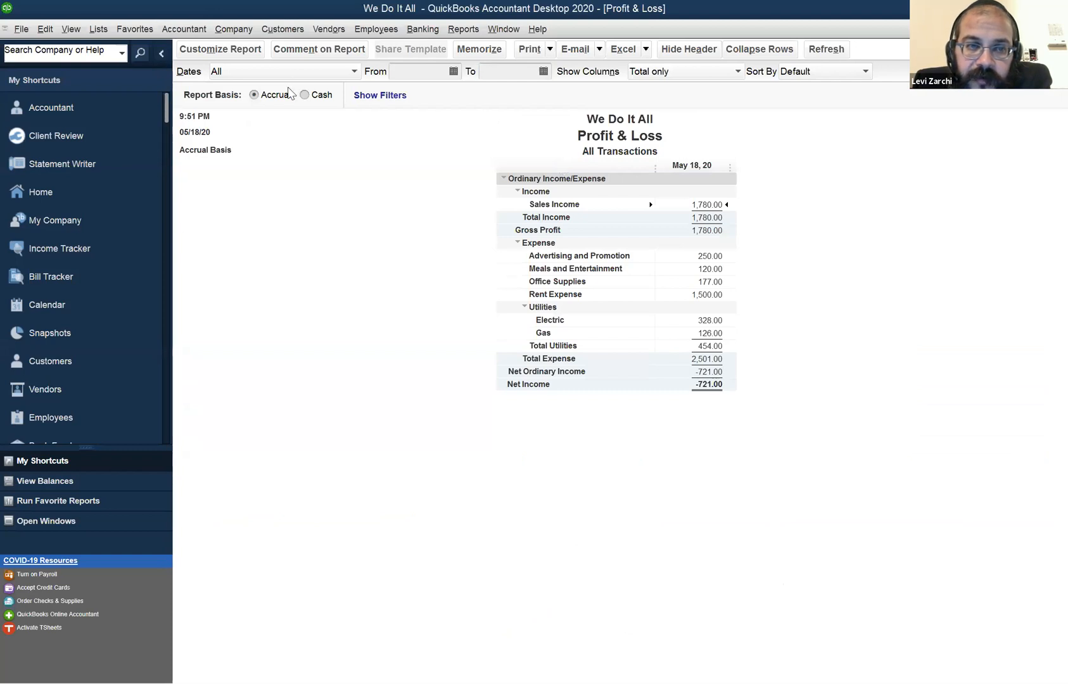
{"action": "left_click", "coordinate": [261, 97]}
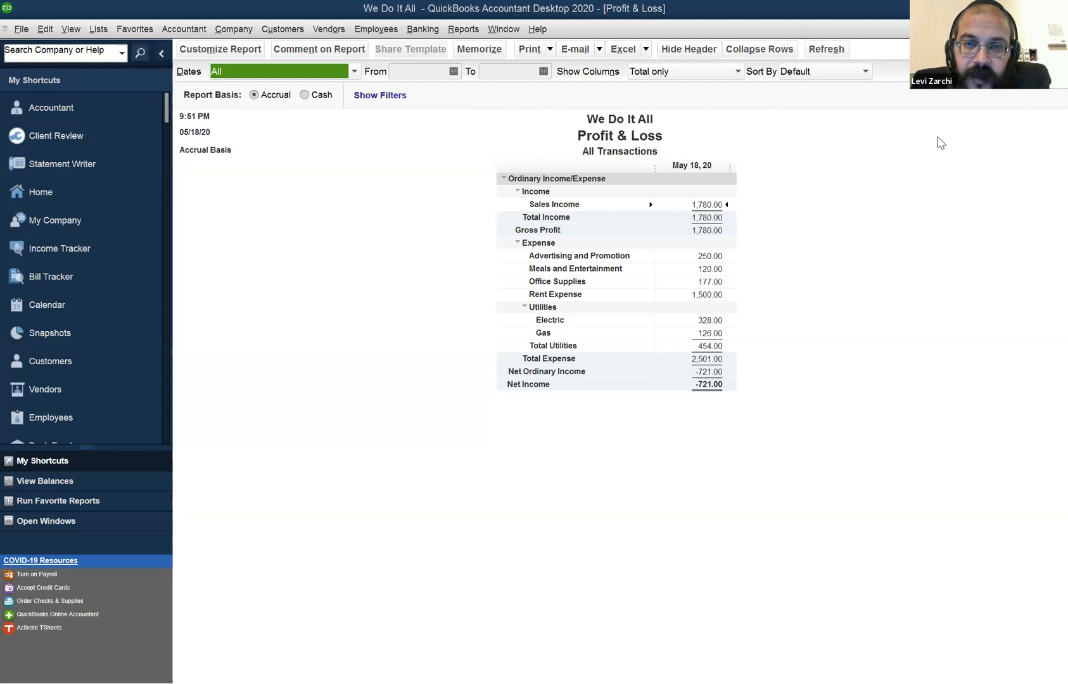
Switch to the Chase register and check its ending balance.
{"action": "left_click", "coordinate": [507, 27]}
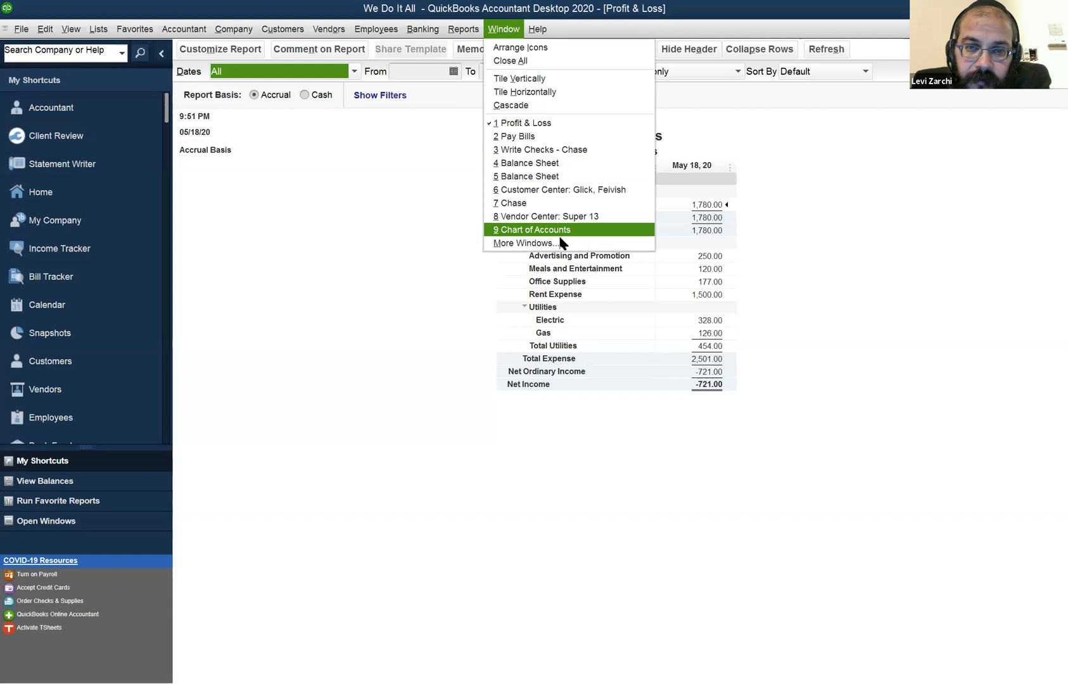
{"action": "left_click", "coordinate": [531, 203]}
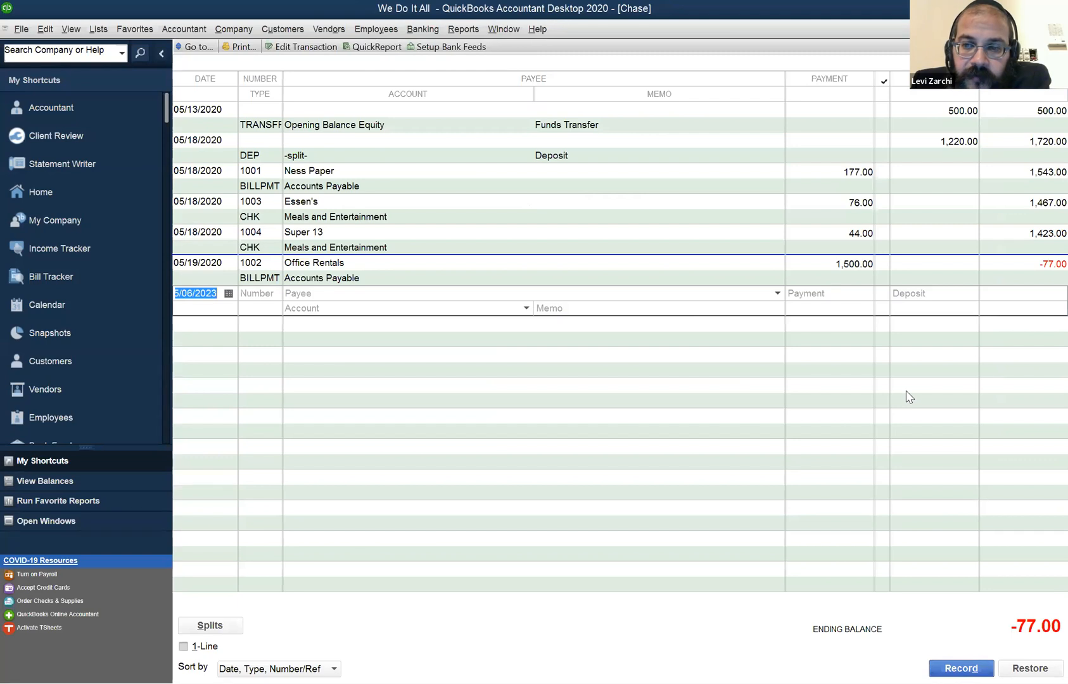
{"action": "left_click", "coordinate": [222, 295]}
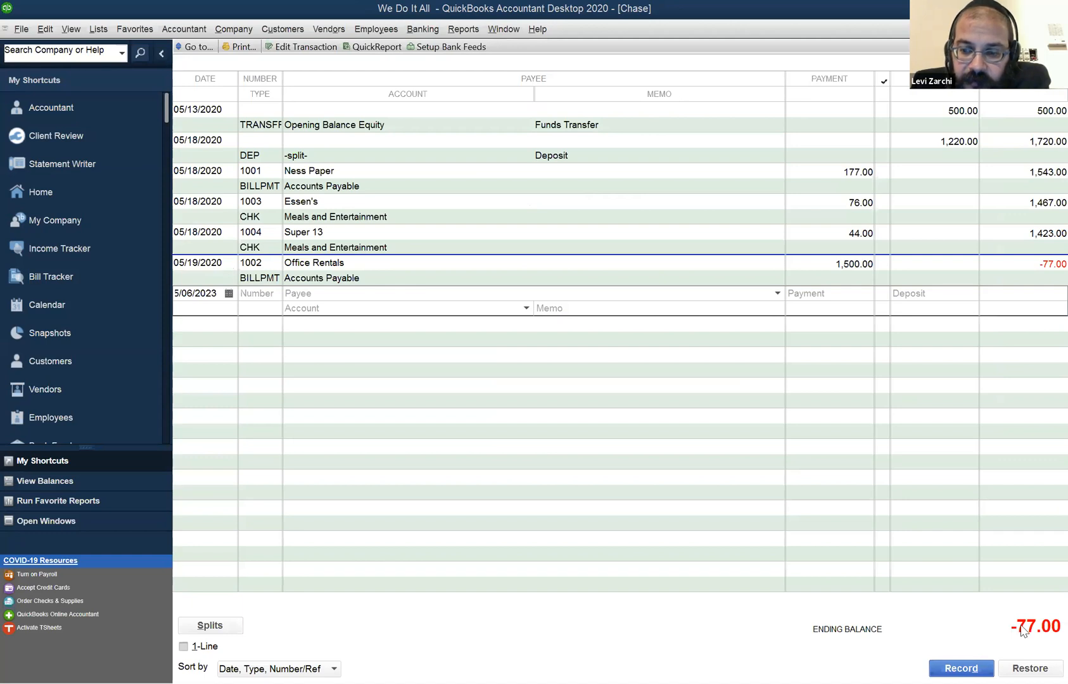
Examine the running balance in the Chase register across the opening transfer, the deposit and the checks.
{"action": "left_click", "coordinate": [520, 30]}
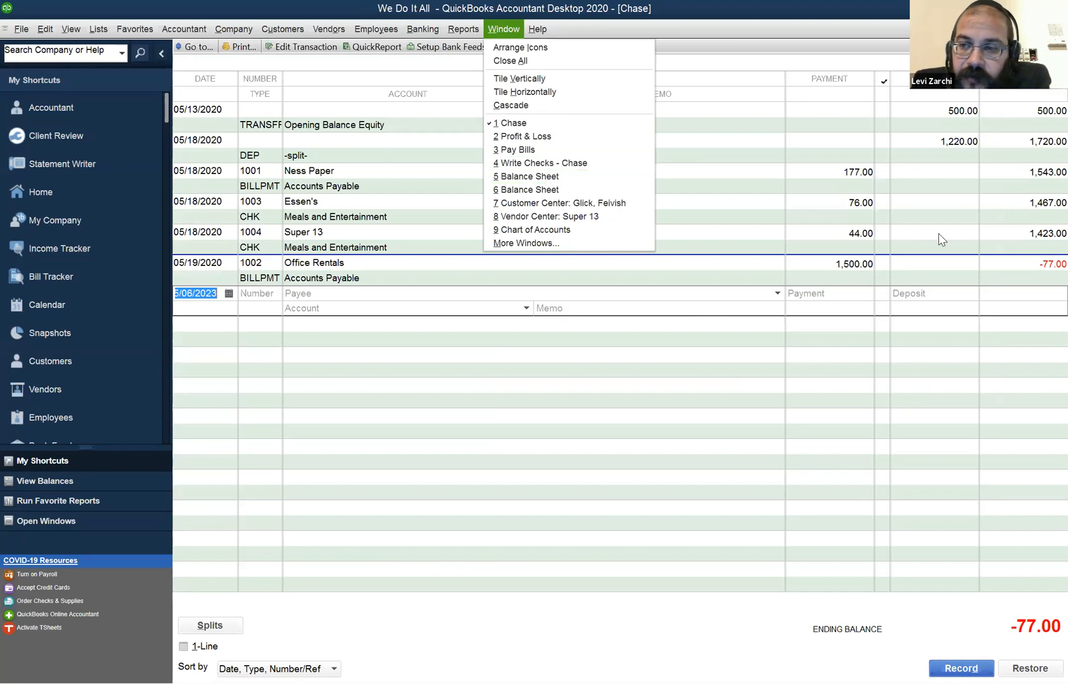
{"action": "left_click", "coordinate": [995, 206]}
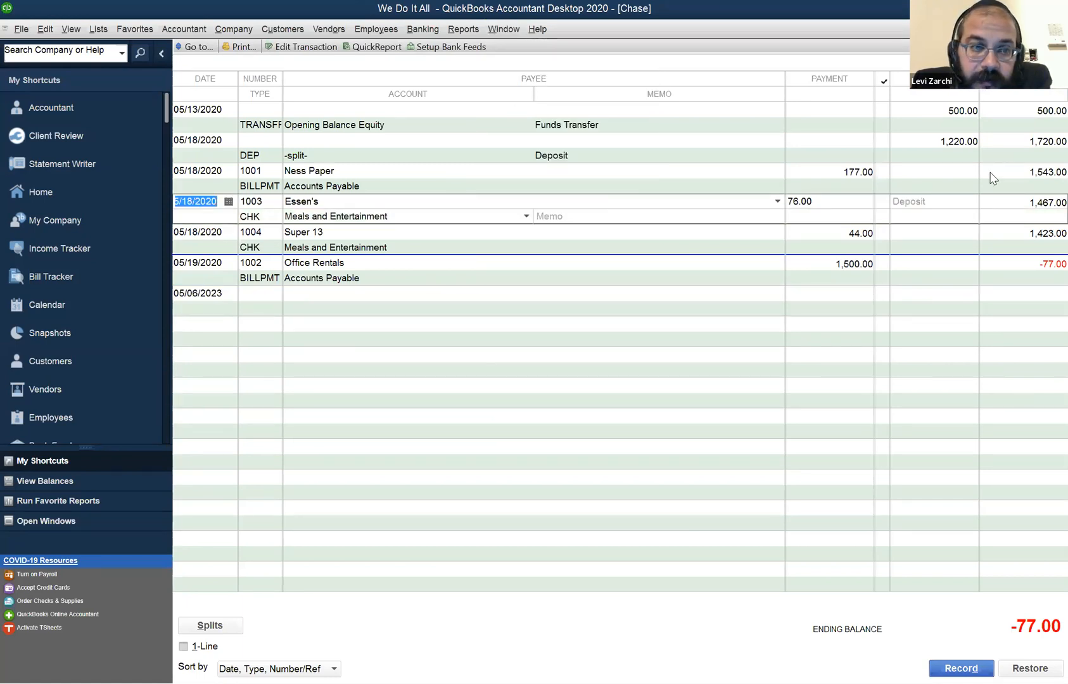
{"action": "left_click", "coordinate": [1024, 147]}
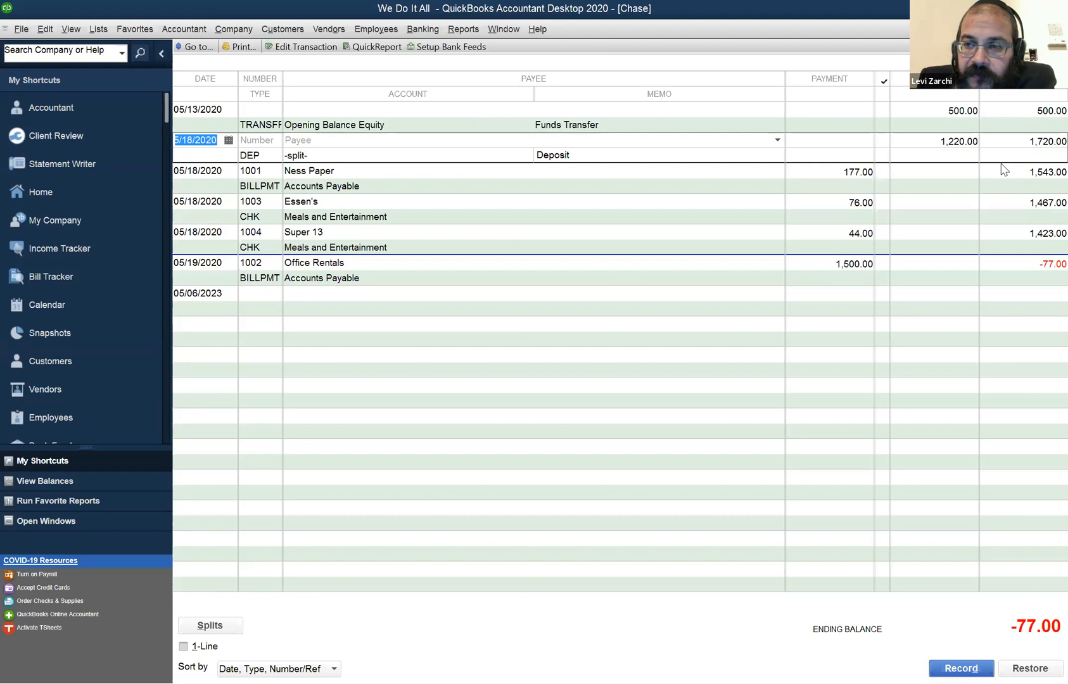
{"action": "left_click", "coordinate": [1032, 116]}
{"action": "left_click", "coordinate": [1043, 257]}
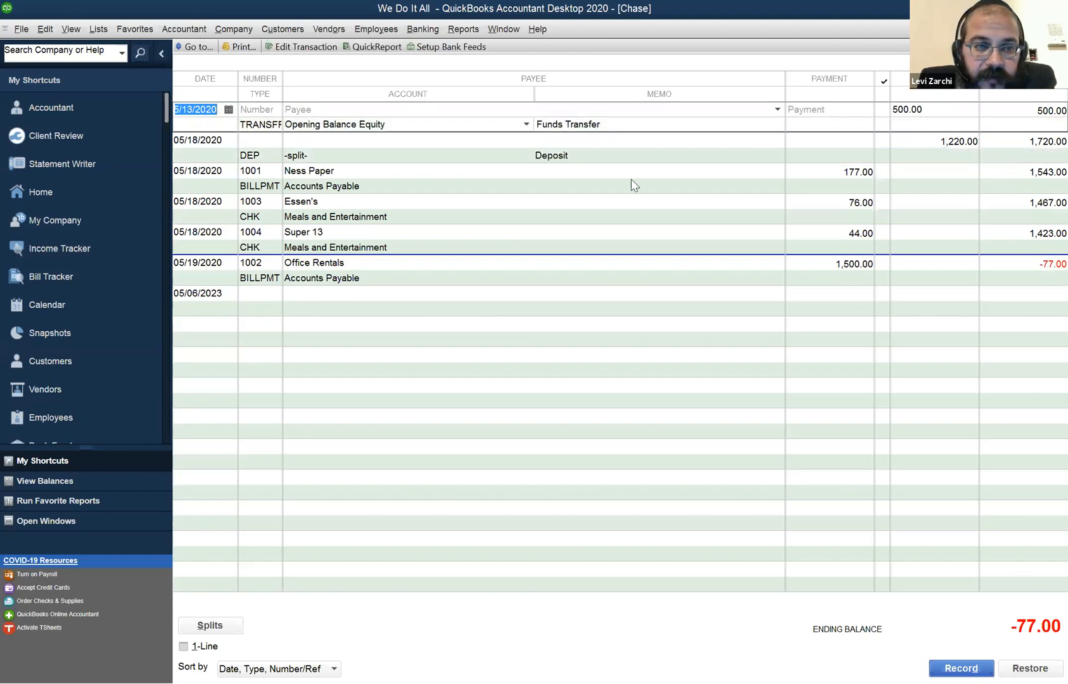
{"action": "left_click", "coordinate": [1018, 116]}
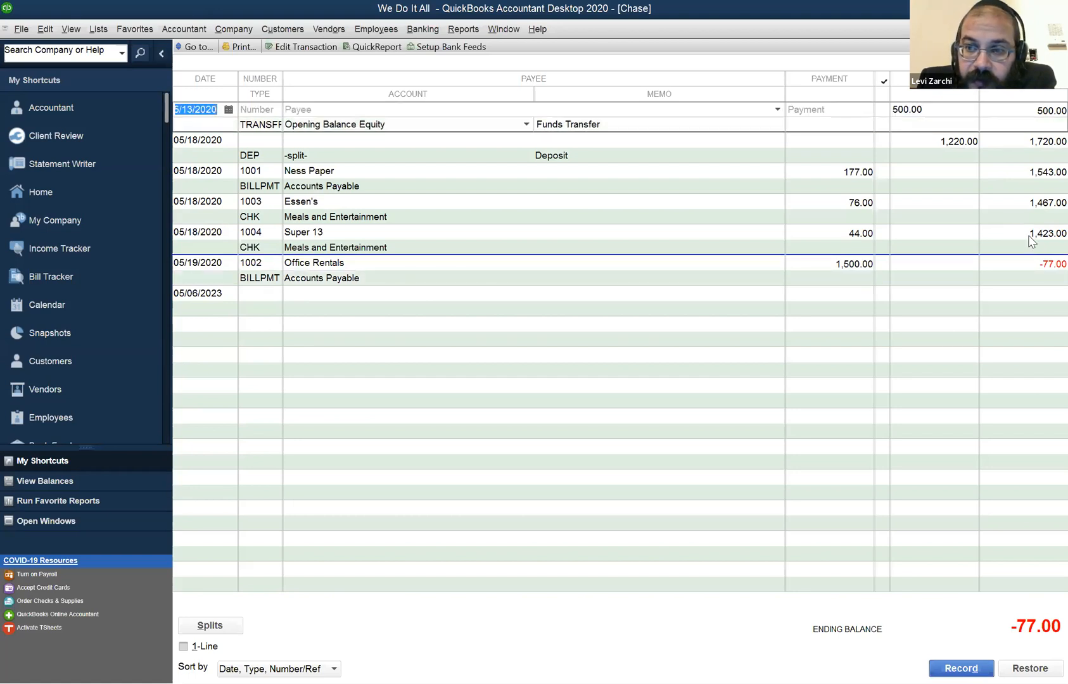
{"action": "left_click", "coordinate": [1023, 231]}
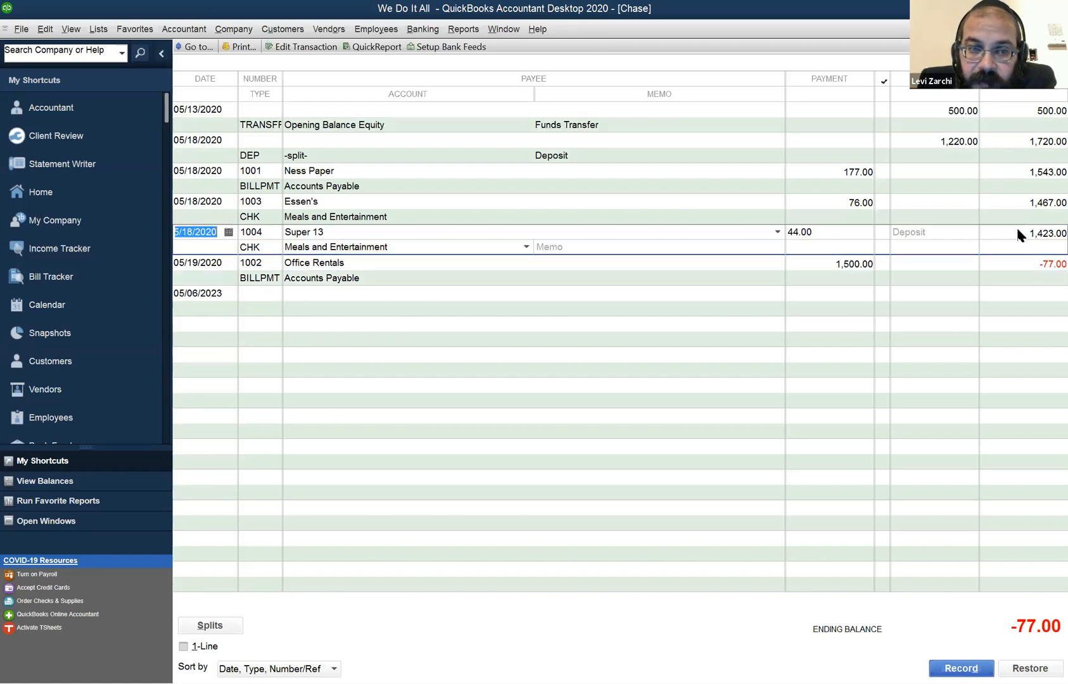
Switch from the Chase register to the Balance Sheet and set its as-of date to 05/18/2020.
{"action": "left_click", "coordinate": [1027, 263]}
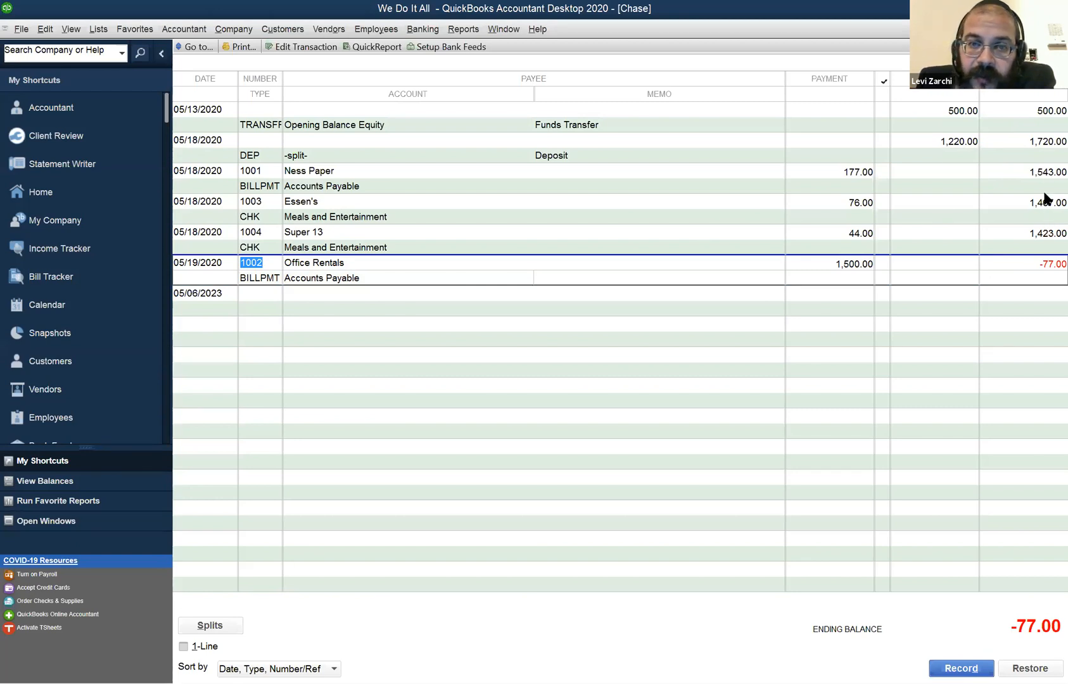
{"action": "left_click", "coordinate": [504, 30]}
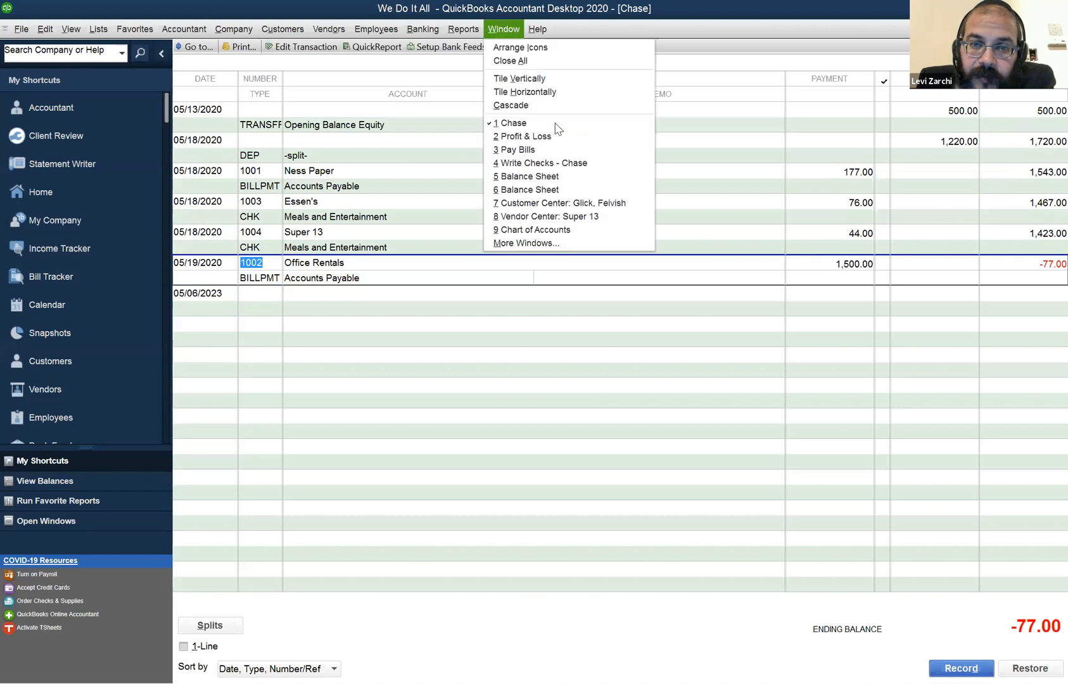
{"action": "left_click", "coordinate": [565, 173]}
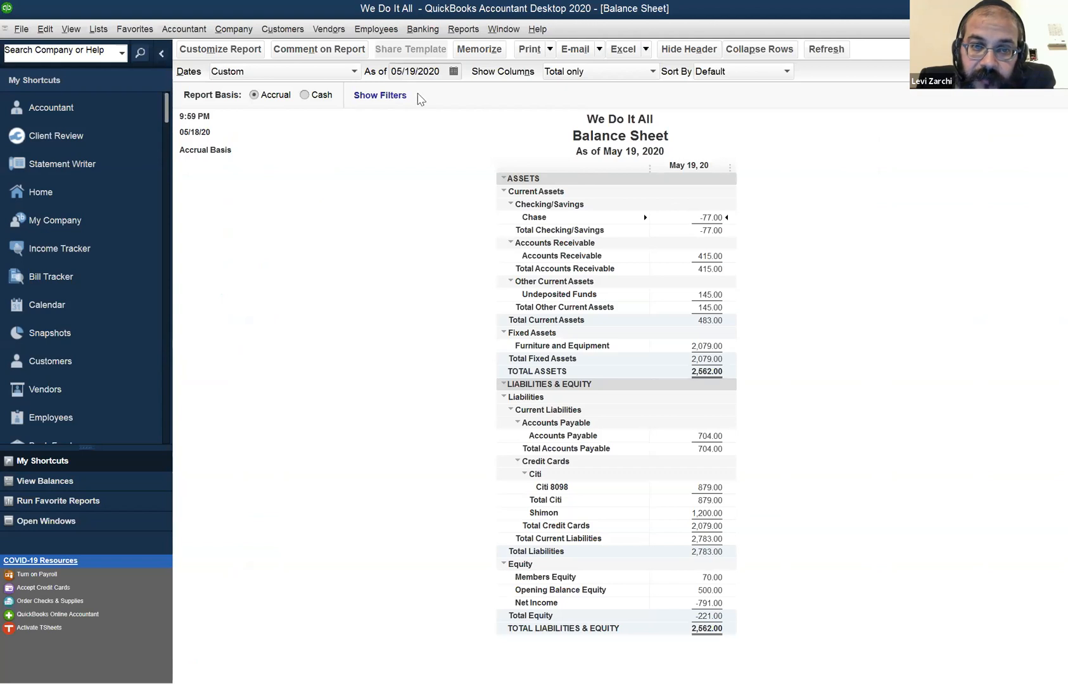
{"action": "left_click", "coordinate": [413, 70]}
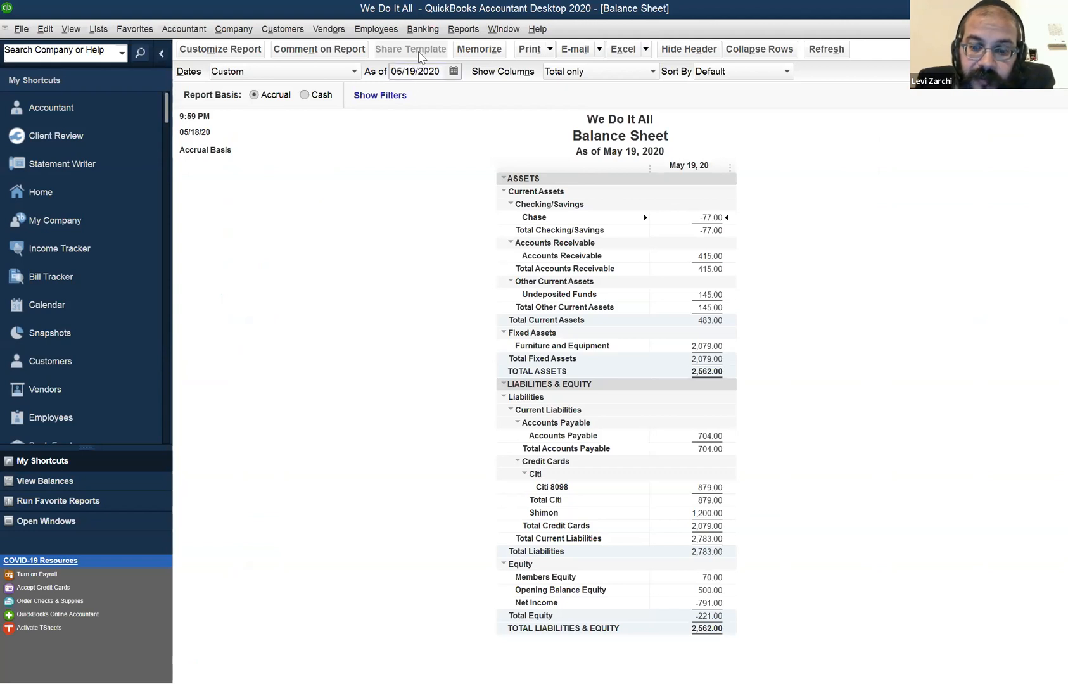
{"action": "key", "text": "minus"}
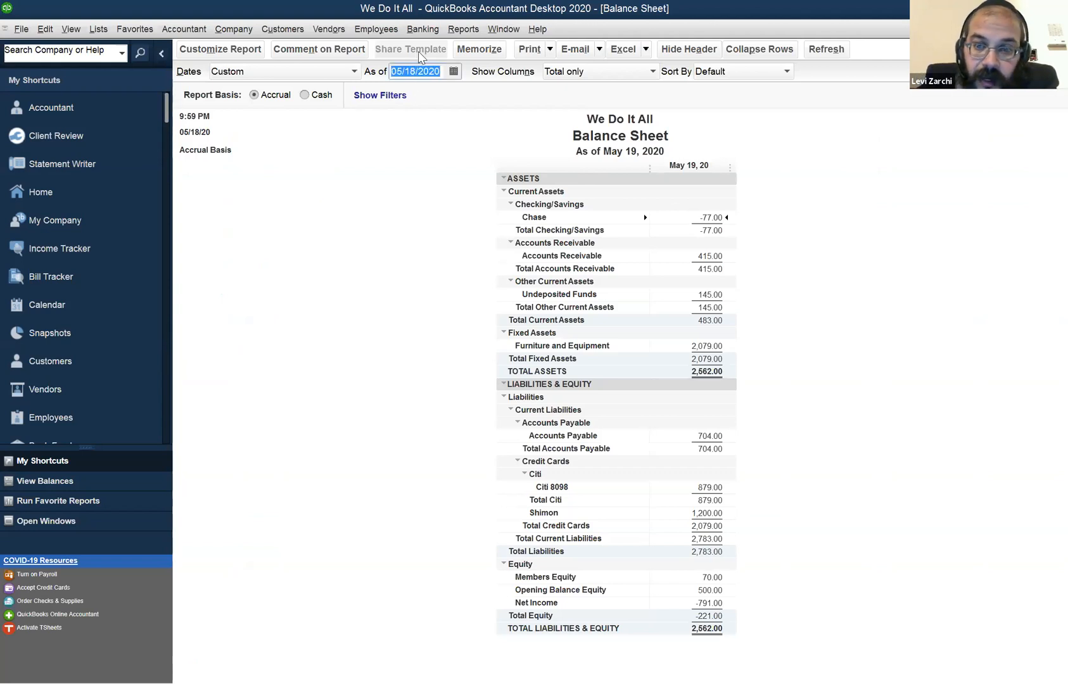
{"action": "key", "text": "Tab"}
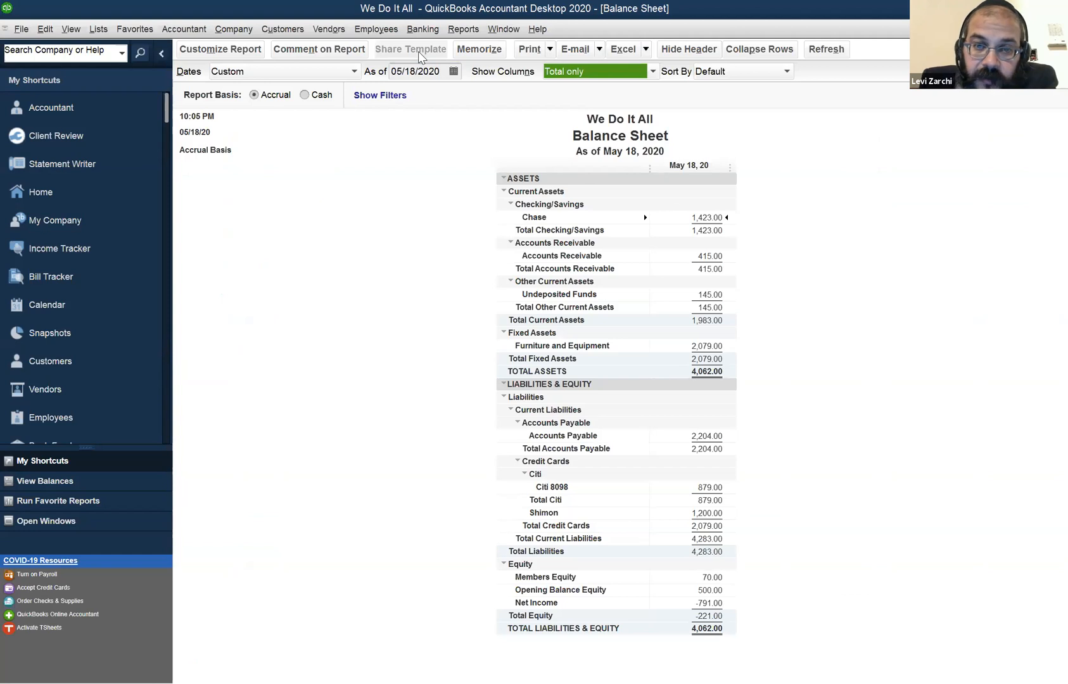
Switch to the Chase register and check the running balance after the Super 13 check.
{"action": "left_click", "coordinate": [502, 30]}
{"action": "left_click", "coordinate": [515, 137]}
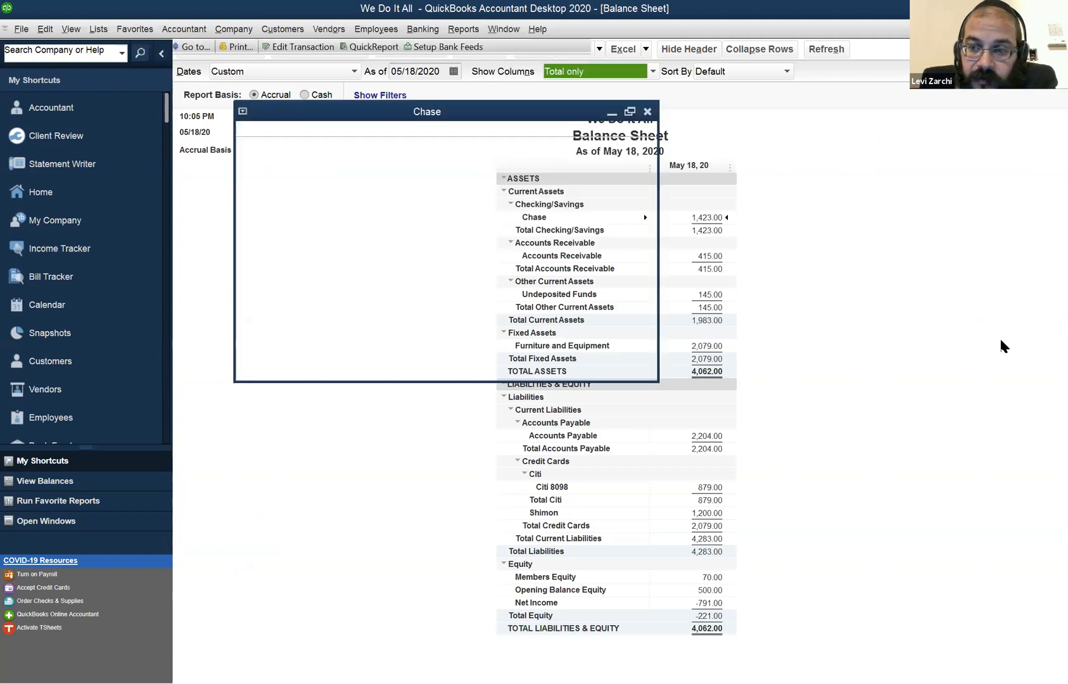
{"action": "left_click", "coordinate": [1027, 241]}
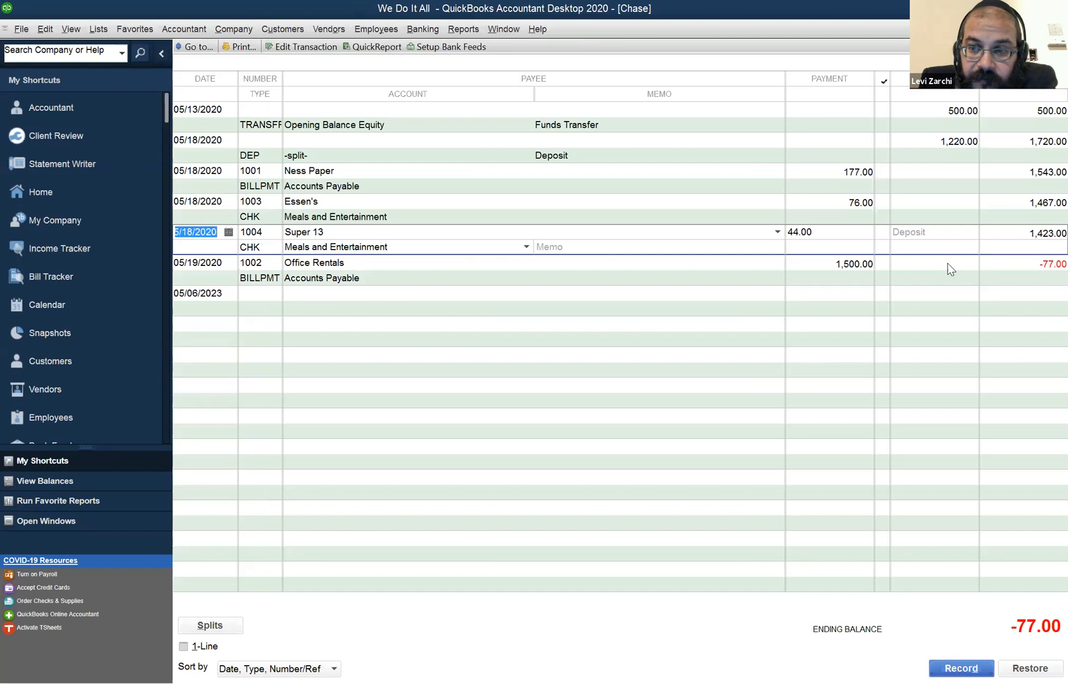
Return to the Balance Sheet and set its as-of date to 05/16/2020.
{"action": "left_click", "coordinate": [503, 29]}
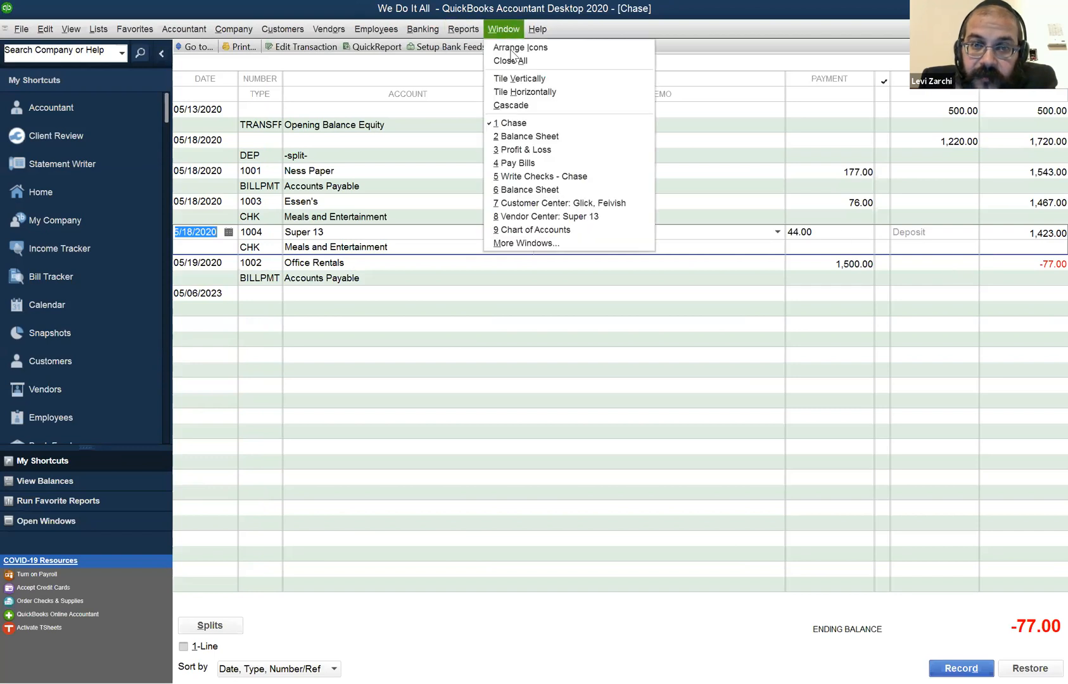
{"action": "left_click", "coordinate": [531, 135]}
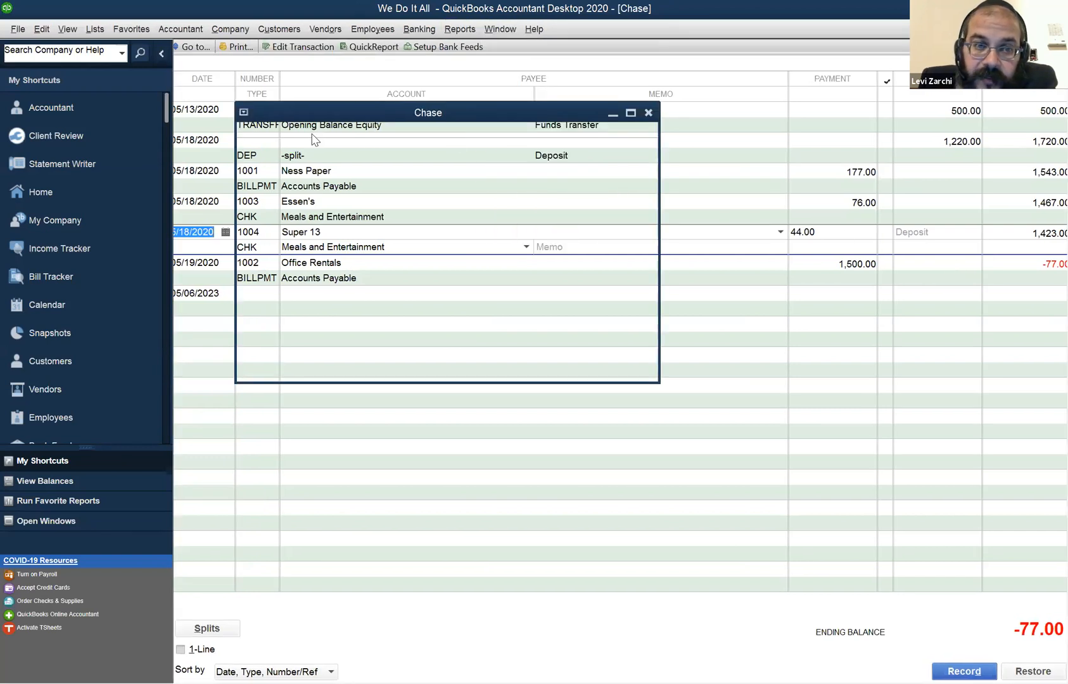
{"action": "left_click_drag", "start_coordinate": [417, 71], "coordinate": [387, 79]}
{"action": "type", "text": "5/16"}
{"action": "key", "text": "Return"}
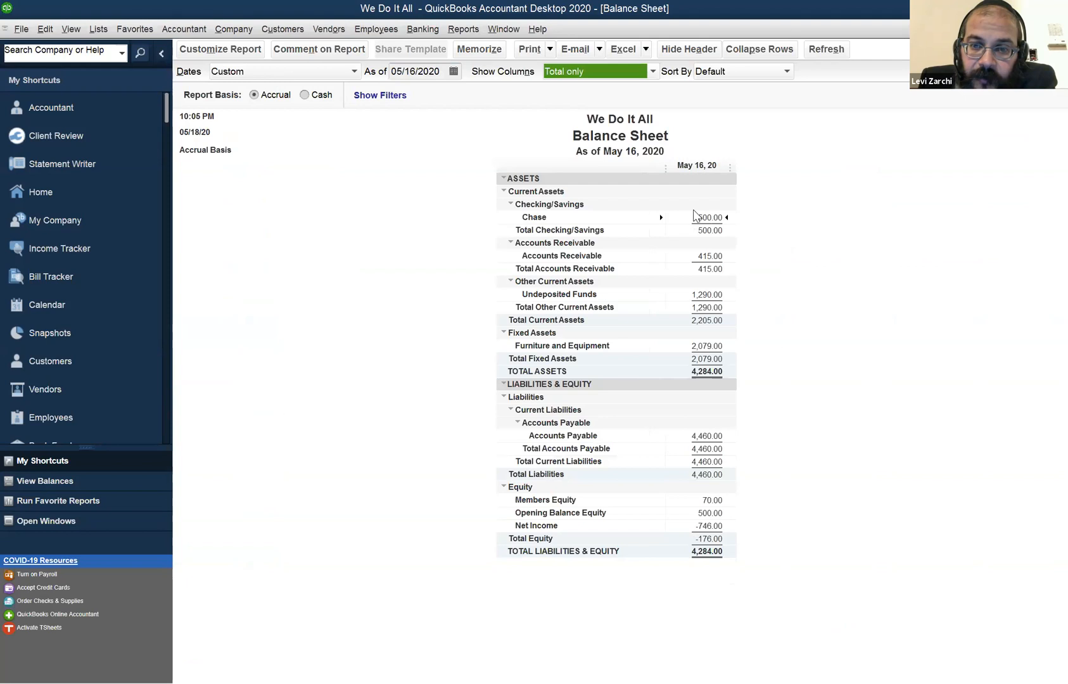
{"action": "left_click", "coordinate": [631, 115]}
Compare the Chase register's running balance at the opening transfer, the deposit, the Super 13 check and the Office Rentals payment.
{"action": "left_click", "coordinate": [517, 30]}
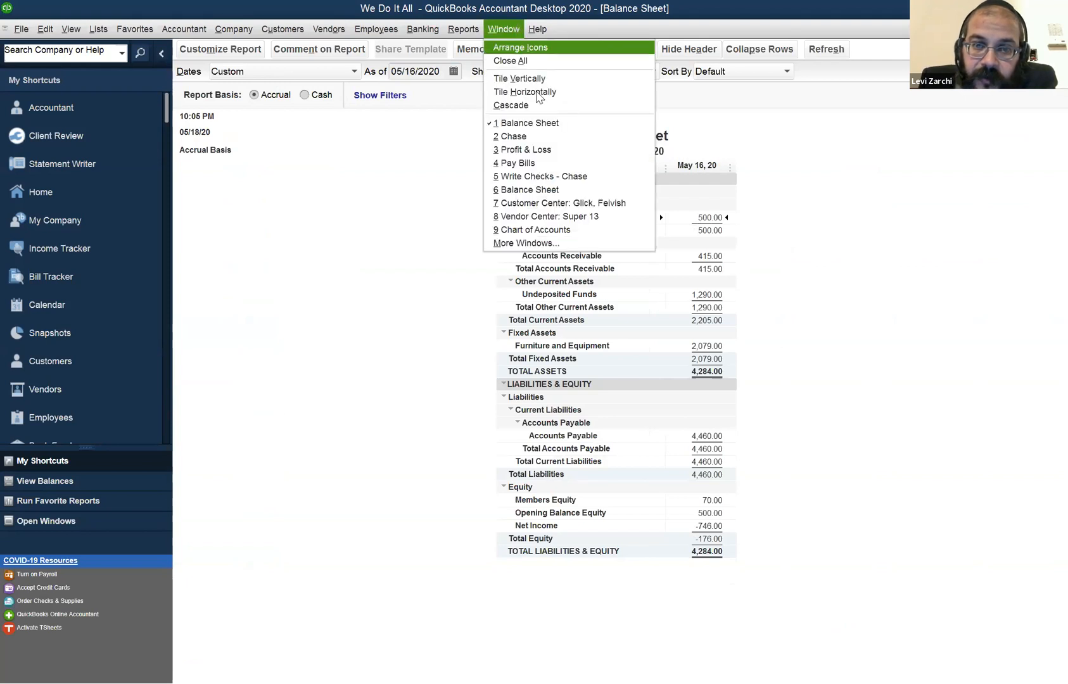
{"action": "left_click", "coordinate": [526, 136]}
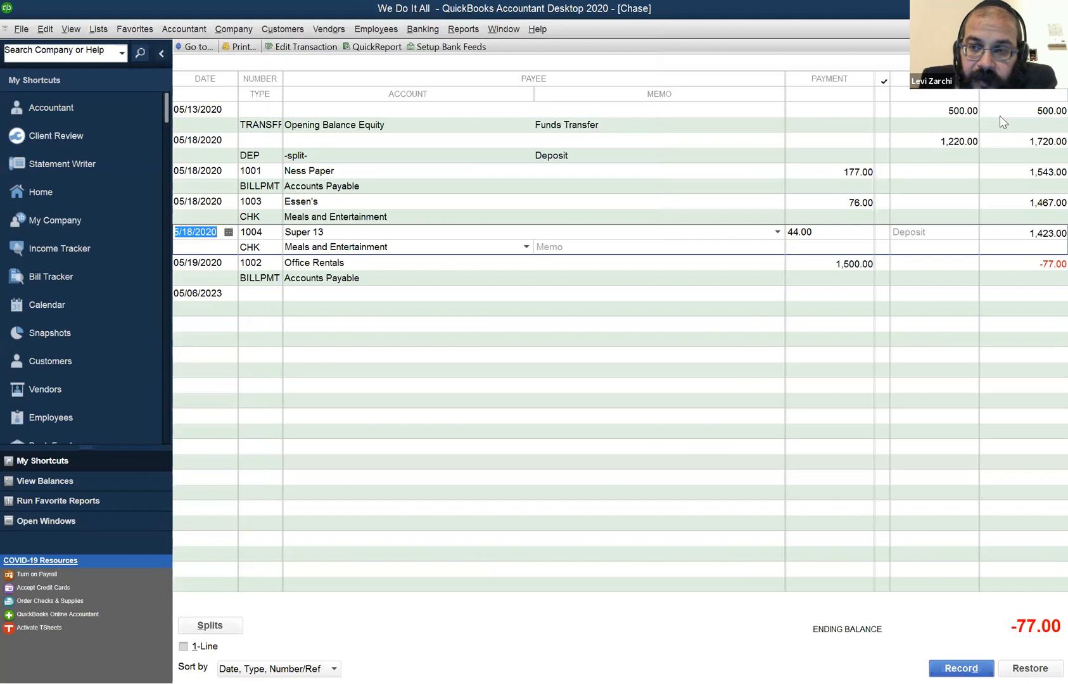
{"action": "left_click", "coordinate": [1000, 116]}
{"action": "left_click", "coordinate": [1007, 163]}
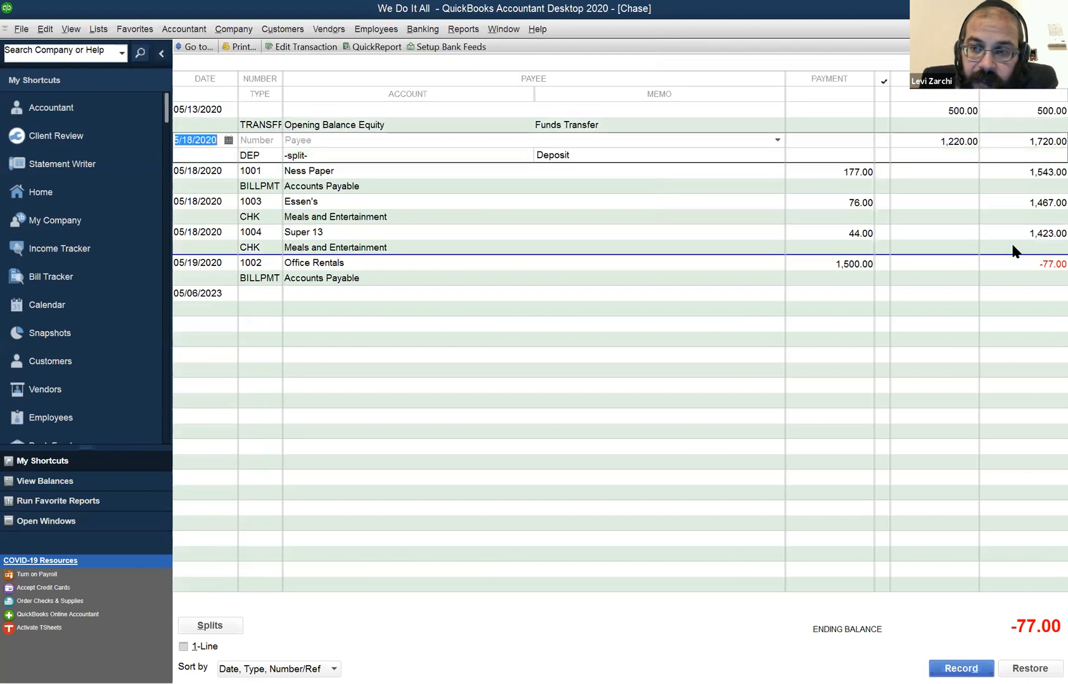
{"action": "left_click", "coordinate": [1011, 242]}
{"action": "left_click", "coordinate": [1016, 269]}
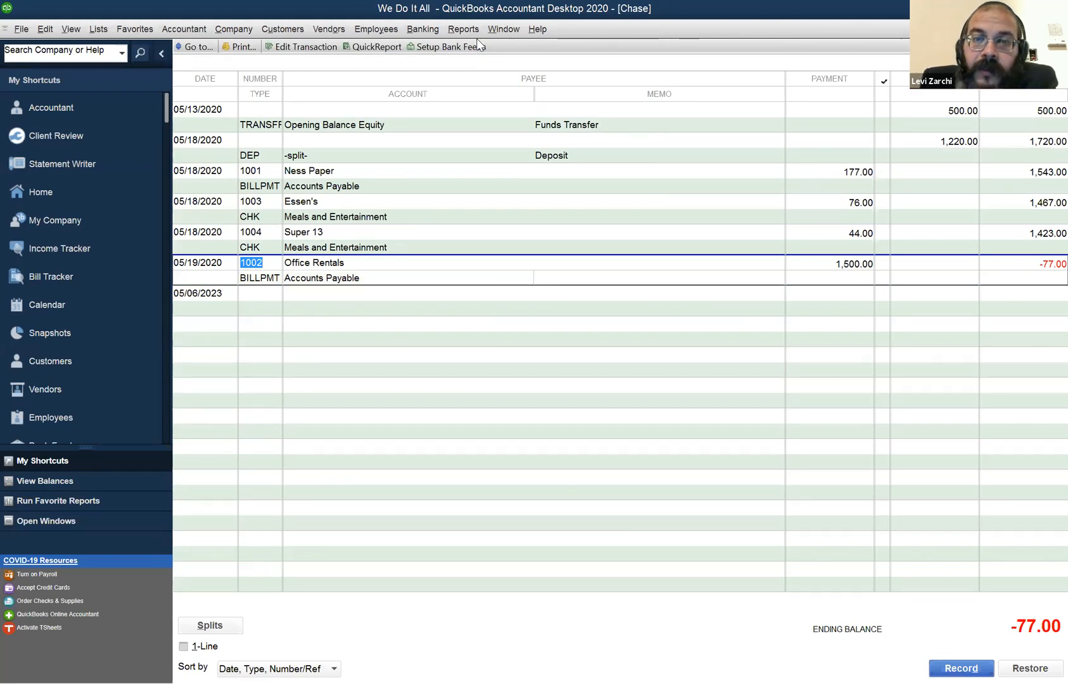
Review the Balance Sheet again, and switch to the Profit & Loss report to check its net income.
{"action": "left_click", "coordinate": [502, 27]}
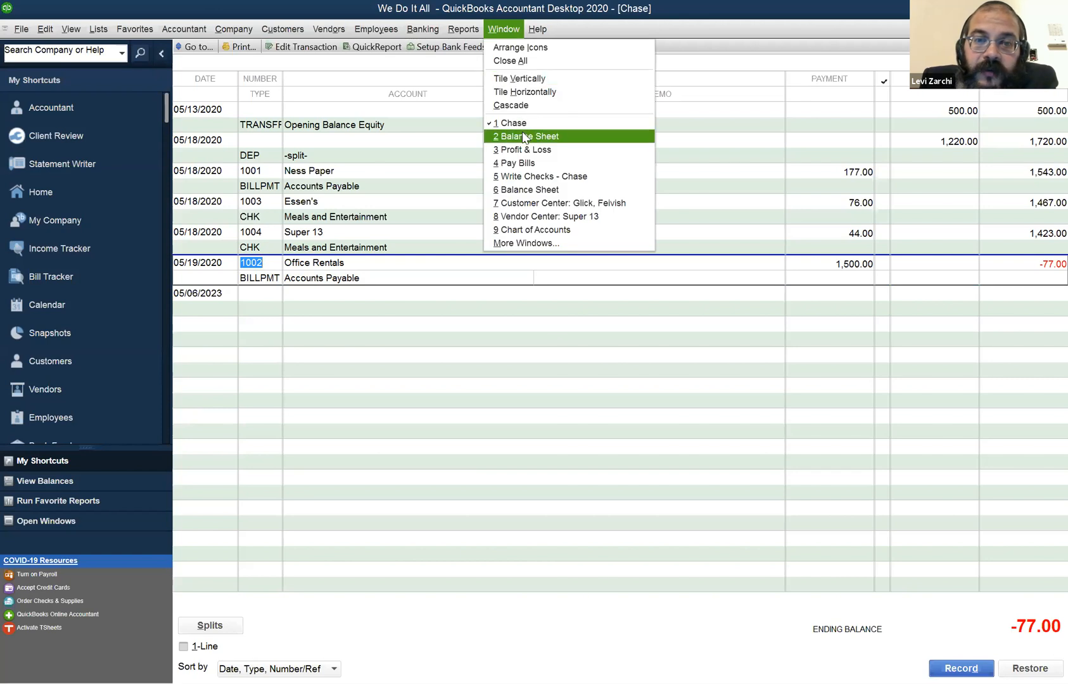
{"action": "left_click", "coordinate": [526, 136]}
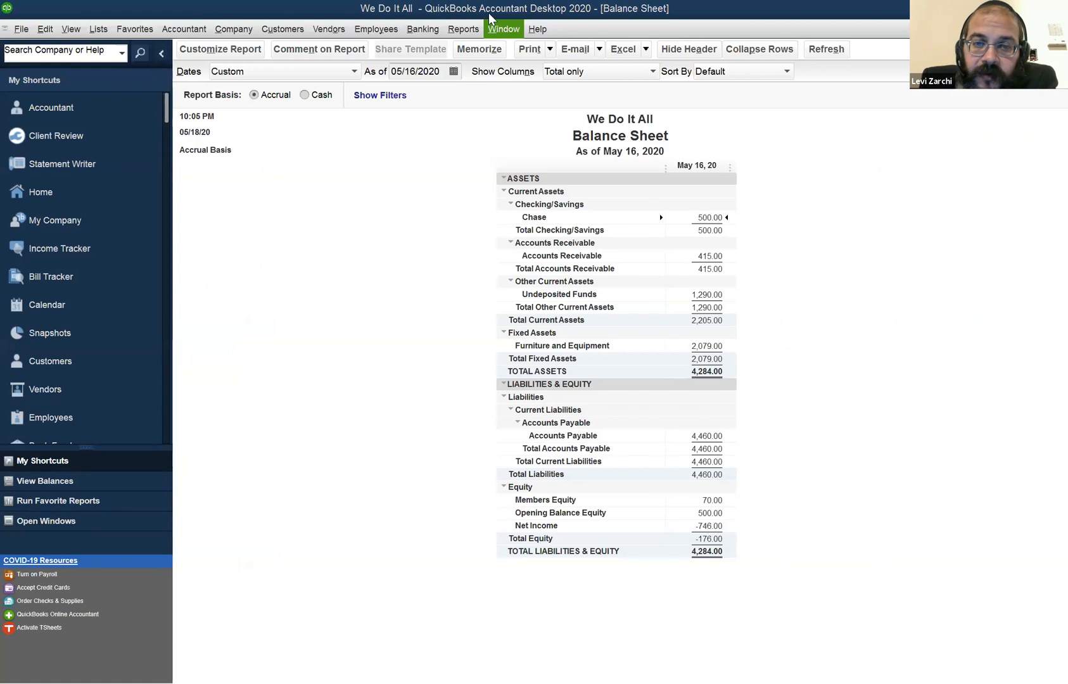
{"action": "left_click", "coordinate": [496, 29]}
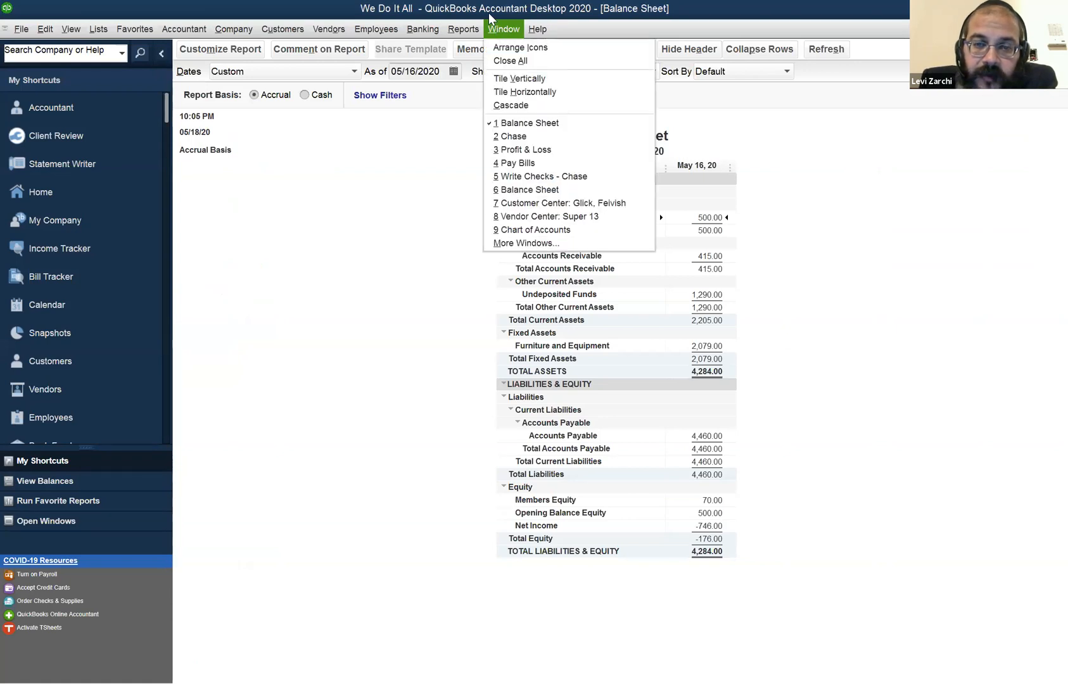
{"action": "left_click", "coordinate": [527, 151]}
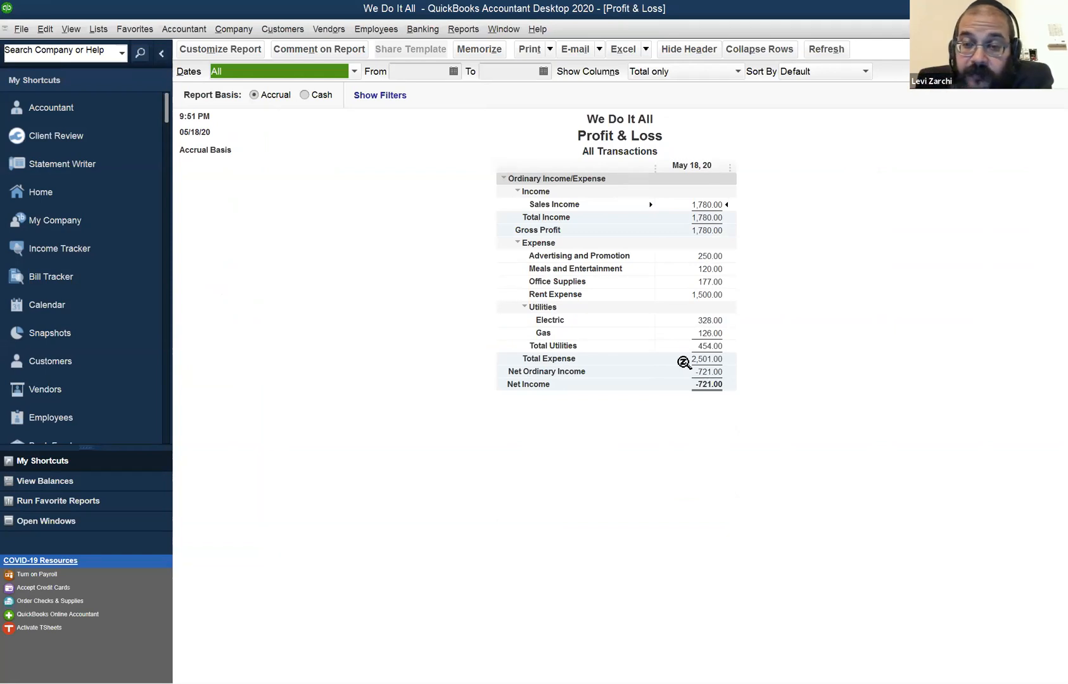
{"action": "left_click", "coordinate": [705, 401]}
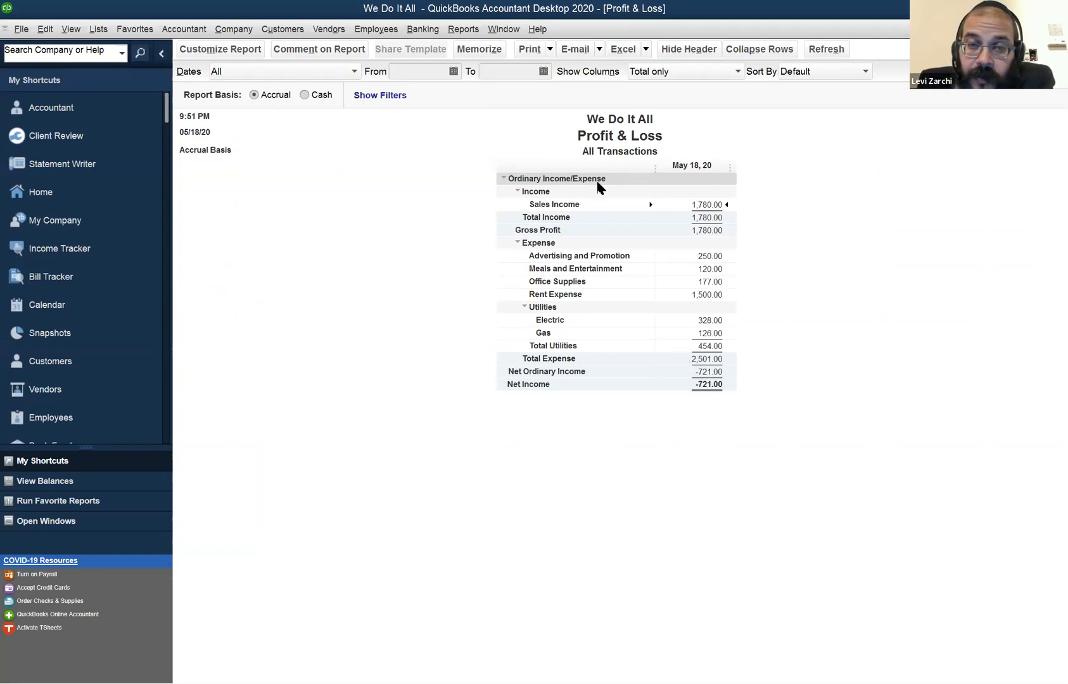
{"action": "left_click", "coordinate": [517, 32]}
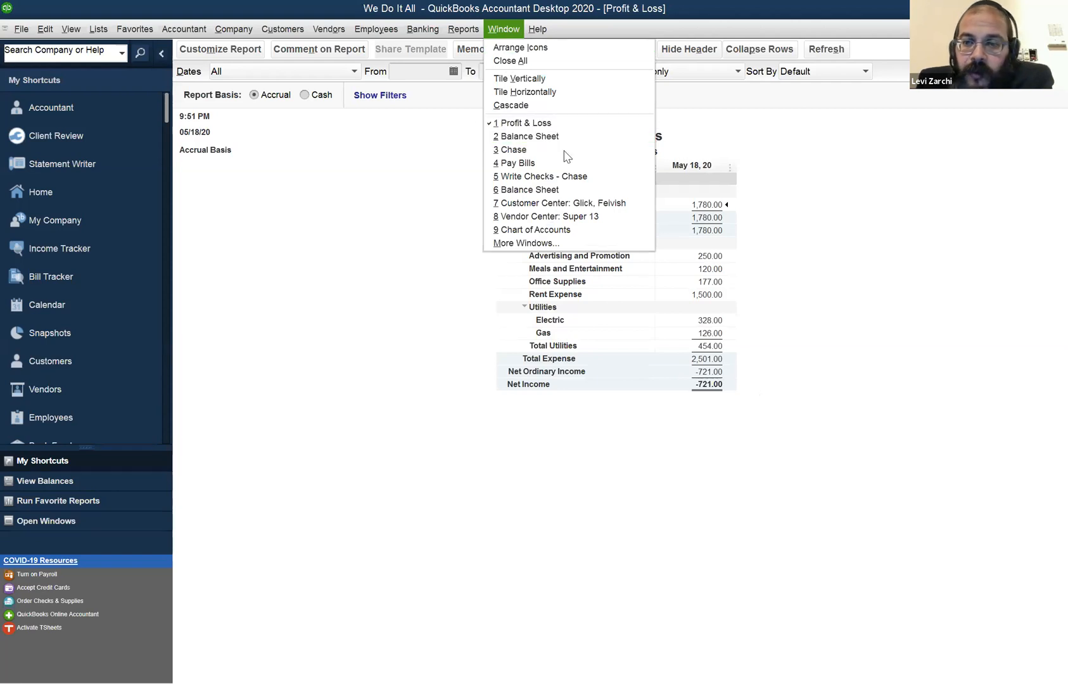
{"action": "key", "text": "Escape"}
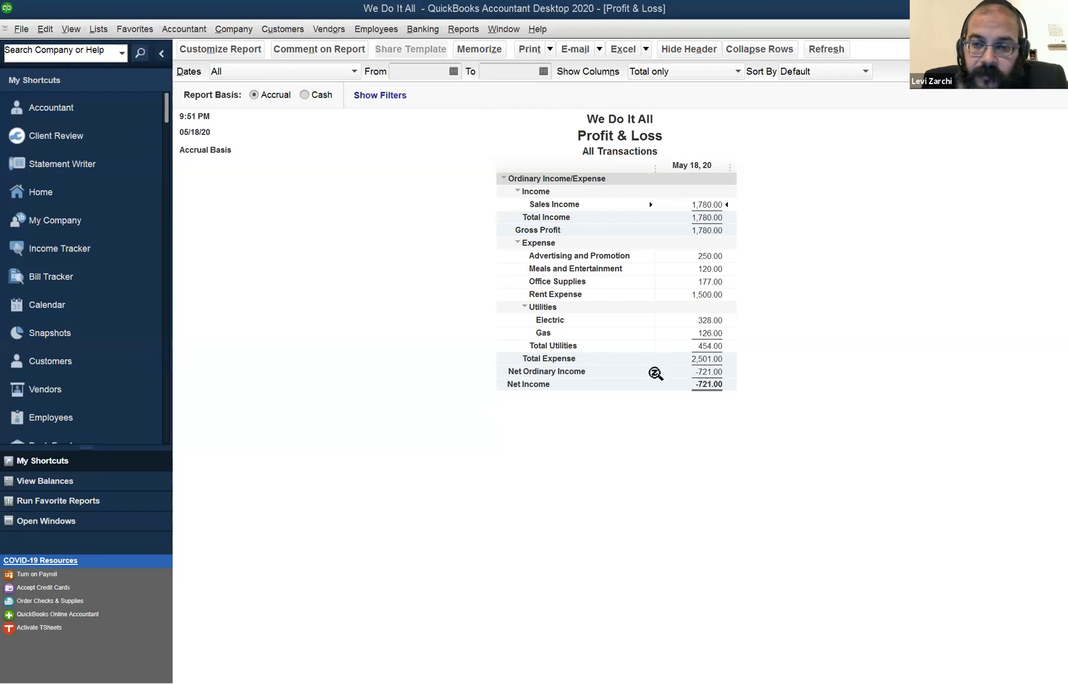
Drill down from the Profit & Loss Rent Expense amount to the Office Rentals bill and check its details.
{"action": "left_click", "coordinate": [707, 295]}
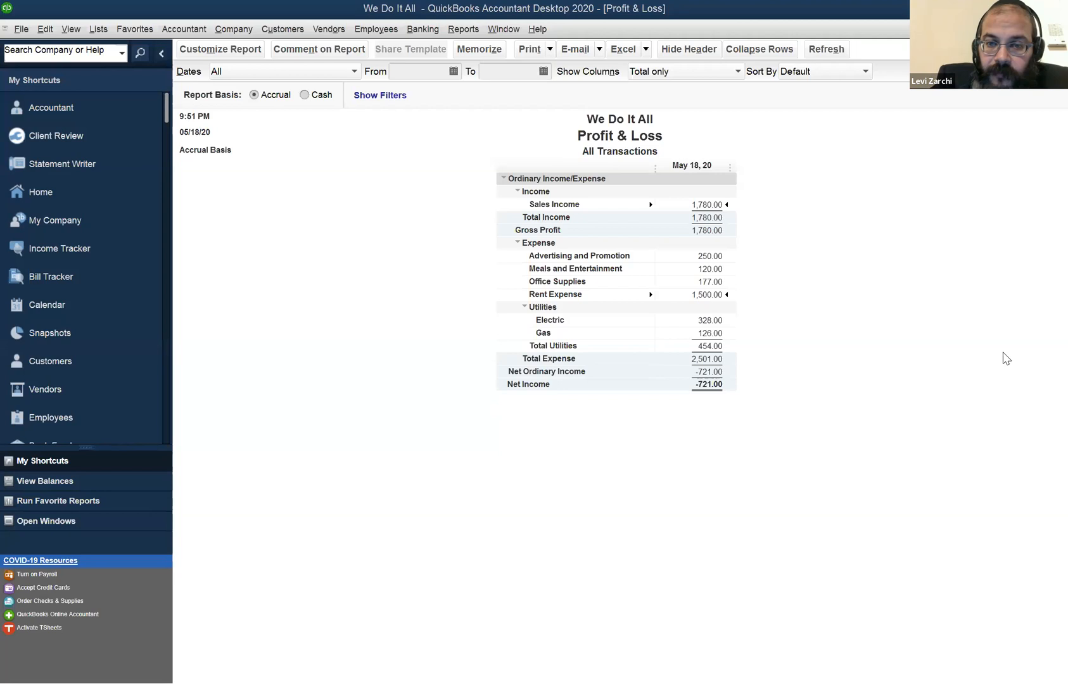
{"action": "double_click", "coordinate": [704, 295]}
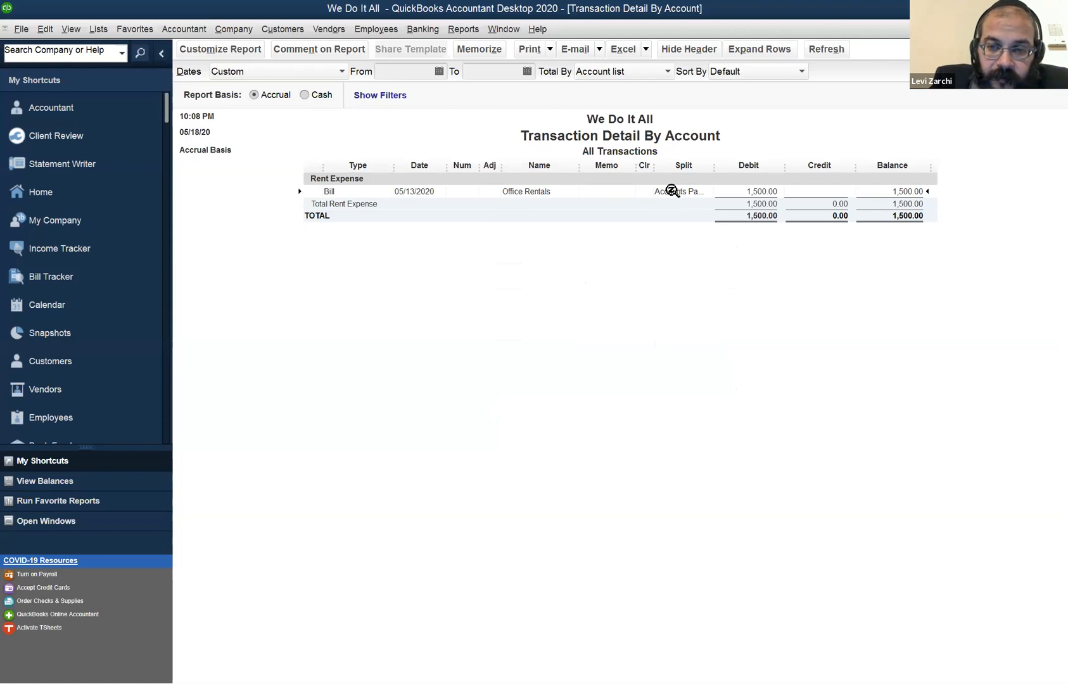
{"action": "double_click", "coordinate": [672, 191]}
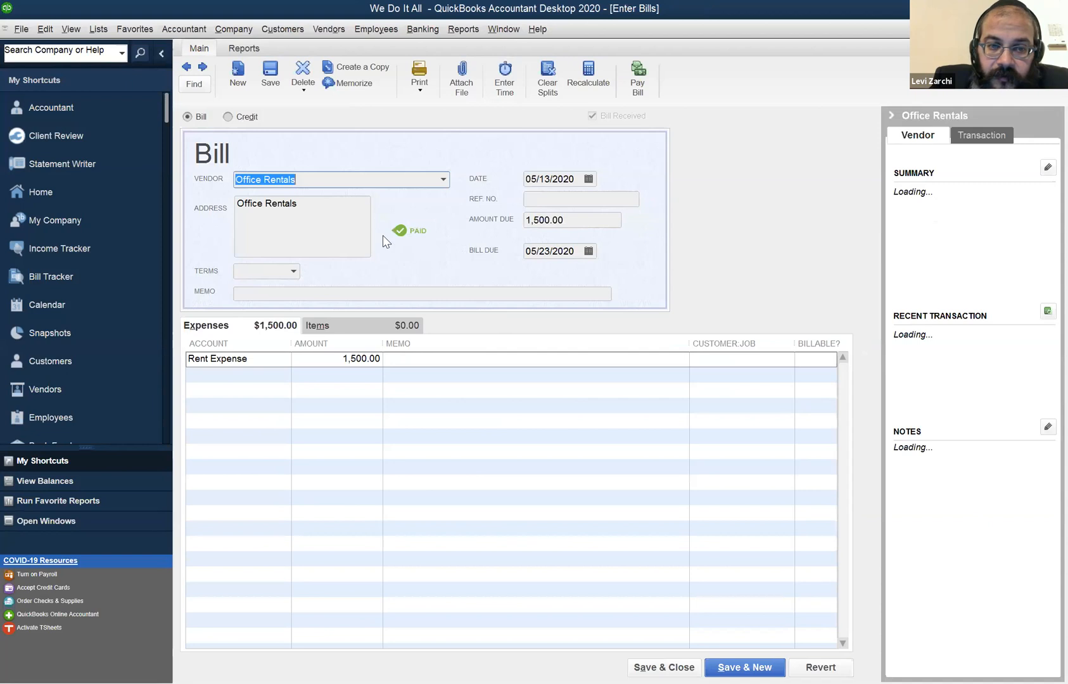
{"action": "left_click", "coordinate": [292, 375]}
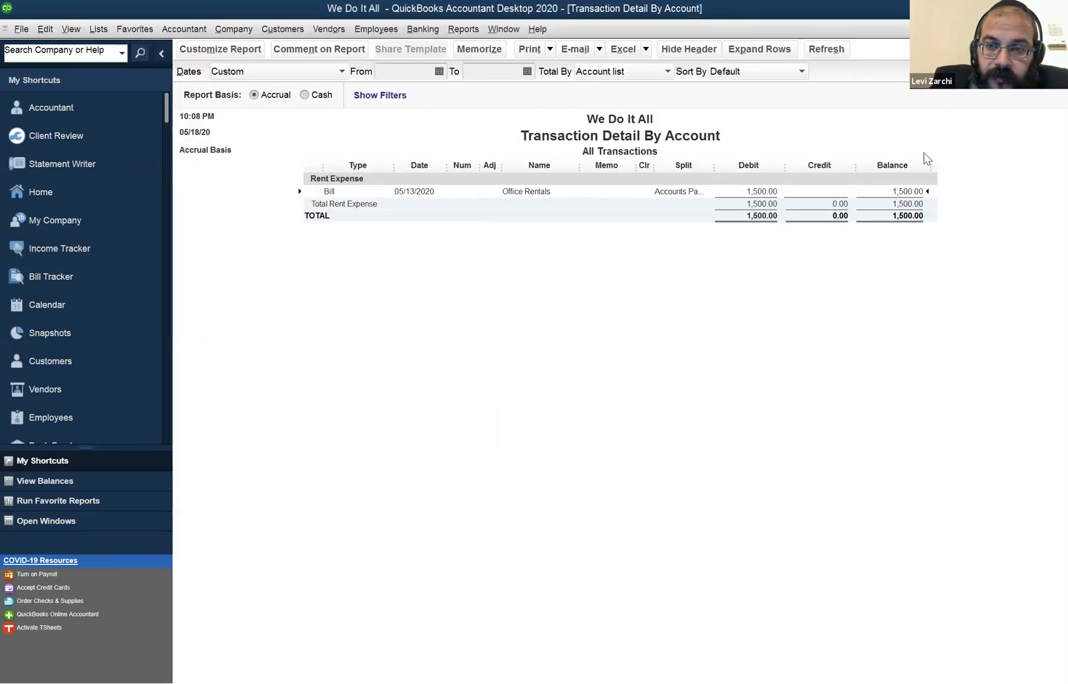
Change the Rent Expense transaction detail to Cash basis, compare its date with the Office Rentals bill, and close the detail report.
{"action": "left_click", "coordinate": [305, 95]}
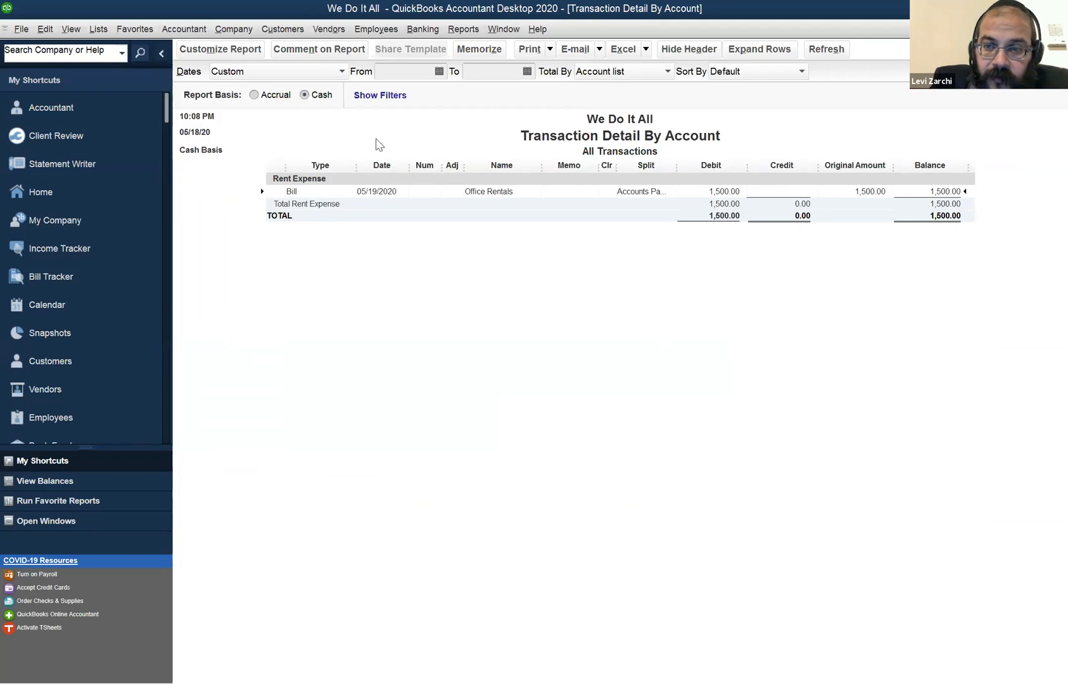
{"action": "double_click", "coordinate": [865, 191]}
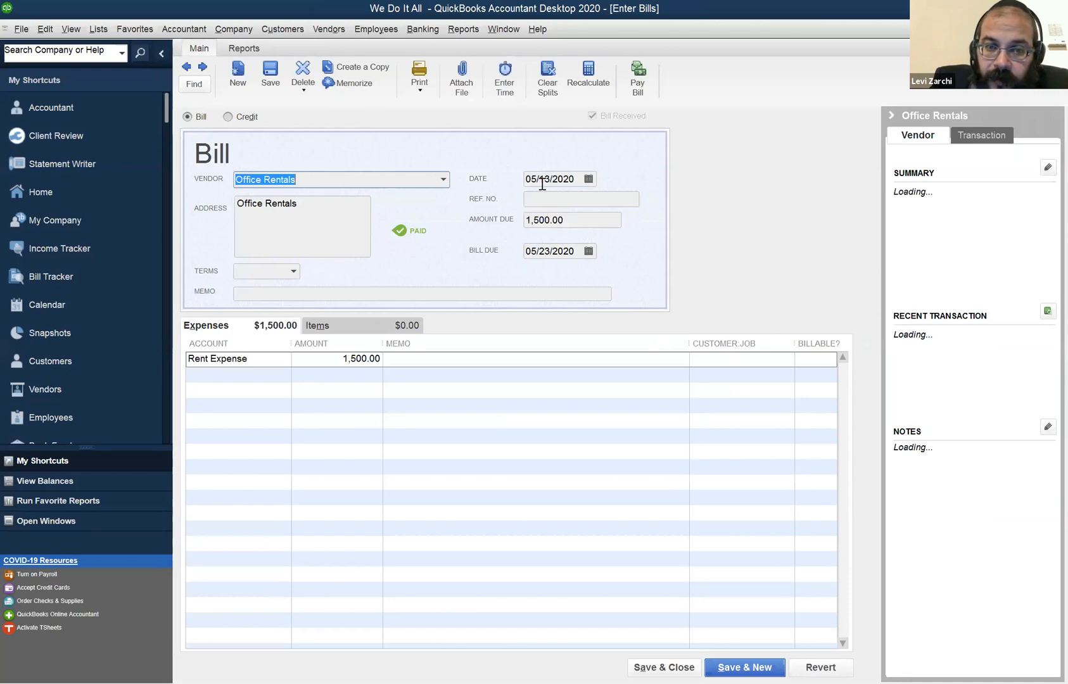
{"action": "key", "text": "Escape"}
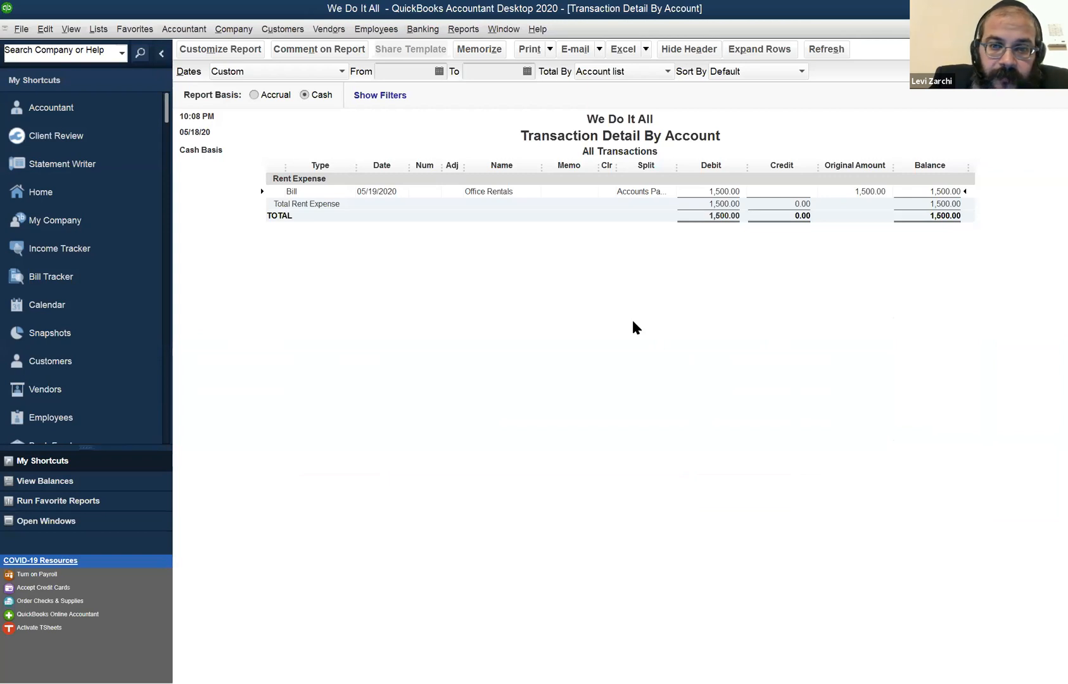
{"action": "key", "text": "Escape"}
{"action": "left_click", "coordinate": [615, 303]}
Find Office Rentals in the Vendor Center and open its bill payment check 1002.
{"action": "left_click", "coordinate": [329, 28]}
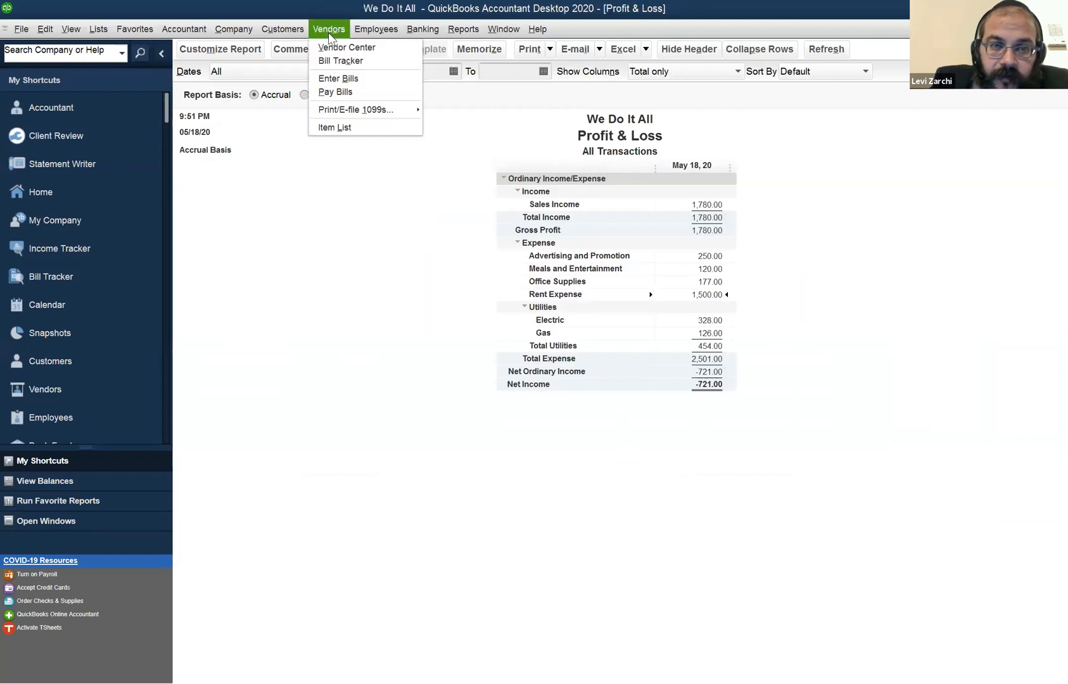
{"action": "left_click", "coordinate": [345, 45]}
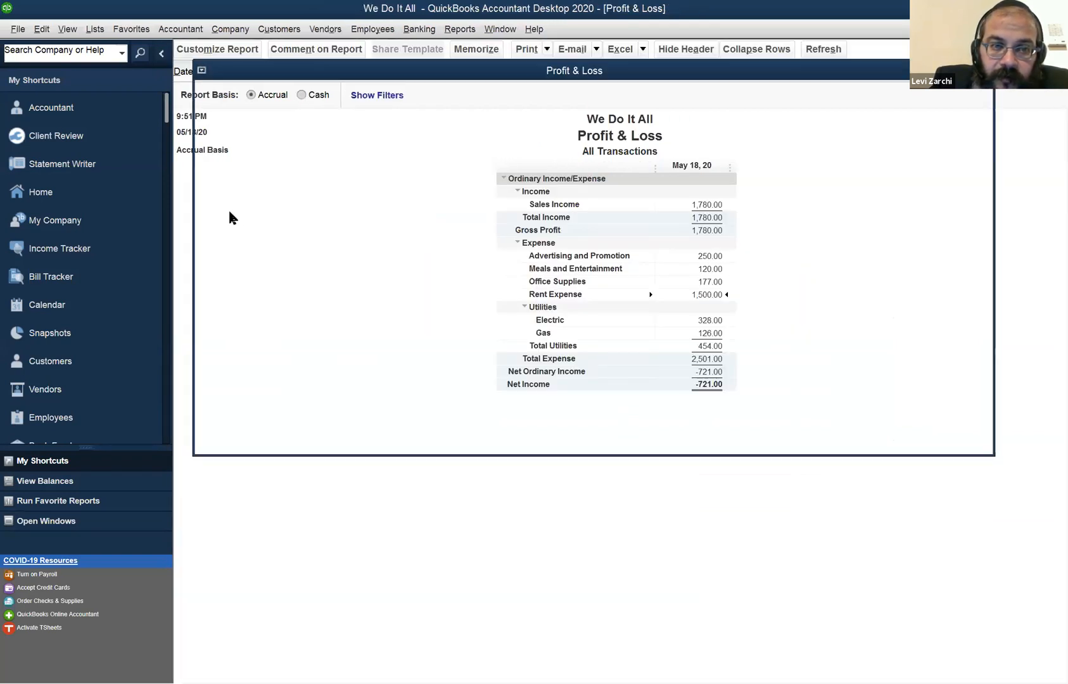
{"action": "left_click", "coordinate": [235, 295]}
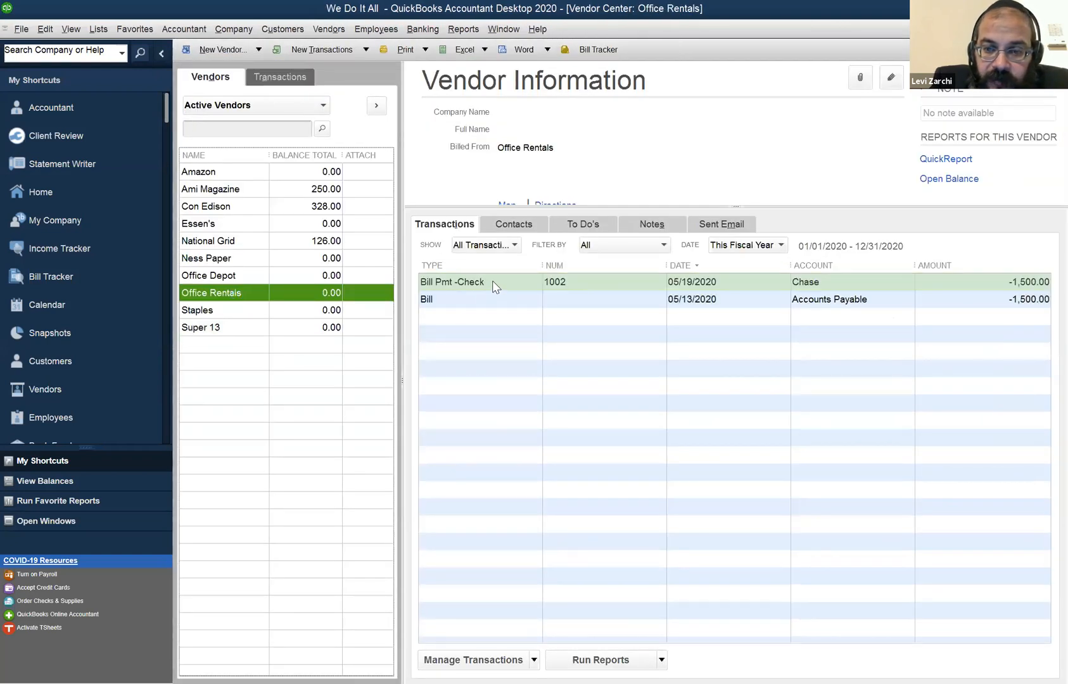
{"action": "double_click", "coordinate": [492, 280]}
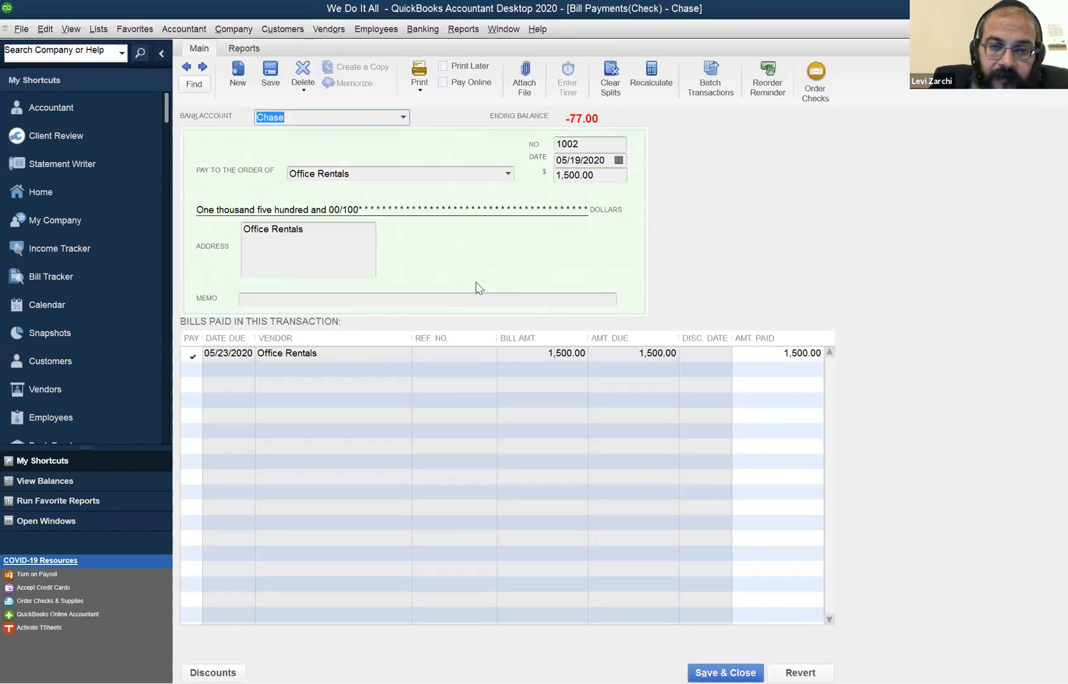
Return to the Pay Bills list to view the selected Con Edison payment.
{"action": "left_click", "coordinate": [346, 35]}
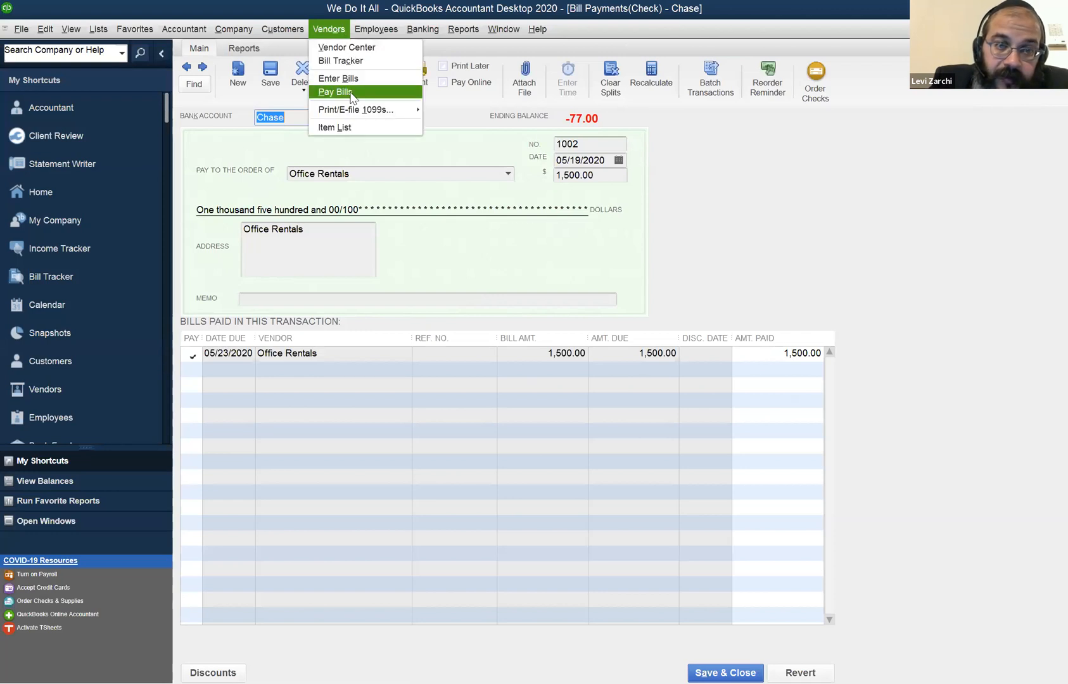
{"action": "left_click", "coordinate": [352, 94]}
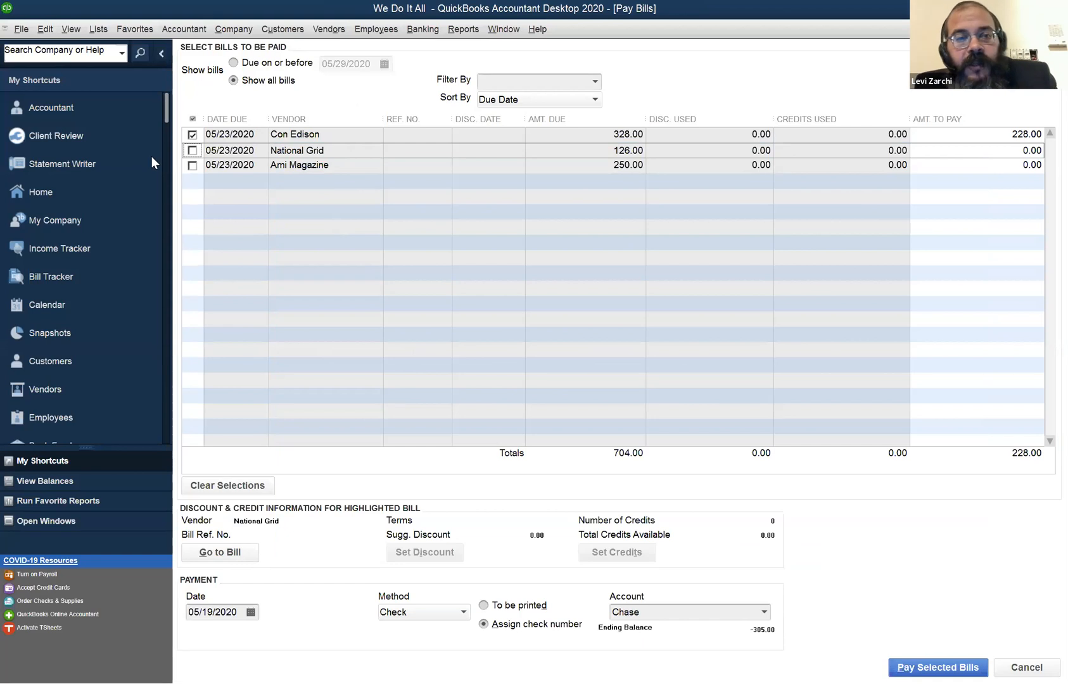
Review the payment method choices and the payment account for the selected Con Edison bill payment.
{"action": "left_click", "coordinate": [433, 613]}
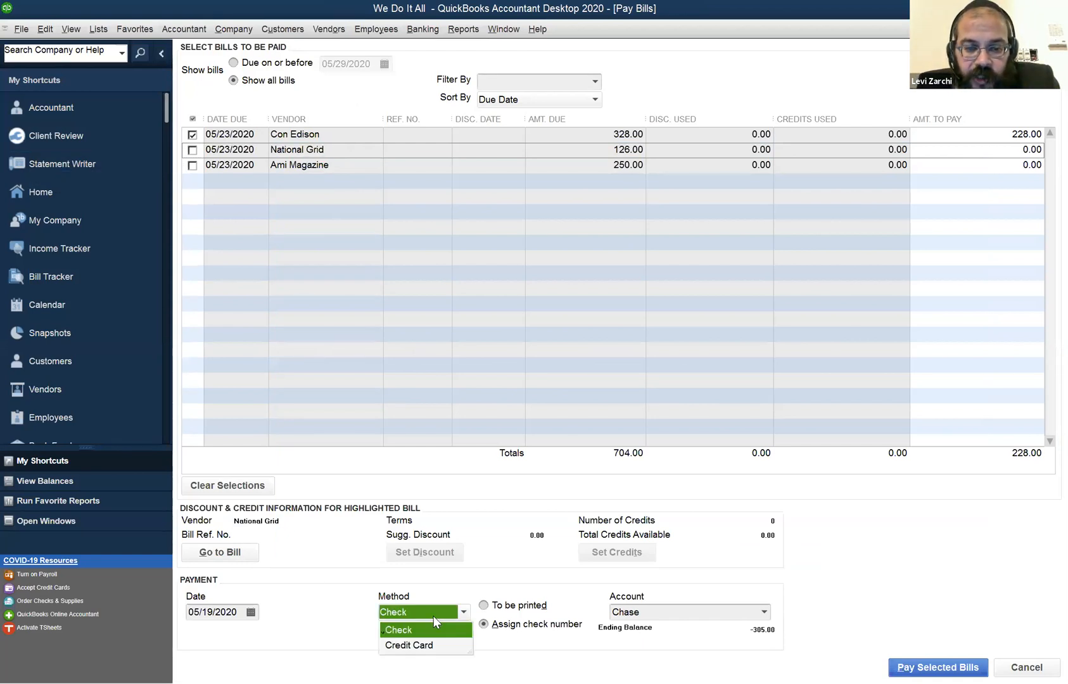
{"action": "left_click", "coordinate": [719, 612]}
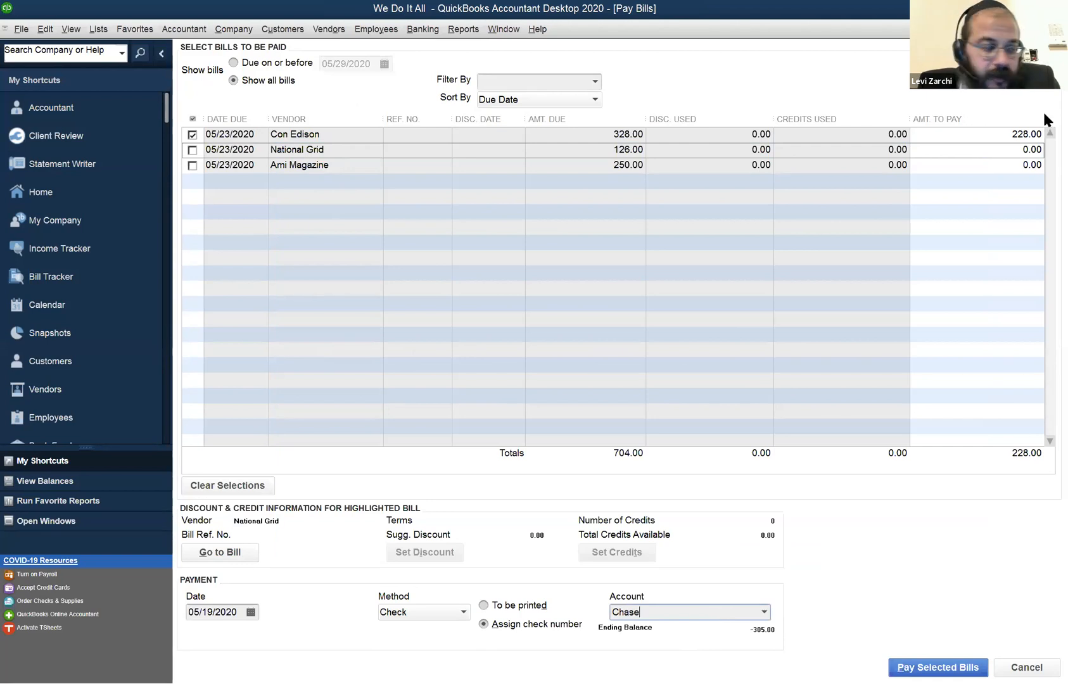
{"action": "left_click", "coordinate": [502, 29]}
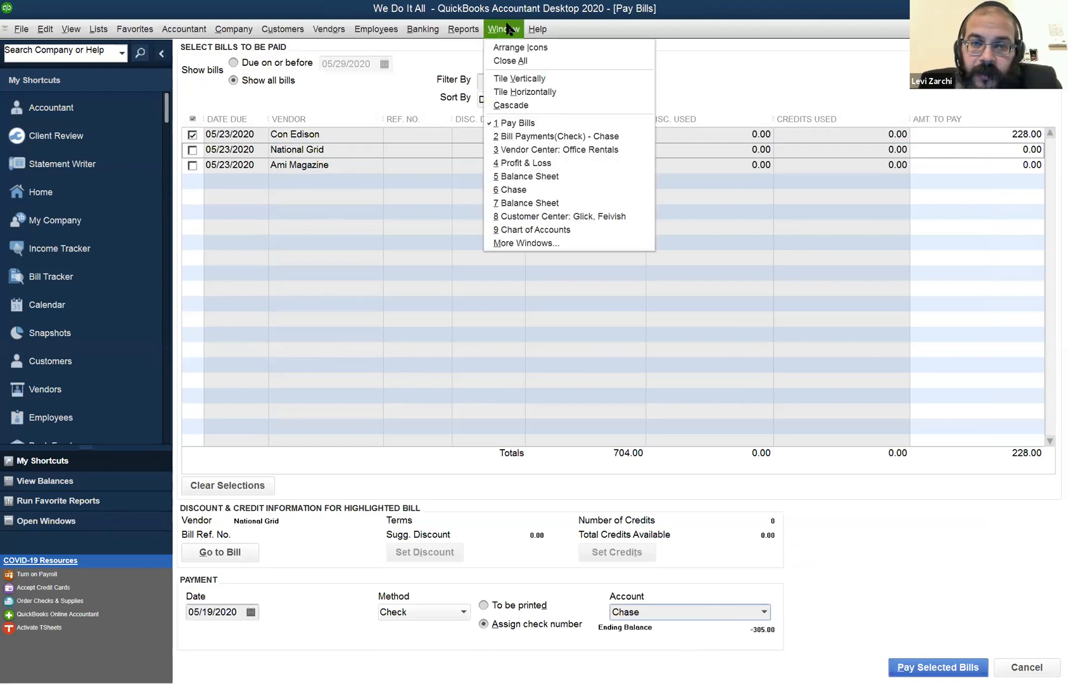
{"action": "left_click", "coordinate": [795, 293]}
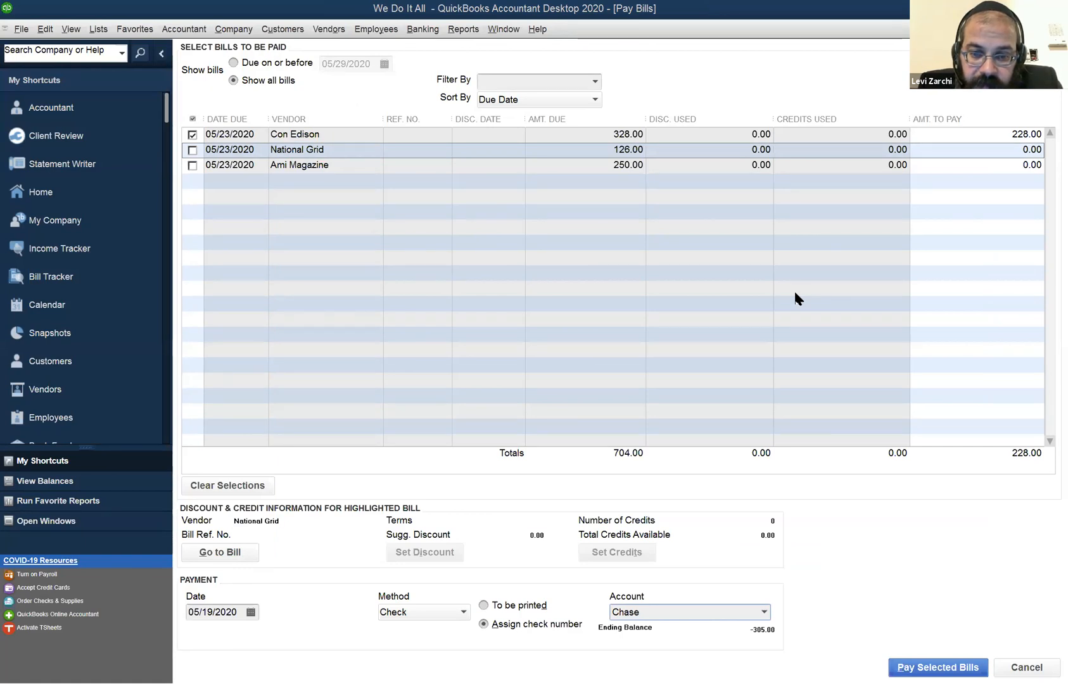
Find the customer with sales receipt 1 dated 05/18/2020 in the Customer Center and open that receipt.
{"action": "left_click", "coordinate": [283, 29]}
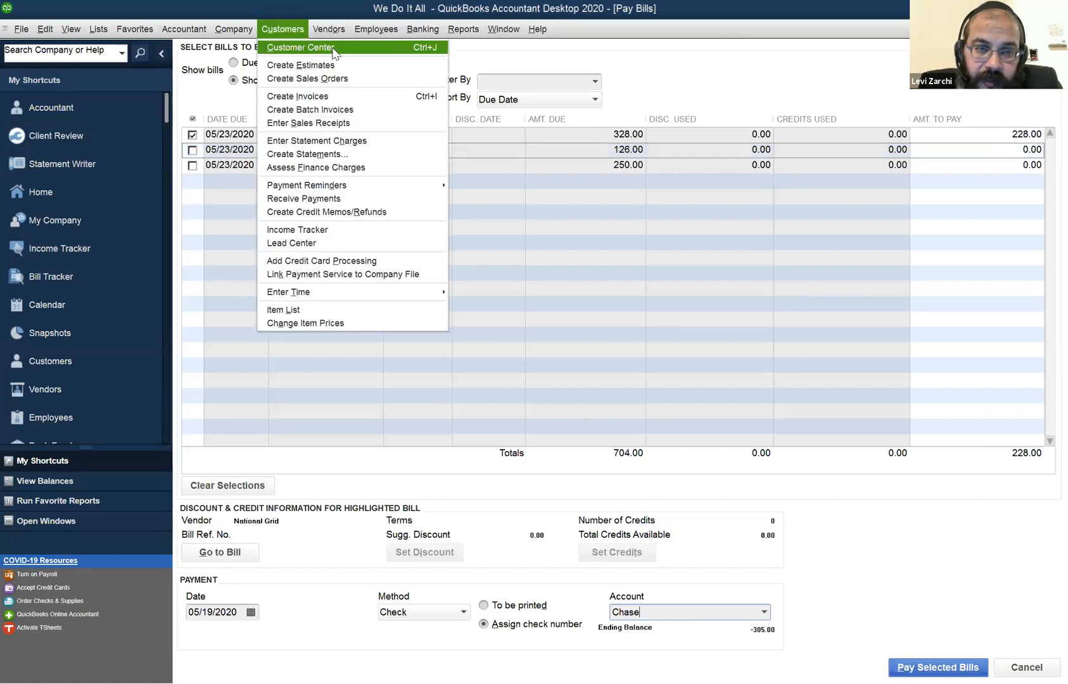
{"action": "left_click", "coordinate": [301, 47]}
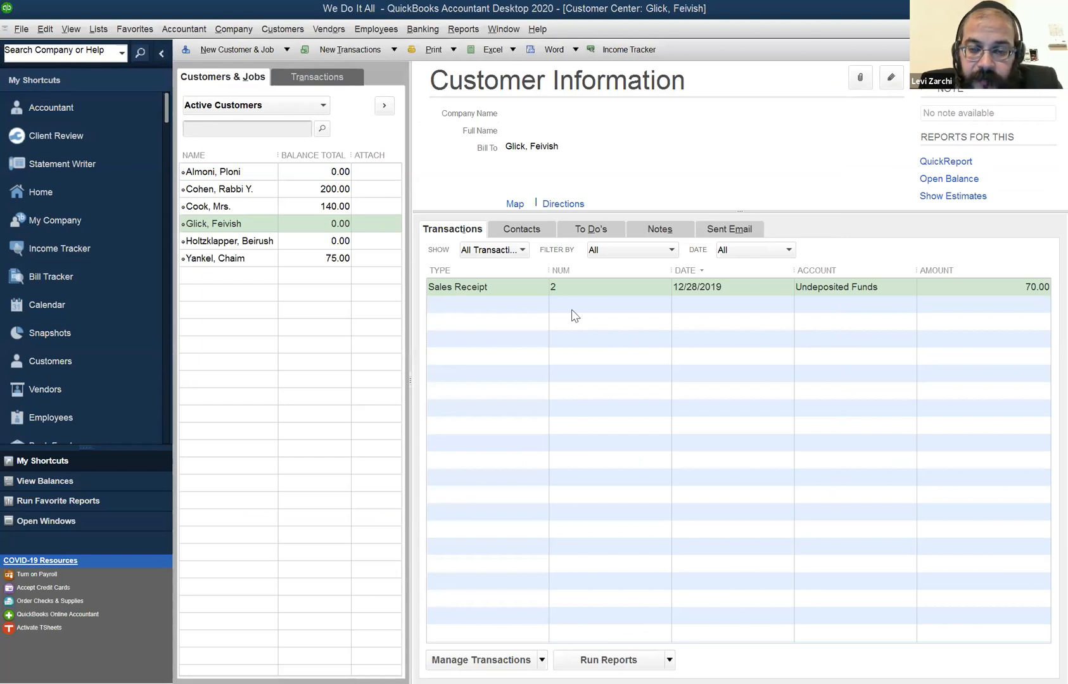
{"action": "left_click", "coordinate": [603, 301]}
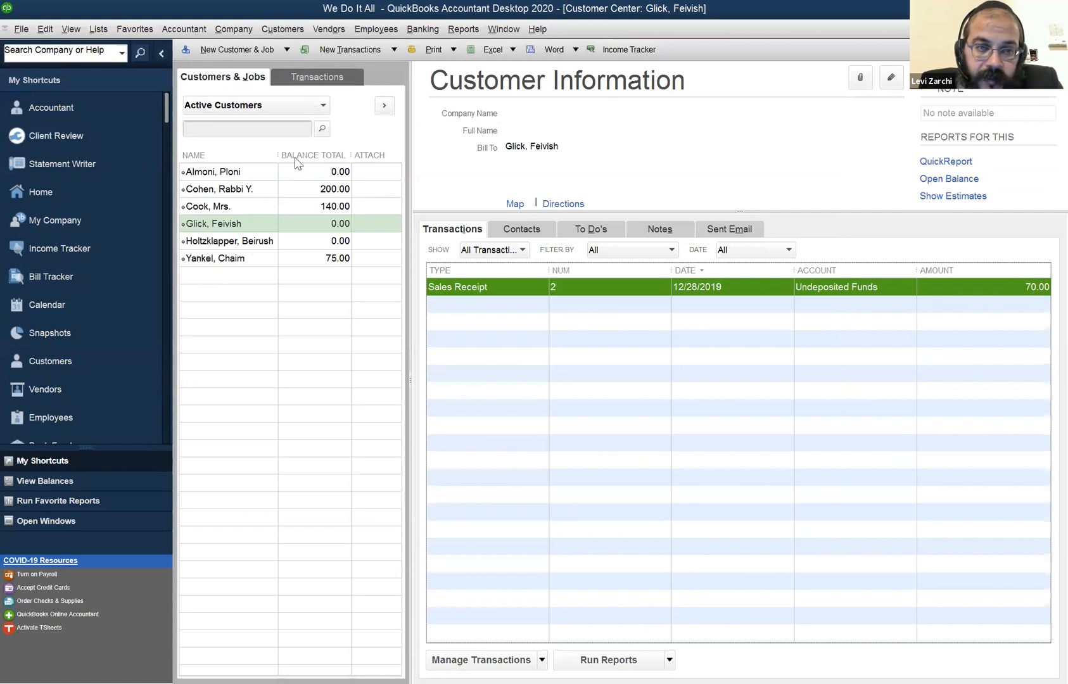
{"action": "left_click", "coordinate": [277, 242]}
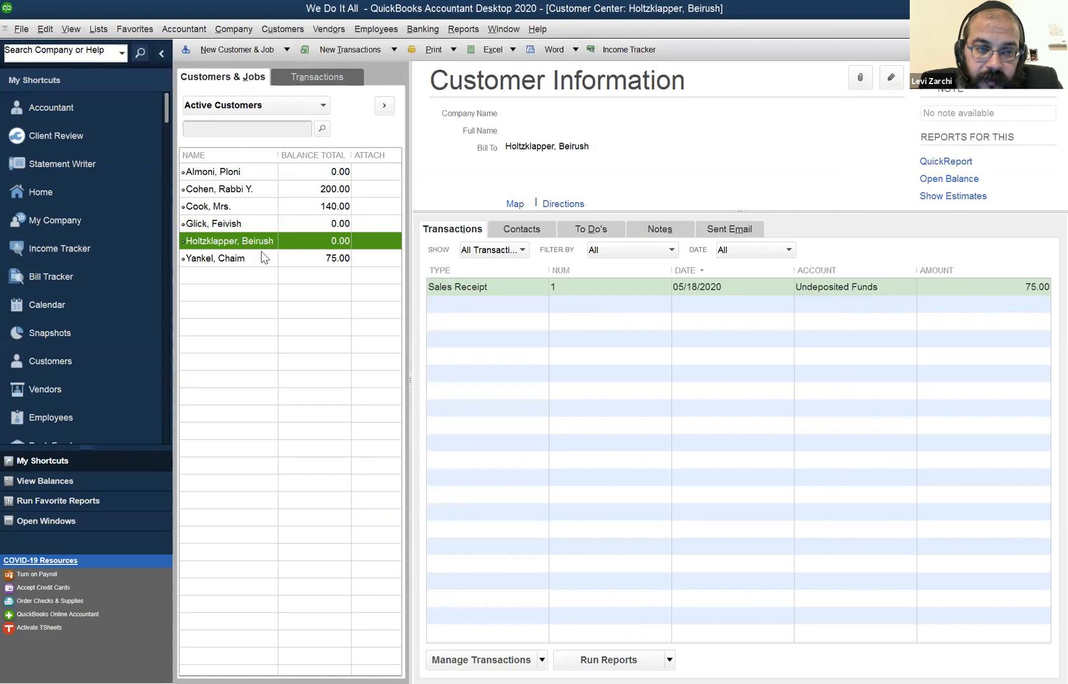
{"action": "double_click", "coordinate": [572, 287]}
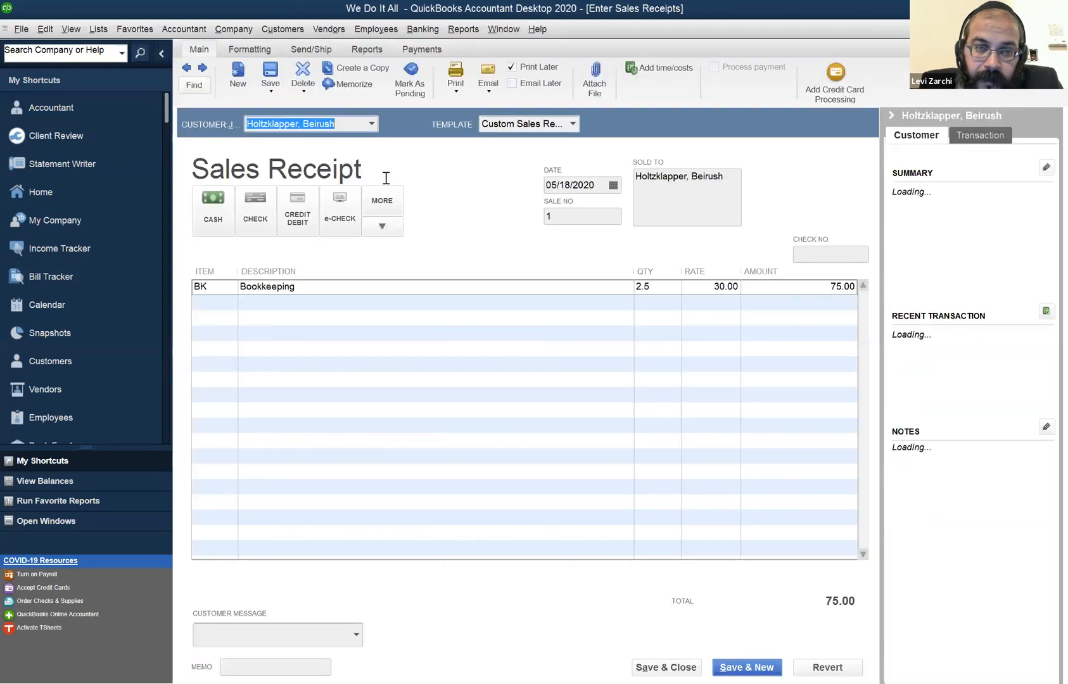
Page between sales receipts 1 and 2 to compare their dates and items, and close the sales receipt form.
{"action": "left_click", "coordinate": [194, 71]}
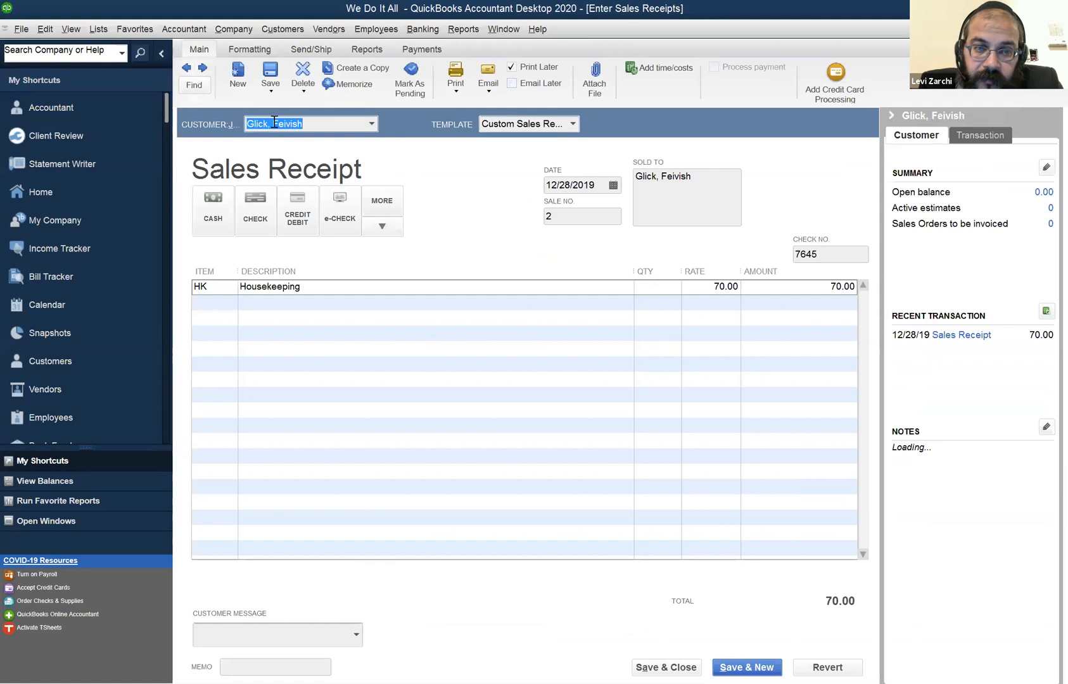
{"action": "left_click", "coordinate": [347, 131]}
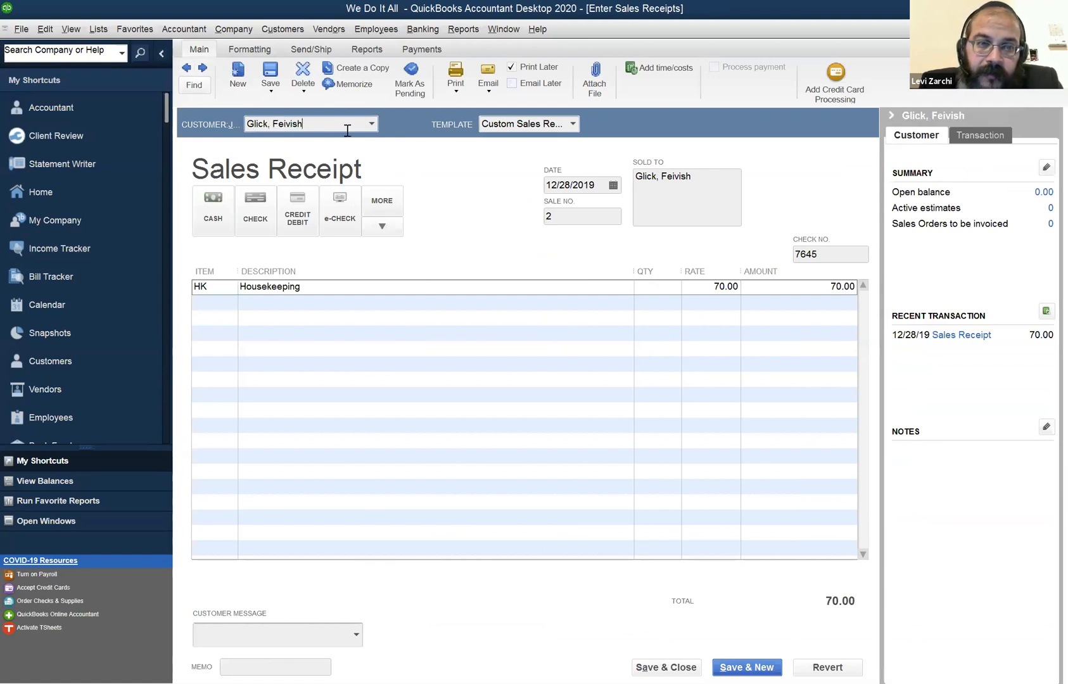
{"action": "left_click_drag", "start_coordinate": [323, 127], "coordinate": [234, 108]}
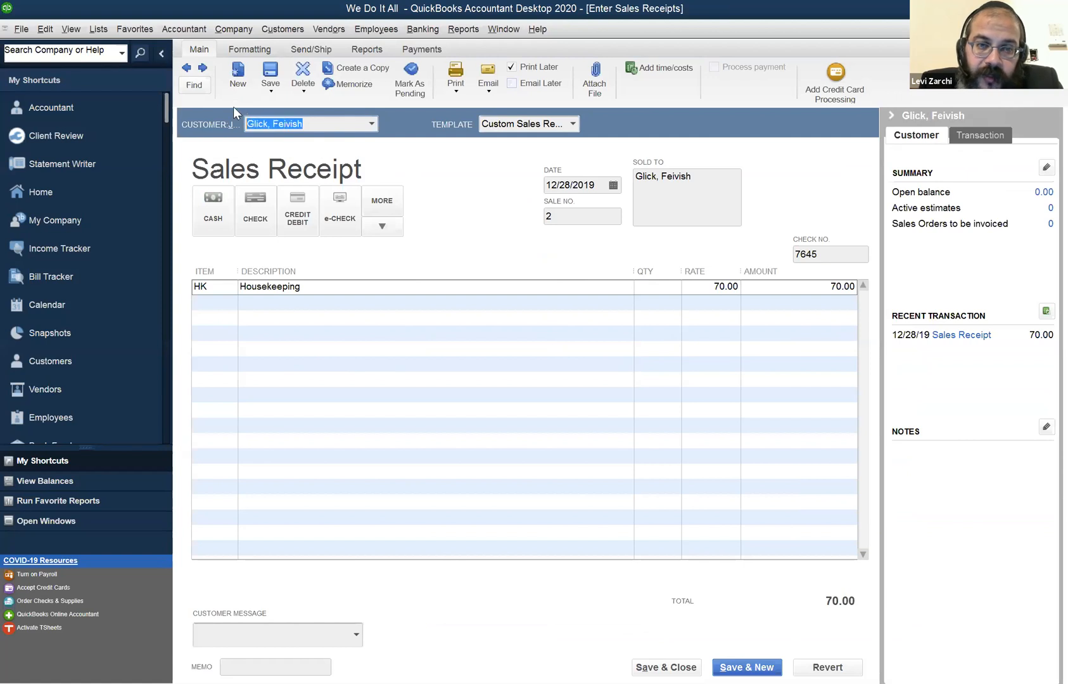
{"action": "left_click", "coordinate": [204, 69]}
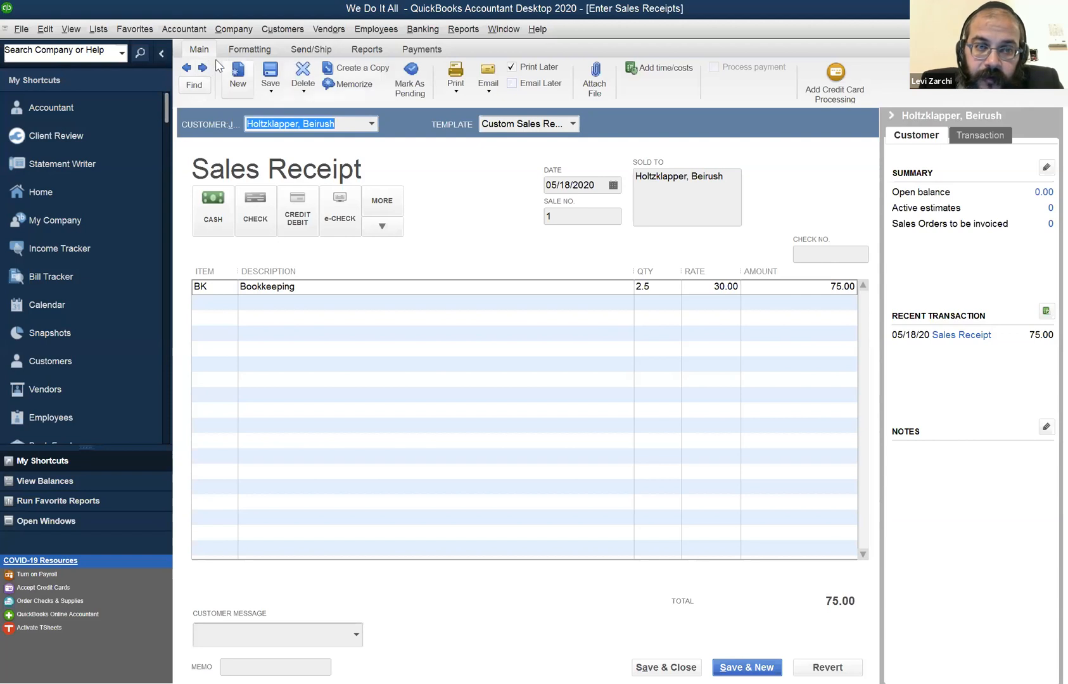
{"action": "left_click", "coordinate": [204, 68]}
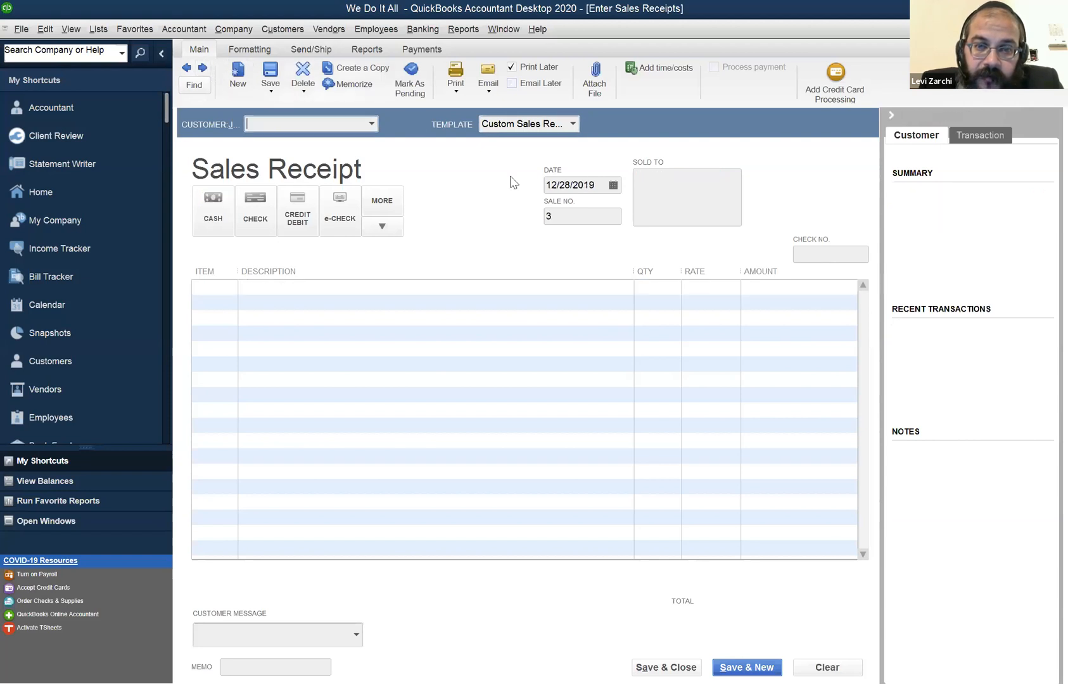
{"action": "left_click", "coordinate": [187, 69]}
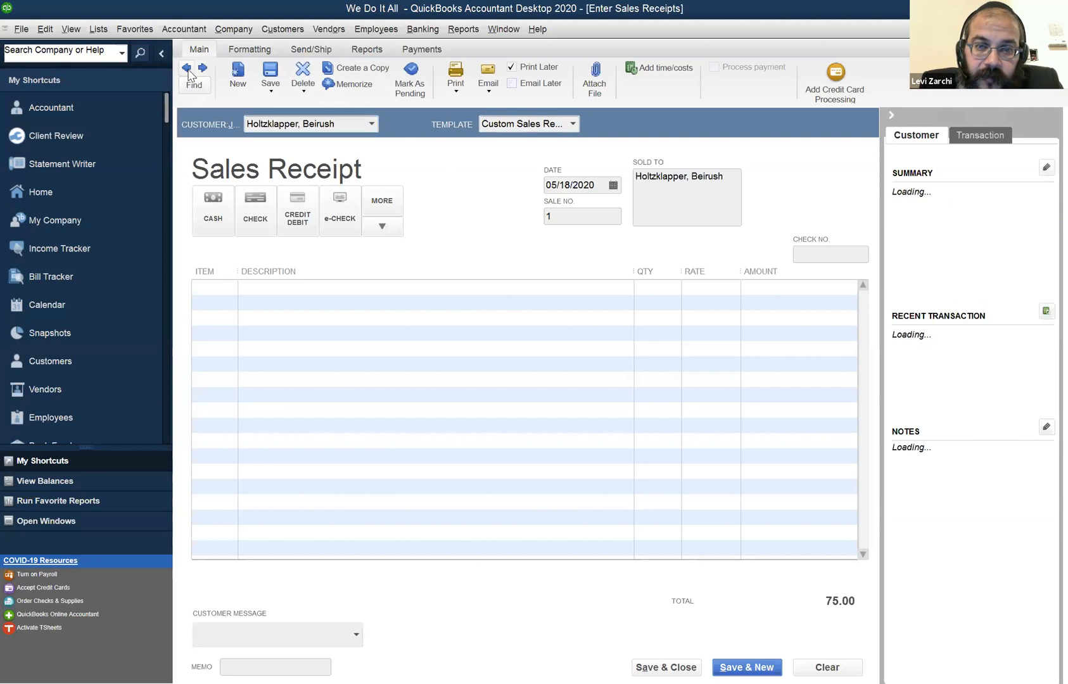
{"action": "left_click", "coordinate": [187, 69]}
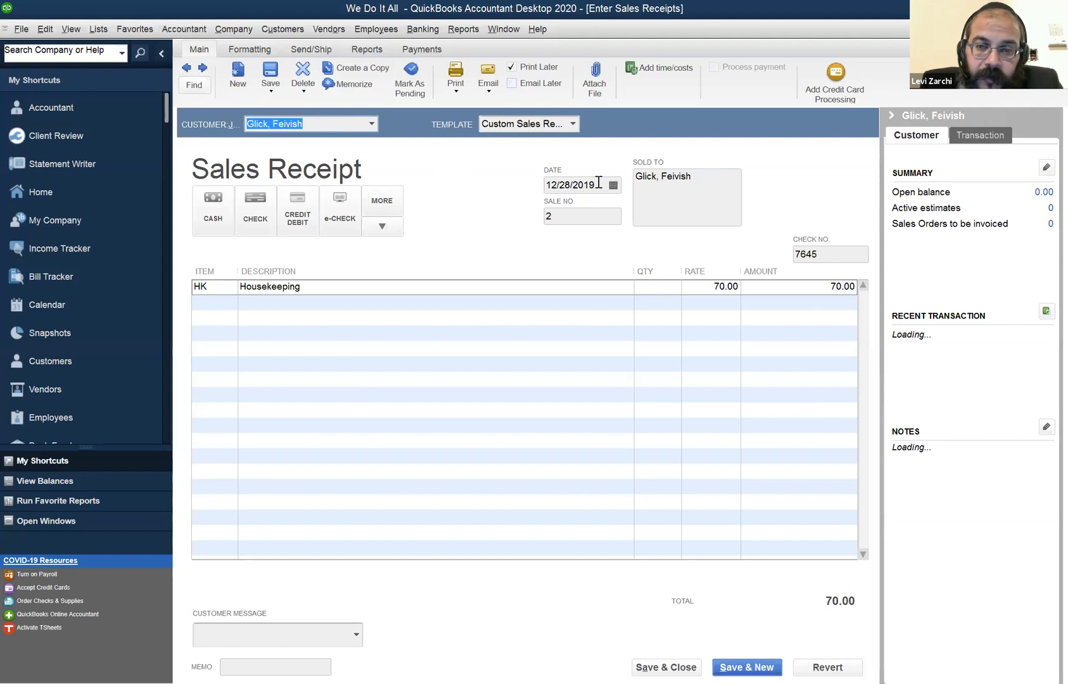
{"action": "left_click", "coordinate": [669, 290]}
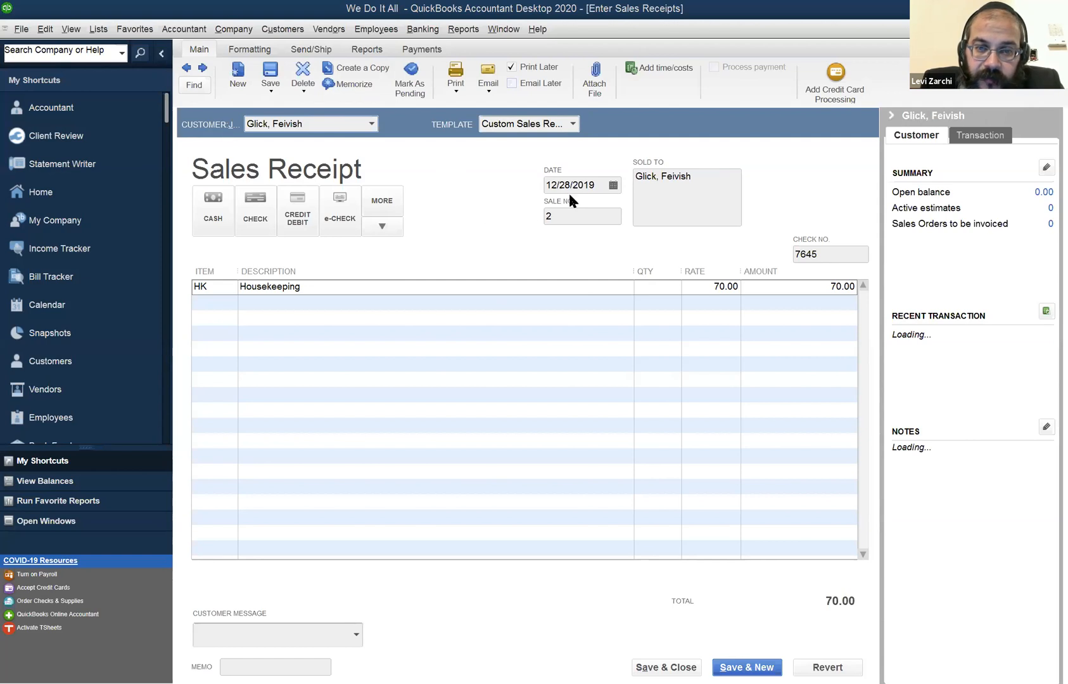
{"action": "left_click", "coordinate": [585, 217]}
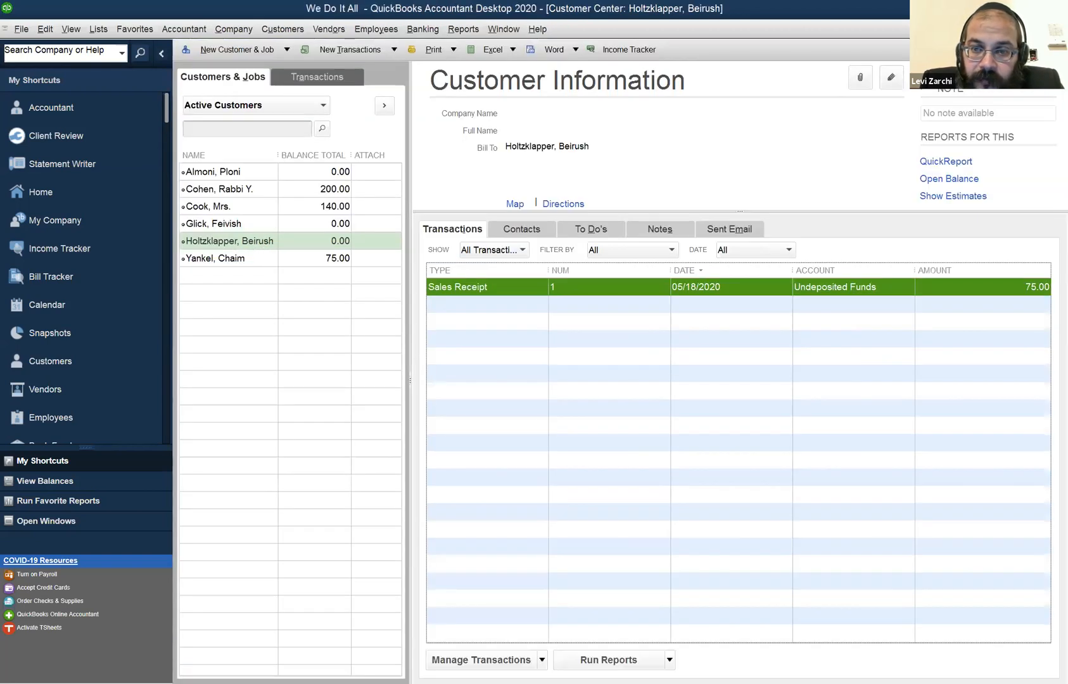
{"action": "left_click", "coordinate": [493, 255]}
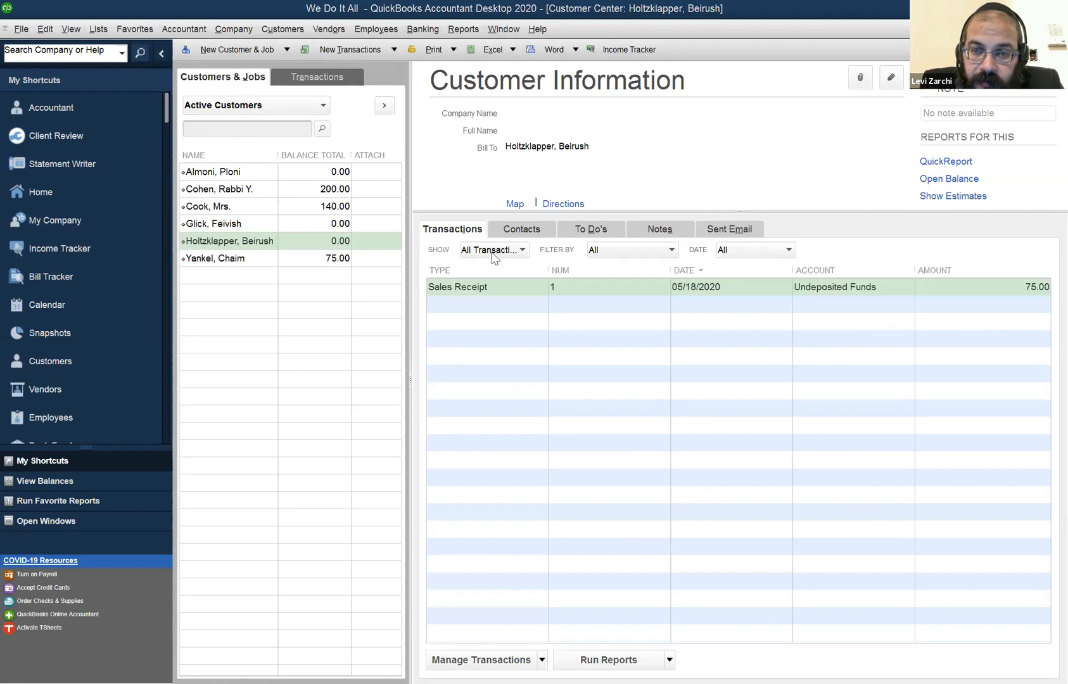
Check the date range options for the customer's transaction list, keeping All.
{"action": "left_click", "coordinate": [754, 250]}
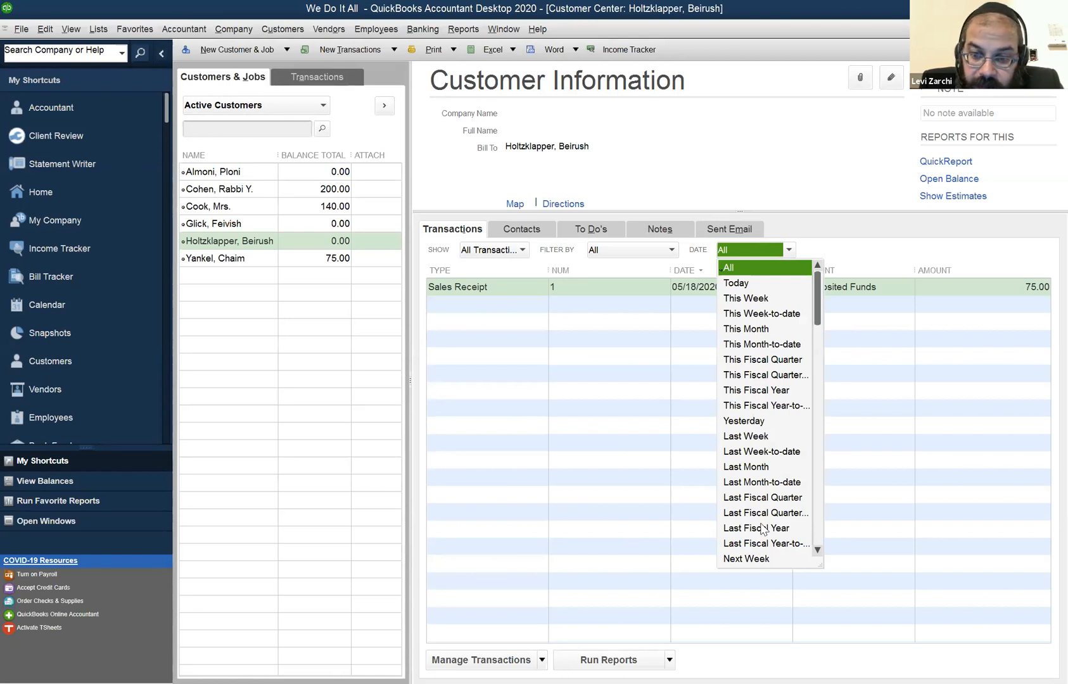
{"action": "left_click", "coordinate": [693, 297]}
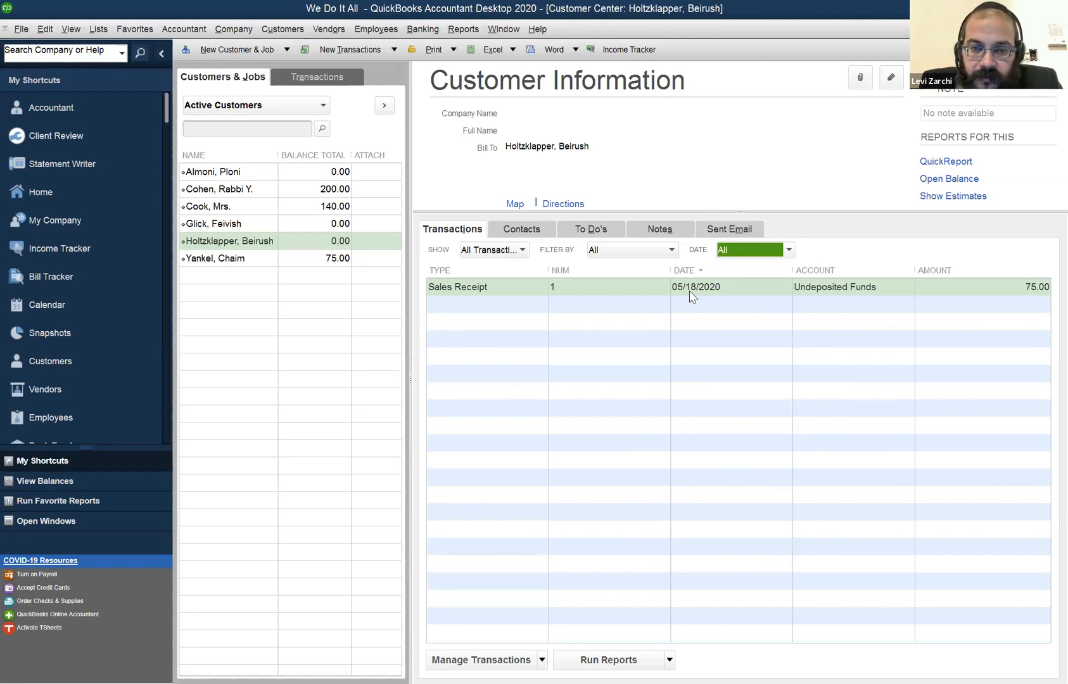
{"action": "left_click", "coordinate": [690, 292]}
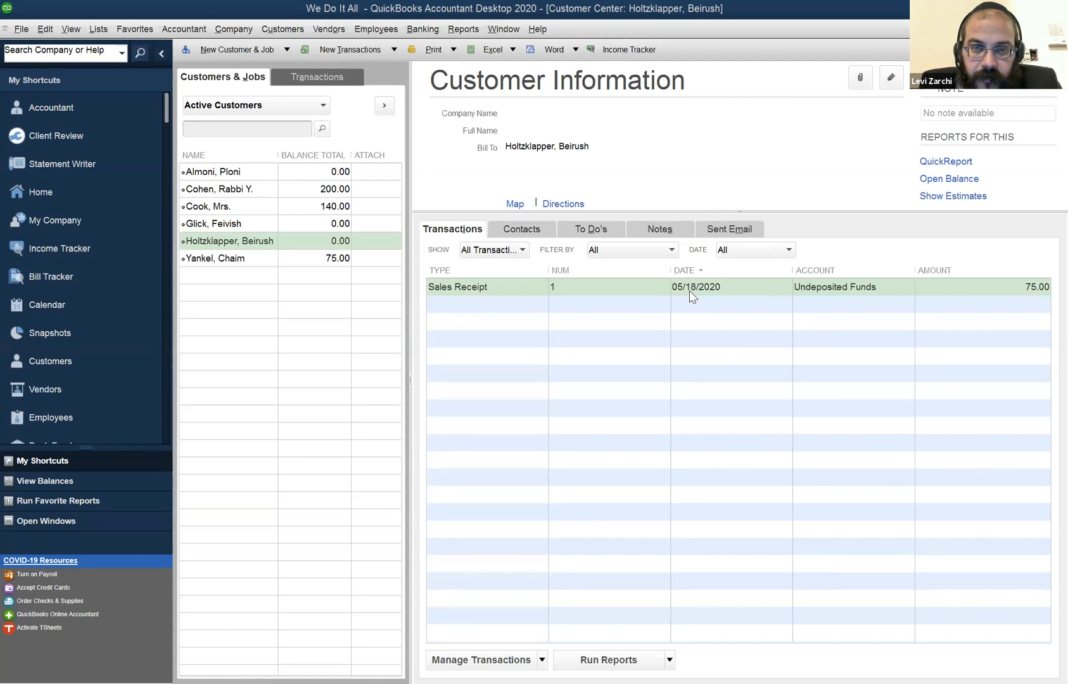
Return to the Pay Bills list and switch from there to the Profit & Loss report.
{"action": "left_click", "coordinate": [498, 36]}
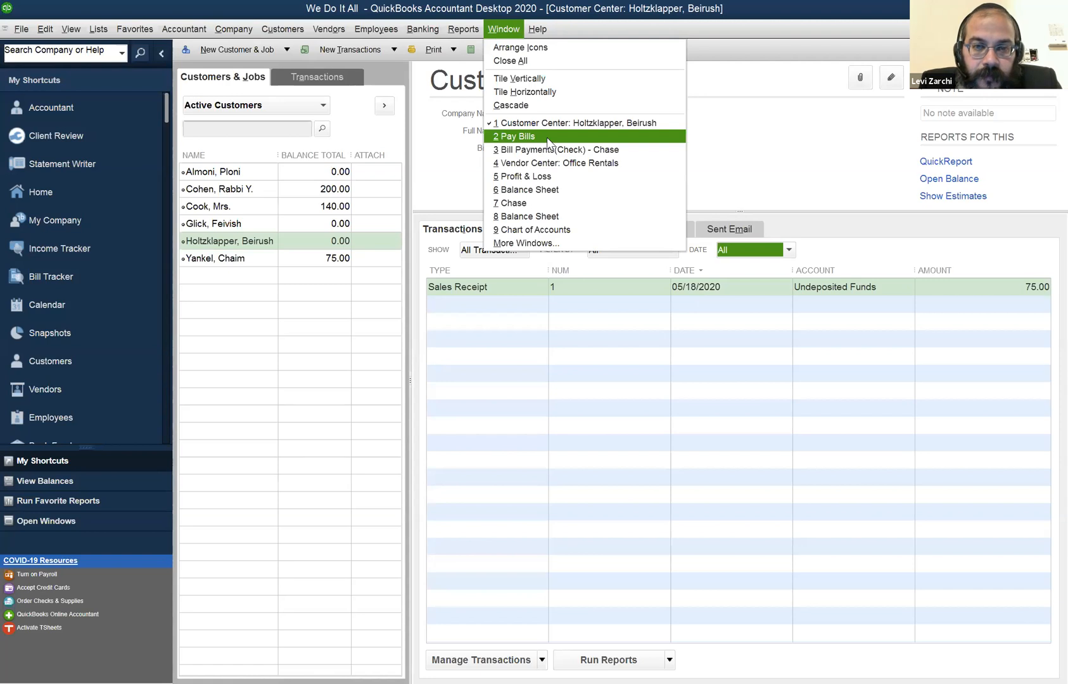
{"action": "left_click", "coordinate": [549, 142]}
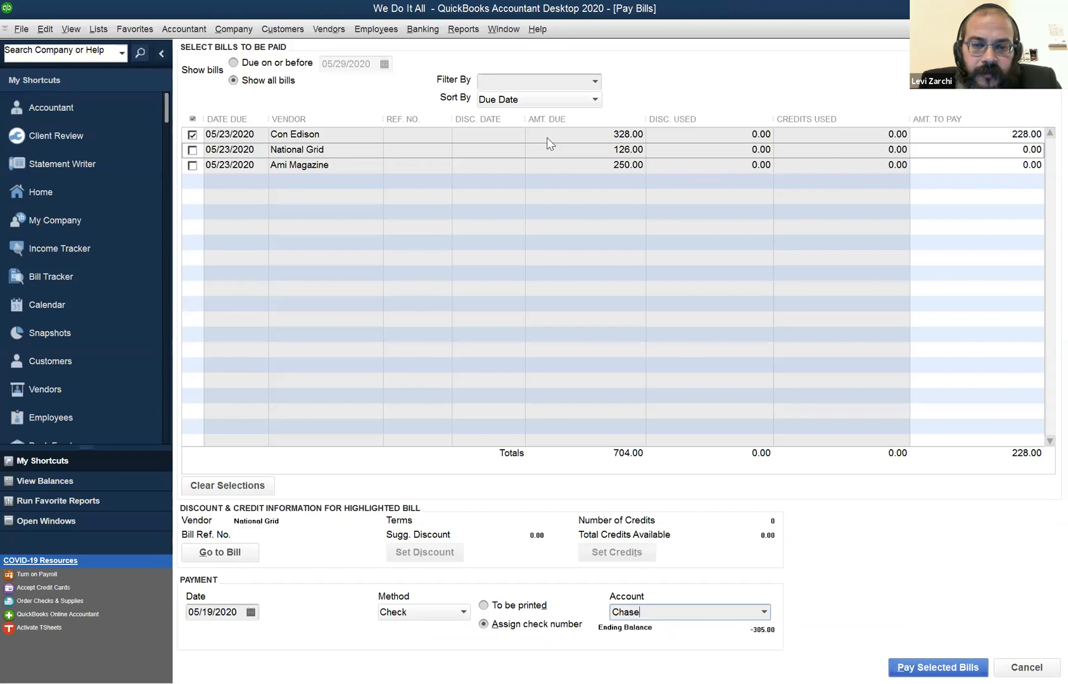
{"action": "left_click", "coordinate": [490, 37]}
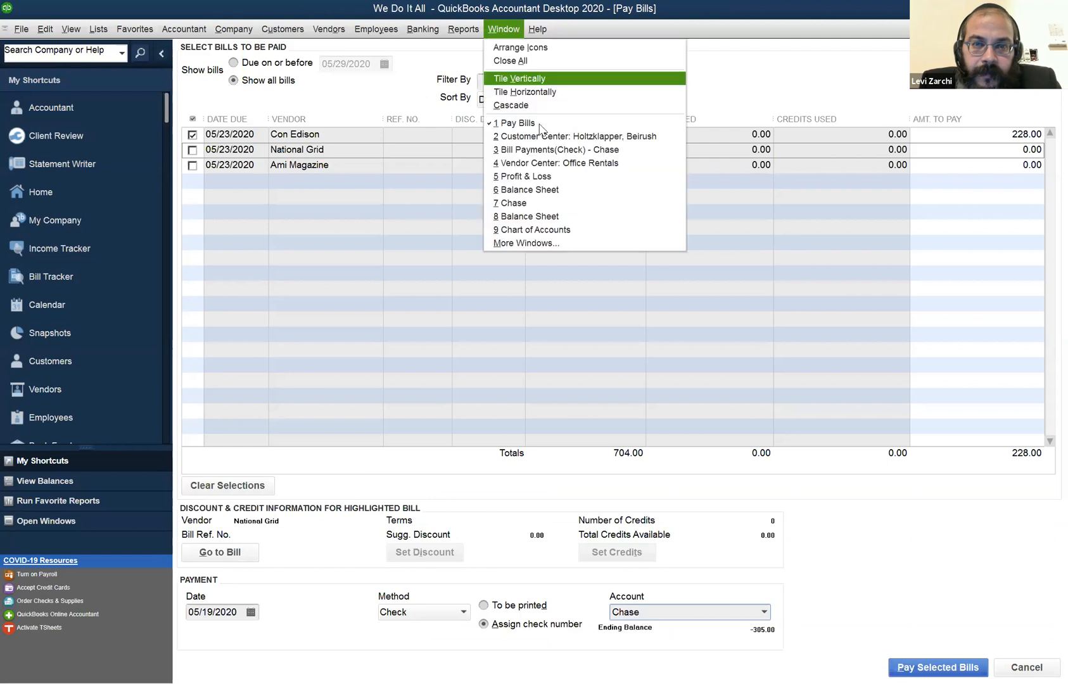
{"action": "left_click", "coordinate": [572, 185]}
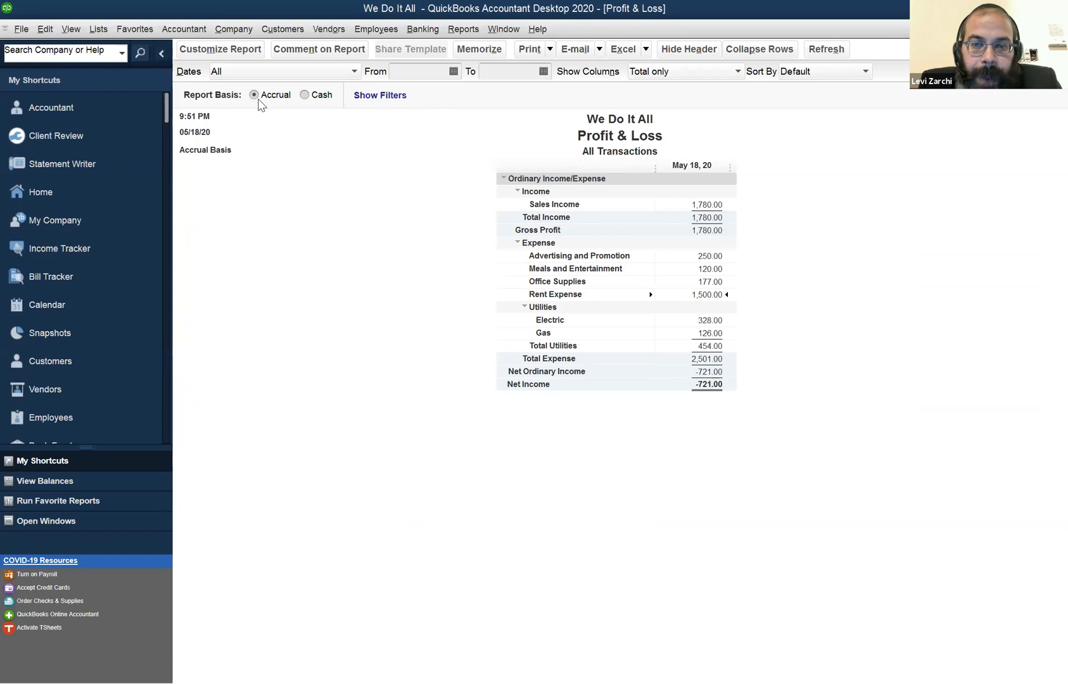
Find Office Depot in the Vendor Center and open its 05/13/2020 bill.
{"action": "left_click", "coordinate": [234, 29]}
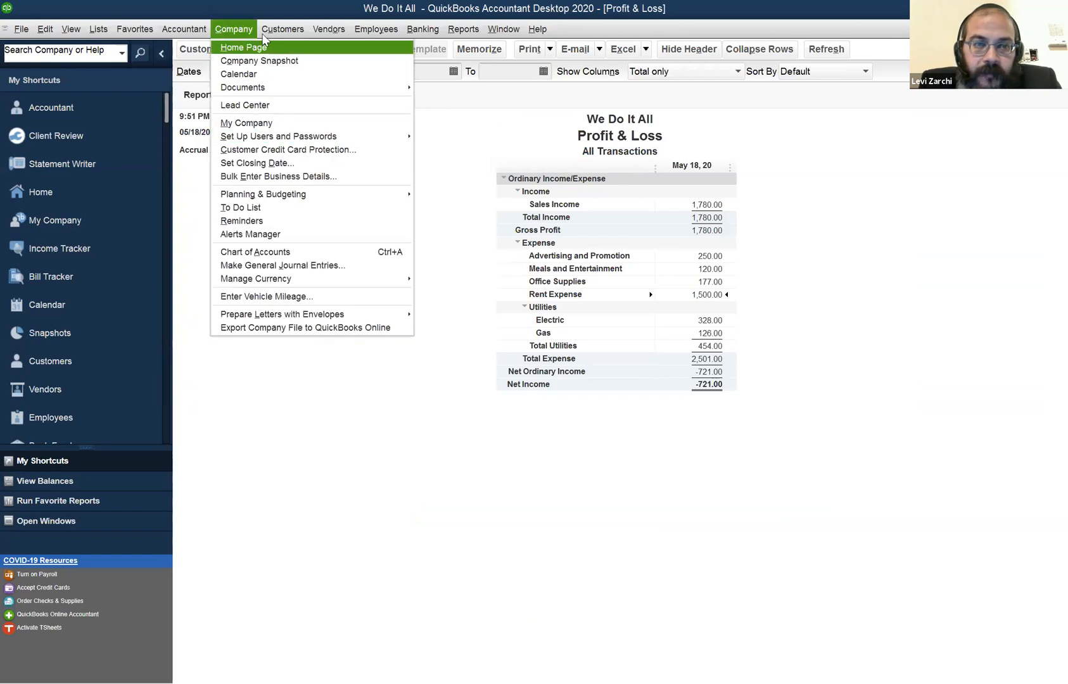
{"action": "left_click", "coordinate": [324, 49]}
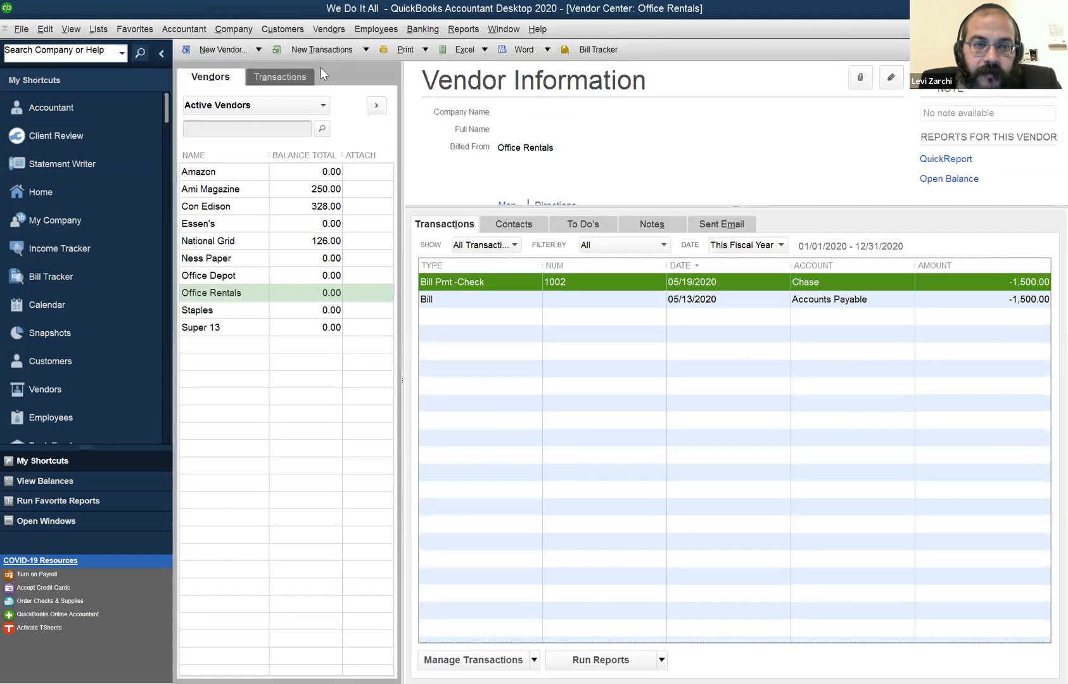
{"action": "left_click", "coordinate": [231, 273]}
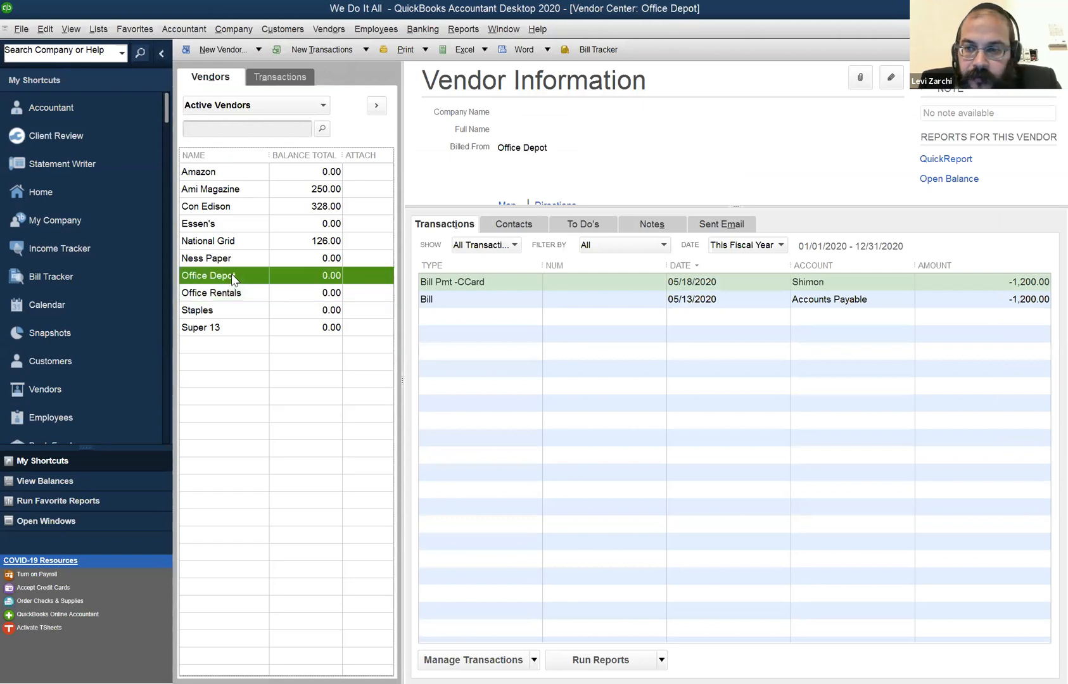
{"action": "double_click", "coordinate": [462, 301]}
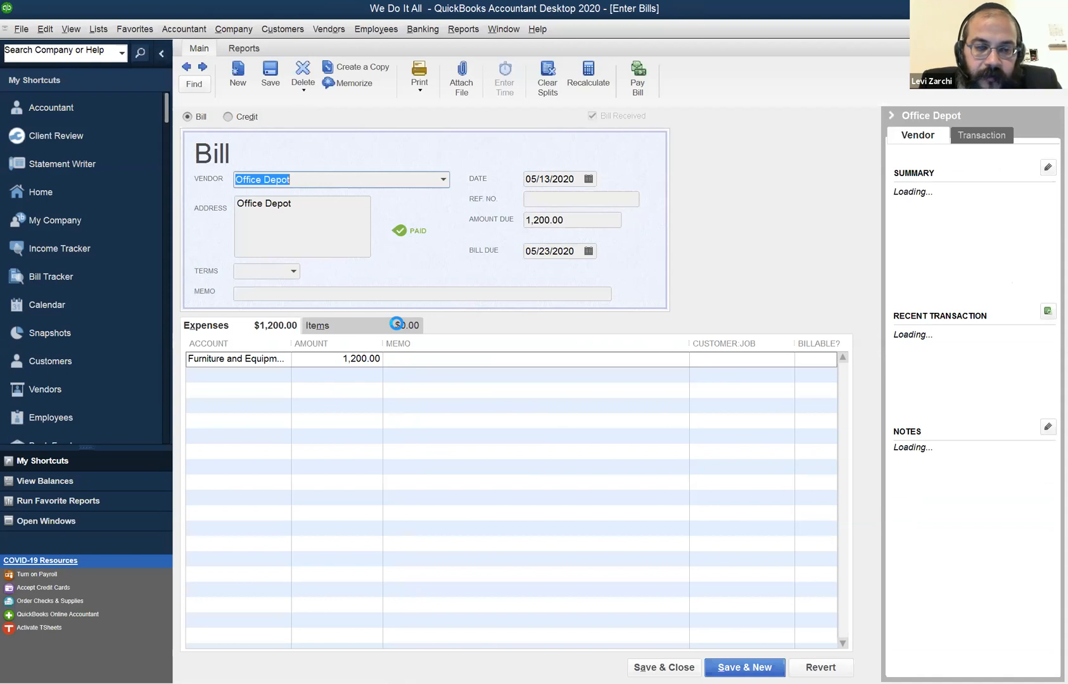
Check the account and account type on the Office Depot bill's expense line, and close the bill.
{"action": "left_click", "coordinate": [290, 363]}
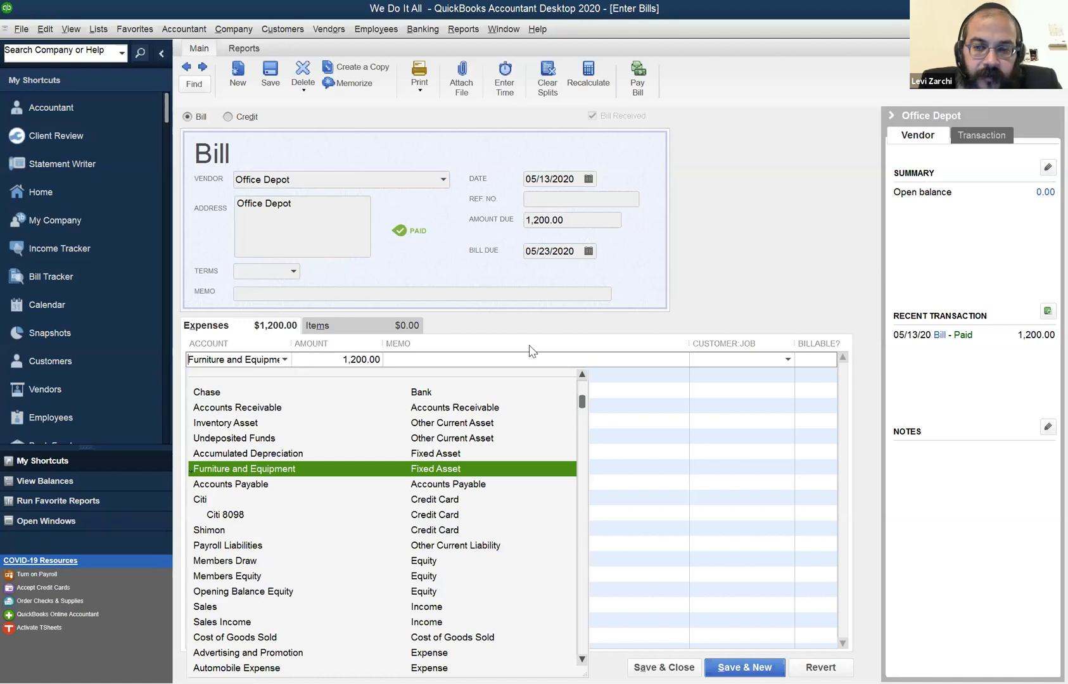
{"action": "left_click", "coordinate": [530, 346]}
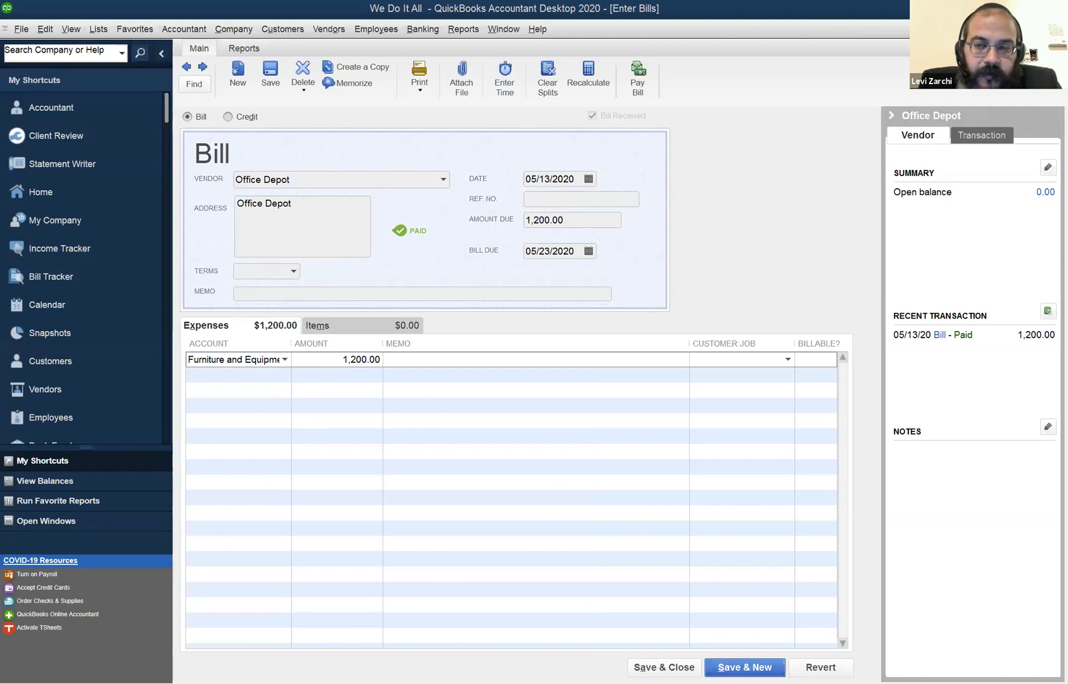
{"action": "key", "text": "Escape"}
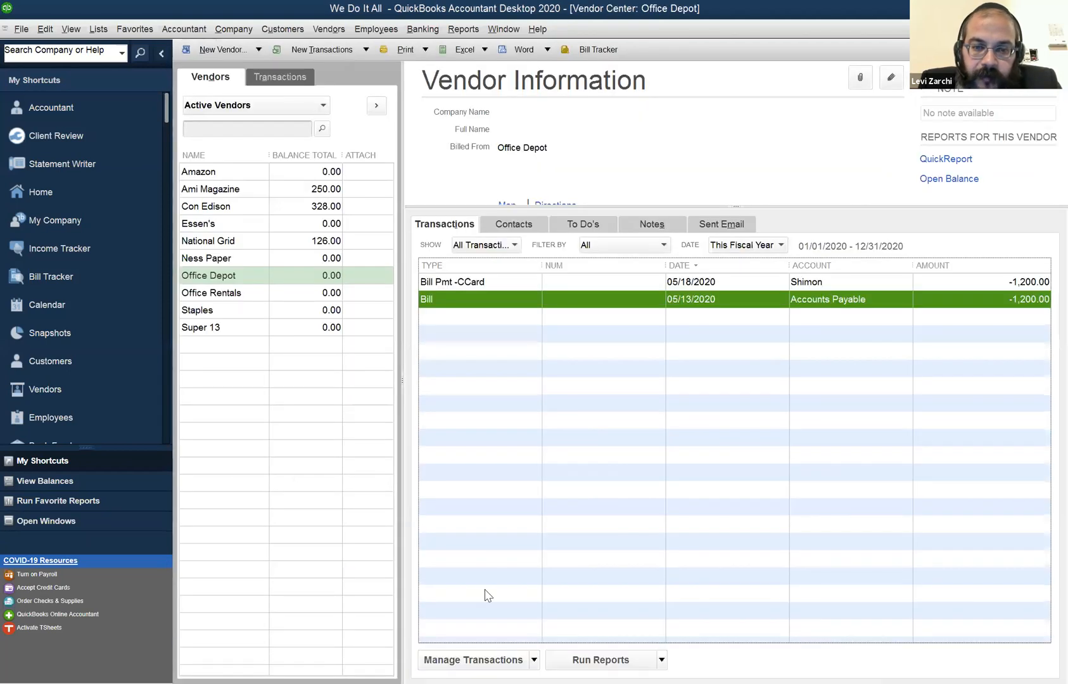
{"action": "left_click", "coordinate": [718, 189]}
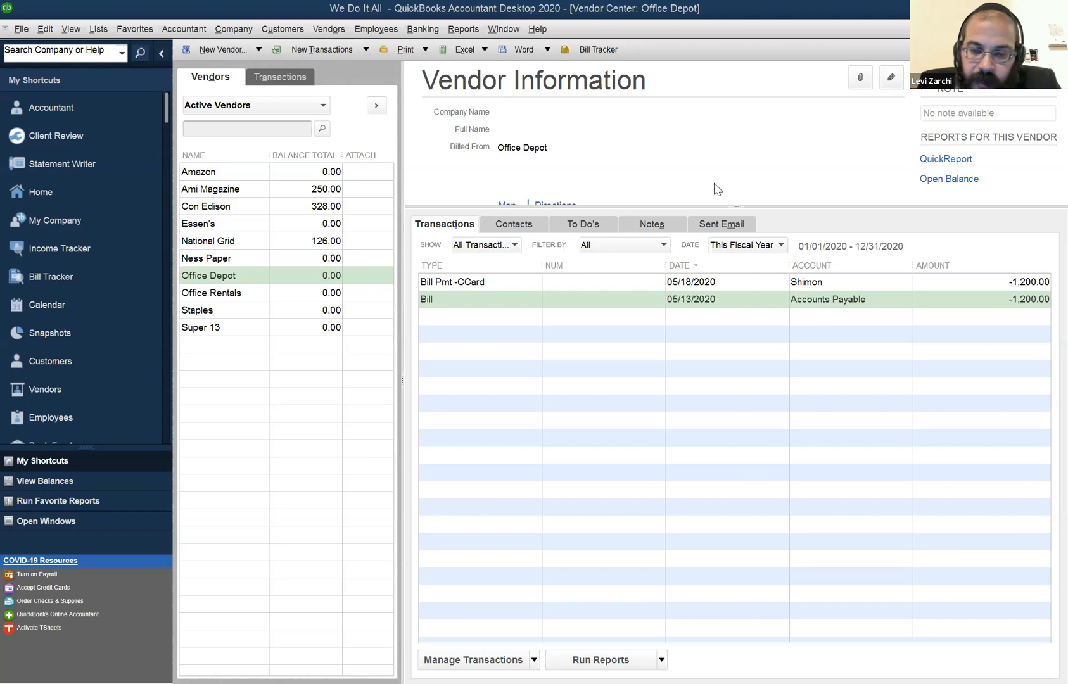
Bring up the customer-related commands.
{"action": "left_click", "coordinate": [282, 29]}
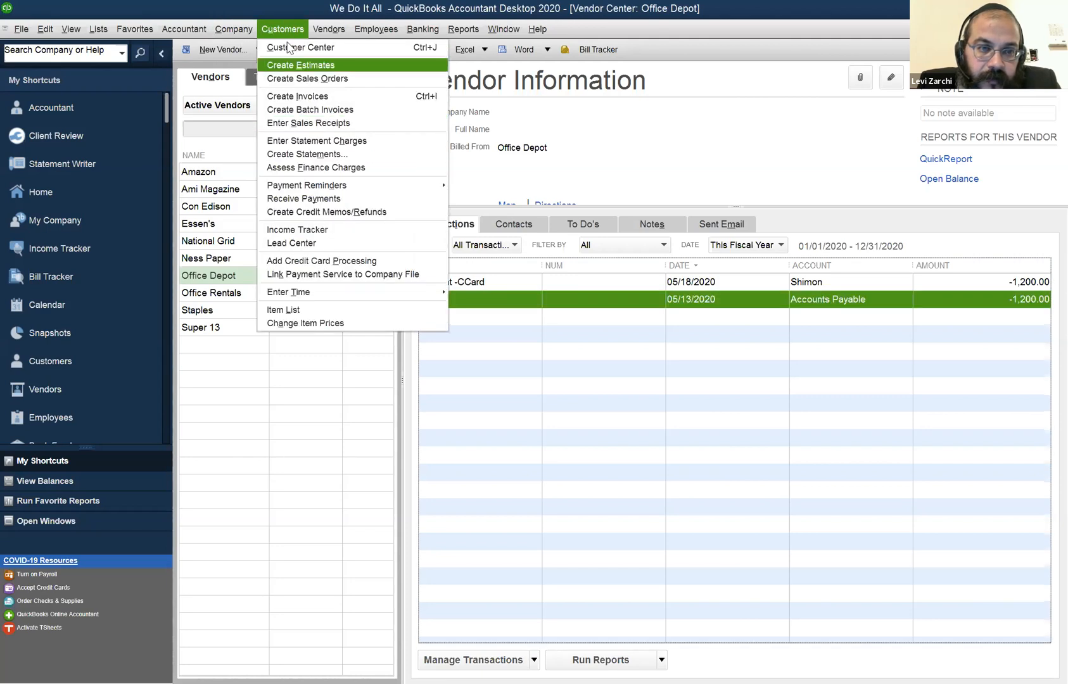